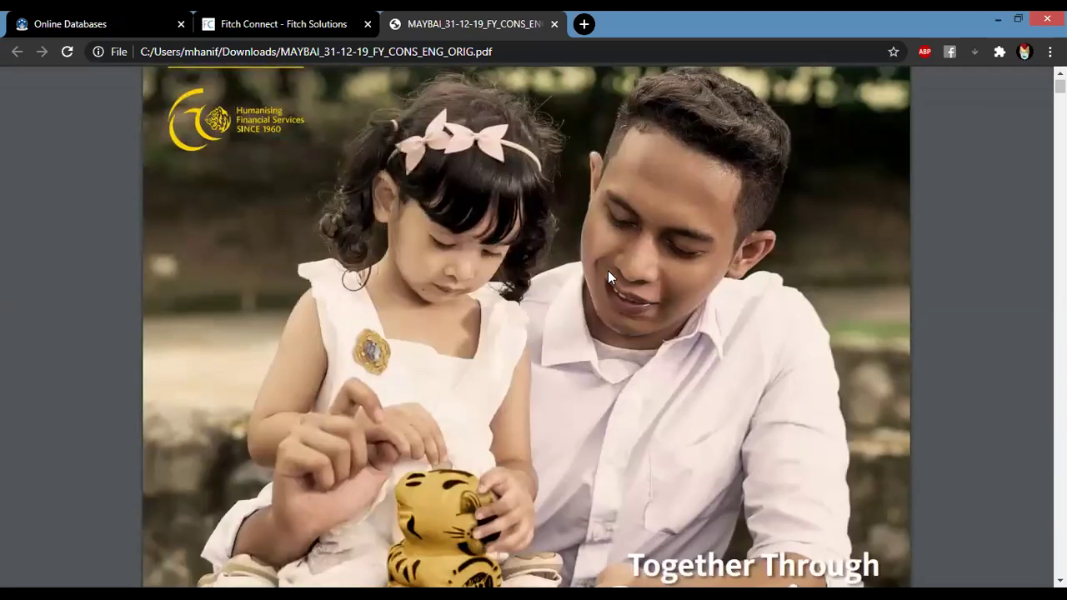
Skim the cover and contents pages of the downloaded MAYBAI_31-12-19 annual report PDF and close it.
scroll(609, 277, down, 2)
scroll(608, 276, down, 3)
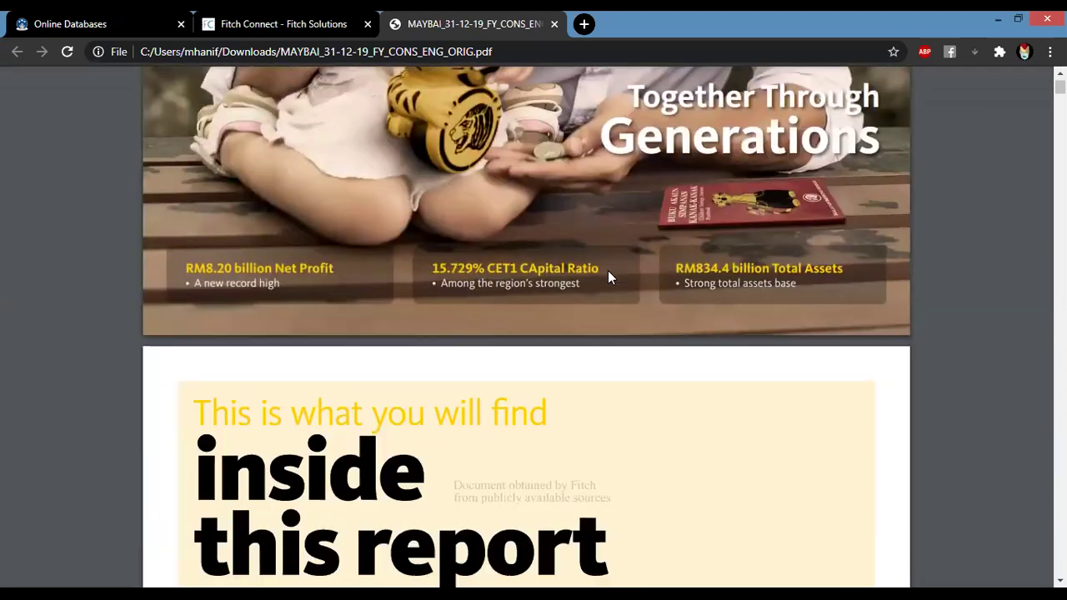
scroll(608, 277, down, 8)
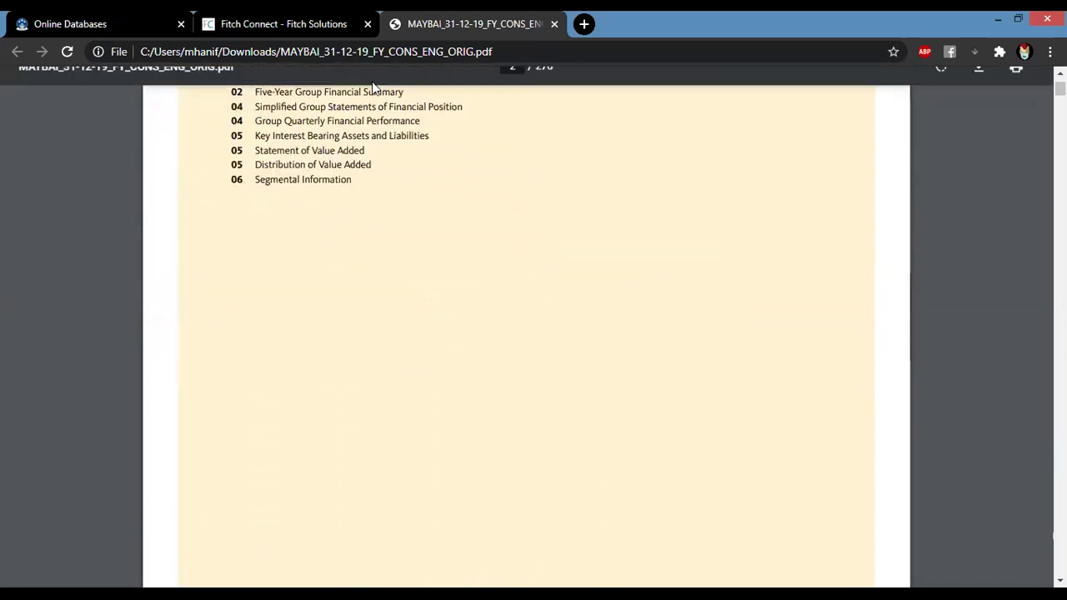
click(321, 30)
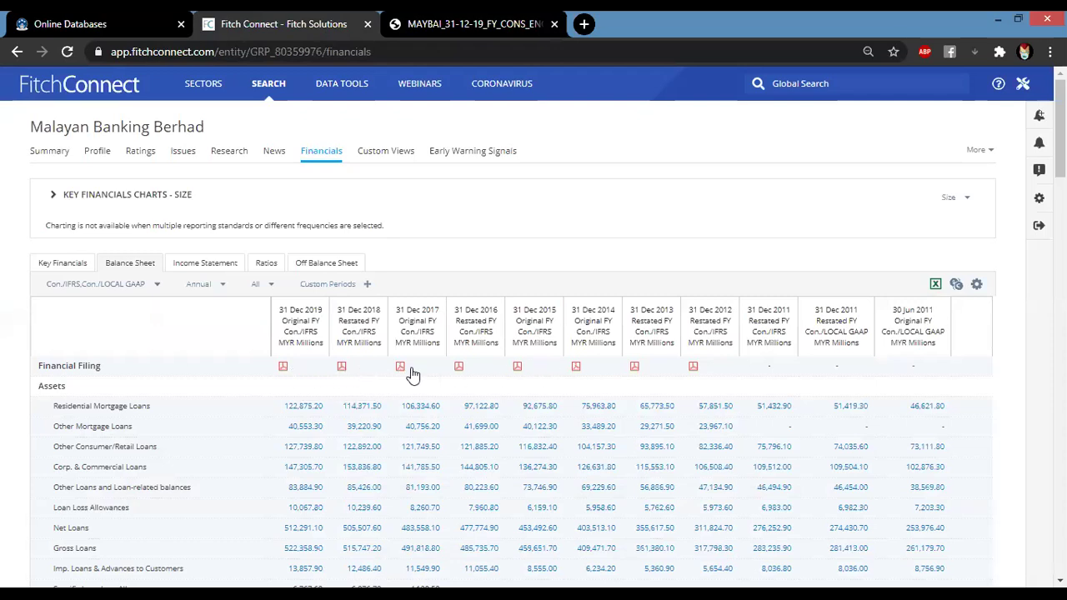
click(517, 27)
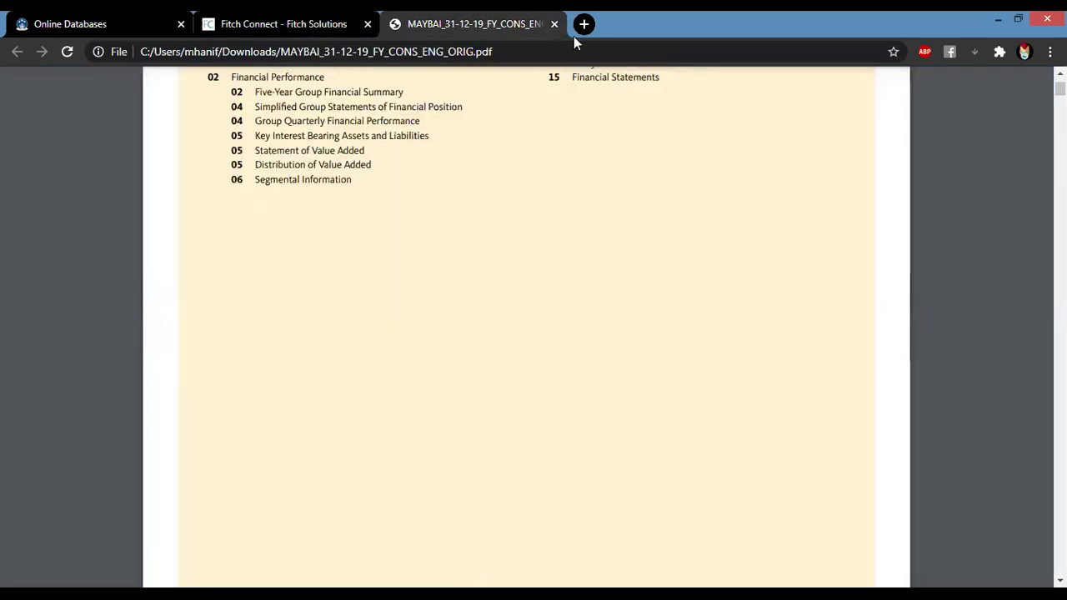
click(554, 24)
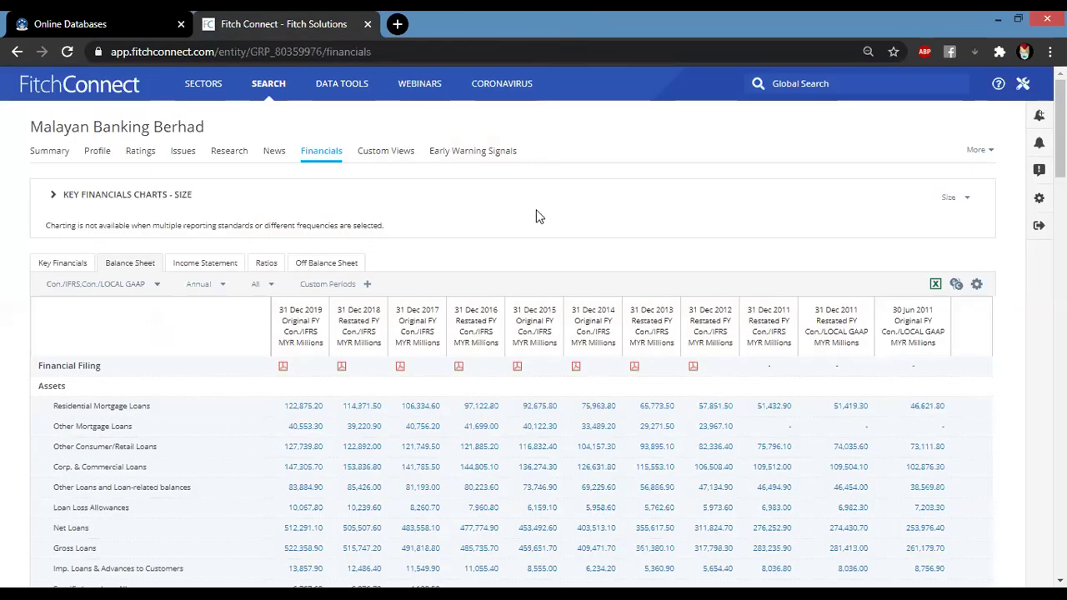
Export the current Balance Sheet view of Malayan Banking Berhad's financials to Excel.
scroll(550, 216, down, 2)
scroll(551, 215, up, 2)
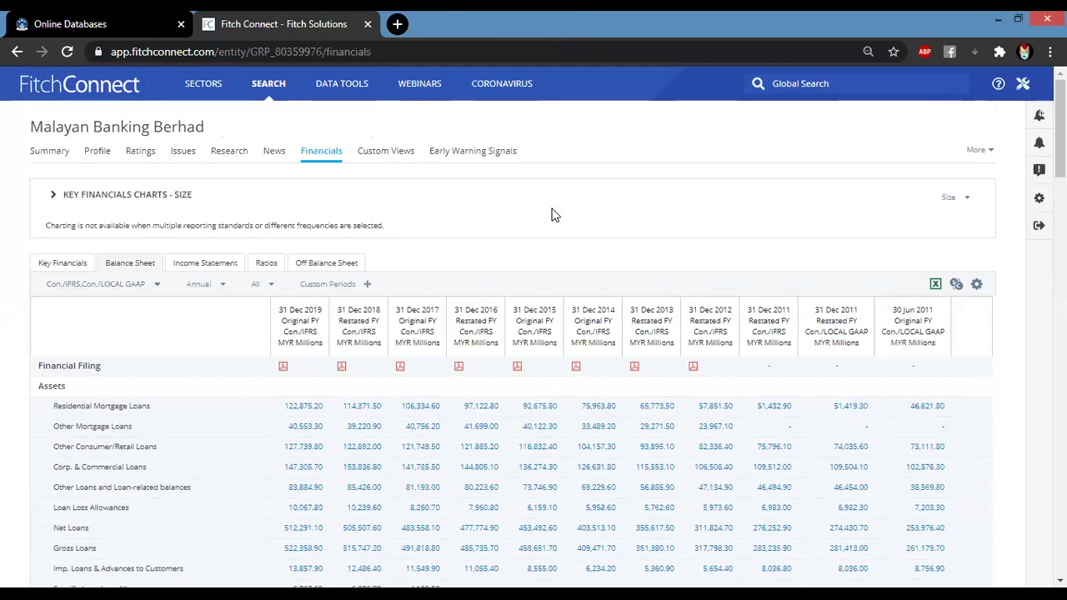
scroll(514, 229, down, 1)
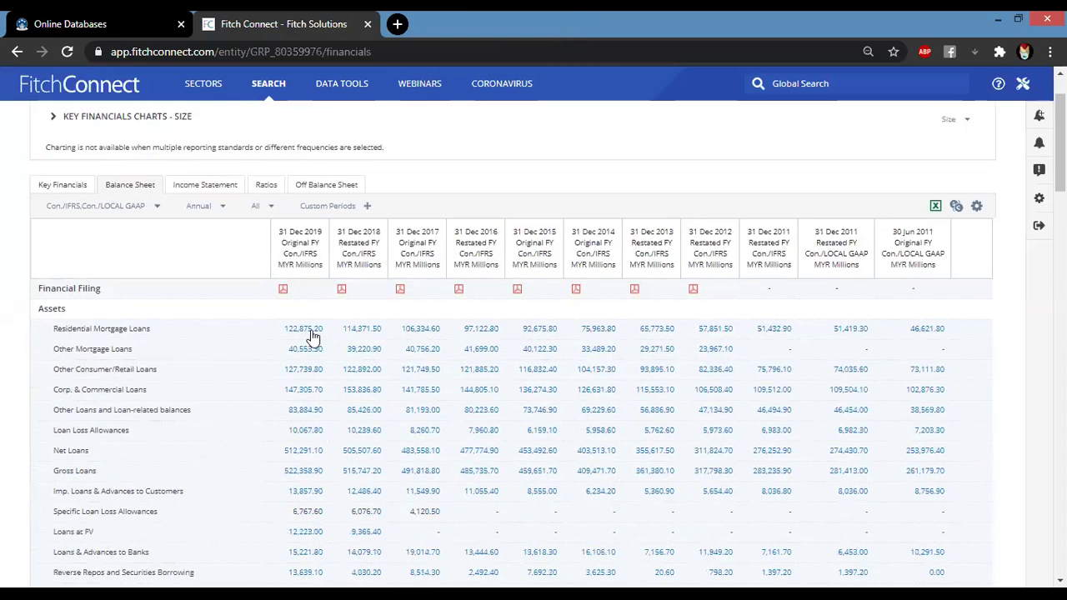
click(935, 207)
click(123, 192)
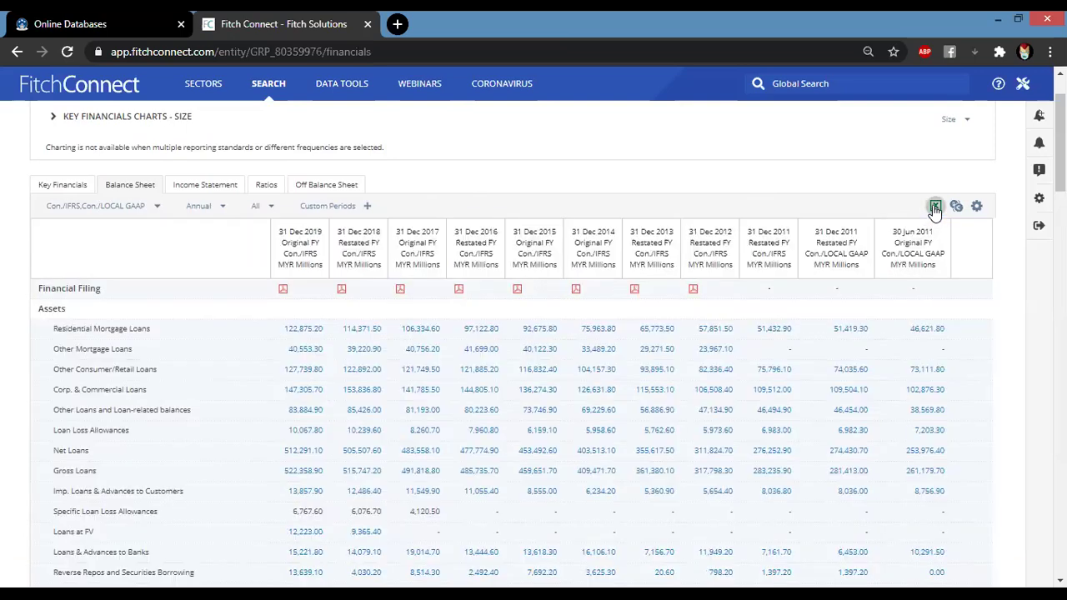
click(936, 206)
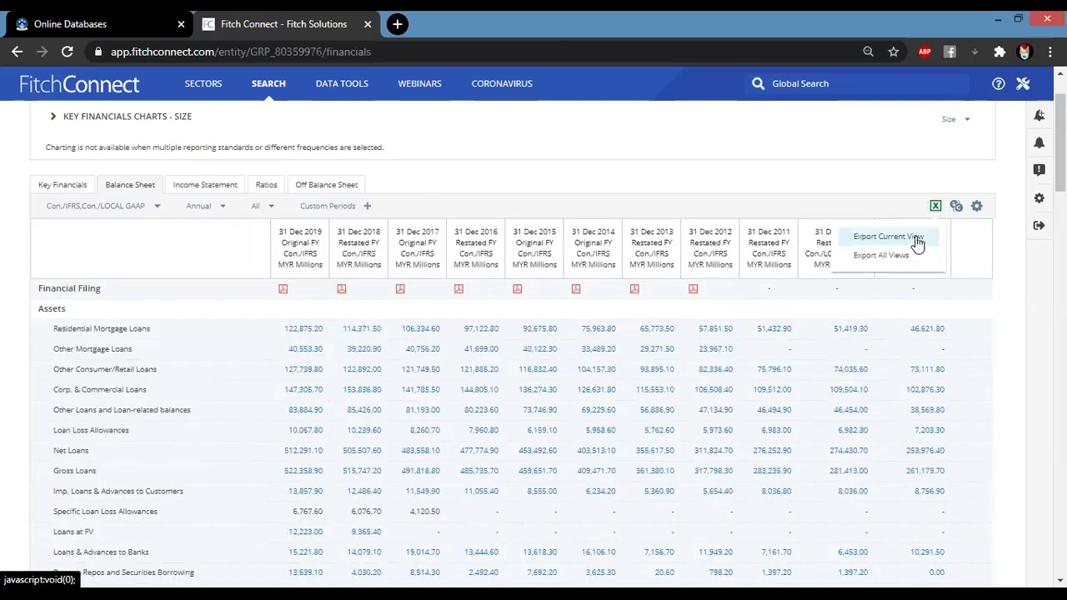
click(915, 238)
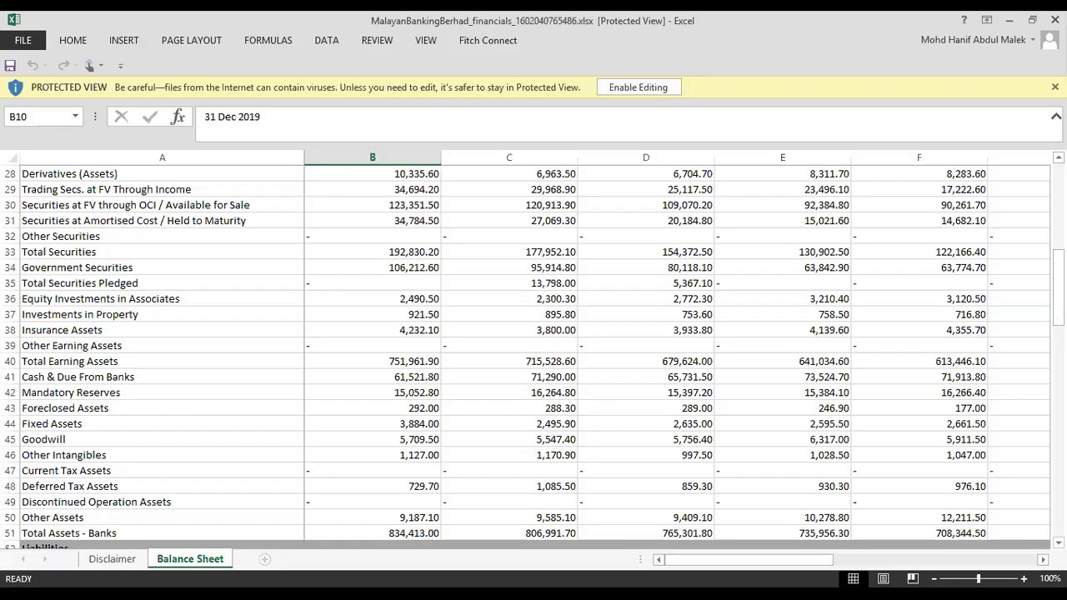
Examine the asset line items and yearly figures in the exported Balance Sheet, from Total Assets up to Residential Mortgage Loans.
click(757, 406)
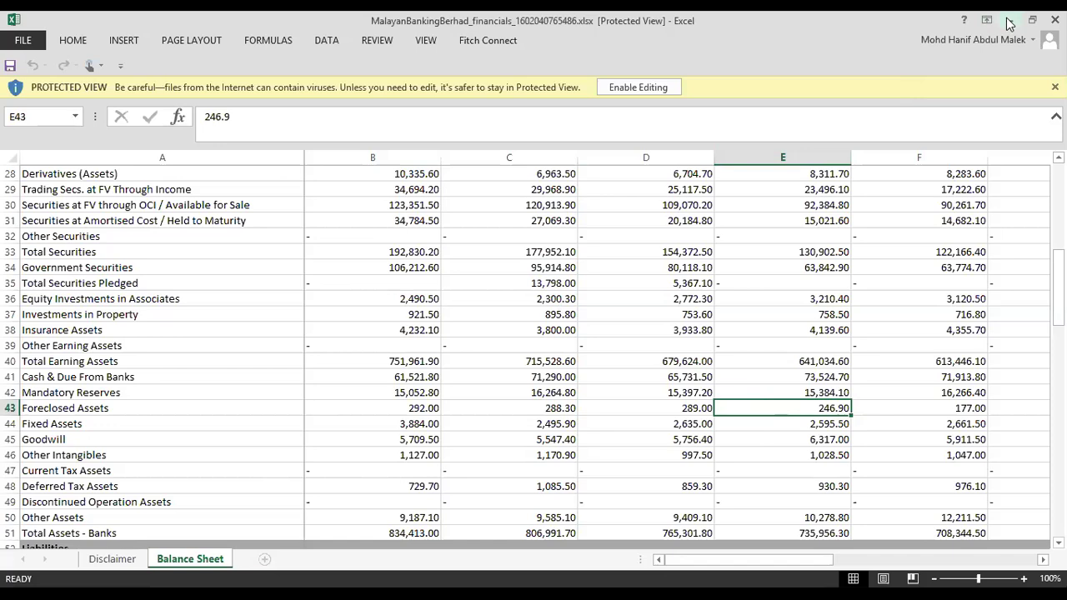
click(434, 282)
scroll(434, 275, up, 9)
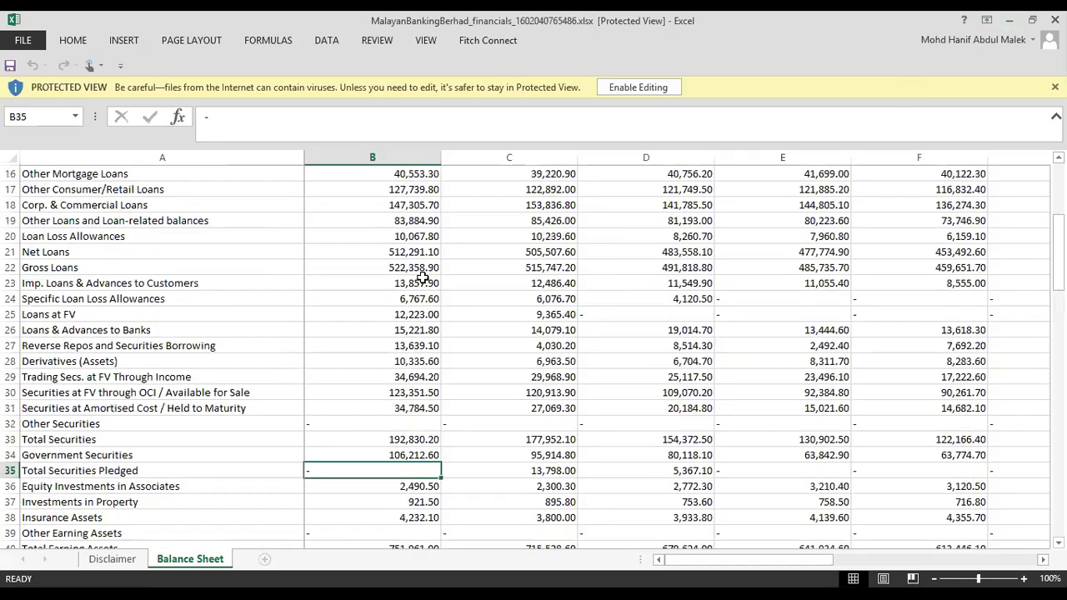
scroll(438, 271, down, 2)
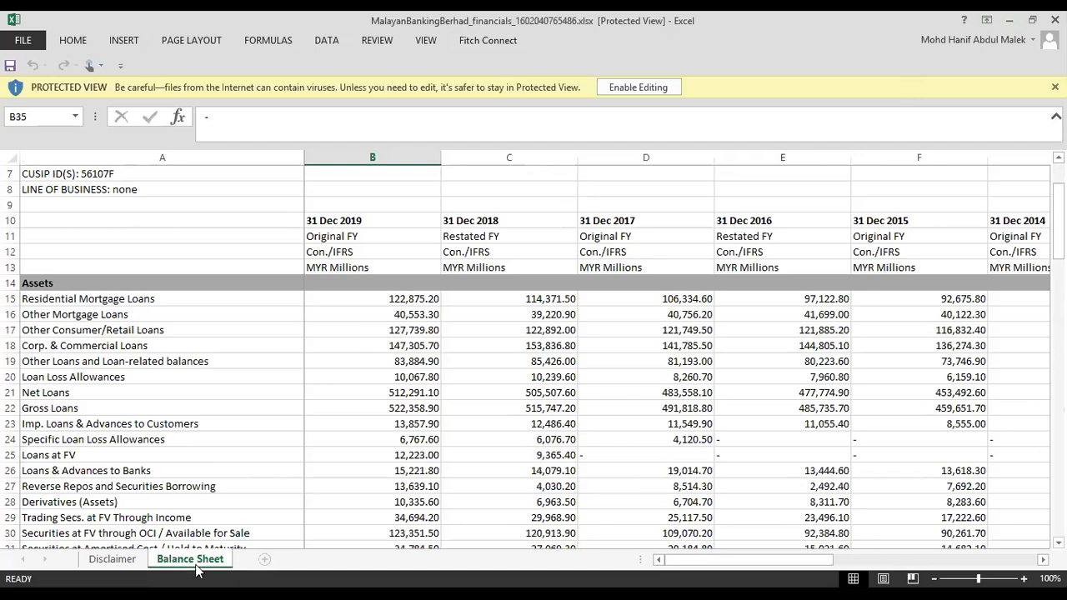
click(380, 379)
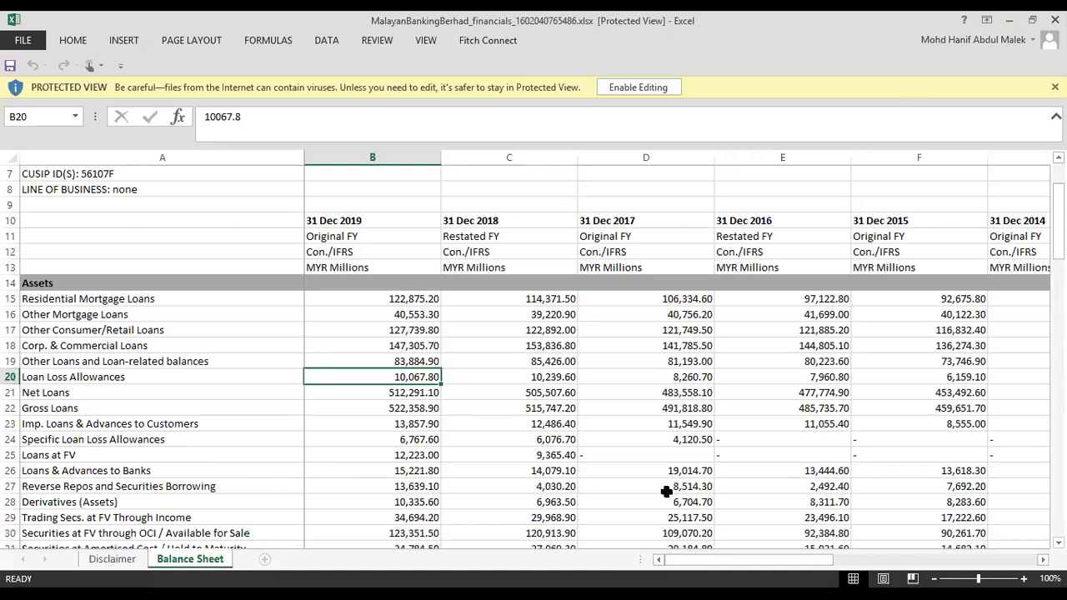
click(922, 392)
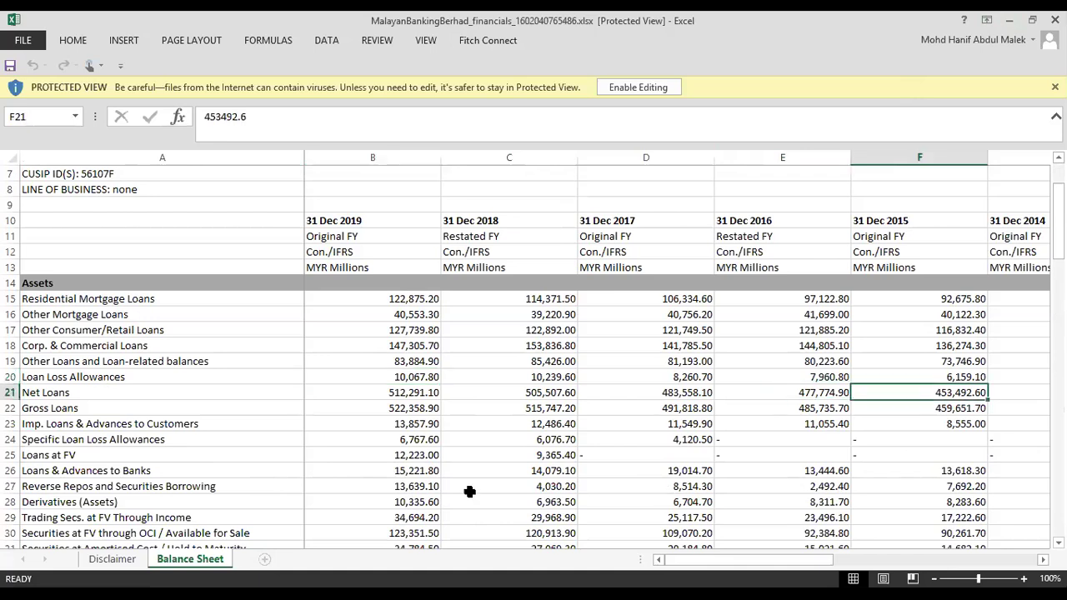
click(810, 265)
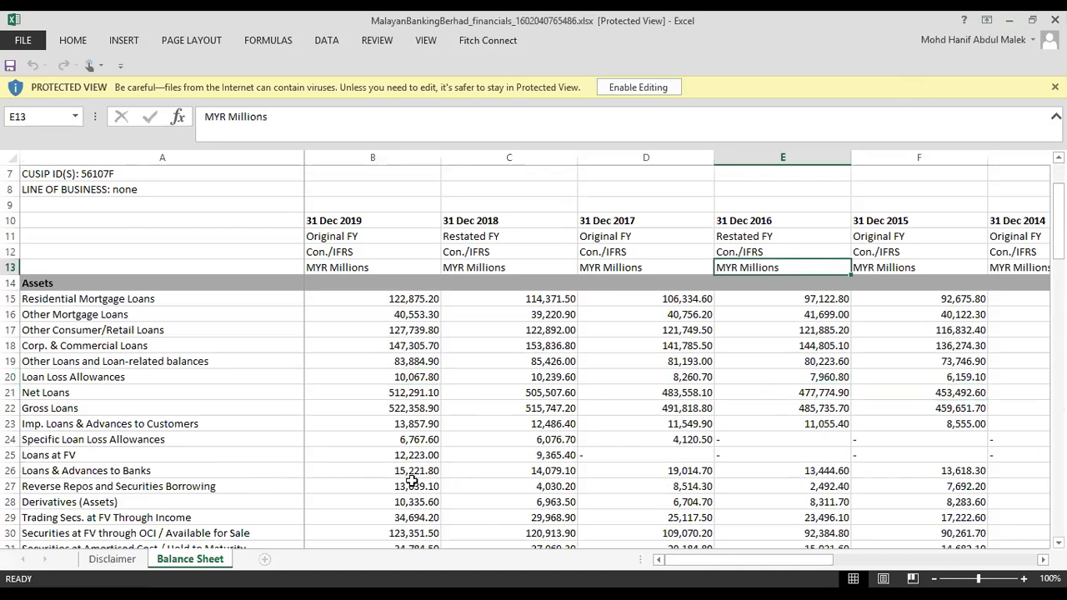
click(708, 432)
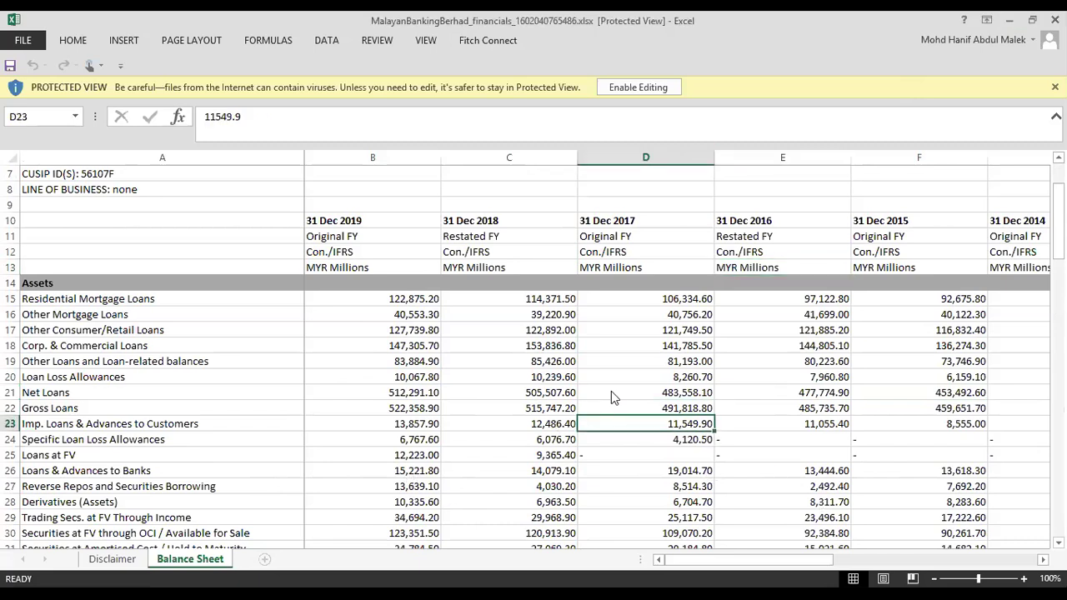
click(917, 312)
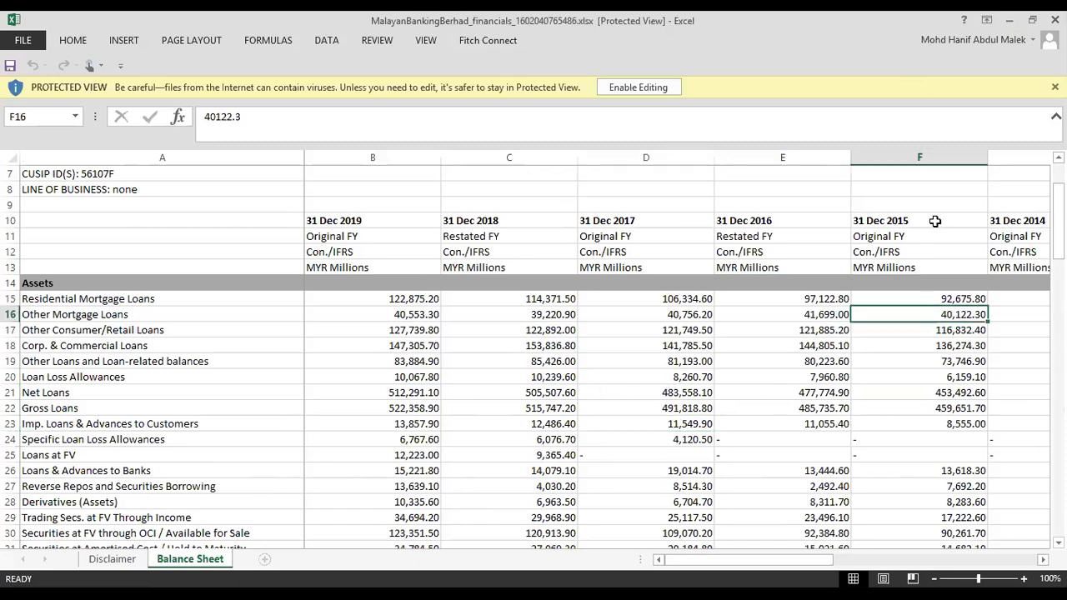
Inspect the reporting-period headers across the exported Balance Sheet, from 31 Dec 2015 out to 2011 and back to 31 Dec 2019.
click(937, 218)
key(Right)
key(Right)
key(Right)
key(Right)
key(Right)
key(Right)
key(Right)
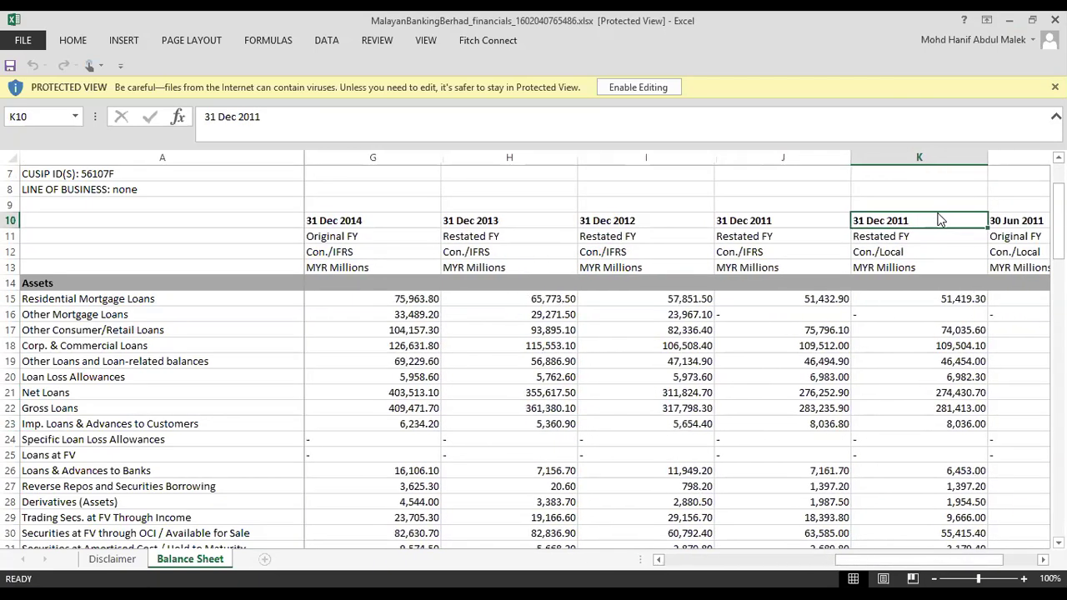
key(Left)
key(Left)
key(Left)
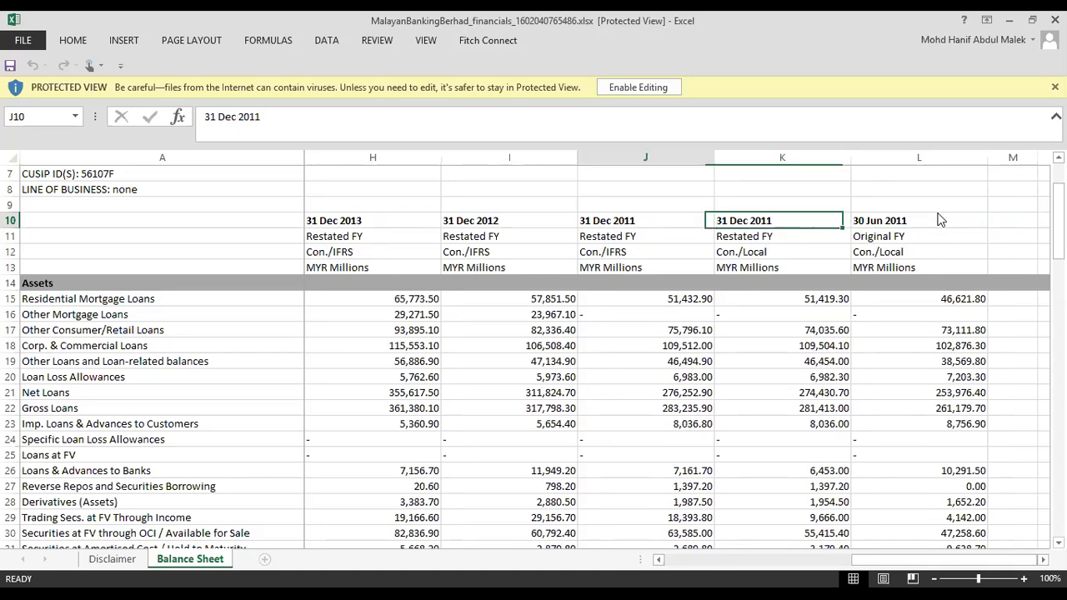
key(ctrl+Left)
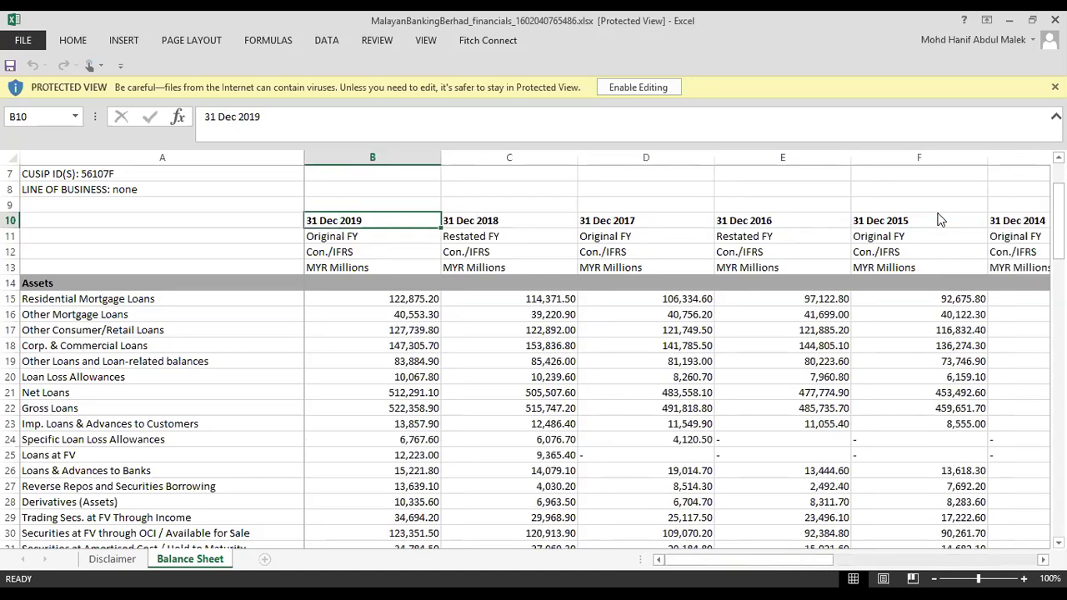
click(421, 204)
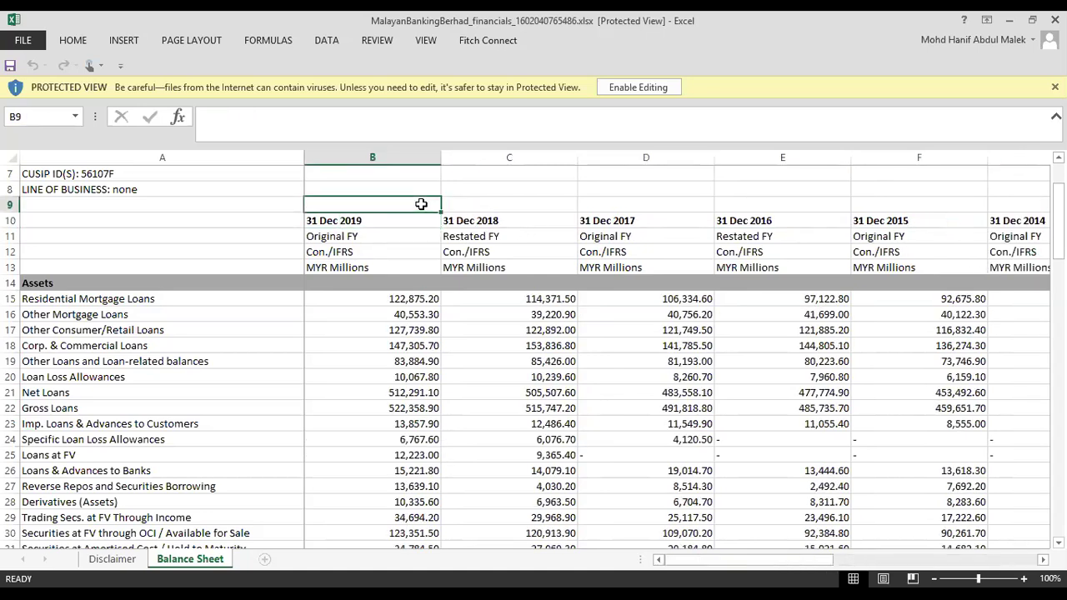
scroll(623, 213, down, 1)
click(625, 218)
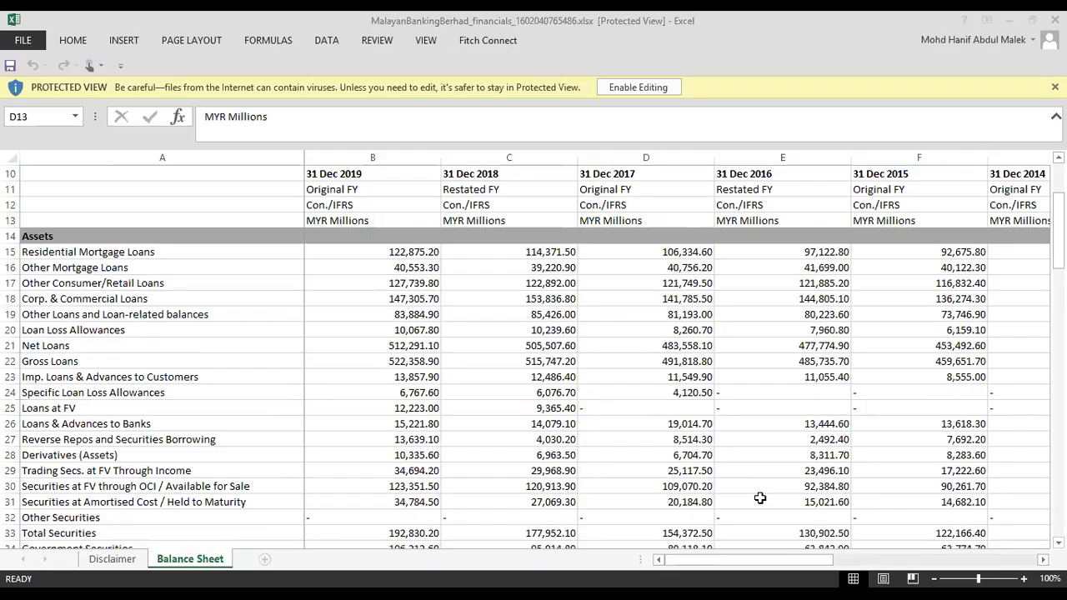
Switch back to Fitch Connect, export all views of the financials to Excel, and open the downloaded workbook.
key(alt+Tab)
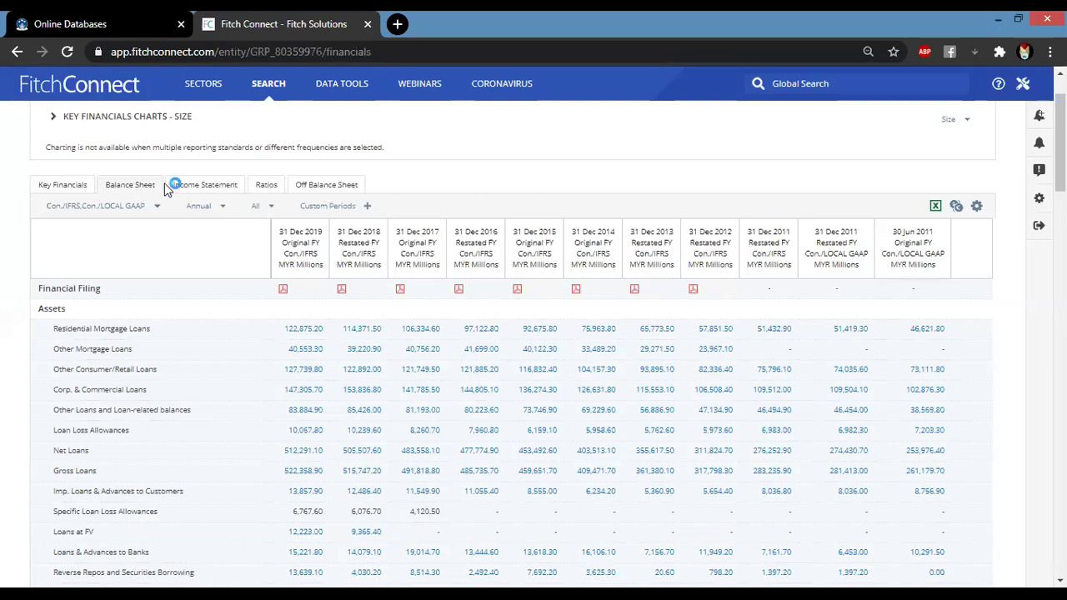
click(935, 208)
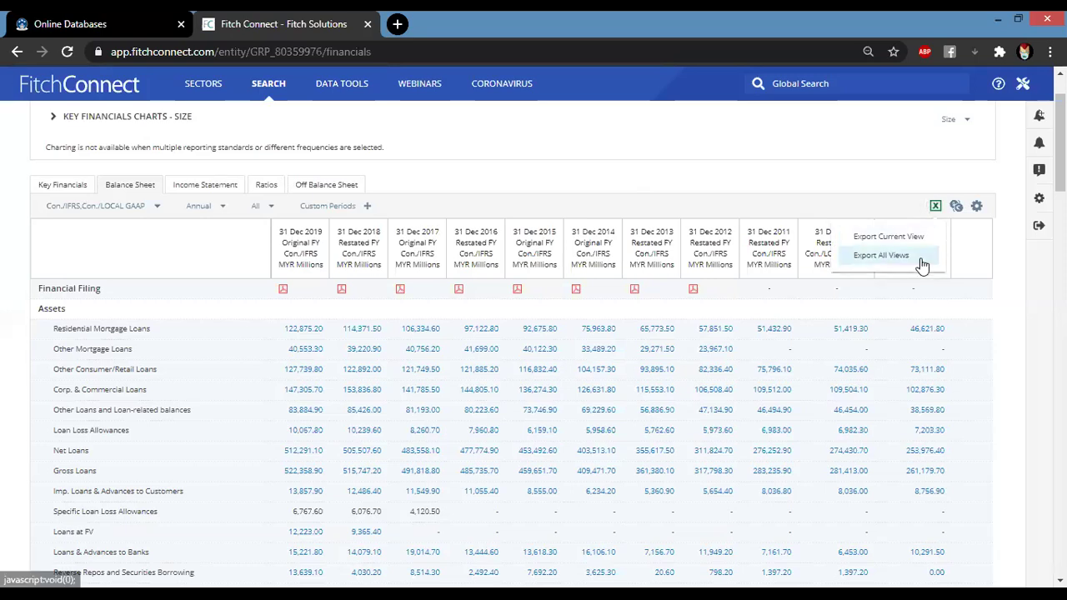
click(906, 258)
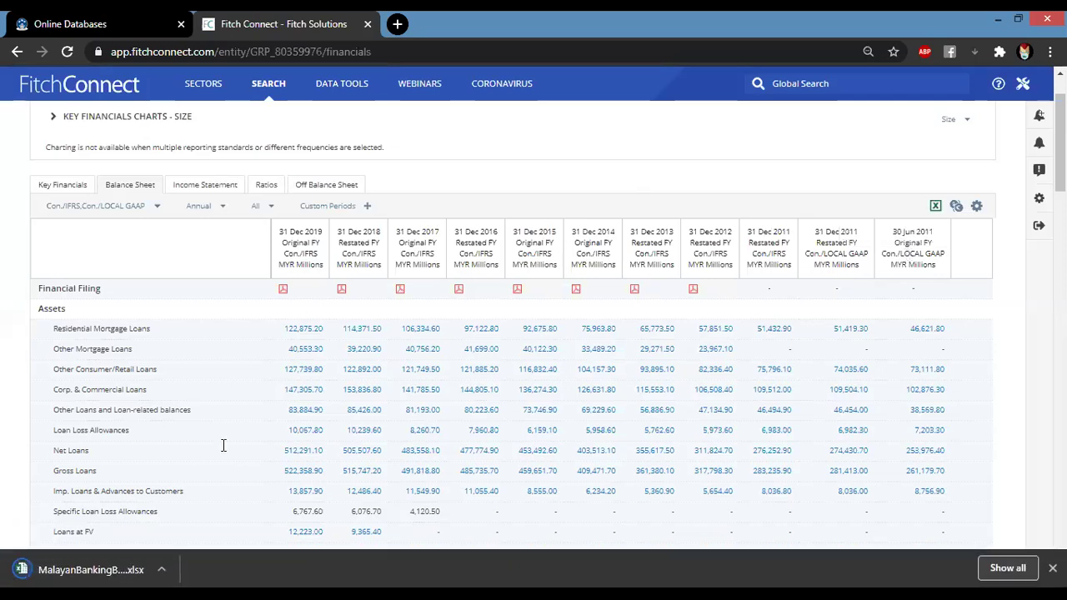
click(124, 574)
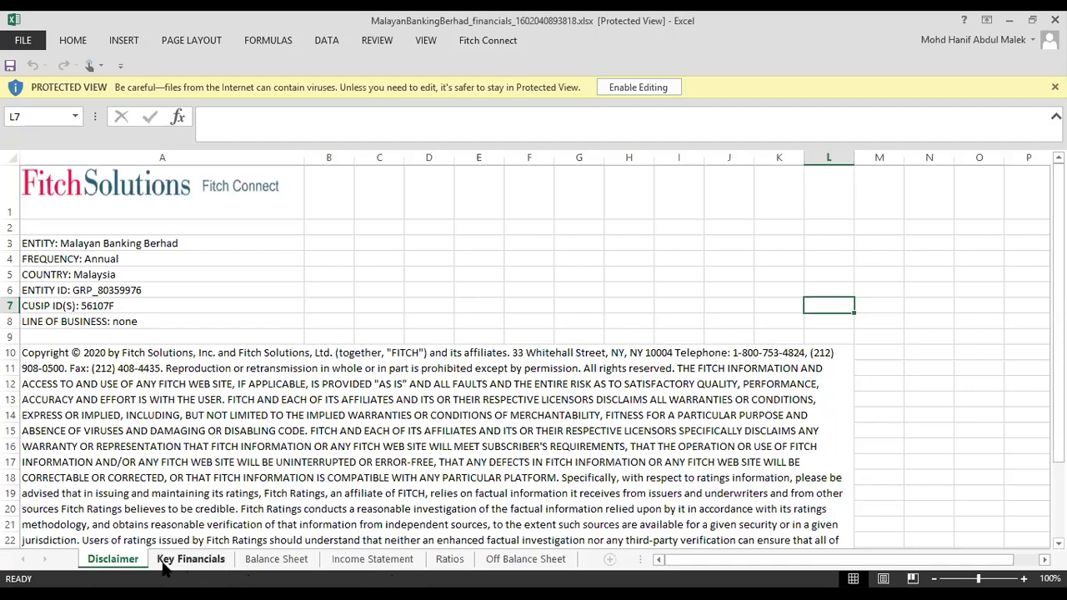
Review the entity details on the Disclaimer sheet and the size, asset quality and profitability figures on the Key Financials sheet.
click(124, 245)
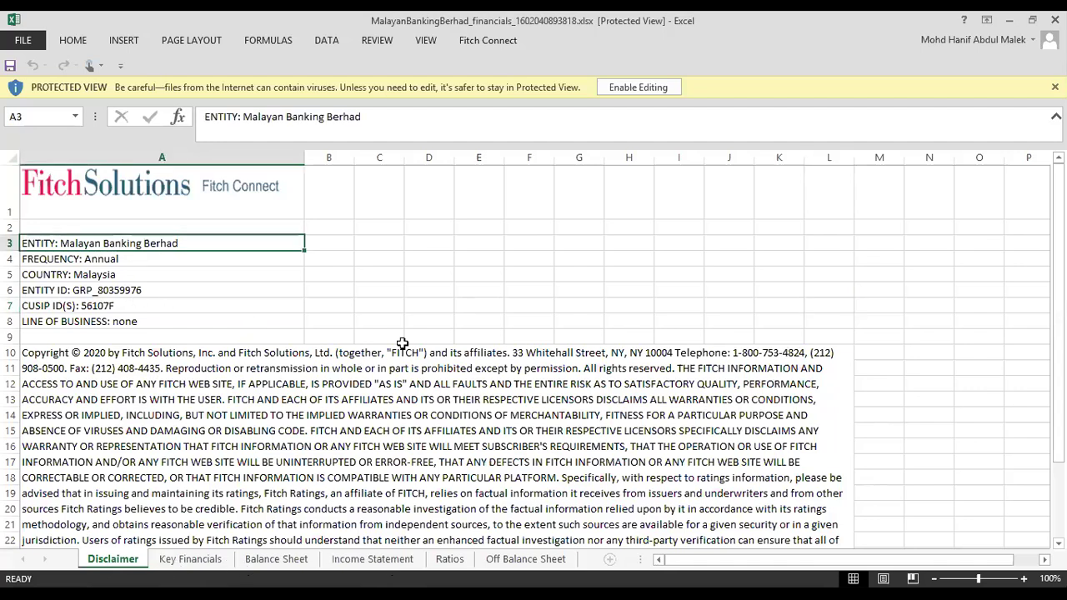
click(473, 305)
click(192, 561)
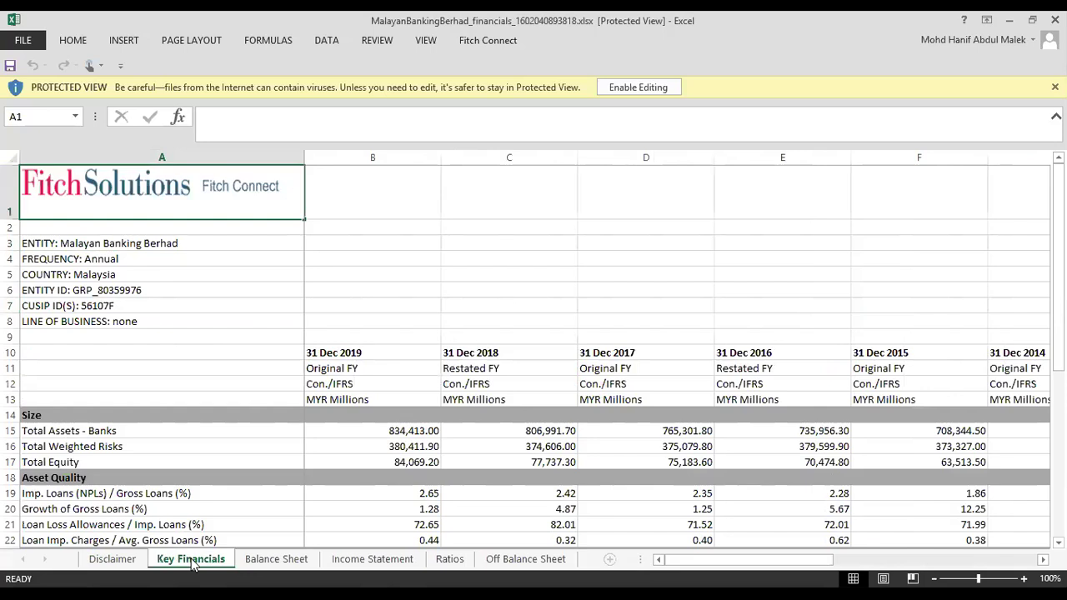
click(417, 331)
scroll(416, 330, down, 3)
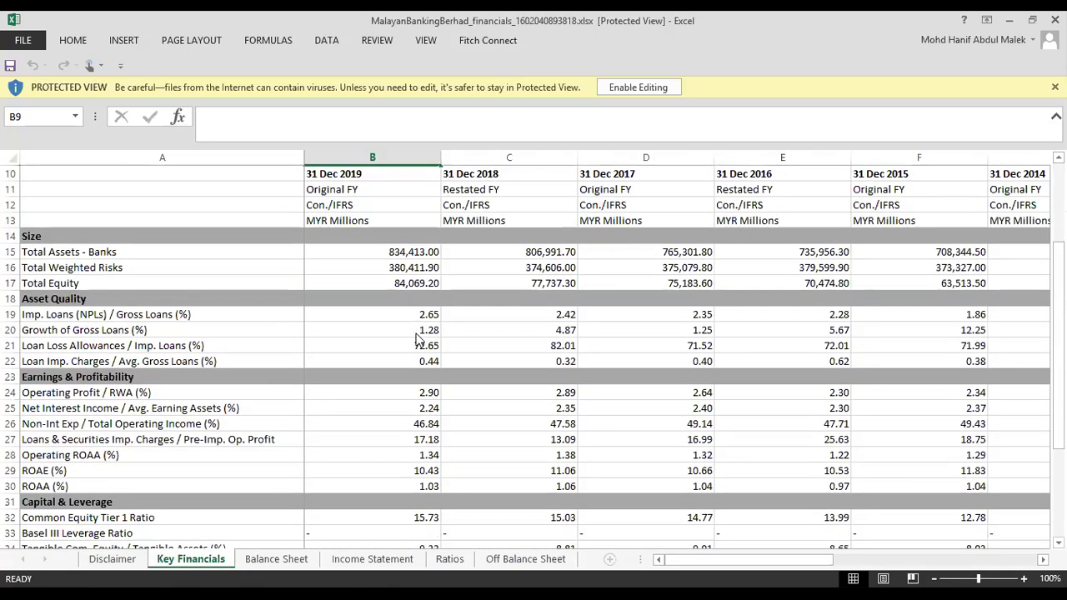
Enable editing of the exported workbook and view the Key Financials ratios down to Fund & Liquidity at 70% zoom.
click(638, 88)
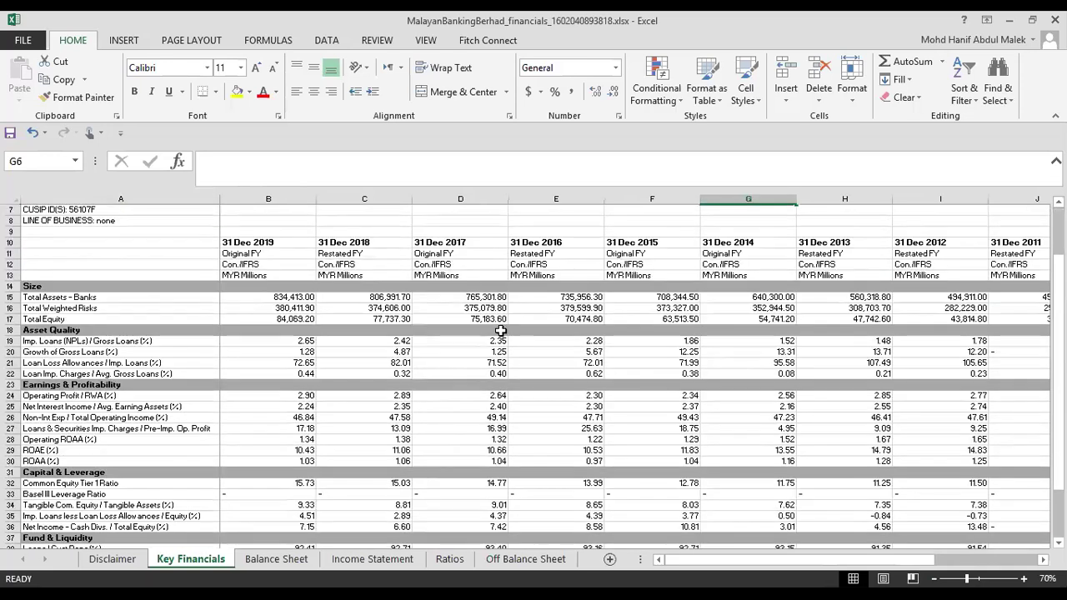
scroll(353, 433, down, 1)
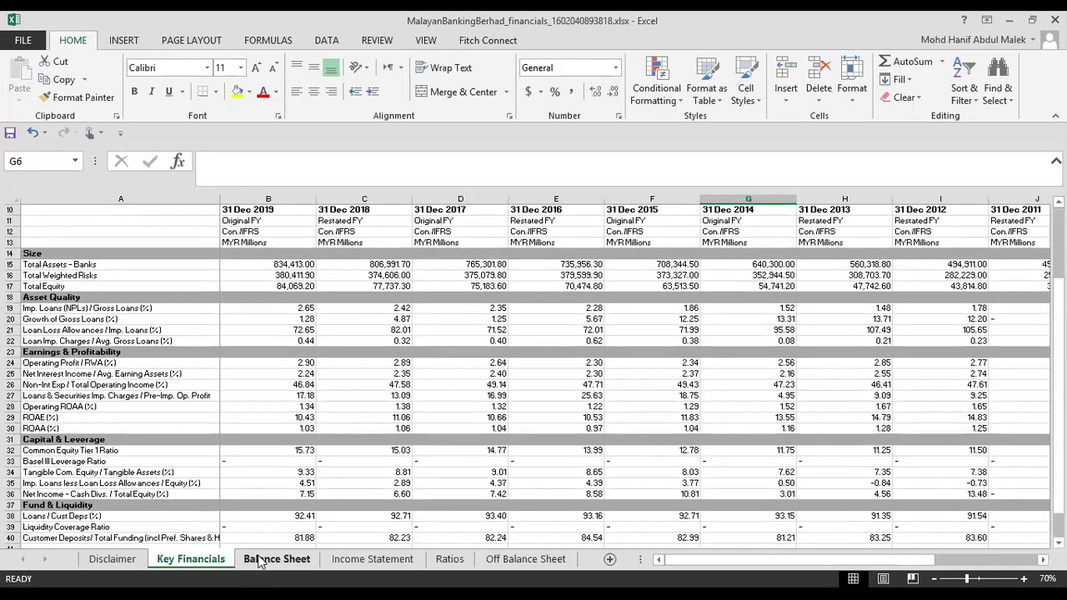
View the exported Balance Sheet and Income Statement, reducing the Income Statement to 70% zoom to review its income and expense rows.
click(276, 559)
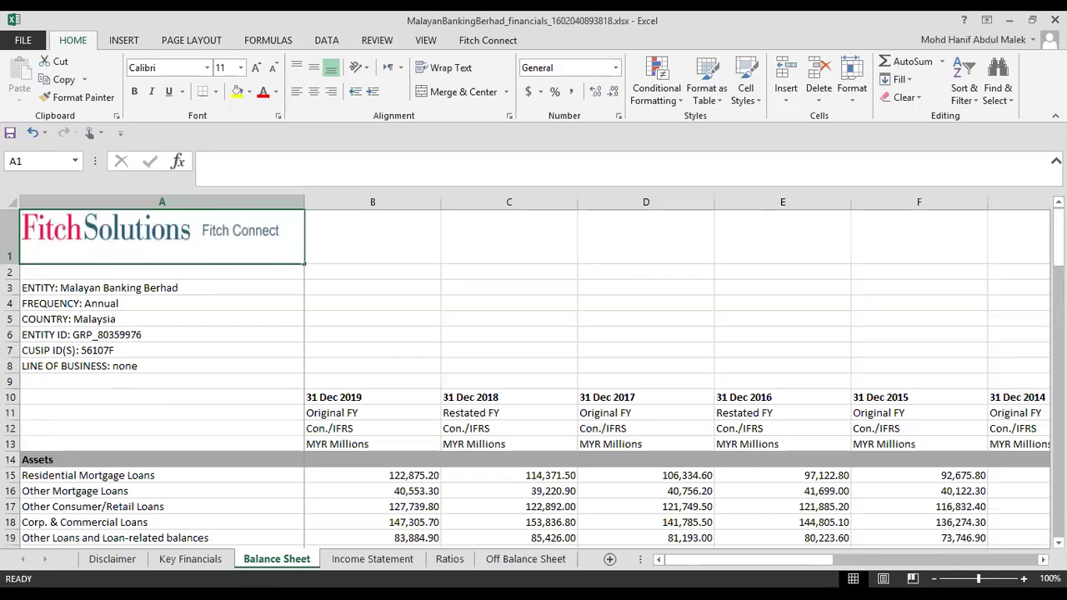
click(368, 560)
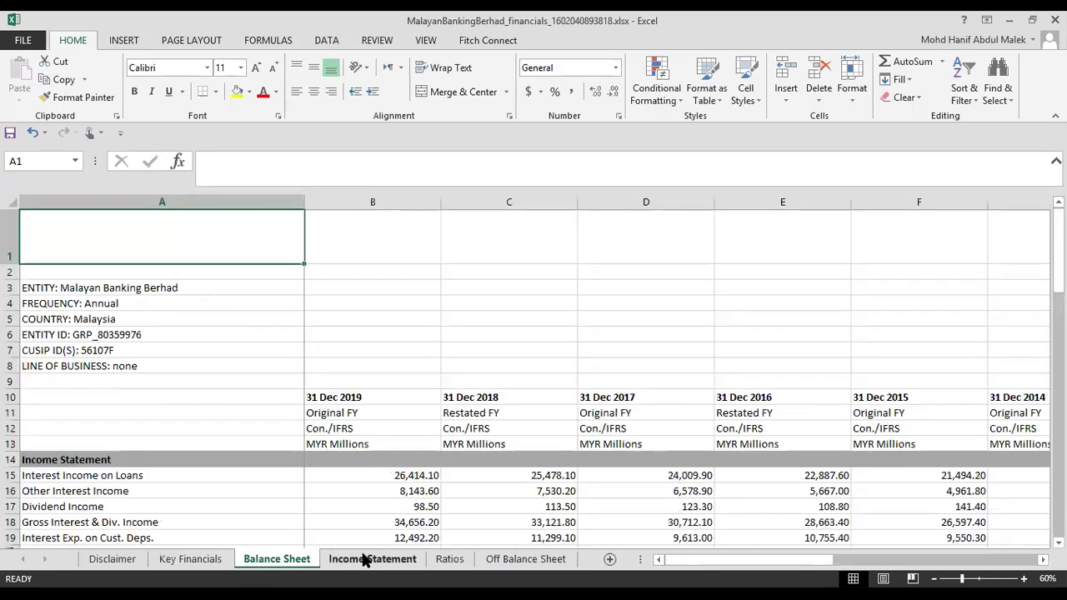
click(933, 578)
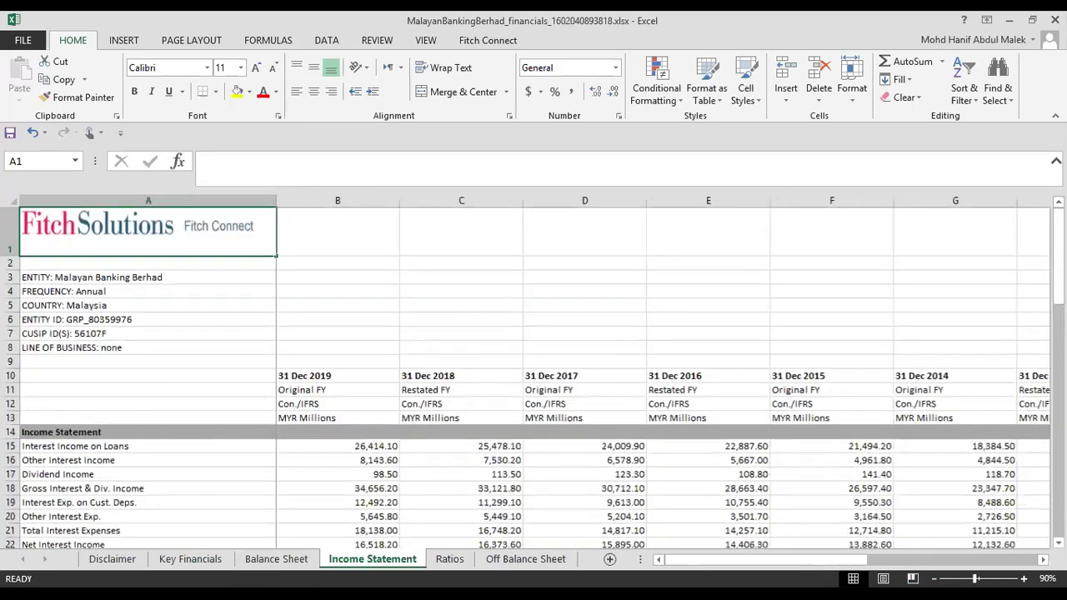
click(934, 578)
click(934, 578)
click(727, 445)
scroll(726, 450, down, 2)
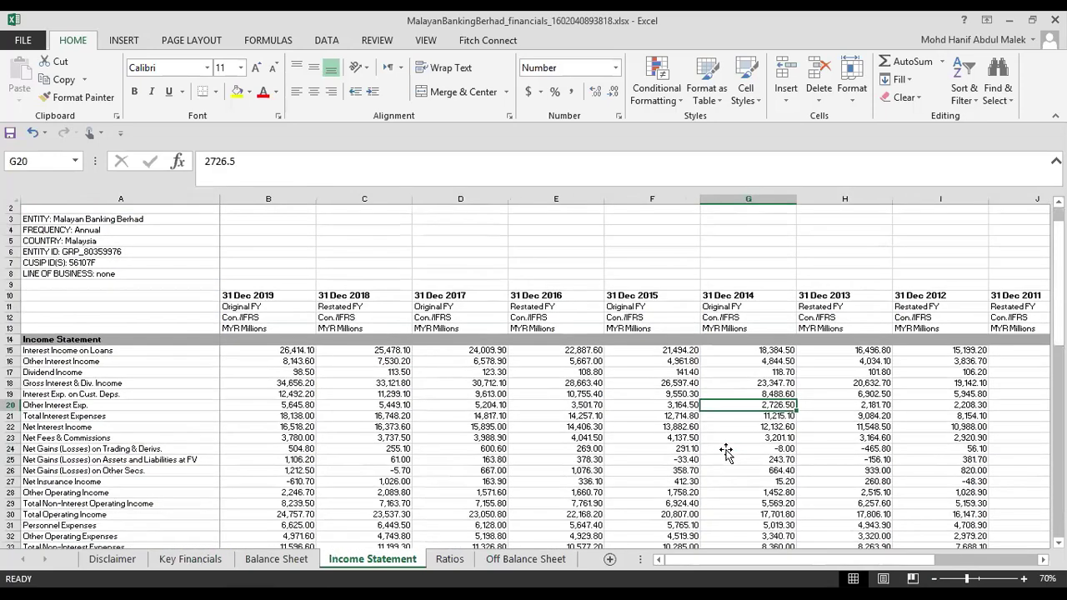
scroll(716, 446, down, 1)
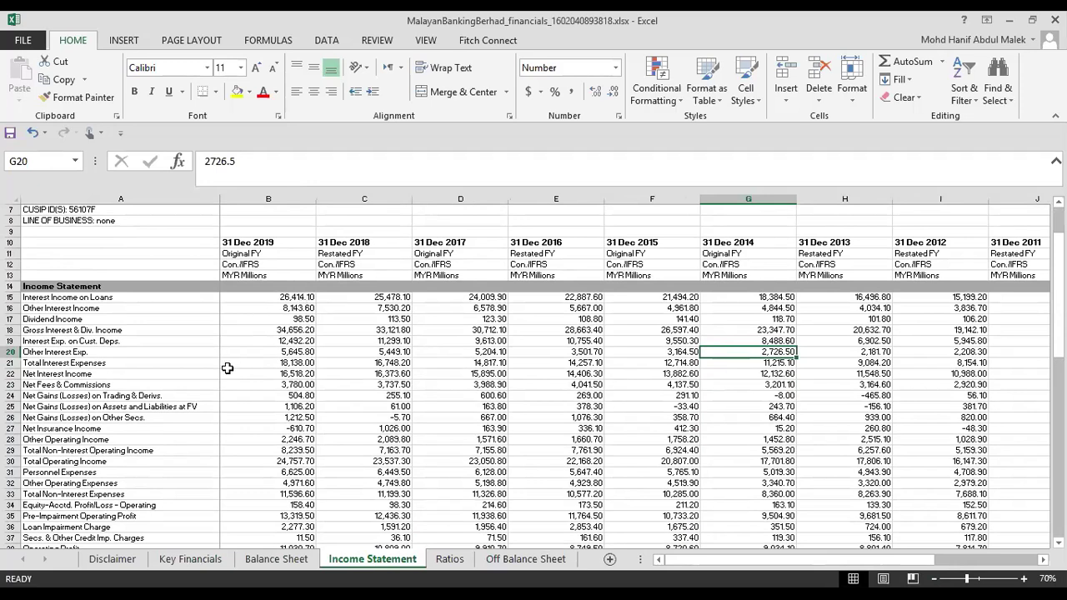
View the interest ratios on the Ratios sheet and the guarantees and committed credit lines on the Off Balance Sheet sheet.
click(439, 566)
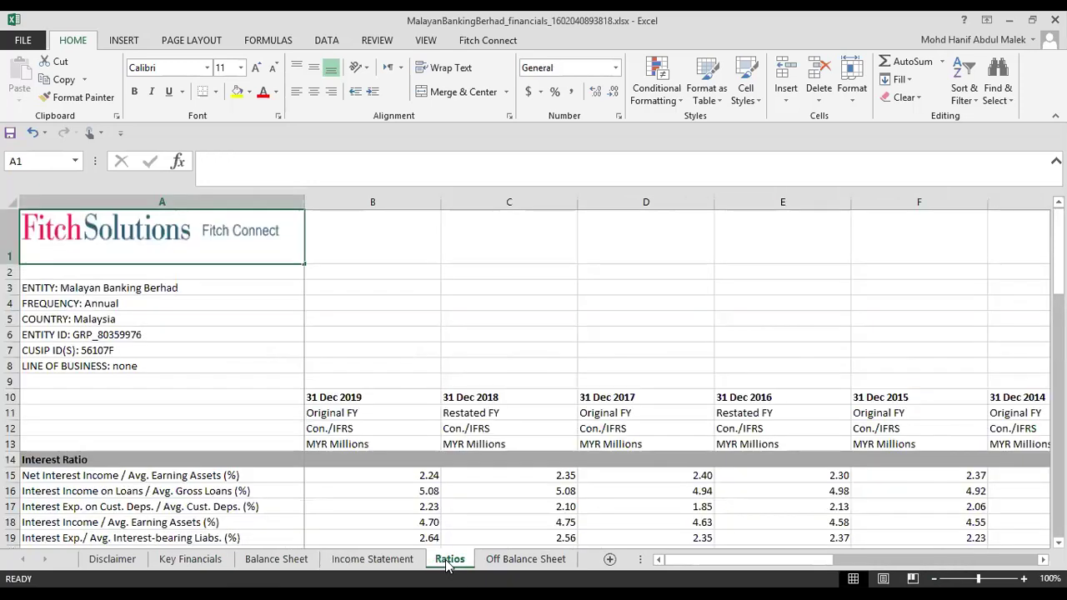
click(510, 562)
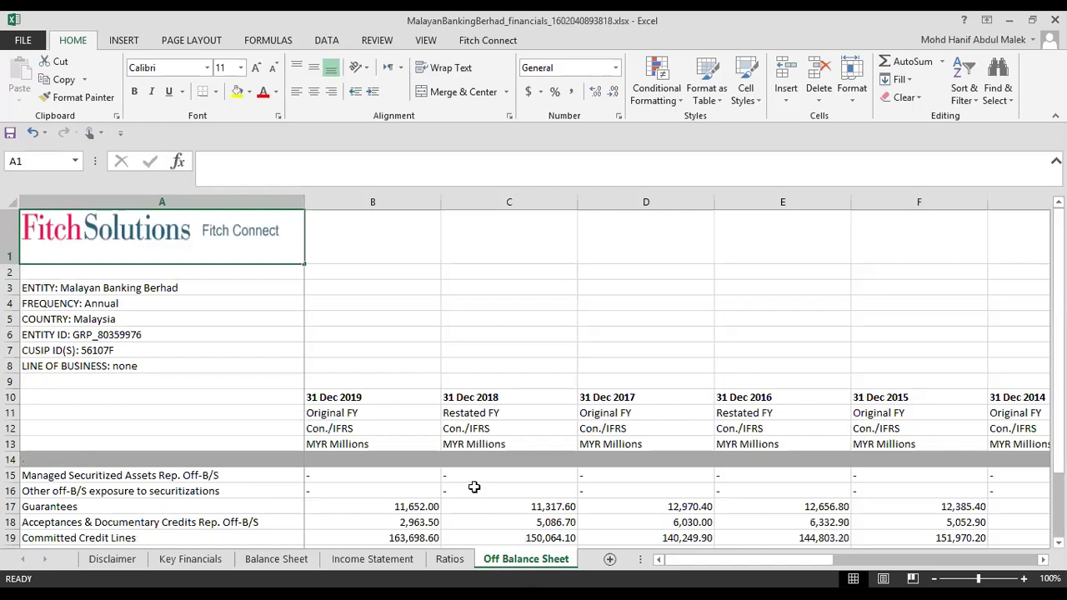
scroll(475, 487, down, 3)
Return to the Income Statement sheet and review its operating income and expense rows.
click(388, 562)
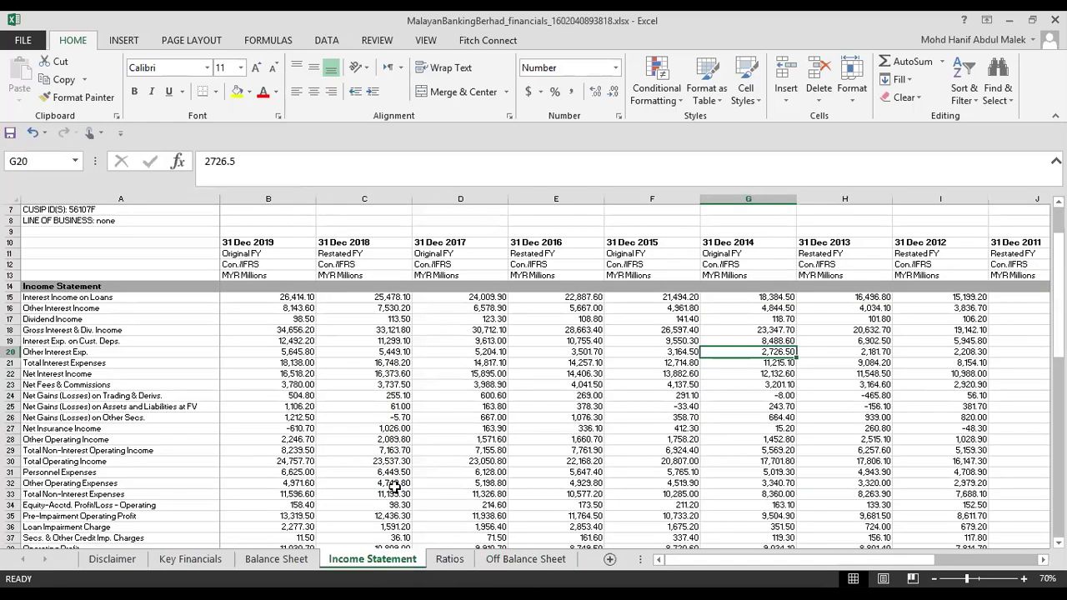
click(395, 487)
scroll(404, 483, down, 1)
scroll(404, 483, down, 1)
scroll(402, 477, up, 3)
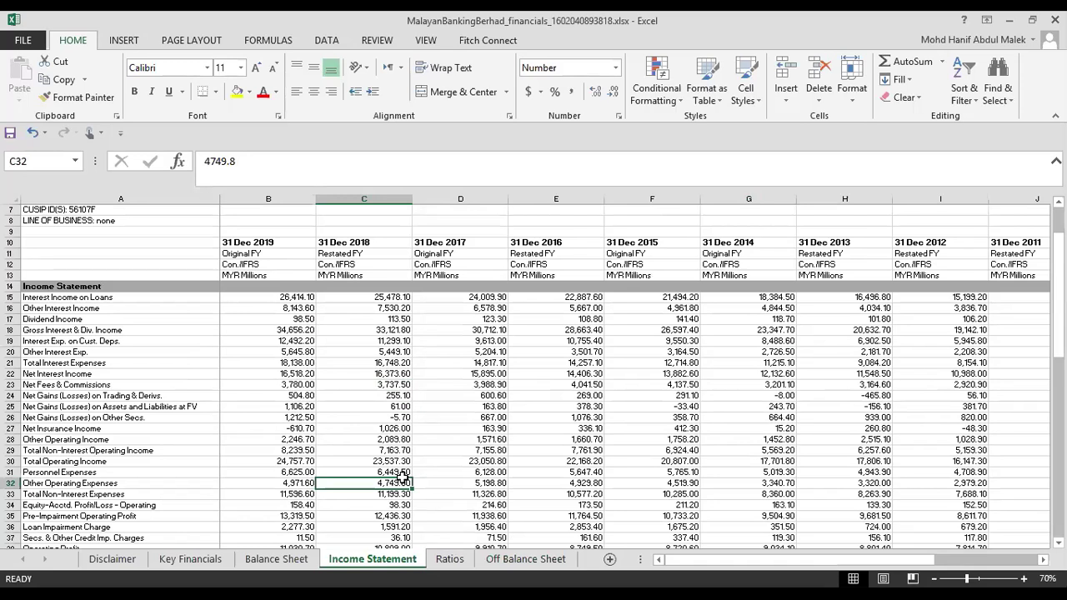
click(373, 452)
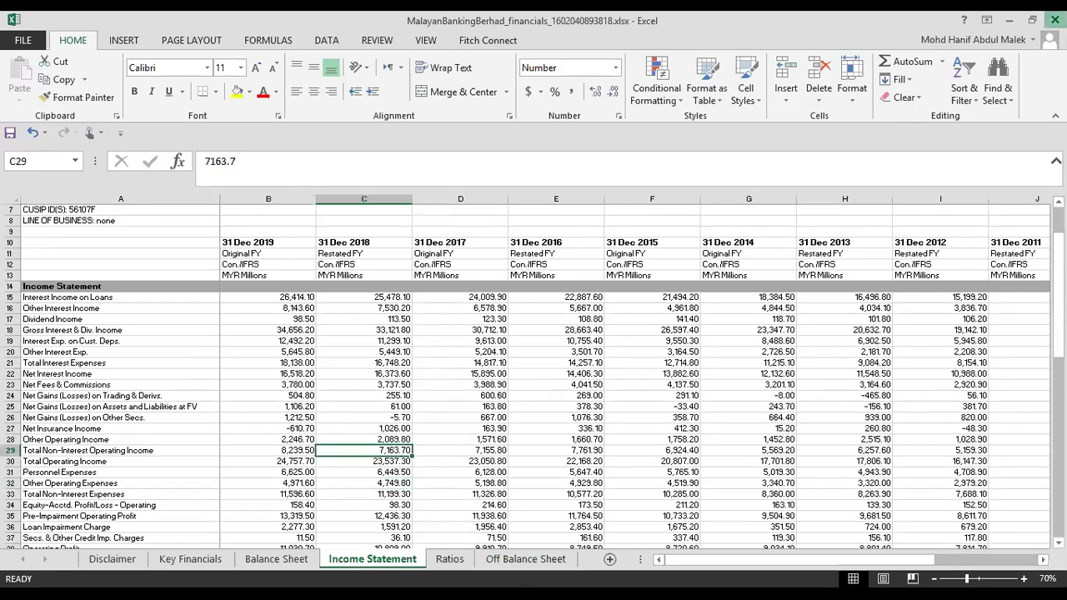
Close the exported workbook to return to Fitch Connect and open the Entities search.
click(1055, 19)
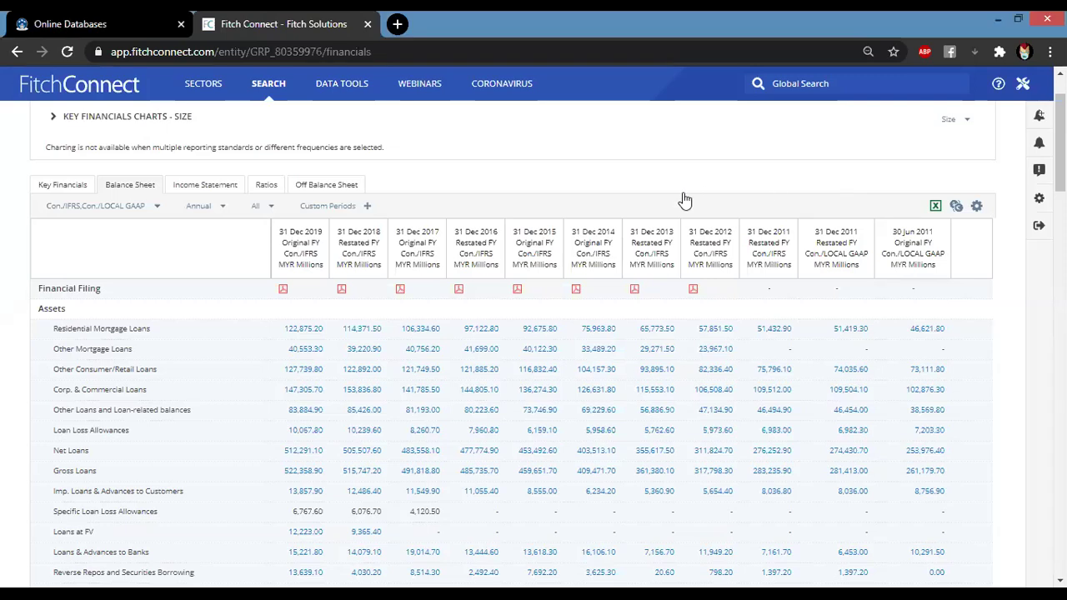
scroll(686, 200, down, 2)
scroll(938, 218, up, 3)
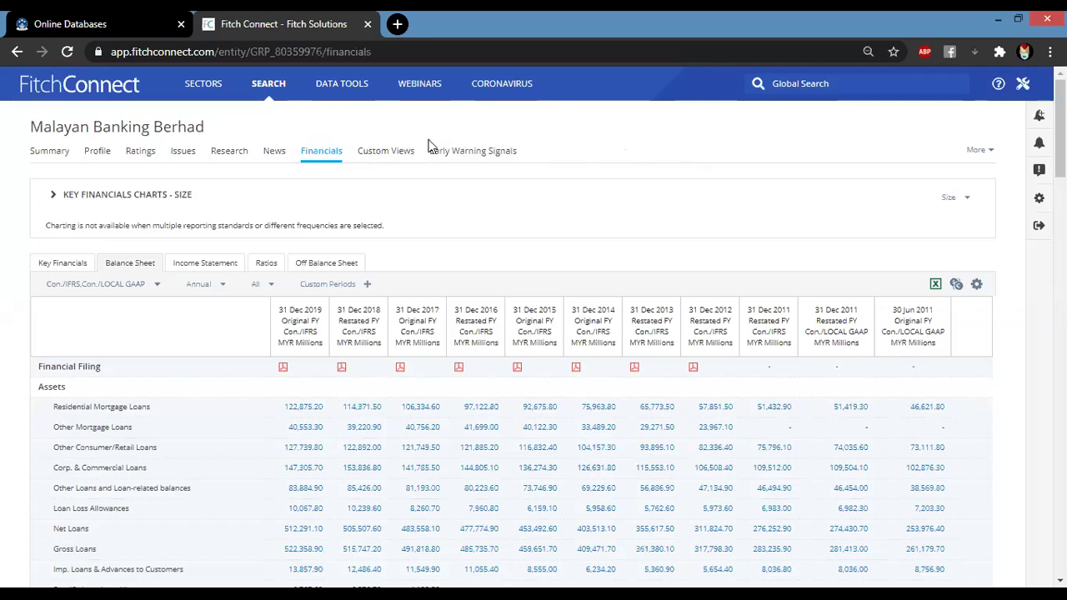
click(277, 89)
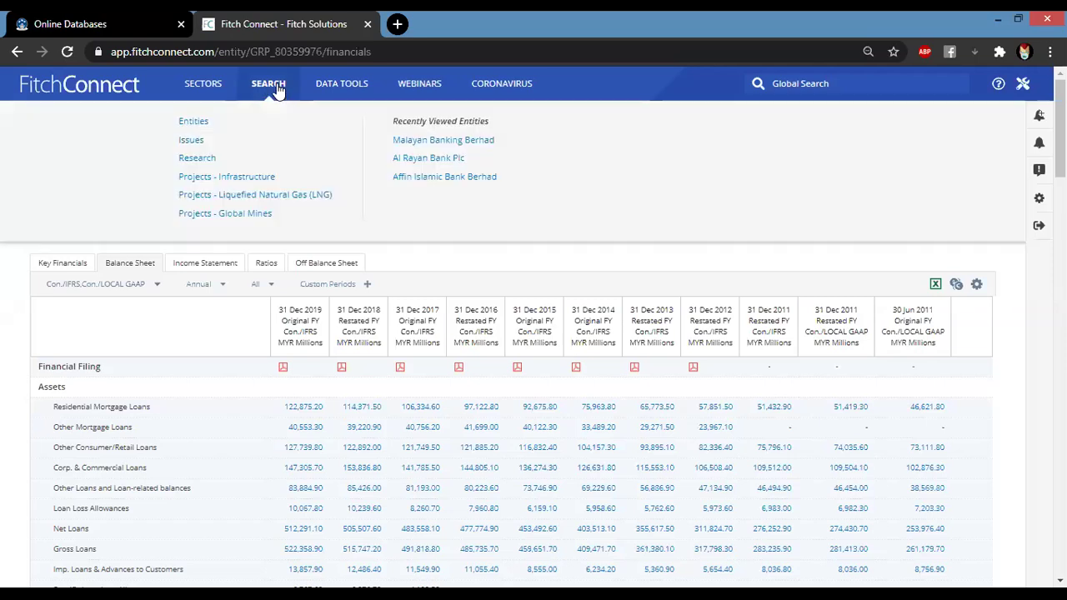
click(197, 124)
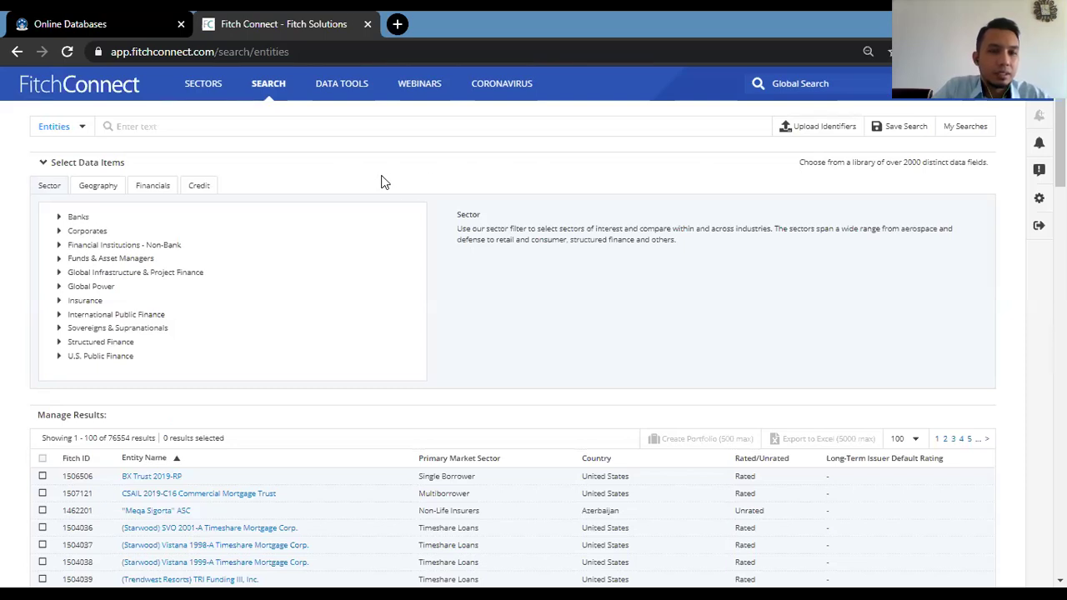
Look over the selectable data items for Sector, including the Banks subsectors, and for Geography and Financials.
click(59, 219)
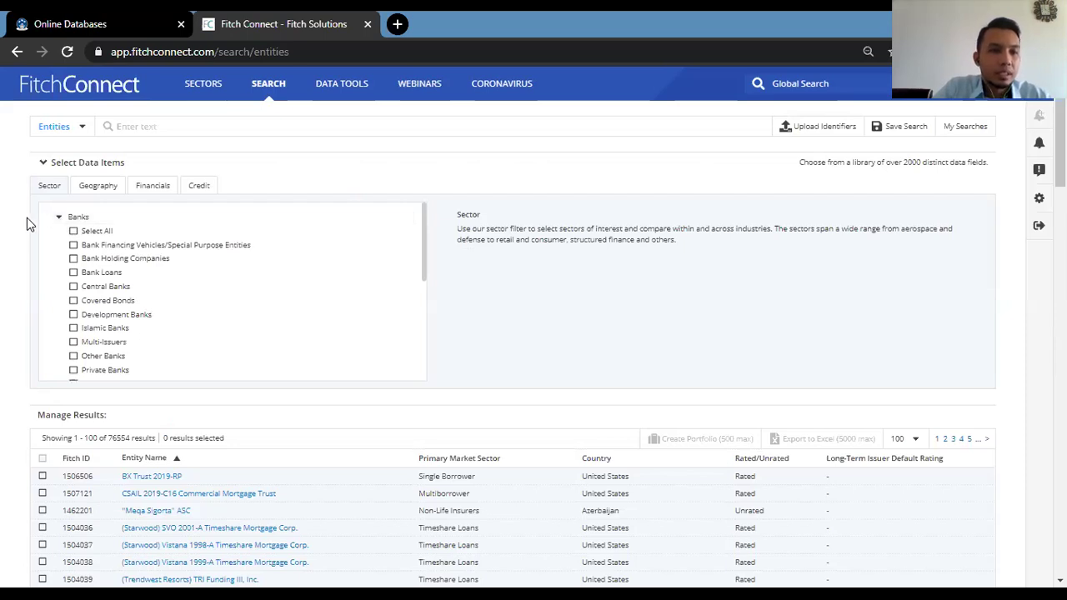
click(57, 220)
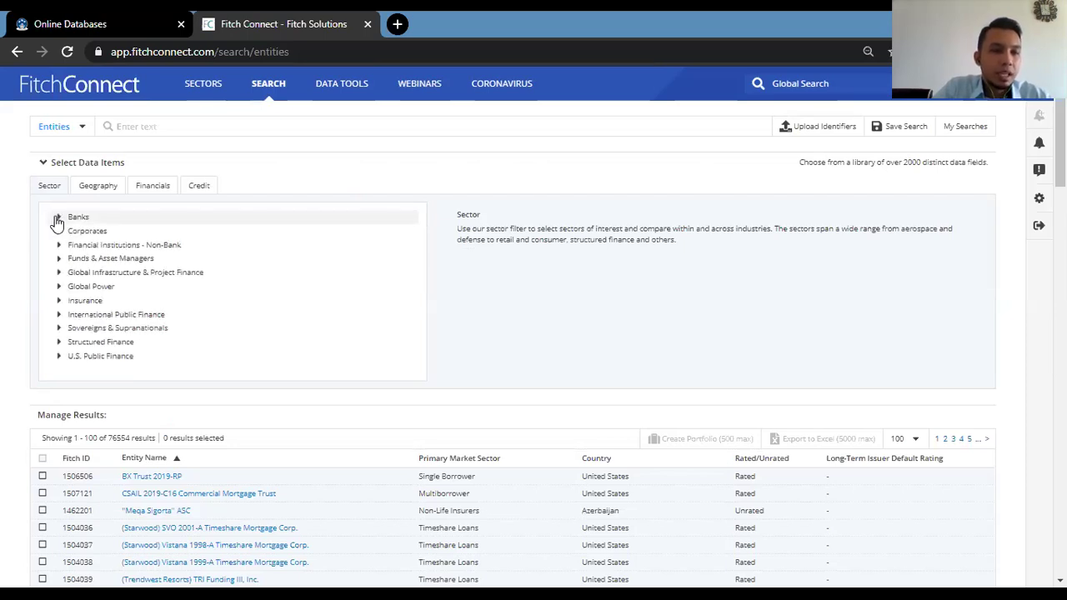
click(94, 188)
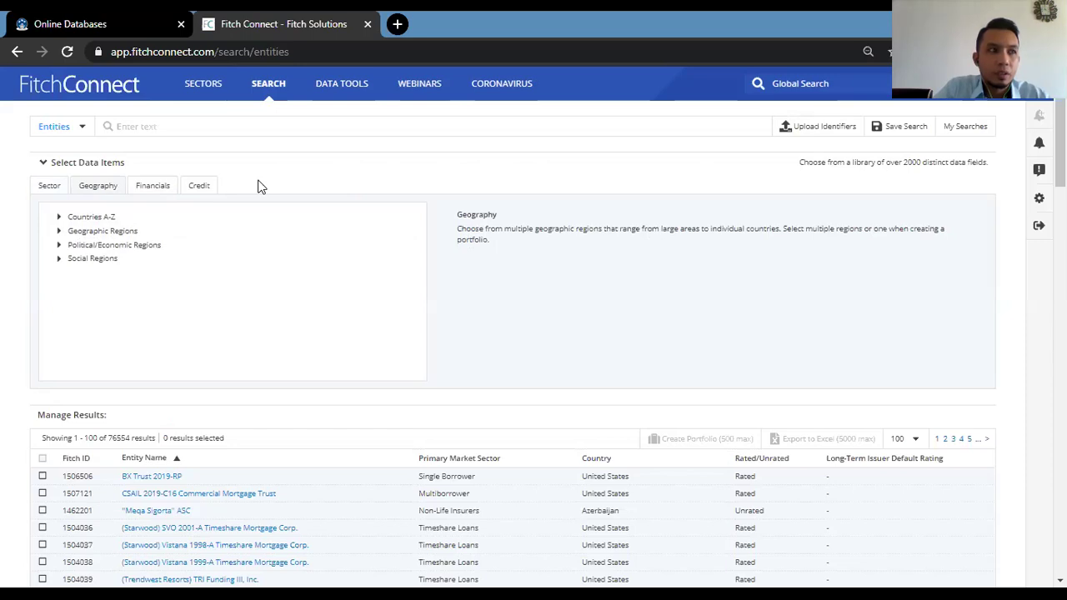
scroll(421, 213, down, 5)
scroll(423, 210, up, 5)
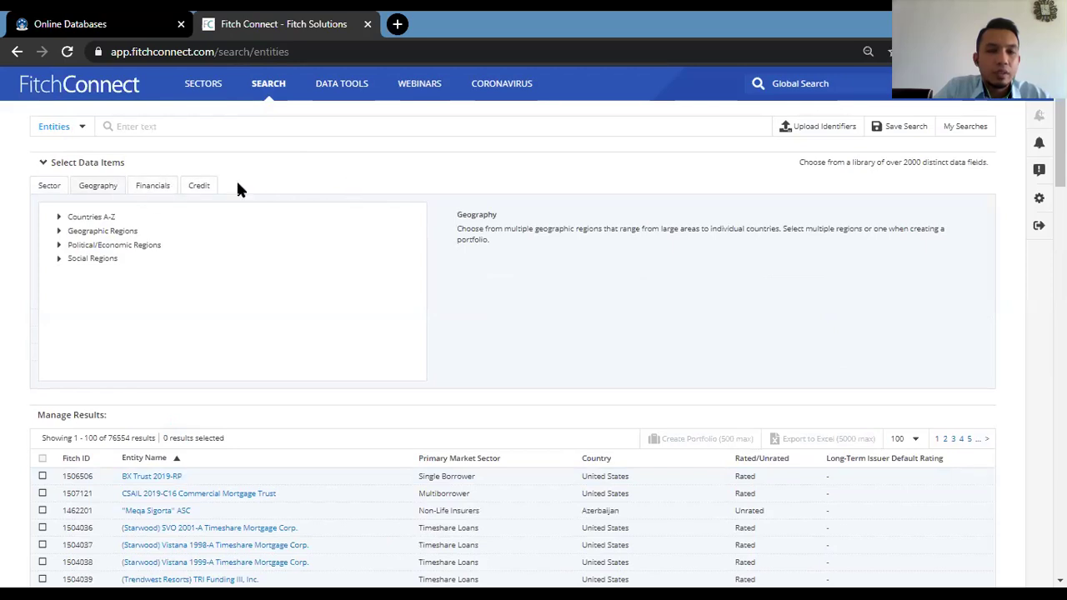
click(157, 188)
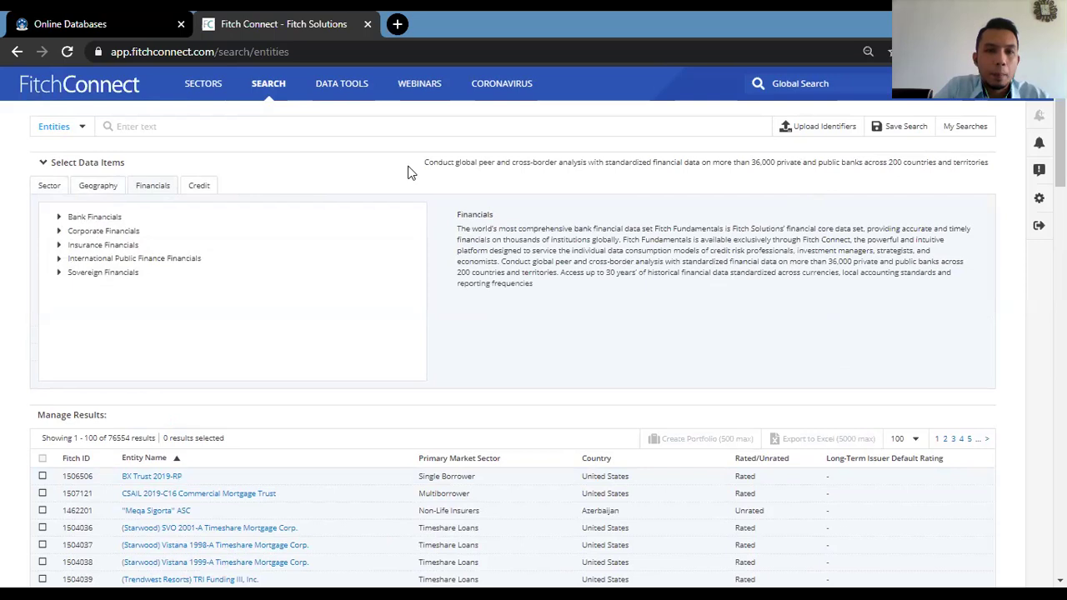
Filter the entities by the Islamic Banks subsector of Banks.
click(48, 187)
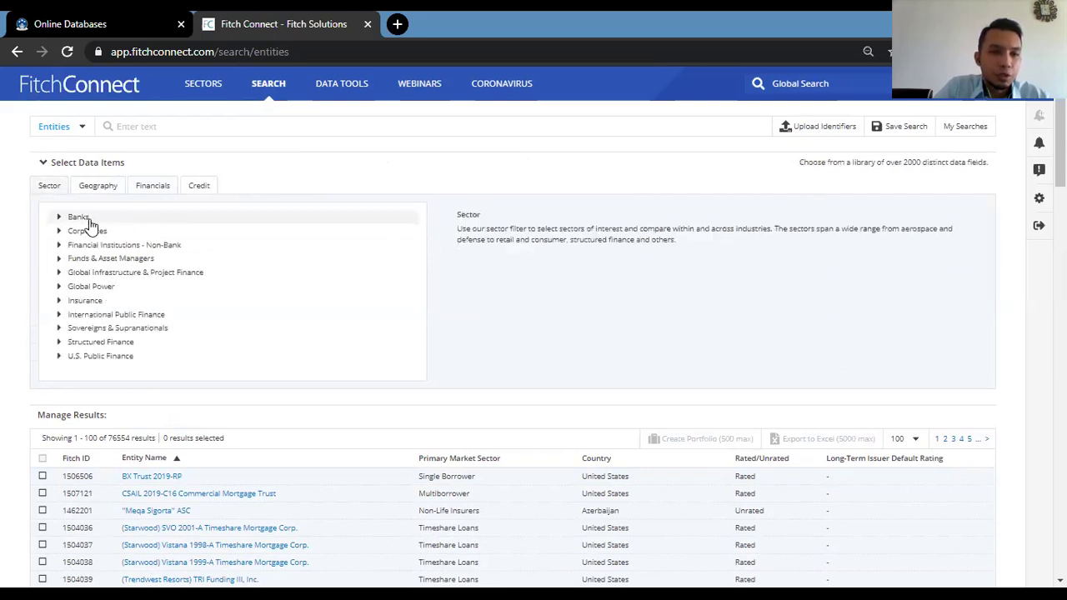
click(59, 218)
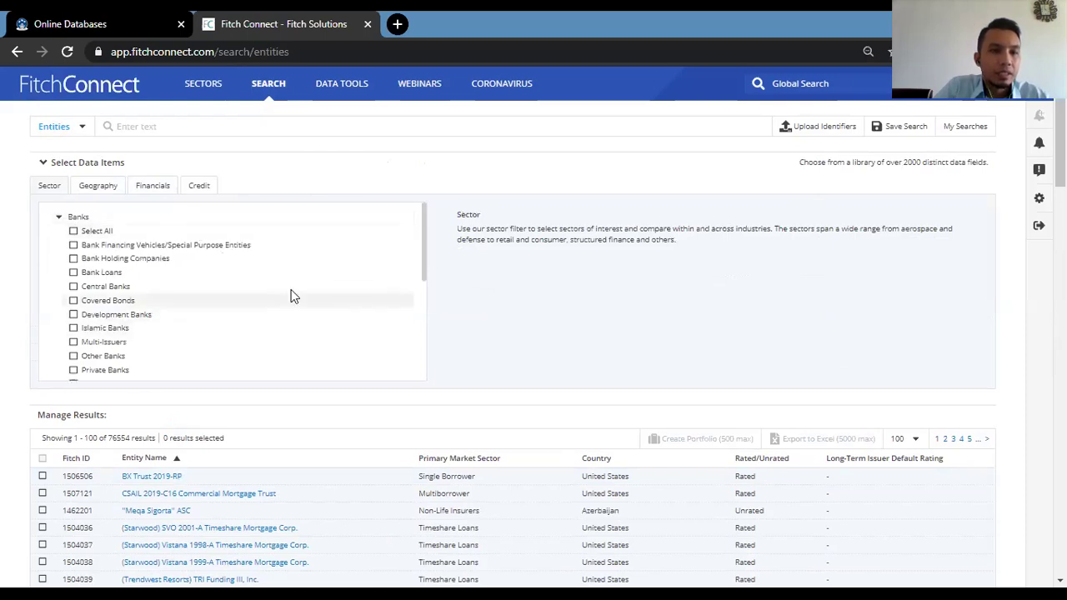
mouse_move(422, 233)
mouse_down()
mouse_move(428, 284)
mouse_move(425, 244)
mouse_up()
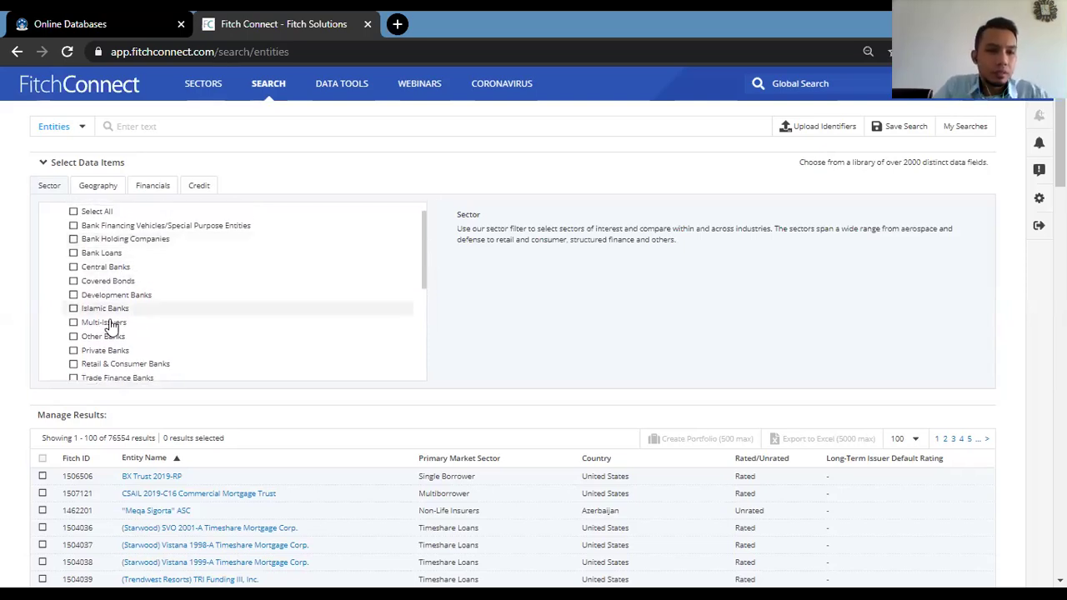
click(159, 309)
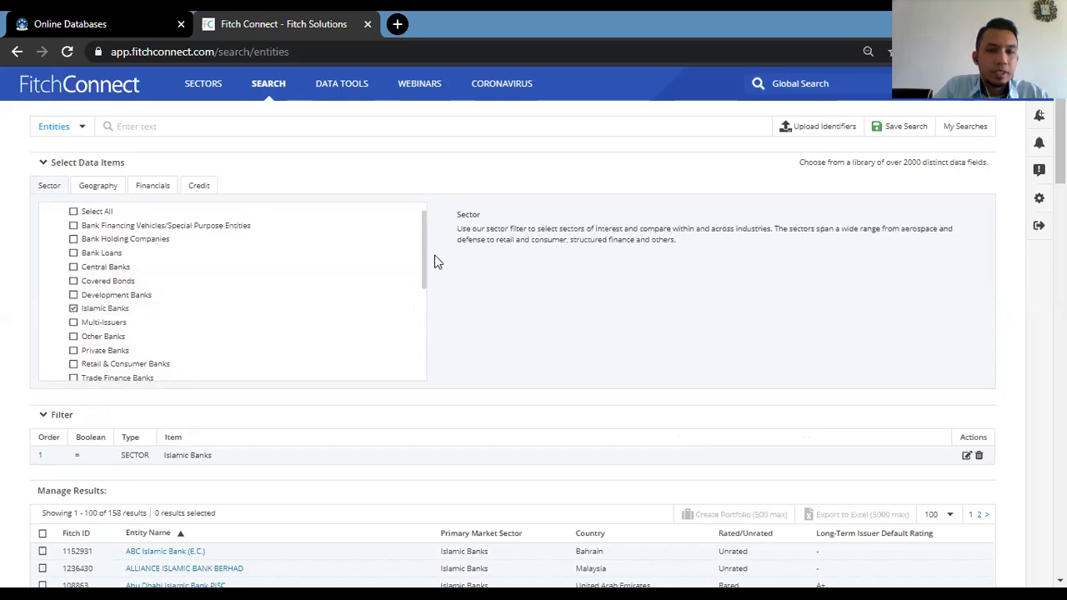
Examine the Islamic Banks results, including each entity's country, rated status and Long-Term Issuer Default Rating.
scroll(459, 247, down, 1)
scroll(460, 247, down, 1)
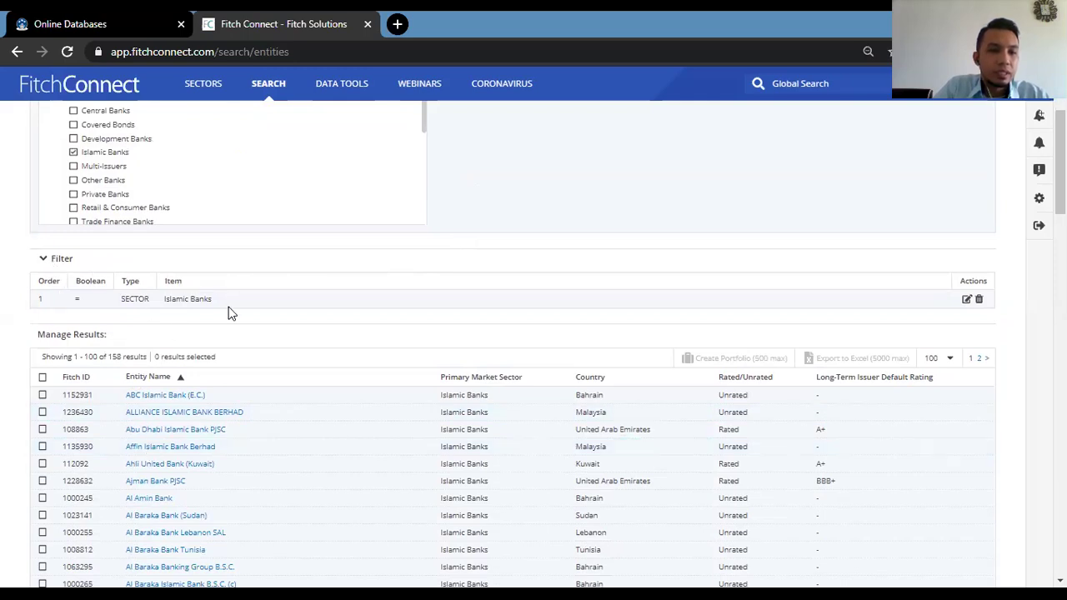
scroll(230, 311, down, 1)
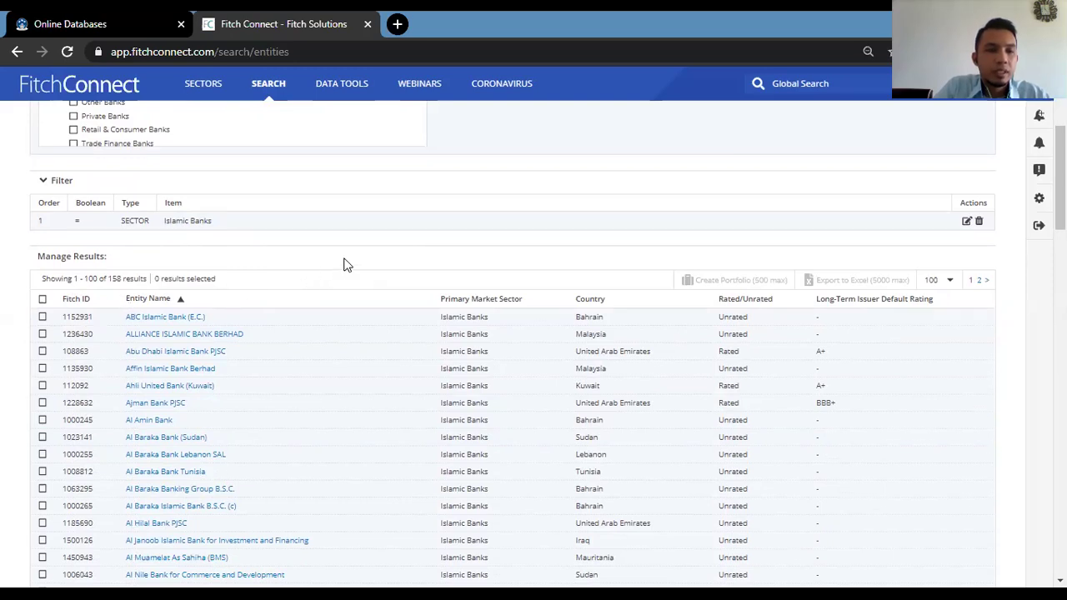
scroll(343, 267, down, 3)
scroll(604, 205, up, 2)
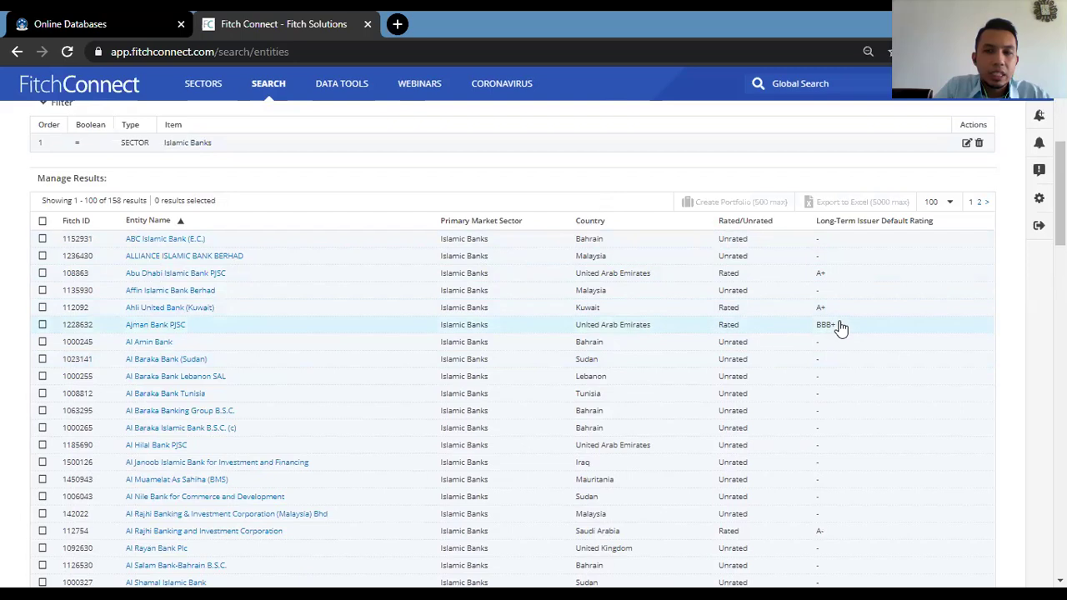
scroll(839, 327, down, 3)
scroll(838, 325, up, 7)
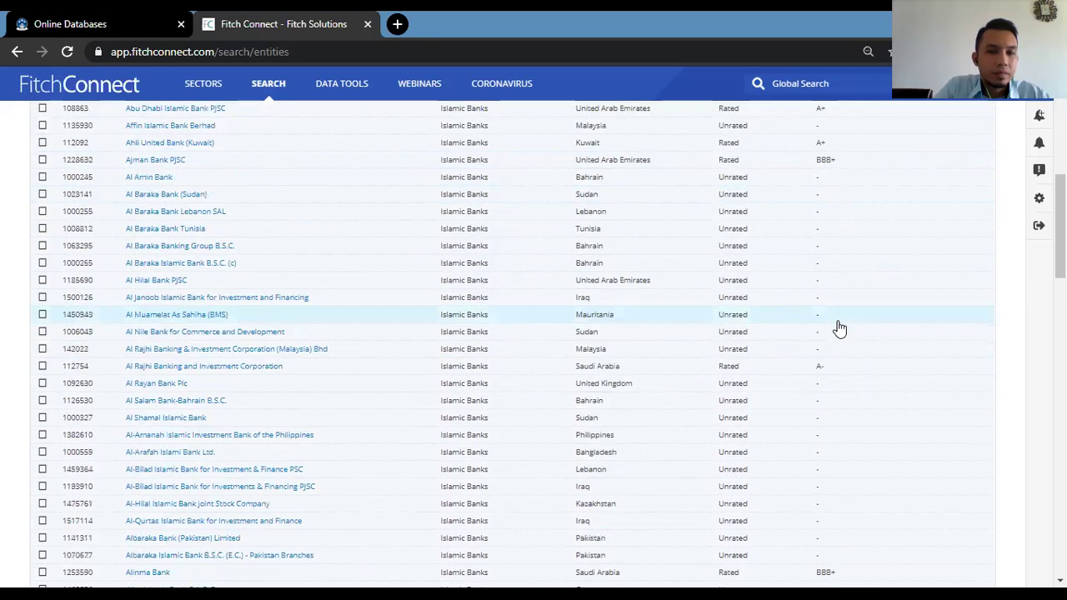
scroll(355, 397, down, 1)
scroll(369, 398, up, 1)
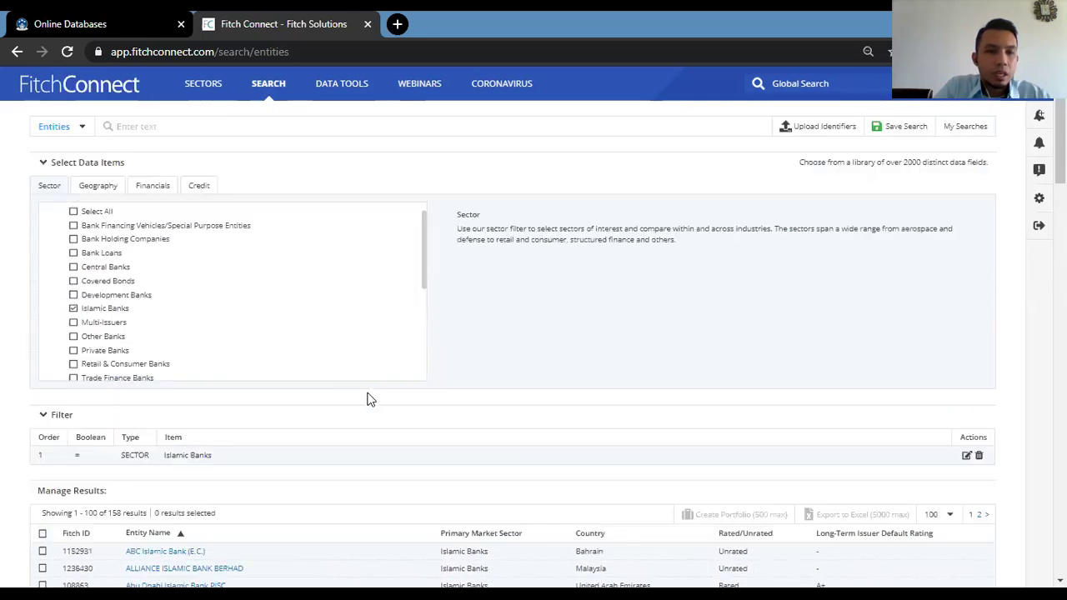
Browse the L-R group of Countries A-Z in the Geography data items and collapse it again.
click(97, 191)
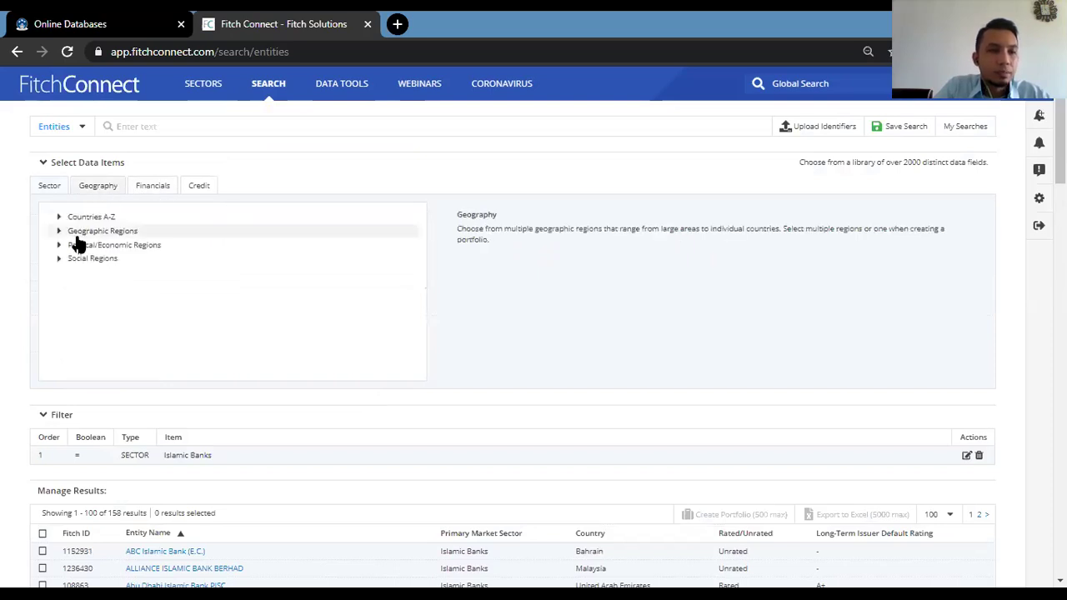
click(59, 217)
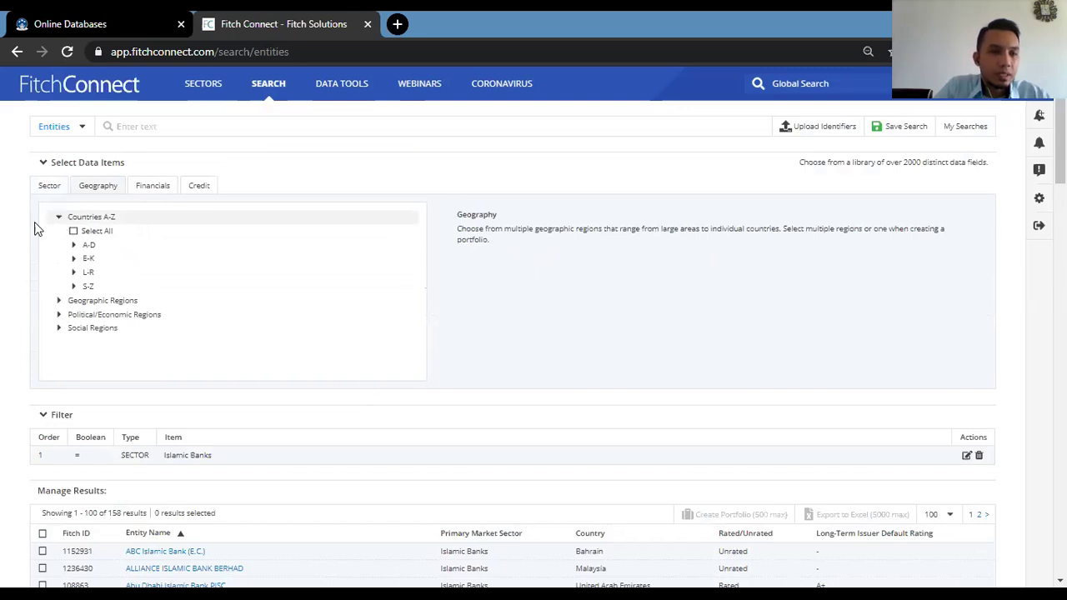
click(73, 273)
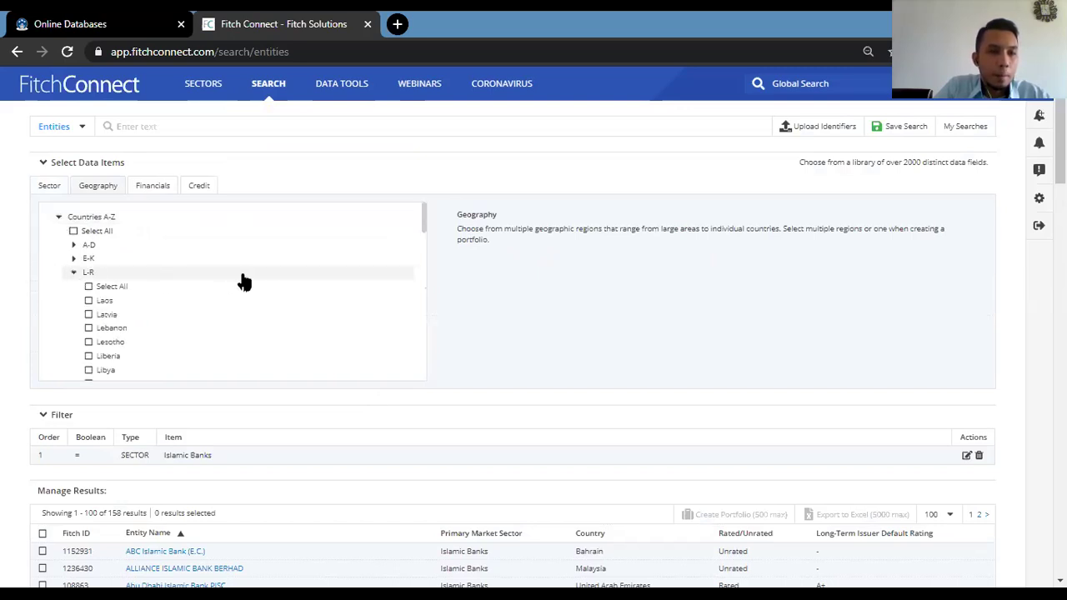
scroll(241, 281, down, 2)
scroll(191, 283, up, 3)
scroll(134, 290, down, 1)
scroll(100, 275, up, 1)
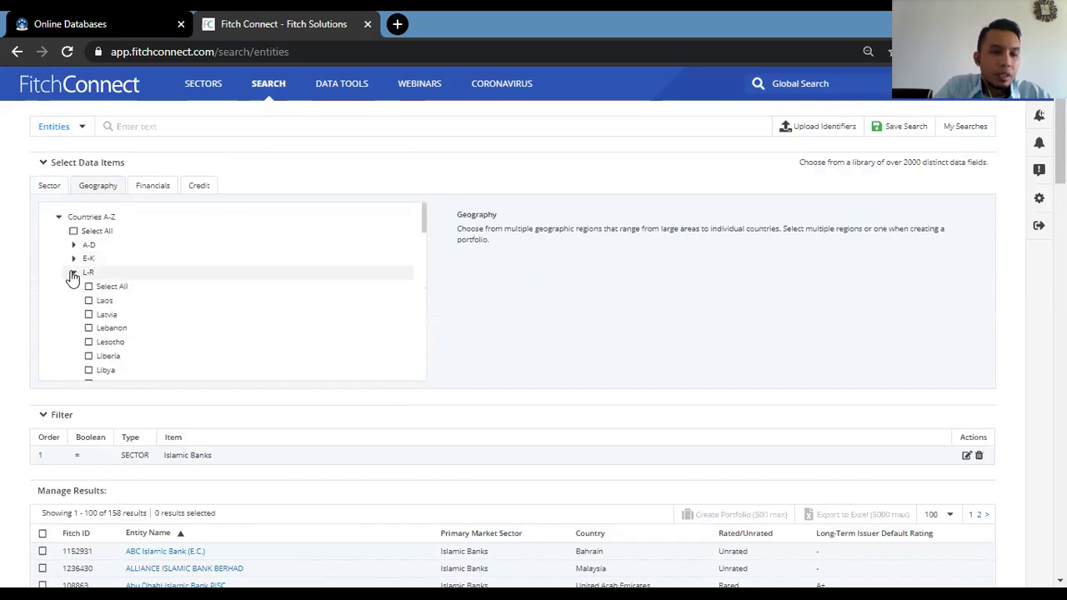
click(73, 272)
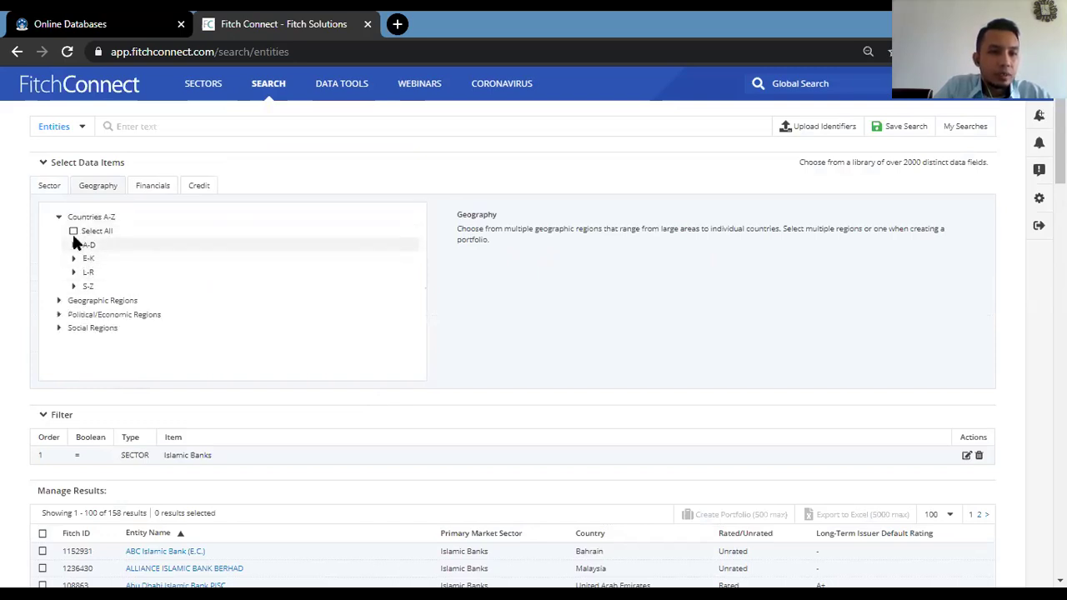
Browse the A-D group of Countries A-Z in the Geography data items.
click(74, 250)
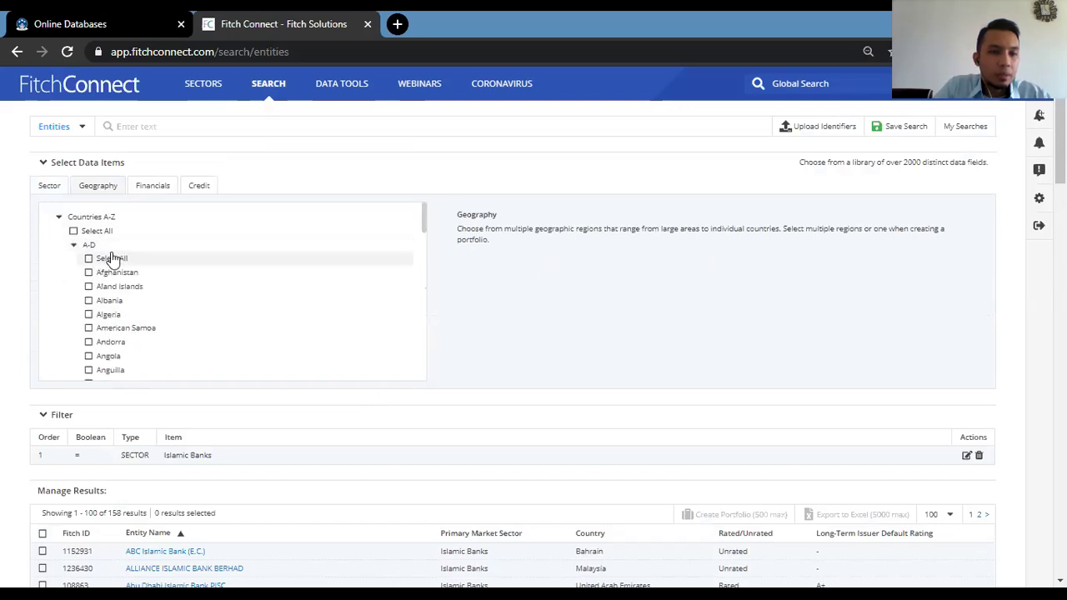
scroll(111, 257, down, 2)
scroll(115, 257, down, 3)
scroll(115, 257, up, 5)
Search the data items for malaysia and add the Malaysia geography to the Islamic Banks filter.
click(127, 127)
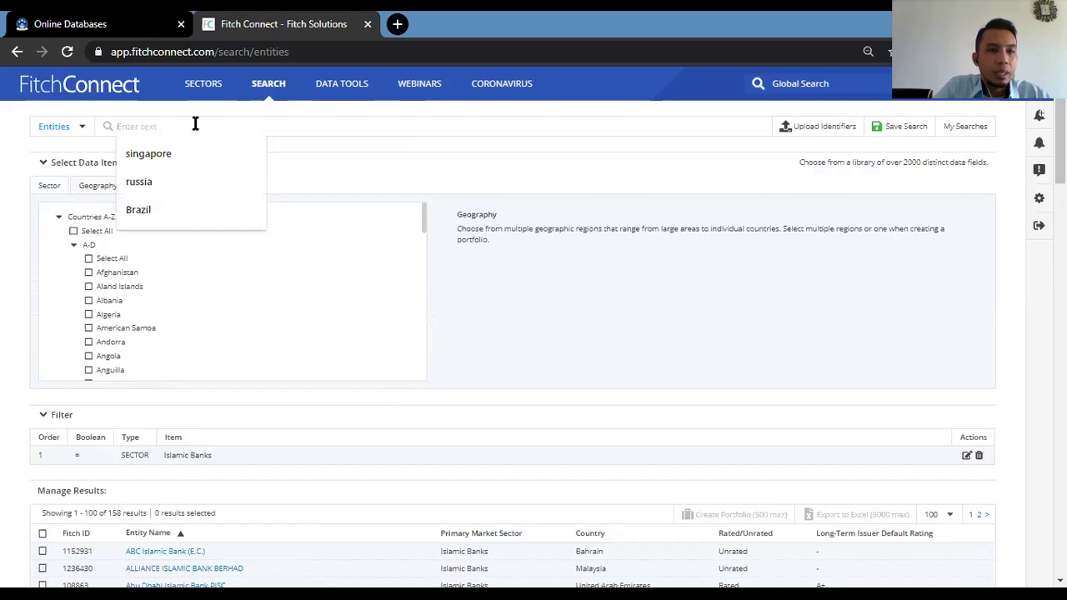
text(malays)
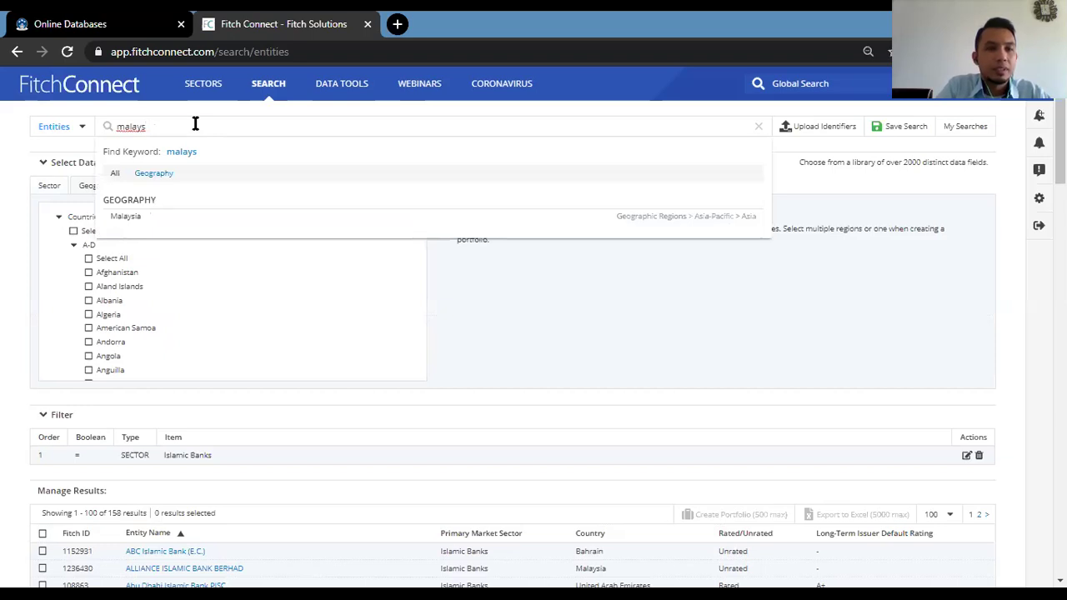
text(ia)
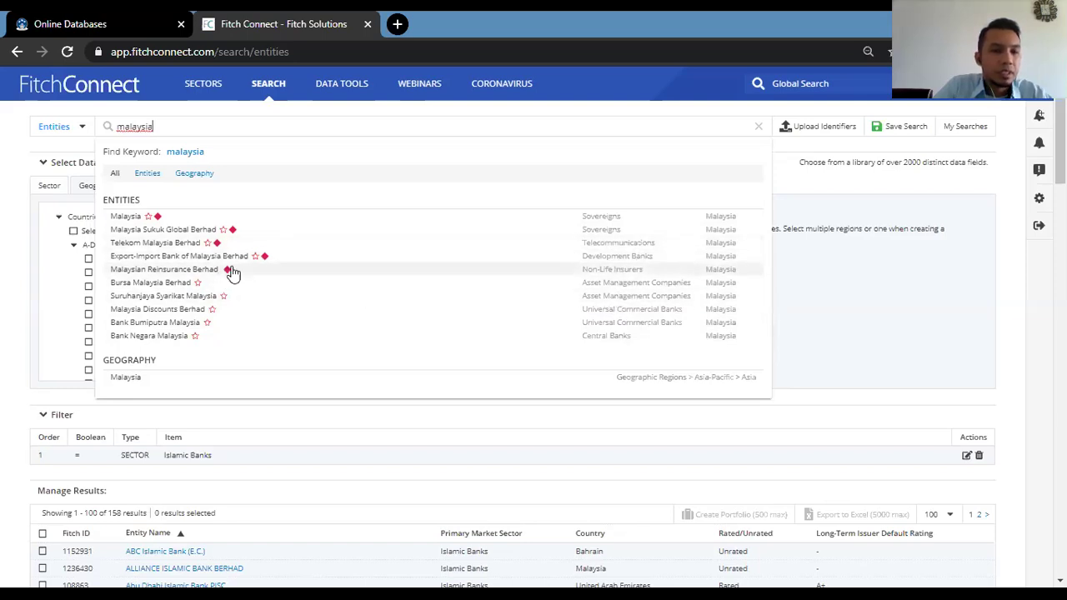
click(133, 381)
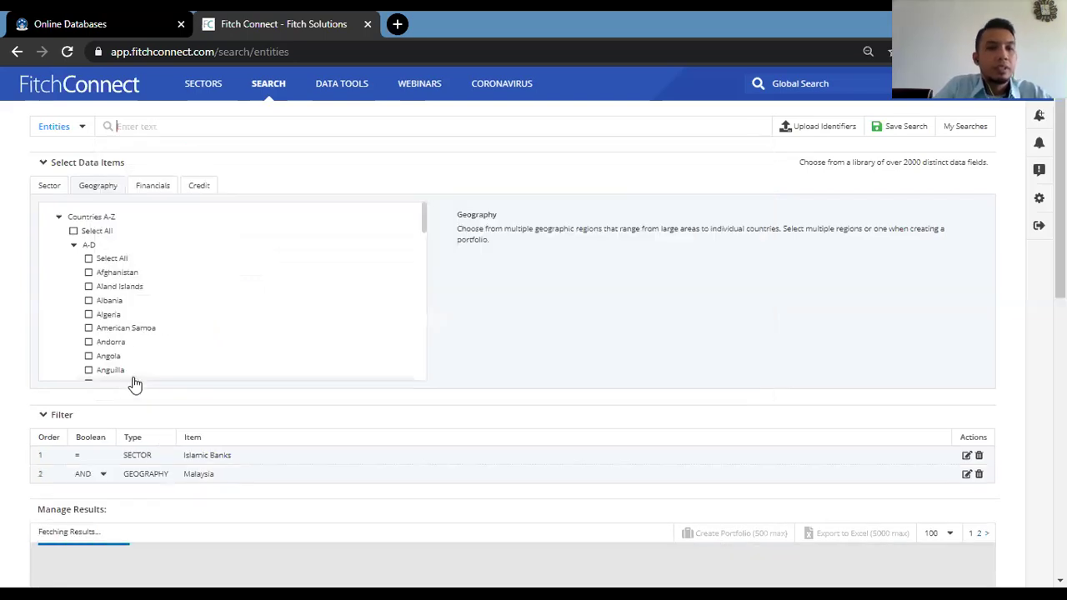
Examine the list of Islamic banks in Malaysia together with the sector and geography filter conditions.
scroll(188, 305, down, 1)
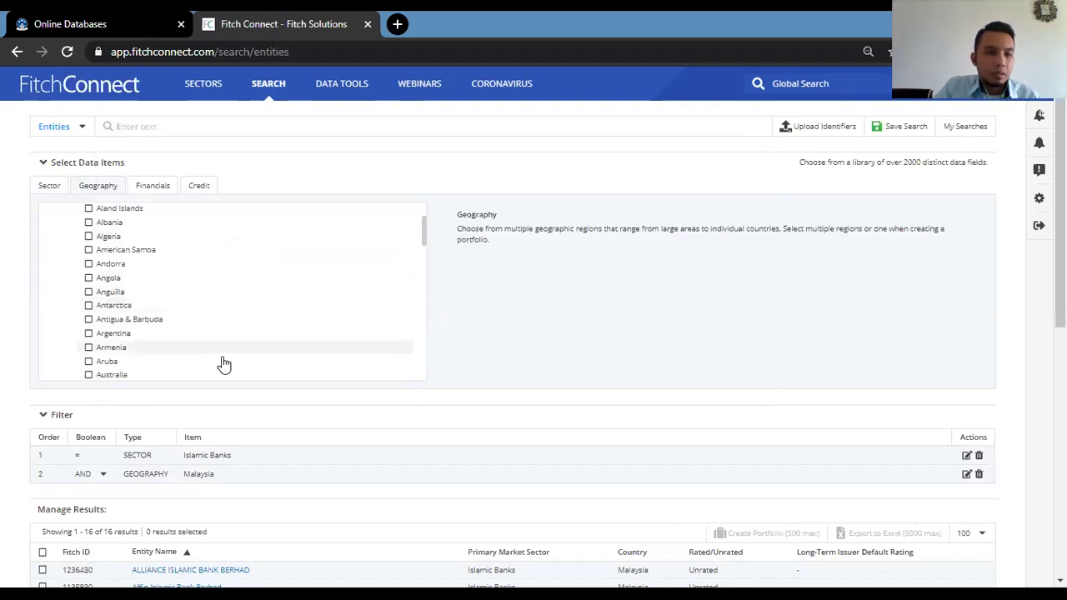
scroll(291, 469, down, 1)
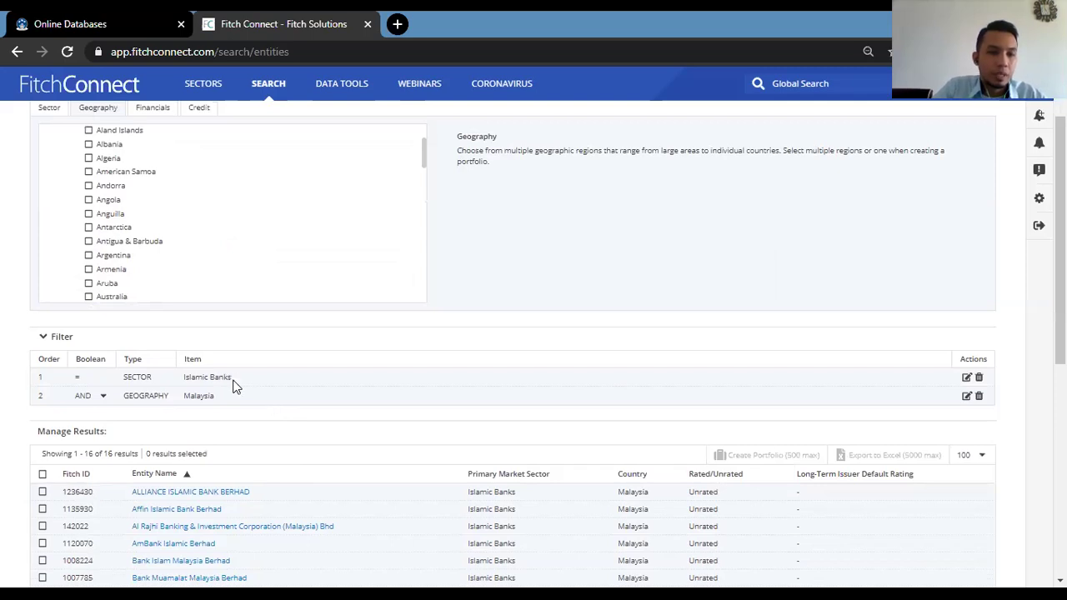
scroll(259, 398, down, 1)
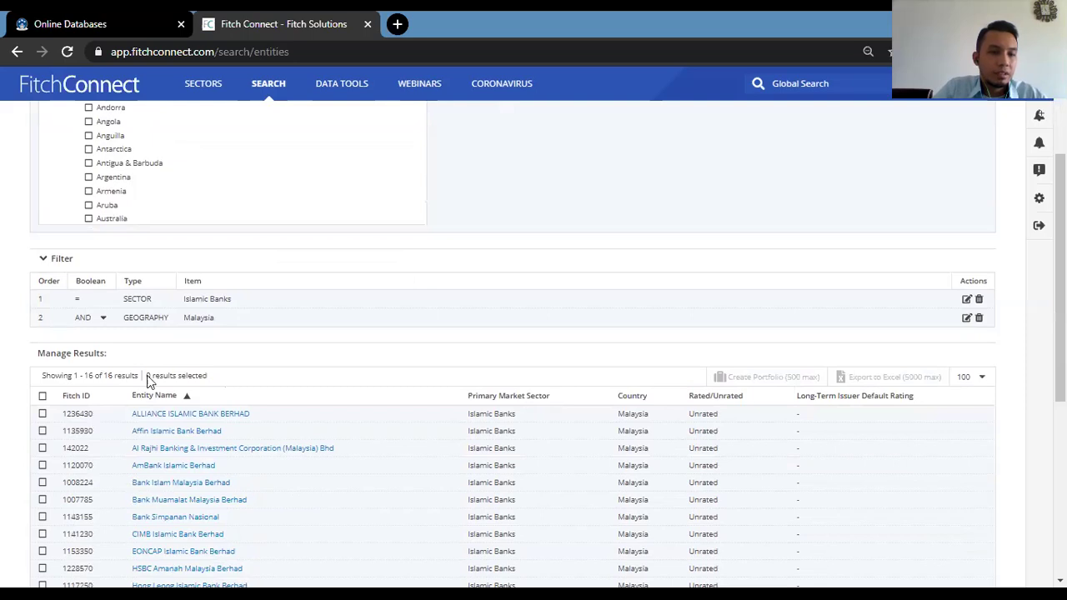
scroll(275, 375, down, 2)
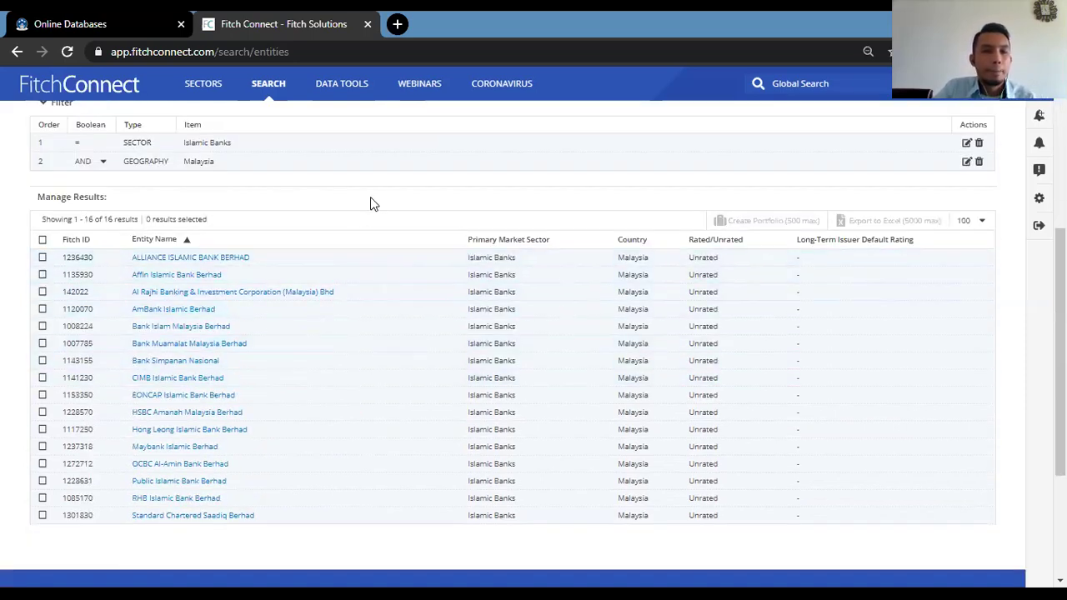
scroll(374, 202, up, 4)
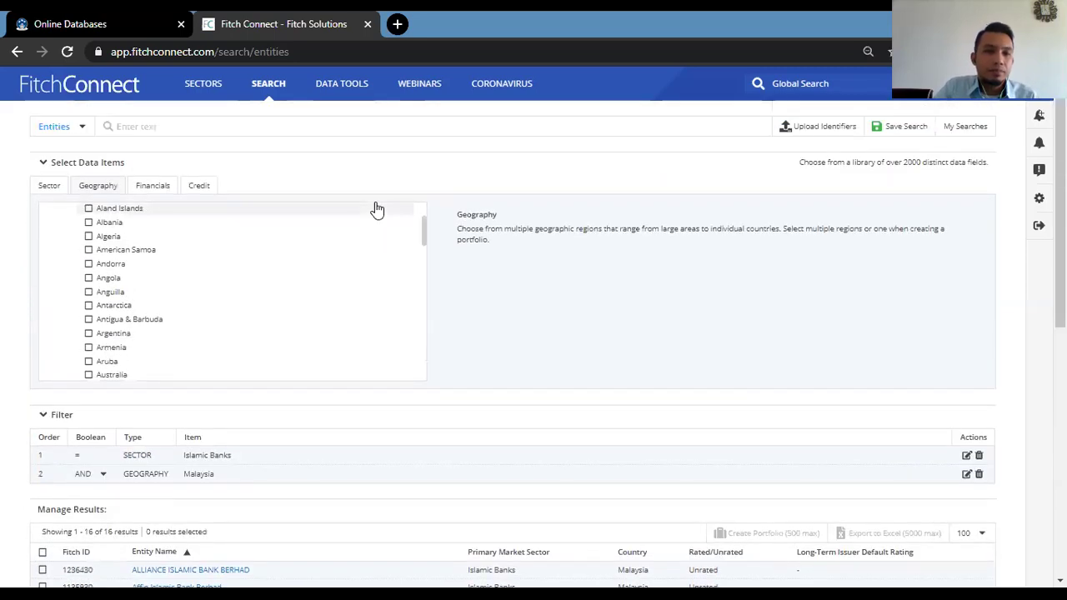
scroll(375, 209, down, 3)
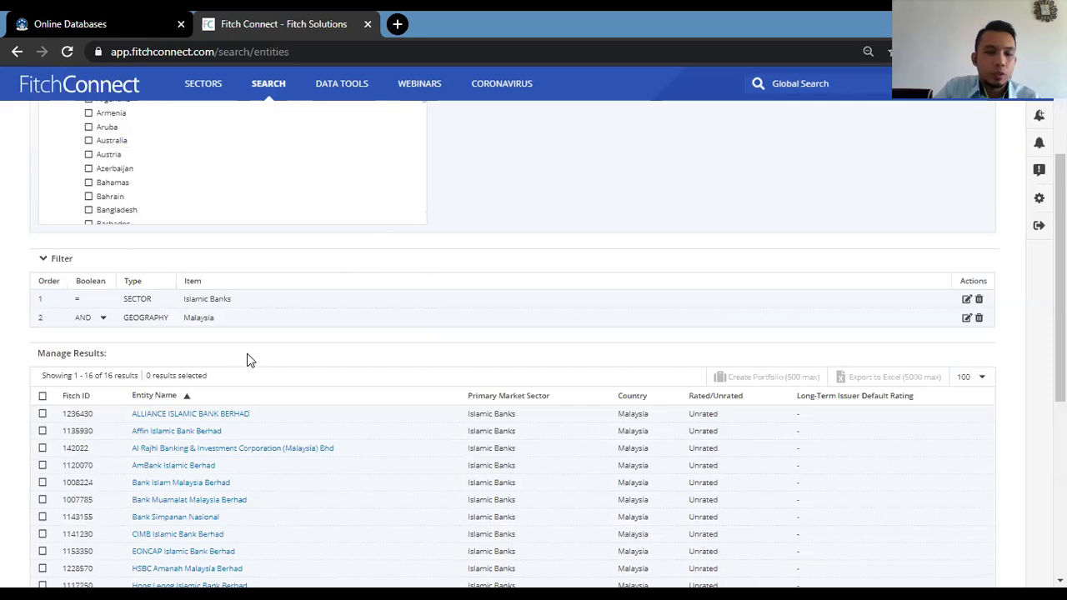
scroll(254, 351, down, 2)
scroll(262, 337, up, 1)
scroll(269, 331, down, 1)
Select all entities in the Malaysian Islamic bank results.
click(41, 241)
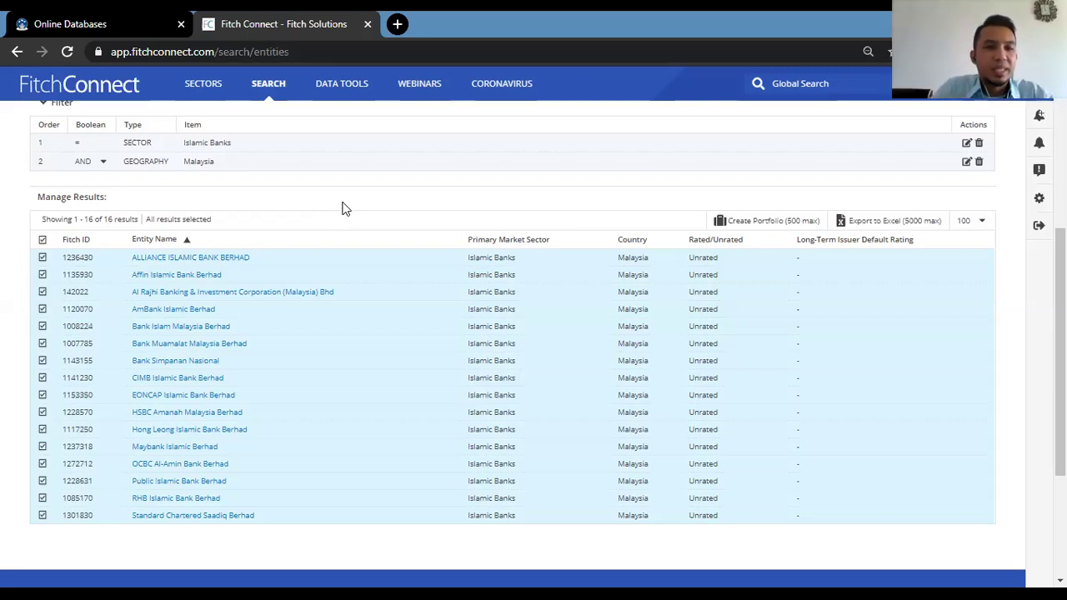
scroll(367, 205, up, 1)
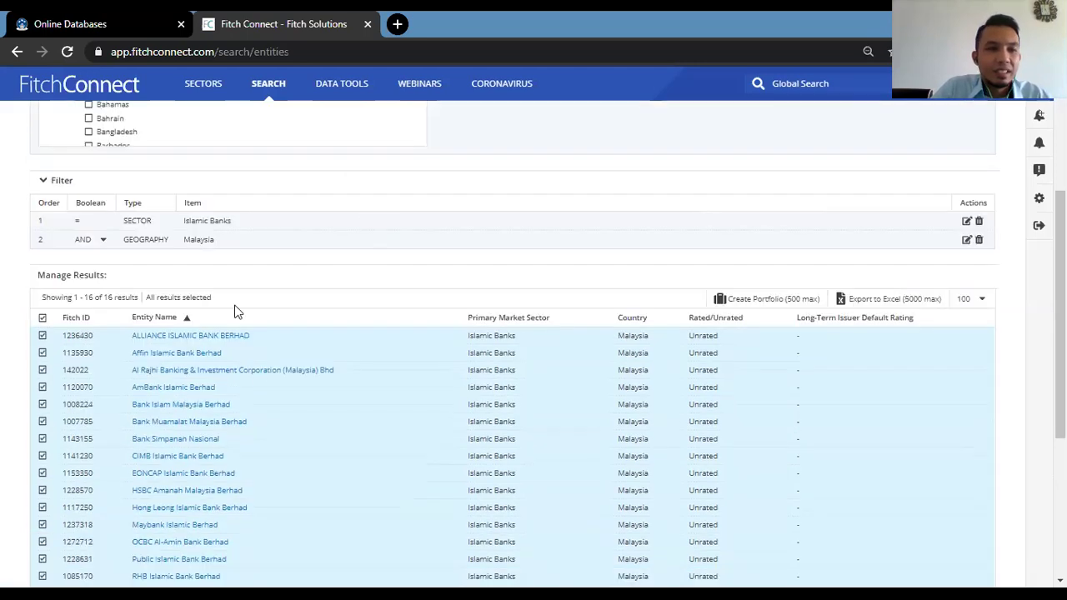
click(180, 317)
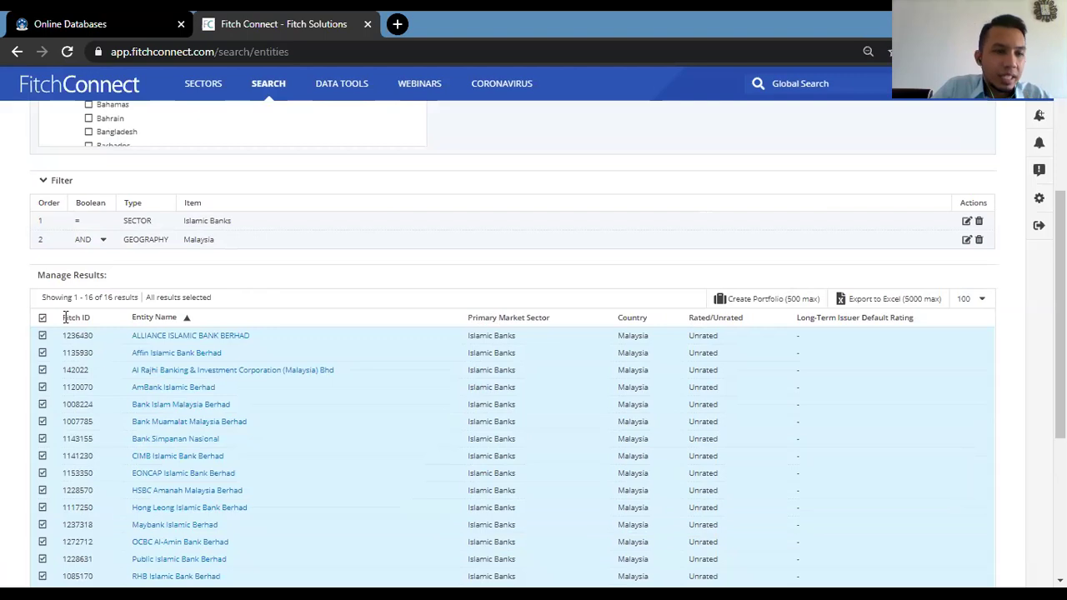
Replace the Islamic Banks filter with a sector filter covering Islamic Banks, Universal Commercial Banks and Wholesale Commercial Banks.
click(979, 222)
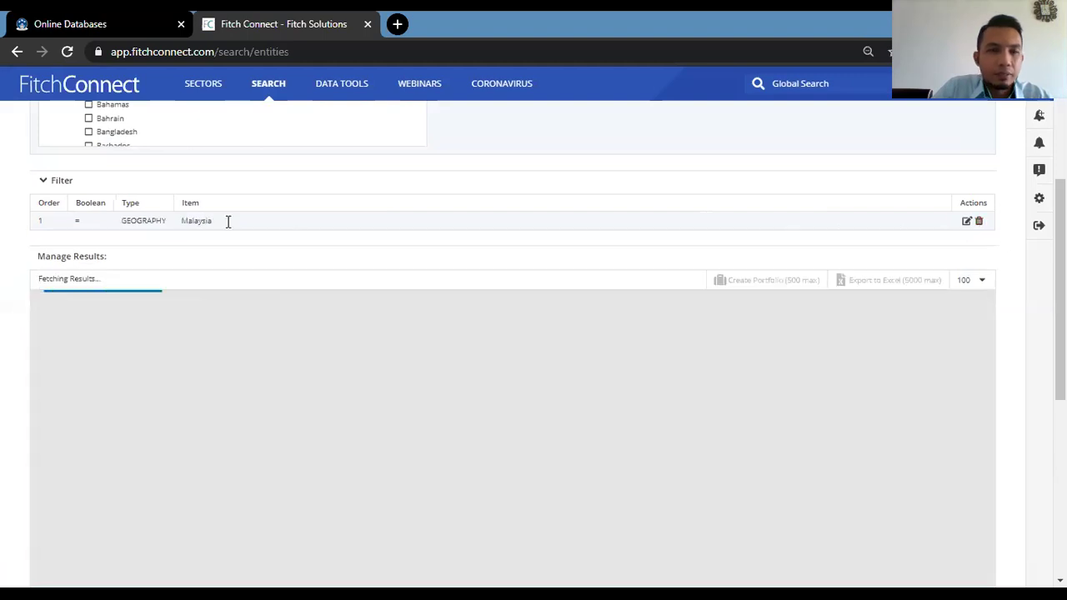
scroll(158, 237, up, 3)
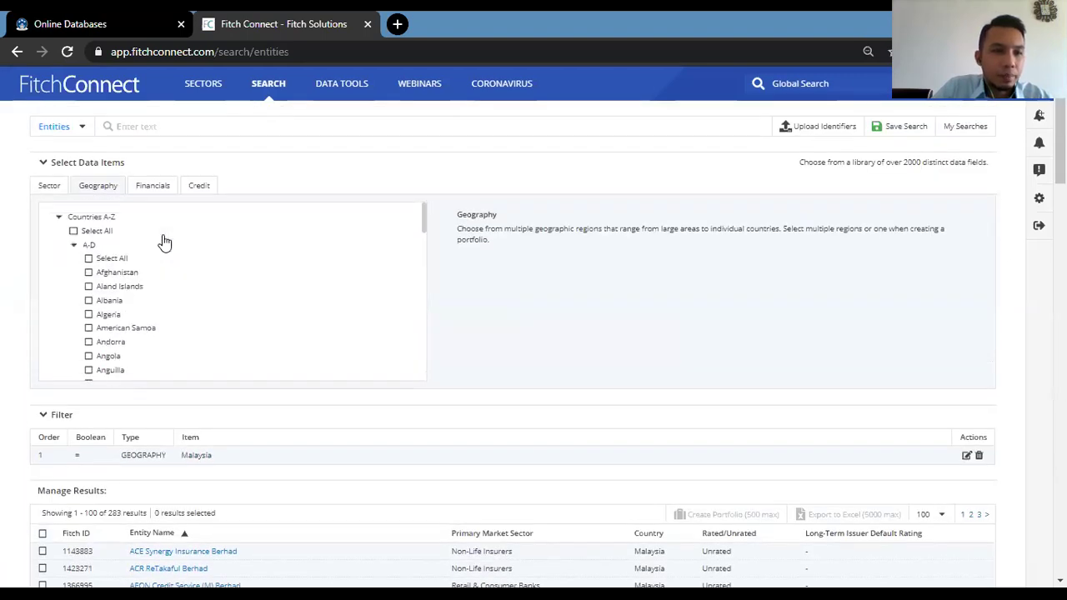
click(54, 187)
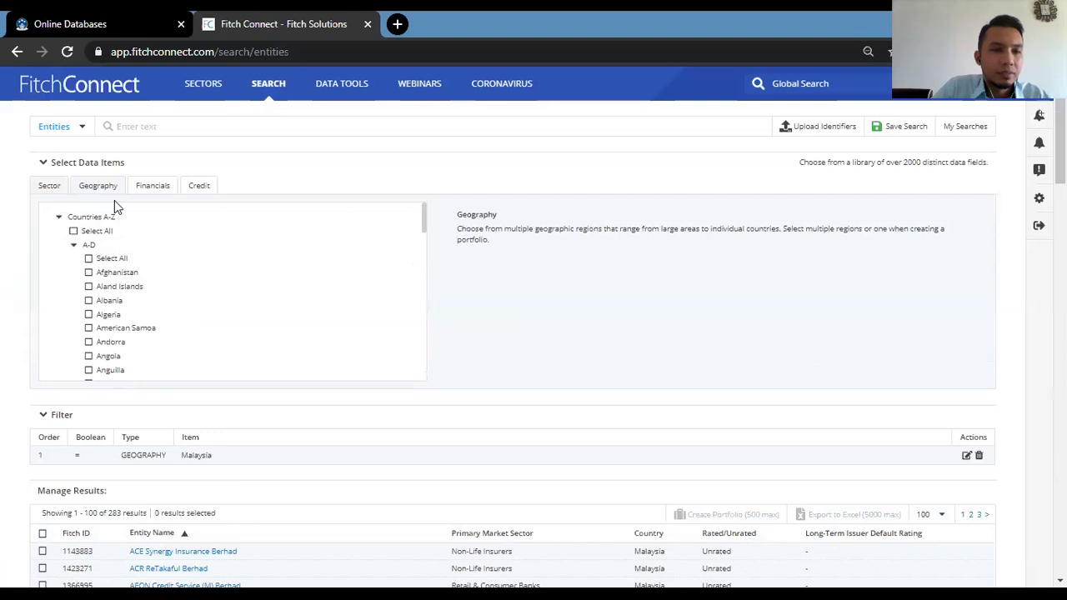
click(61, 218)
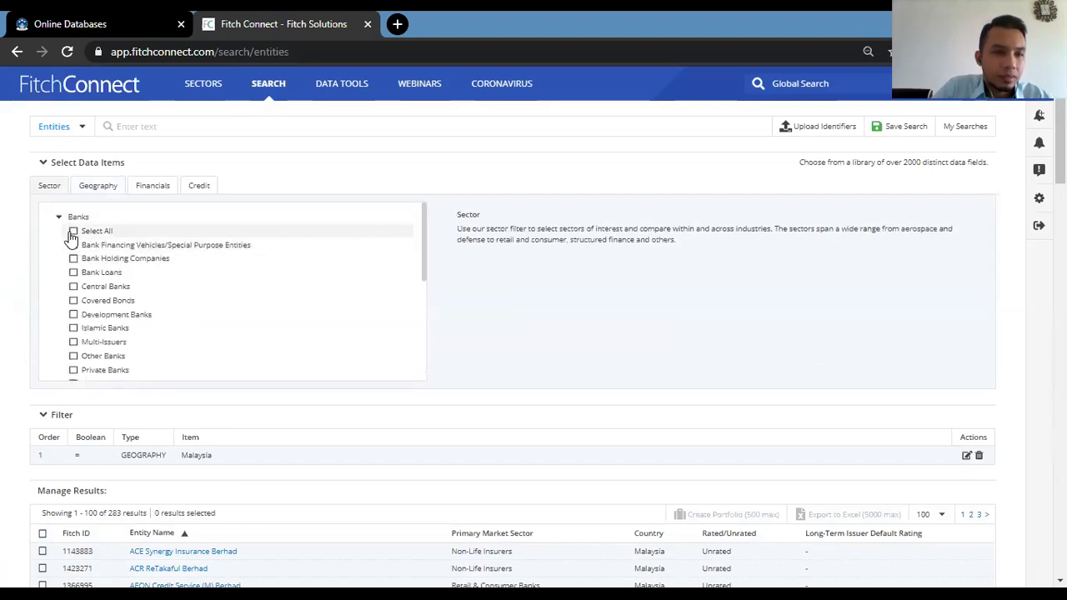
click(73, 328)
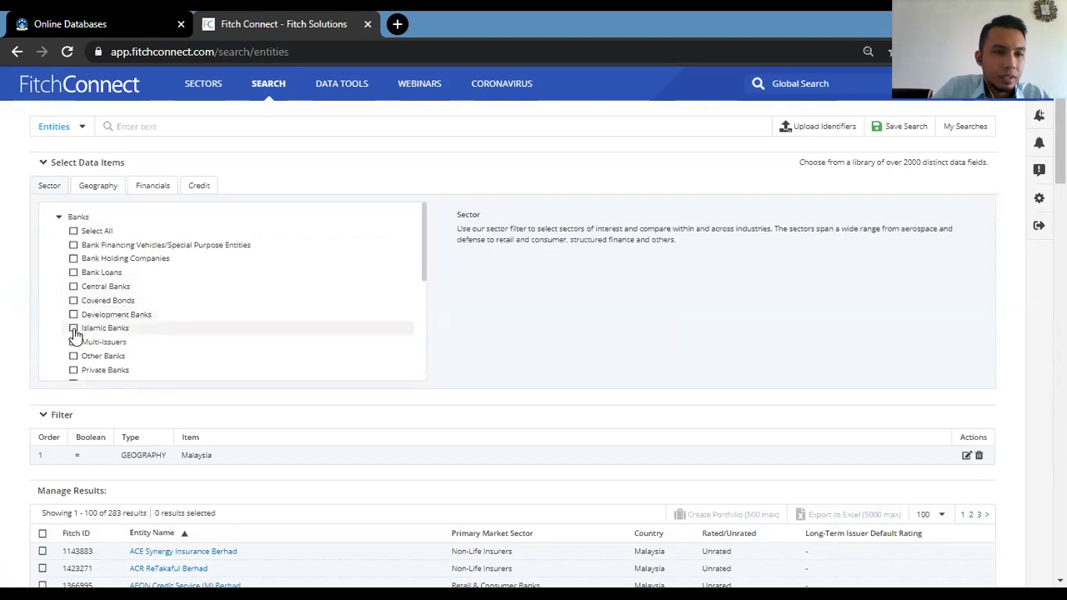
scroll(154, 329, down, 2)
click(73, 284)
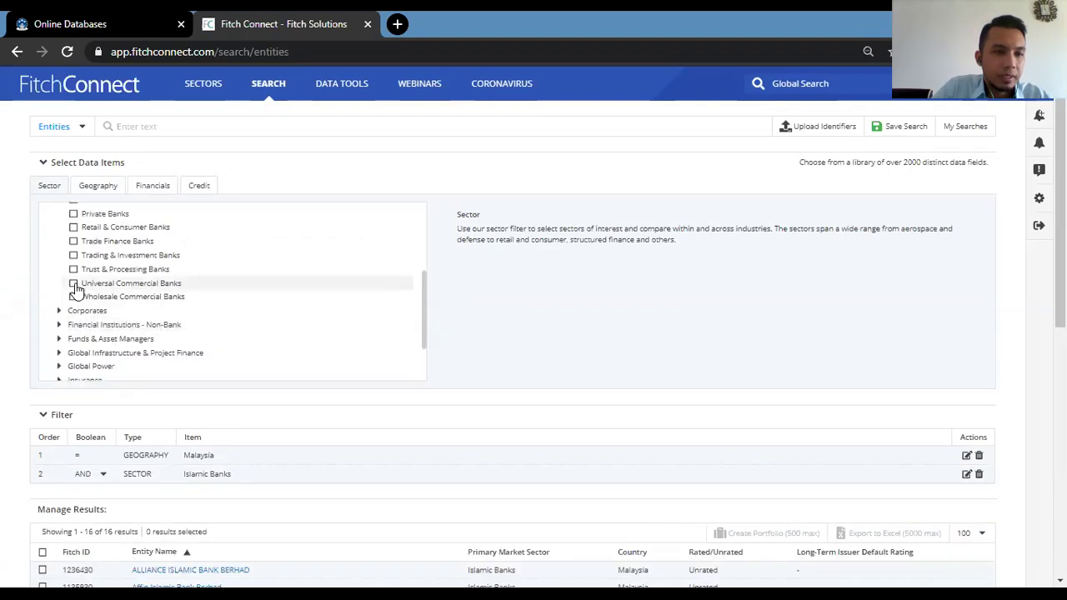
click(73, 296)
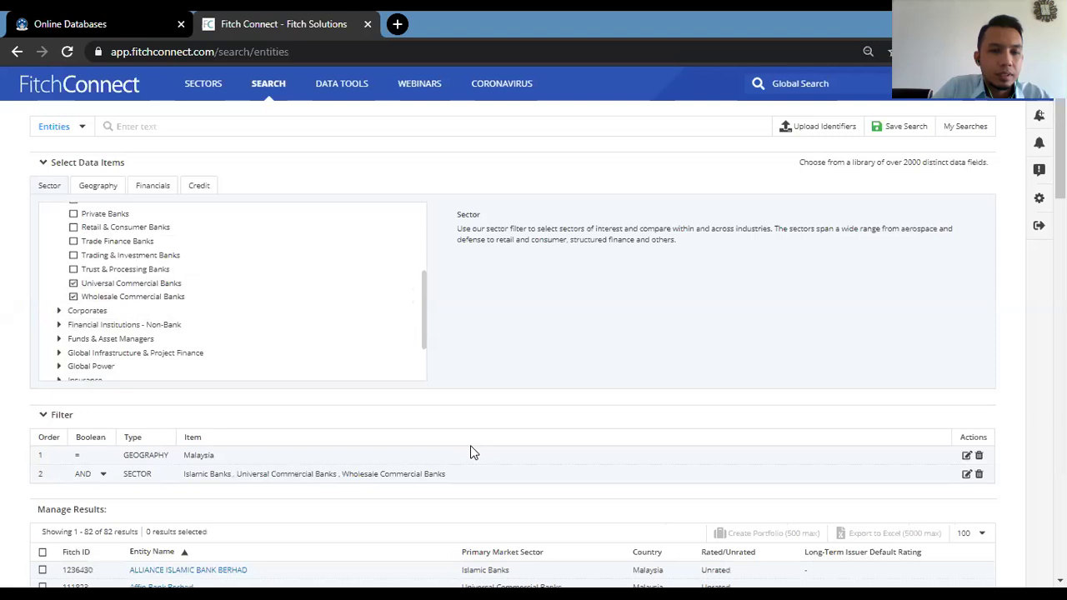
Review the Malaysian bank results across the three bank subsectors and select all of them.
scroll(470, 446, down, 5)
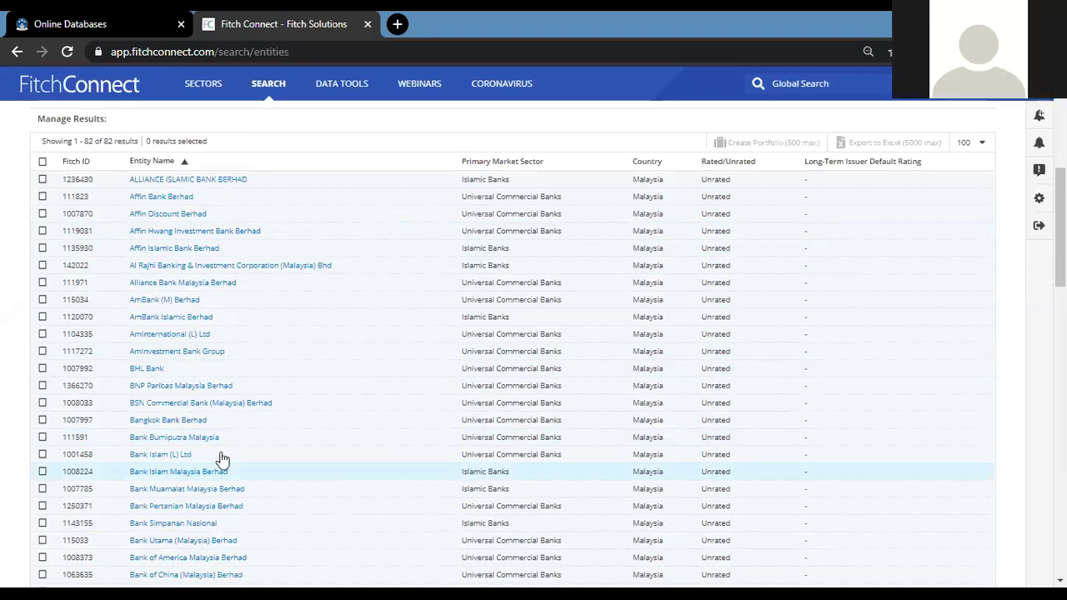
scroll(176, 300, down, 2)
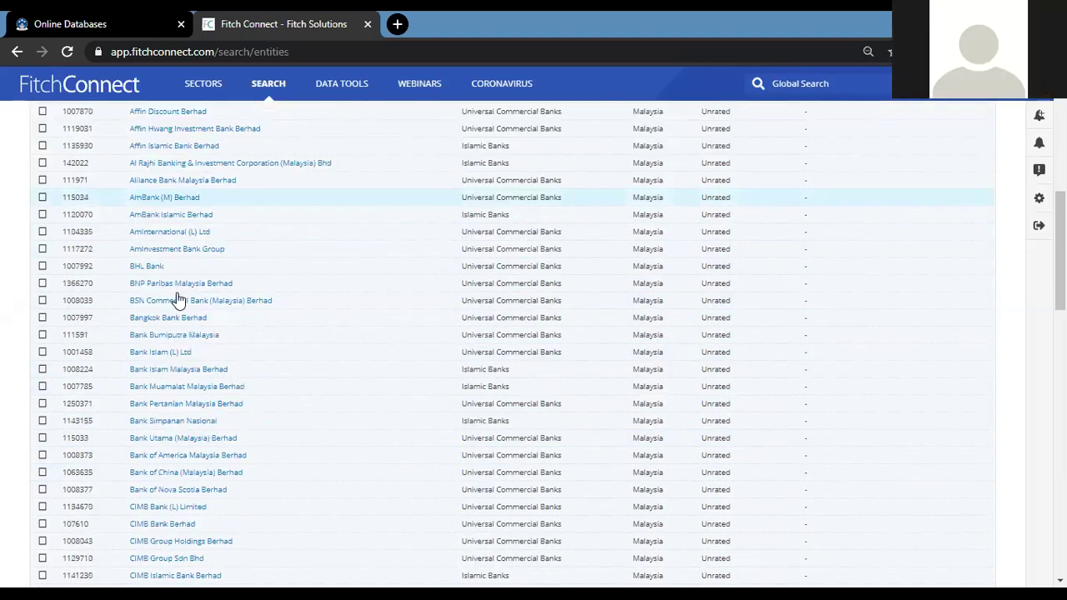
scroll(185, 376, up, 6)
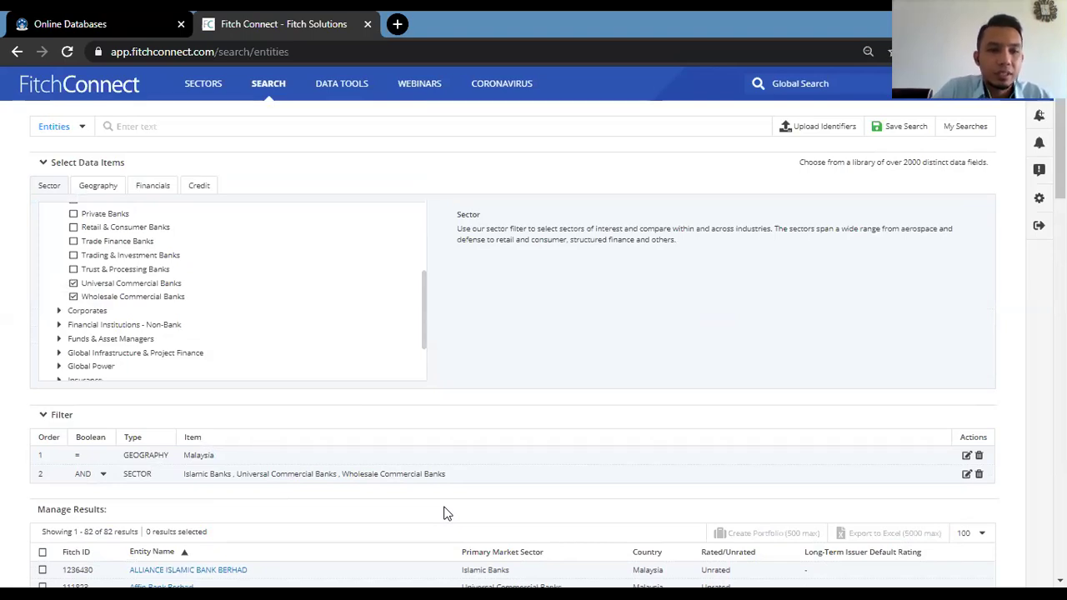
scroll(392, 437, down, 1)
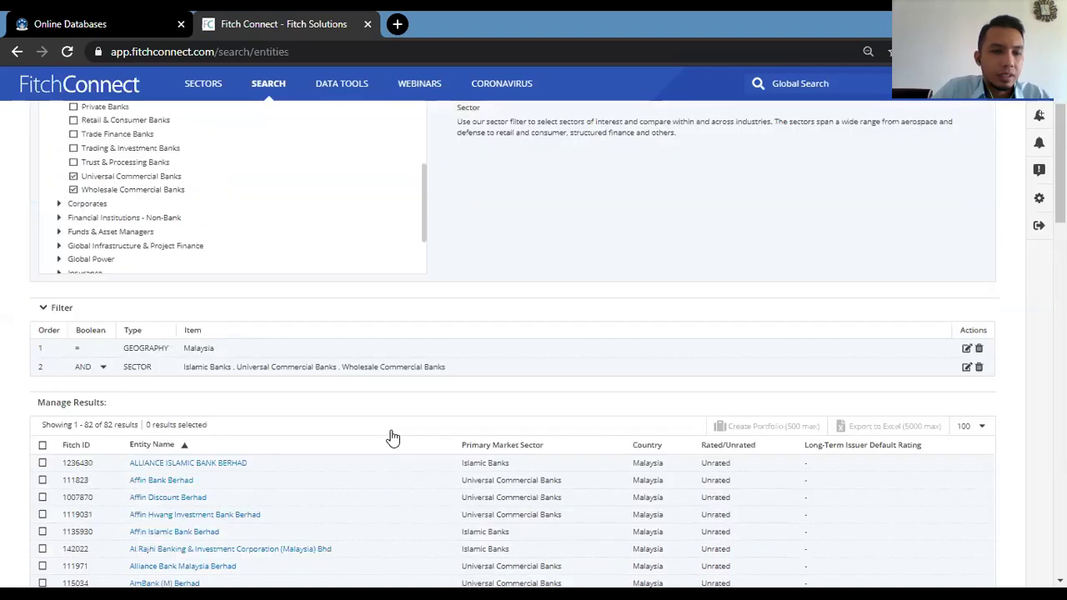
scroll(393, 437, down, 3)
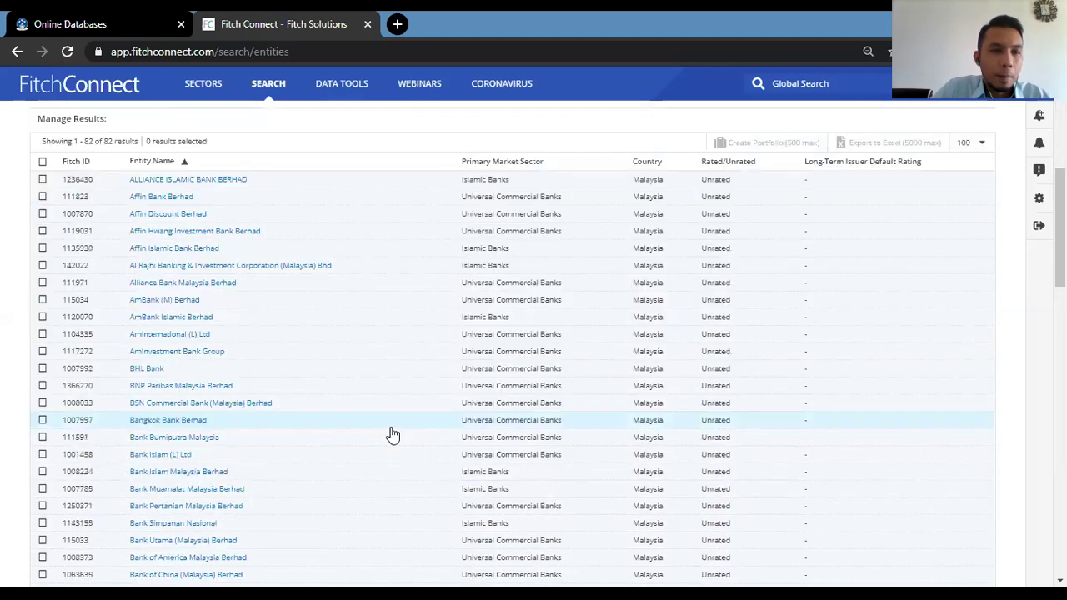
click(42, 162)
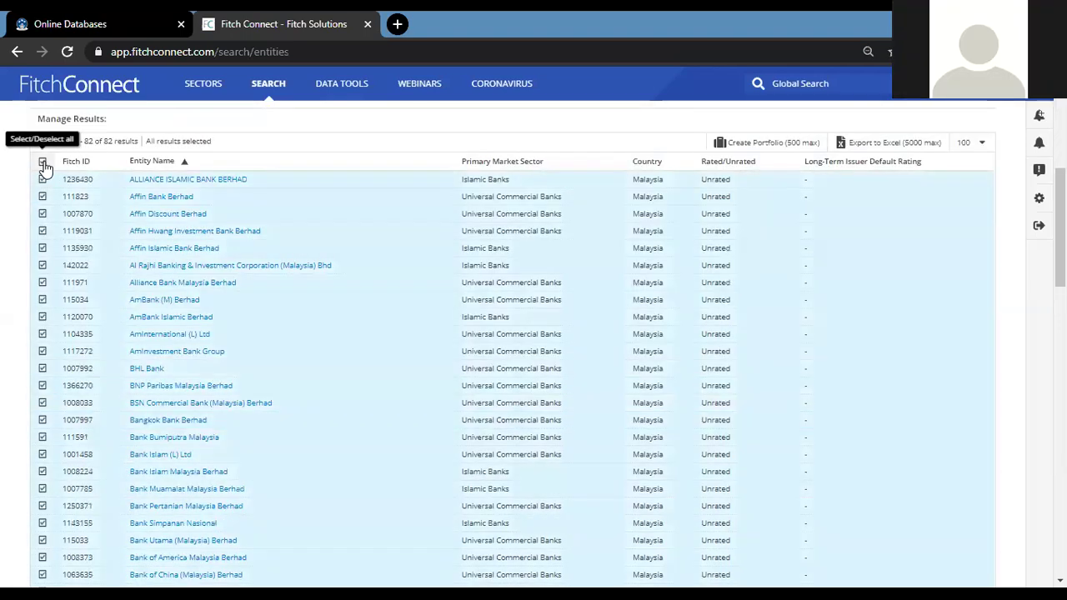
Start a portfolio from the selected bank results using the Create a New Portfolio option.
scroll(537, 302, up, 1)
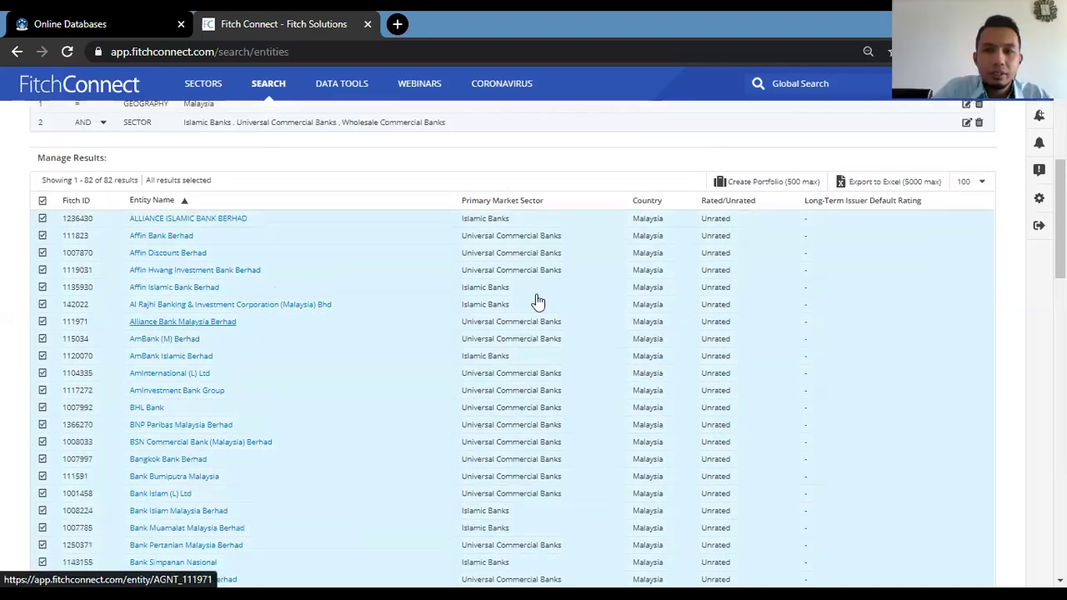
scroll(538, 302, up, 2)
click(782, 381)
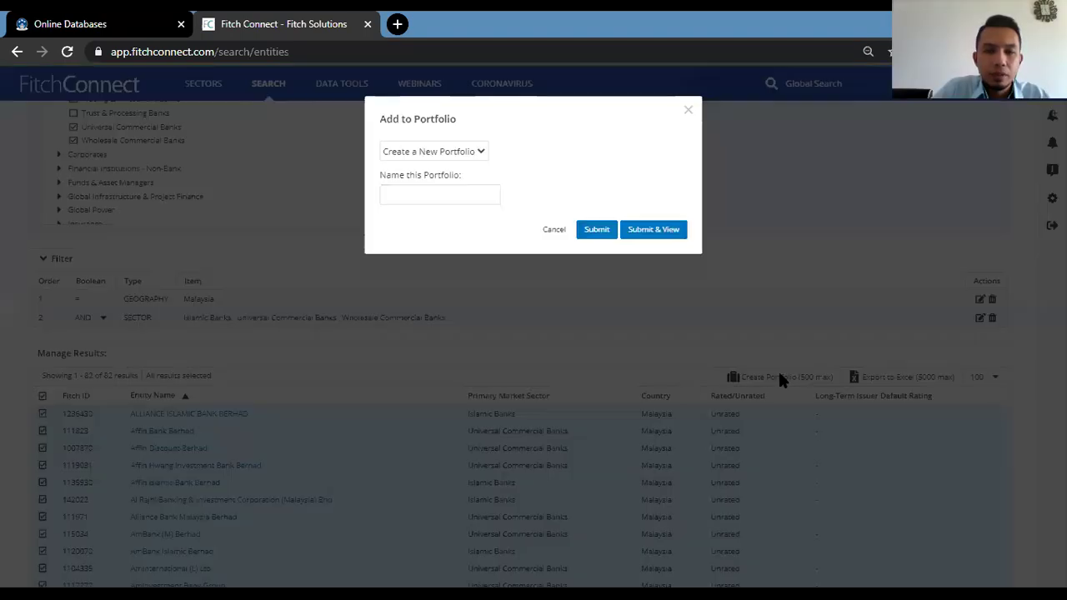
click(450, 152)
click(459, 175)
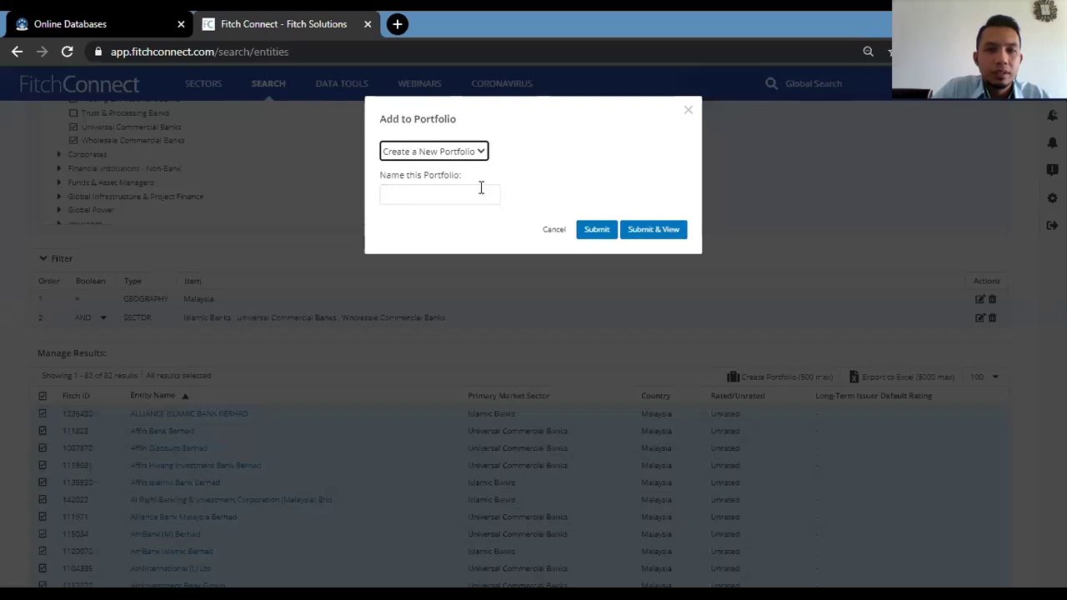
click(464, 196)
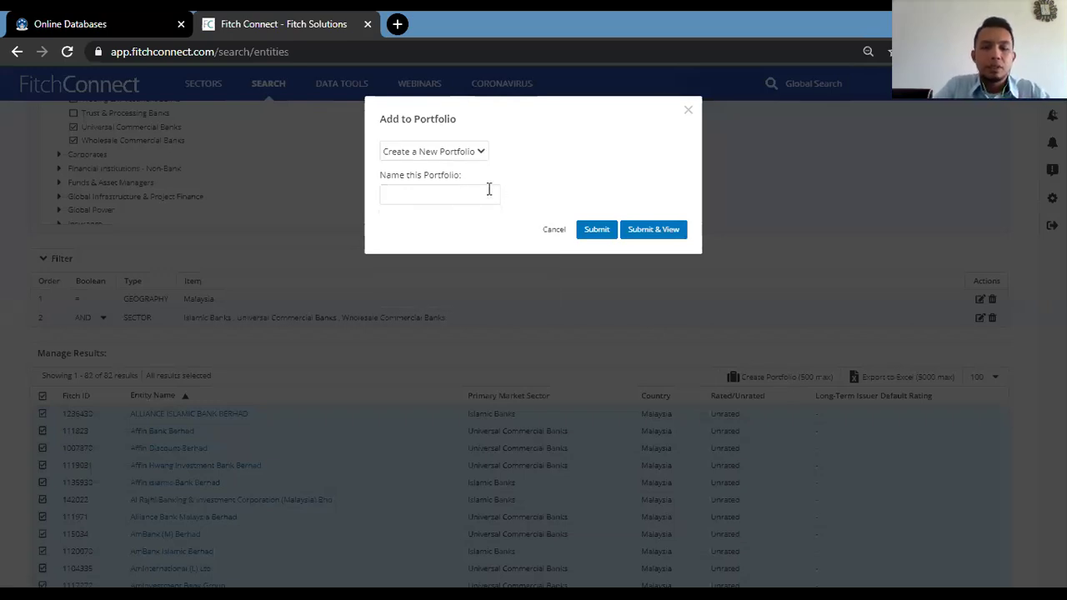
click(455, 194)
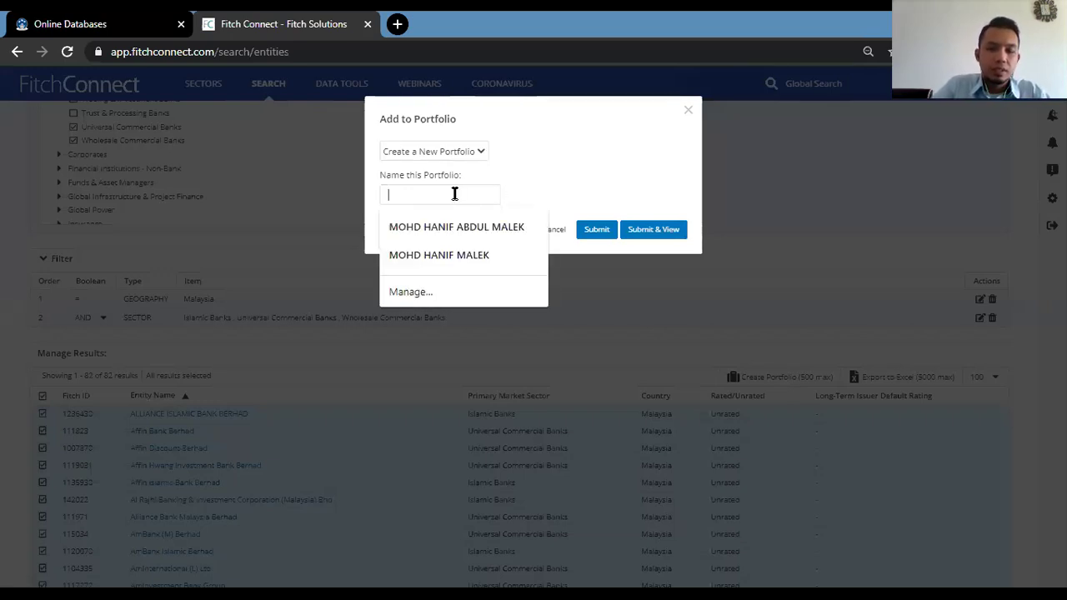
text(Bank)
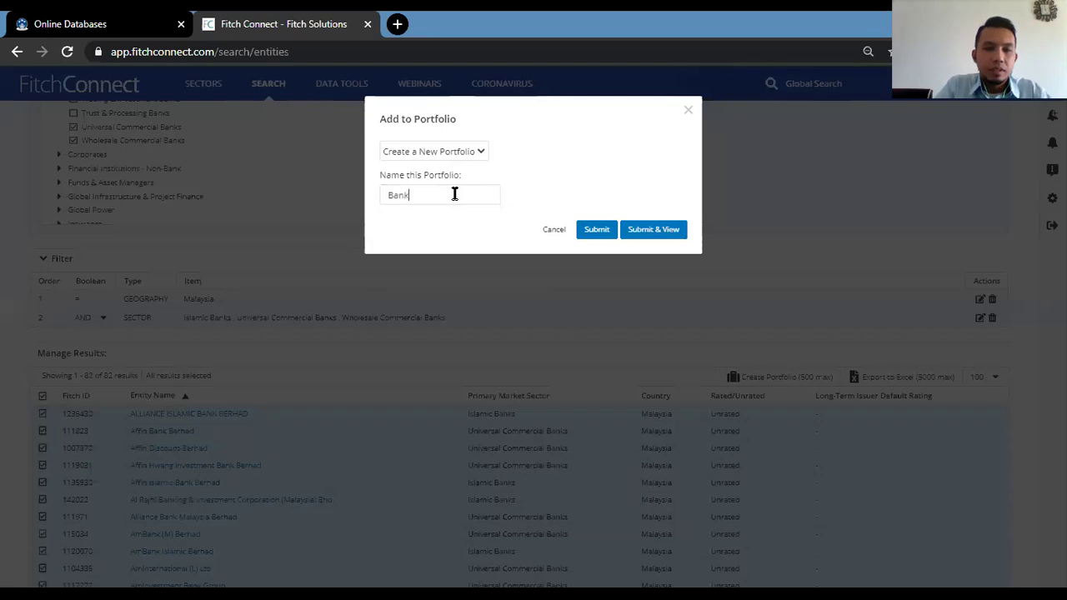
text(s)
key(BackSpace)
key(BackSpace)
key(BackSpace)
key(BackSpace)
key(BackSpace)
key(BackSpace)
Name the new portfolio Malaysian Banks.
text(Malaysia)
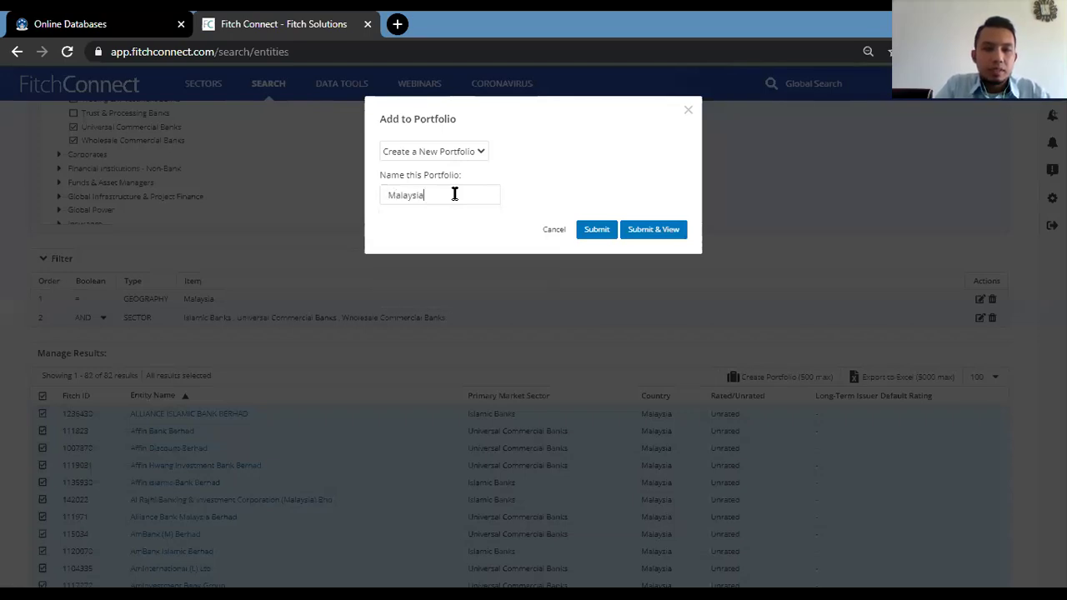
text(n Banks)
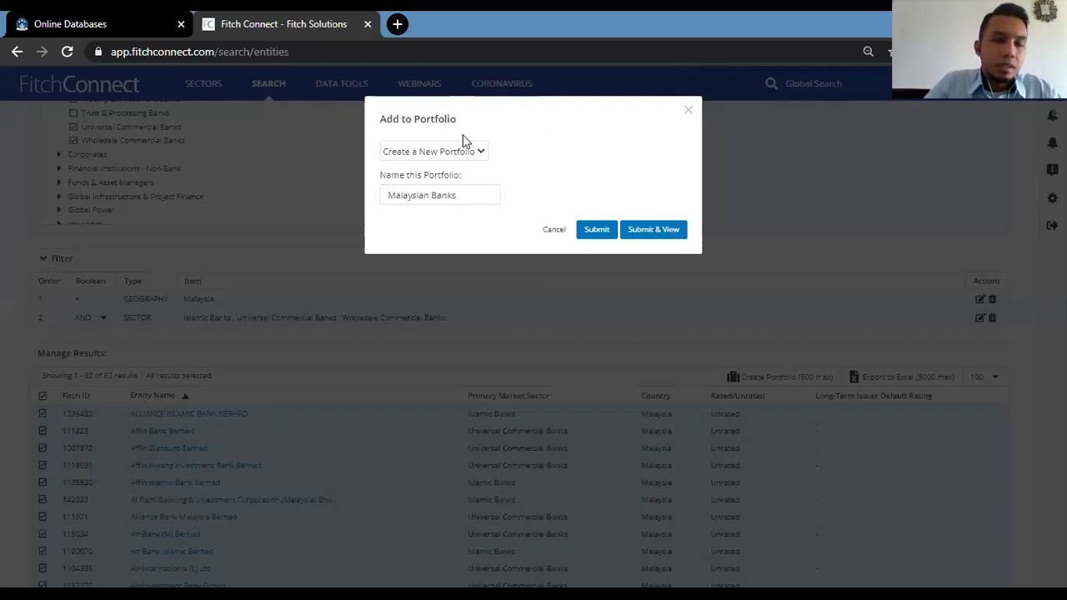
click(654, 240)
click(644, 238)
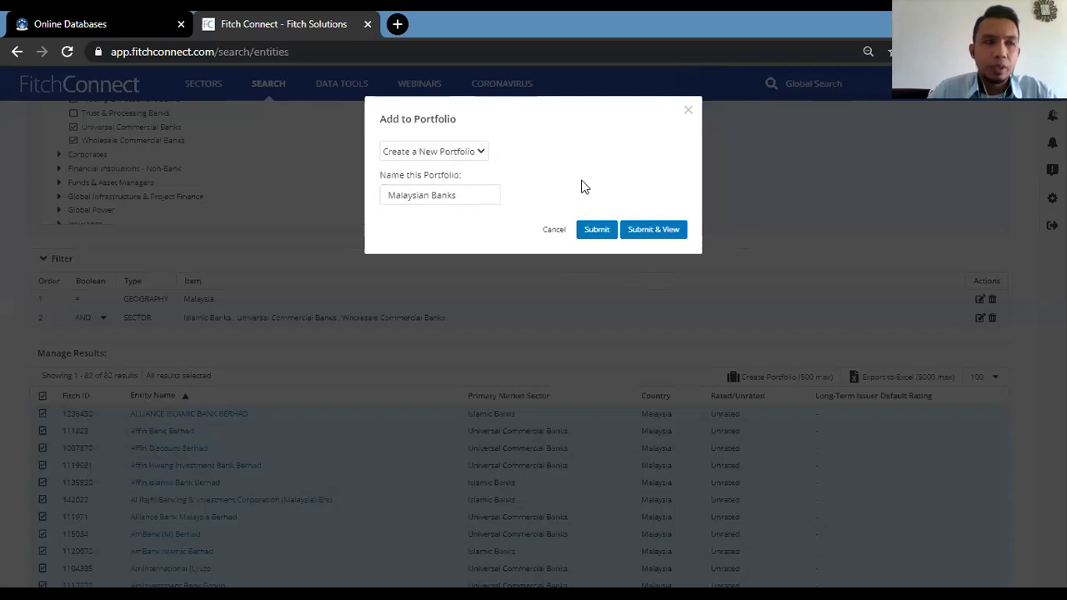
Submit the new Malaysian Banks portfolio and review its banks in the islamic product custom view.
click(650, 231)
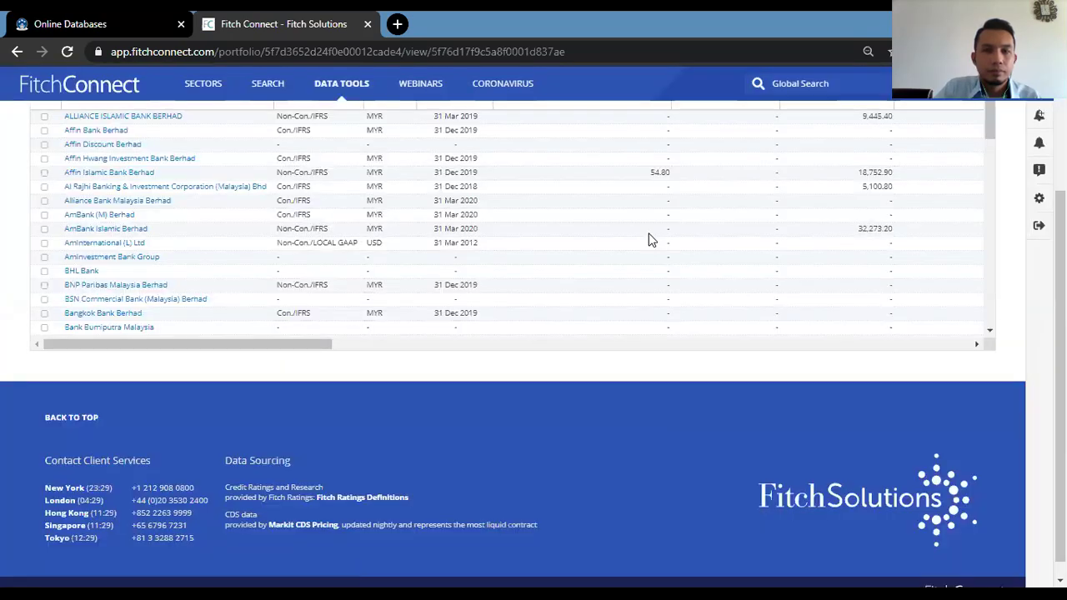
scroll(654, 242, up, 3)
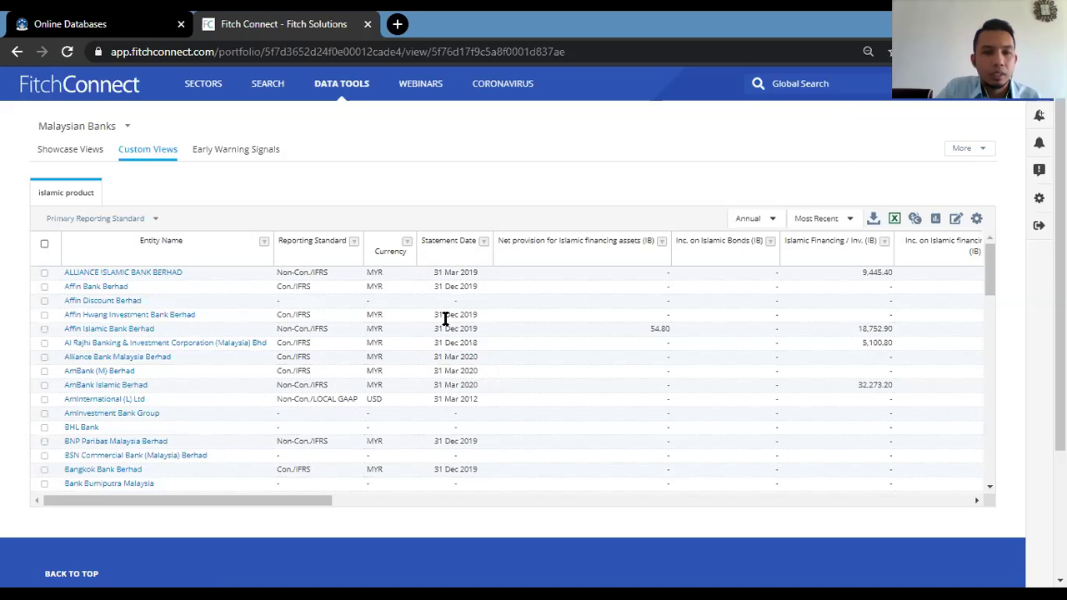
scroll(463, 350, down, 2)
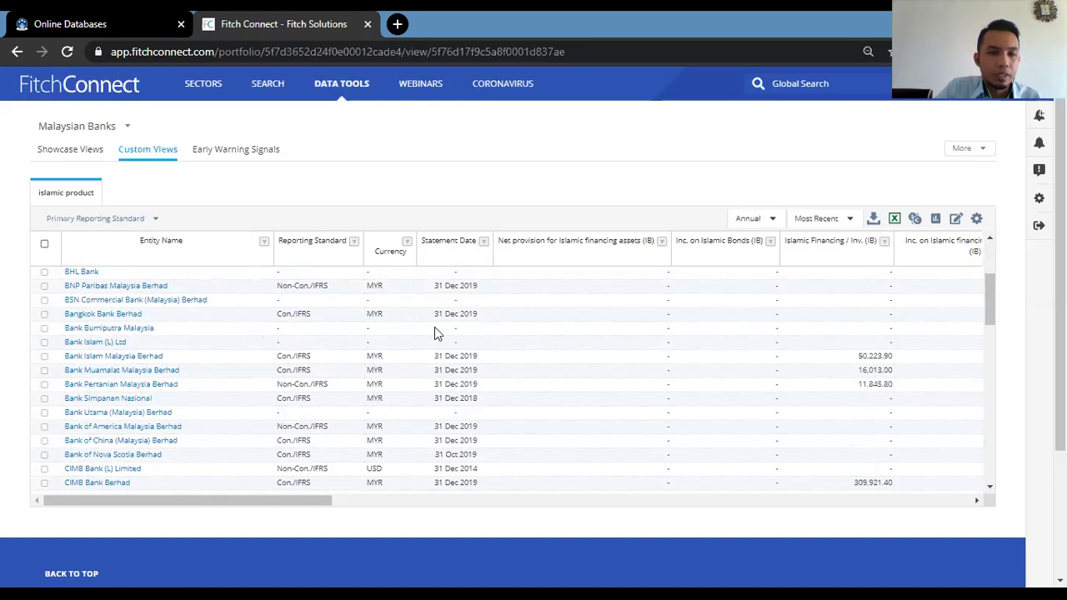
scroll(547, 325, down, 1)
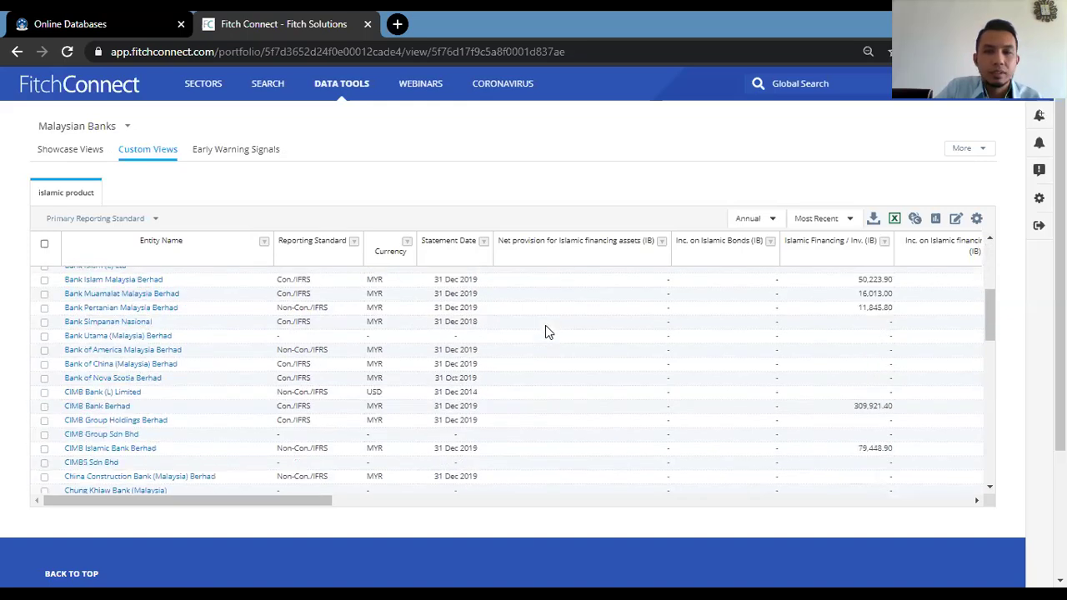
scroll(550, 329, up, 3)
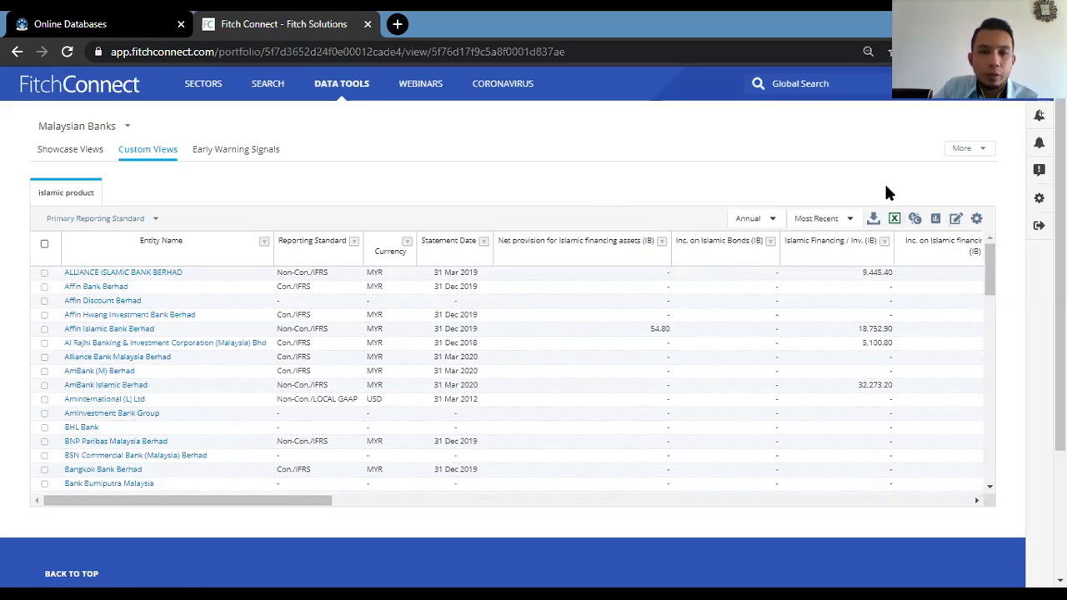
Start a new custom view for the portfolio and name it 07102020.
click(956, 220)
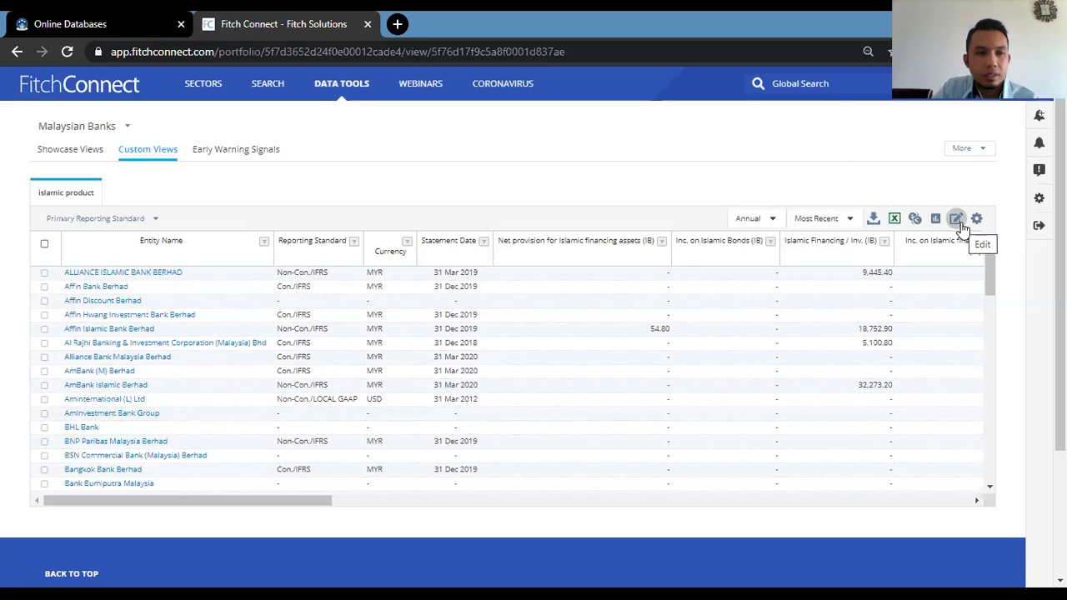
click(976, 218)
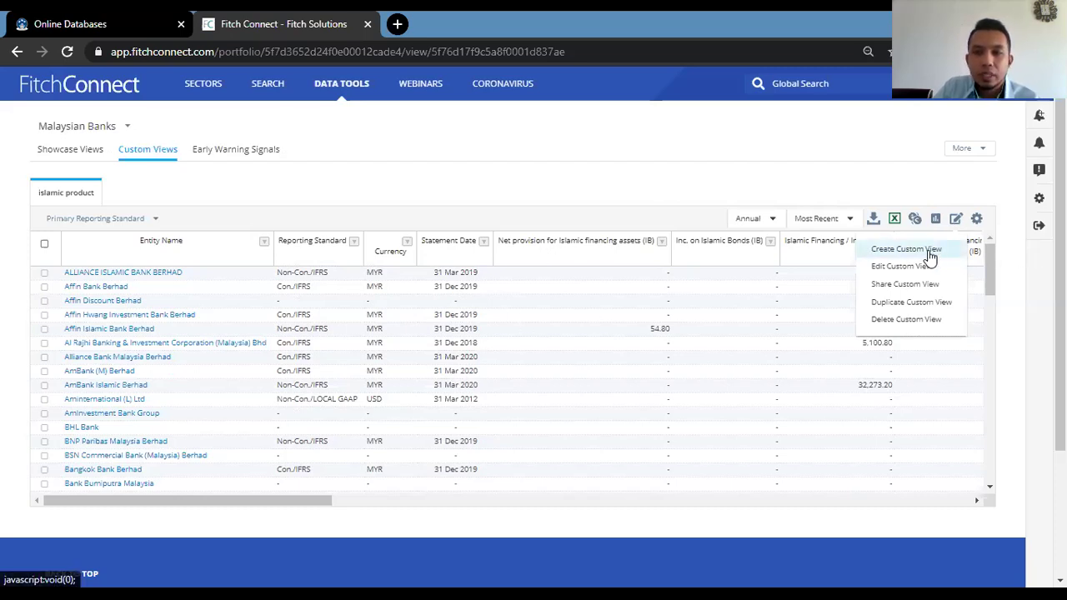
click(906, 250)
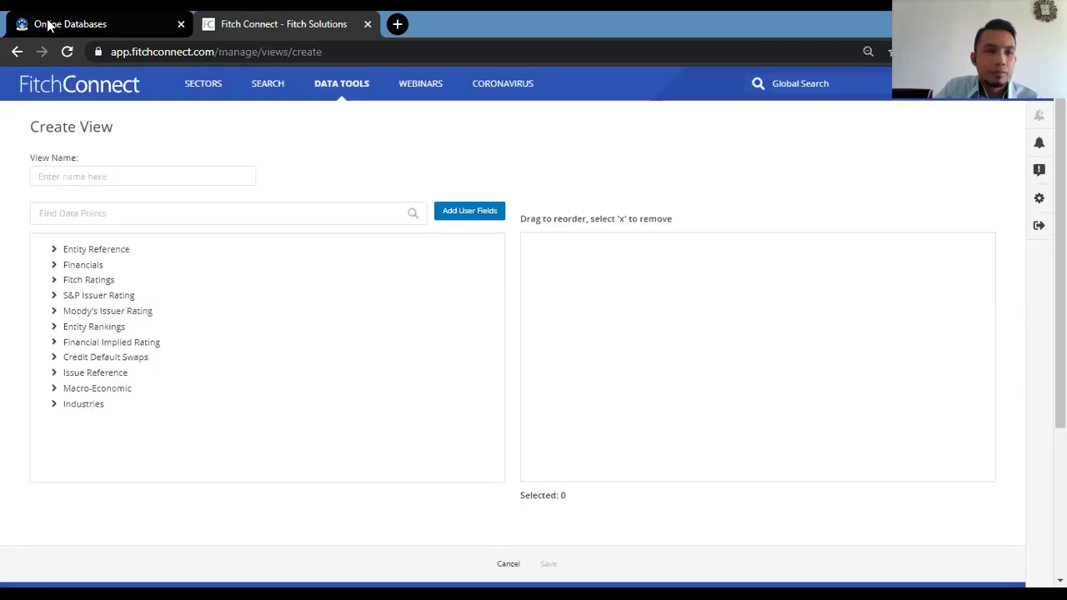
drag(80, 158, 45, 159)
click(99, 177)
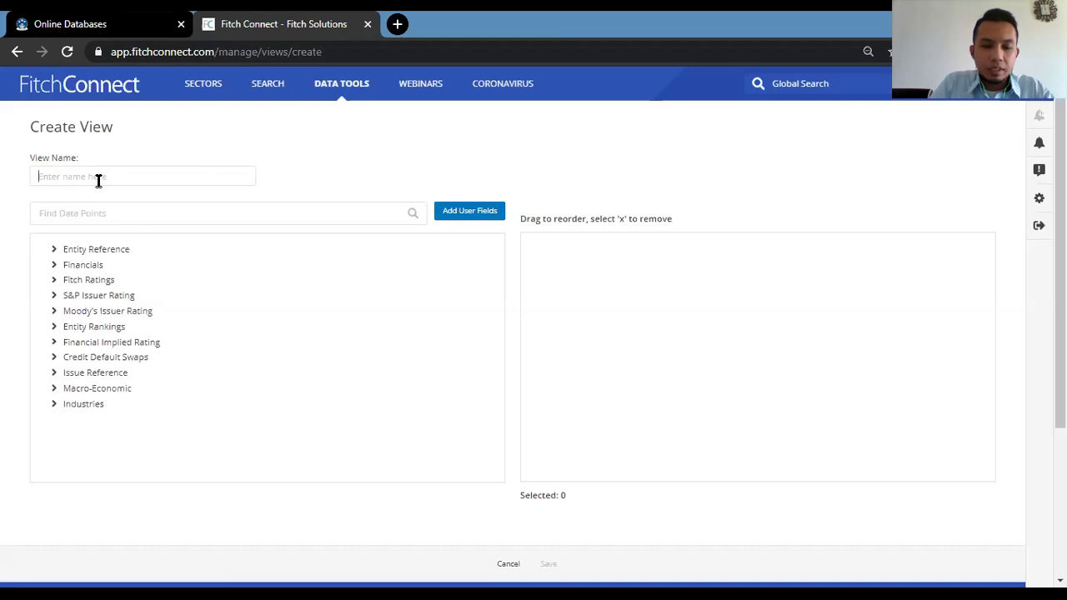
text(o)
text(7102020)
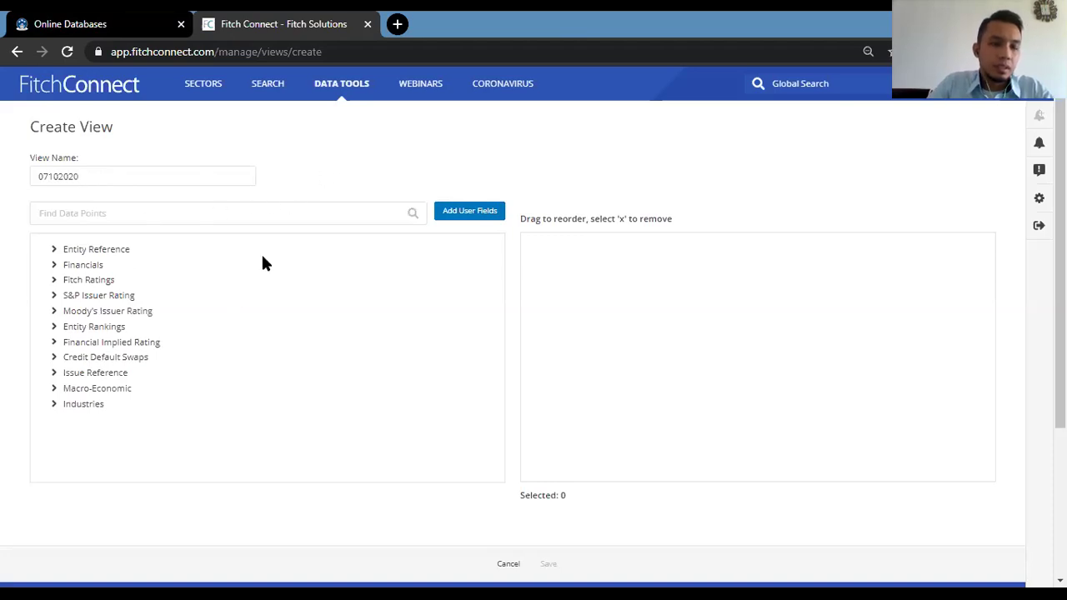
Browse the Bank Financials data points, search for total asset and add Total Assets - Banks to the view.
click(54, 266)
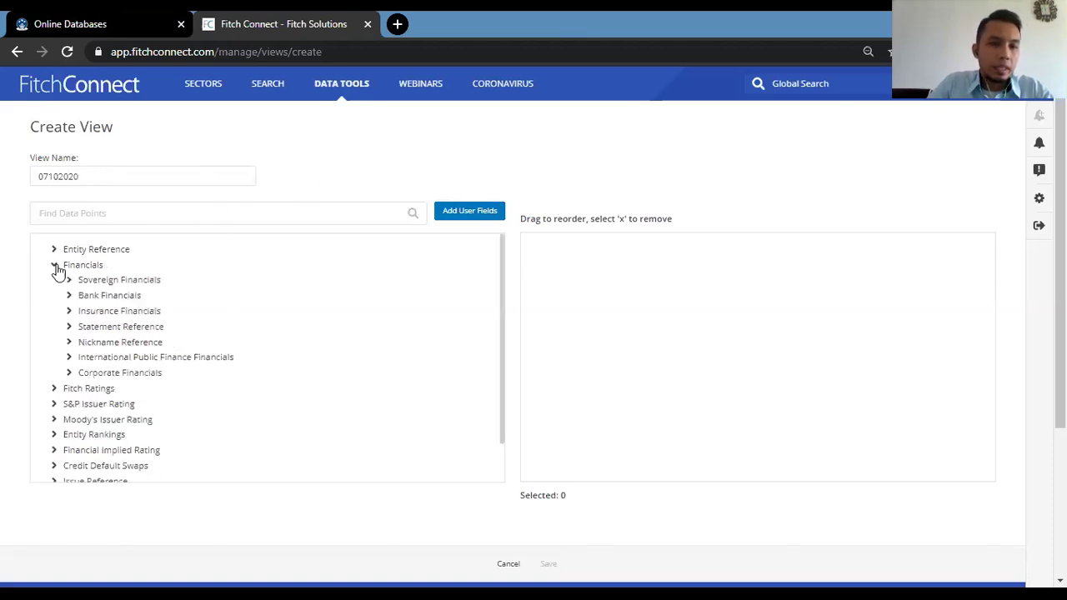
click(69, 296)
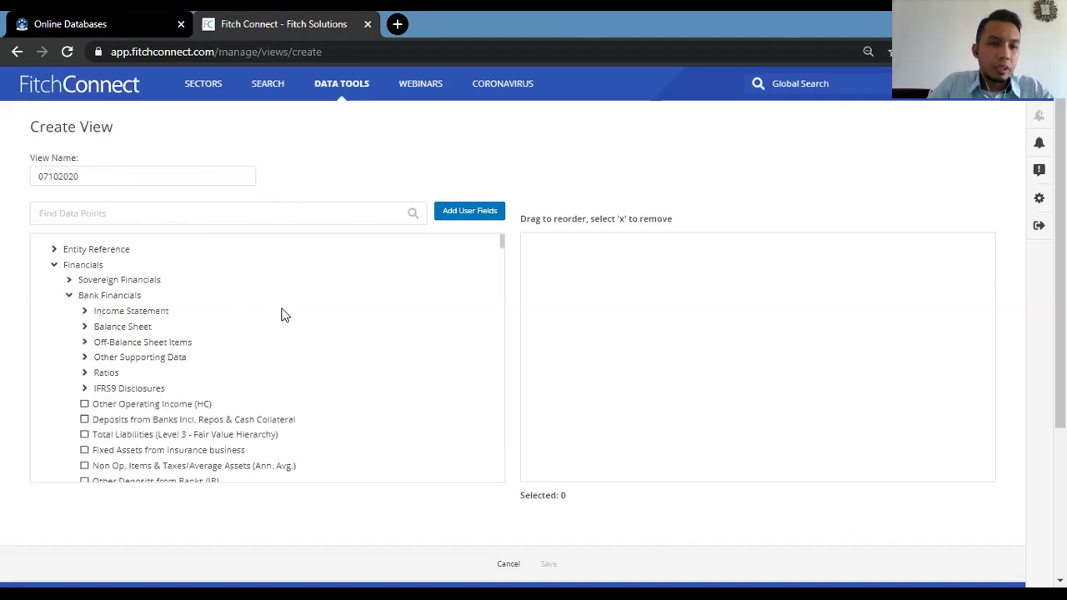
click(85, 311)
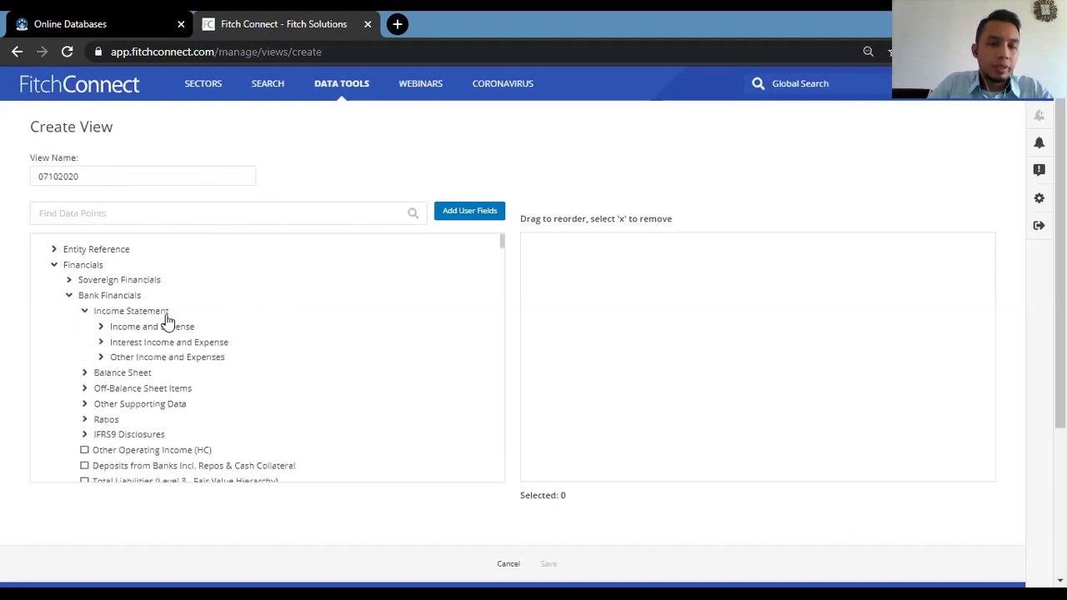
scroll(252, 327, down, 2)
scroll(246, 292, up, 2)
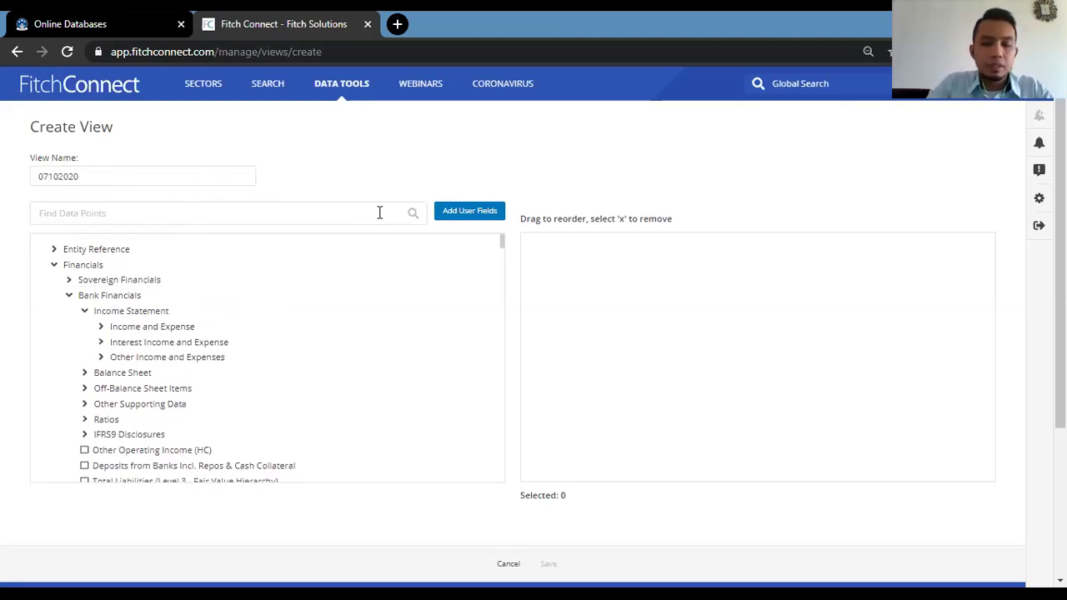
text(total )
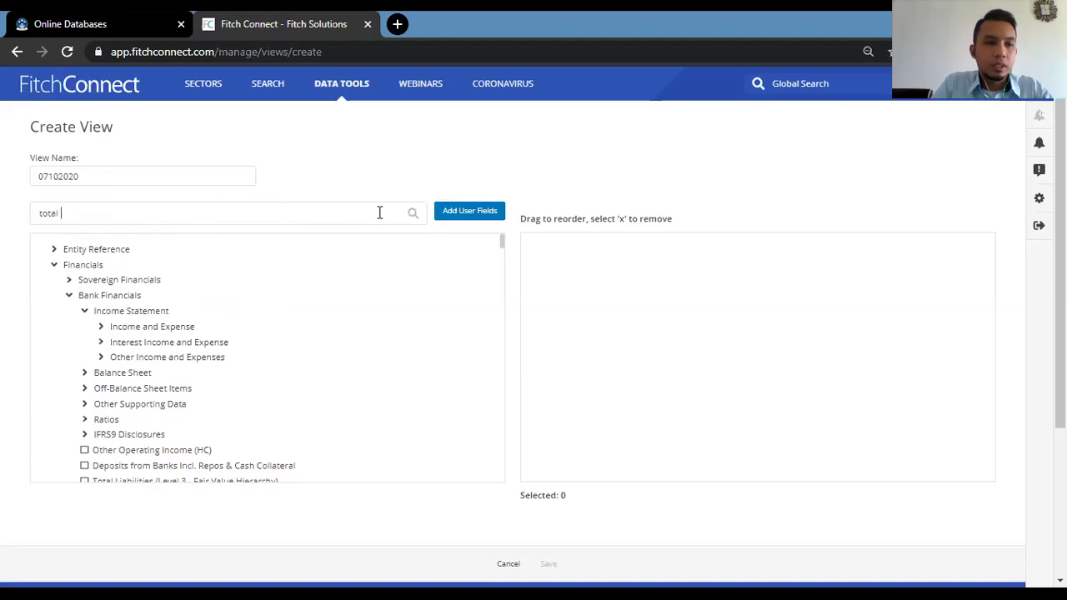
text(asset)
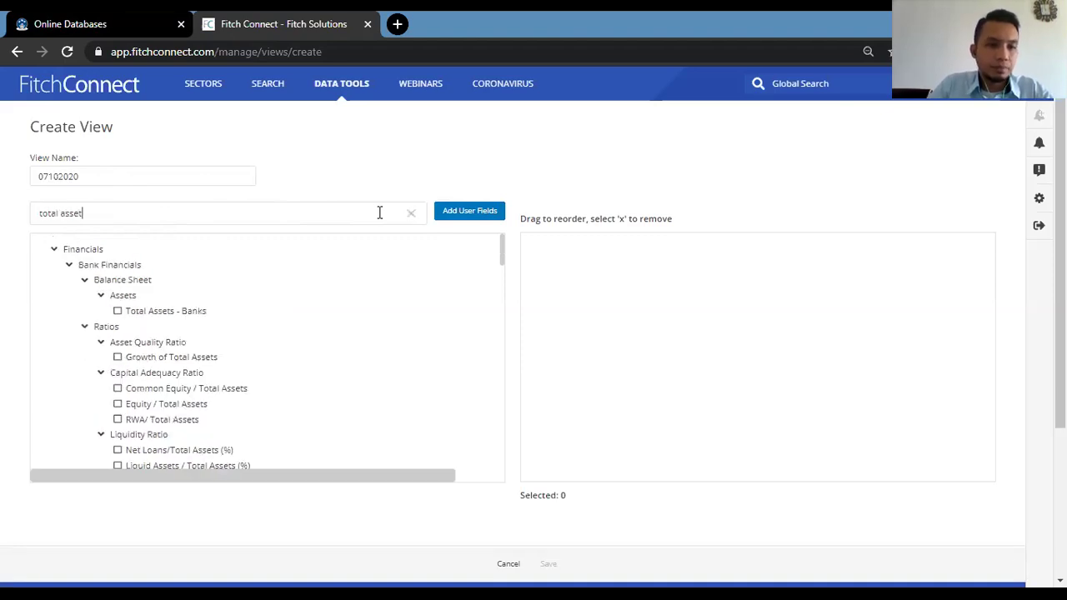
click(117, 312)
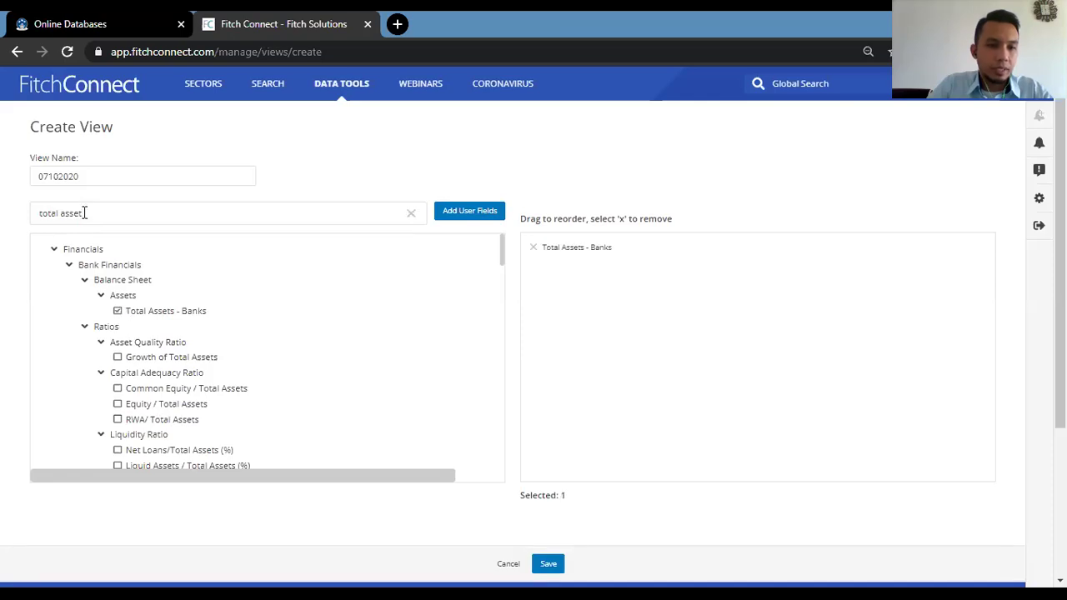
Search the data points for roae and add the ROAE (%) profitability ratio to the view.
drag(121, 208, 2, 206)
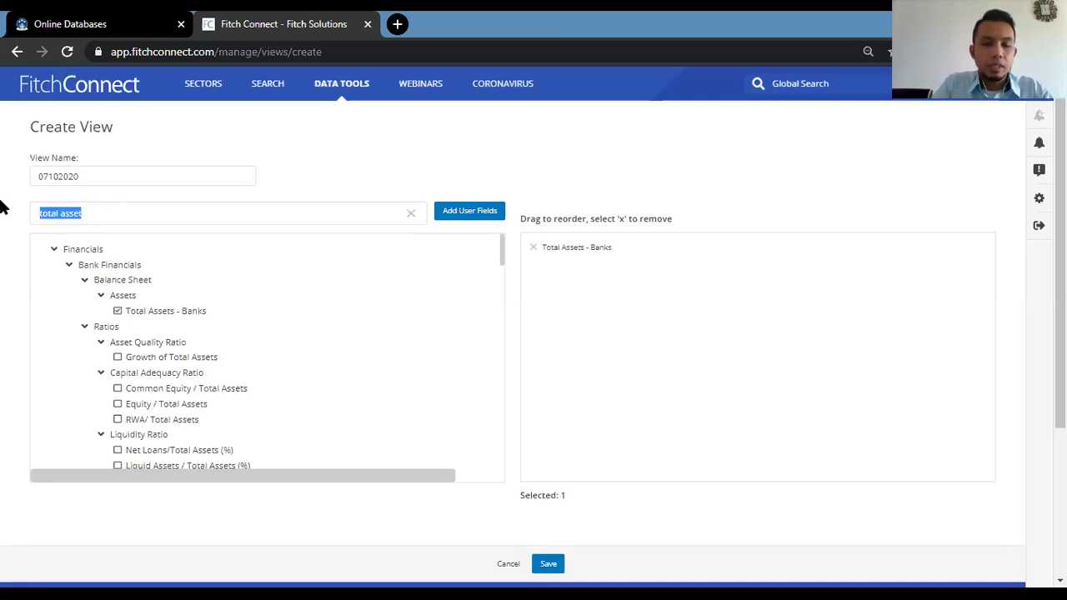
text(roaw)
key(BackSpace)
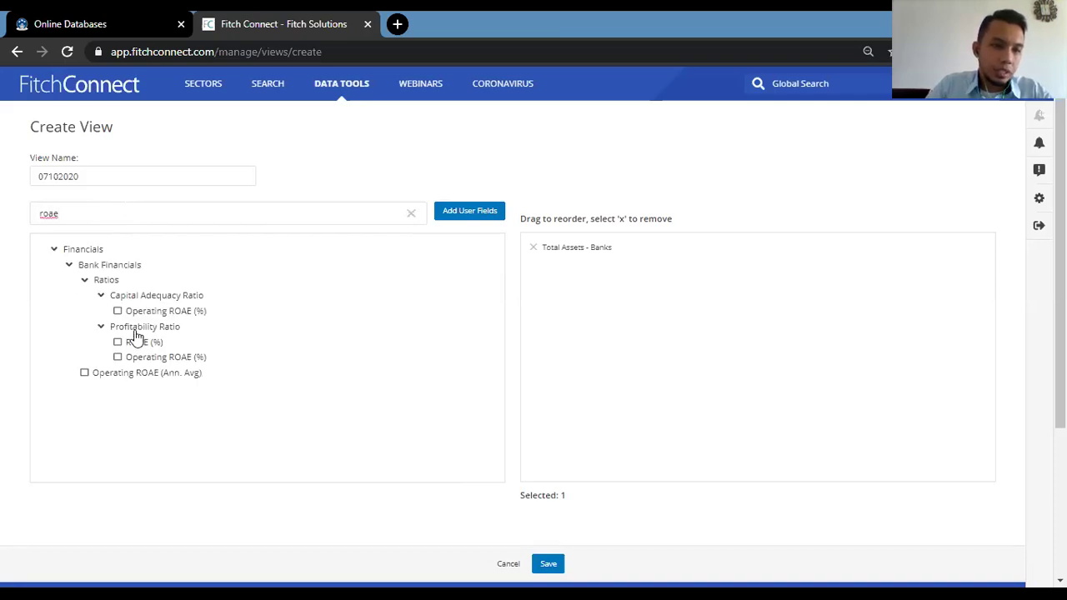
click(118, 343)
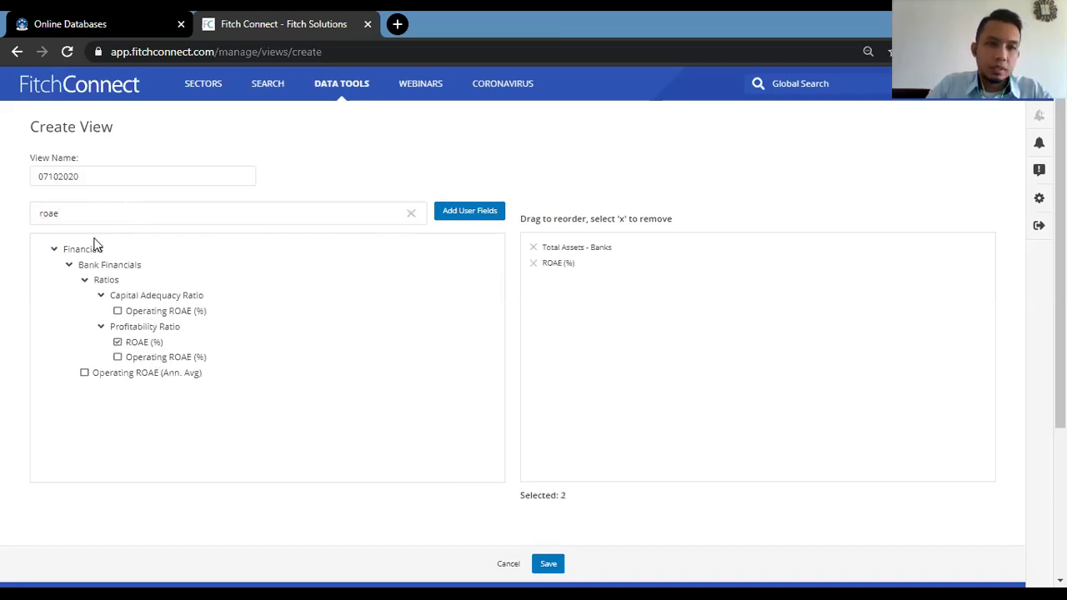
Search the data points for car, then capital, and add Core Tier 1 Capital from the bank capital adequacy ratios.
drag(97, 217, 14, 218)
key(BackSpace)
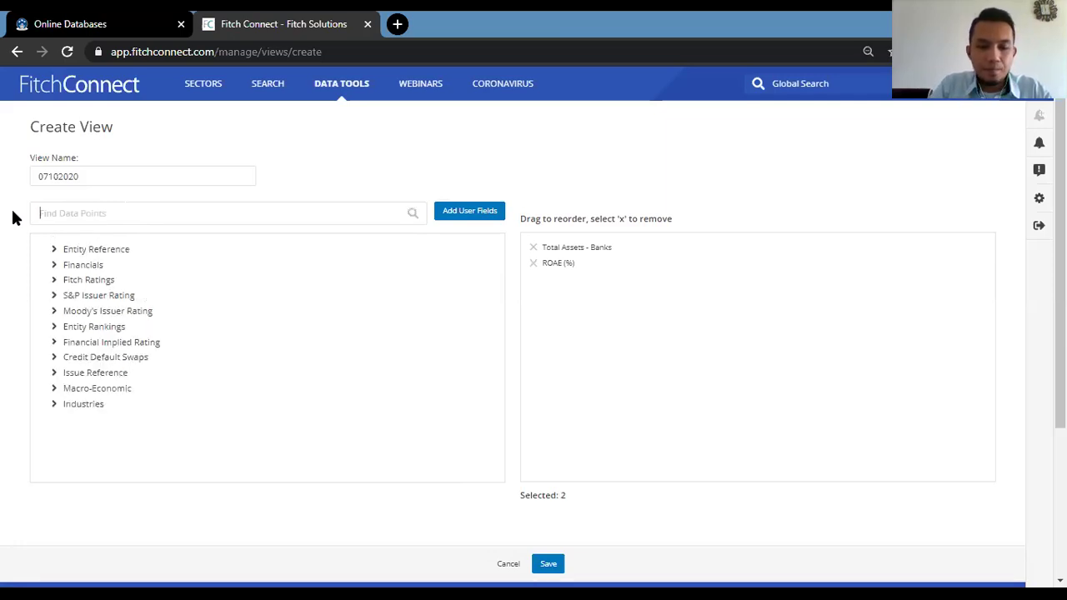
text(car)
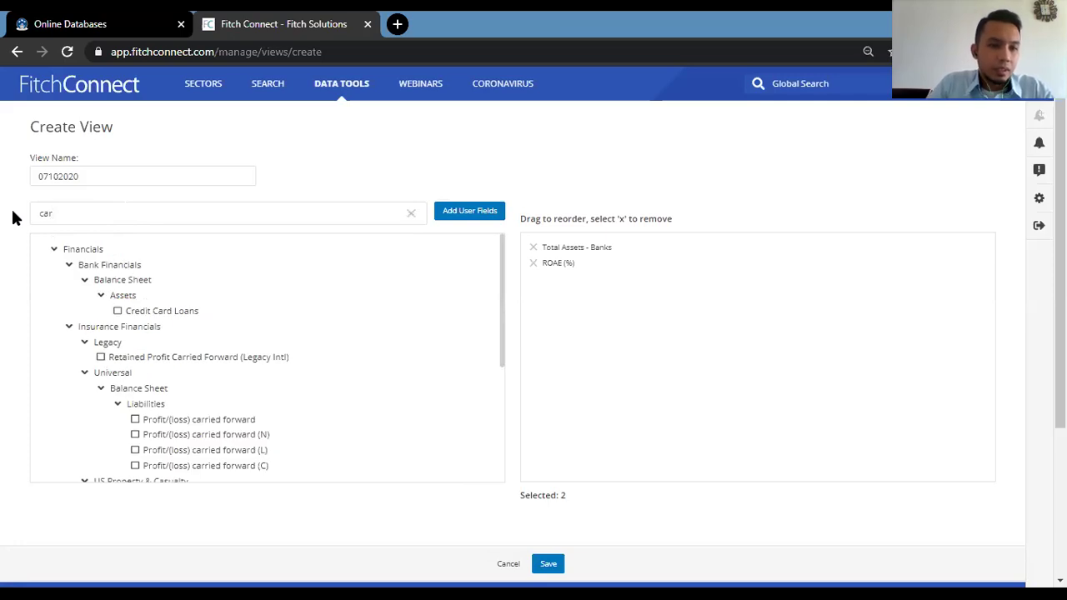
key(BackSpace)
key(BackSpace)
key(BackSpace)
text(ca)
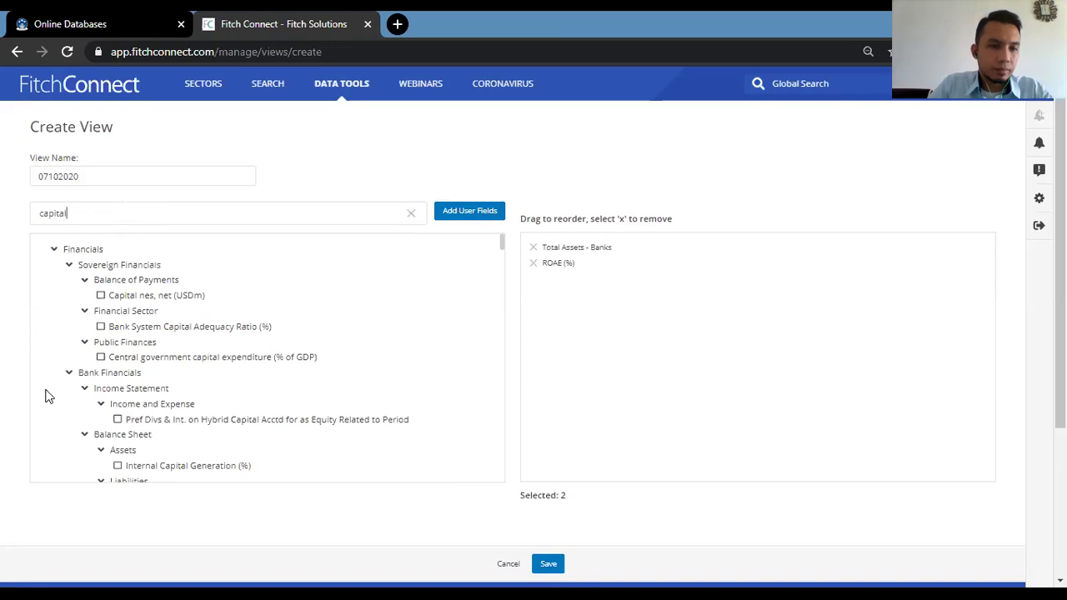
scroll(211, 400, down, 1)
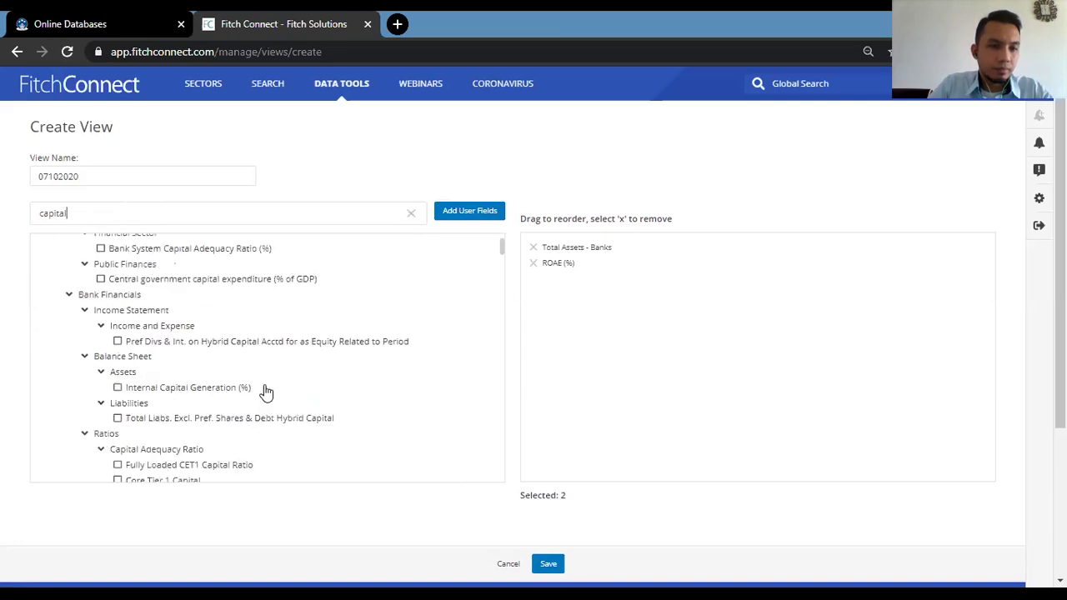
scroll(266, 393, down, 1)
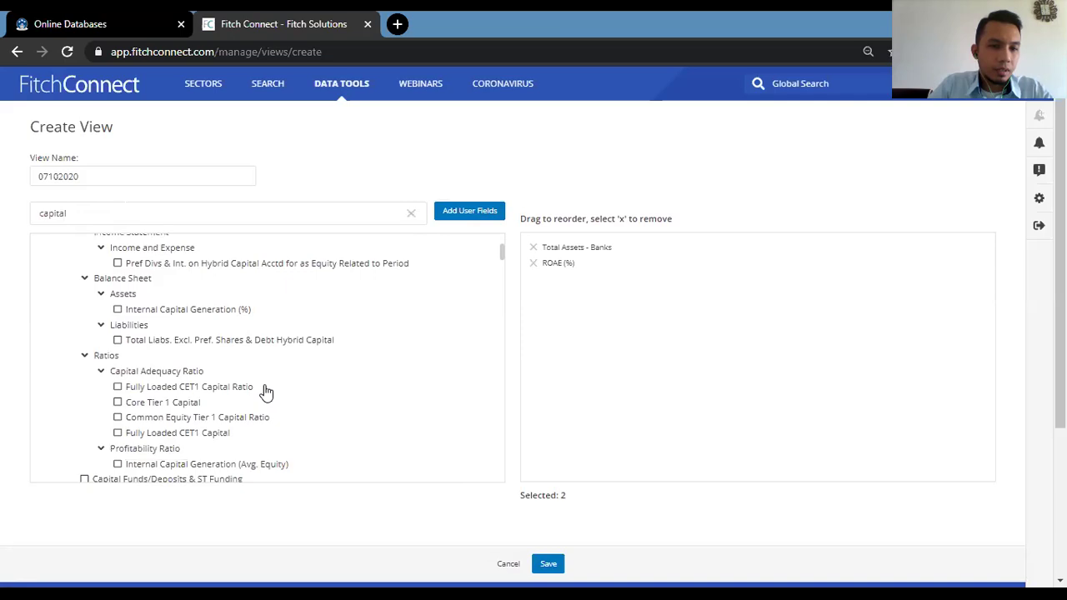
click(119, 402)
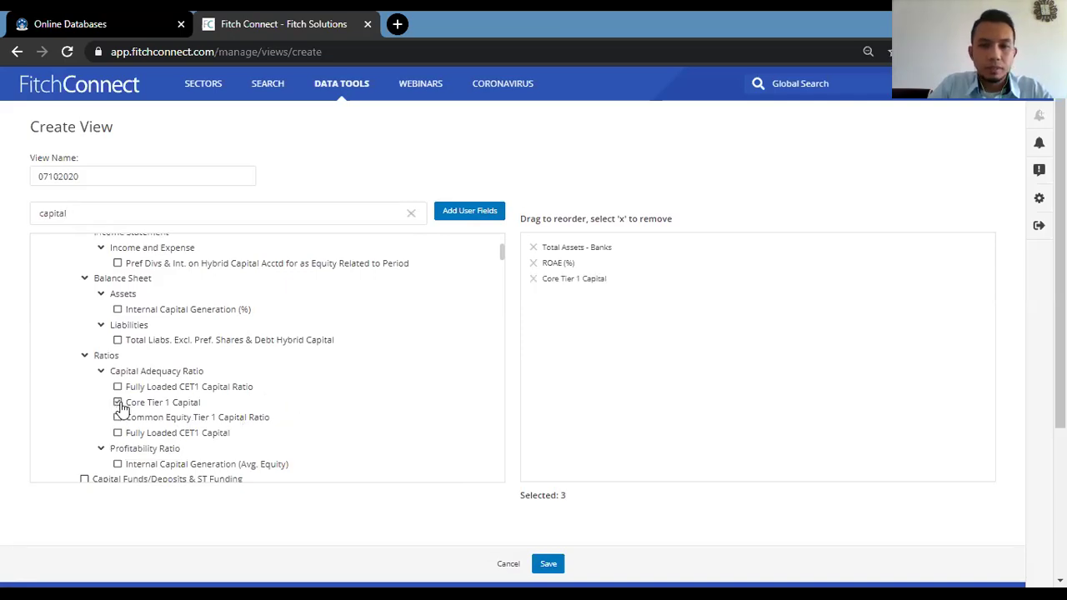
Check the selected data points, save the custom view and reload the page.
scroll(600, 369, down, 2)
scroll(600, 370, up, 2)
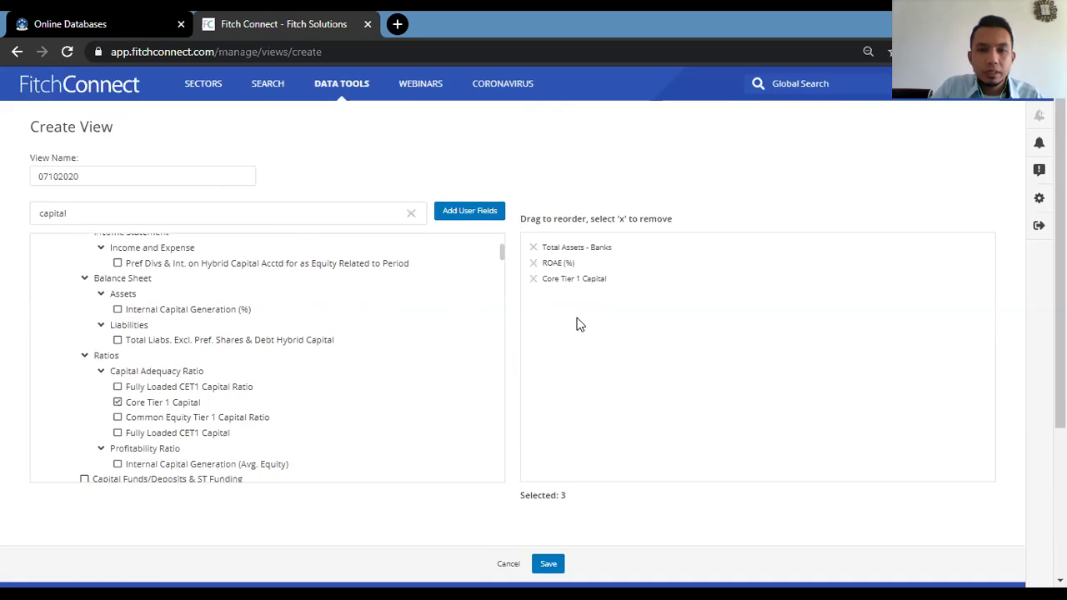
scroll(580, 324, down, 2)
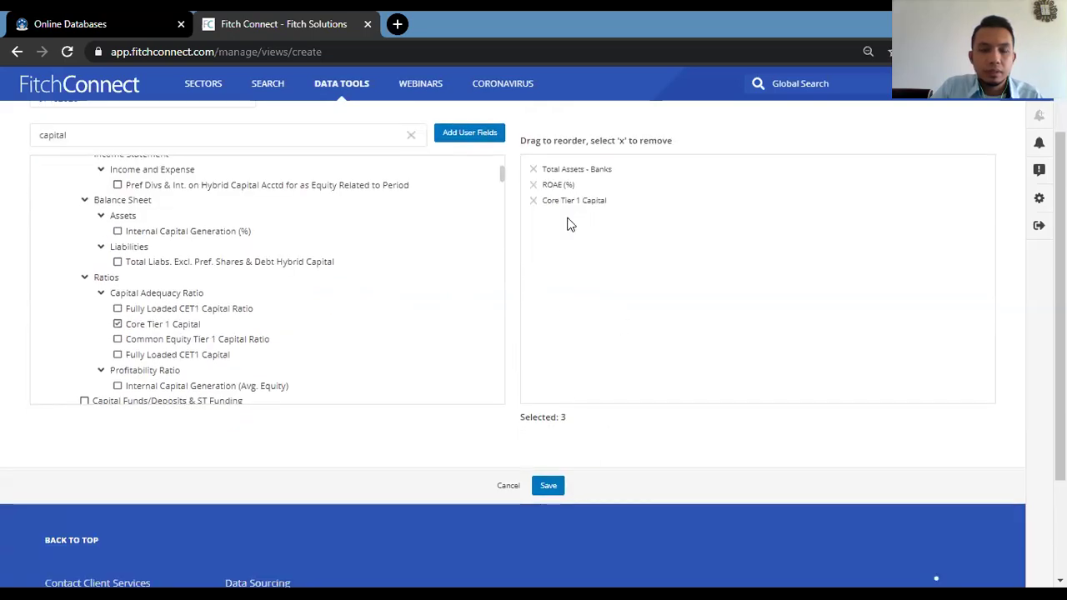
click(546, 487)
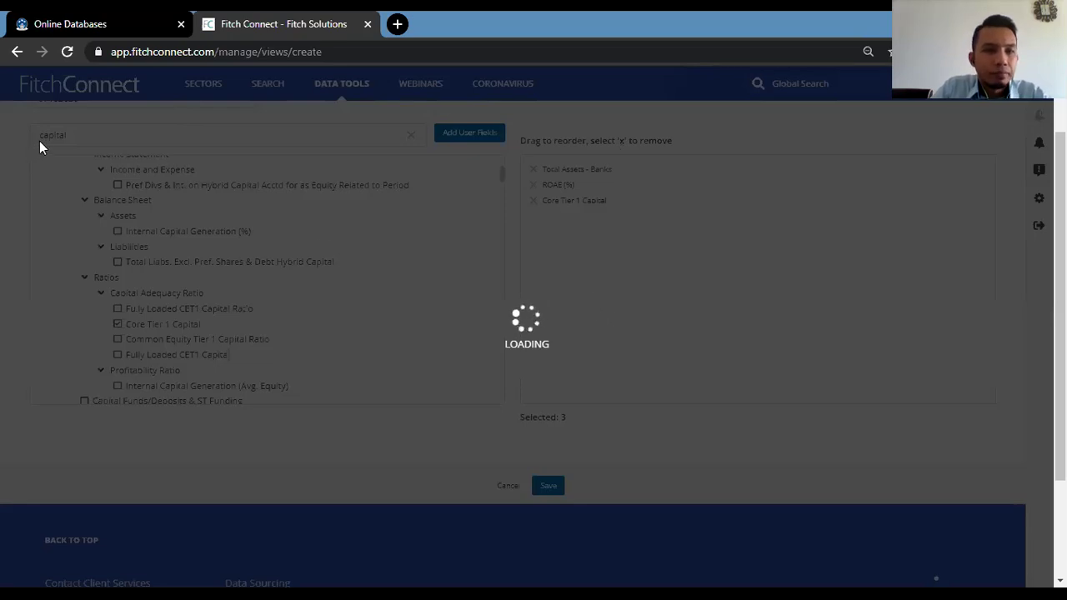
click(70, 57)
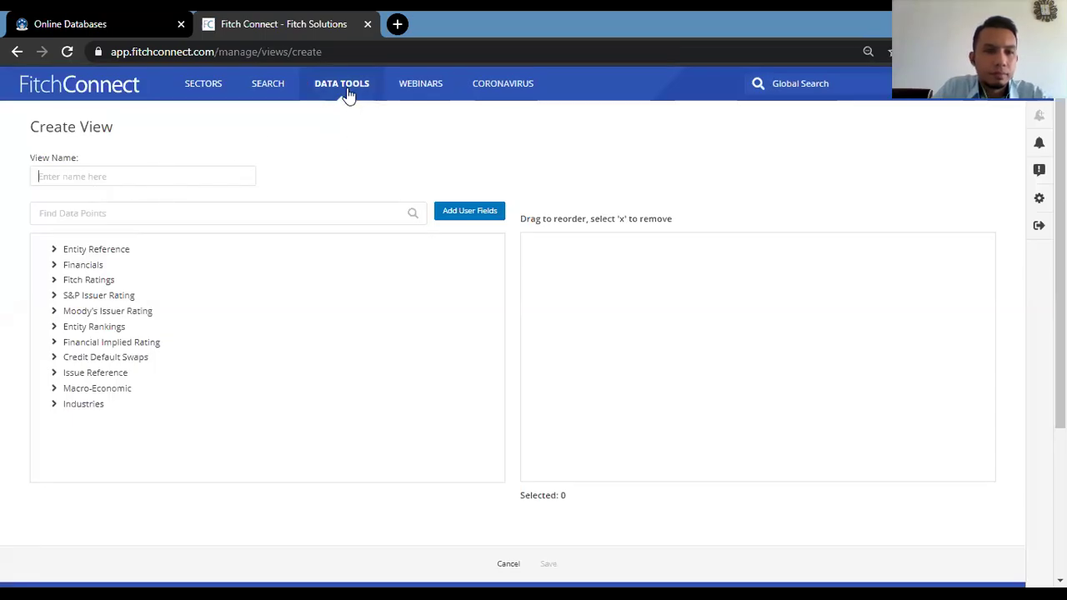
mouse_move(348, 92)
click(137, 174)
text(01)
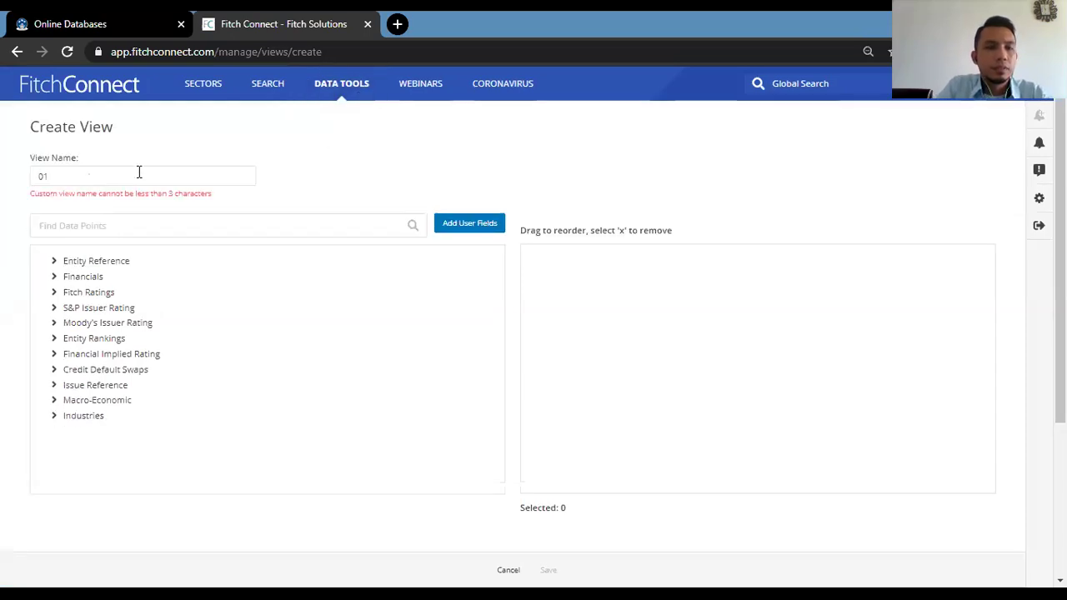
text(7102020)
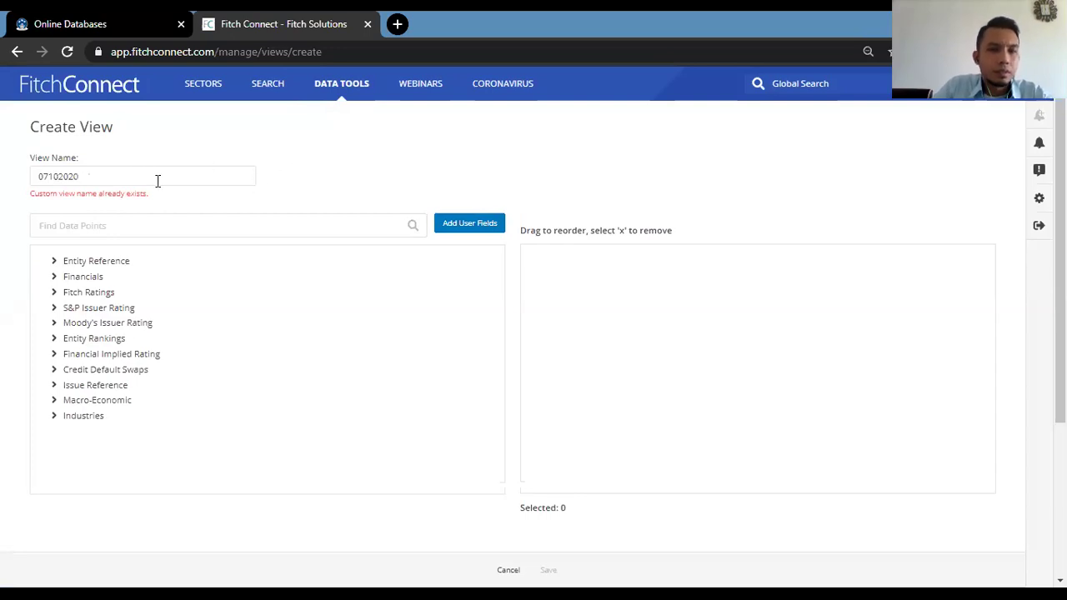
Open the Malaysian Banks portfolio from the recently viewed portfolios and display it in the 07102020 custom view.
mouse_move(345, 95)
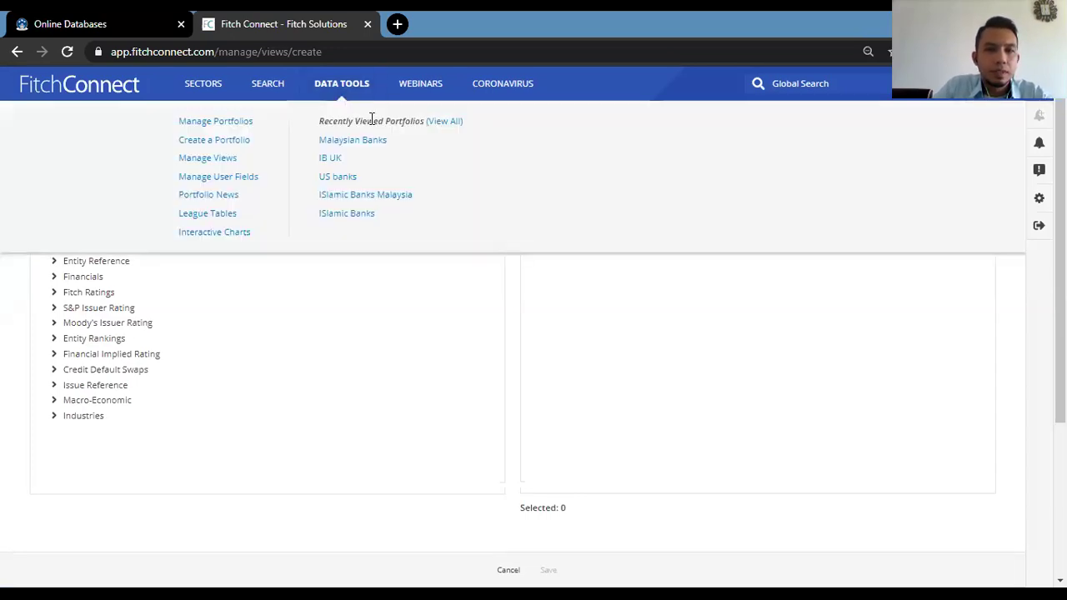
click(350, 140)
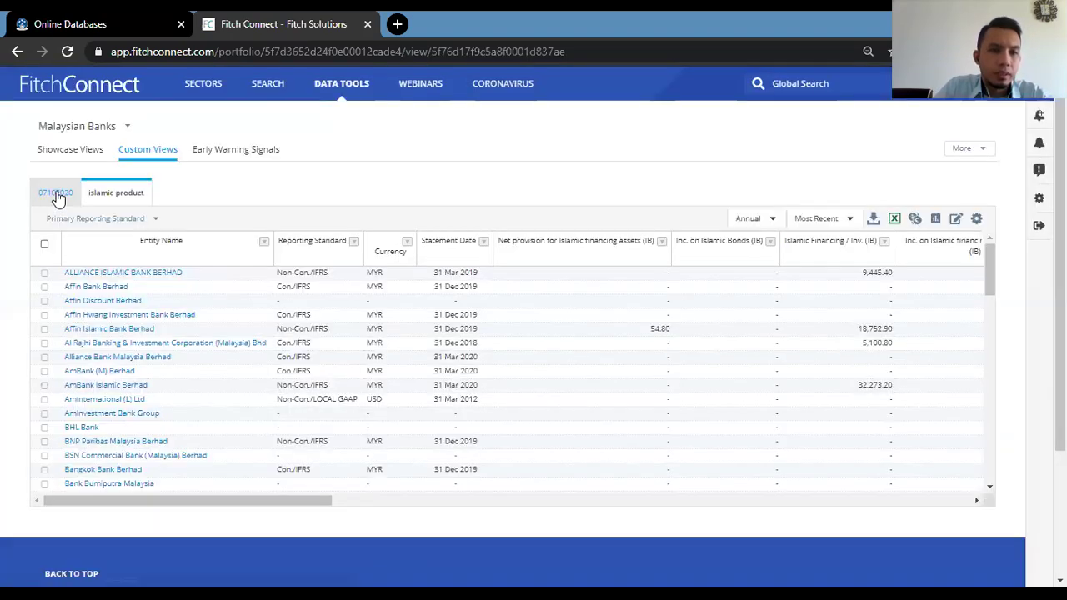
click(55, 193)
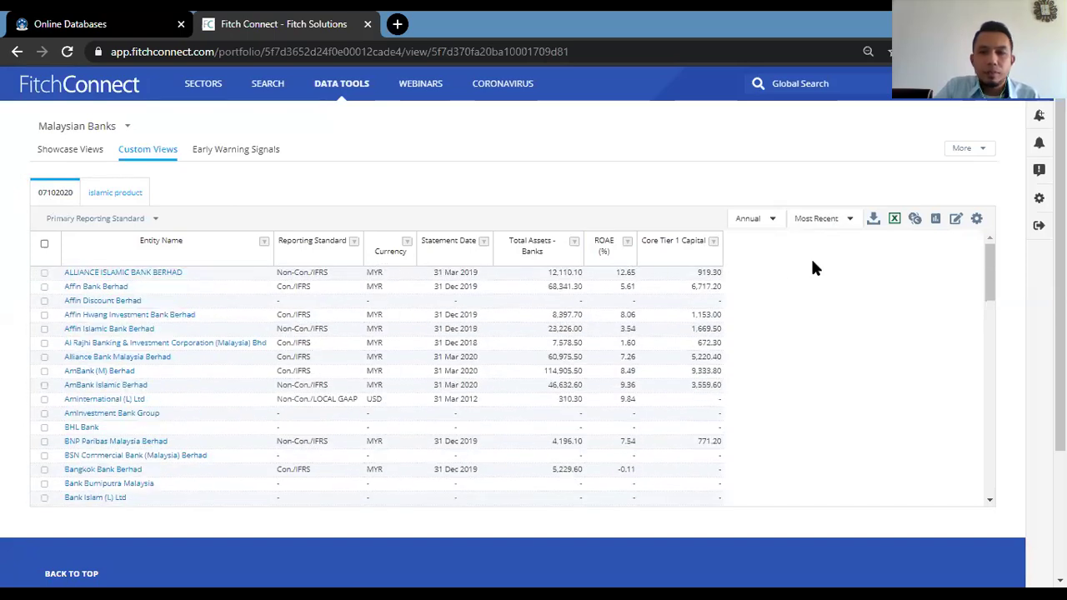
Set the 07102020 view's period year to 2019 and open the multiple-period portfolio export.
click(820, 221)
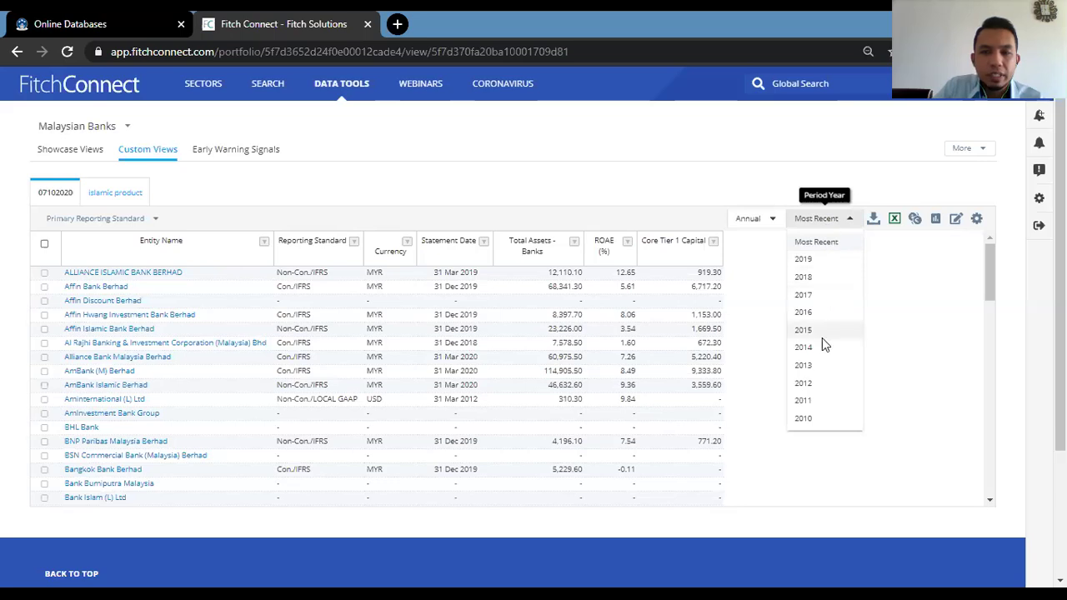
click(808, 259)
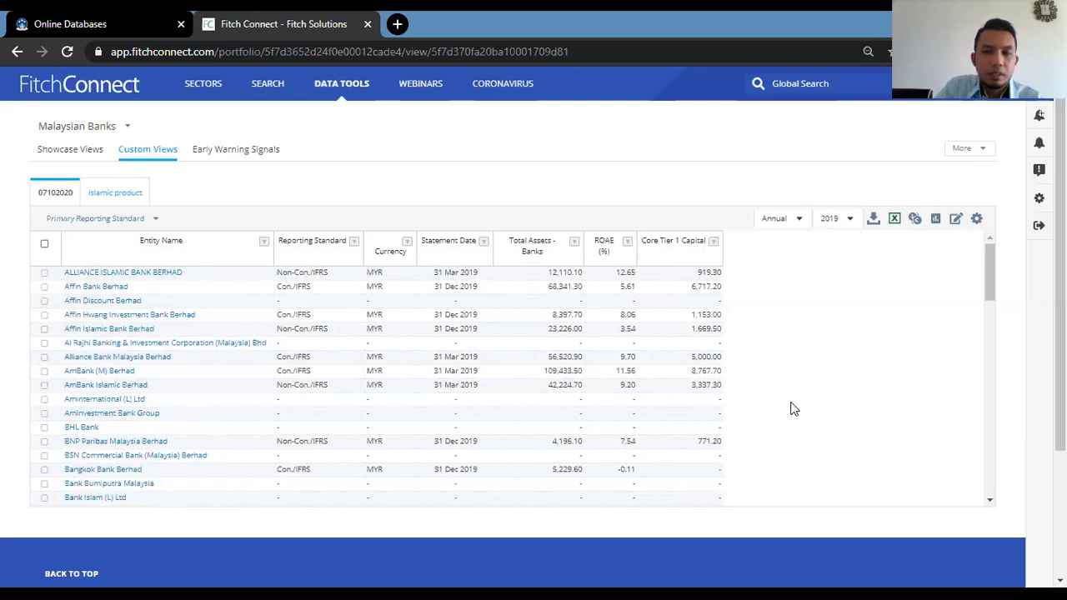
scroll(792, 404, down, 2)
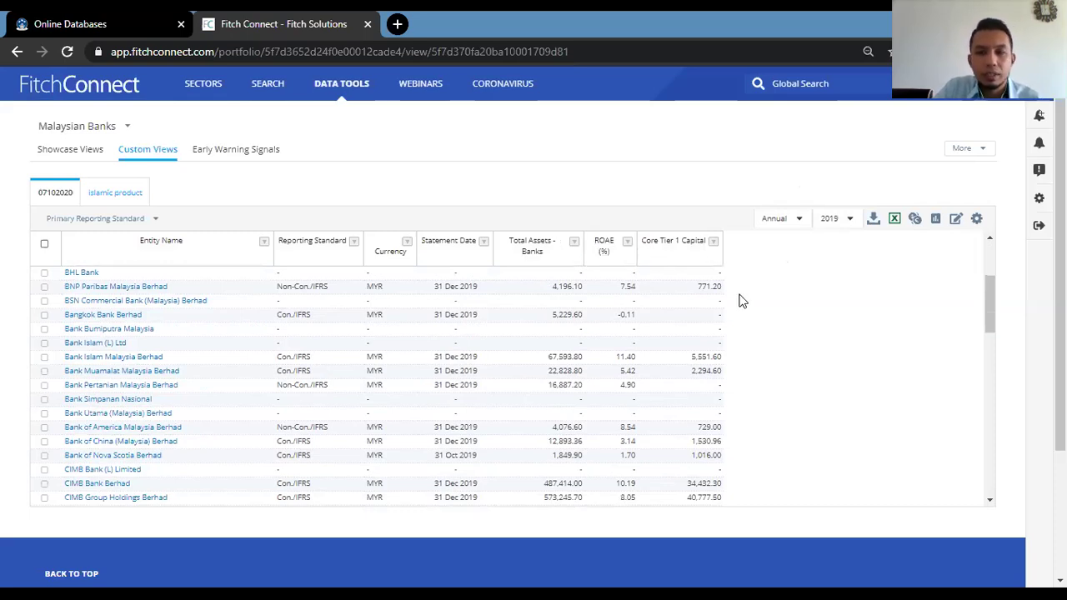
click(872, 219)
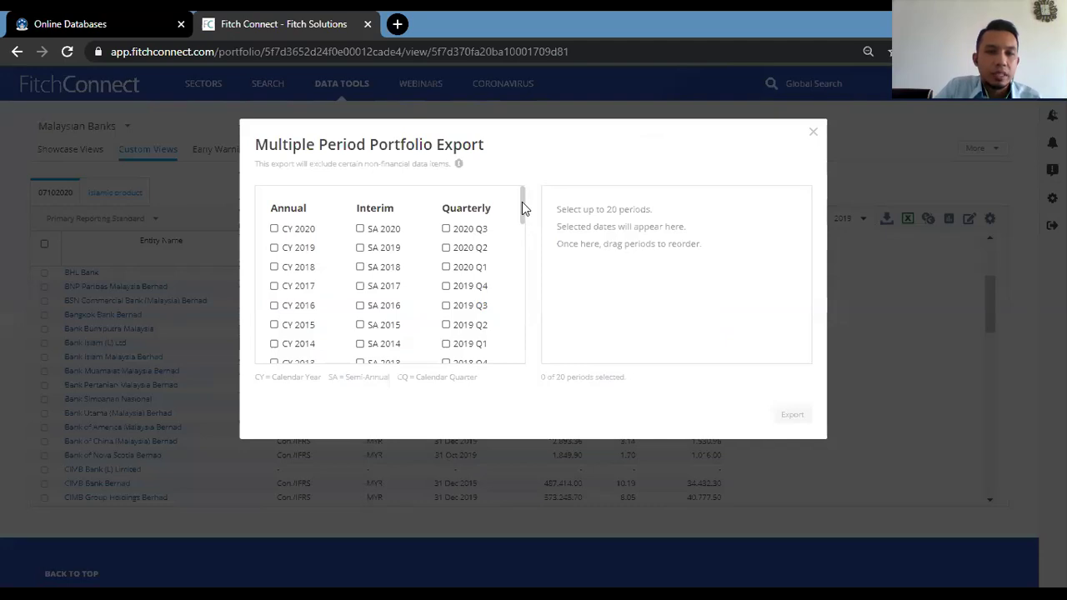
mouse_move(522, 204)
mouse_down()
mouse_move(523, 237)
mouse_move(524, 200)
mouse_up()
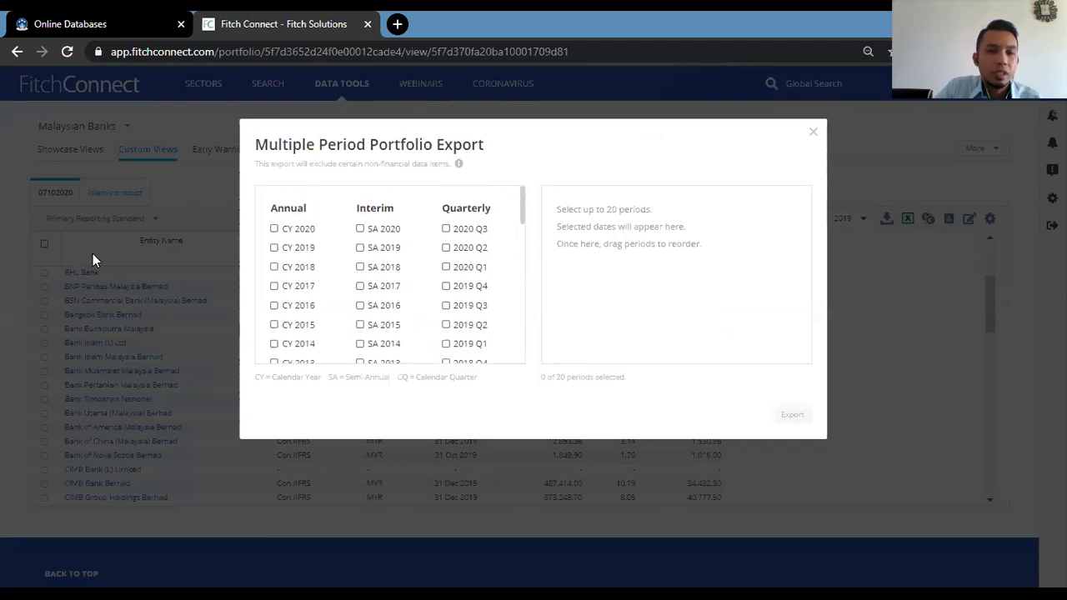
Select the annual periods CY 2019 back to CY 2015 for export, newest first, and check their order.
click(312, 250)
click(300, 269)
click(310, 286)
click(305, 306)
click(307, 325)
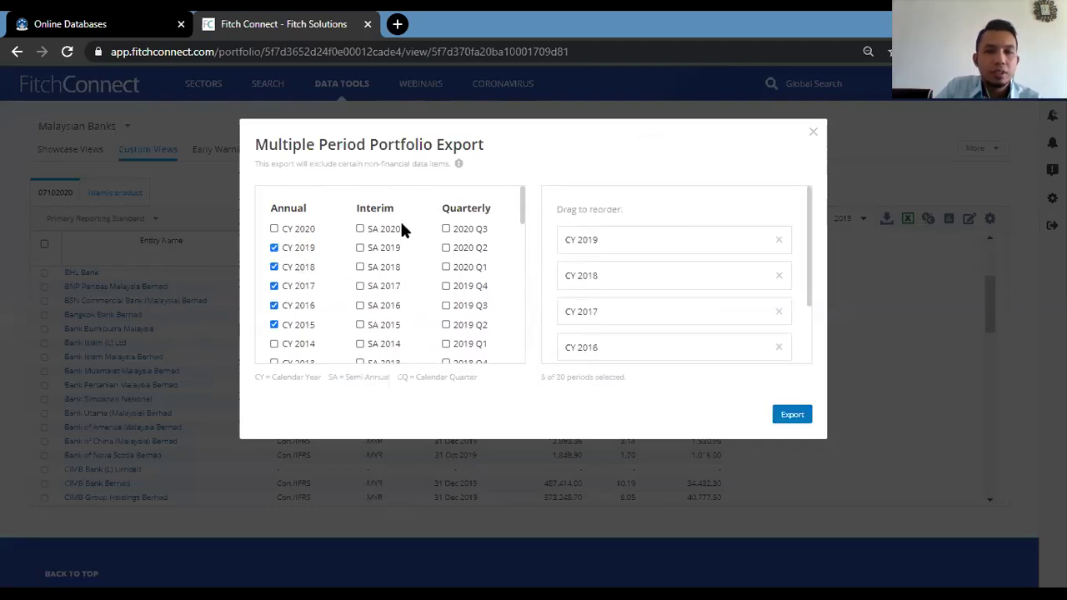
drag(809, 242, 812, 309)
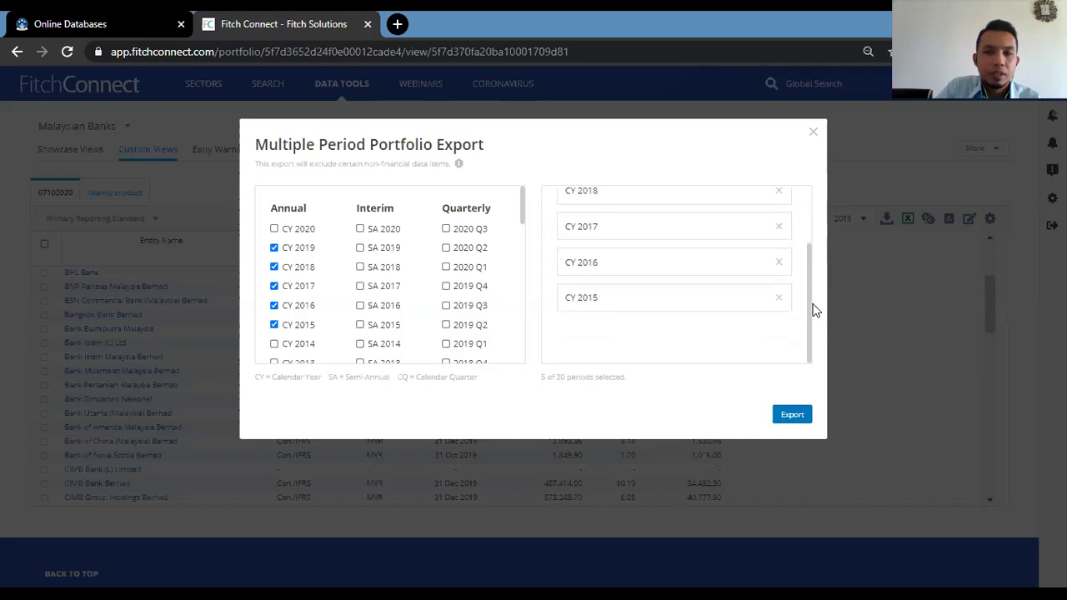
mouse_move(615, 257)
mouse_down()
mouse_move(619, 224)
mouse_move(620, 257)
mouse_up()
scroll(808, 255, up, 2)
scroll(805, 247, down, 1)
scroll(804, 245, up, 1)
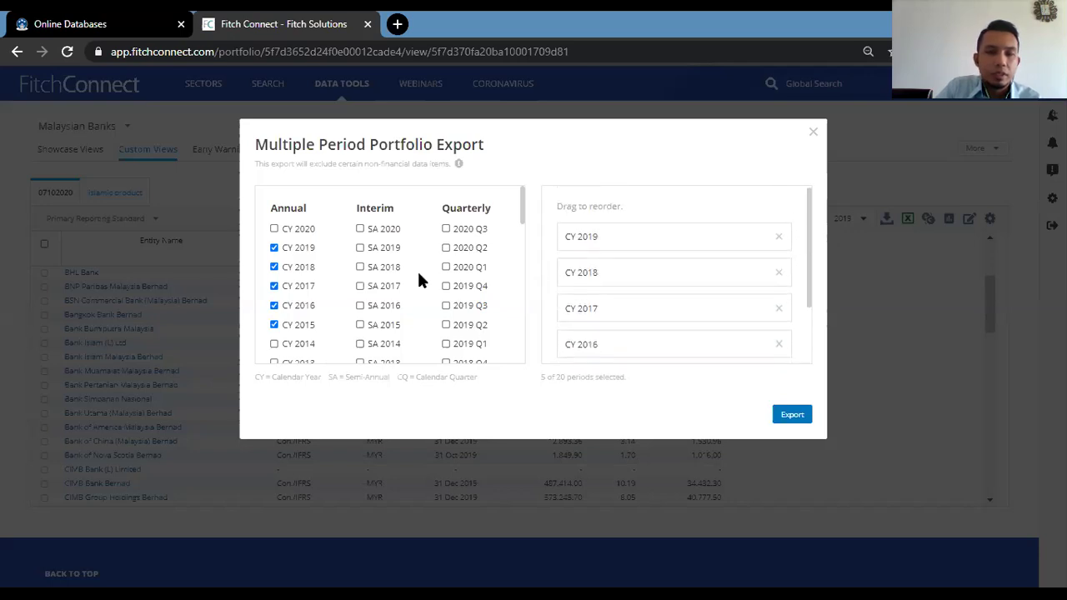
Clear the five selected annual periods from the export.
click(300, 247)
click(300, 266)
click(300, 286)
click(300, 305)
click(300, 324)
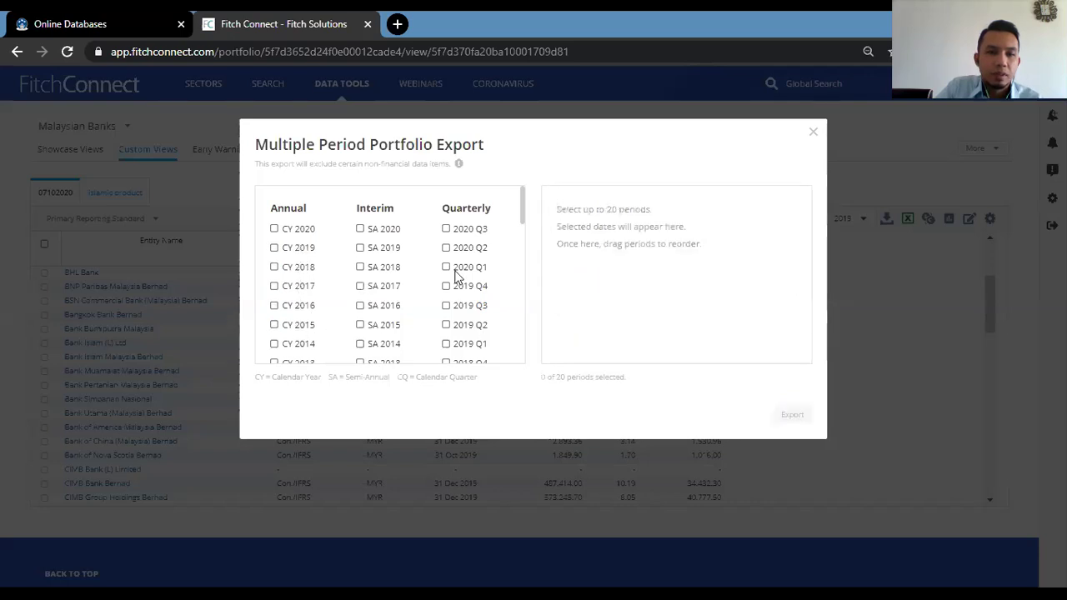
Select the annual periods CY 2015 through CY 2019, oldest first, and export the portfolio.
click(305, 327)
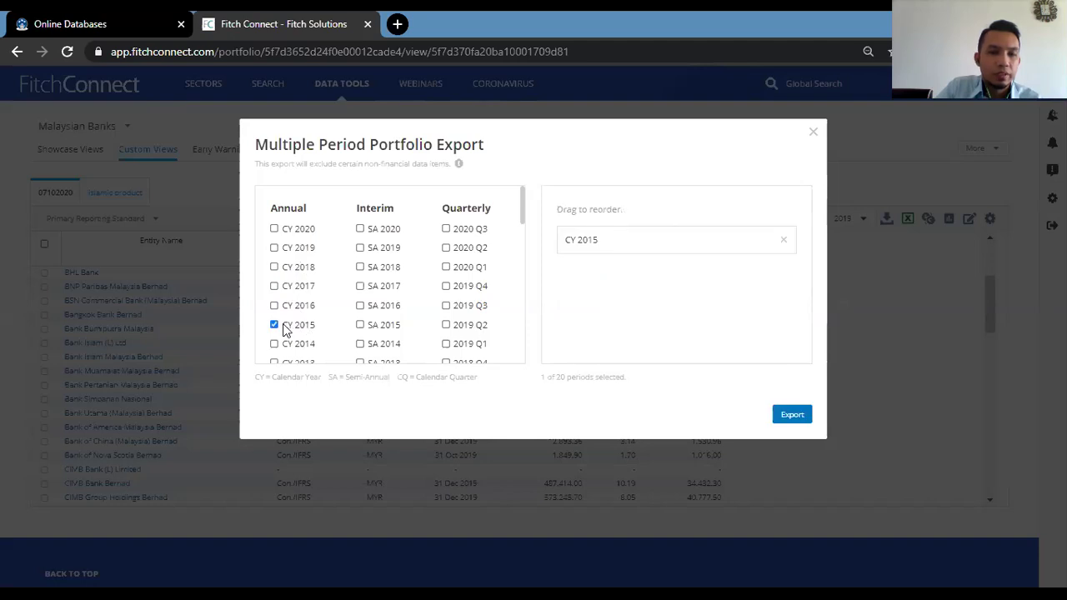
click(307, 306)
click(309, 286)
click(306, 268)
click(307, 250)
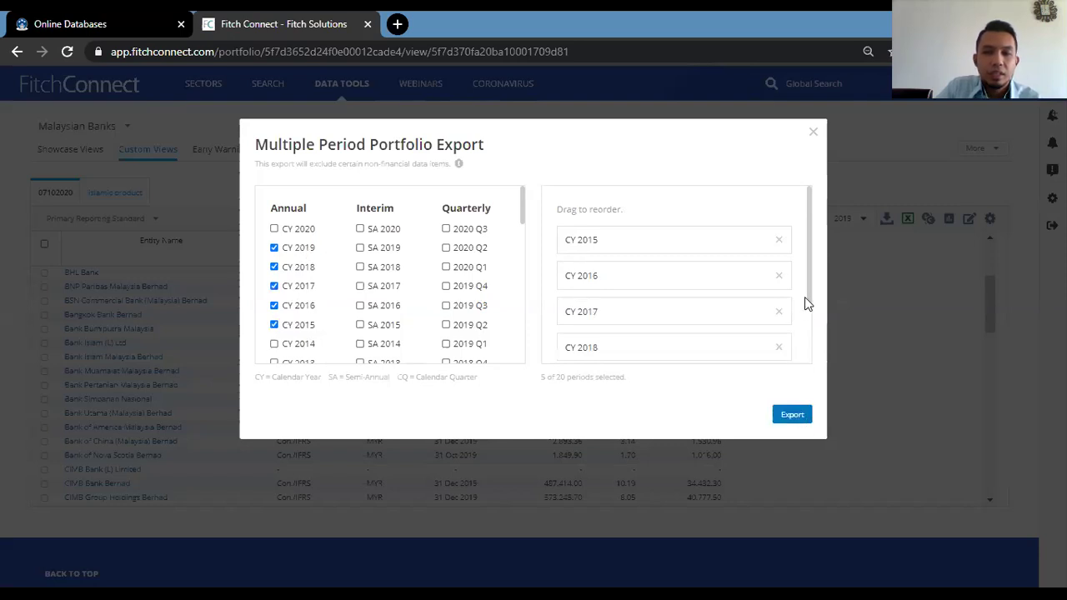
drag(806, 291, 816, 338)
click(792, 415)
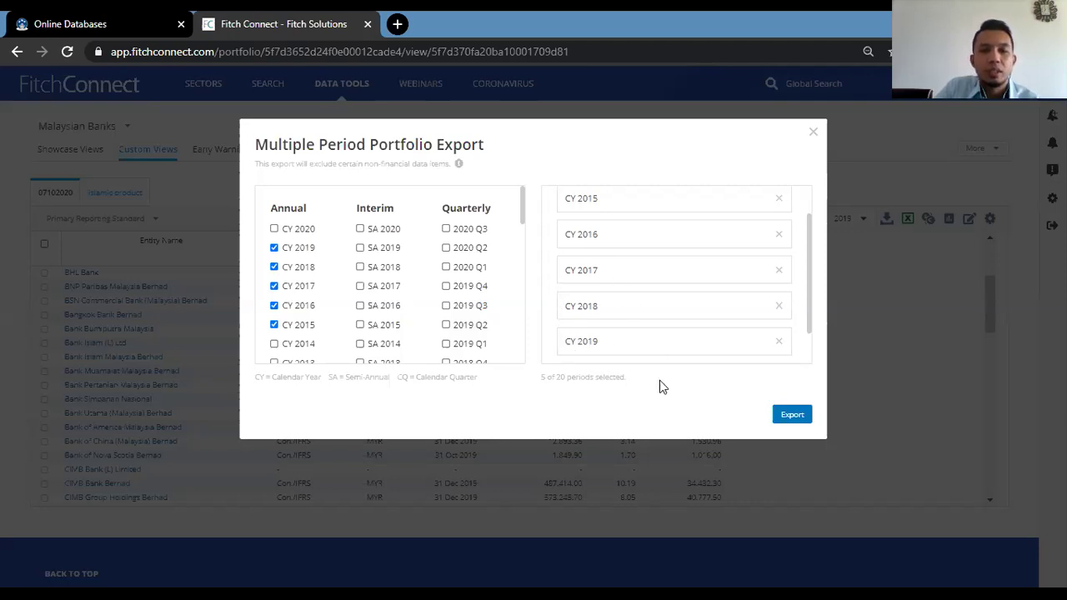
click(800, 417)
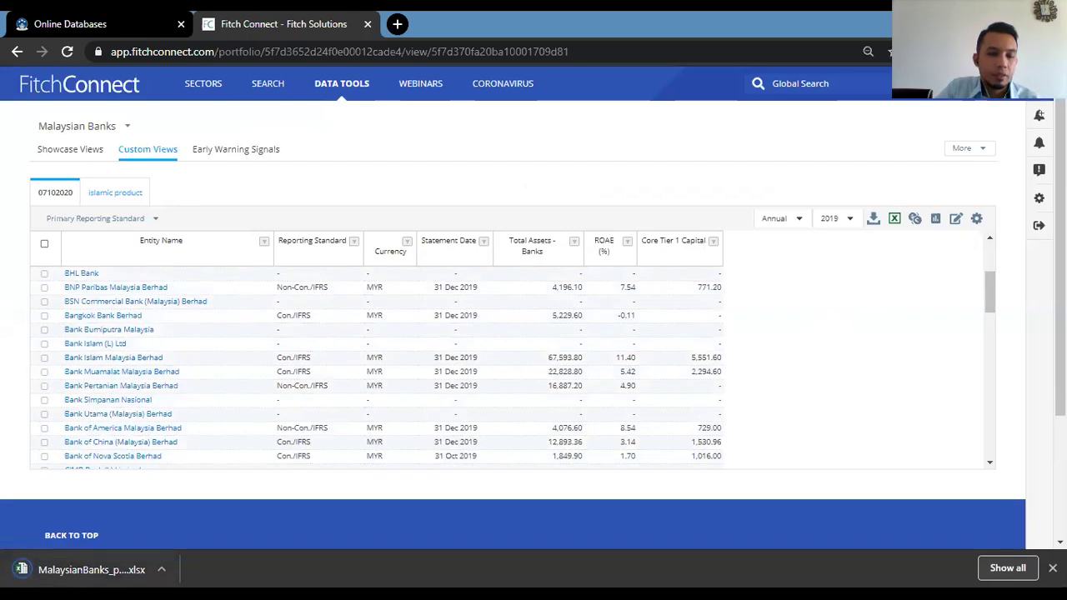
Open the downloaded Malaysian Banks workbook in Excel and display its 07102020 sheet.
click(87, 573)
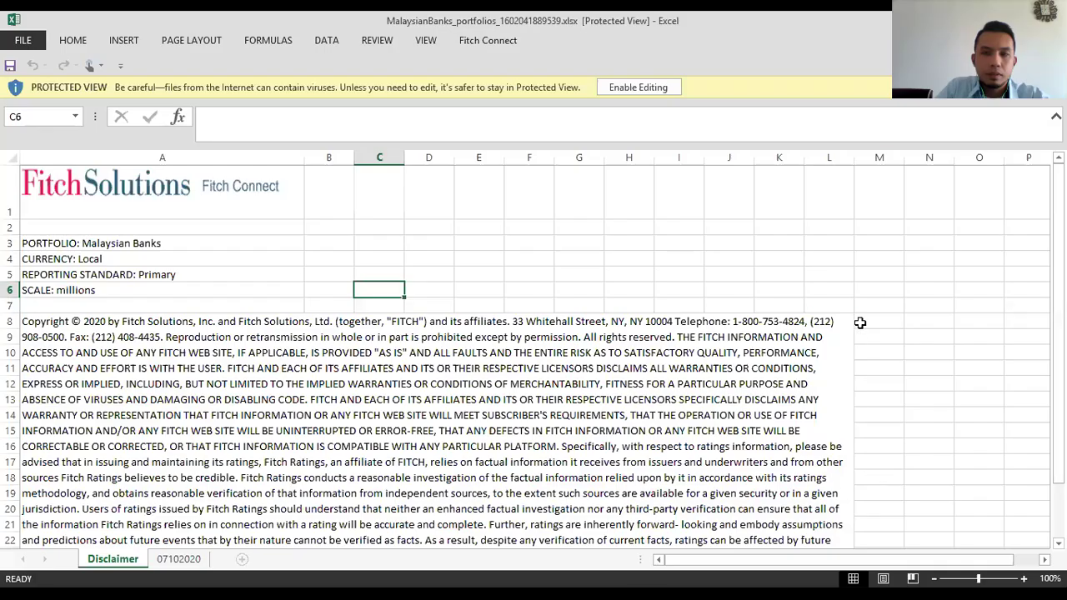
click(862, 321)
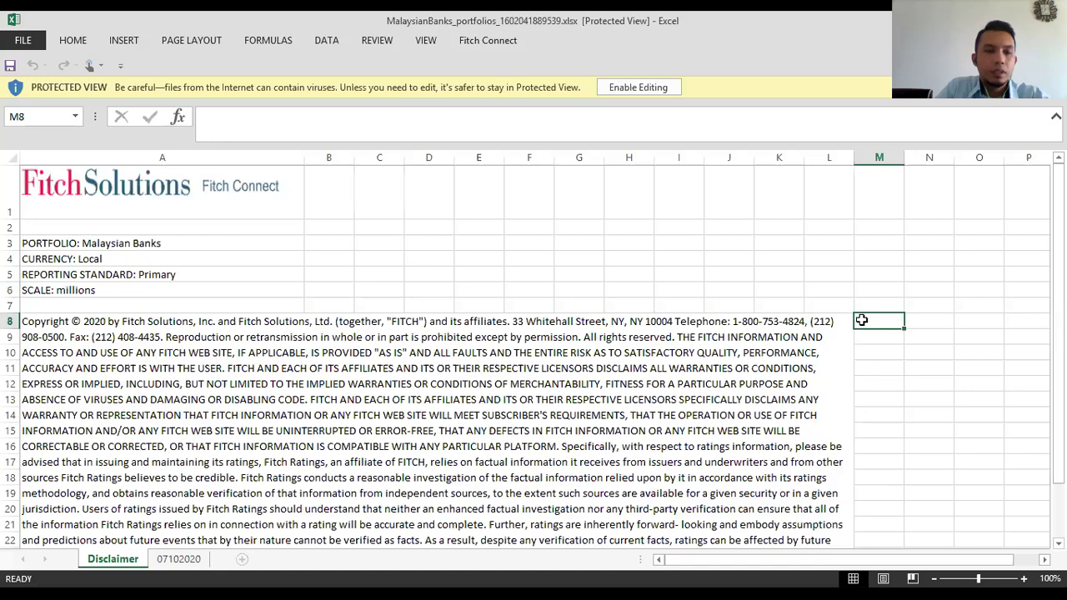
click(170, 563)
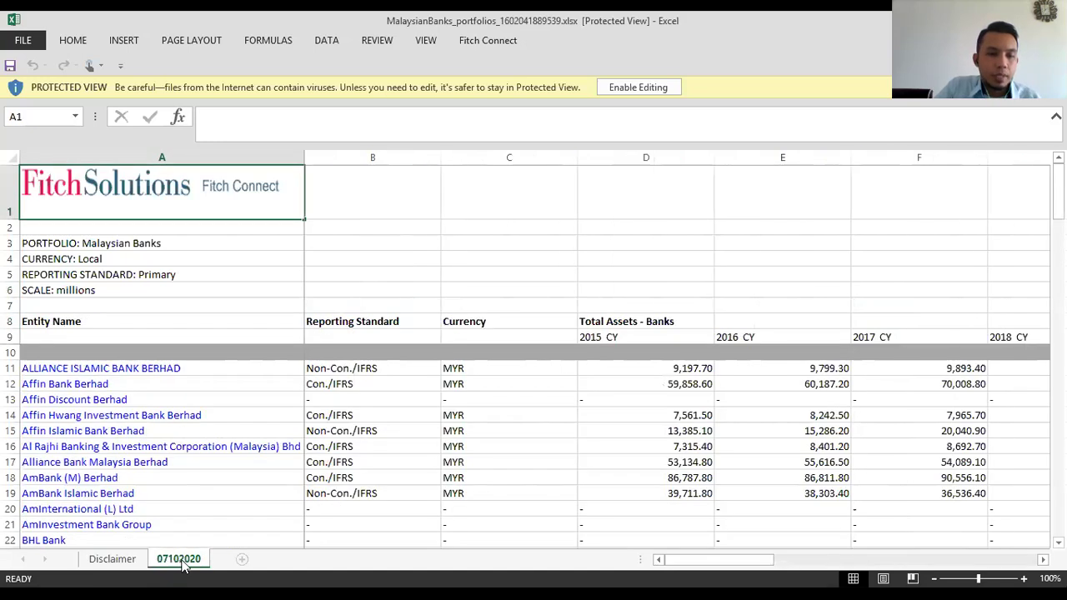
Examine the exported banks and the yearly column groups for Total Assets - Banks and ROAE (%).
click(802, 244)
scroll(765, 291, down, 1)
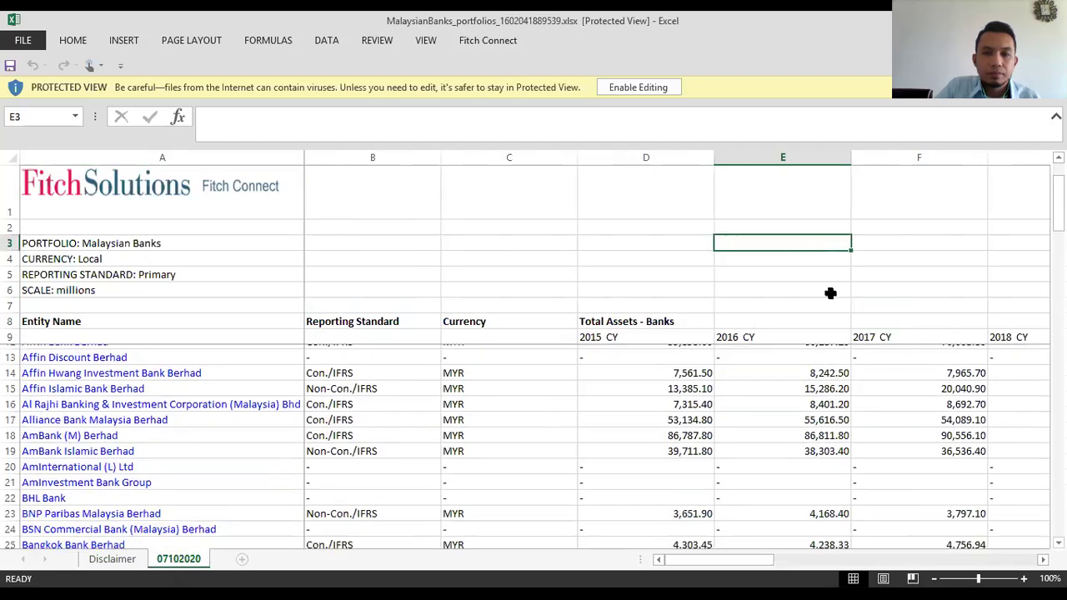
scroll(883, 486, down, 1)
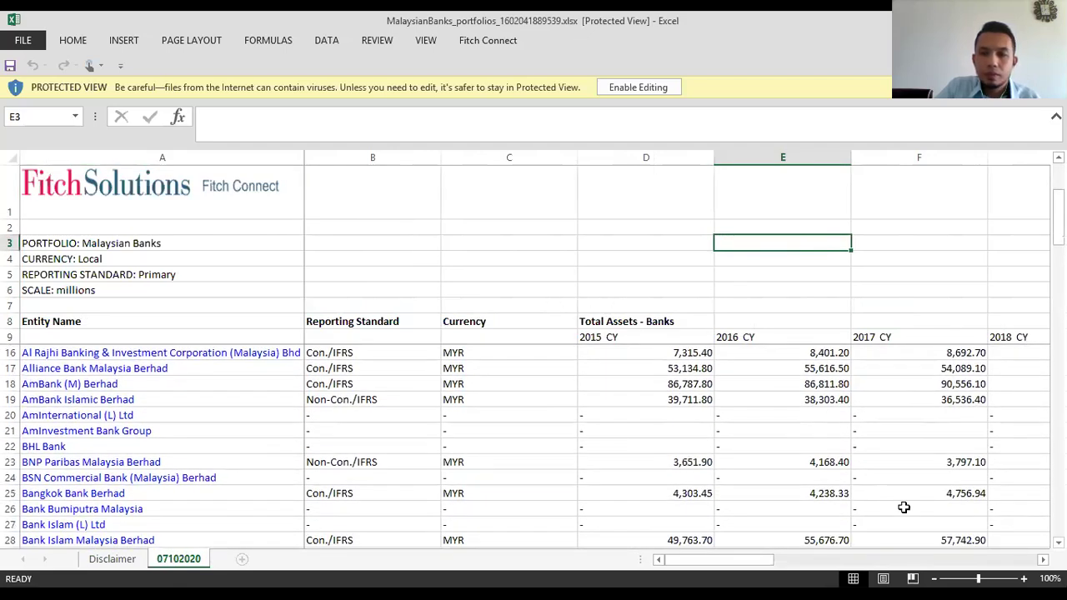
scroll(980, 513, down, 2)
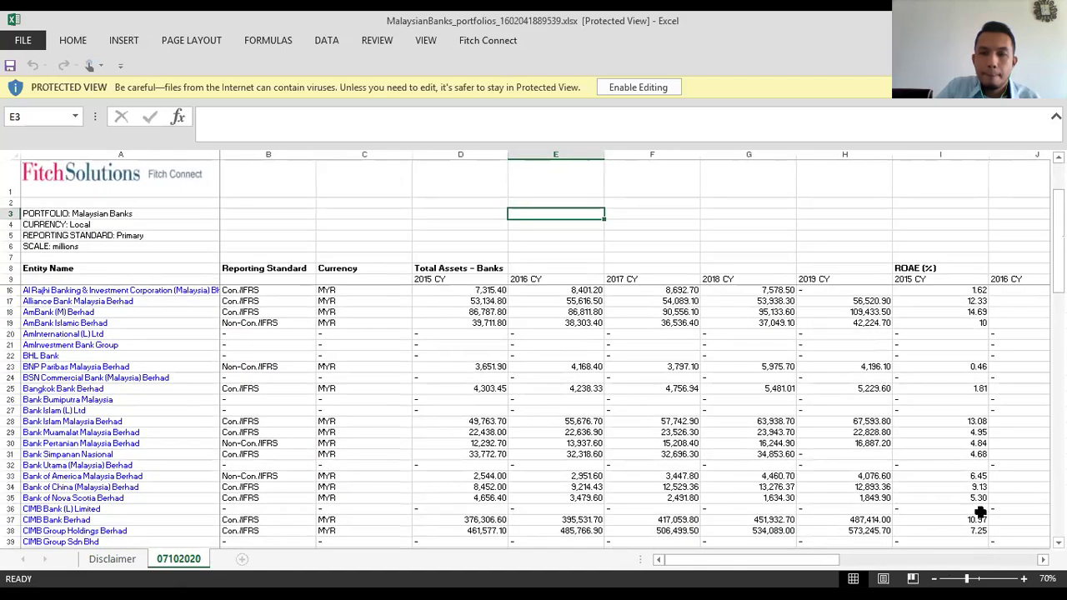
click(815, 235)
click(487, 270)
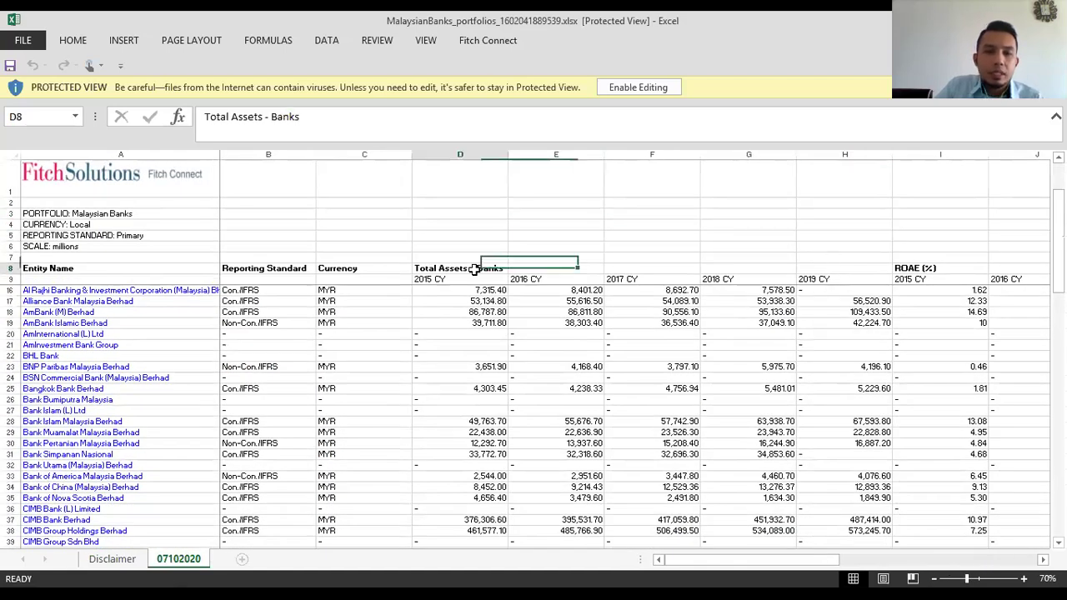
key(Right)
key(Right)
key(Right)
key(Right)
key(Right)
key(Right)
key(Right)
key(Right)
key(Right)
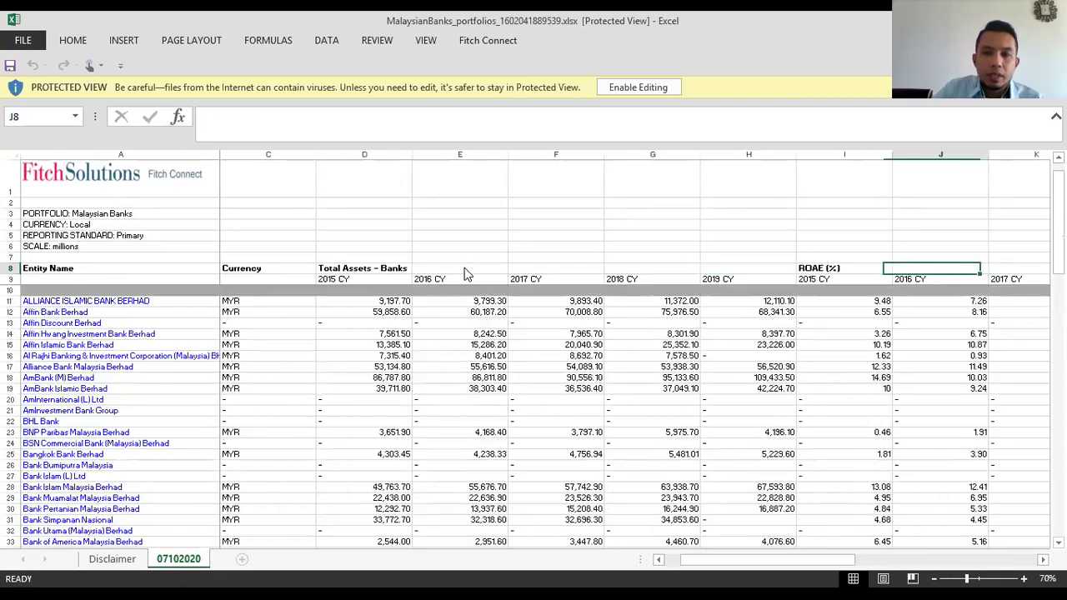
key(Right)
key(Left)
key(Left)
key(Left)
key(Left)
key(Left)
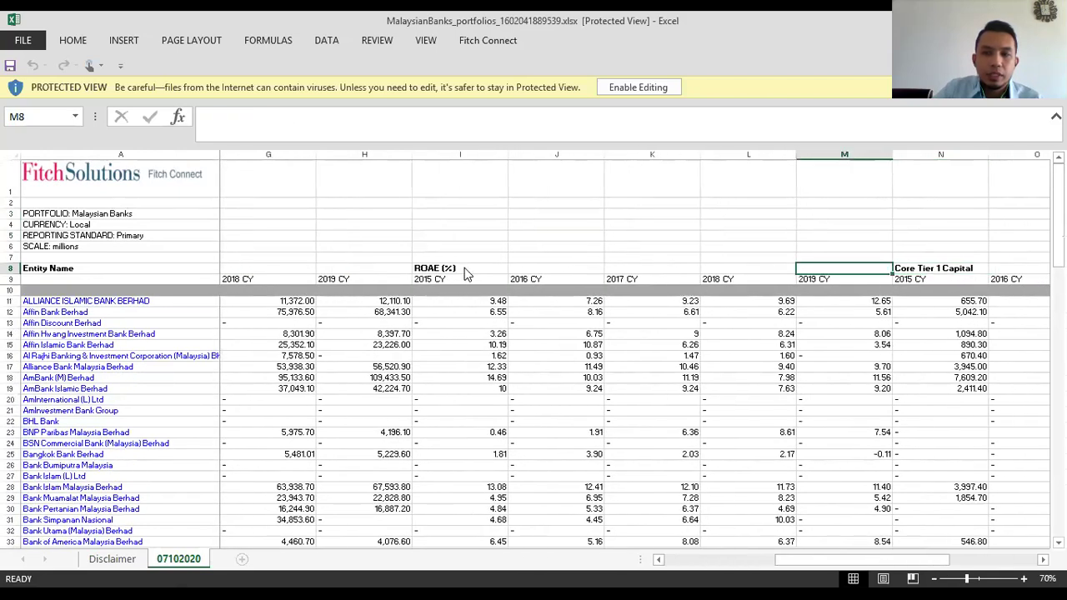
key(Left)
key(Left)
key(Left)
key(Left)
key(Left)
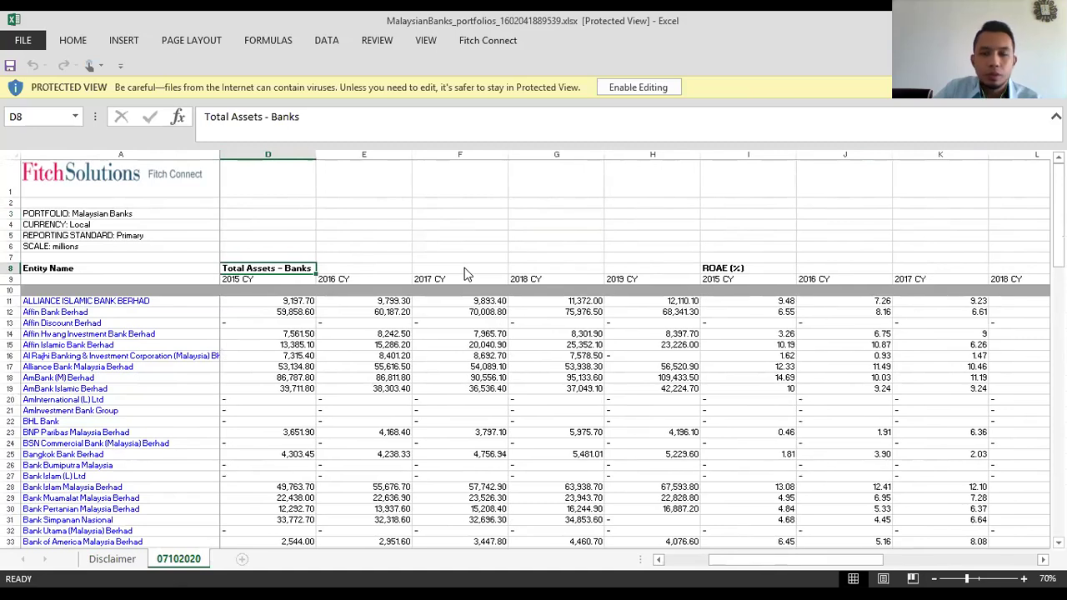
Review the header row from Total Assets - Banks across to Core Tier 1 Capital, then inspect the first banks' figures.
key(Right)
key(Right)
key(Right)
key(Right)
key(Right)
key(Right)
key(Right)
key(Right)
key(Right)
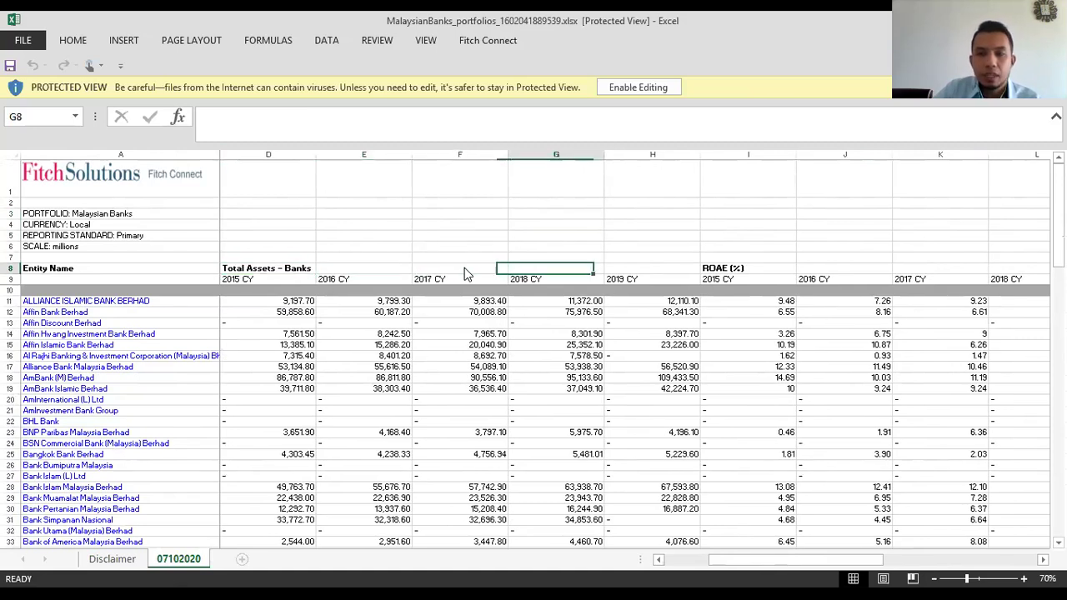
key(Right)
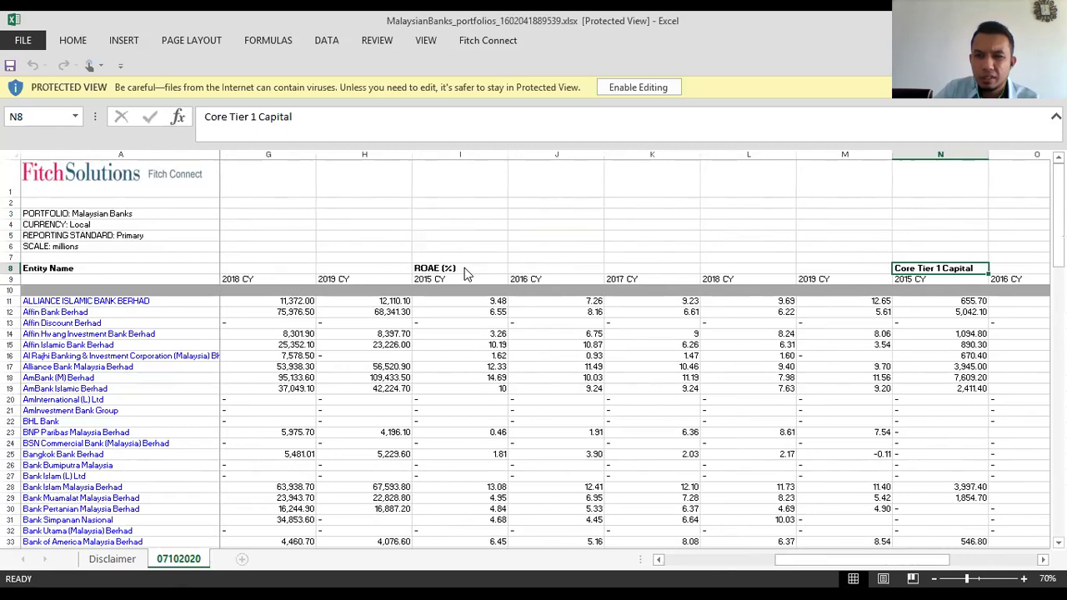
key(Left)
key(Left)
key(Left)
key(Left)
key(Left)
key(Left)
key(Left)
key(Down)
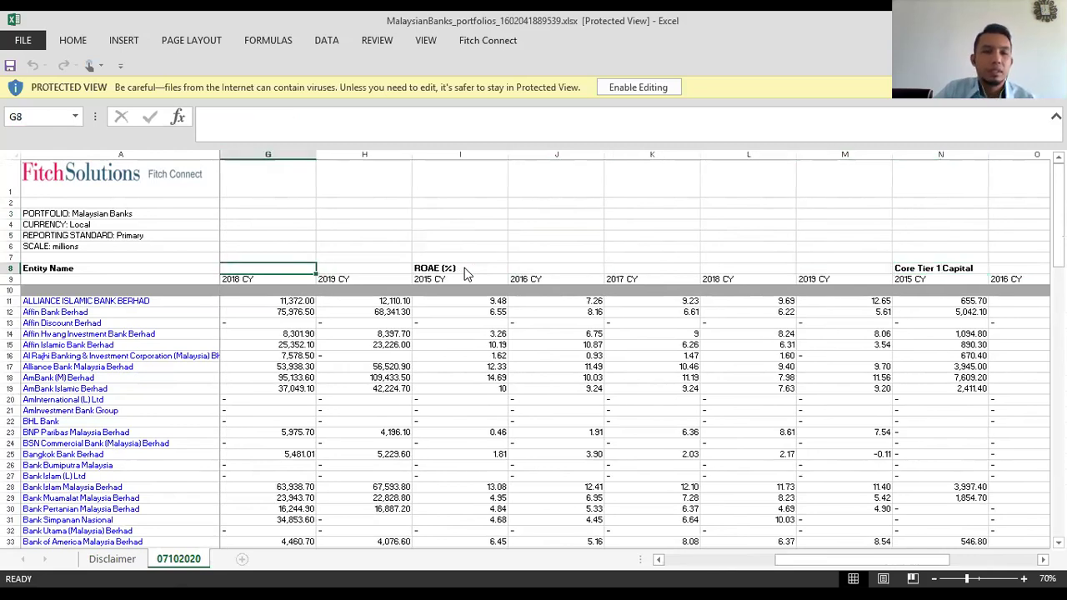
key(Left)
key(Down)
key(Down)
key(Down)
key(Down)
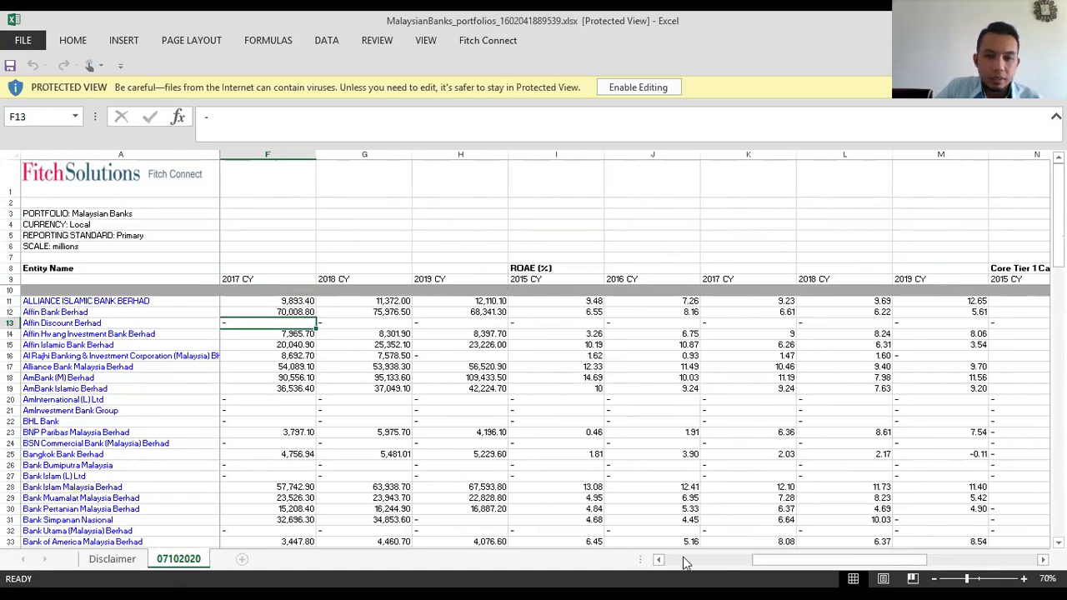
Inspect the Core Tier 1 Capital columns and check the BHL Bank row for data across the periods.
drag(768, 564, 680, 563)
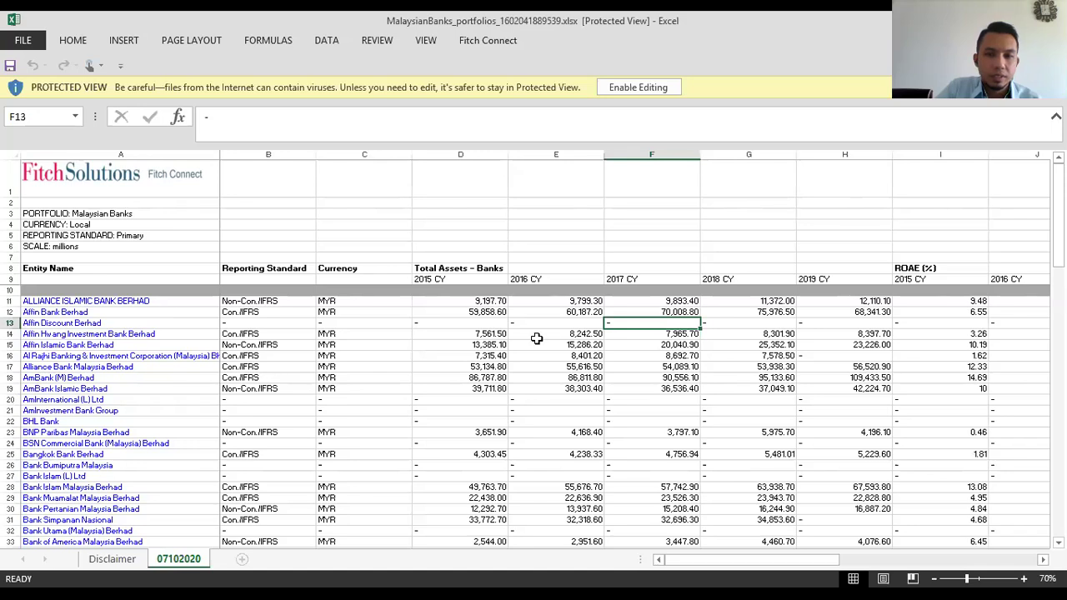
scroll(488, 340, down, 1)
drag(730, 557, 947, 569)
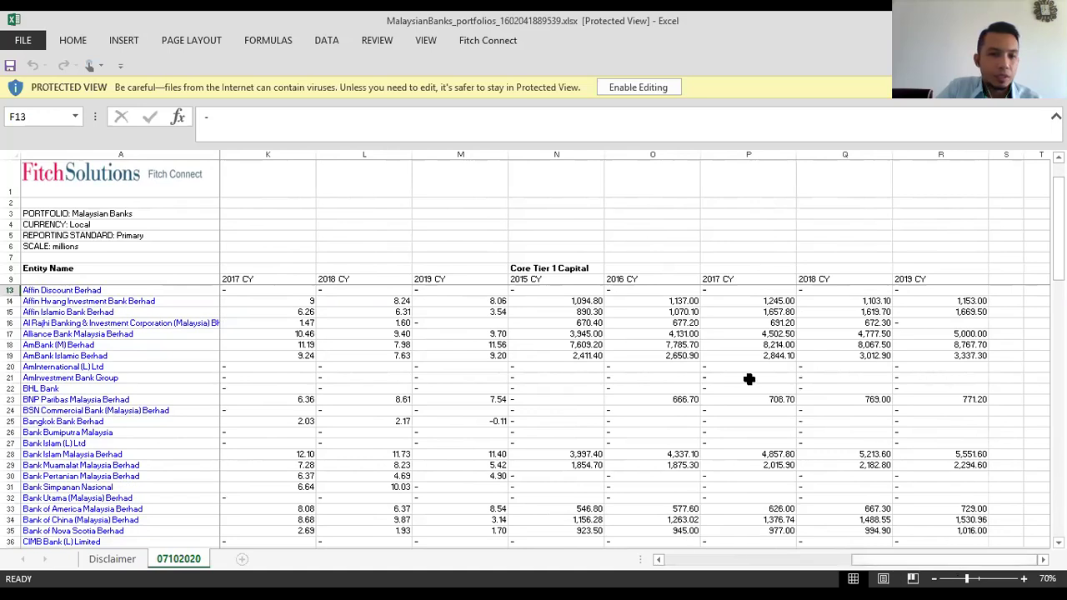
drag(955, 388, 285, 389)
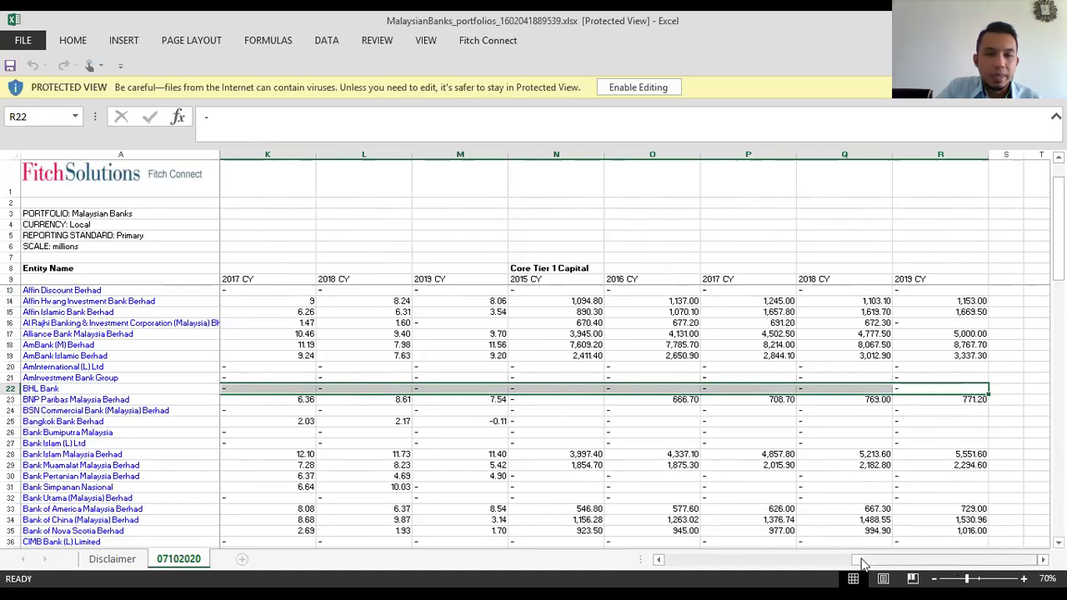
drag(863, 563, 657, 564)
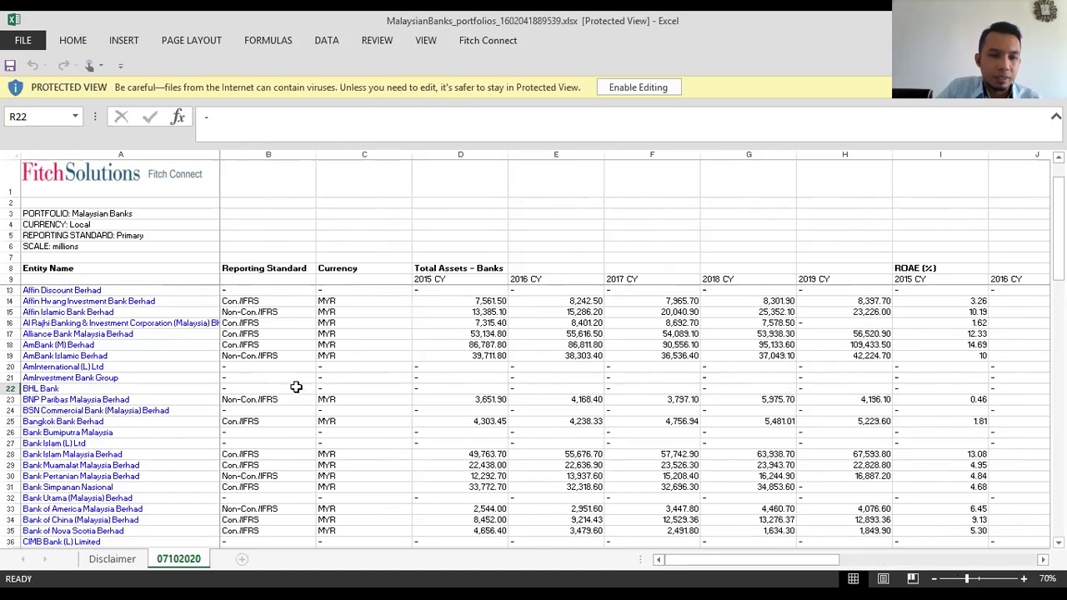
Look further down the bank list and check the EFB Berhad and EON Bank entries for available data.
scroll(317, 374, down, 3)
scroll(319, 374, down, 1)
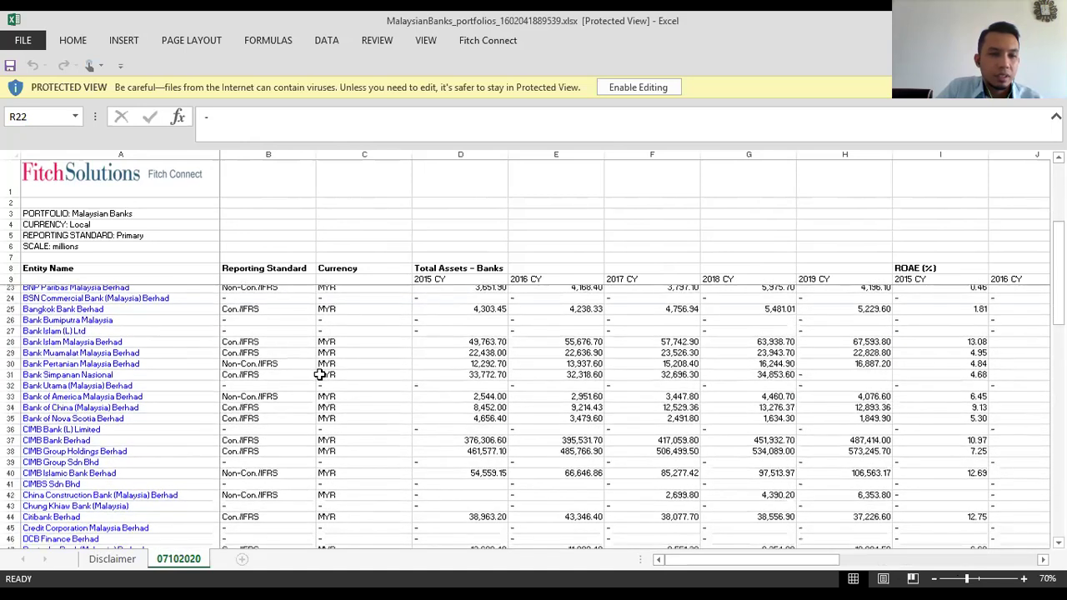
scroll(319, 374, down, 1)
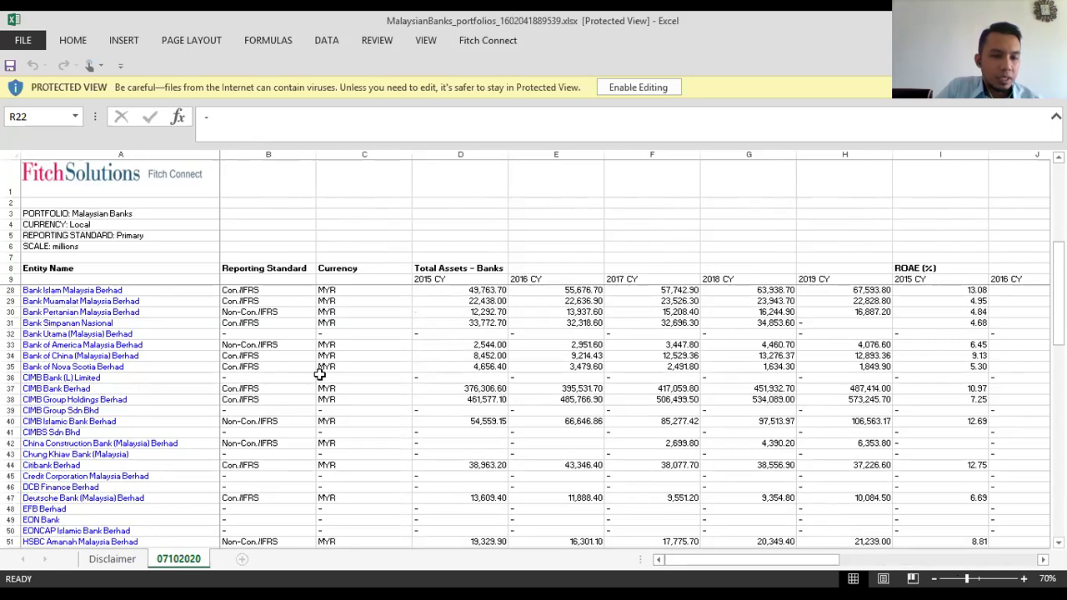
scroll(320, 374, down, 2)
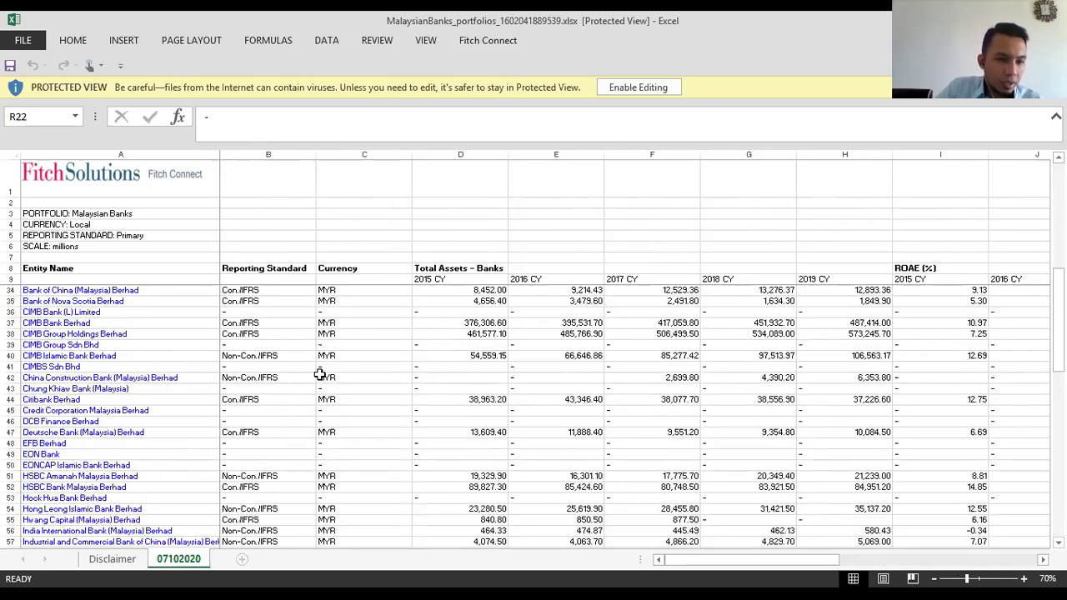
click(126, 443)
click(114, 455)
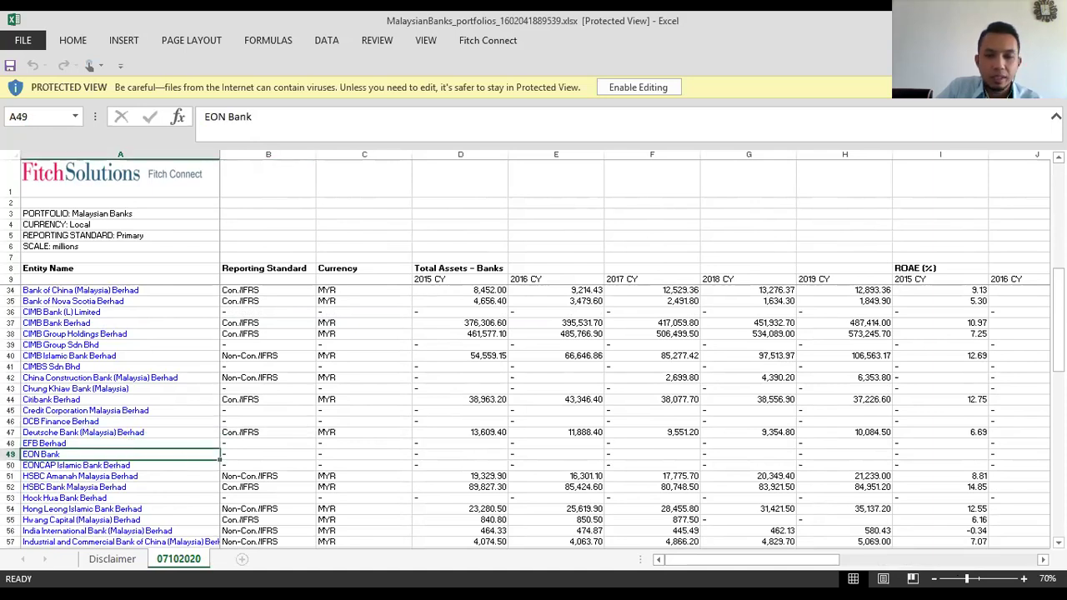
Check the EON Bank row across the Total Assets, ROAE and Core Tier 1 Capital columns for available data.
drag(721, 566, 938, 567)
click(246, 453)
click(205, 456)
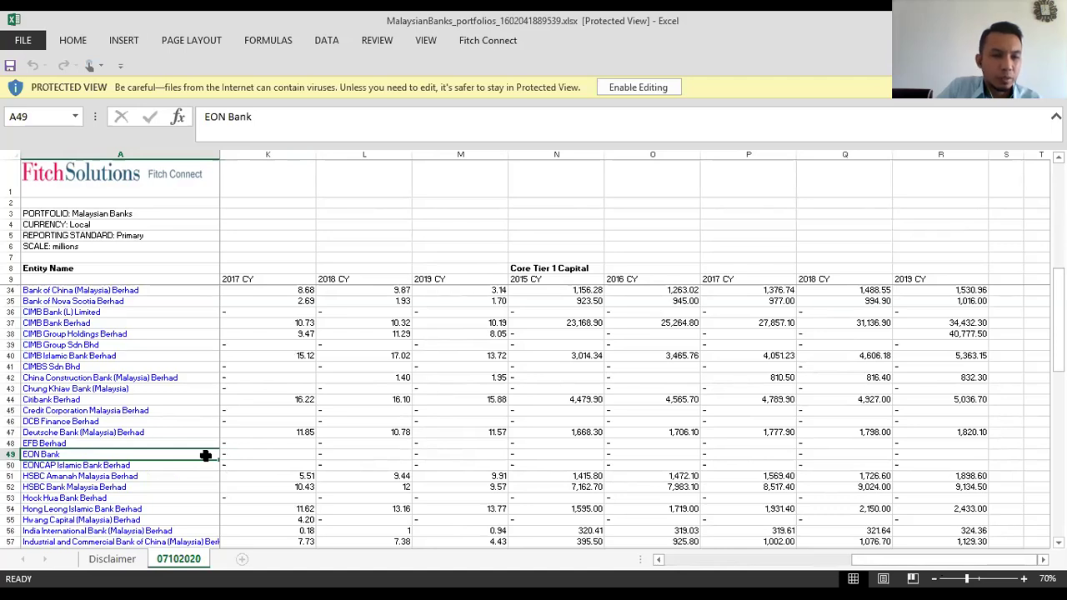
click(701, 567)
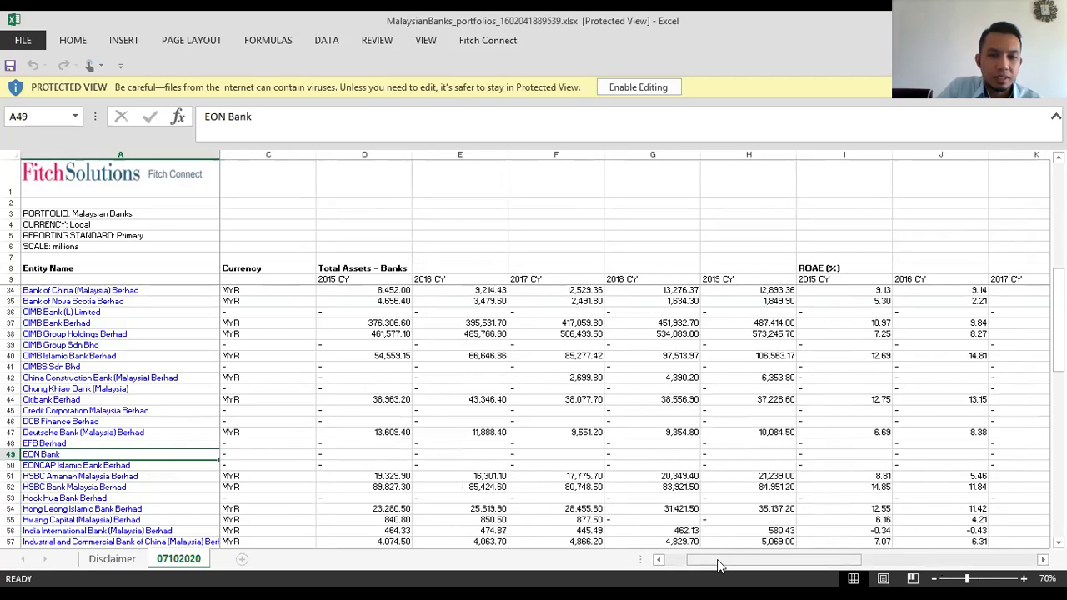
click(884, 562)
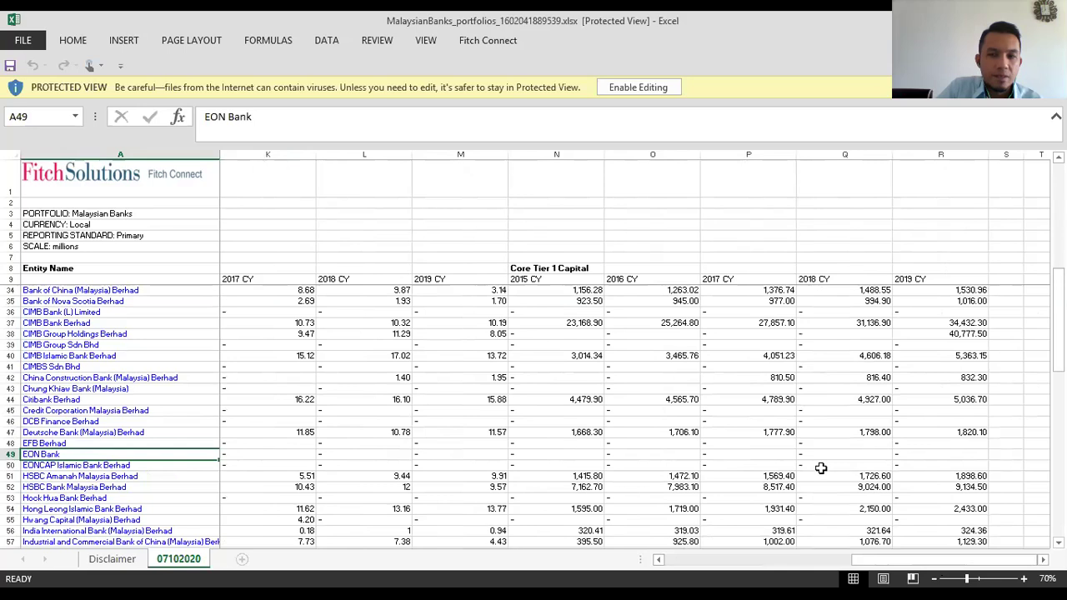
Review the remaining banks to the end of the list and check the Southern Bank Berhad (SBB) row through its 2019 Core Tier 1 Capital.
scroll(821, 469, down, 4)
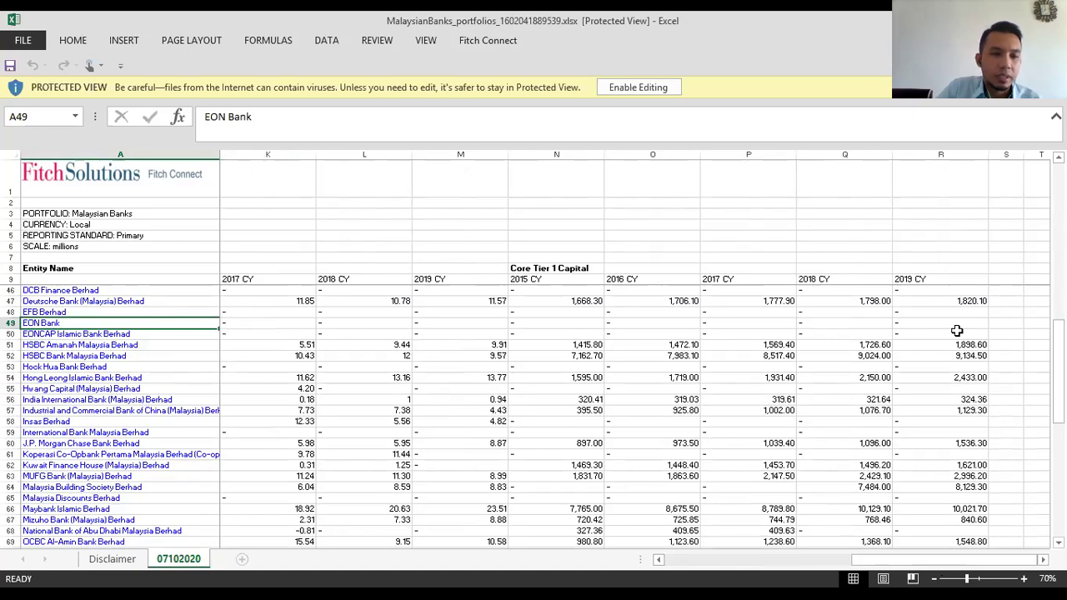
scroll(950, 329, down, 3)
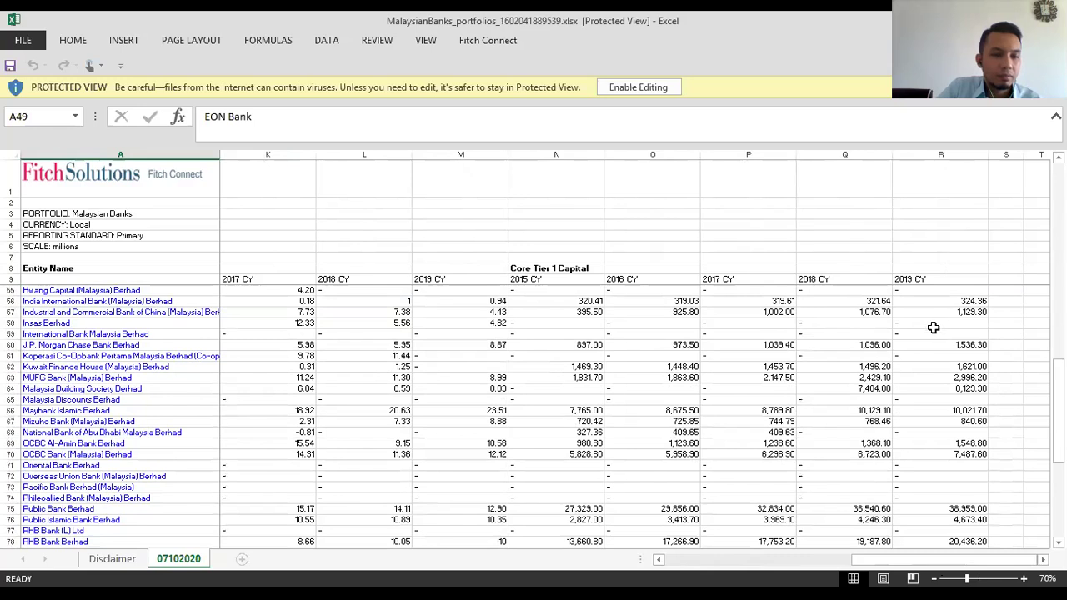
scroll(938, 327, down, 3)
scroll(934, 328, down, 4)
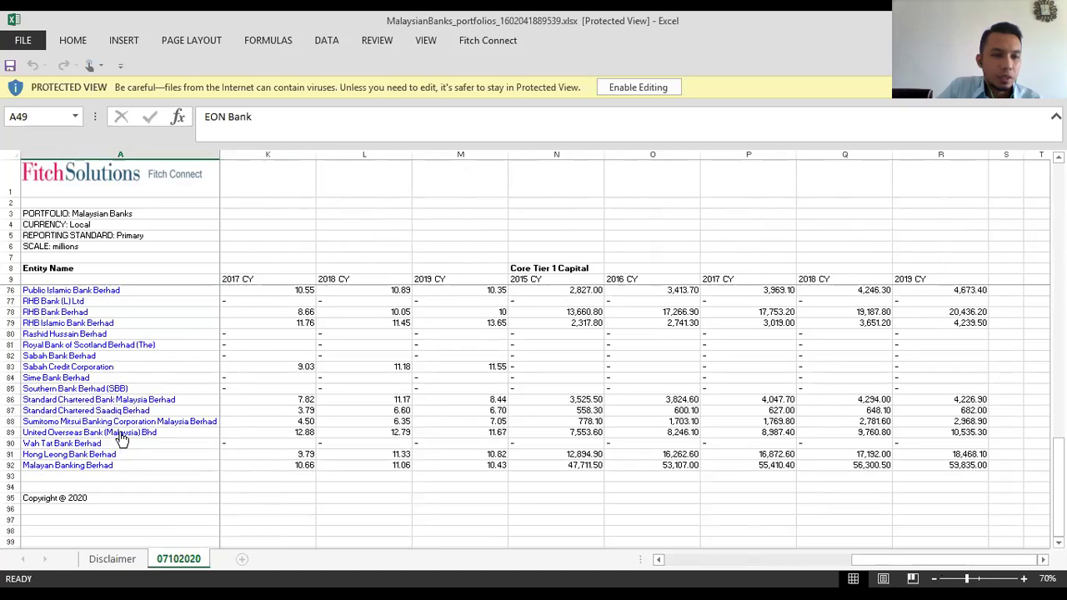
click(154, 388)
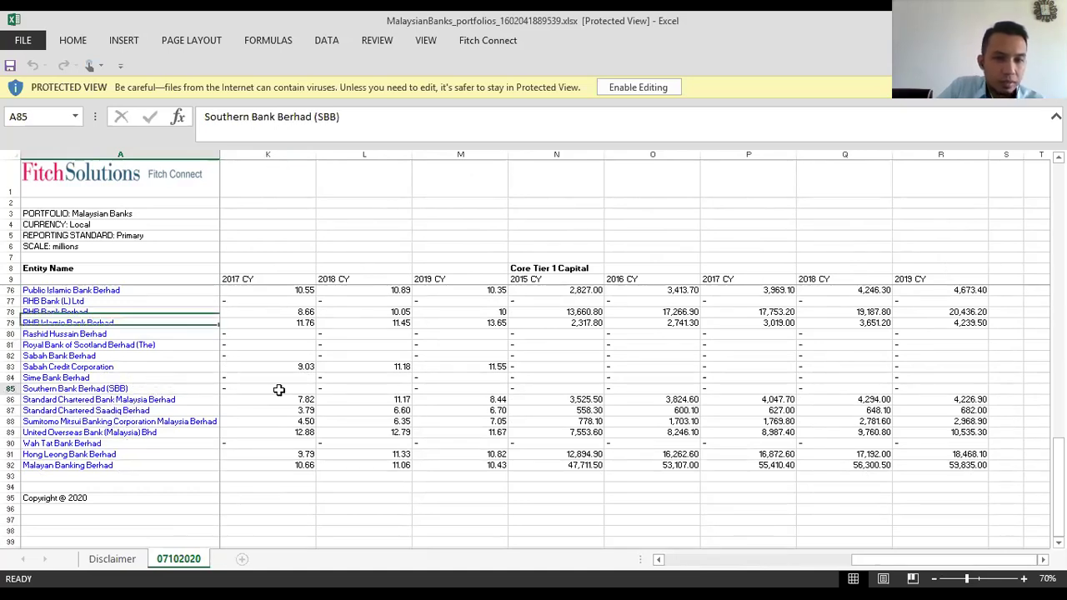
click(914, 388)
scroll(909, 377, down, 1)
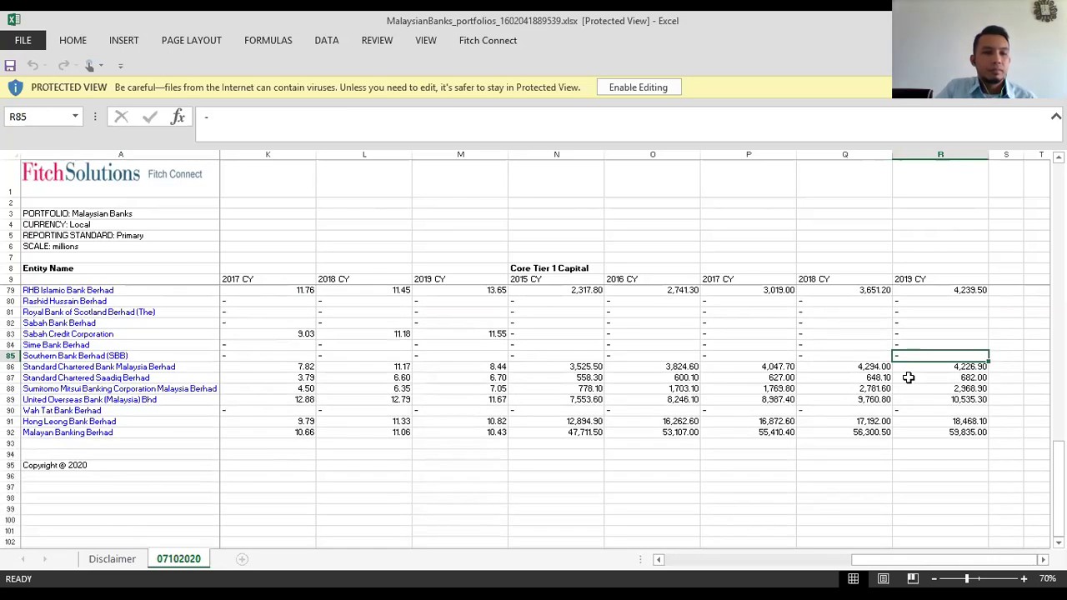
Return to the beginning of the bank list and look over the first banks' Core Tier 1 Capital figures.
scroll(908, 377, up, 16)
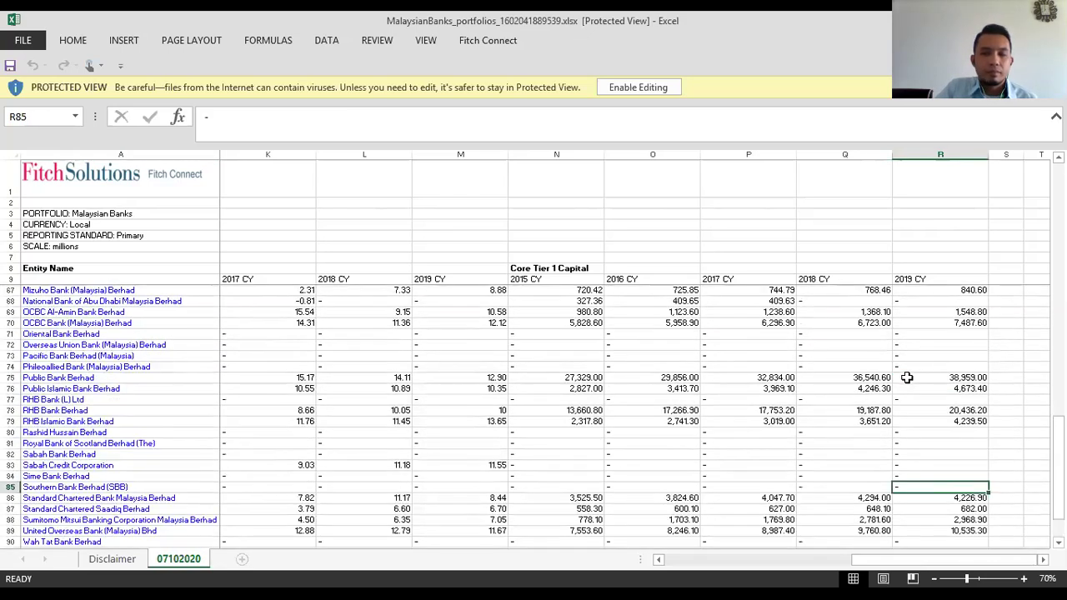
scroll(907, 377, up, 7)
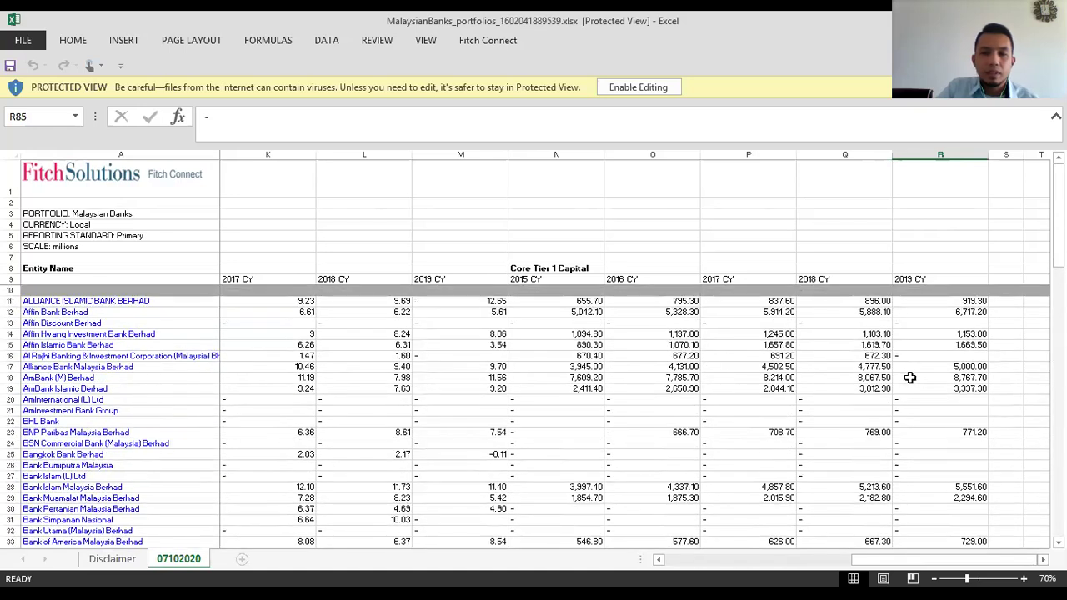
scroll(909, 378, down, 2)
click(839, 246)
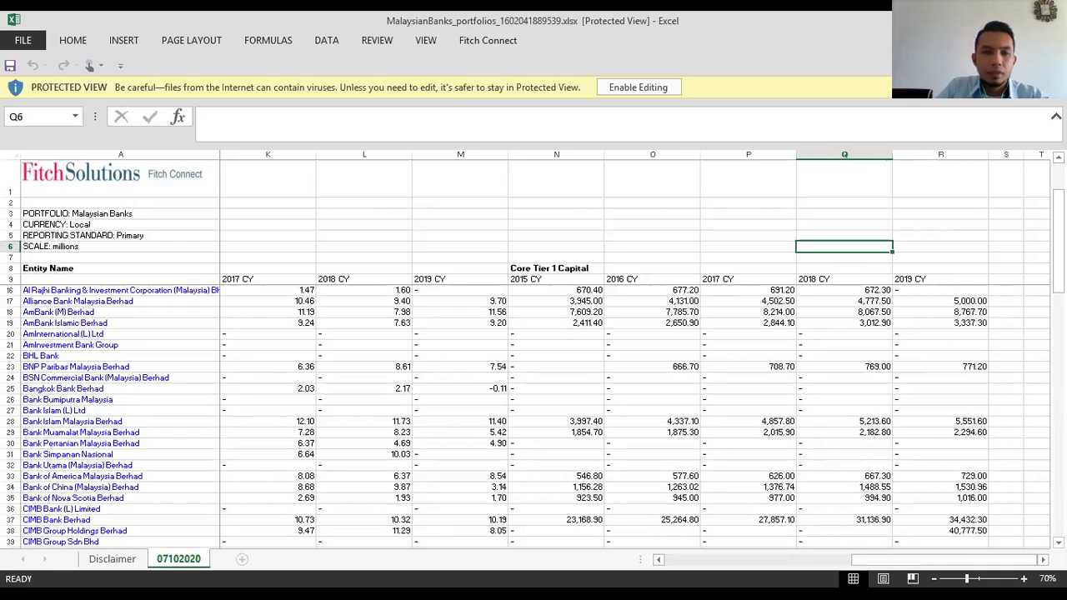
Switch to Fitch Connect in the browser, start a new entity search and filter it to the Islamic Banks sector.
key(alt+Tab)
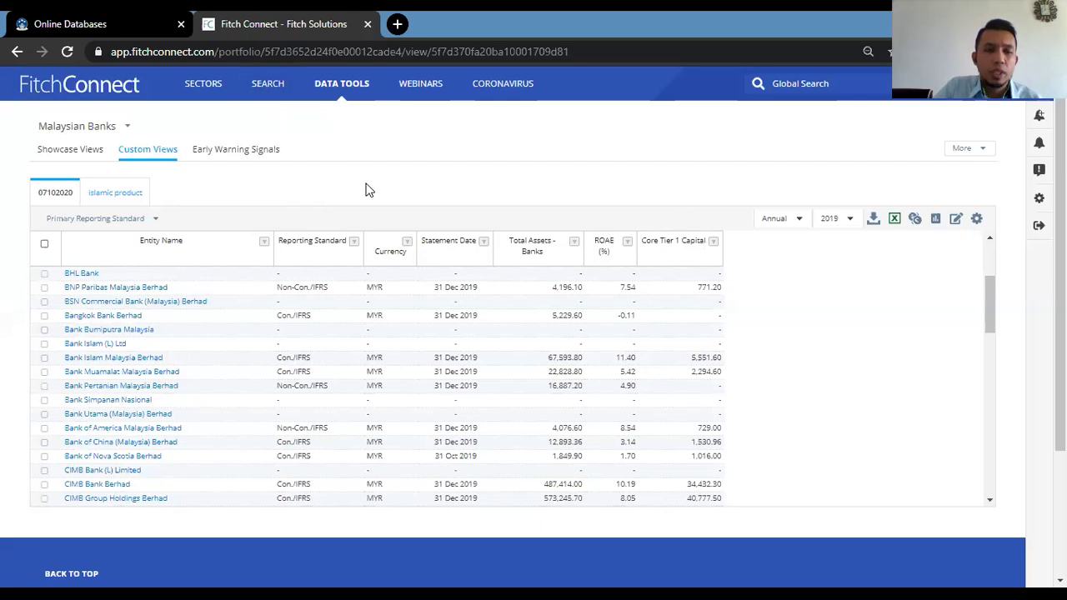
click(267, 85)
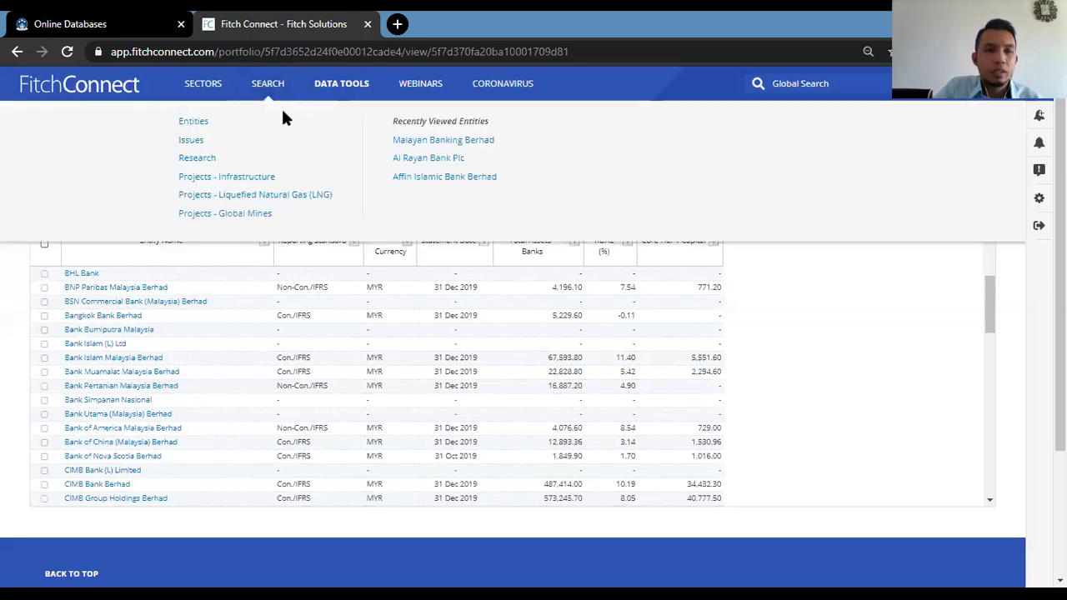
click(203, 129)
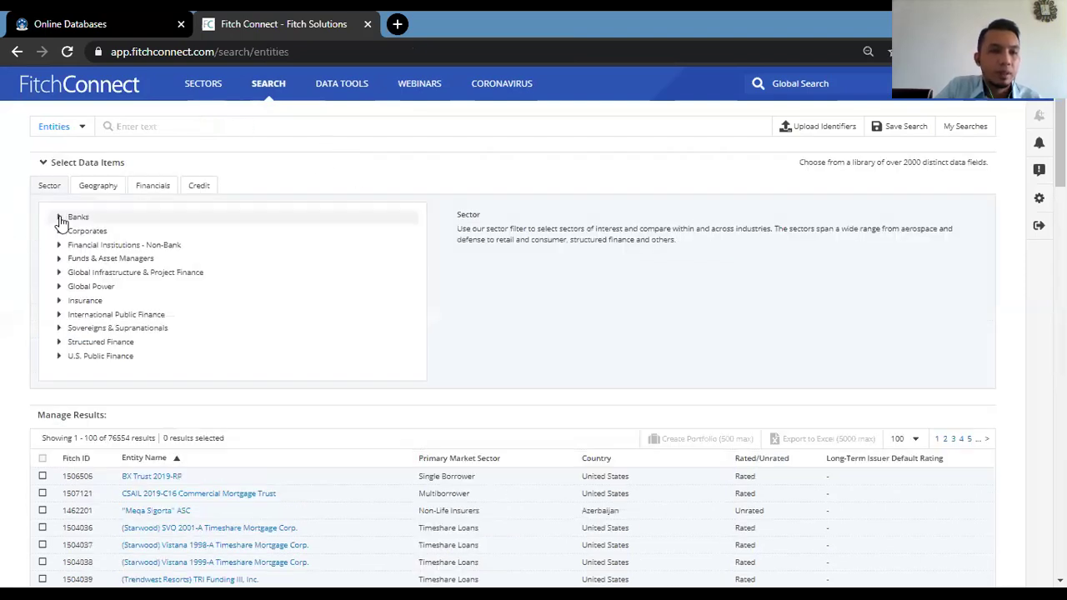
click(59, 217)
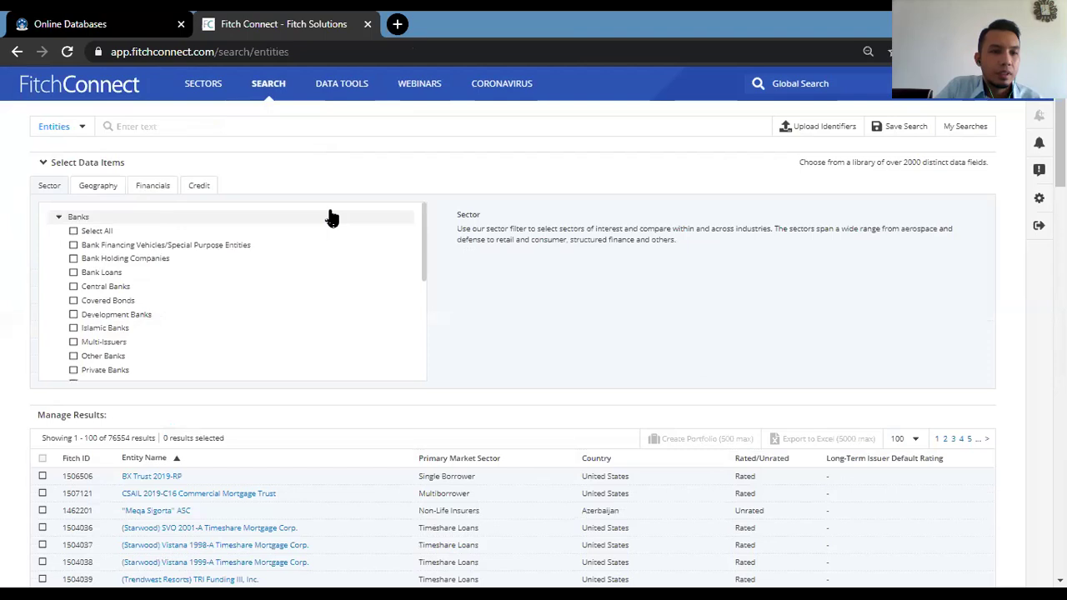
click(158, 334)
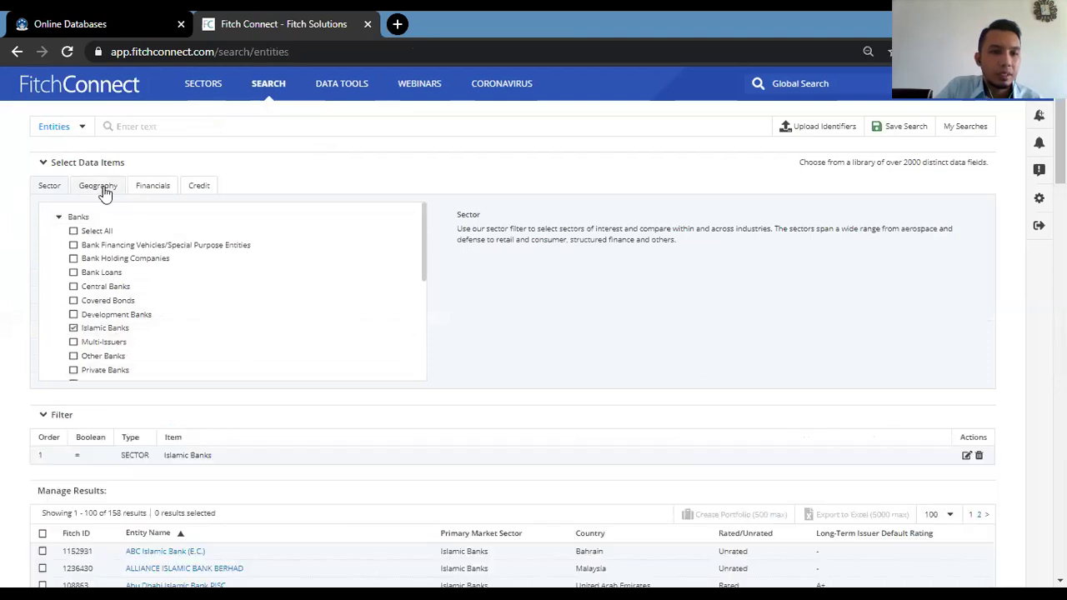
Add Bahrain and Qatar to the entity search as geography criteria.
click(102, 189)
click(138, 127)
text(bahrain)
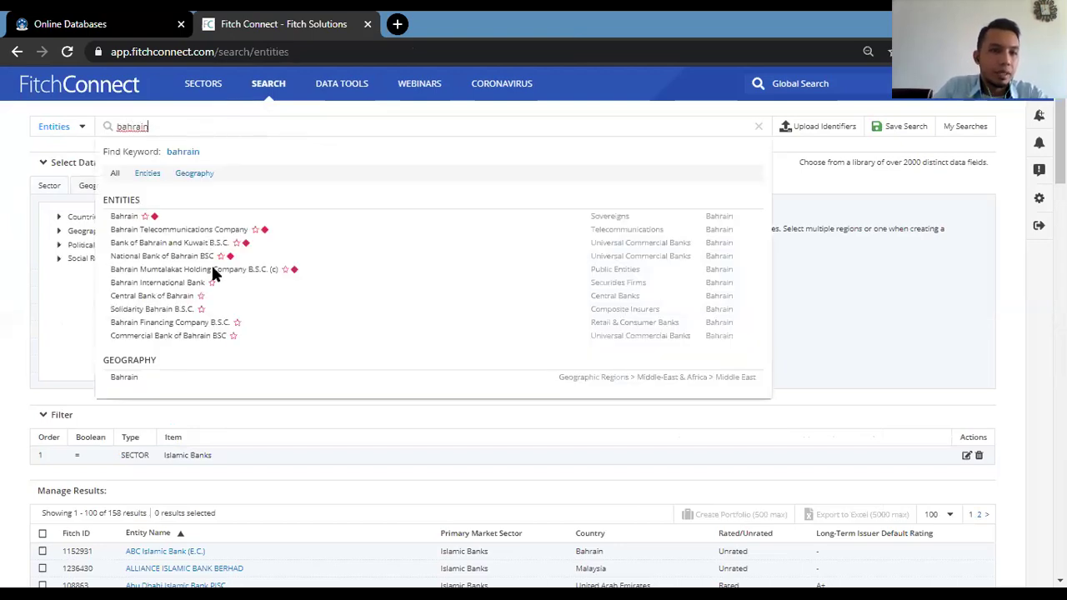
click(125, 379)
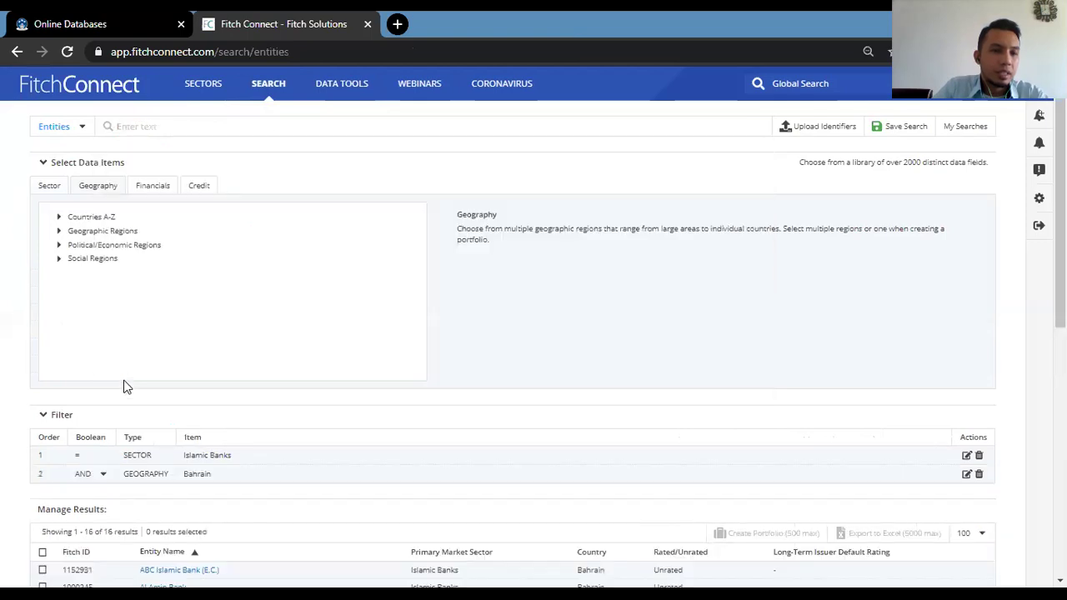
click(148, 125)
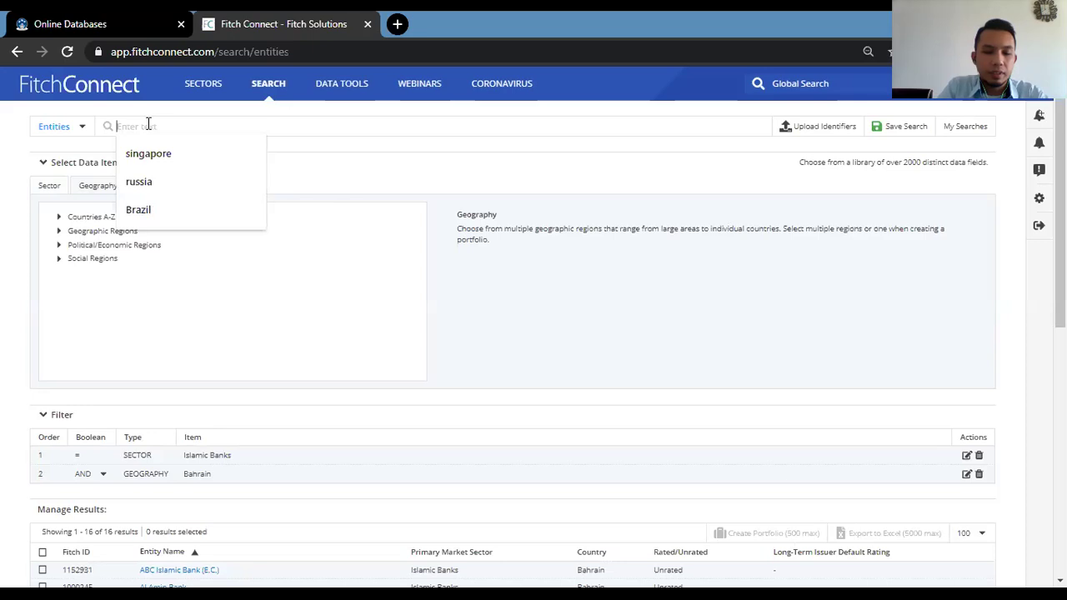
text(qatar)
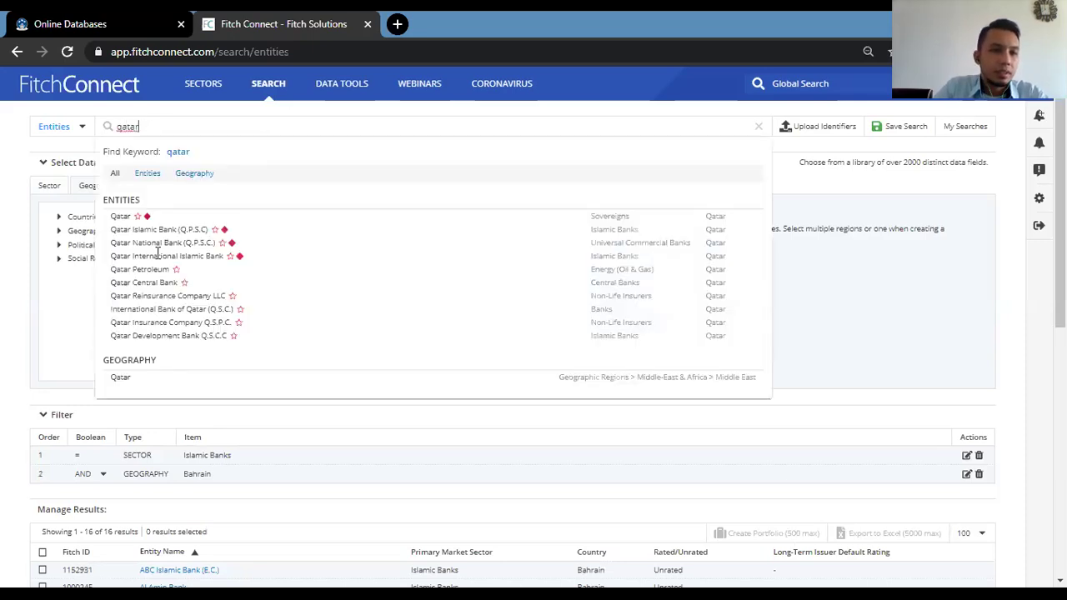
click(127, 376)
Add the United Arab Emirates to the geography filter.
click(186, 130)
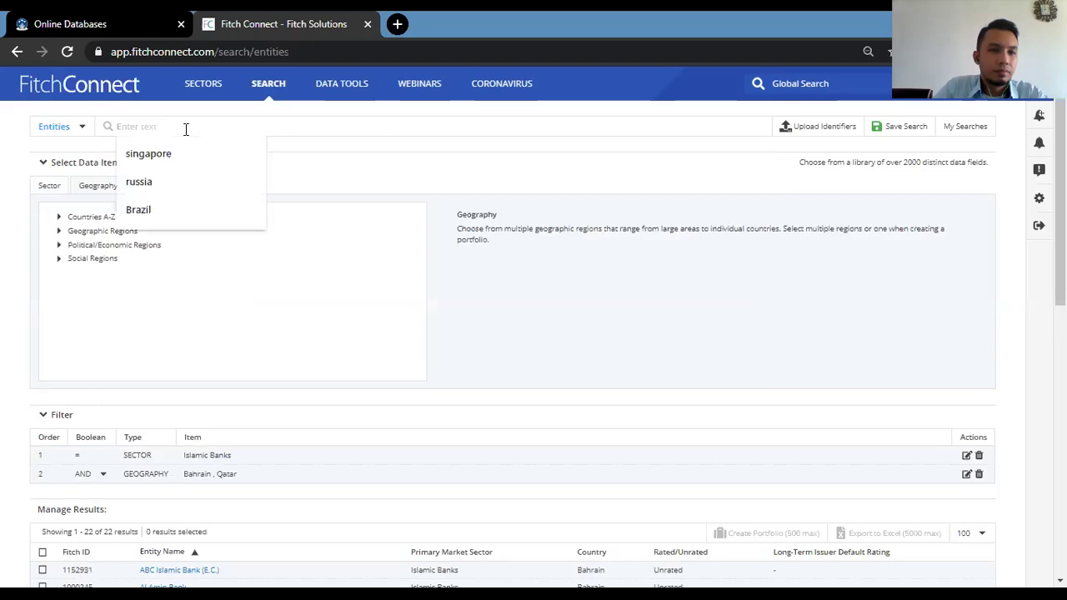
text(unite)
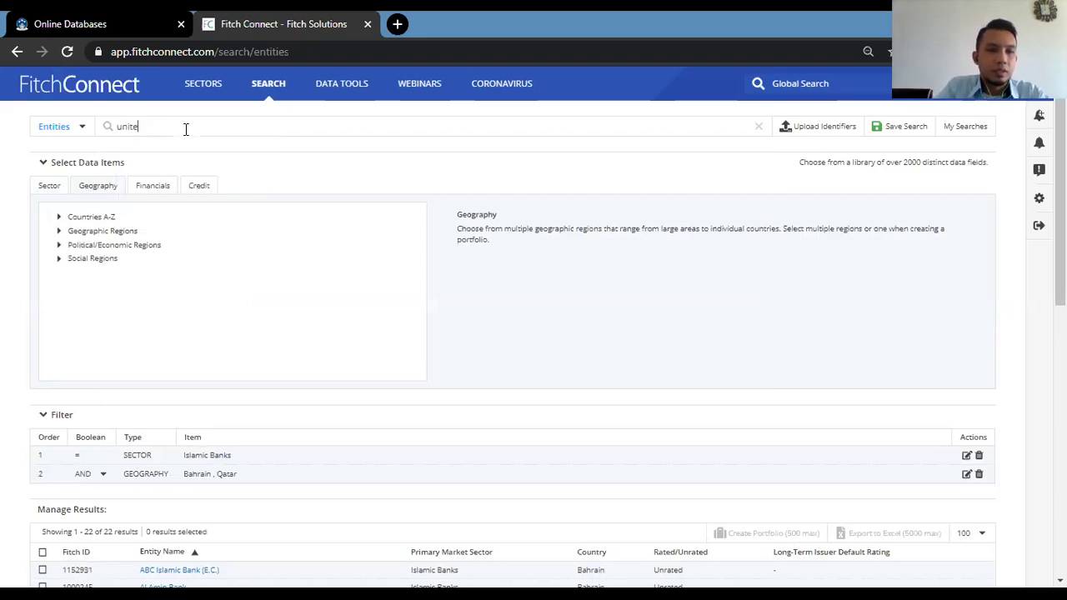
text(d arab)
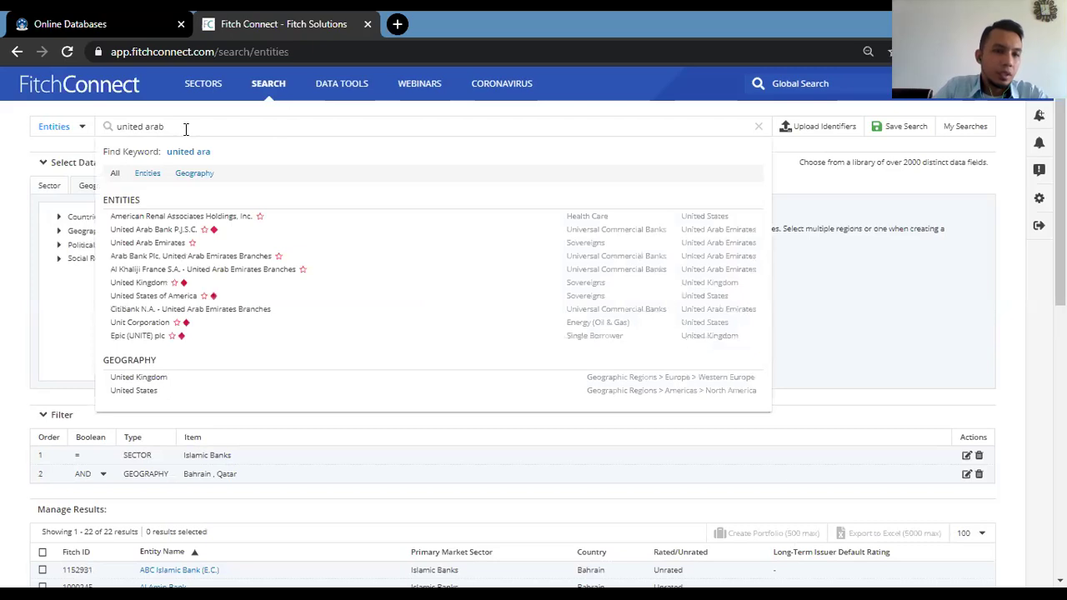
click(175, 376)
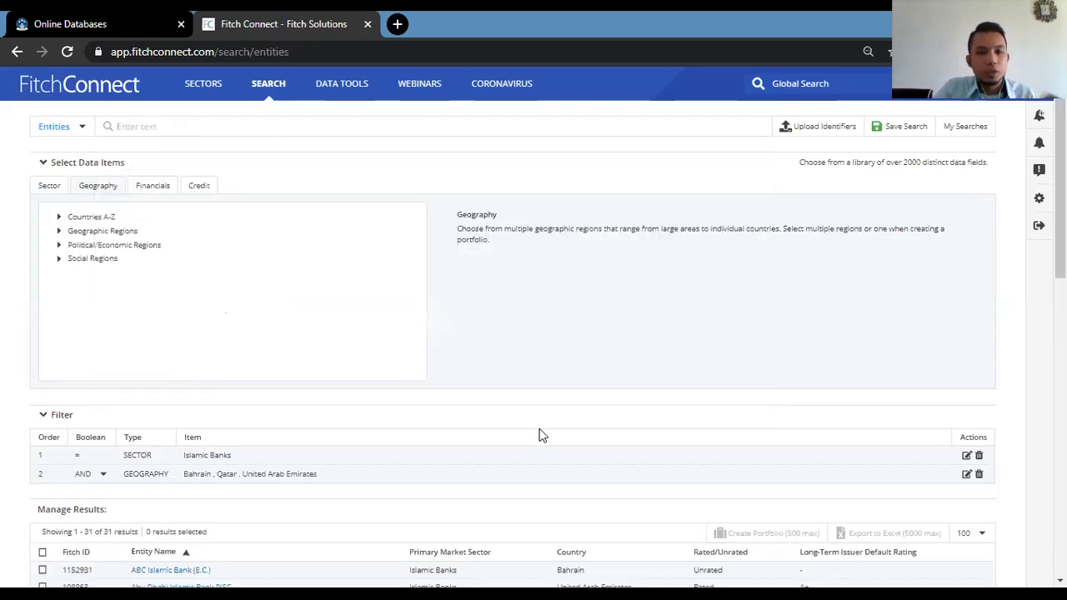
Select all the Islamic banks in the filtered results and begin adding them to a portfolio.
scroll(538, 428, down, 2)
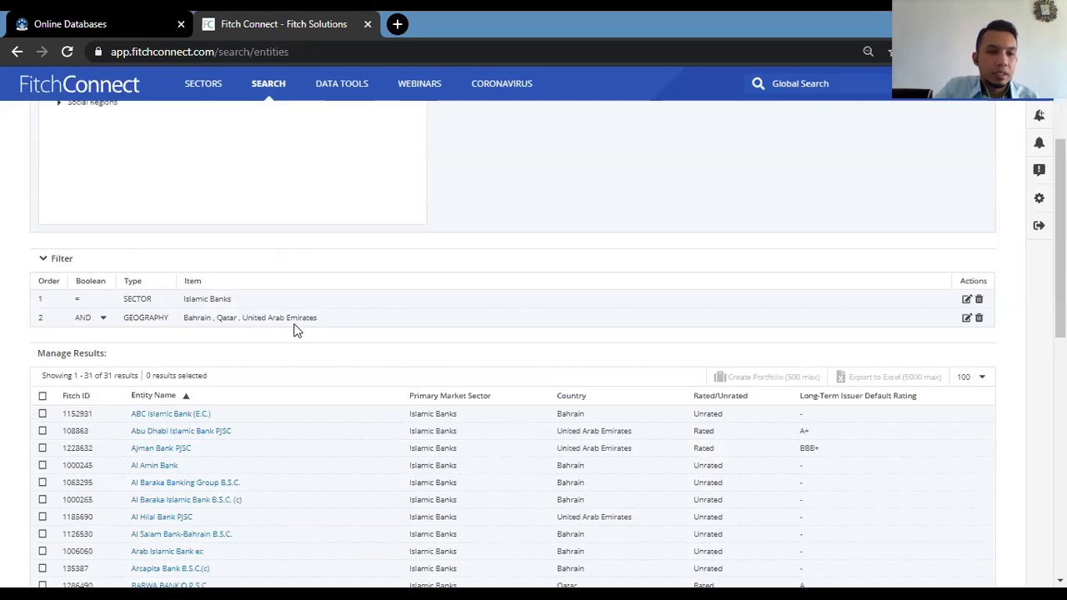
scroll(230, 300, down, 2)
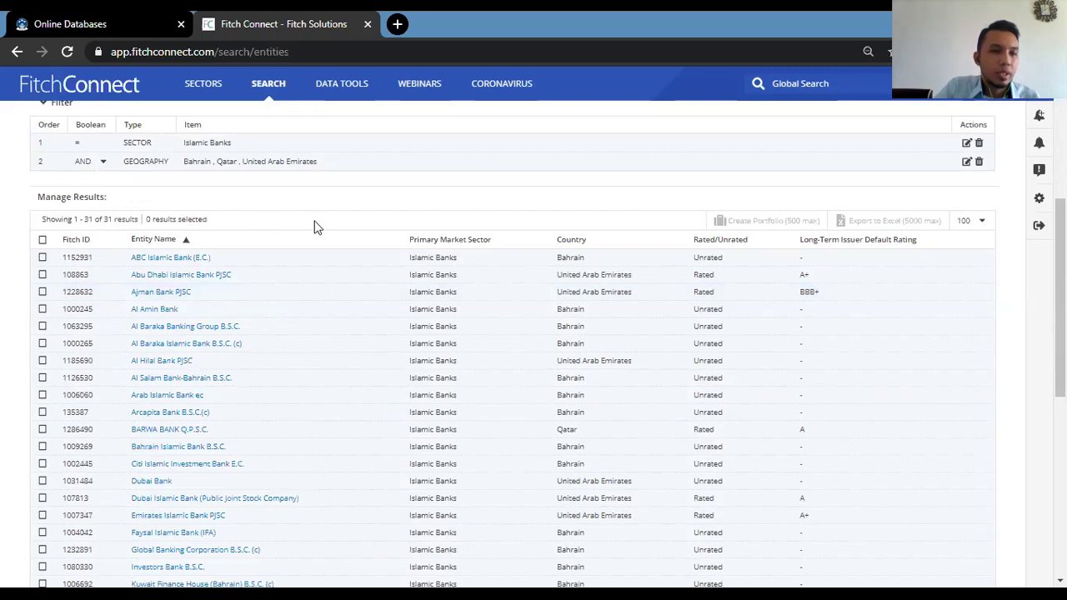
click(40, 241)
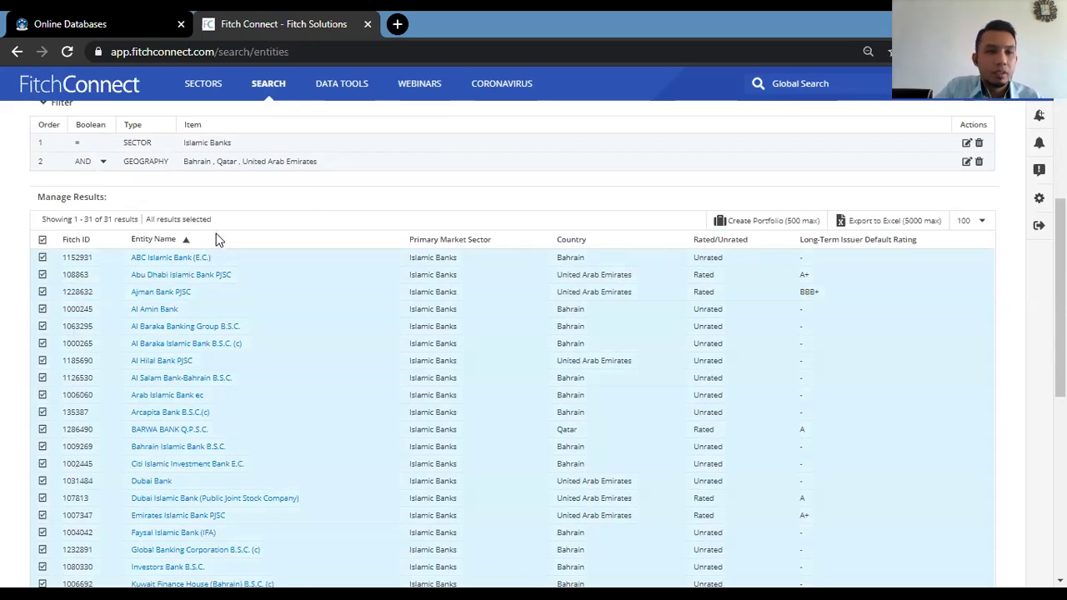
click(750, 224)
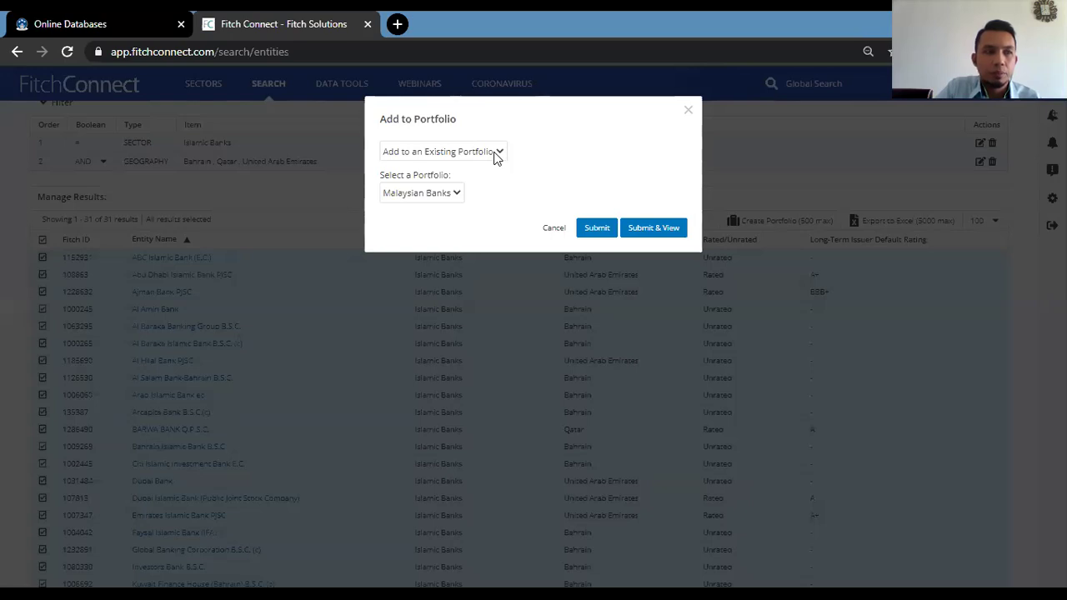
Create a new portfolio named IB_QatarBahrainUAE from the selected Islamic banks, submit it and view it.
click(658, 233)
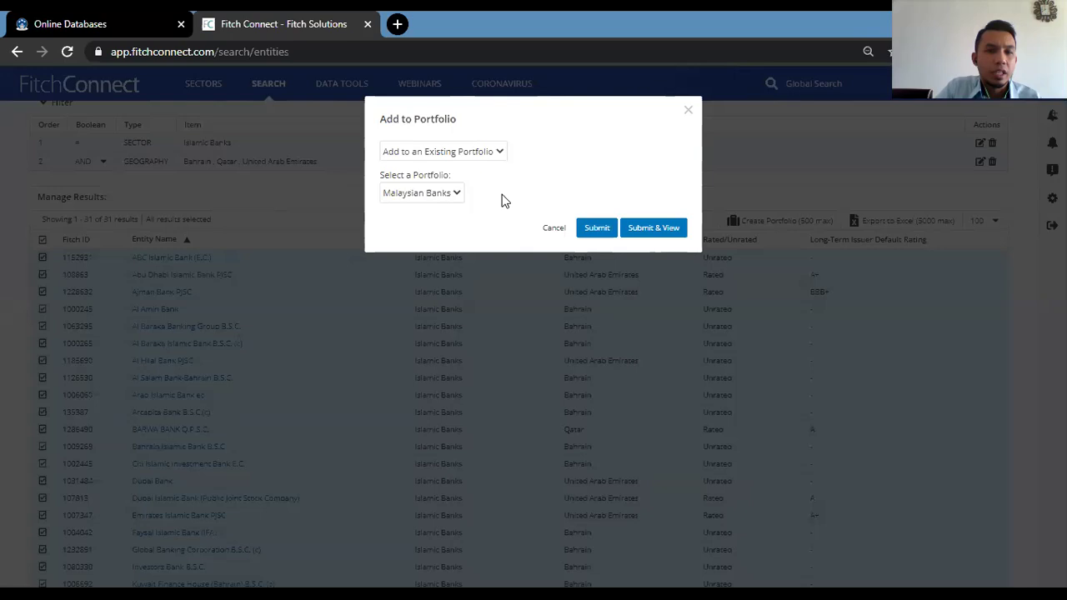
click(498, 156)
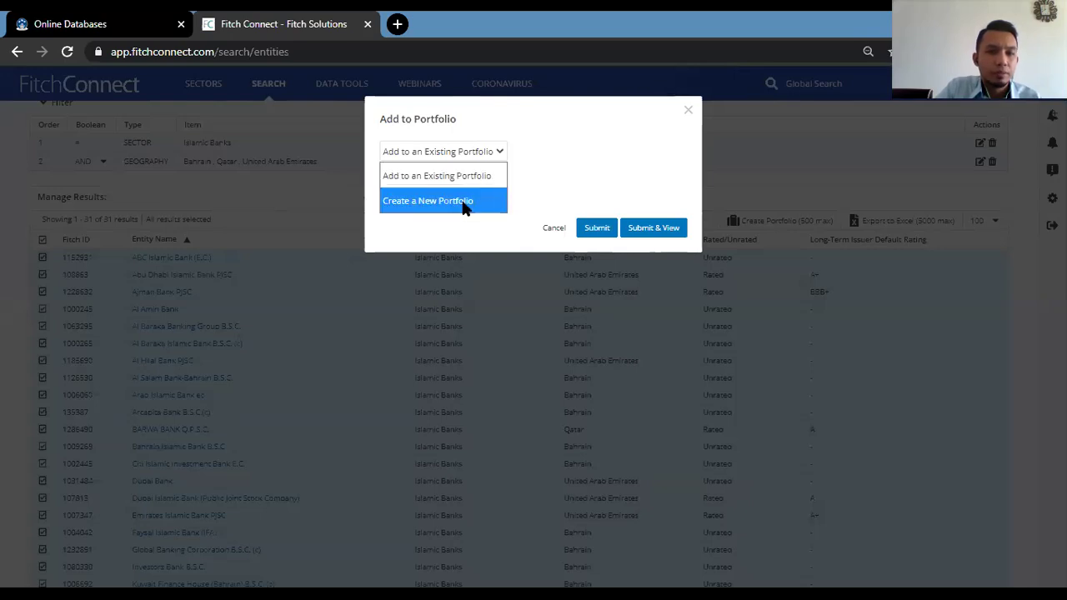
click(465, 201)
click(463, 198)
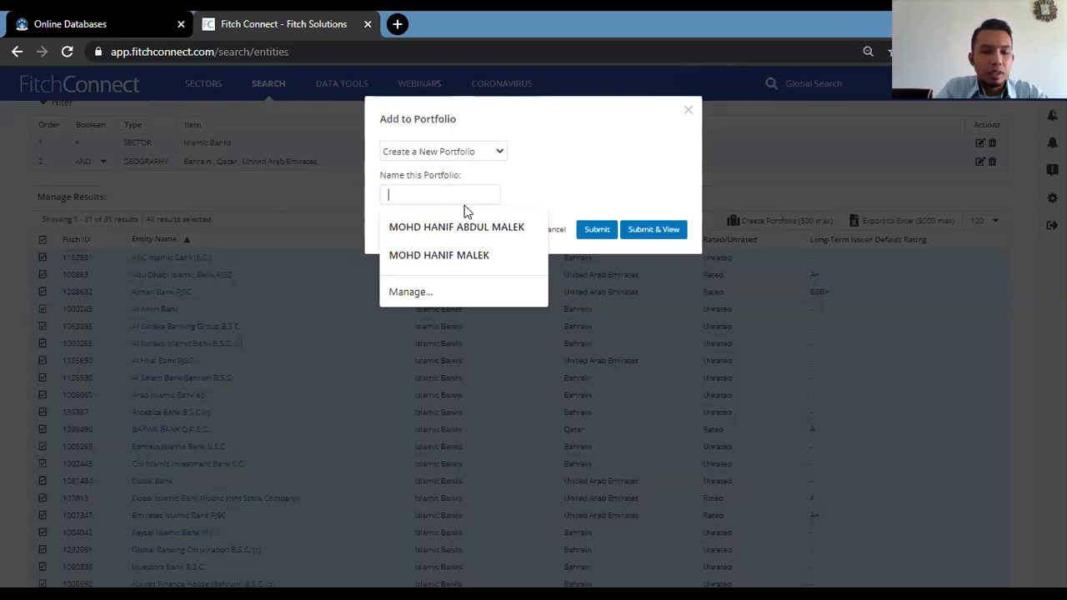
text(I)
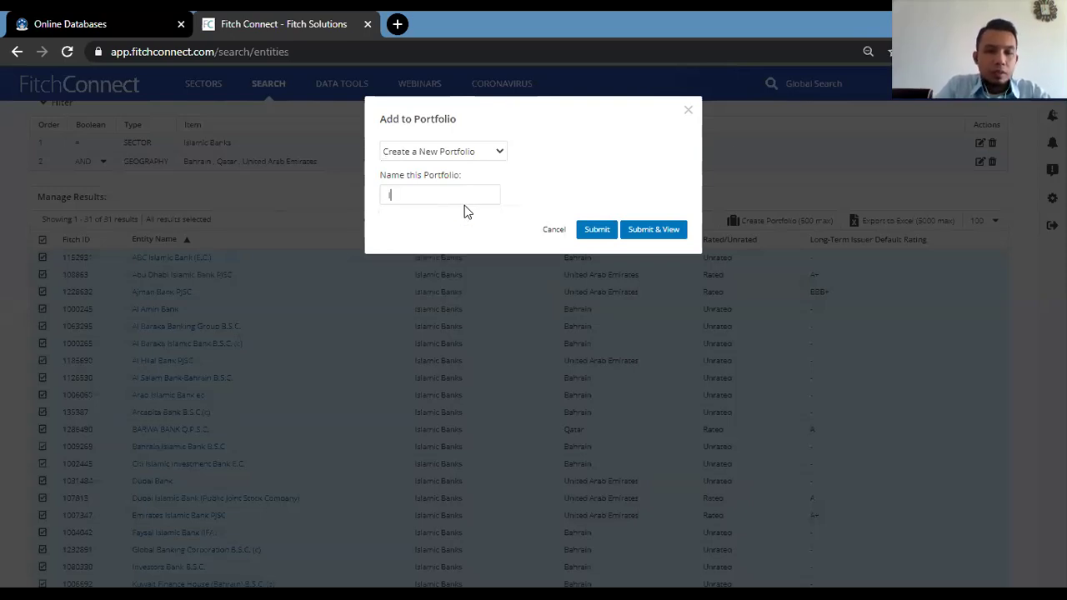
text(B_)
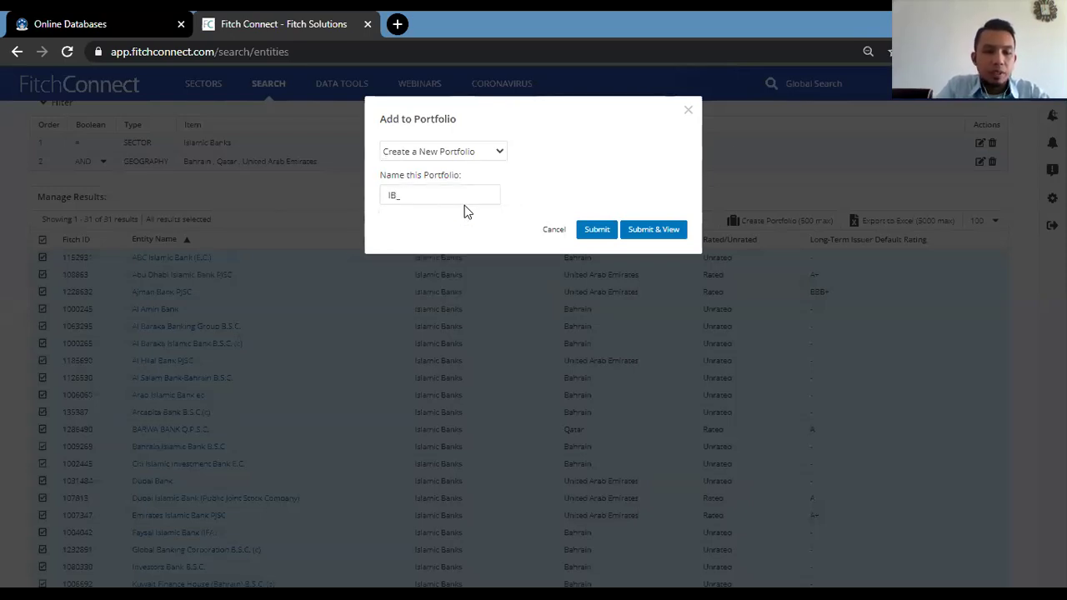
text(Qatar)
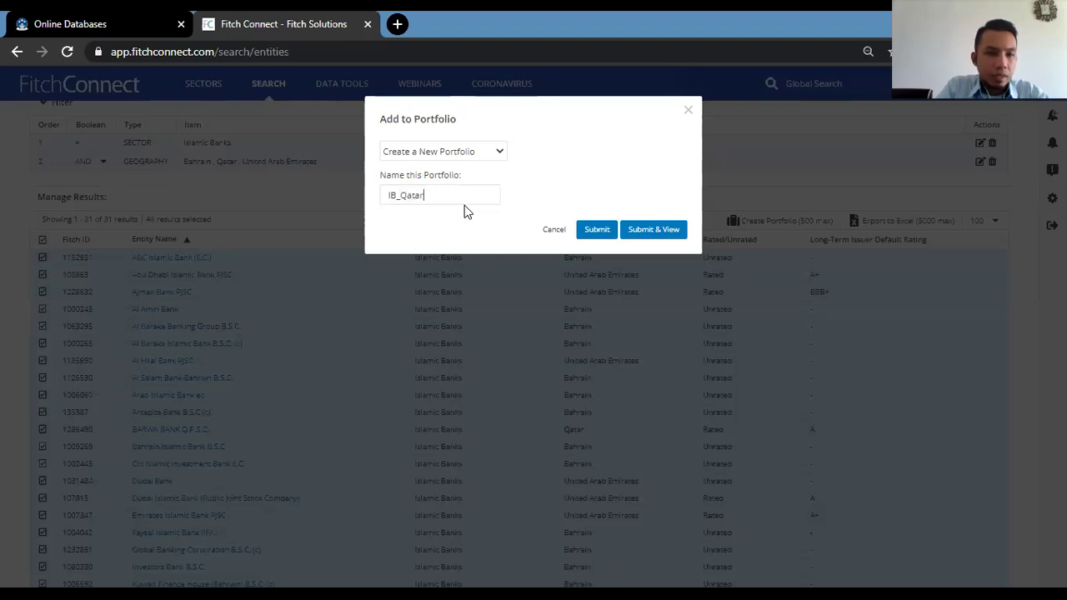
text(BahrainUAE)
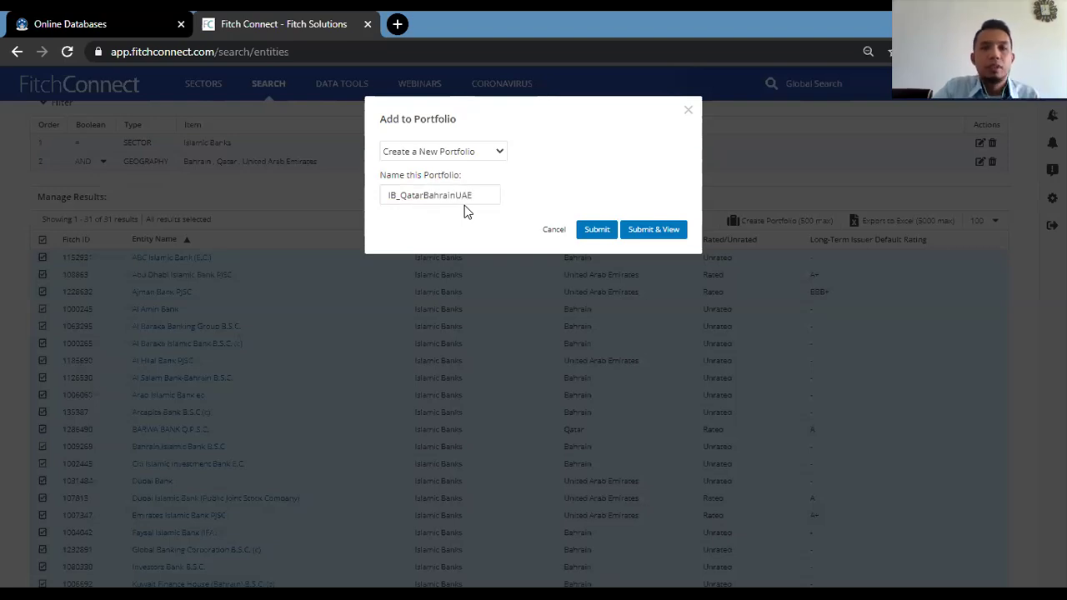
click(654, 230)
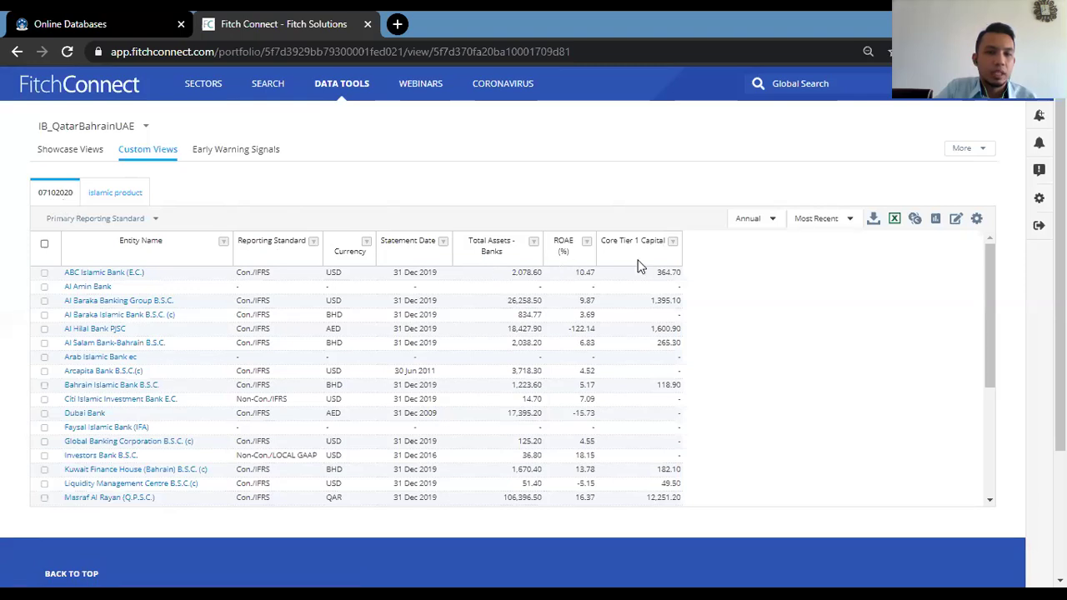
Convert the figures in the IB_QatarBahrainUAE portfolio view to USD - US Dollar.
scroll(560, 200, down, 2)
scroll(560, 200, up, 2)
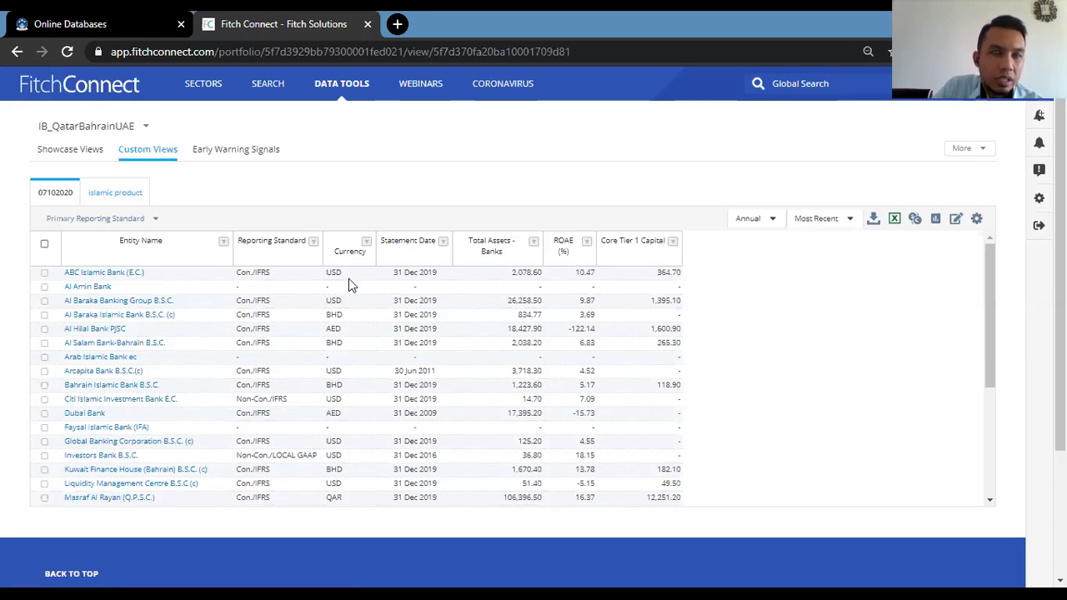
scroll(349, 284, down, 3)
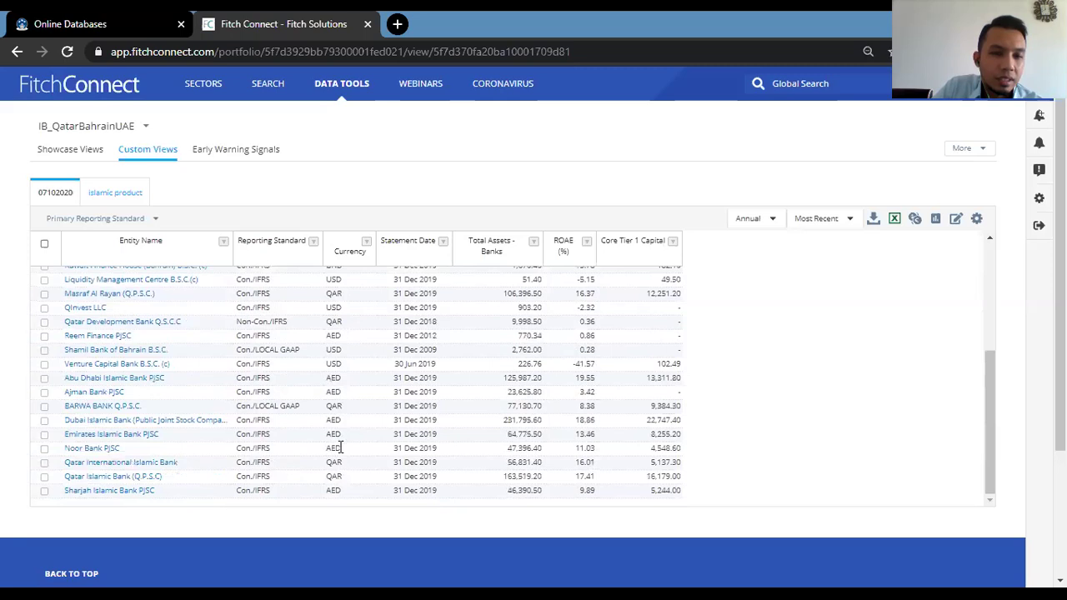
scroll(343, 330, down, 2)
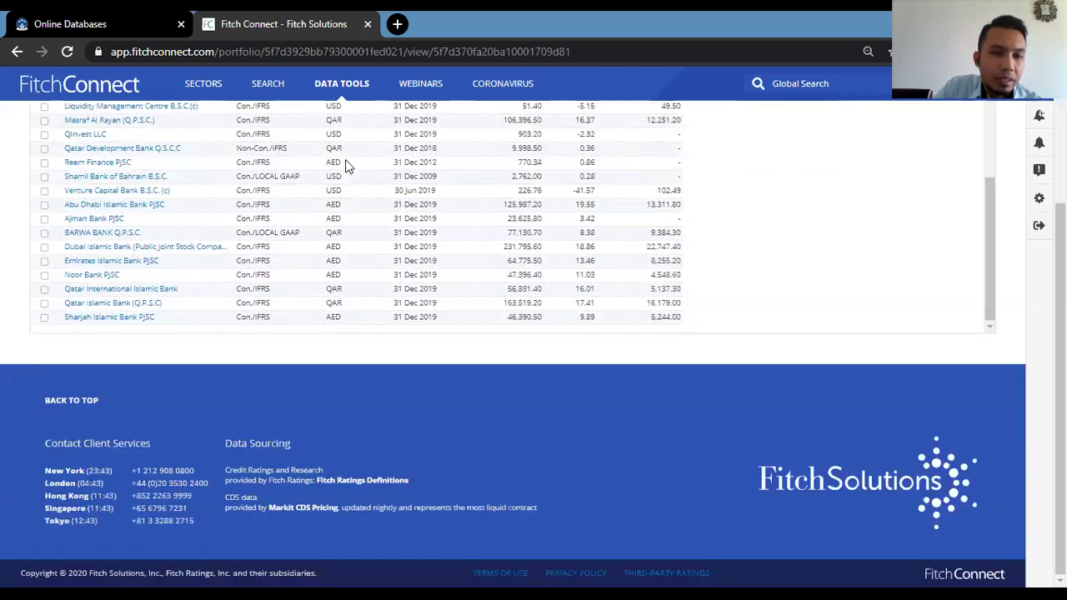
scroll(348, 169, up, 3)
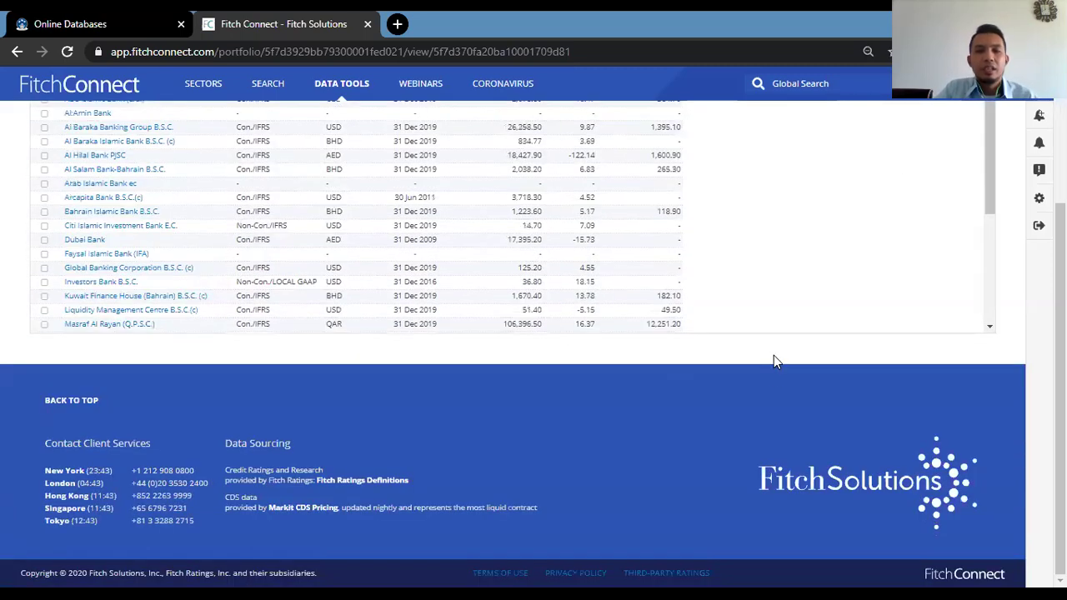
scroll(773, 361, up, 2)
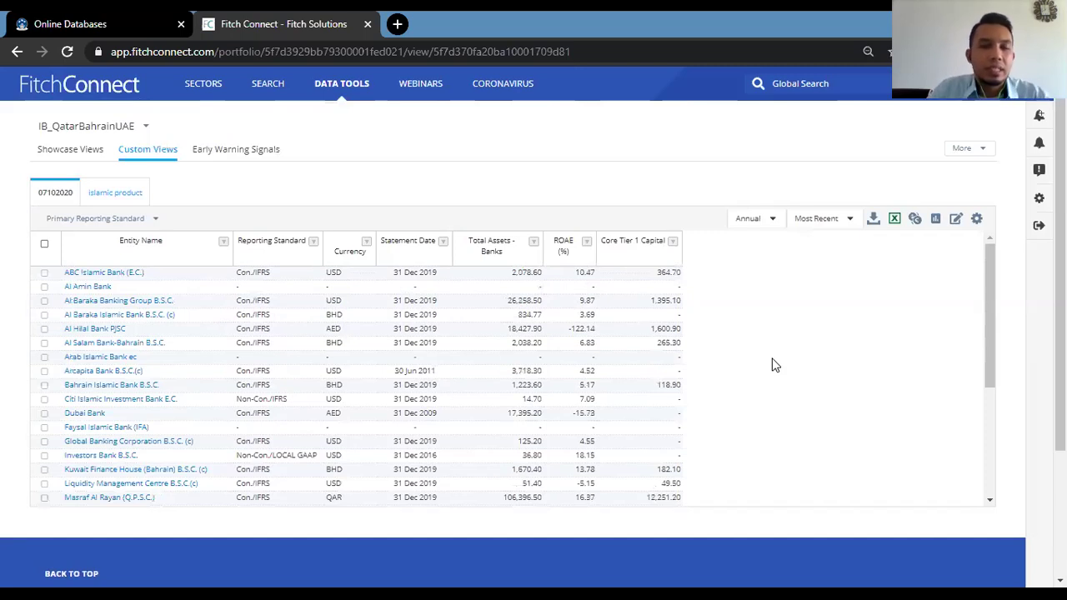
click(917, 225)
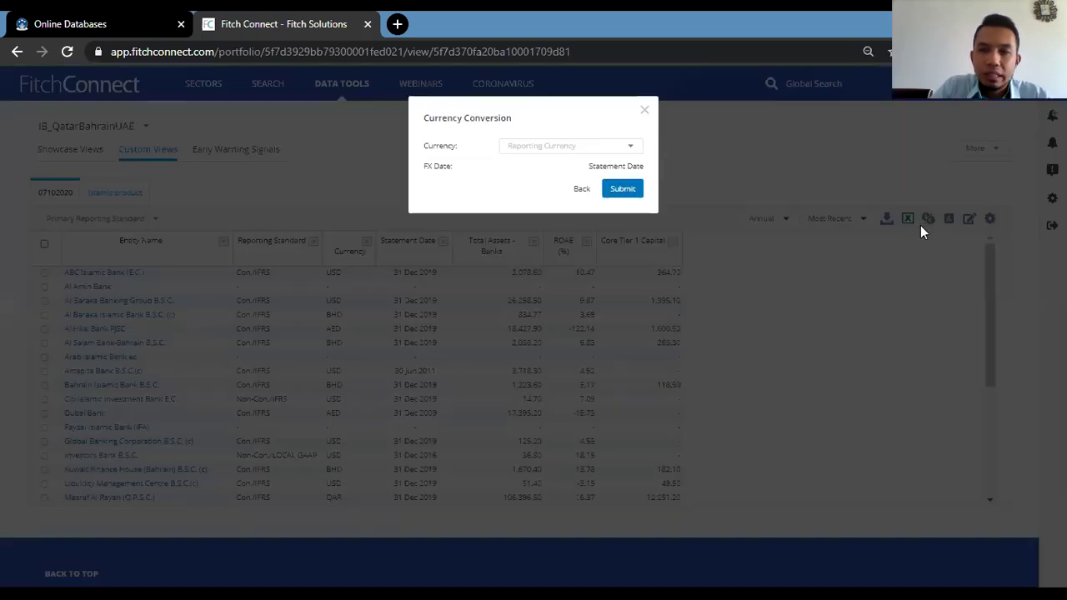
click(629, 150)
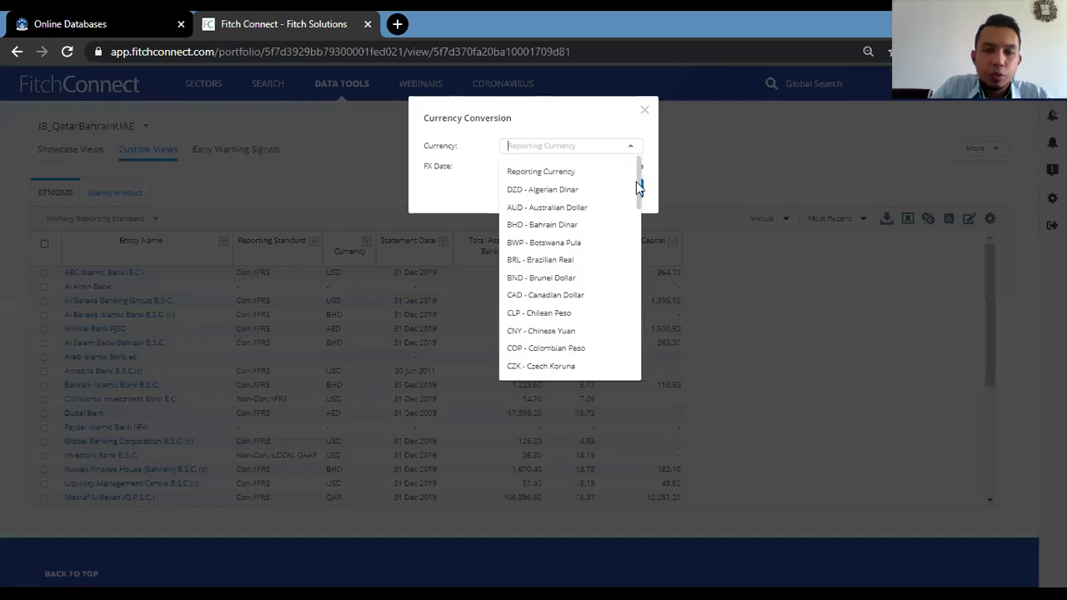
scroll(635, 209, down, 2)
scroll(633, 222, down, 8)
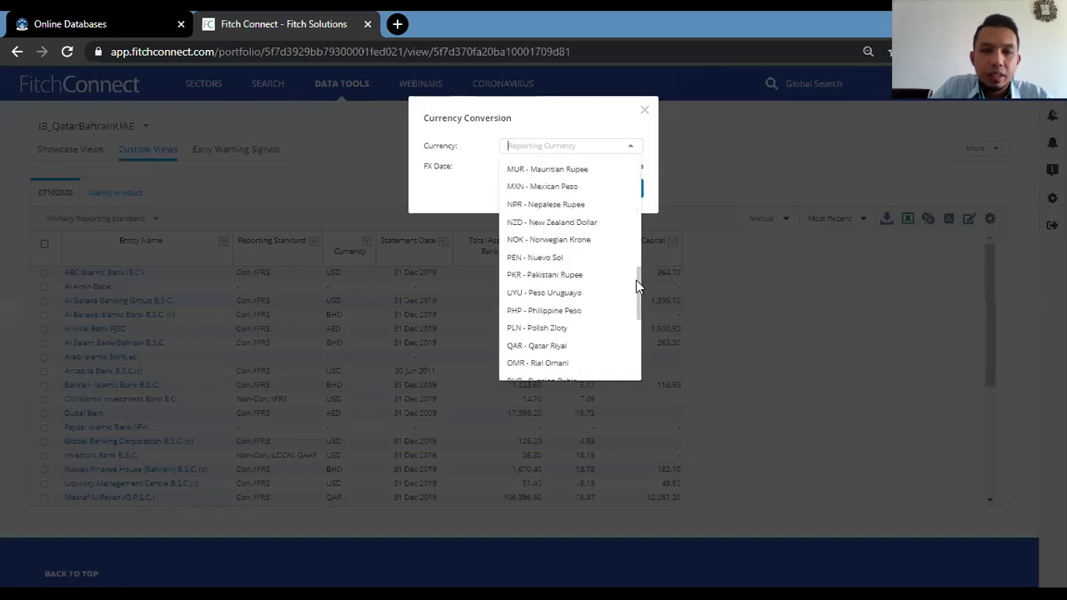
scroll(637, 330, down, 3)
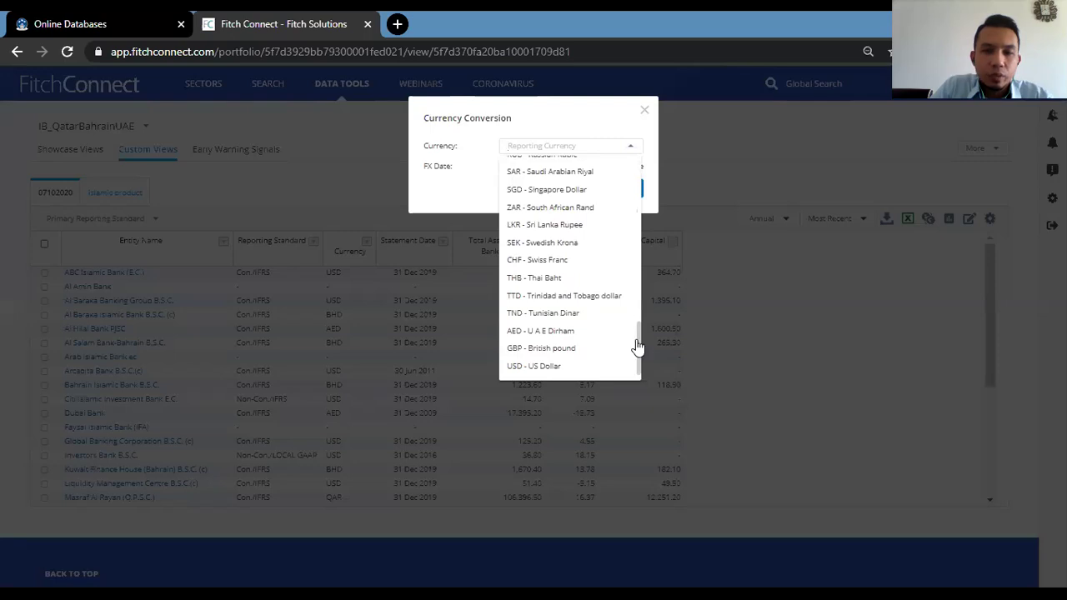
click(543, 367)
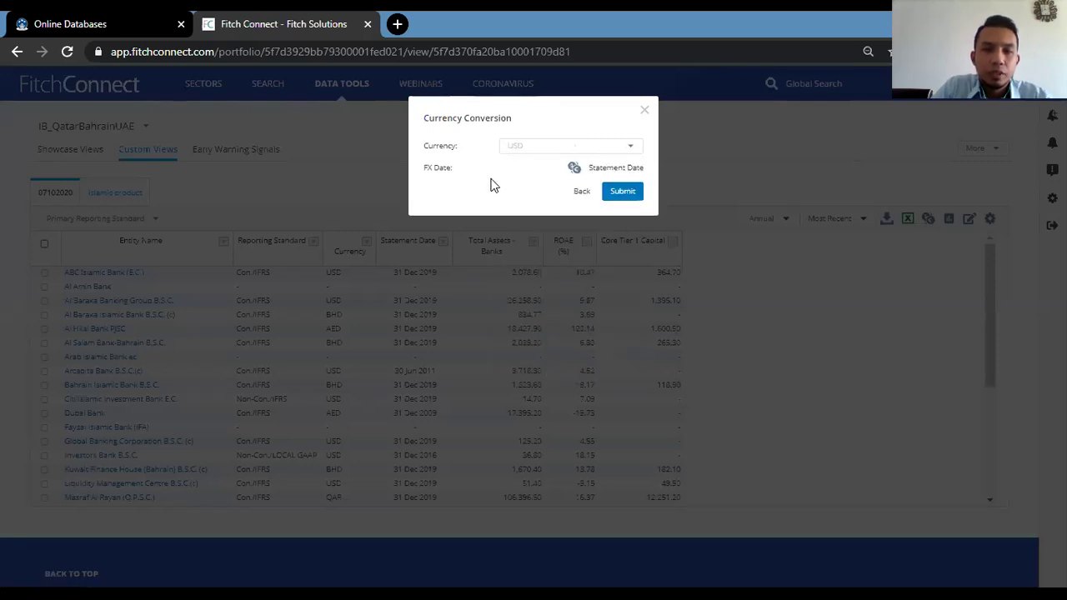
click(621, 192)
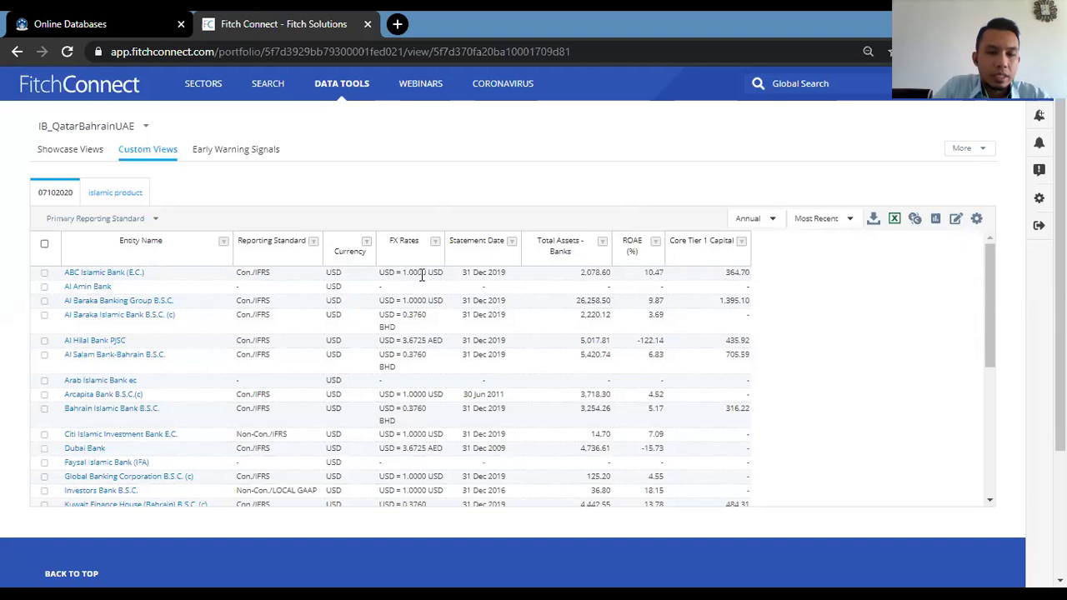
Export the portfolio to Excel for the annual periods CY 2015, CY 2014, CY 2013, CY 2012 and CY 2011.
scroll(414, 407, down, 2)
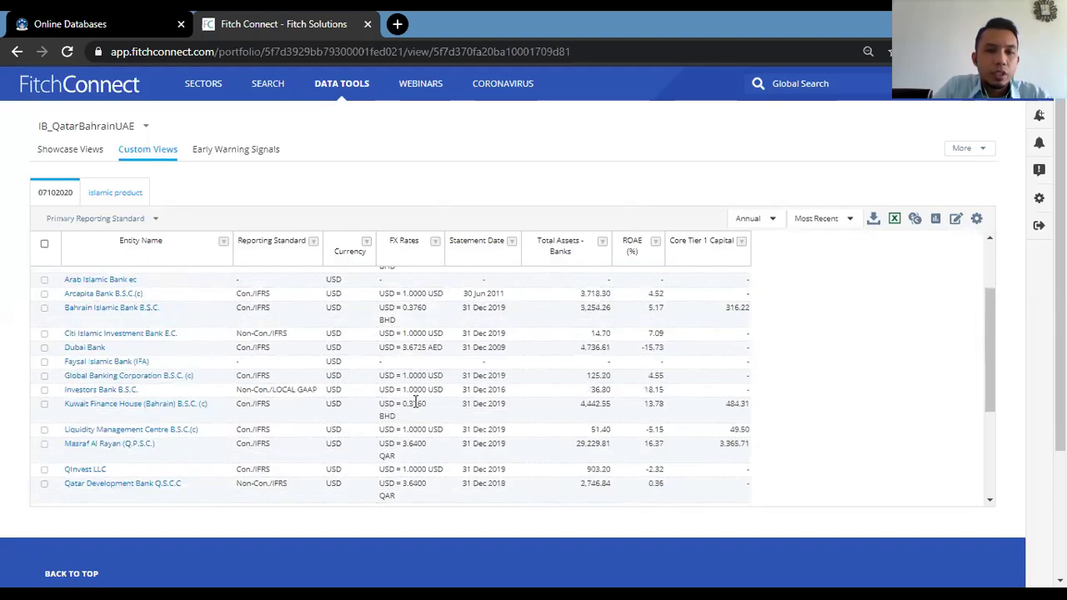
scroll(414, 408, up, 2)
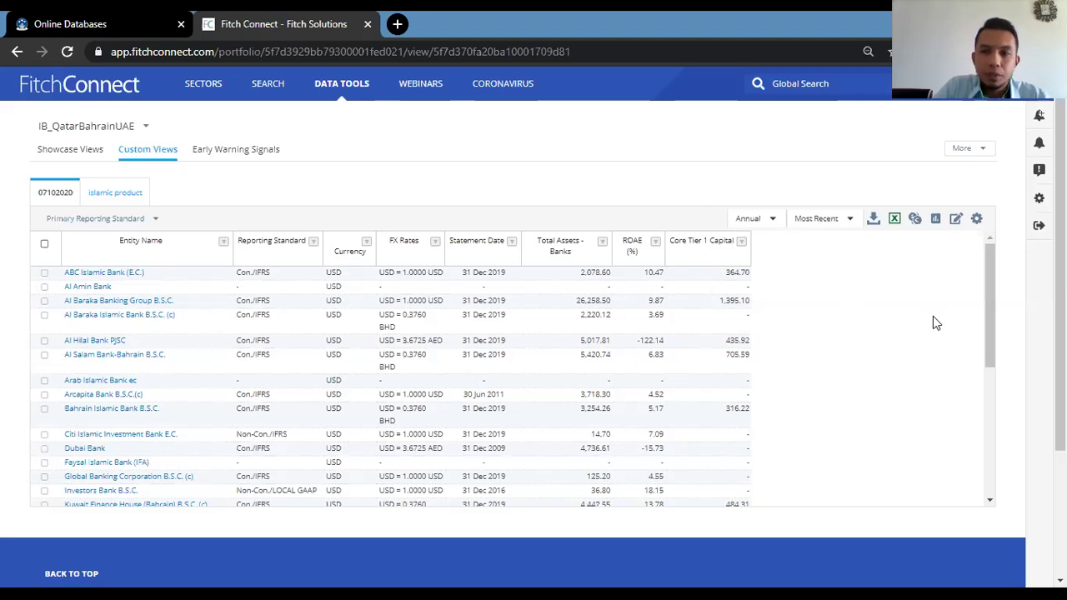
click(874, 221)
click(294, 230)
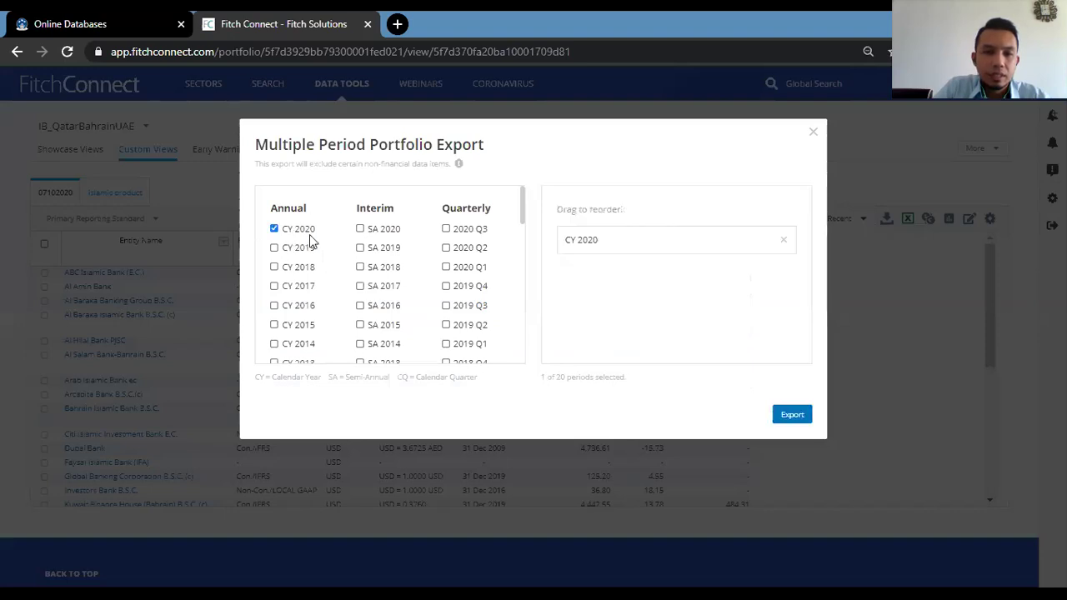
click(309, 232)
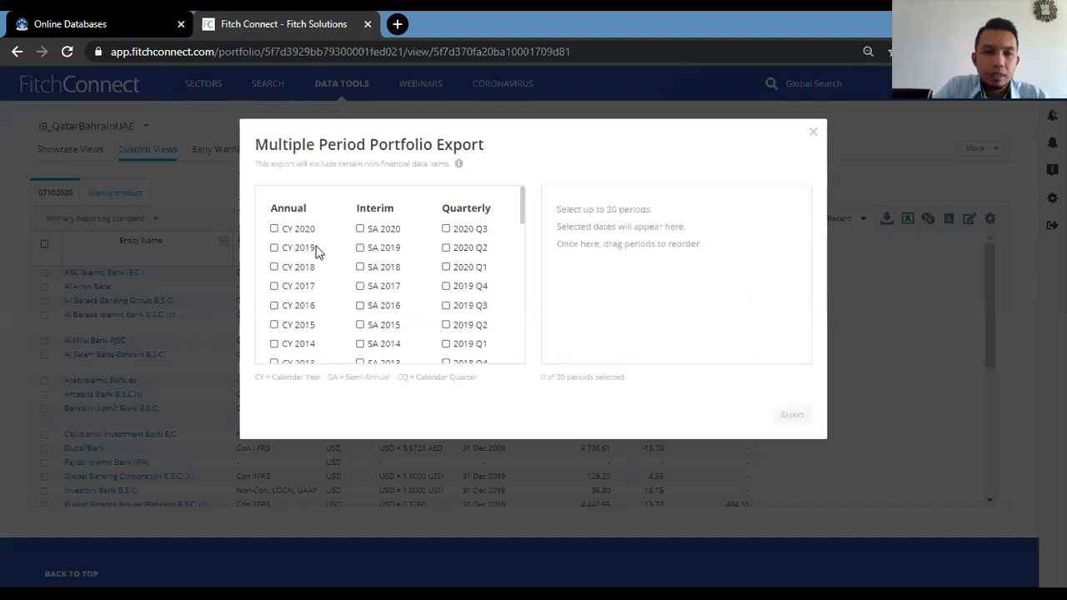
click(310, 326)
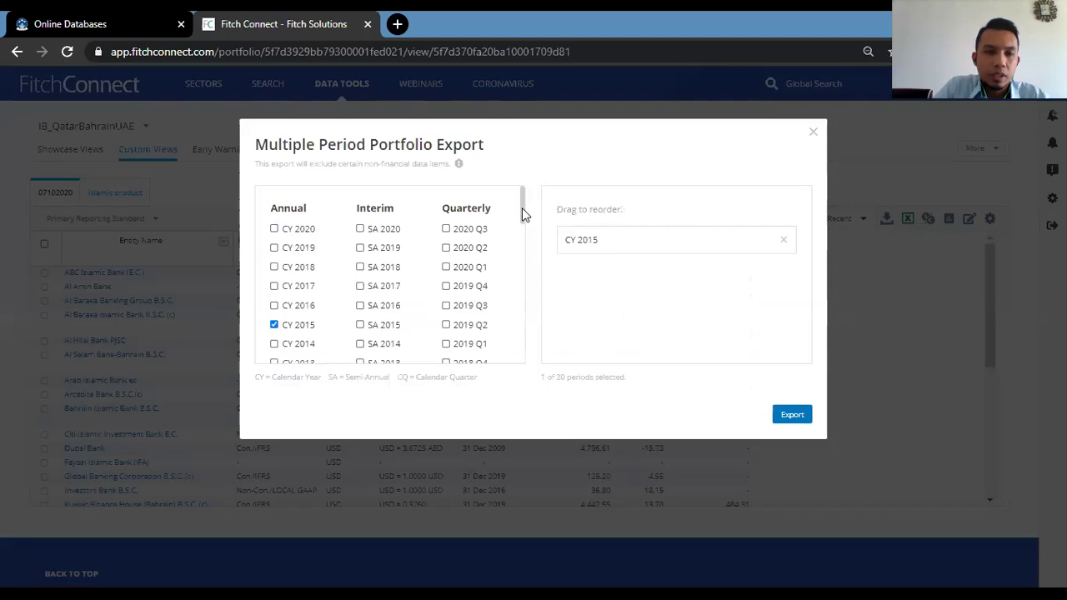
scroll(520, 215, down, 1)
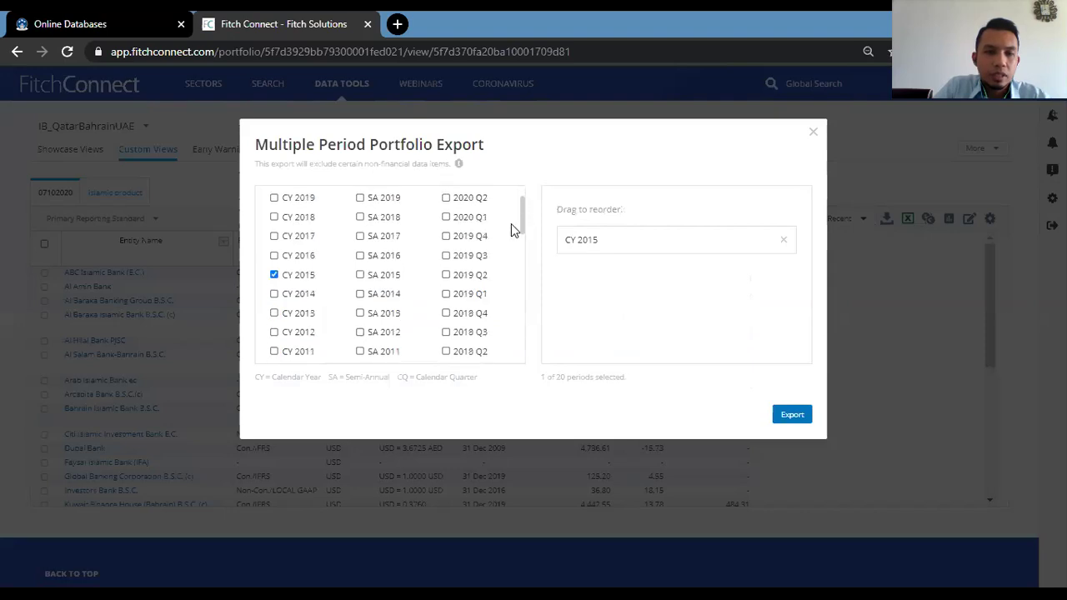
click(305, 296)
click(309, 315)
click(325, 333)
click(314, 352)
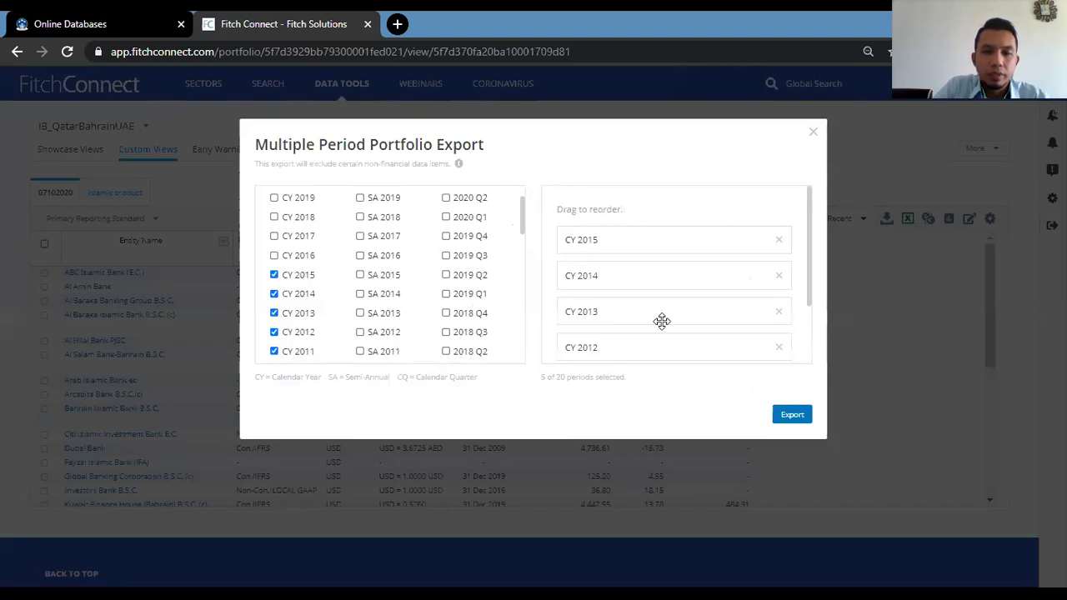
click(796, 416)
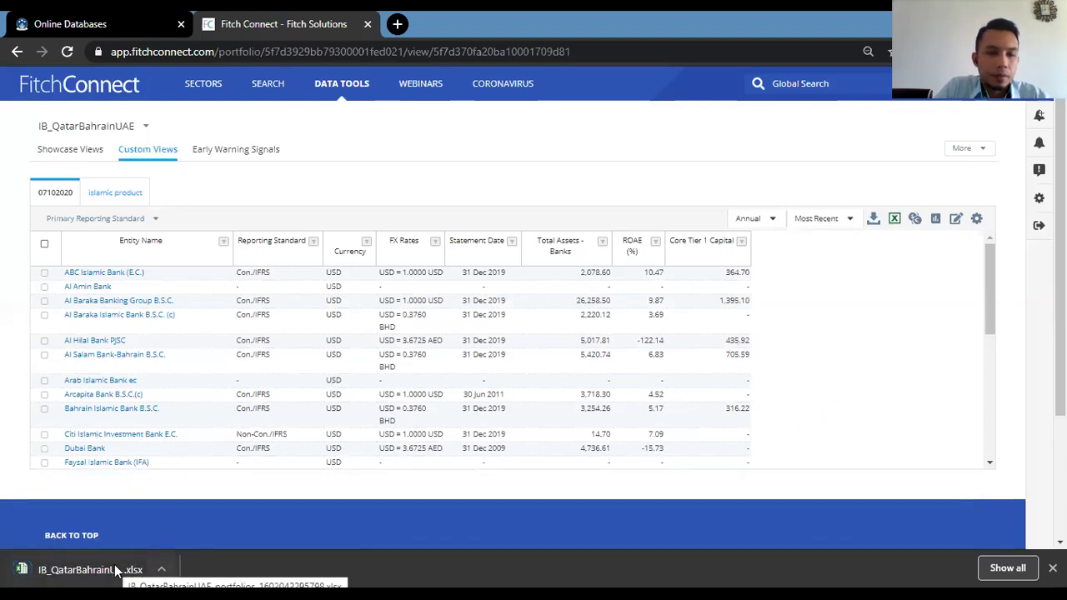
Open the exported IB_QatarBahrainUAE workbook in Excel and go from the Disclaimer sheet to the 07102020 sheet.
click(90, 571)
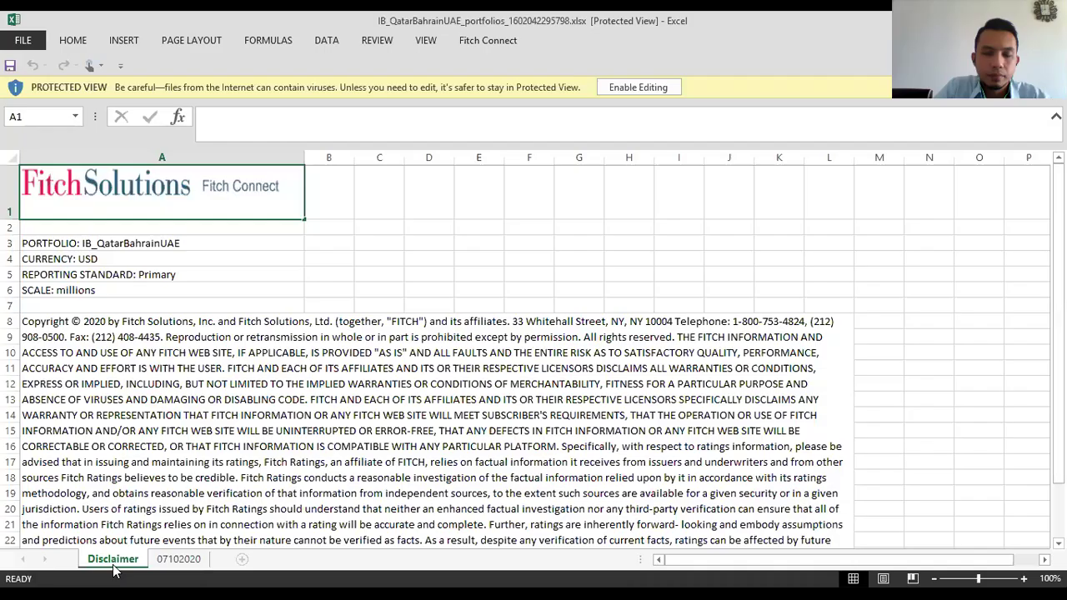
click(449, 360)
scroll(427, 267, down, 1)
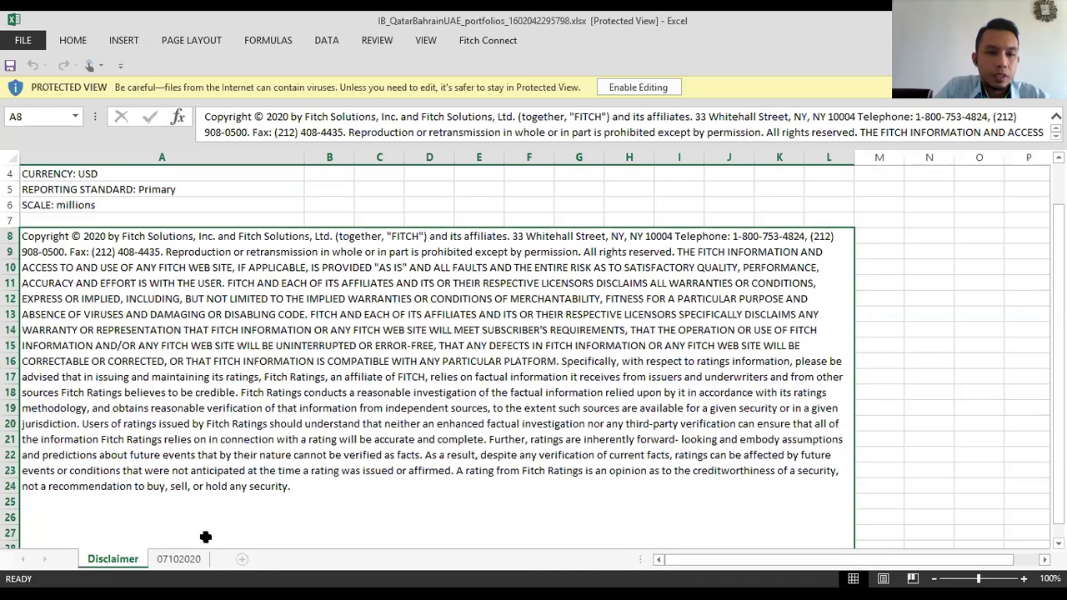
click(178, 559)
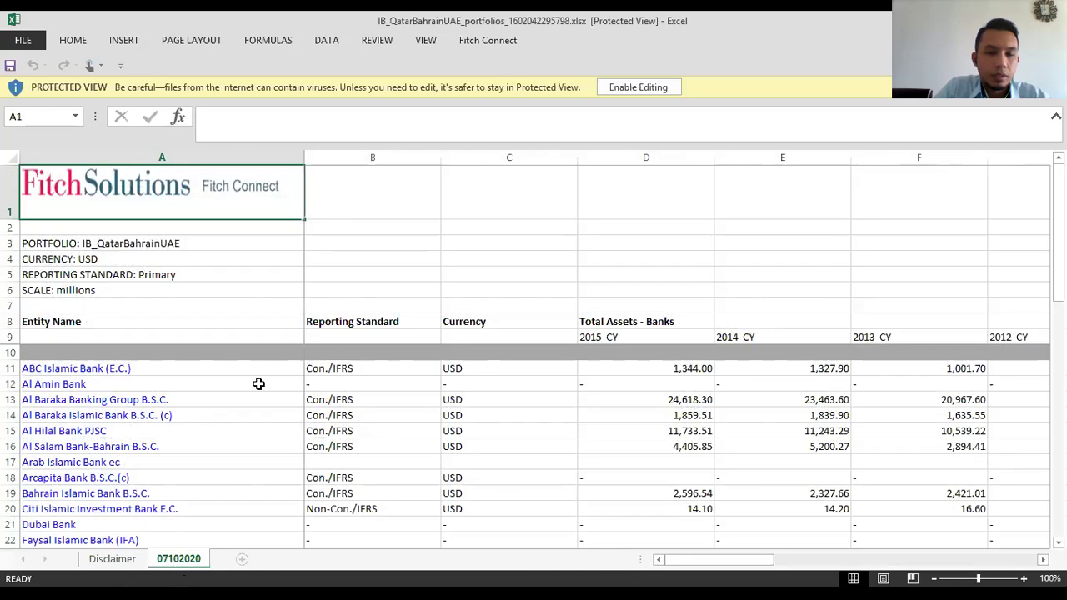
Examine the portfolio details and the yearly total assets of the banks on the 07102020 sheet at 80% zoom.
click(333, 259)
scroll(370, 316, down, 2)
scroll(369, 321, up, 2)
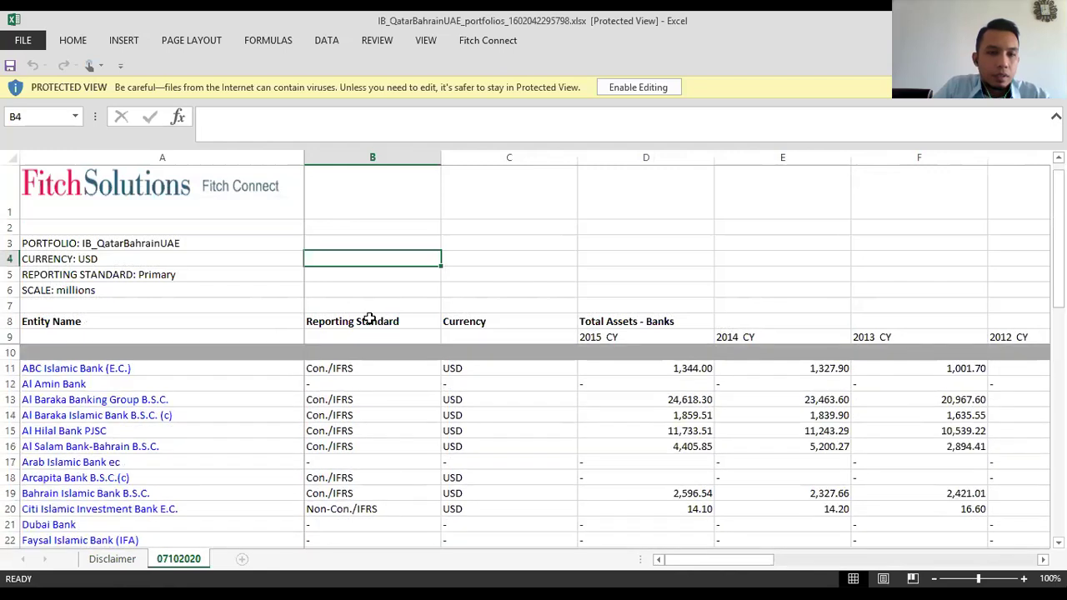
click(125, 243)
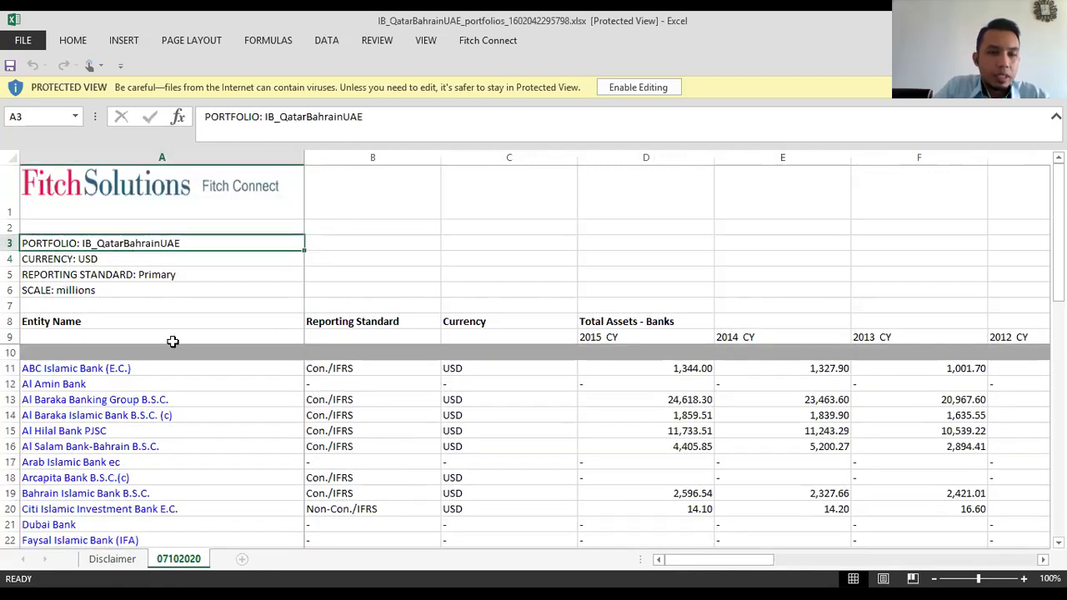
scroll(653, 423, down, 2)
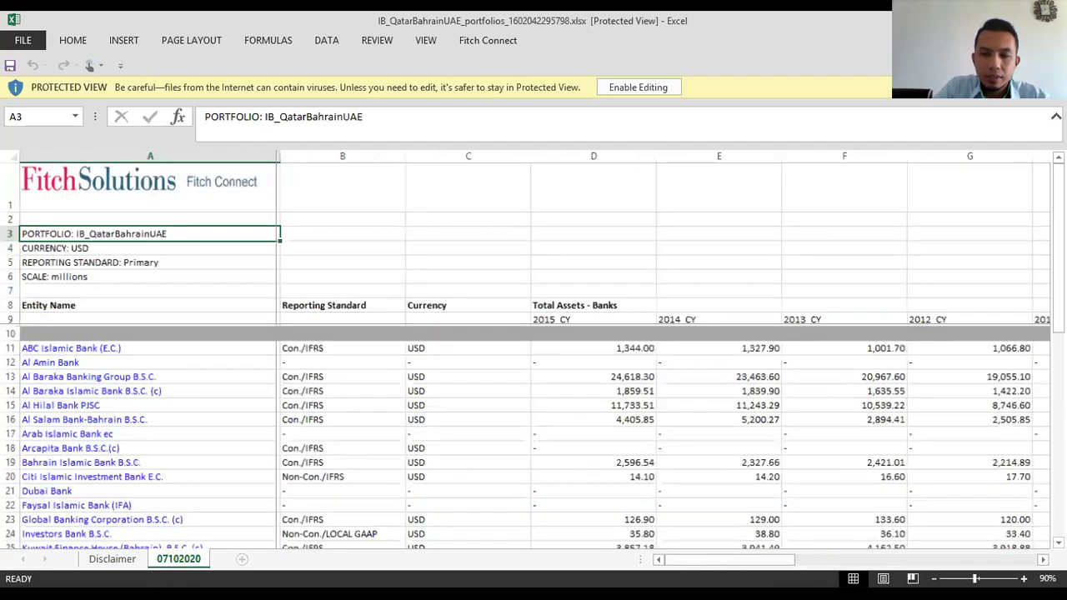
click(653, 423)
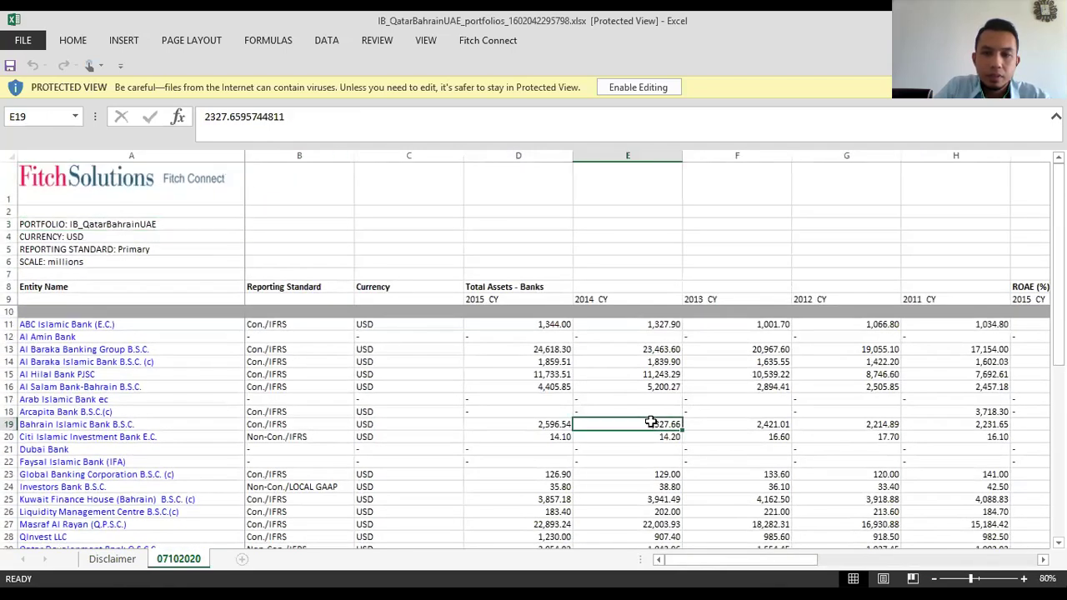
click(686, 413)
scroll(697, 440, down, 2)
scroll(773, 500, up, 2)
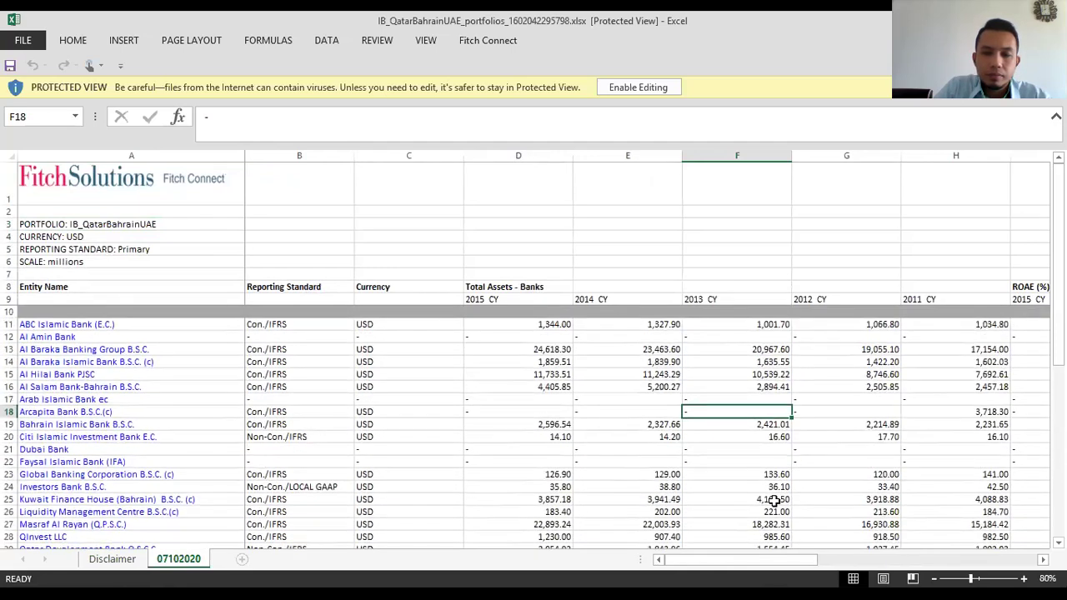
Examine the remaining banks on the 07102020 sheet, down to the end of the entity list.
key(Home)
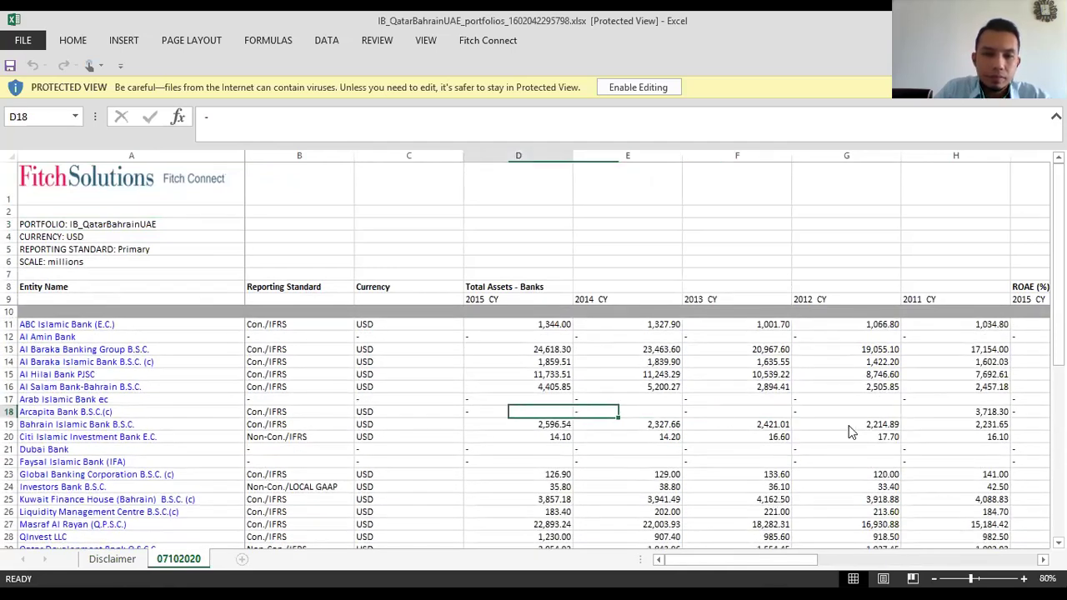
key(Right)
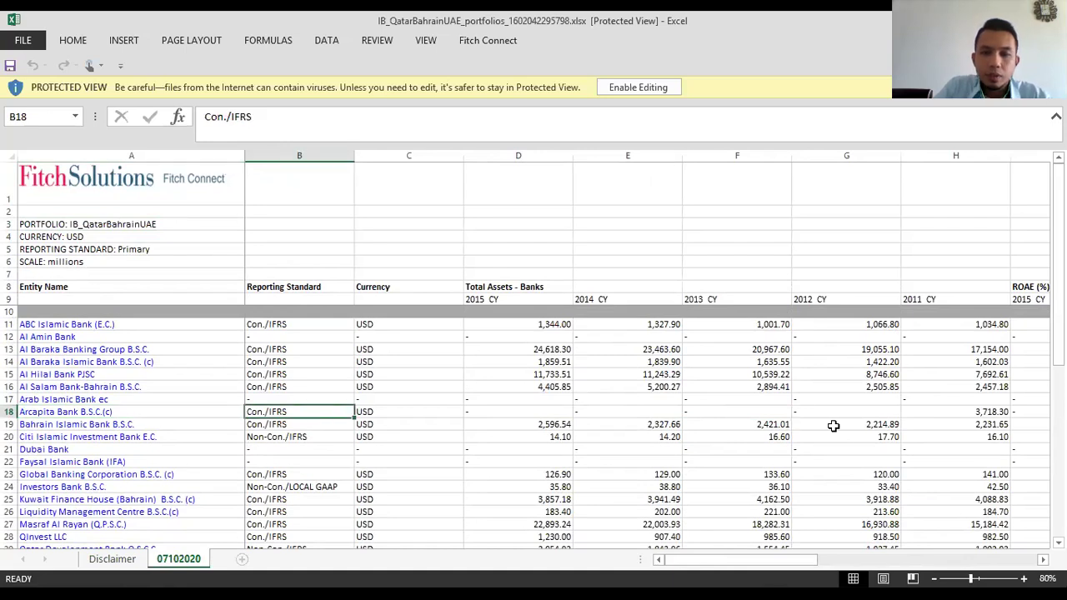
scroll(813, 409, down, 1)
scroll(813, 409, down, 1)
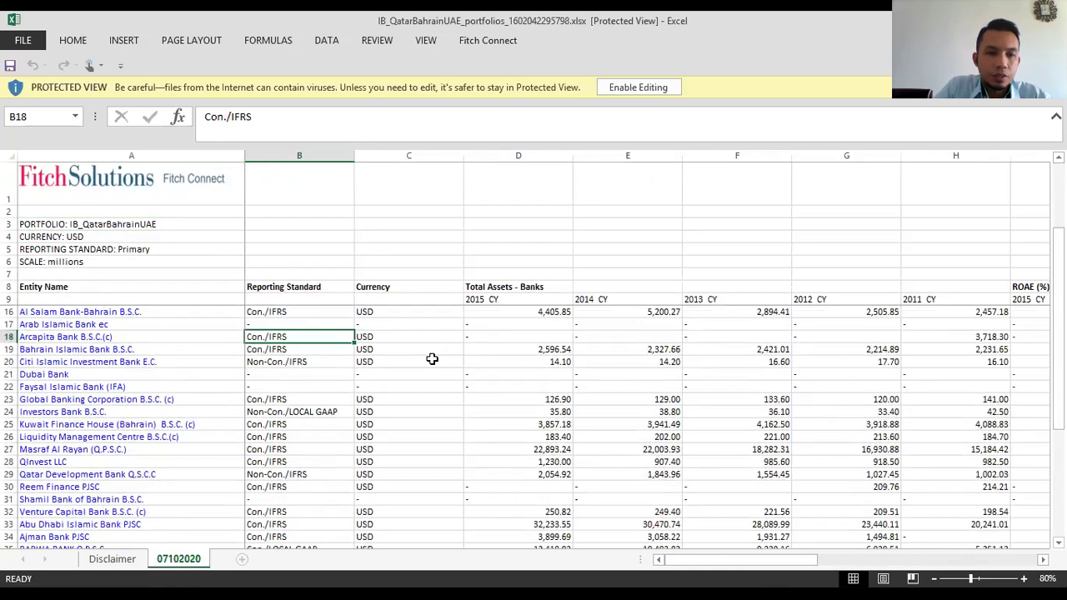
scroll(432, 358, up, 2)
scroll(431, 359, down, 4)
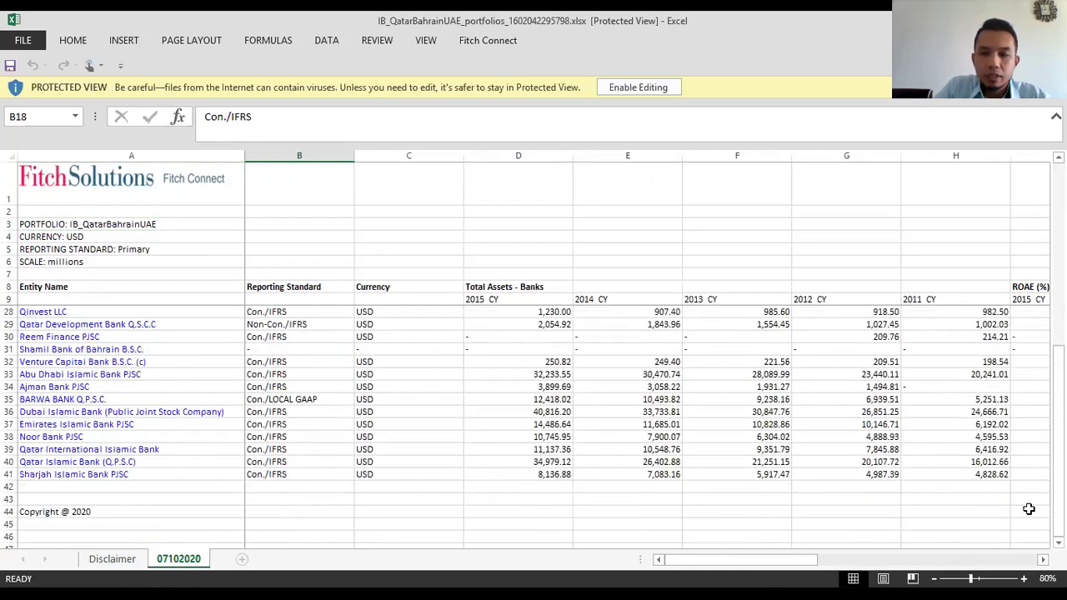
Examine the ROAE (%) and Core Tier 1 Capital columns for 2015 to 2011 across the BARWA BANK Q.P.S.C. row.
click(599, 399)
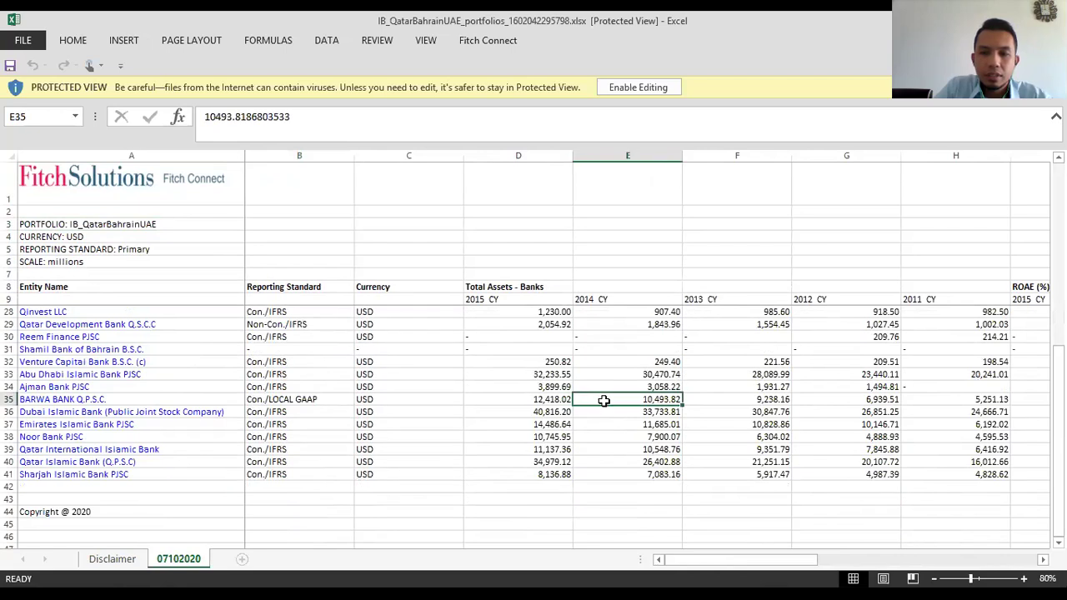
key(Right)
key(Right)
key(Right)
key(Right)
key(Right)
key(Right)
key(Right)
key(Right)
key(Right)
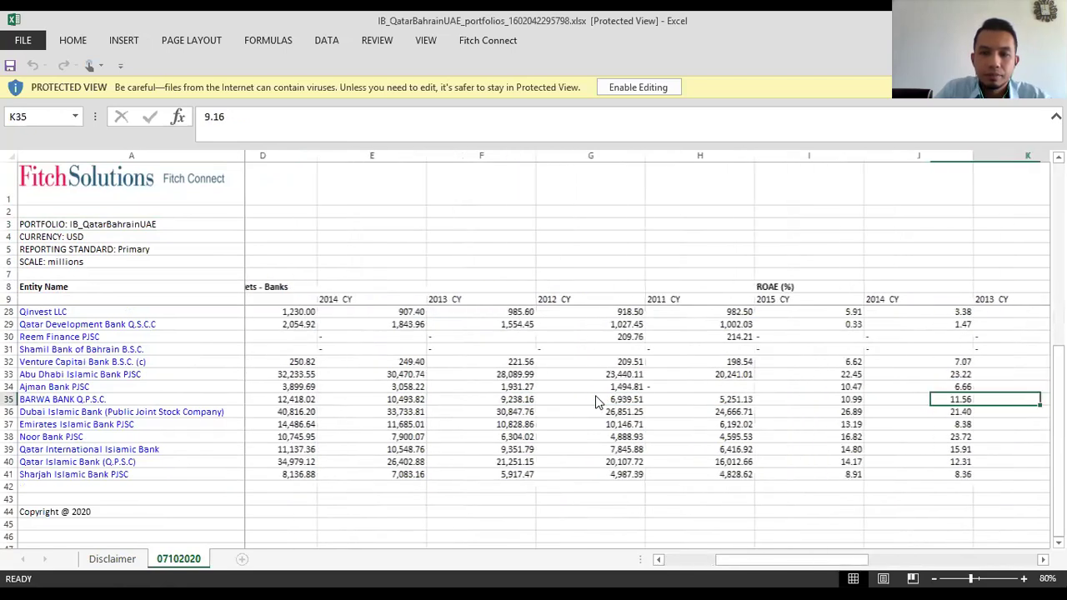
key(Right)
key(Right)
key(Right)
key(Right)
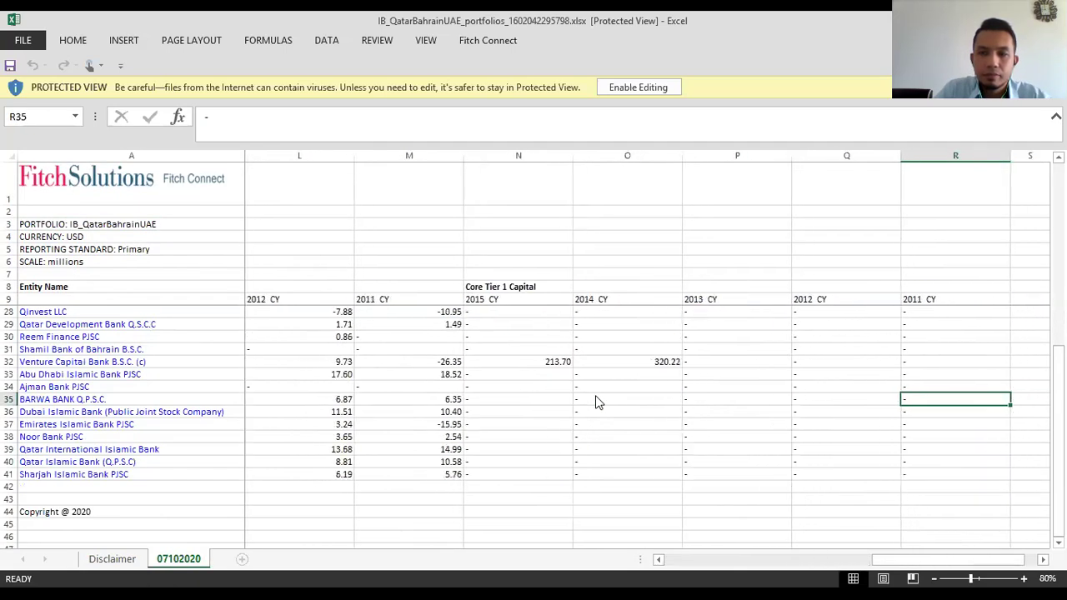
key(Left)
key(Left)
key(Left)
key(Left)
key(Left)
key(Left)
key(Left)
key(Left)
key(Left)
key(Left)
key(Left)
key(Left)
key(Left)
key(Left)
key(Left)
key(Left)
key(Left)
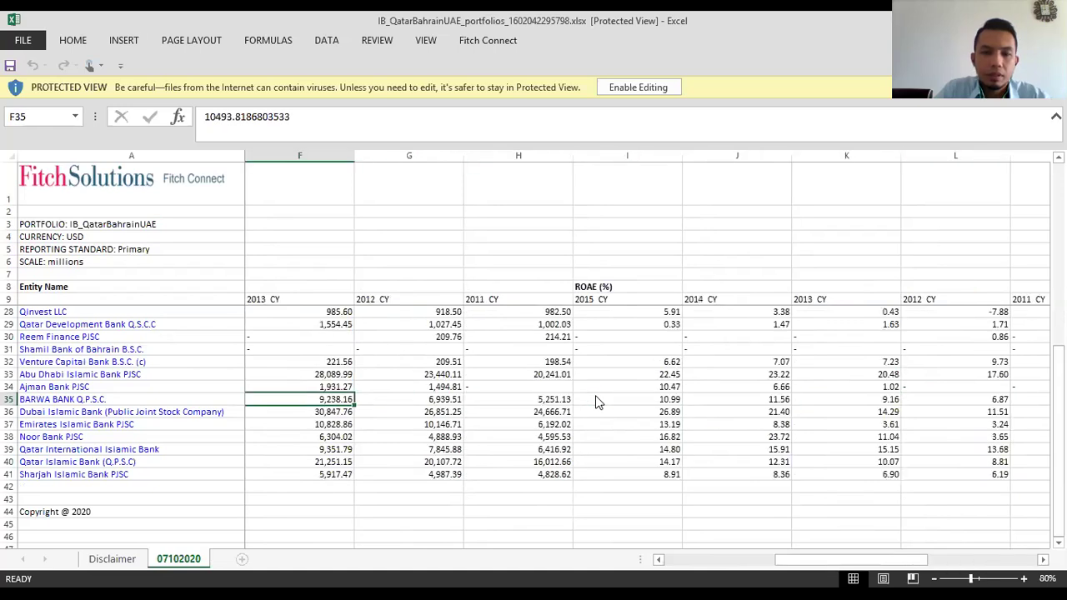
key(Right)
key(Right)
click(605, 274)
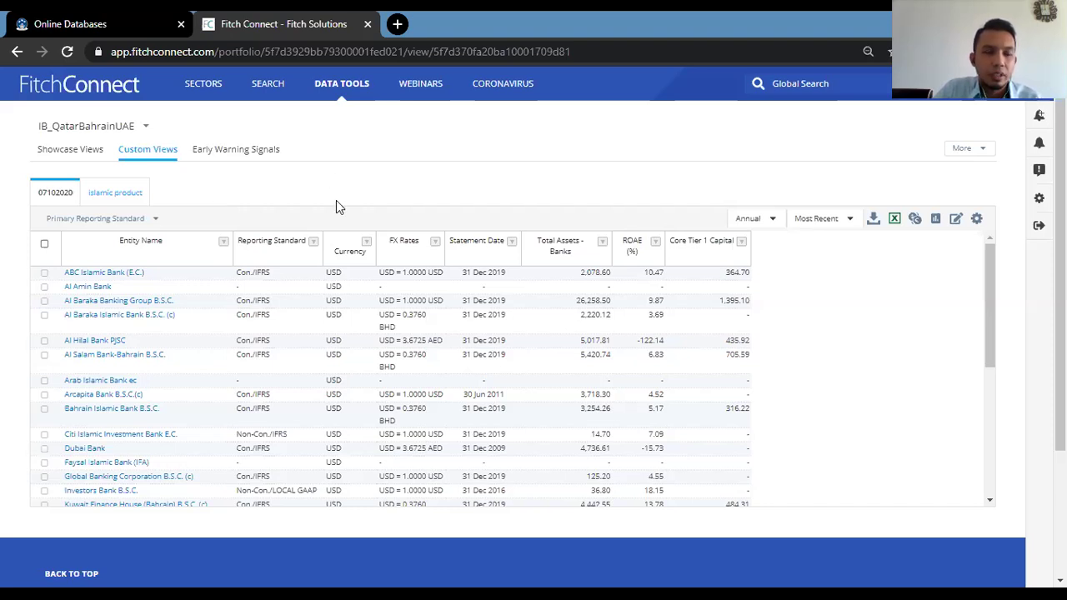
Switch to Fitch Connect, open the Financial Bank View of the IB_QatarBahrainUAE portfolio and check its period year options.
click(81, 153)
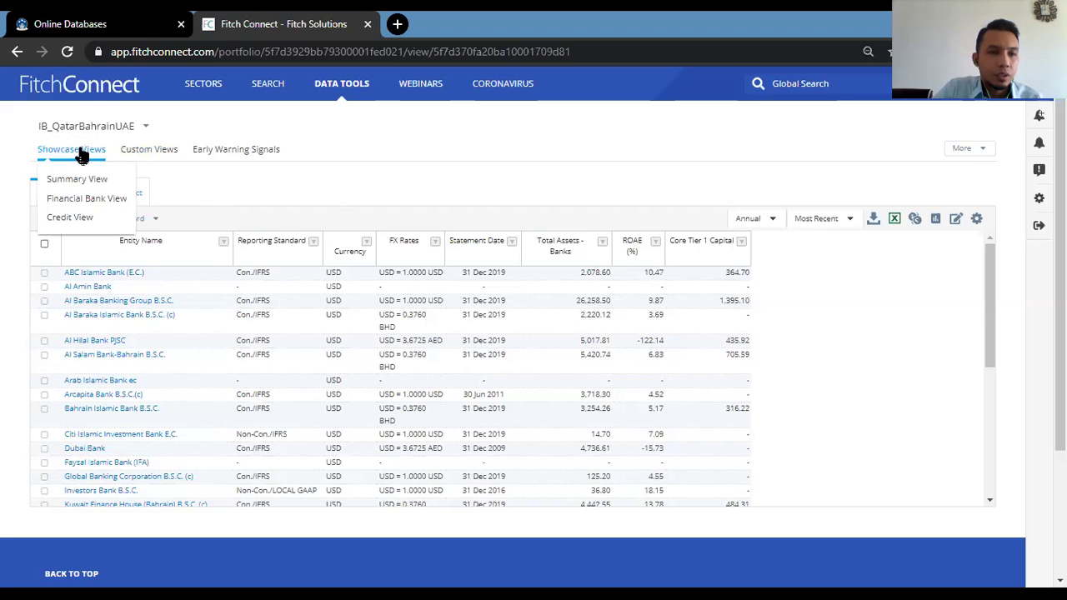
click(87, 198)
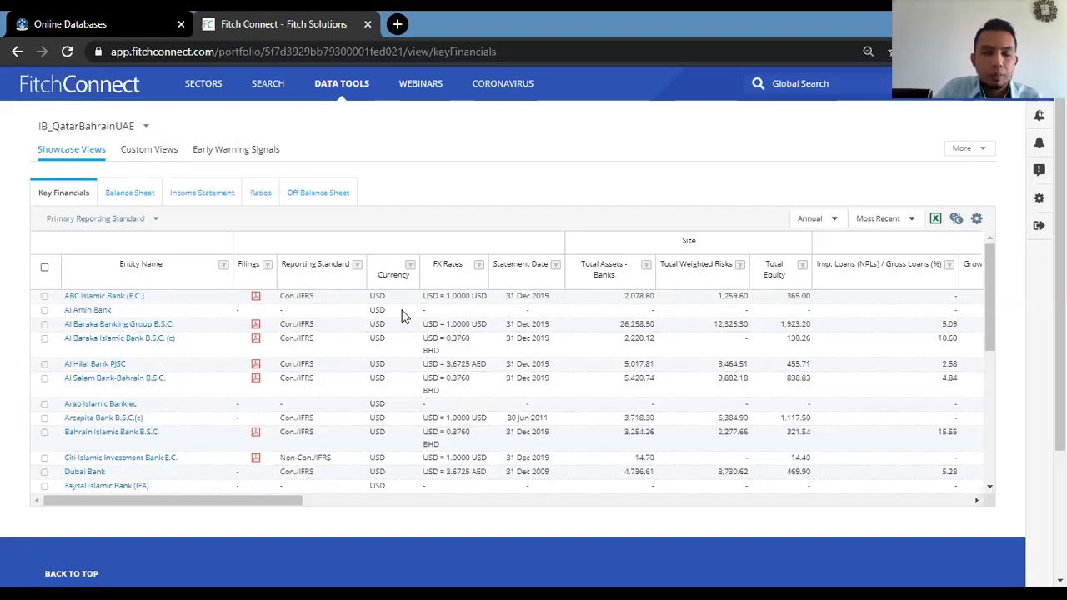
click(877, 222)
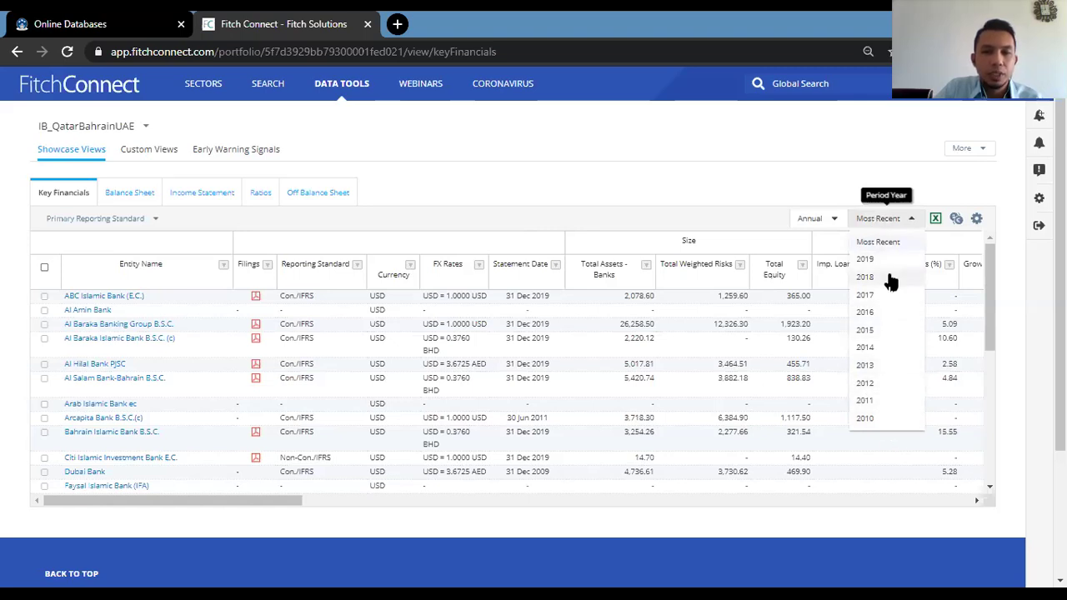
click(509, 237)
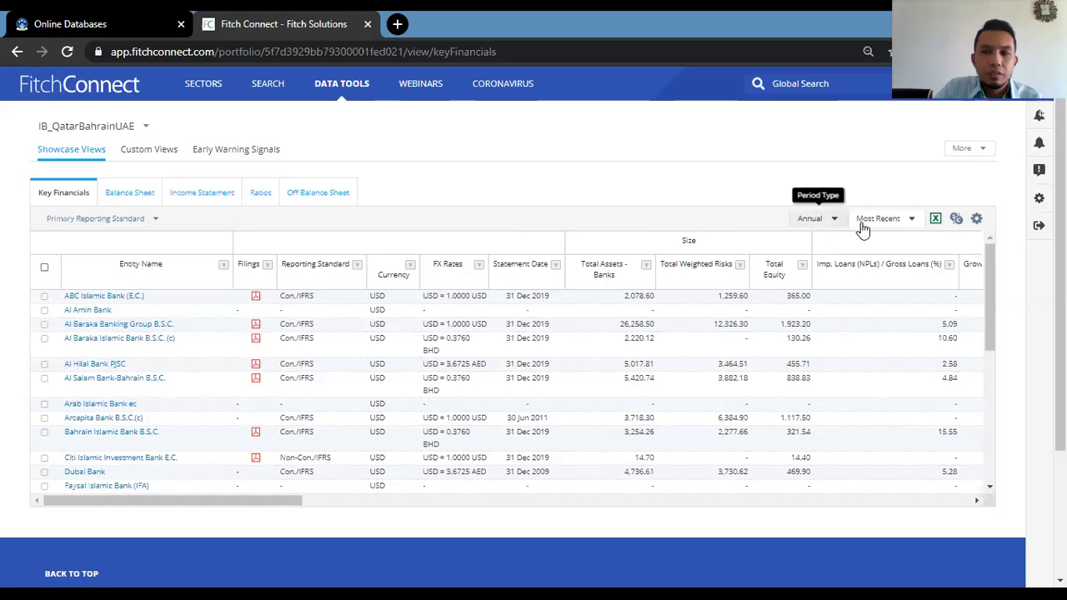
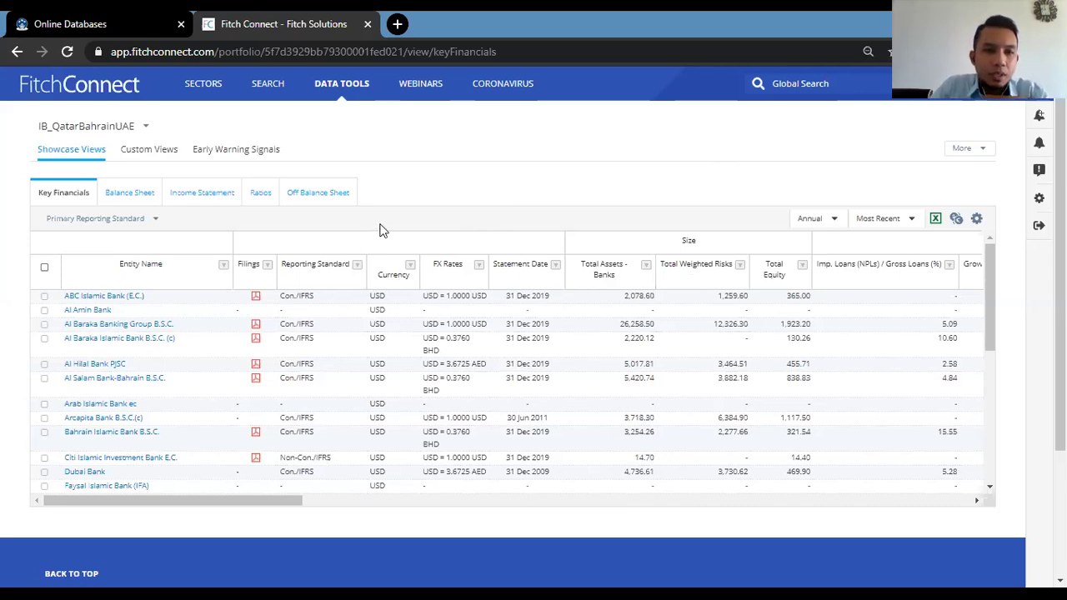
Review the reporting standard and period year choices available for the Key Financials view.
click(157, 222)
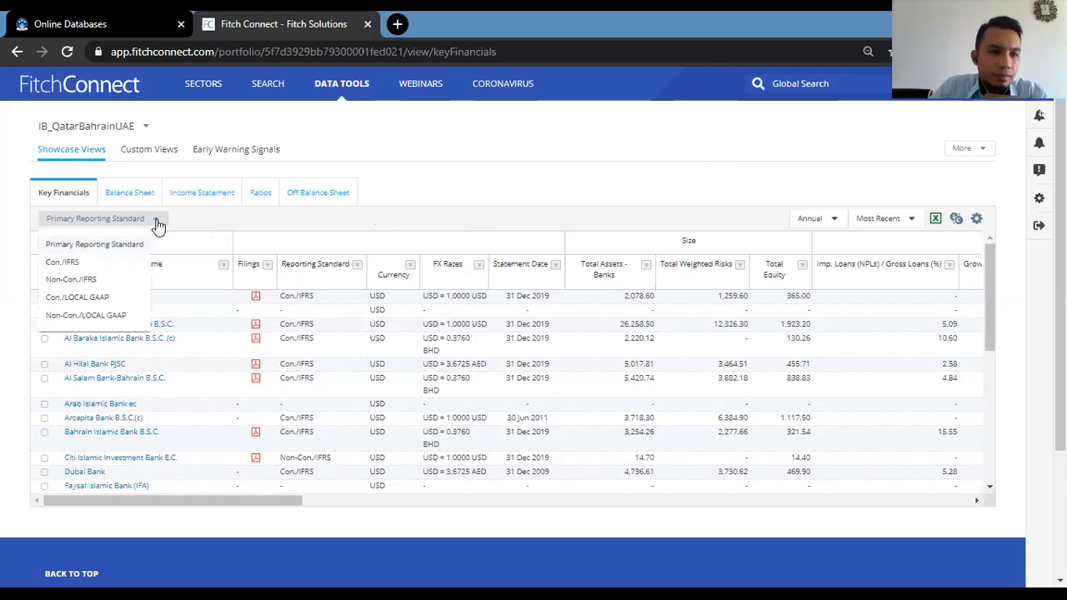
click(158, 221)
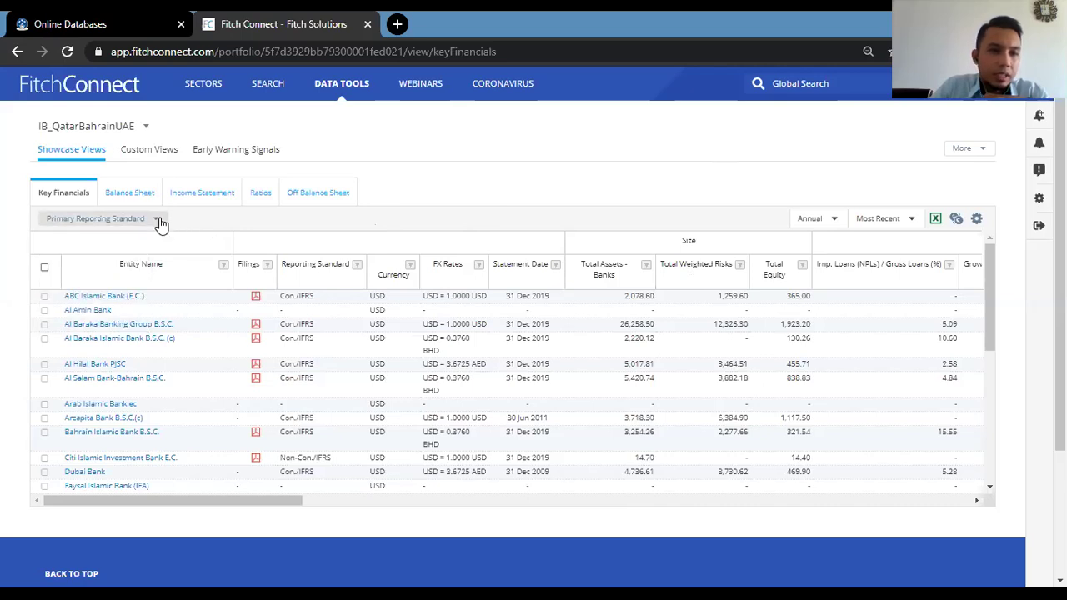
click(160, 222)
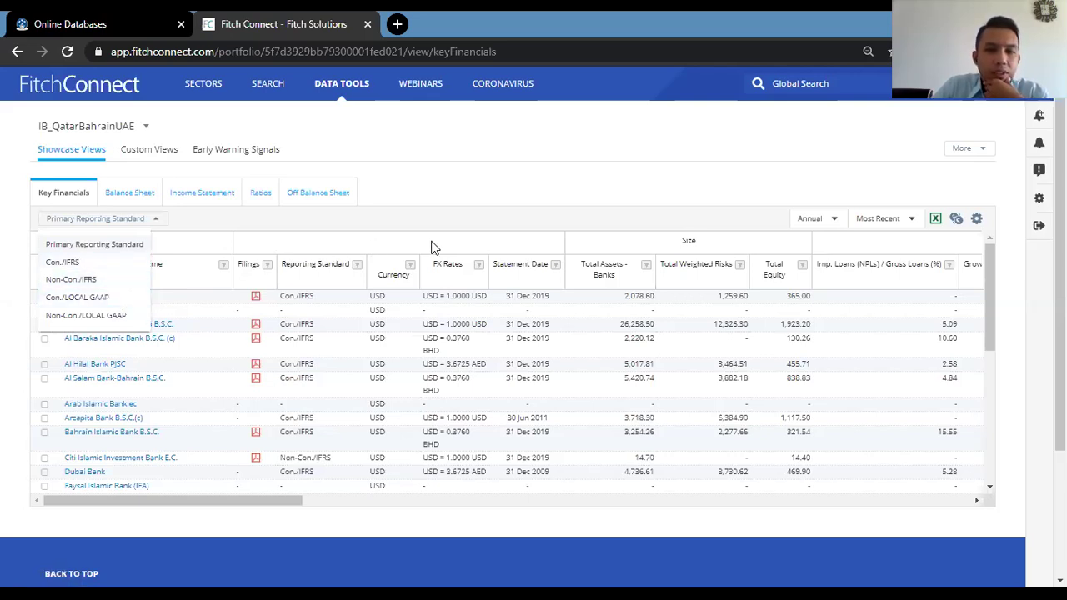
scroll(649, 212, down, 2)
scroll(648, 212, up, 2)
click(651, 214)
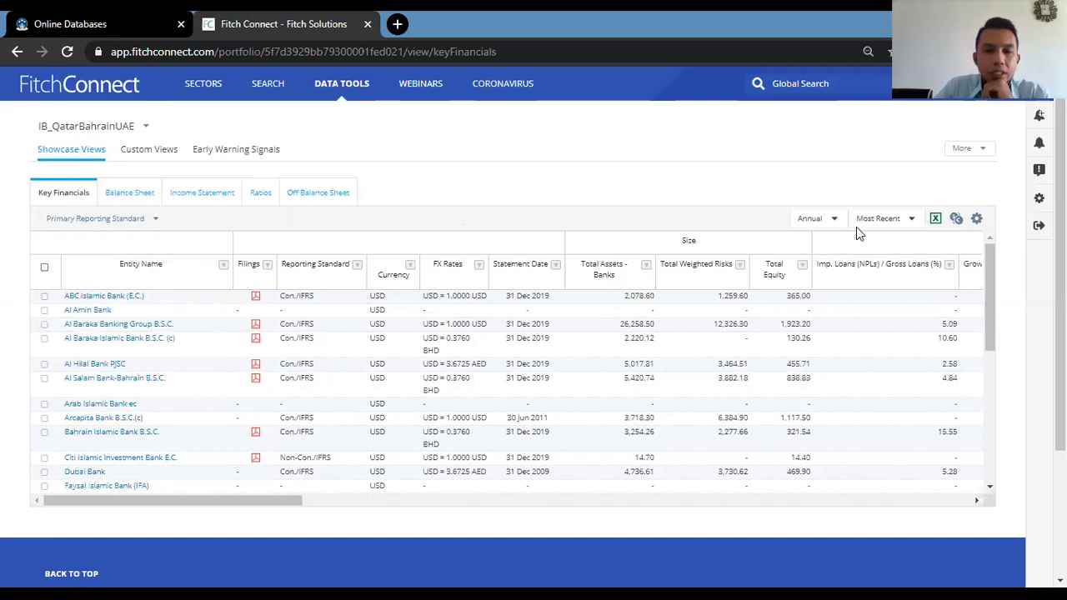
click(908, 223)
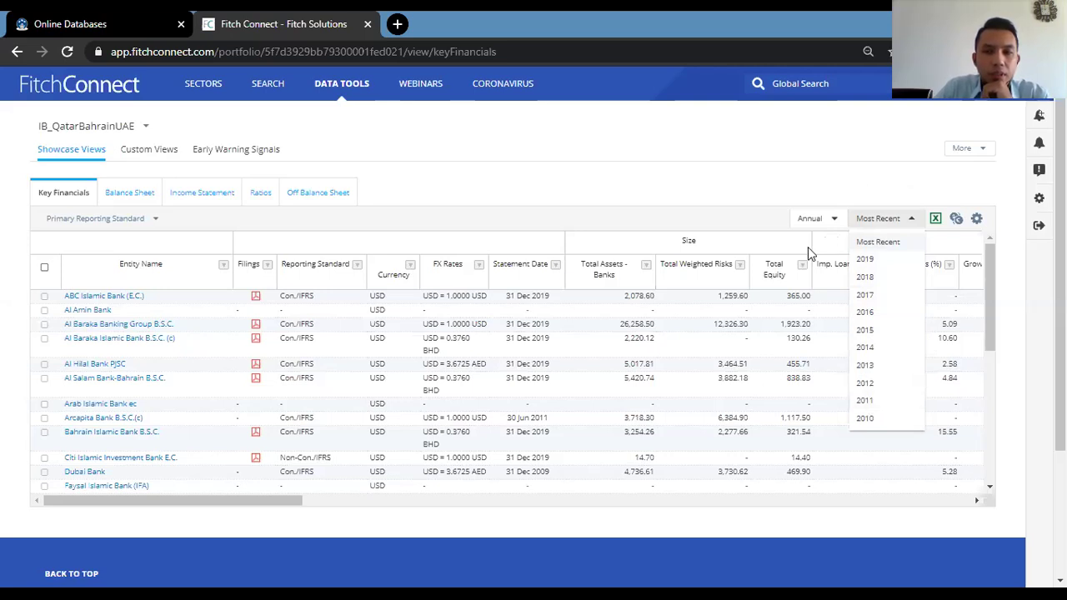
click(759, 211)
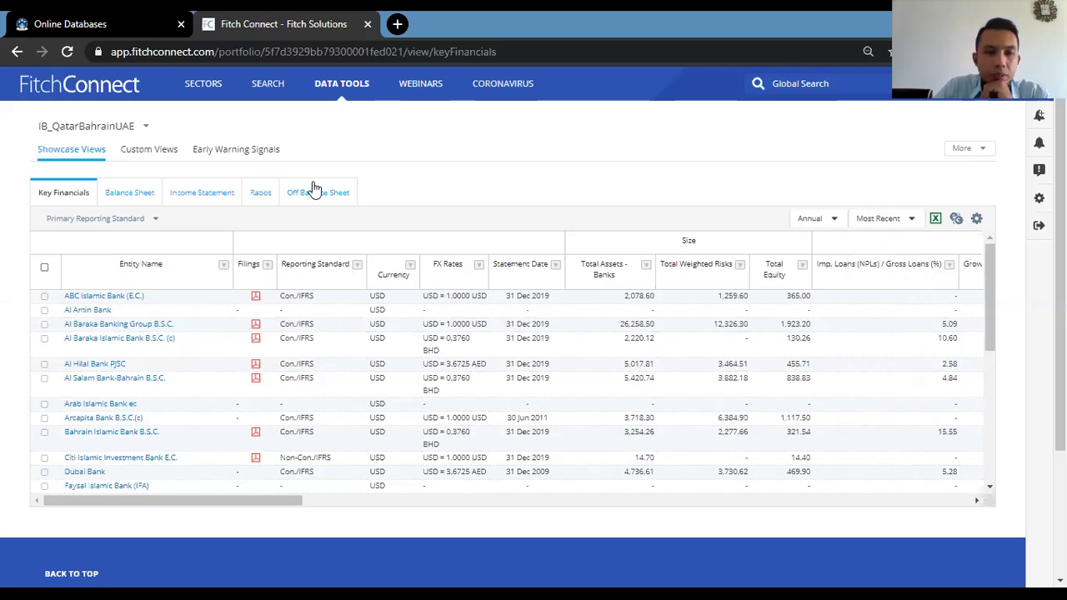
View the portfolio's Balance Sheet, show the Income Statement for 2018 and bring up its Excel export options.
click(131, 194)
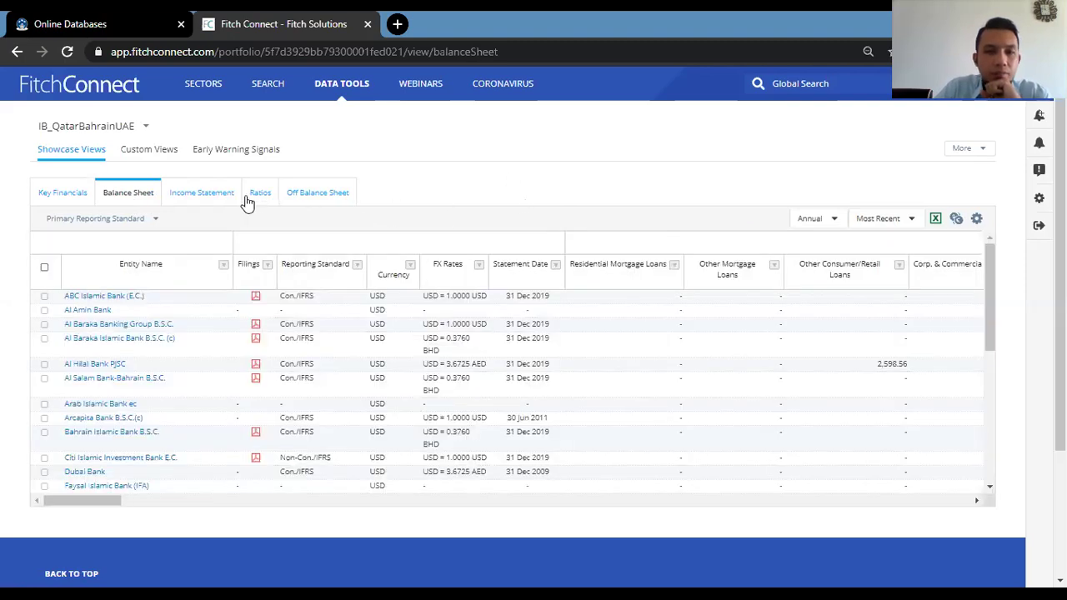
click(215, 197)
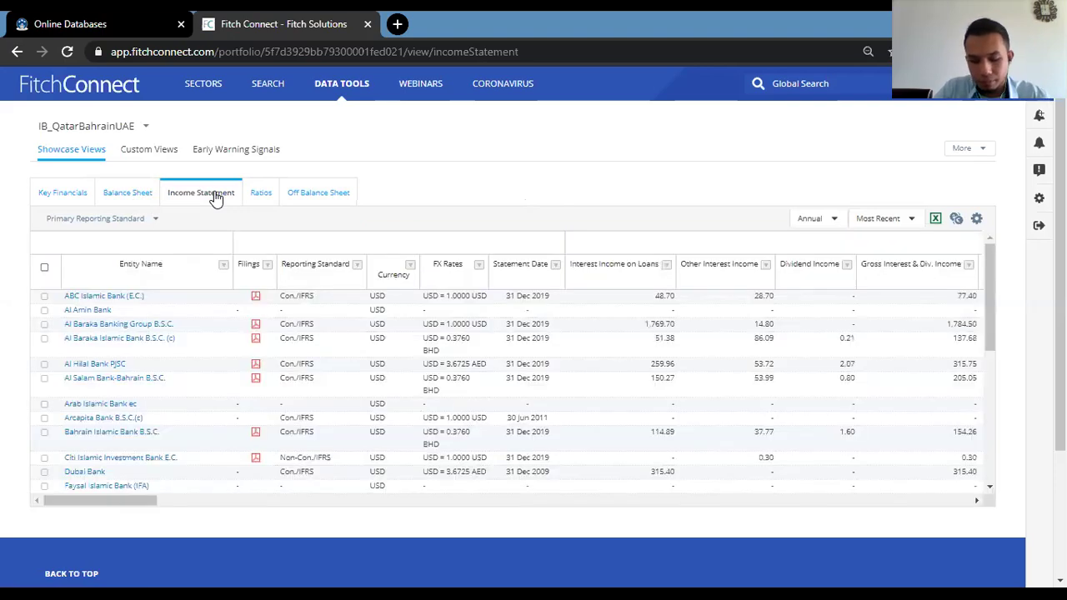
click(906, 224)
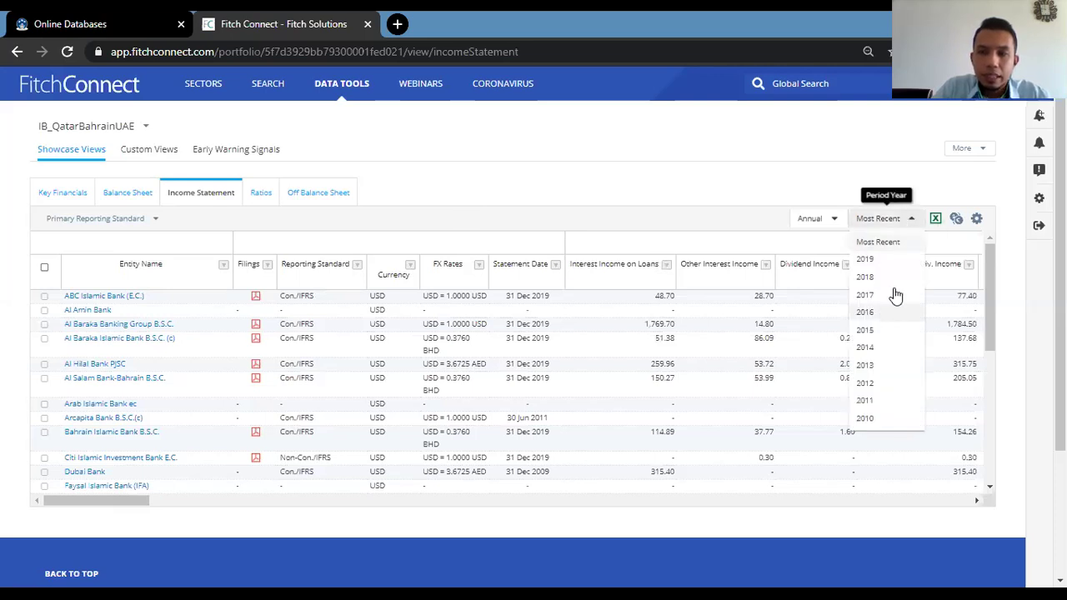
click(865, 277)
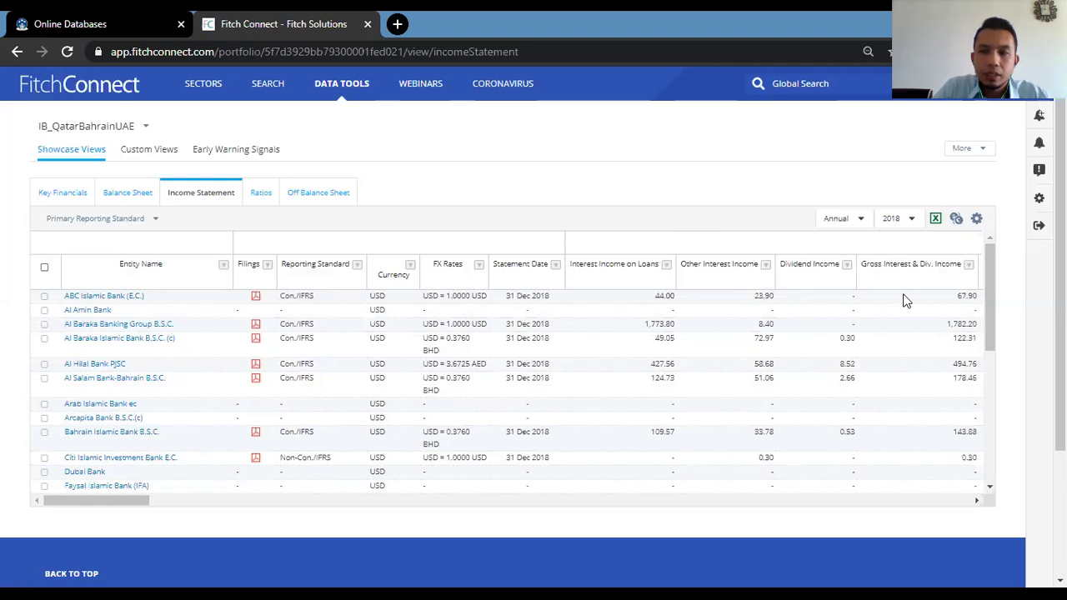
click(937, 221)
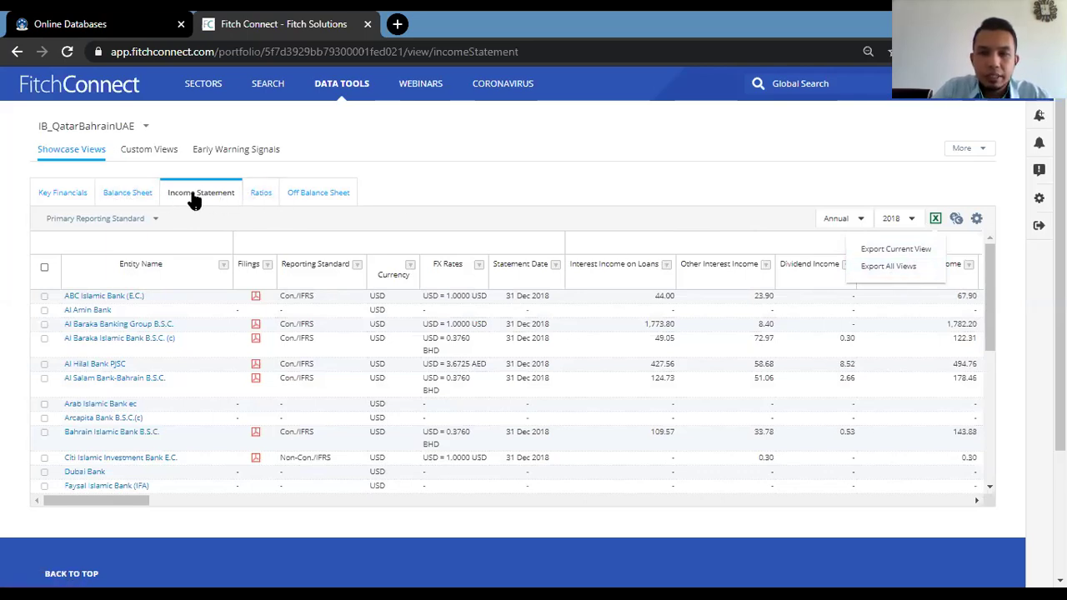
Set the Income Statement's period year to 2017 and check the Excel export options without exporting.
click(911, 220)
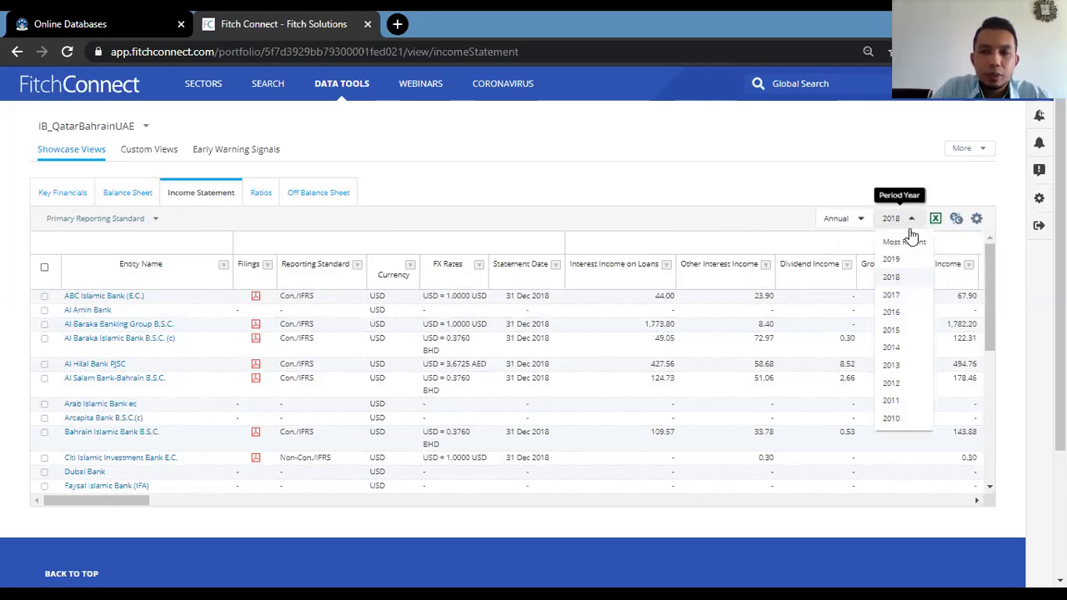
click(906, 300)
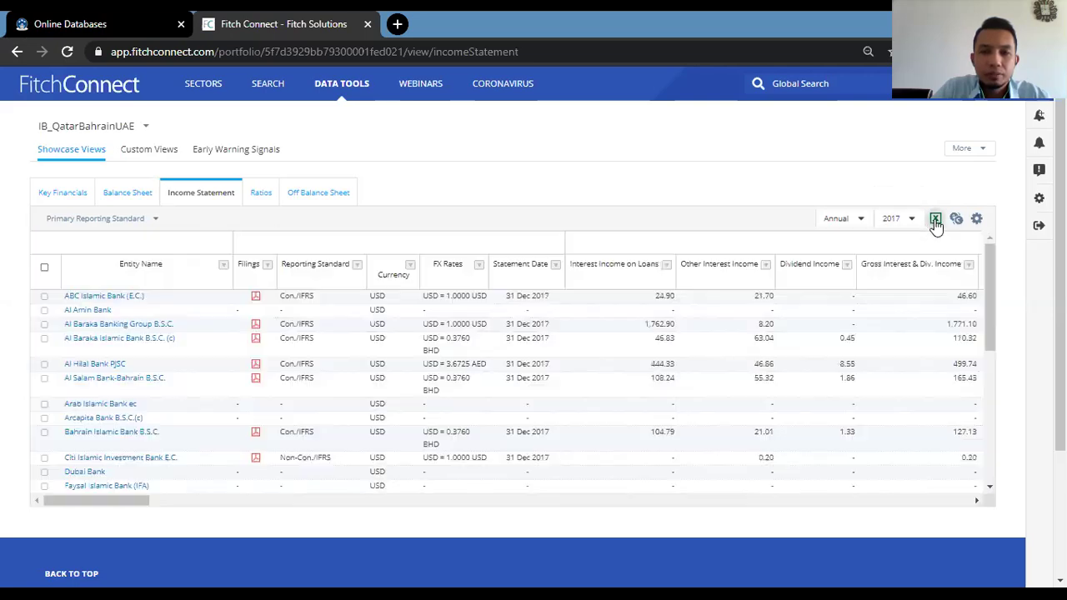
click(936, 221)
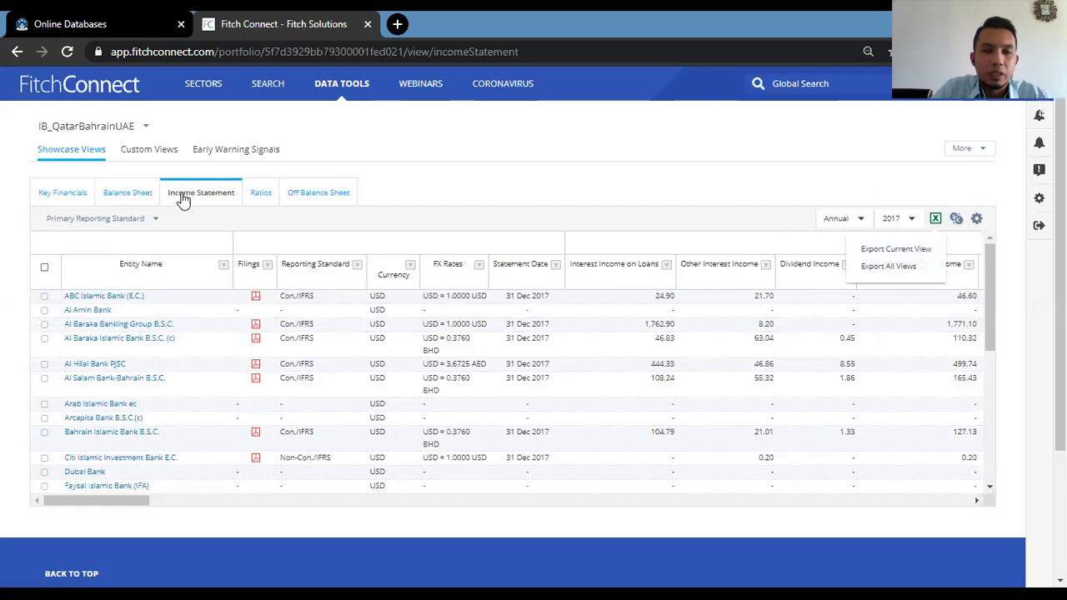
click(459, 215)
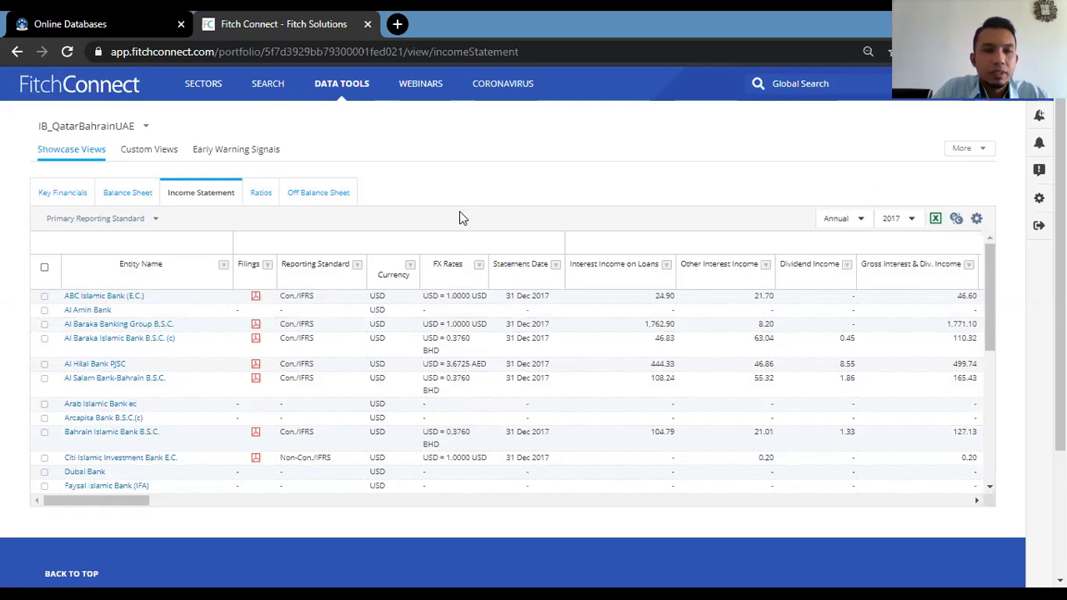
Open the portfolio's custom view 07102020 for editing.
click(165, 150)
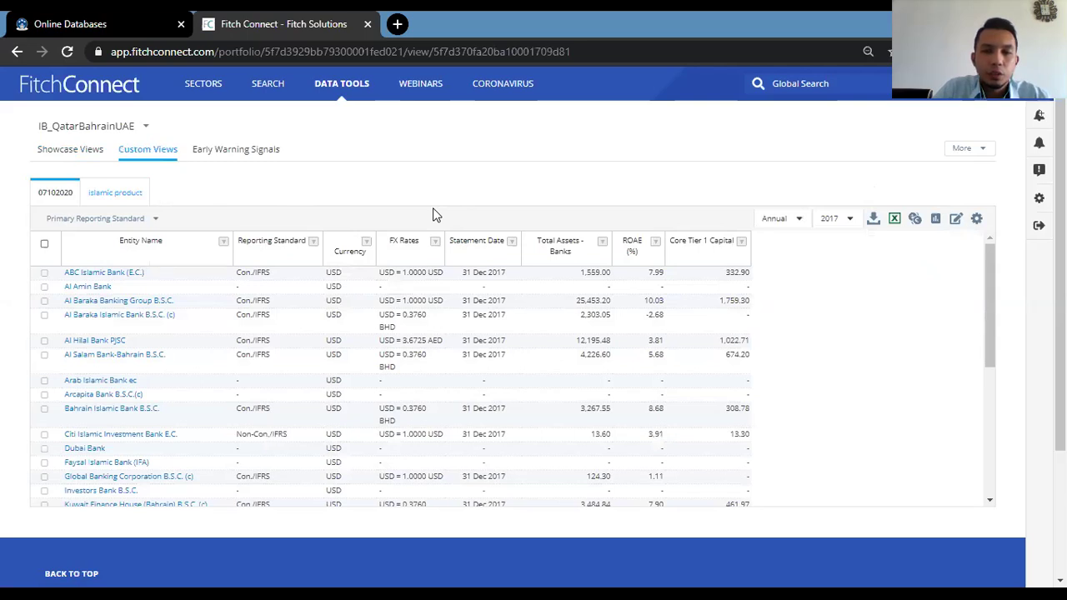
click(955, 221)
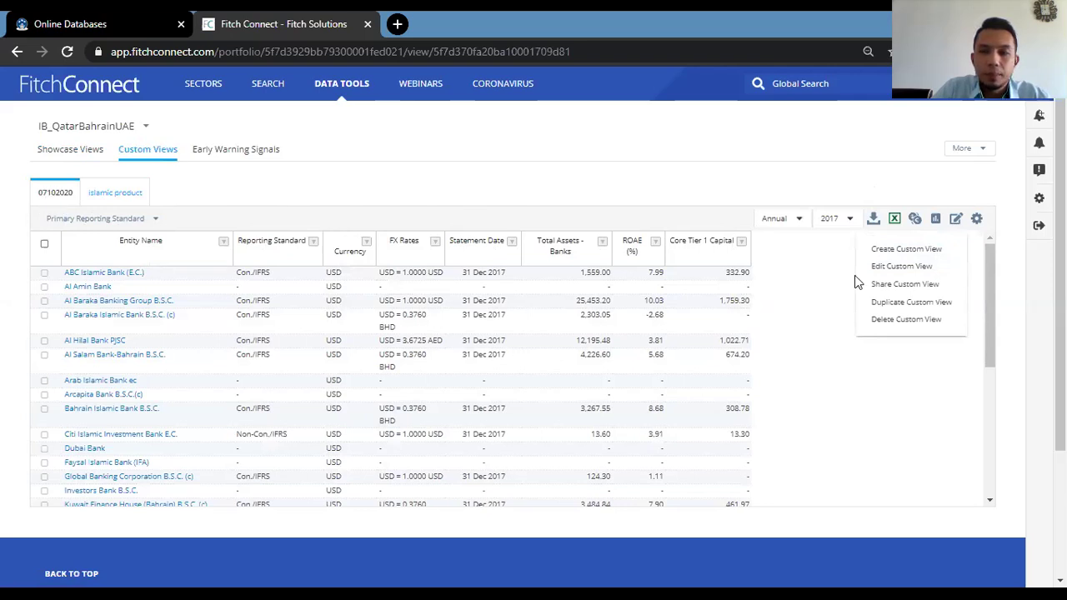
click(902, 267)
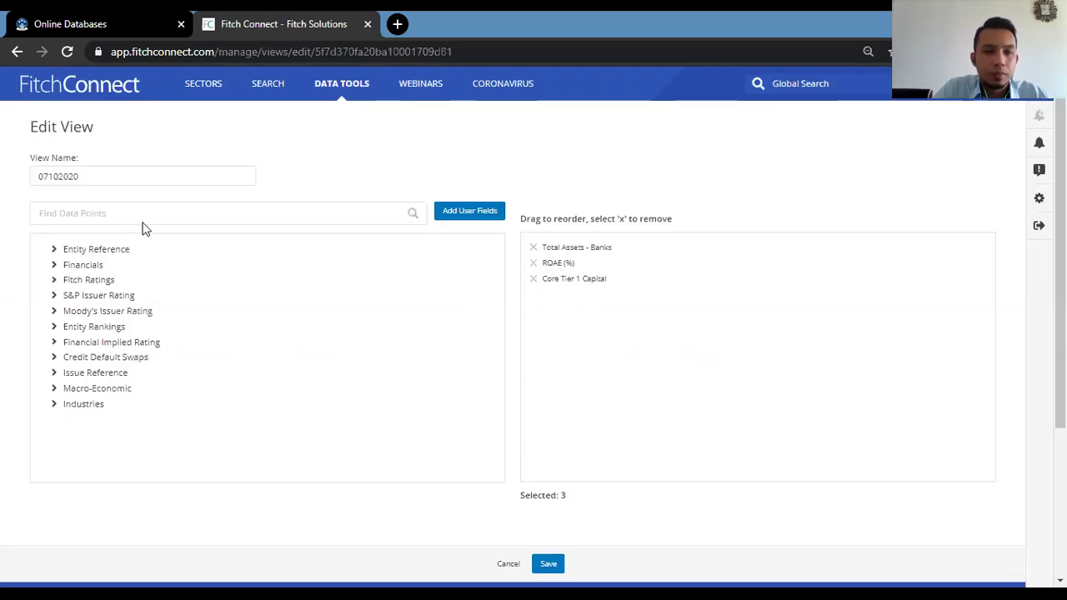
Add Net Interest Margin and Common Equity / Total Assets from the Bank Financials capital adequacy ratios to the view's data points.
click(53, 265)
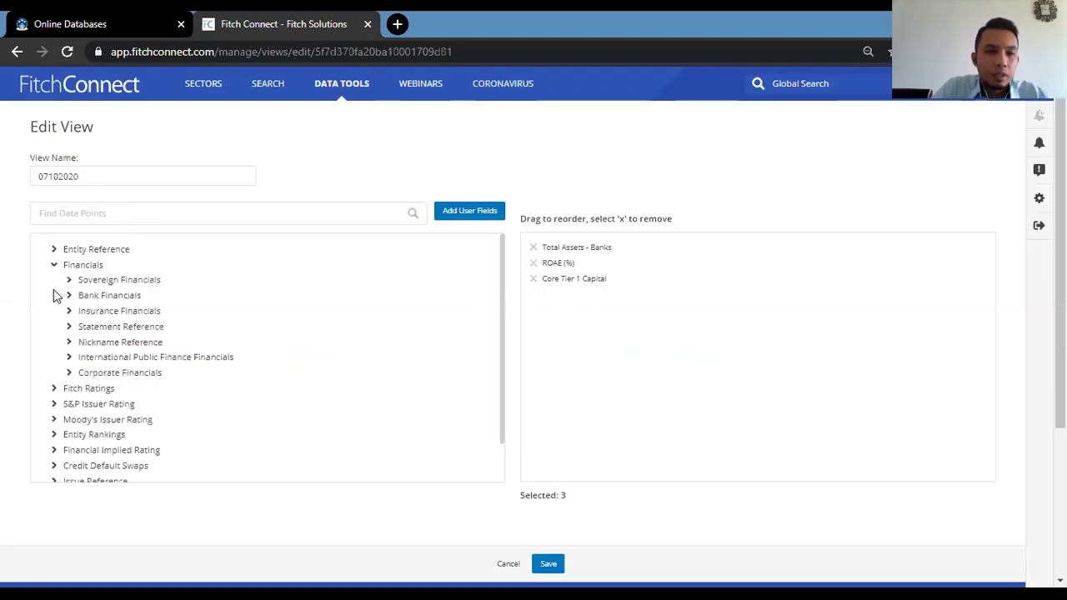
click(68, 296)
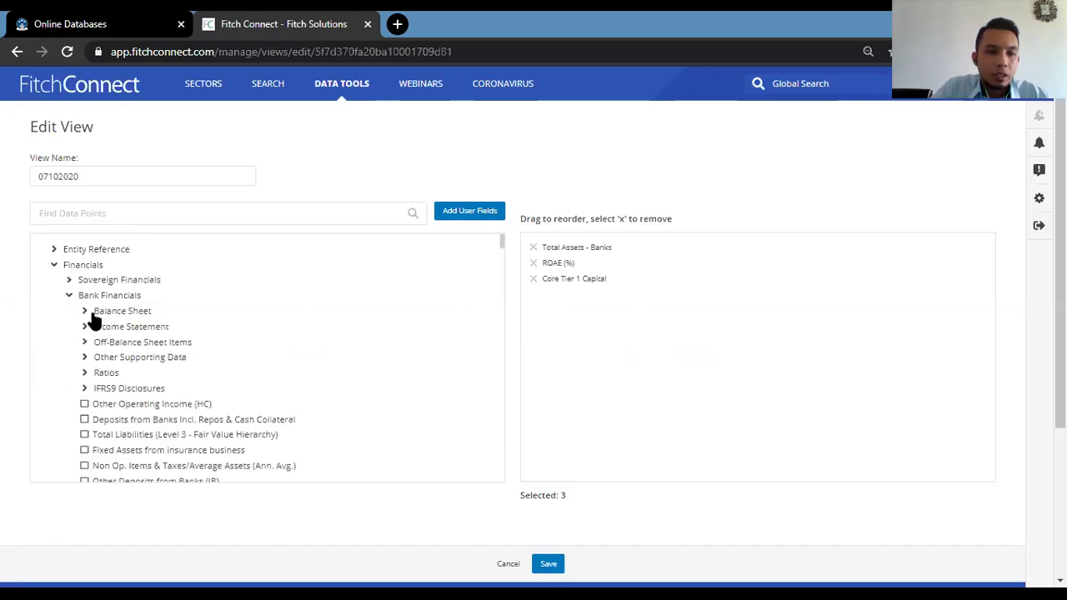
click(85, 373)
click(101, 388)
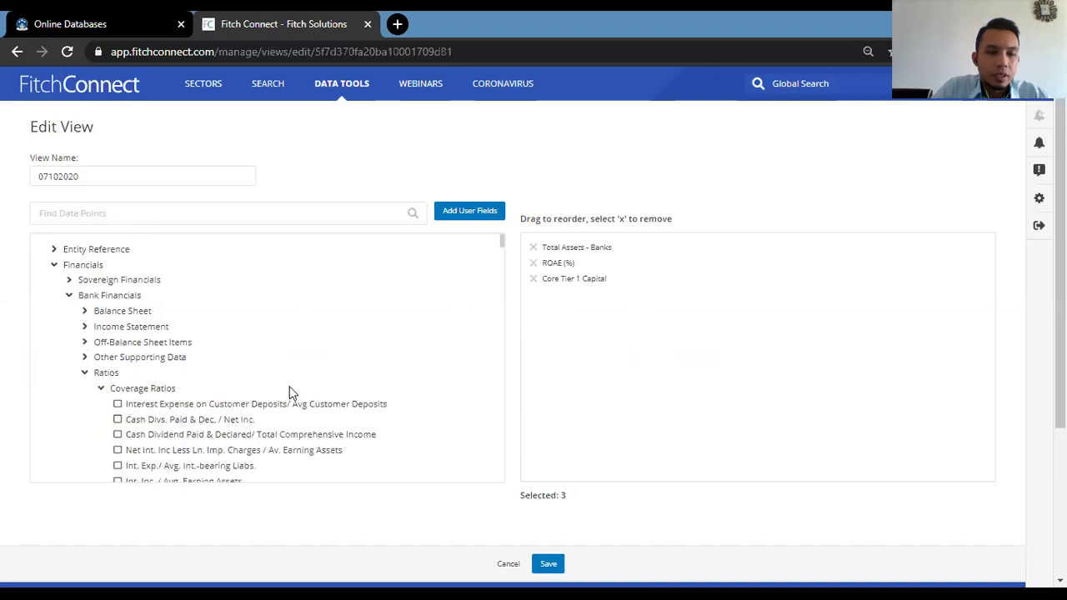
scroll(290, 386, down, 1)
scroll(289, 386, down, 1)
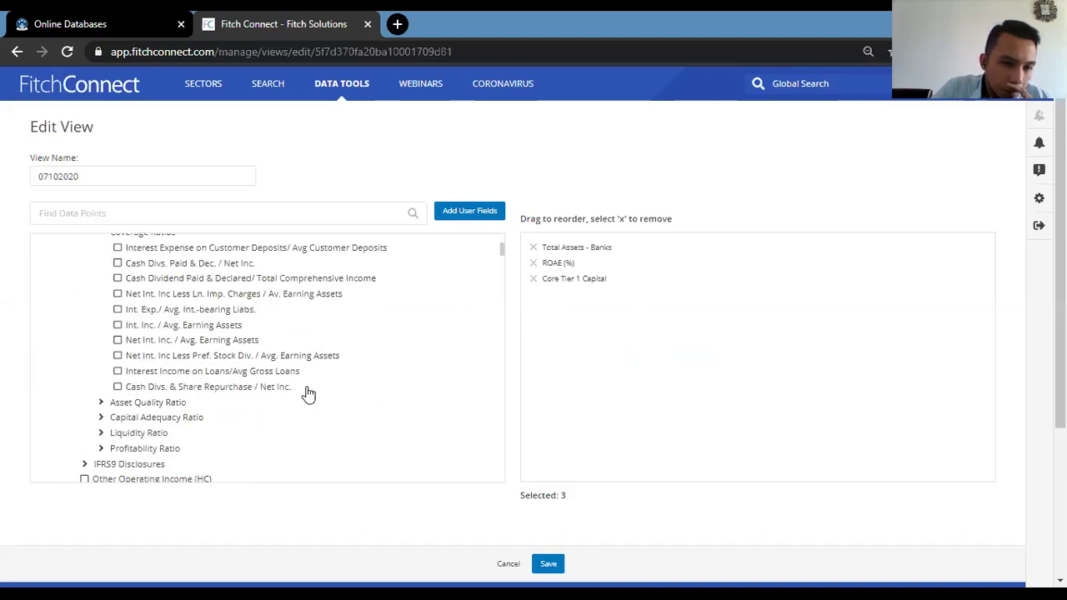
click(102, 417)
scroll(326, 397, down, 3)
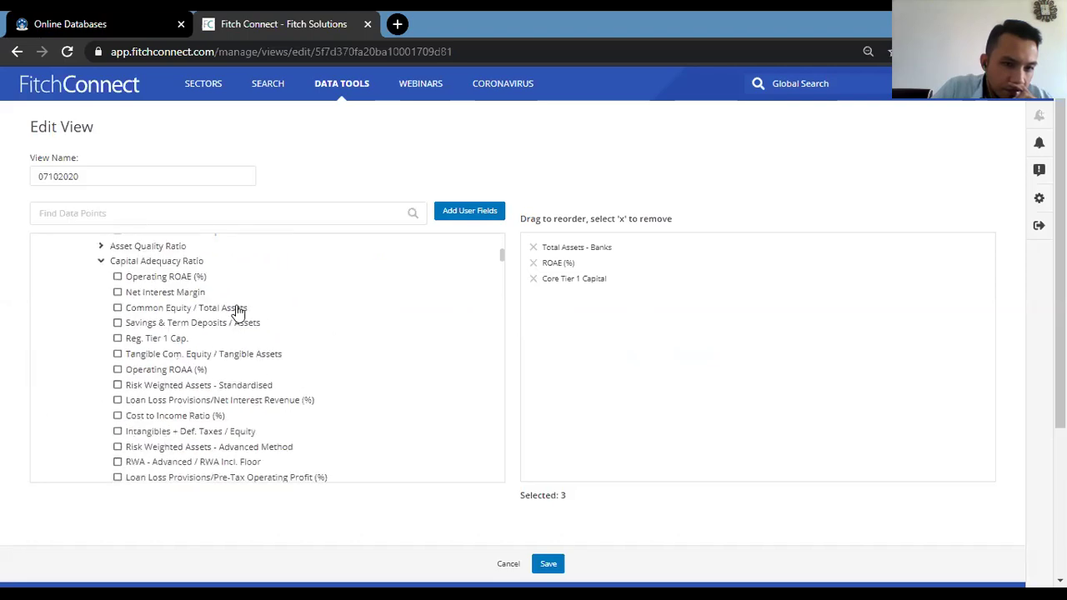
click(117, 292)
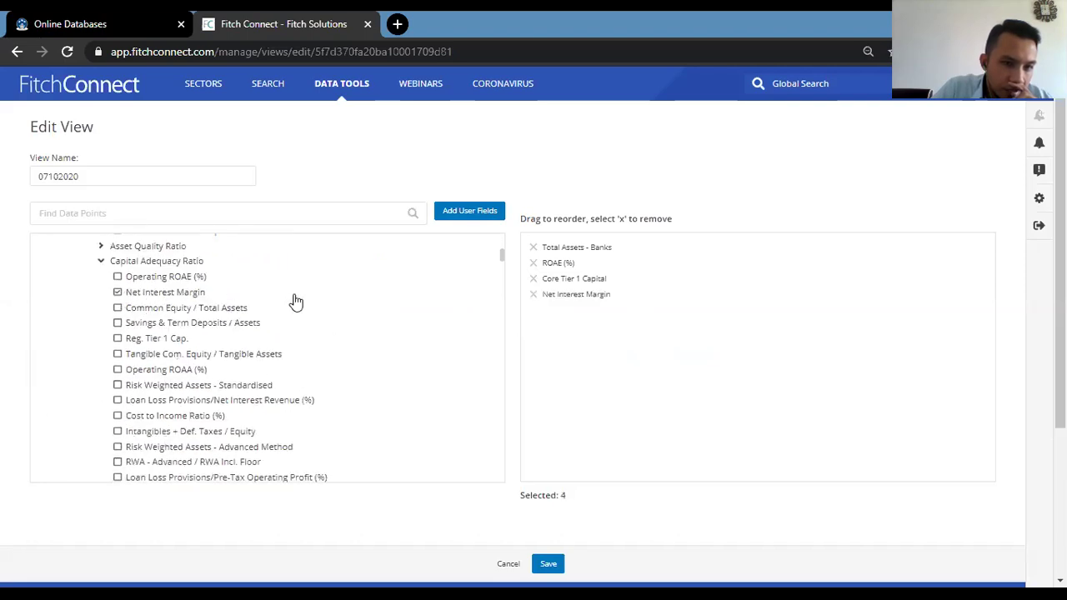
click(117, 308)
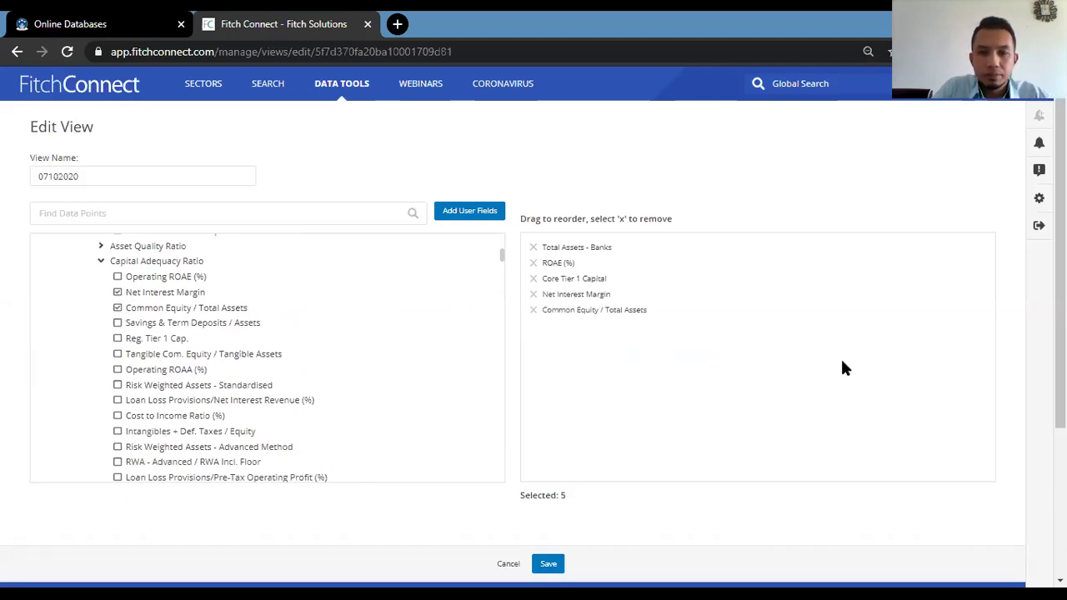
Remove ROAE (%) from the selected data points and save the 07102020 view.
scroll(842, 367, down, 3)
scroll(870, 353, up, 2)
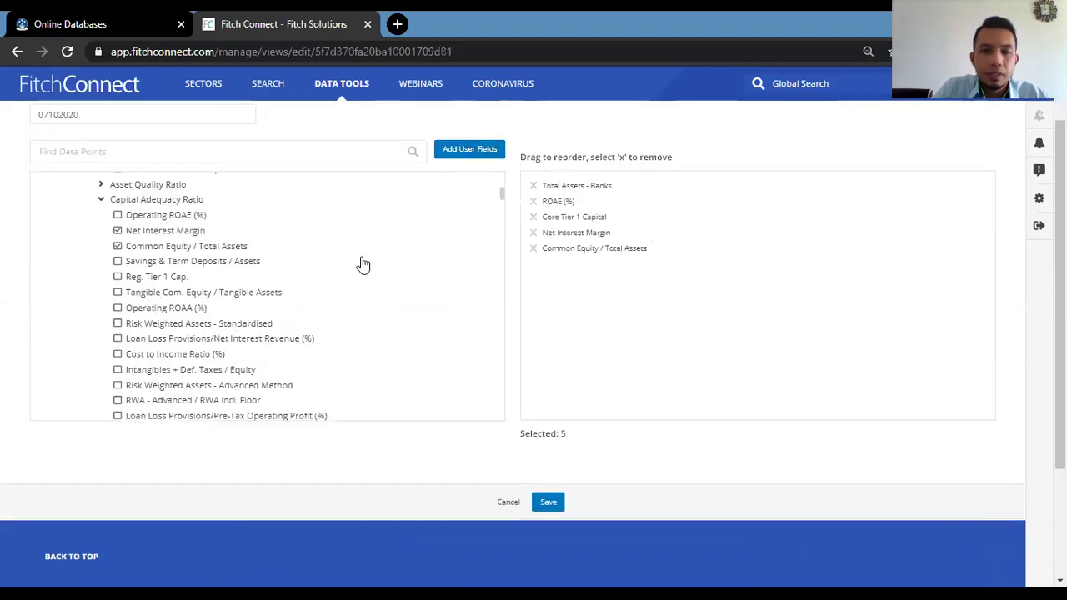
click(533, 202)
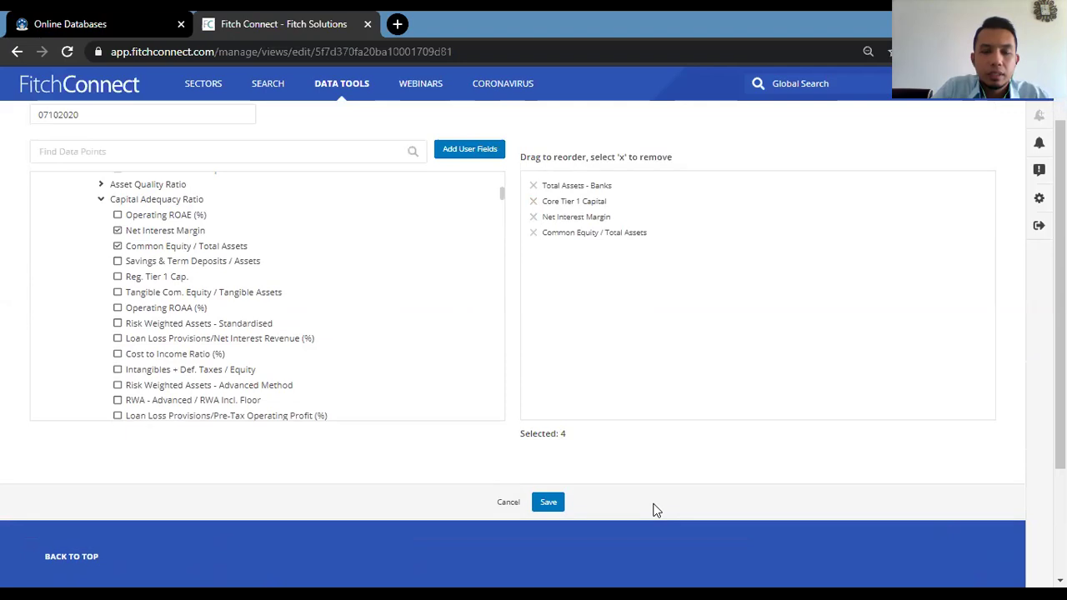
click(554, 505)
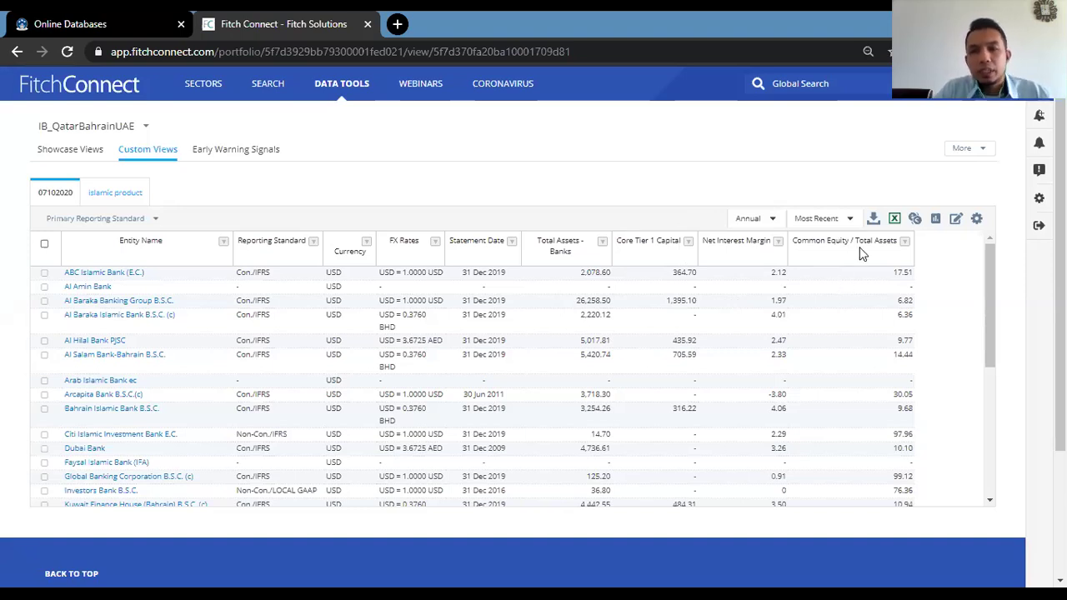
Export the custom view to Excel for multiple annual periods, CY 2019 back through CY 2010.
scroll(858, 295, down, 5)
scroll(860, 303, up, 5)
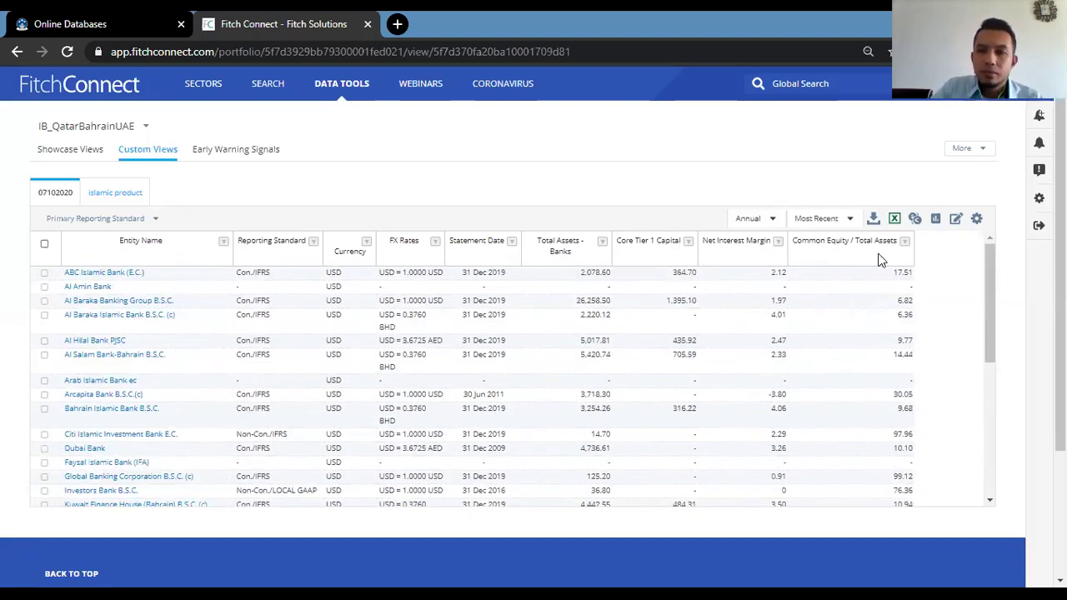
click(873, 218)
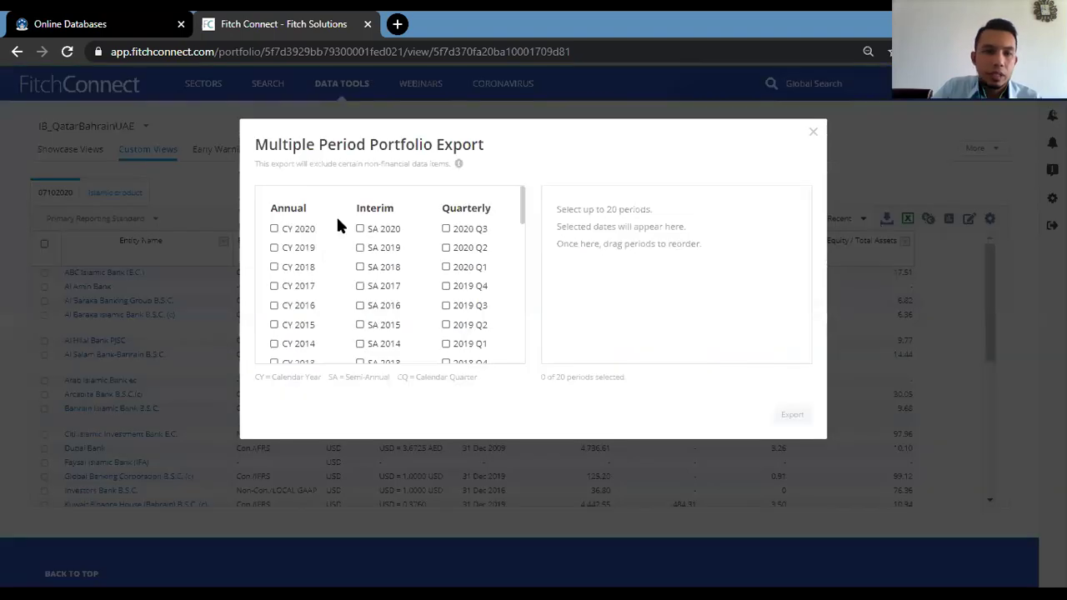
click(294, 231)
click(296, 233)
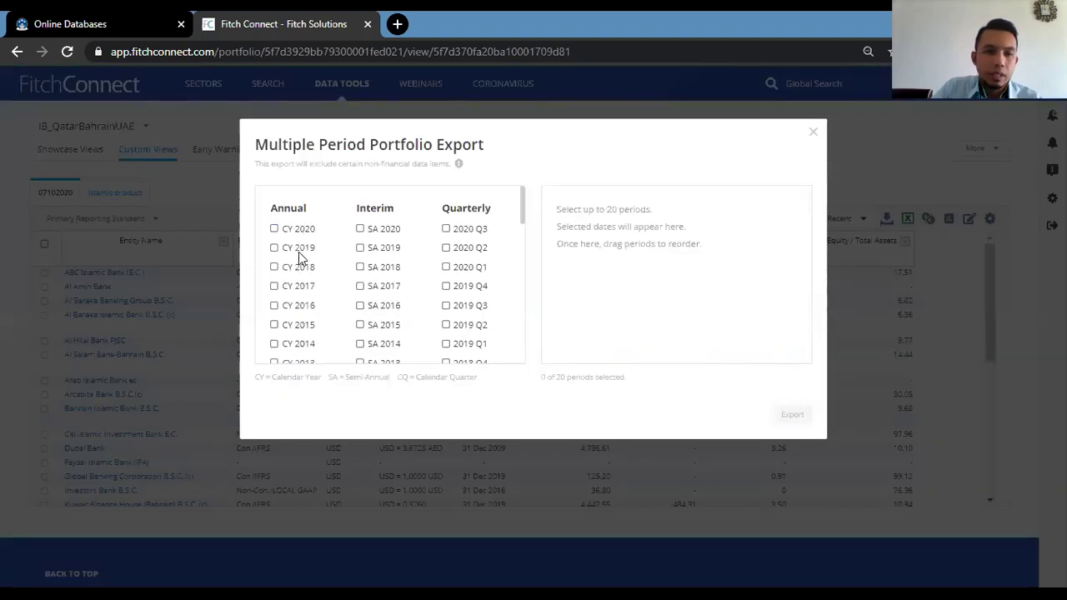
click(300, 250)
click(299, 268)
click(296, 287)
click(291, 306)
click(289, 326)
click(289, 344)
drag(520, 216, 521, 247)
click(280, 220)
click(287, 238)
click(297, 259)
click(298, 279)
click(793, 423)
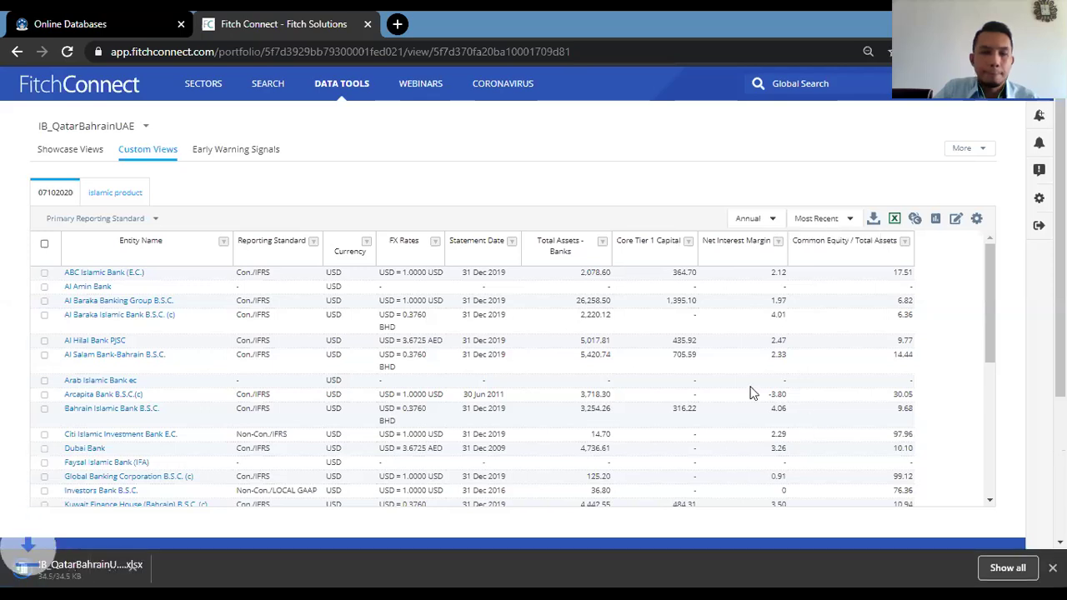
Open the downloaded IB_QatarBahrainUAE workbook and show its 07102020 sheet at 70% zoom.
click(90, 570)
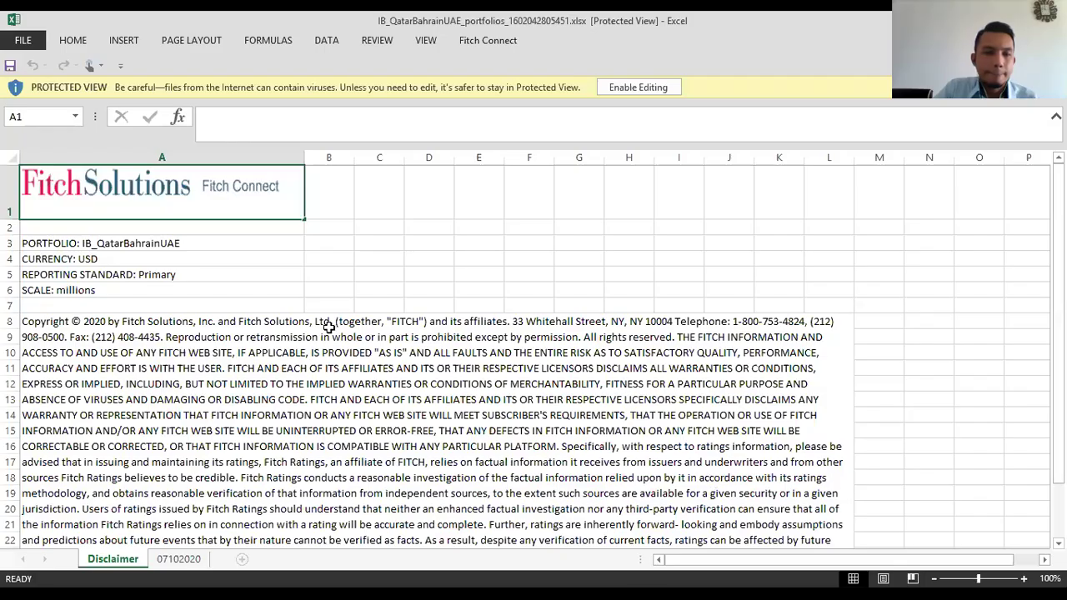
click(329, 274)
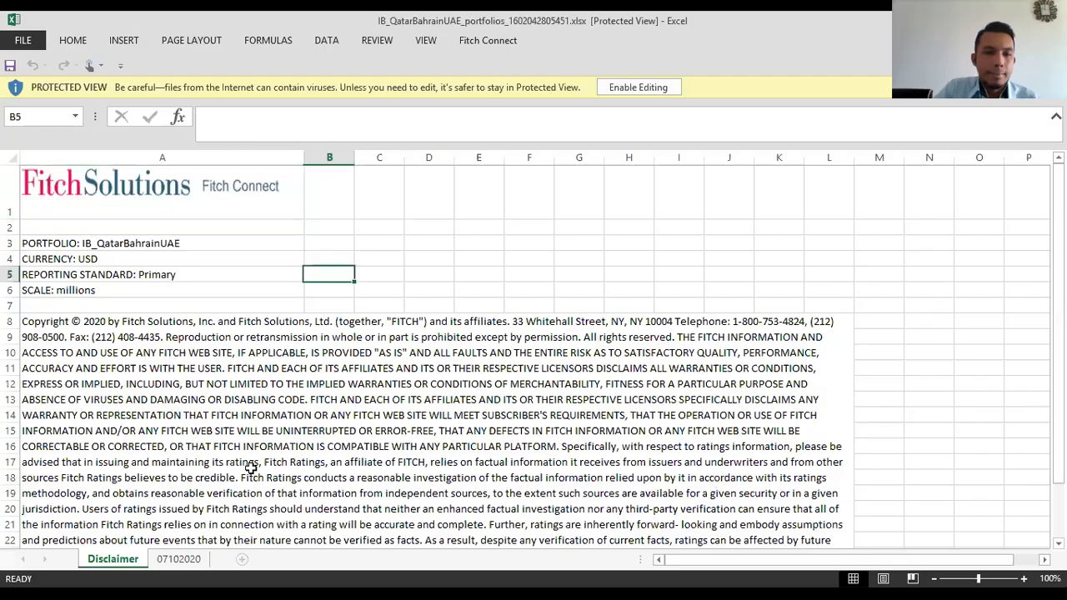
click(177, 558)
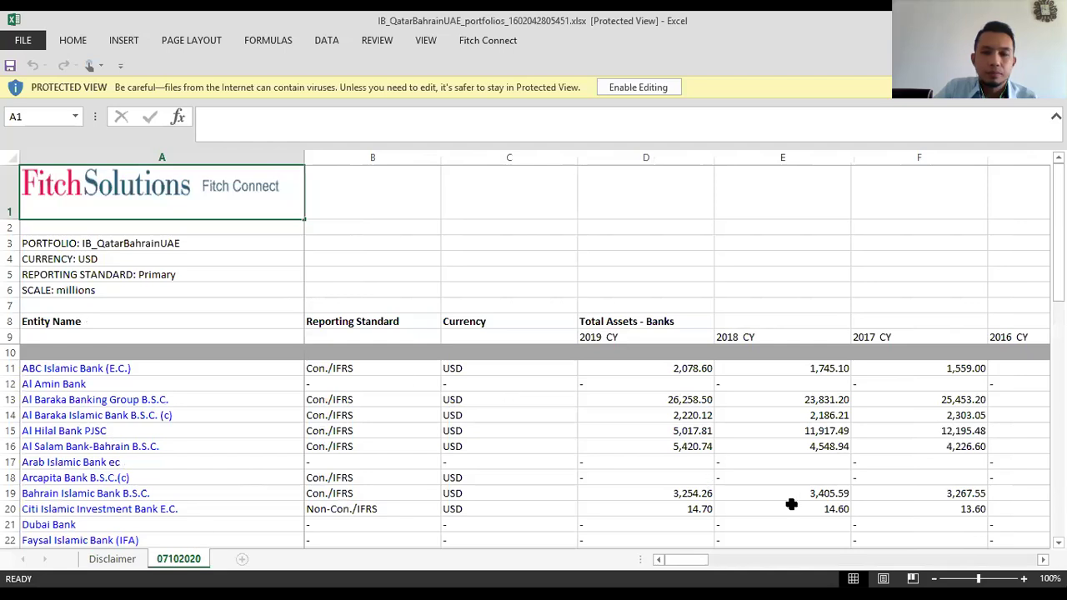
click(737, 272)
scroll(523, 367, down, 2)
scroll(523, 367, up, 2)
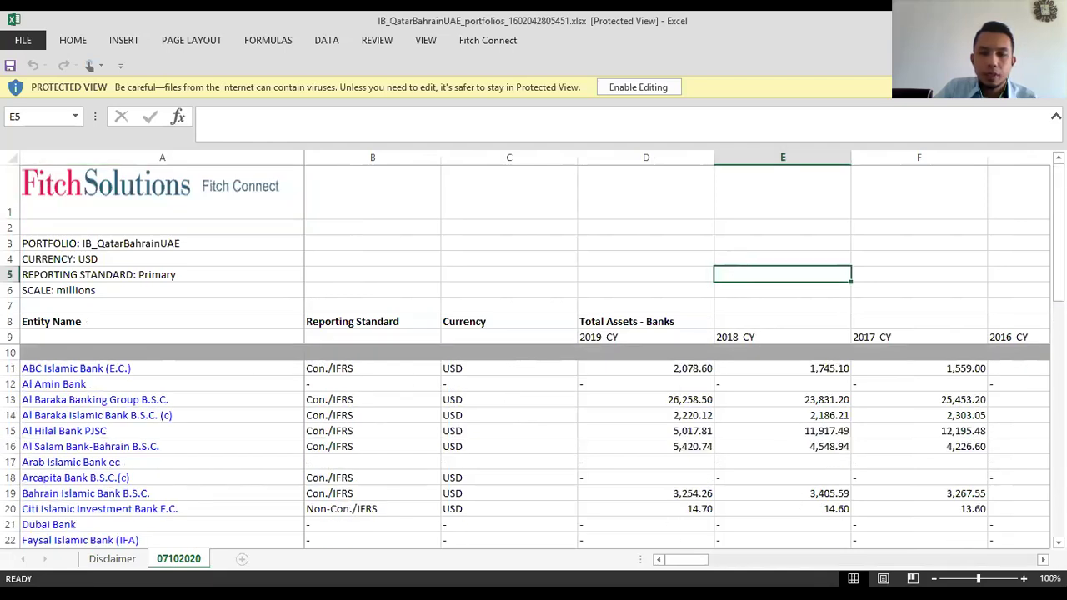
scroll(842, 498, down, 1)
scroll(465, 319, down, 2)
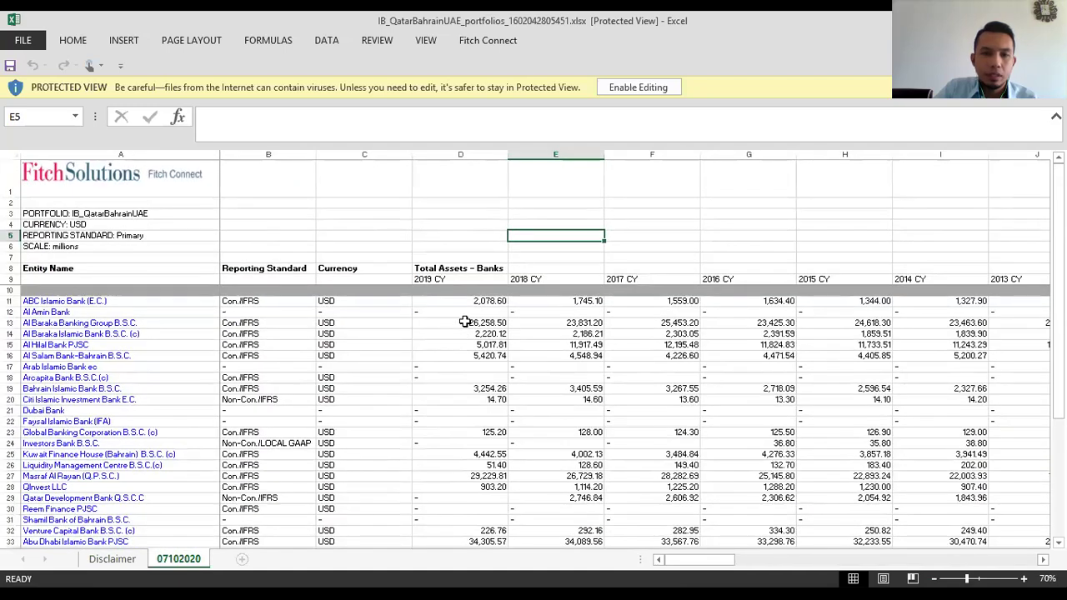
Examine the Total Assets - Banks figures across the yearly columns from 2019 to 2010, up to the start of Core Tier 1 Capital.
click(458, 280)
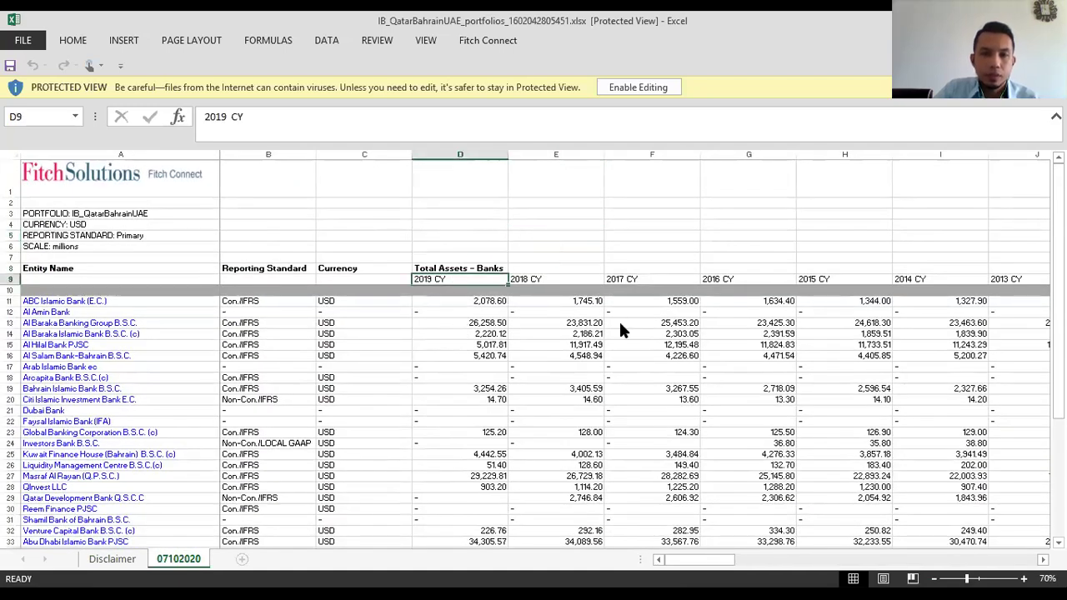
key(Right)
key(Right)
key(Left)
key(Left)
key(Right)
key(Right)
key(Right)
key(Right)
key(Right)
key(Right)
key(Right)
key(Right)
key(Right)
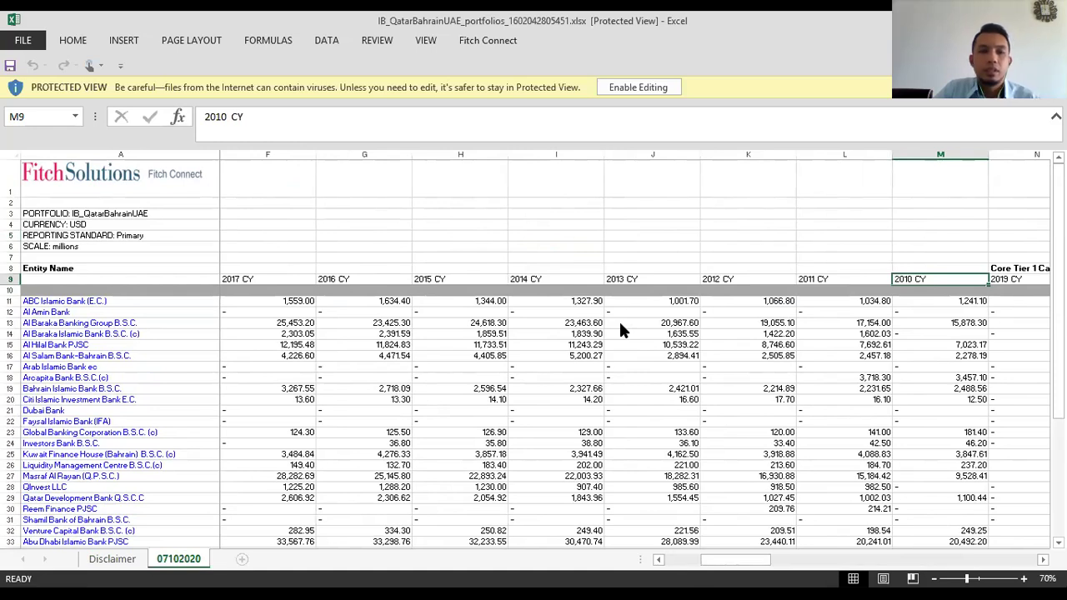
key(Down)
key(Down)
key(Down)
key(Right)
key(Right)
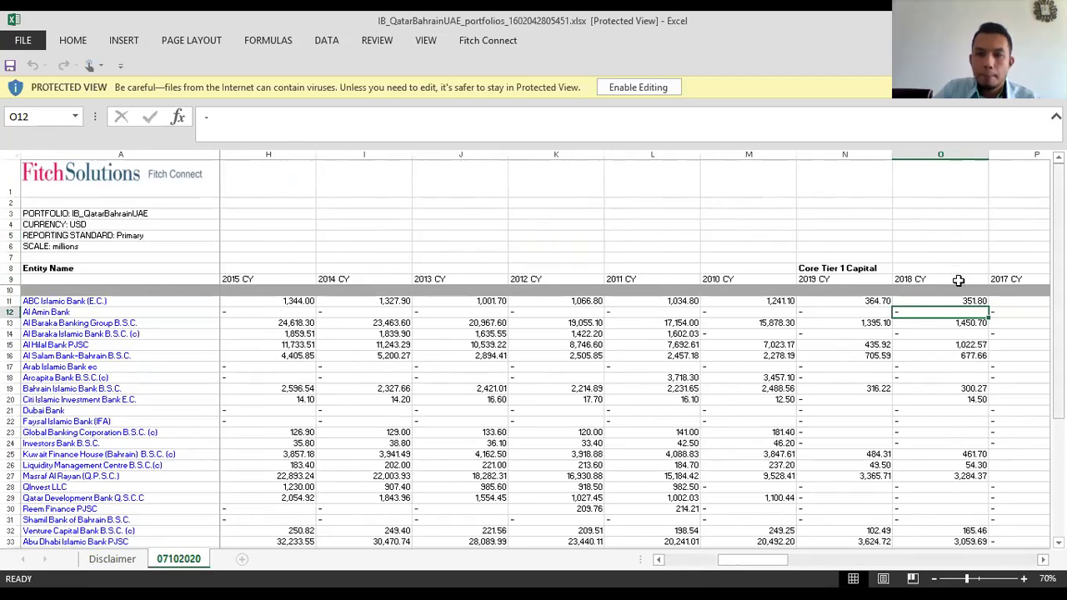
Examine the yearly columns from Core Tier 1 Capital through Net Interest Margin to Common Equity / Total Assets.
click(875, 269)
key(Right)
key(Right)
key(Right)
key(Right)
key(Right)
key(Right)
key(Right)
key(Right)
key(Right)
key(Right)
key(Right)
key(Right)
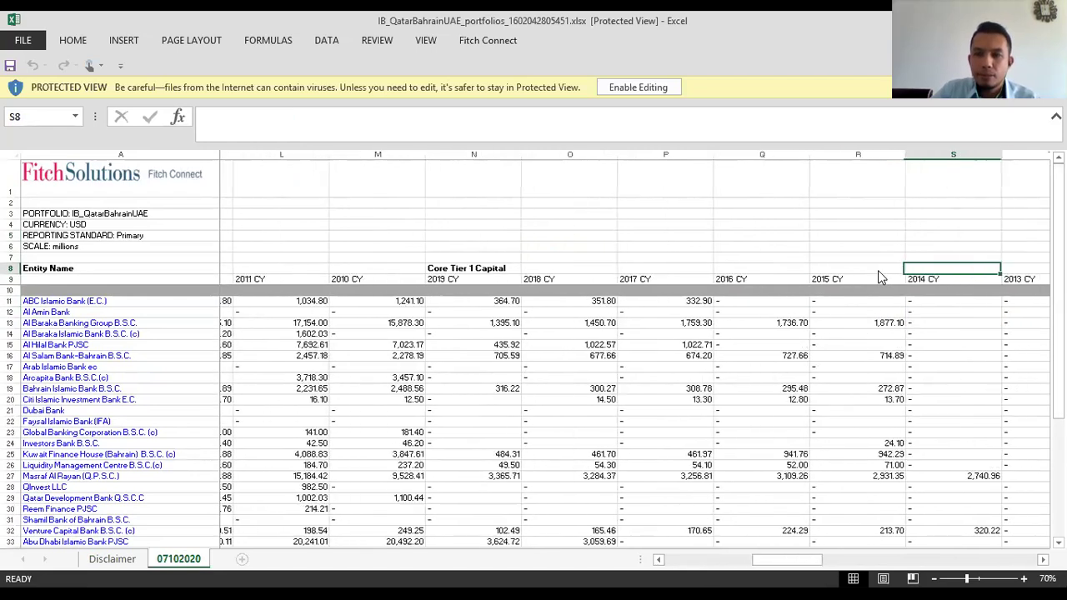
key(Right)
key(Right)
key(Right)
key(Right)
key(Right)
key(Right)
key(Right)
key(Right)
key(Right)
key(Right)
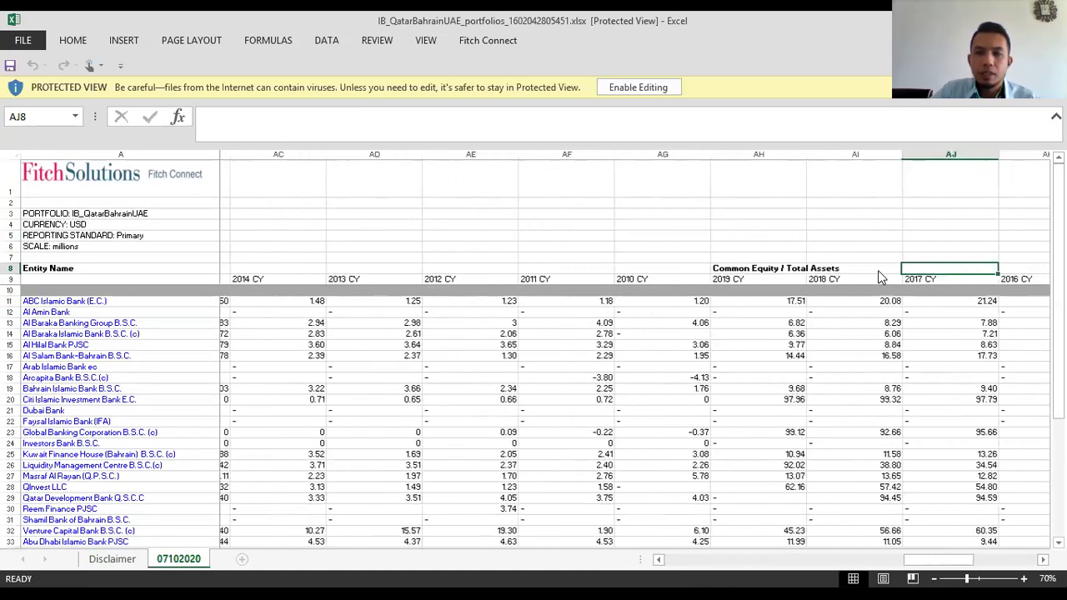
Examine the Common Equity / Total Assets columns for all banks down to the end of the exported list.
key(Right)
key(Right)
key(Right)
key(Right)
key(Down)
key(Down)
key(Down)
key(Down)
key(Down)
key(Down)
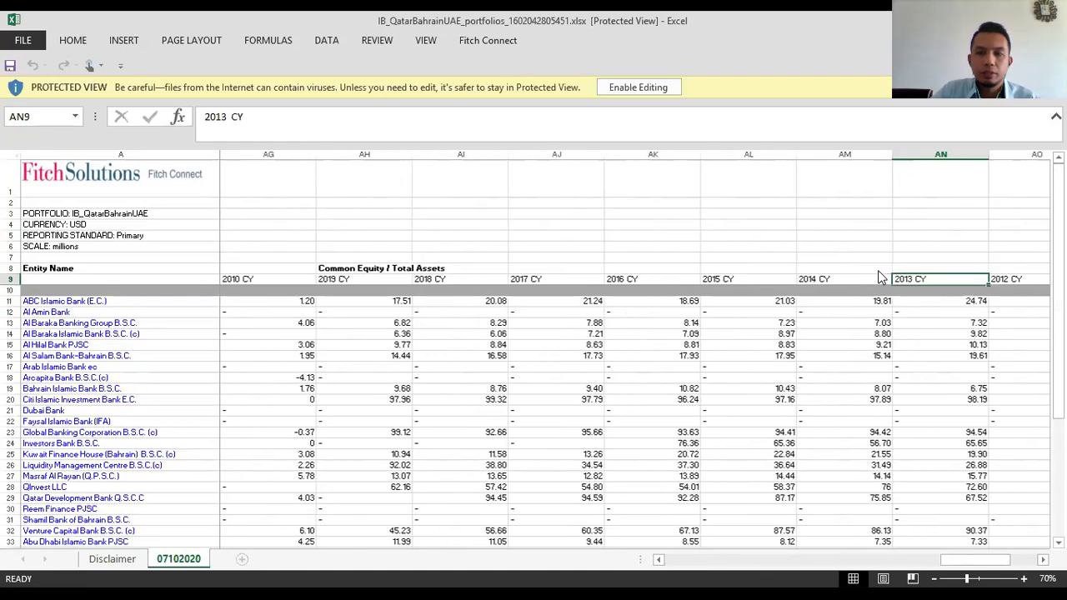
click(843, 257)
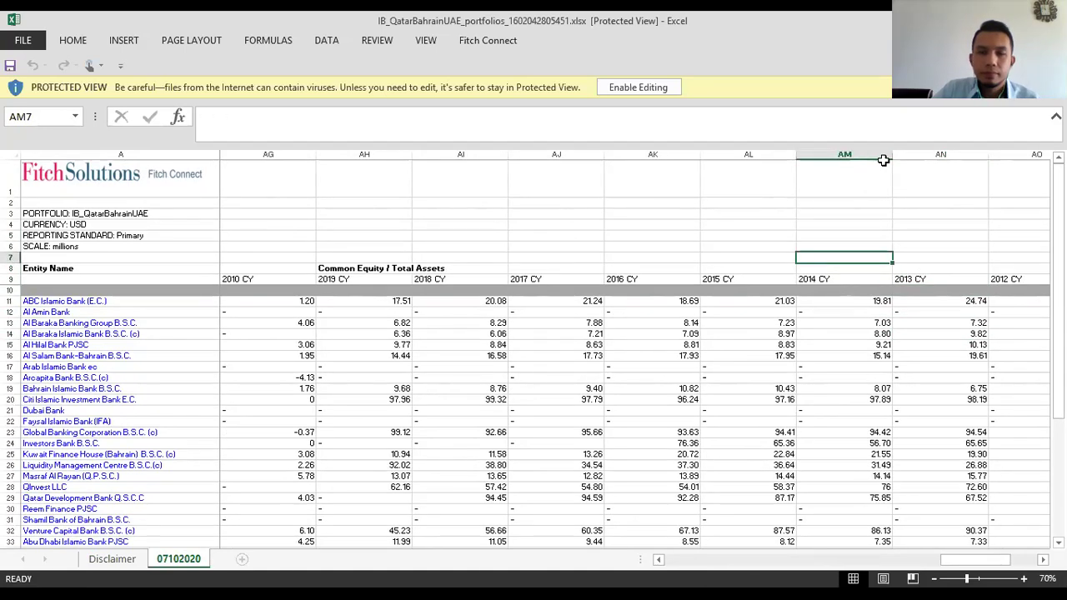
scroll(257, 370, down, 4)
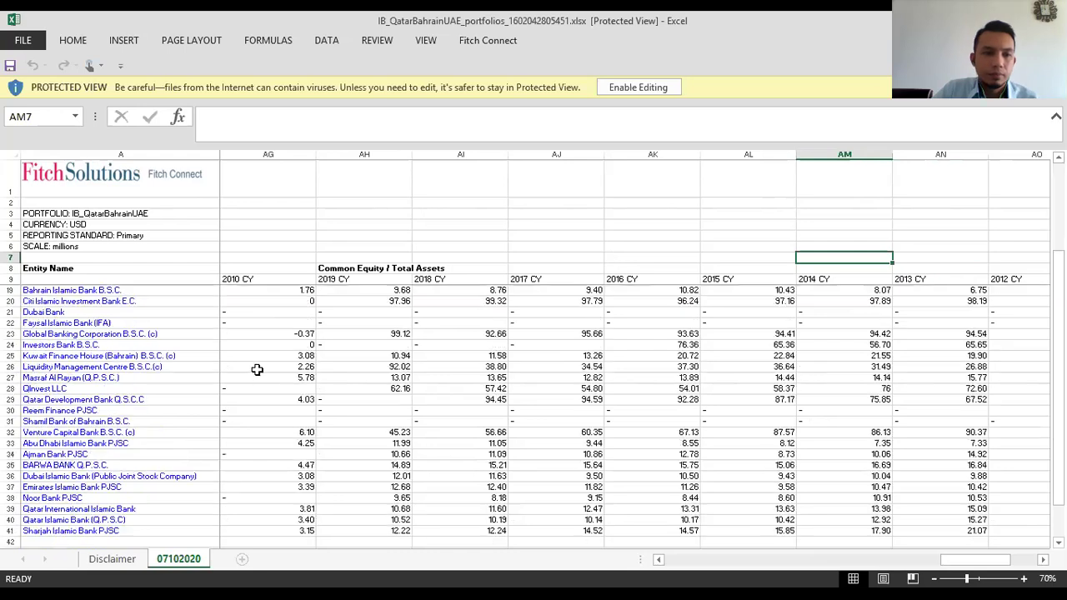
scroll(257, 369, up, 4)
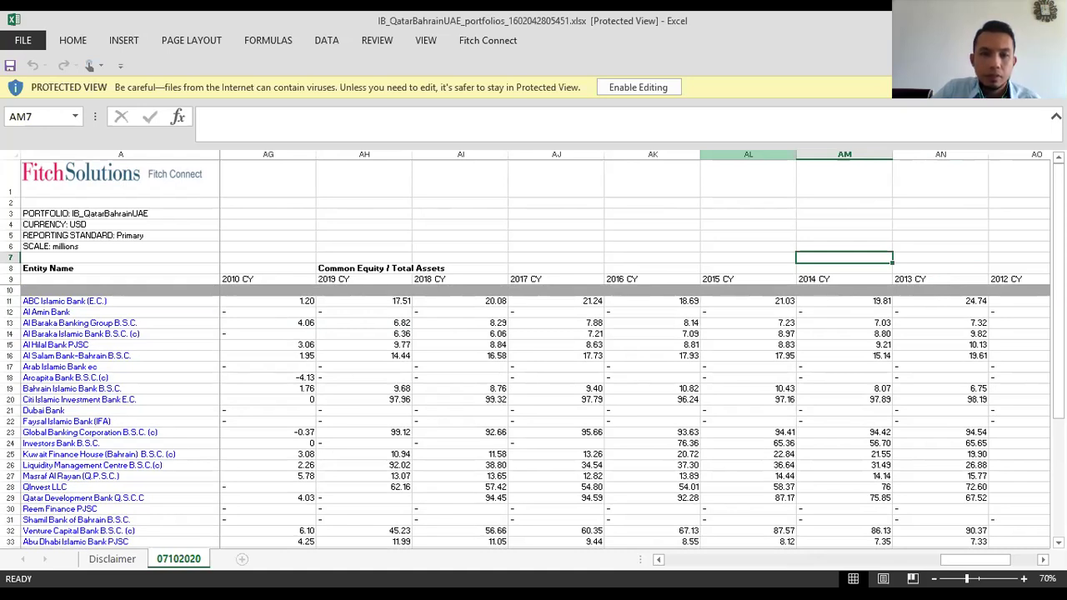
Switch back to Fitch Connect and review the annual, interim and quarterly choices of the multiple period export without exporting.
key(alt+Tab)
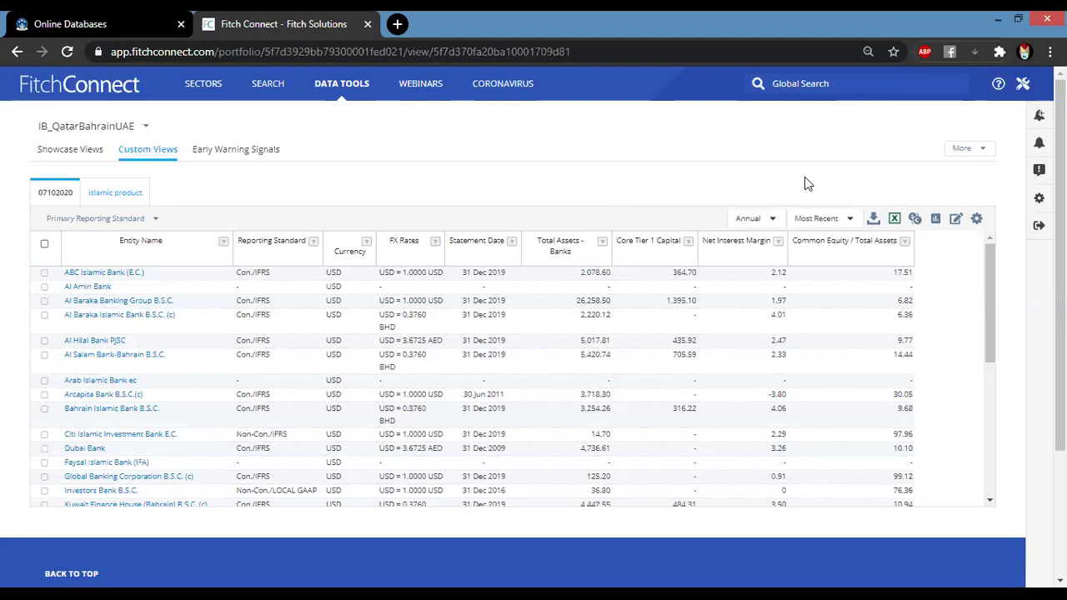
click(873, 218)
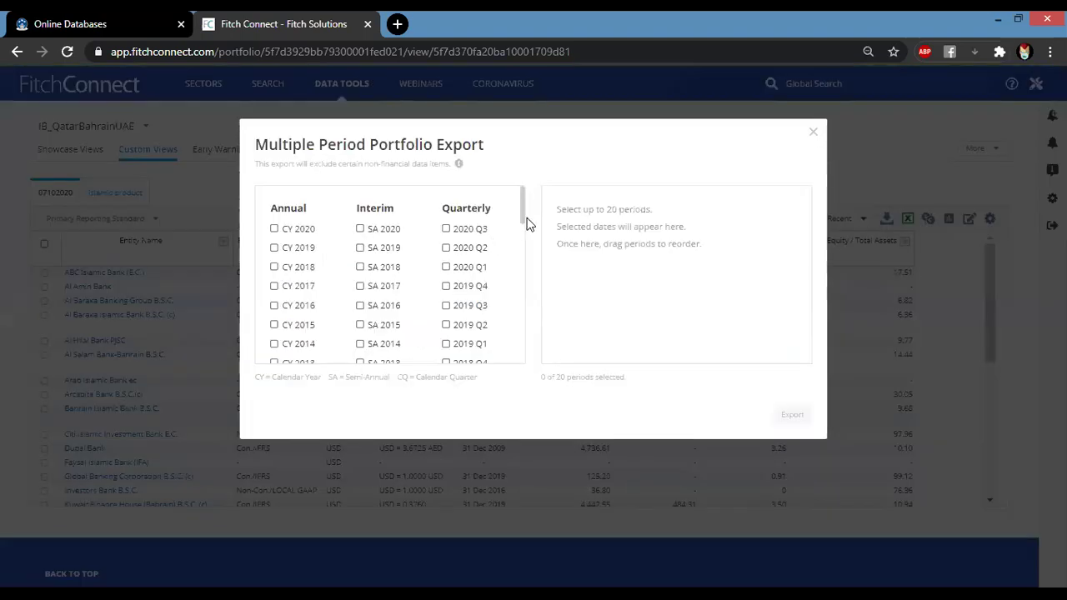
mouse_move(522, 218)
mouse_down()
mouse_move(522, 274)
mouse_move(521, 231)
mouse_up()
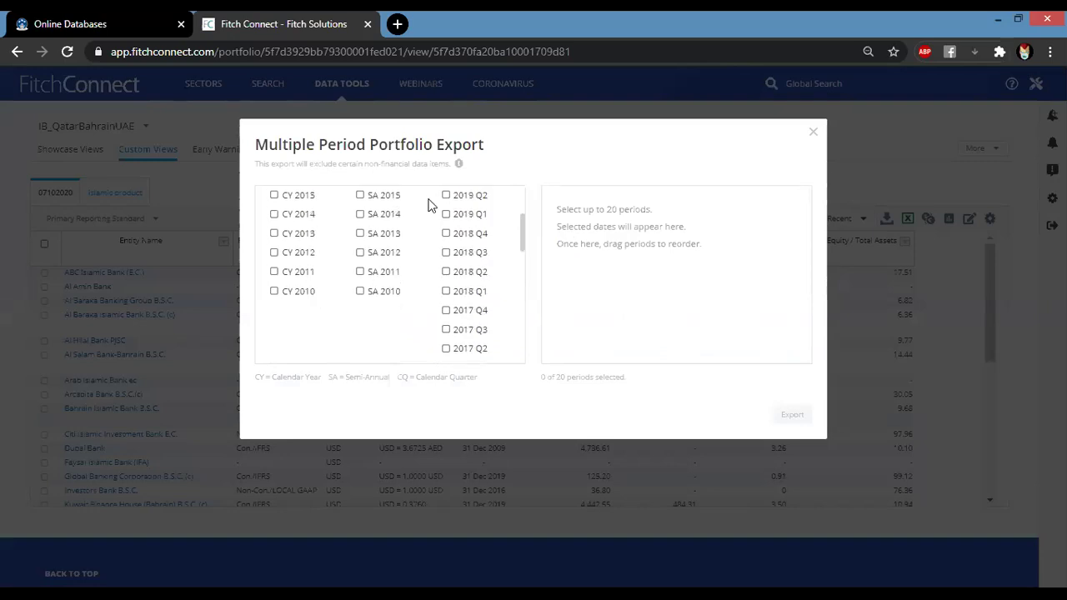
click(814, 132)
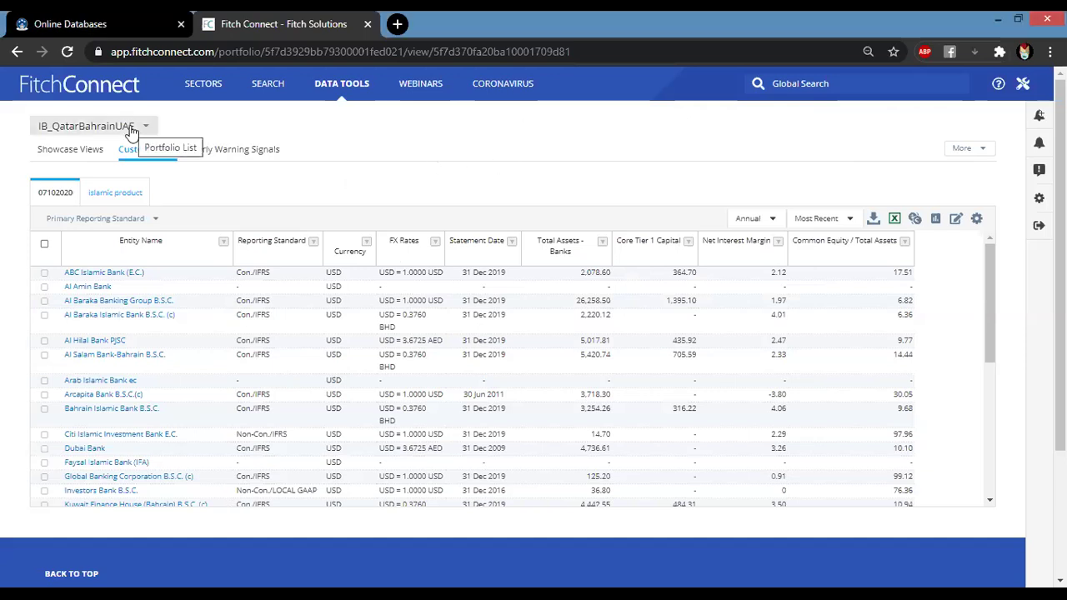
Open the Fitch support page and show the Excel support section with the Excel Add-In downloads and quick start guide.
click(999, 86)
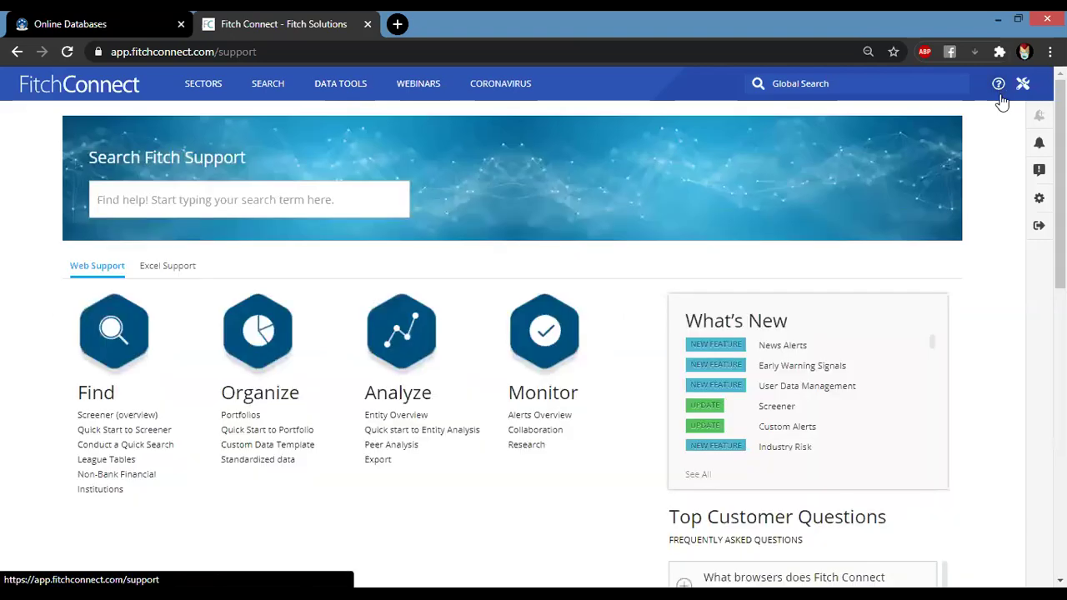
scroll(982, 222, down, 1)
scroll(983, 223, down, 2)
scroll(857, 195, up, 1)
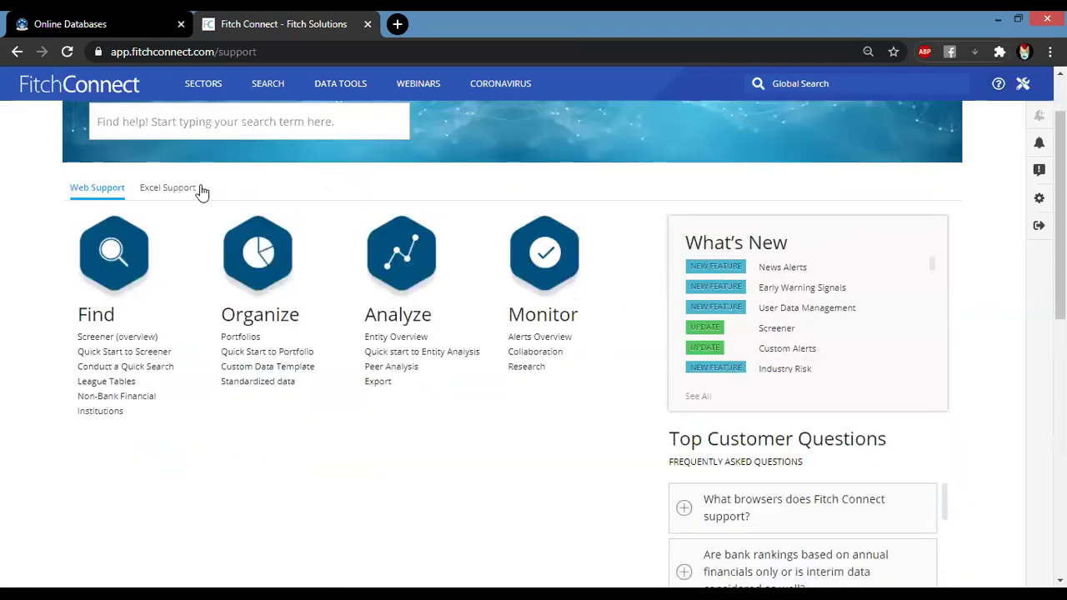
click(176, 191)
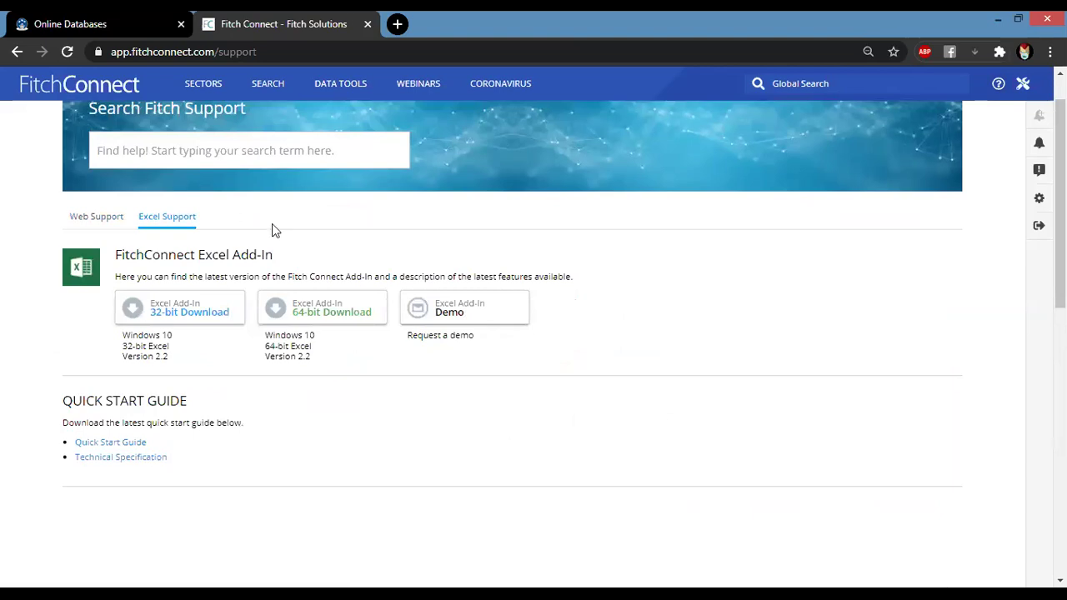
Review the Excel Add-In downloads, then switch to the exported portfolio workbook in Excel and show the Fitch Connect add-in commands.
scroll(702, 310, down, 1)
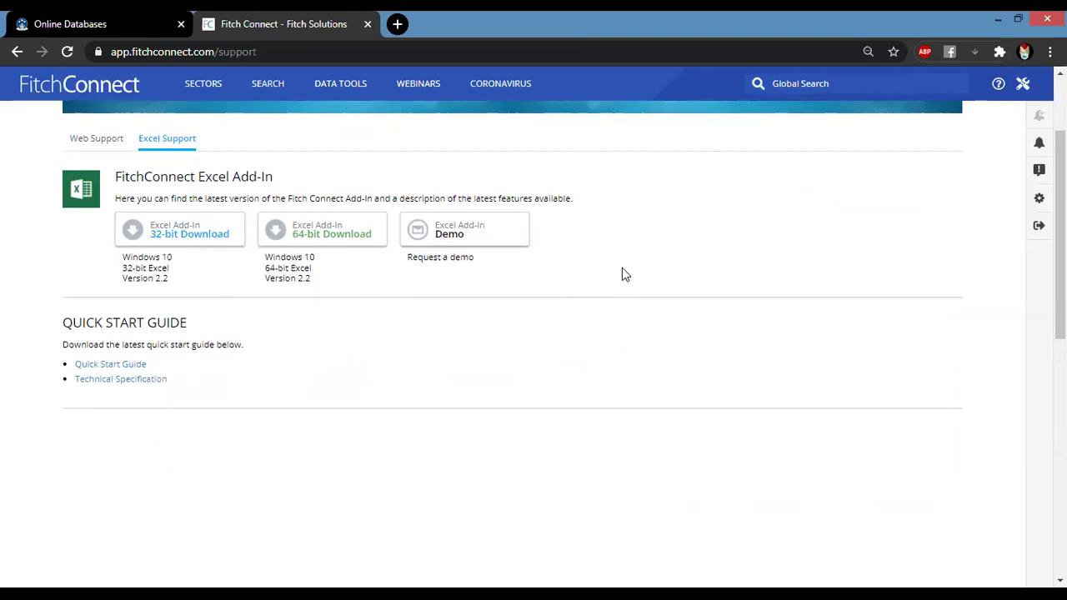
scroll(626, 274, up, 2)
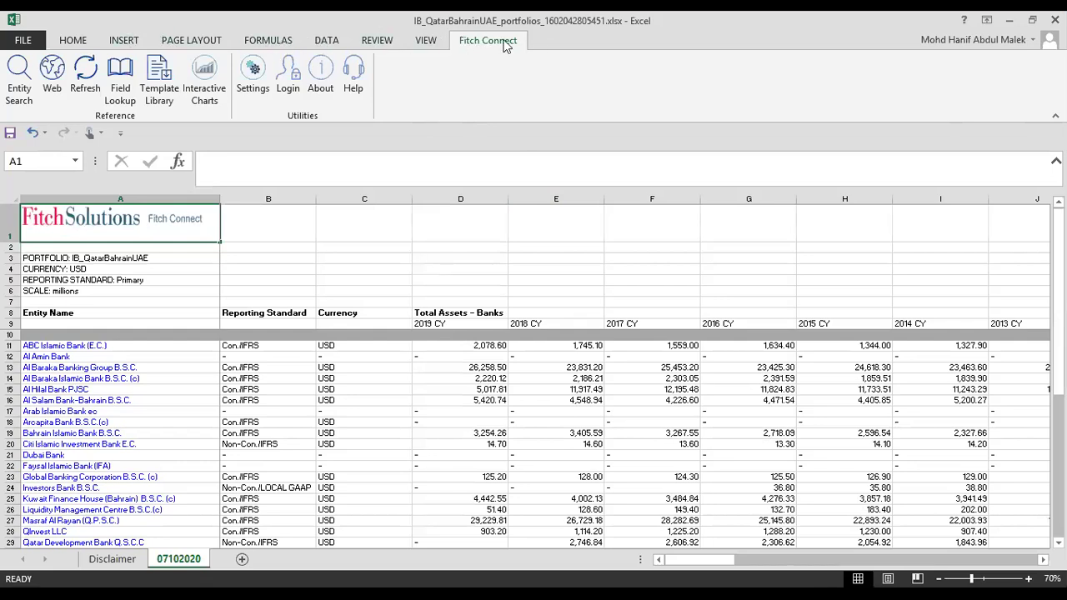
click(426, 40)
click(488, 42)
click(361, 267)
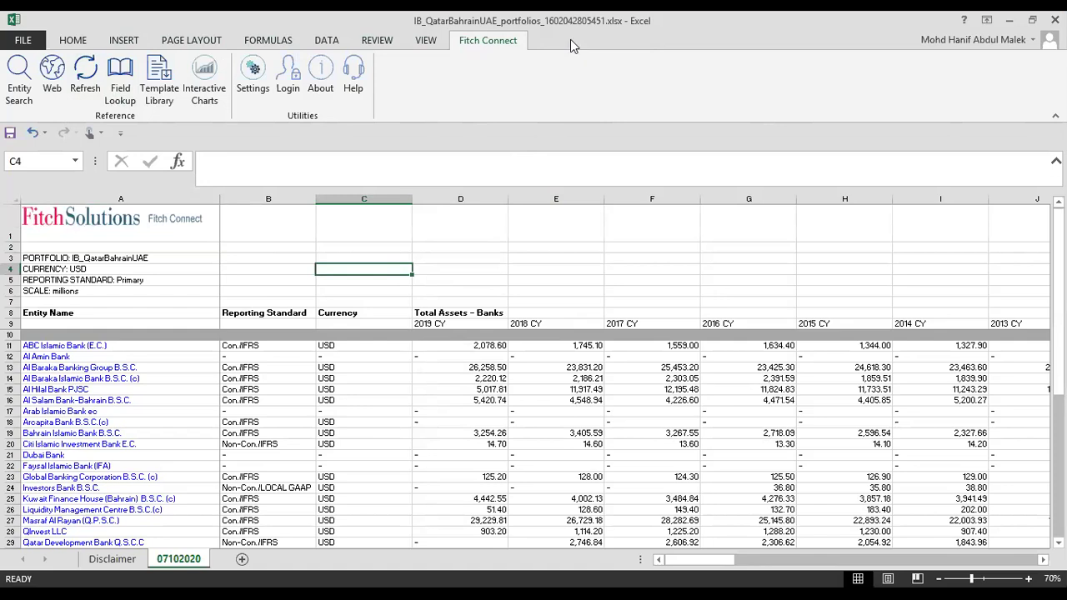
click(558, 238)
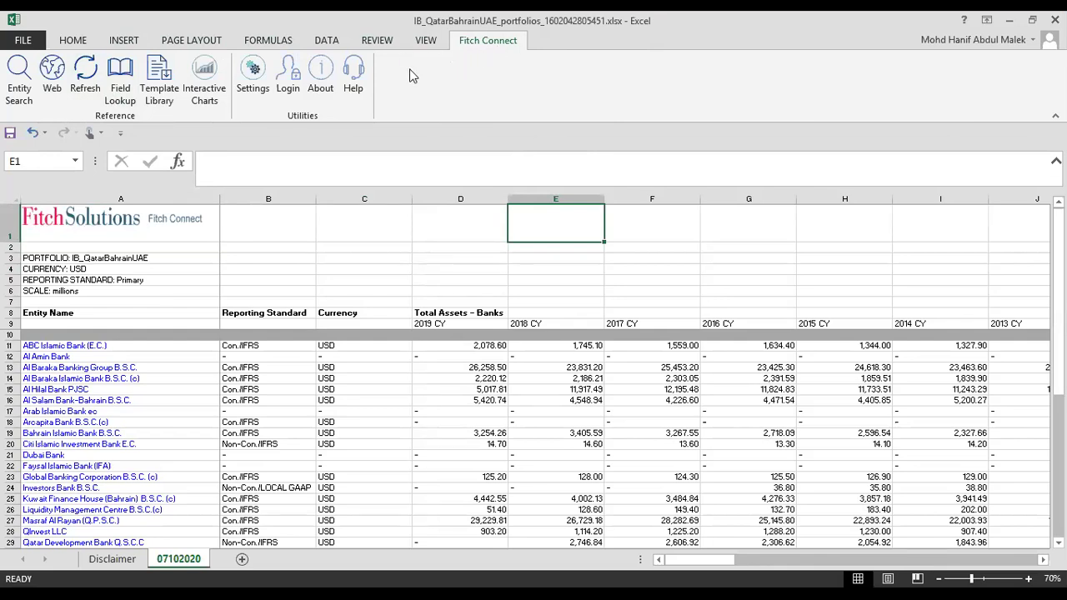
click(284, 266)
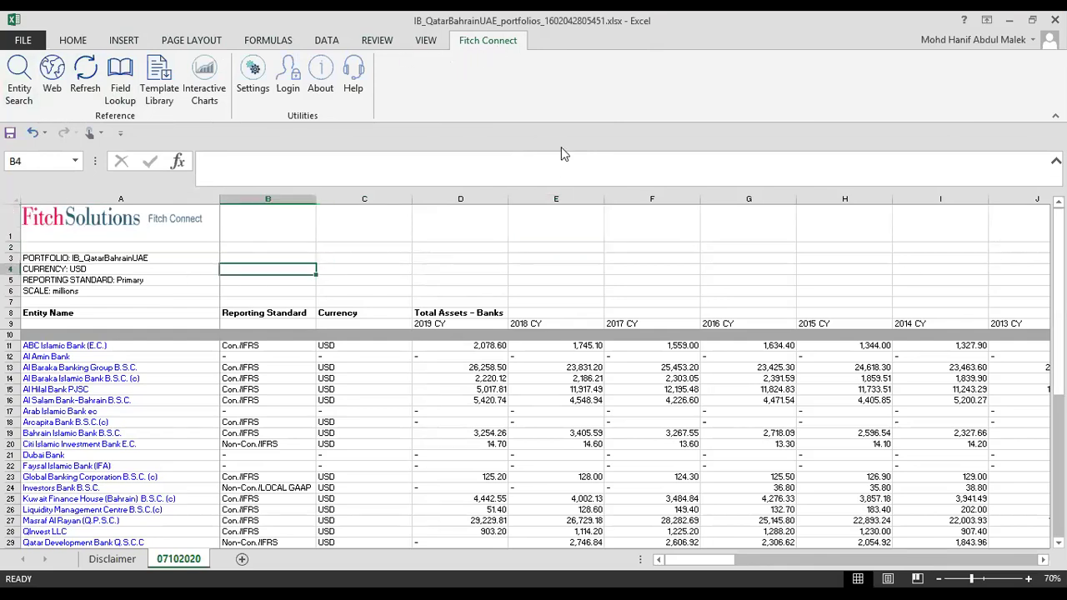
Switch to the Fitch History Template v3 workbook, review its Required Entities list and show the template guidance sheet.
click(1007, 22)
click(812, 434)
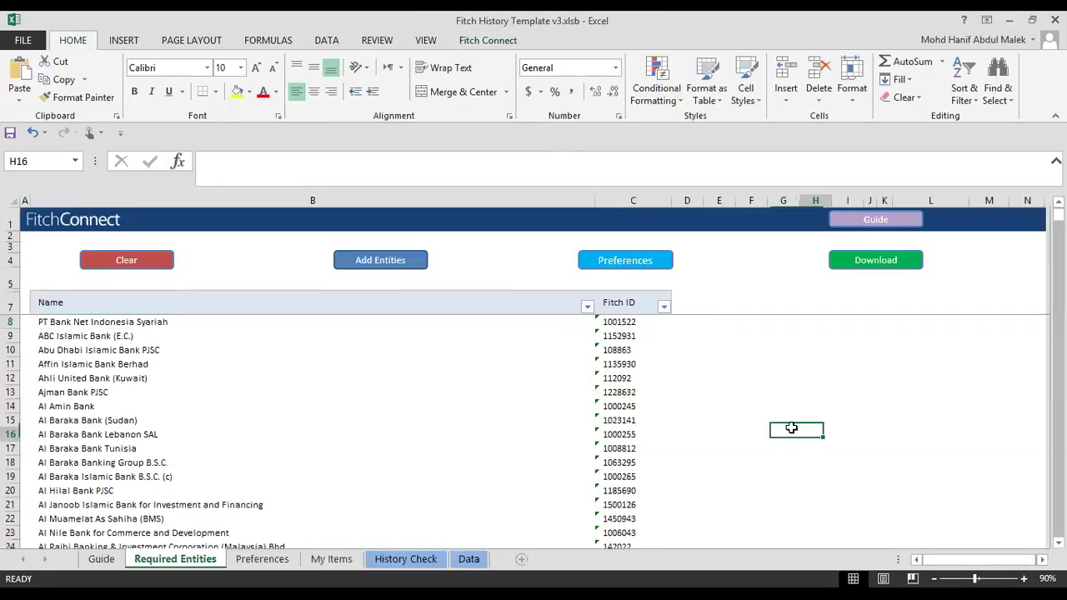
click(346, 419)
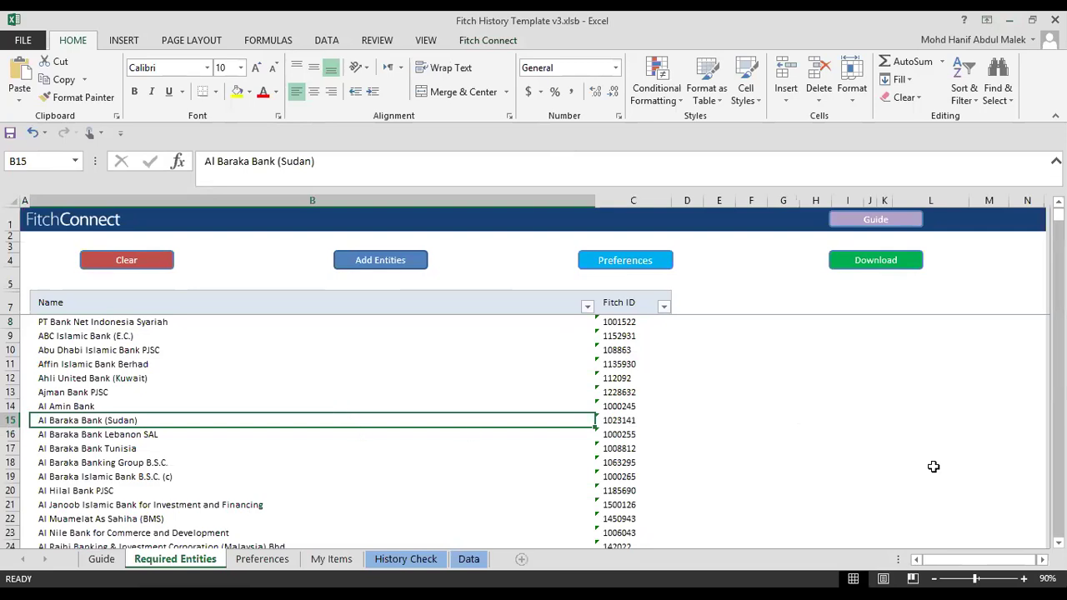
click(815, 431)
click(102, 559)
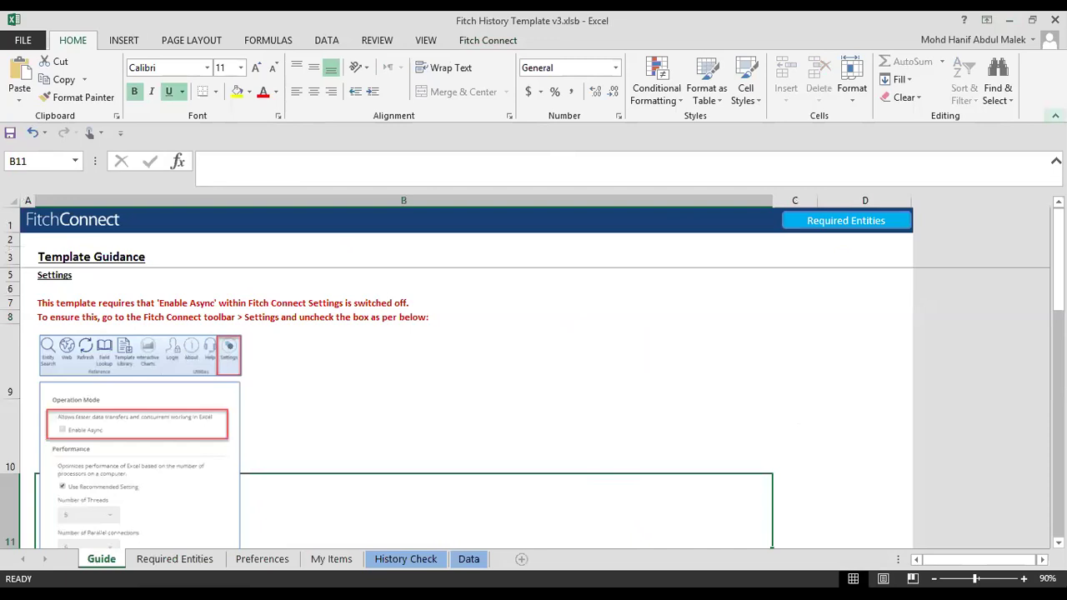
Collapse the ribbon above the template guidance, show the Fitch Connect add-in commands and try to open Field Lookup.
click(1055, 115)
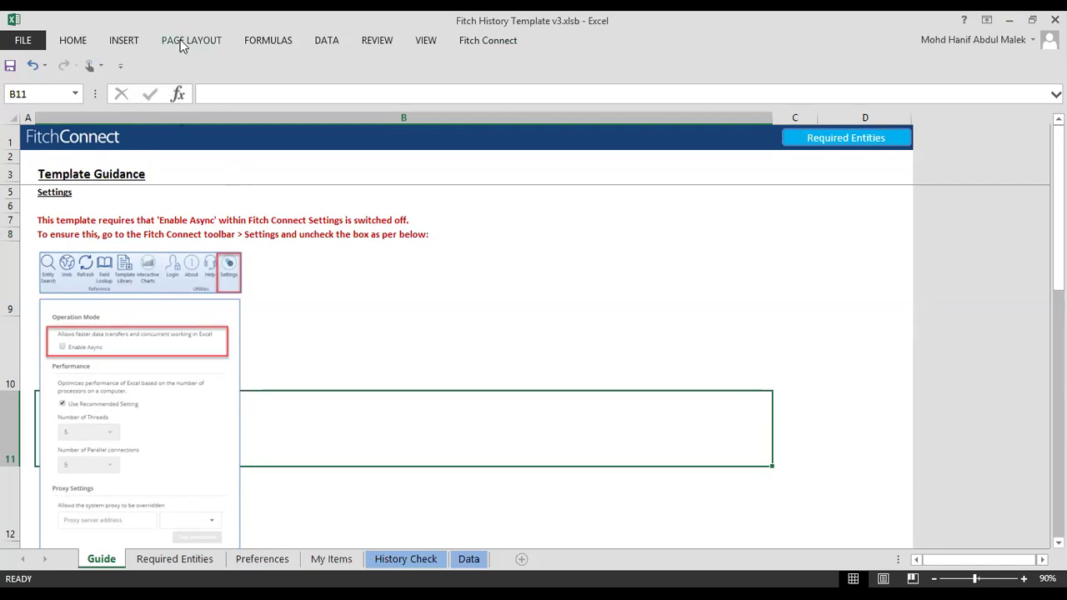
click(491, 41)
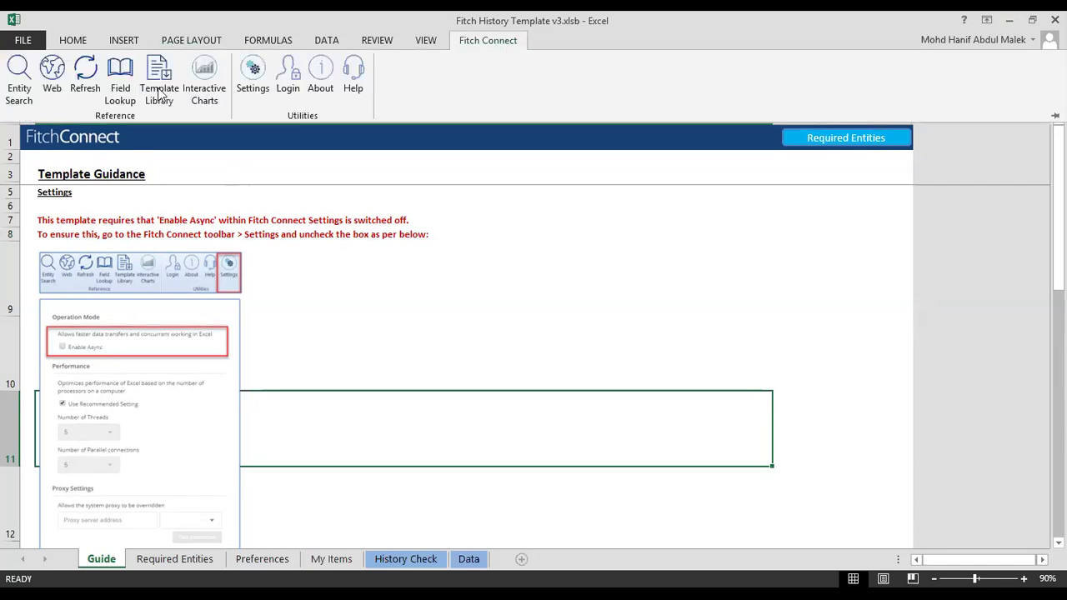
click(120, 79)
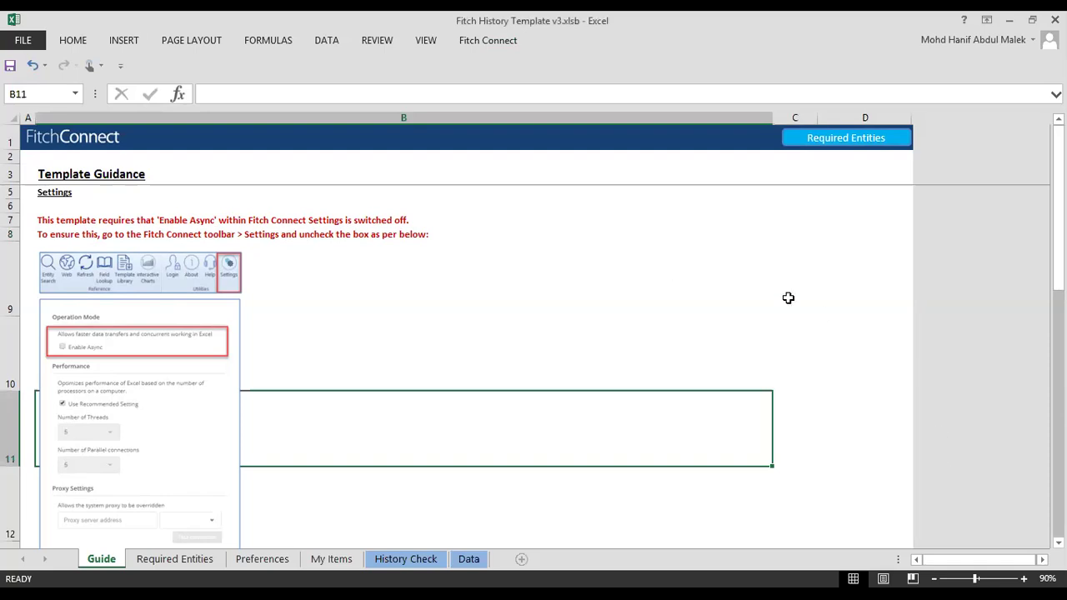
Clear the existing list of names and Fitch IDs from the Required Entities sheet.
scroll(788, 298, down, 3)
scroll(788, 298, down, 2)
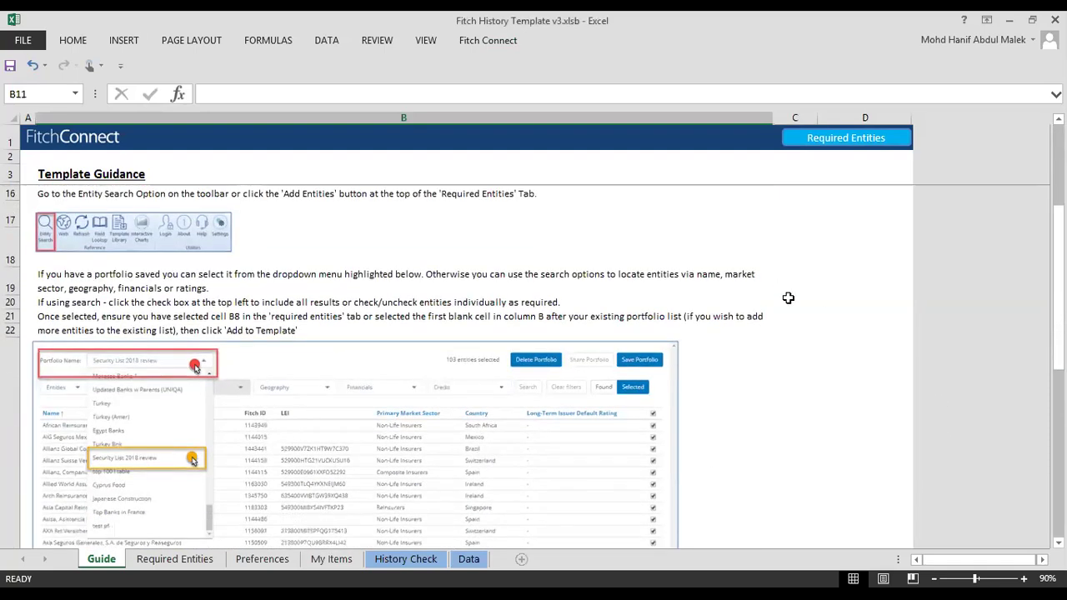
click(158, 559)
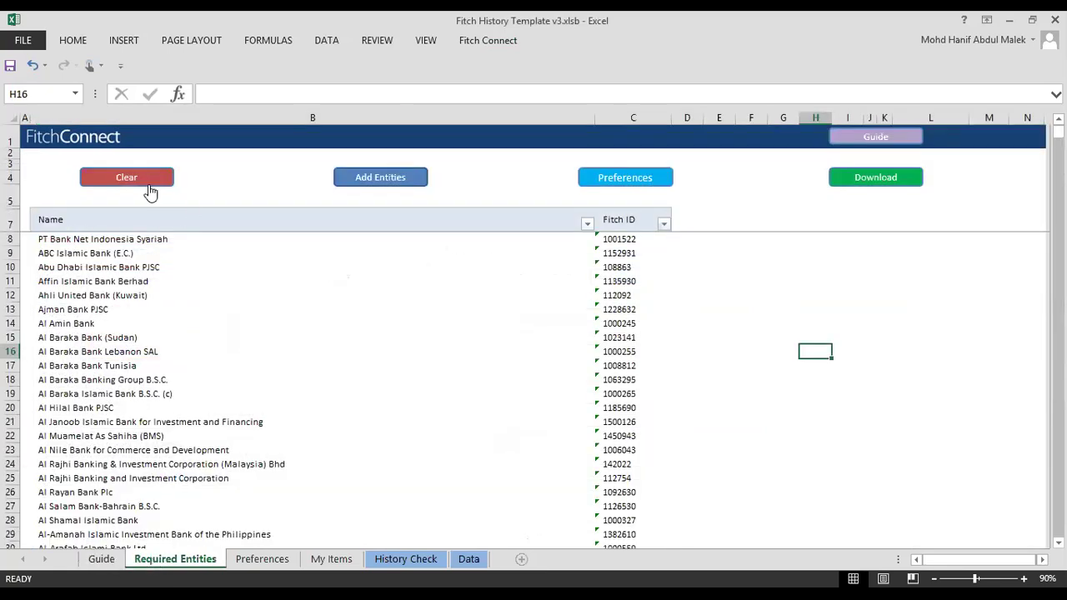
click(150, 183)
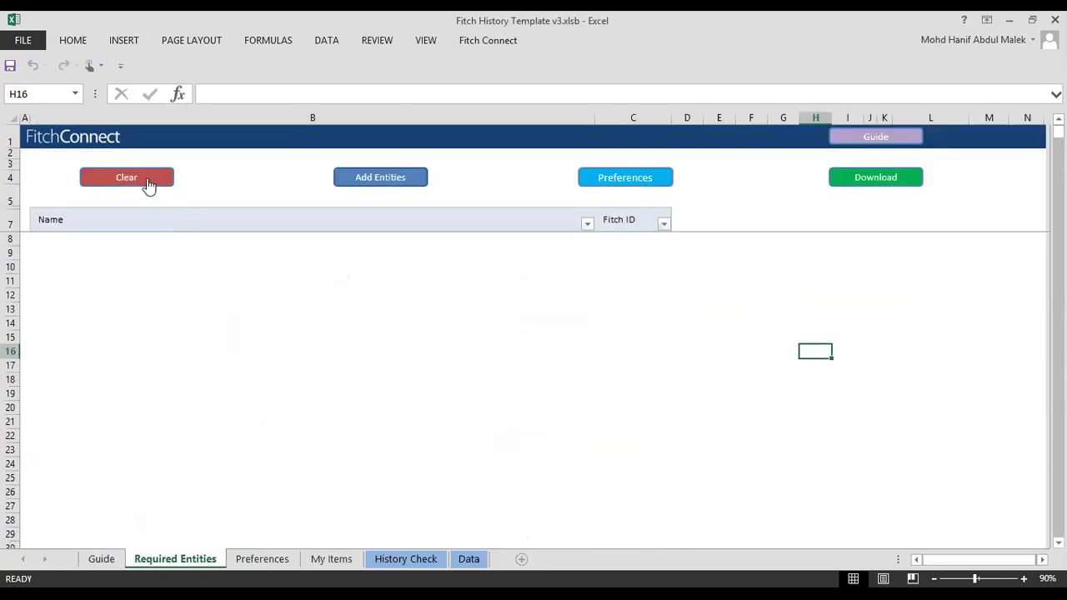
Clear the data items listed on the My Items sheet.
click(275, 559)
click(321, 562)
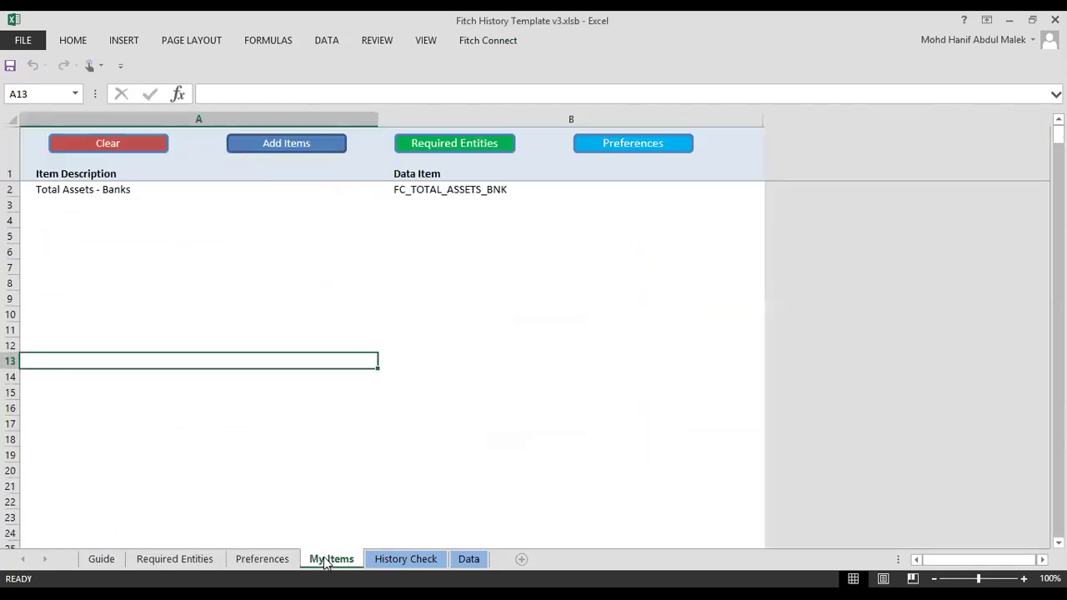
click(148, 150)
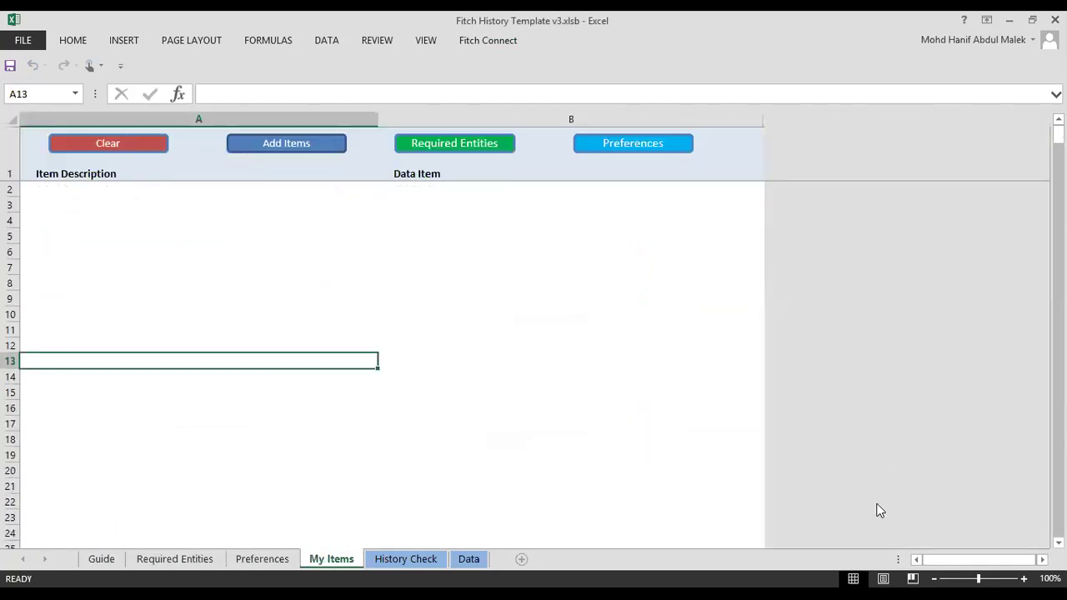
click(934, 335)
Review the Template Guidance on the Guide sheet, covering settings, entity selection, preferences, currency, blank rows and required items.
click(103, 559)
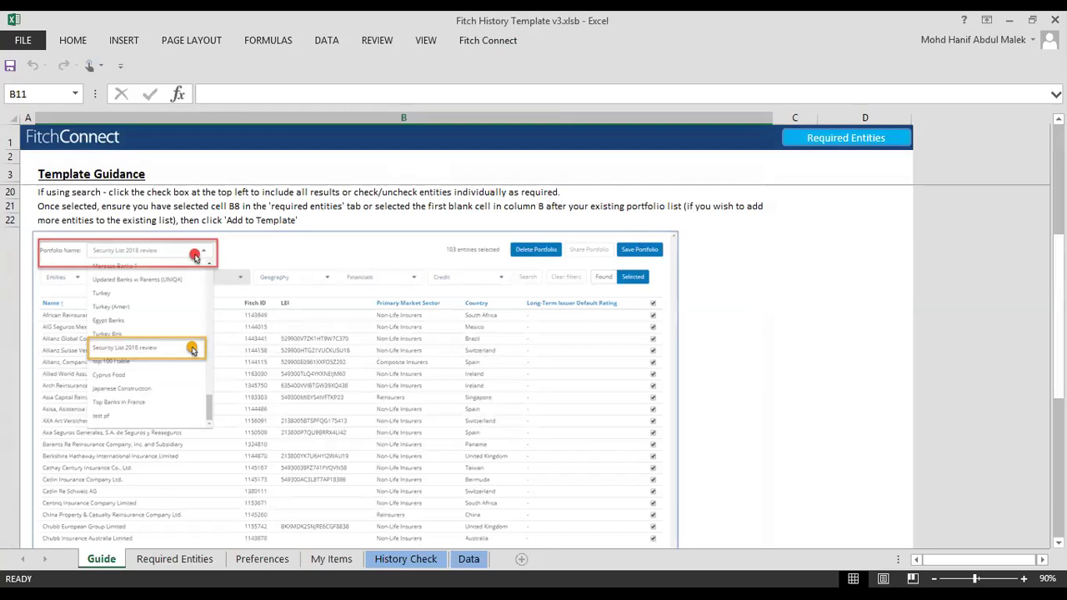
scroll(533, 358, up, 3)
scroll(533, 358, up, 1)
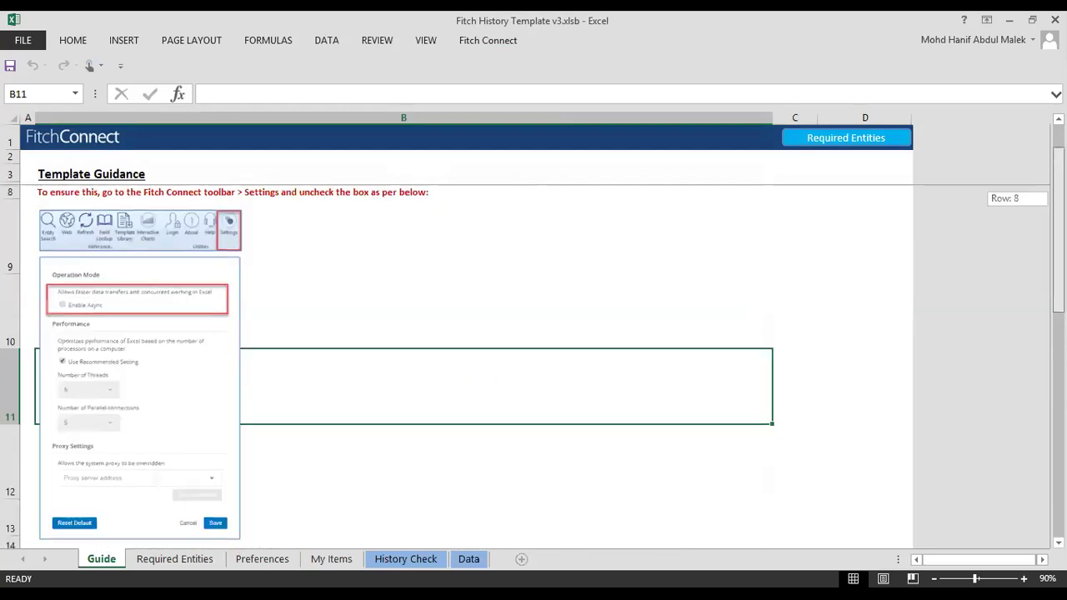
scroll(307, 268, down, 1)
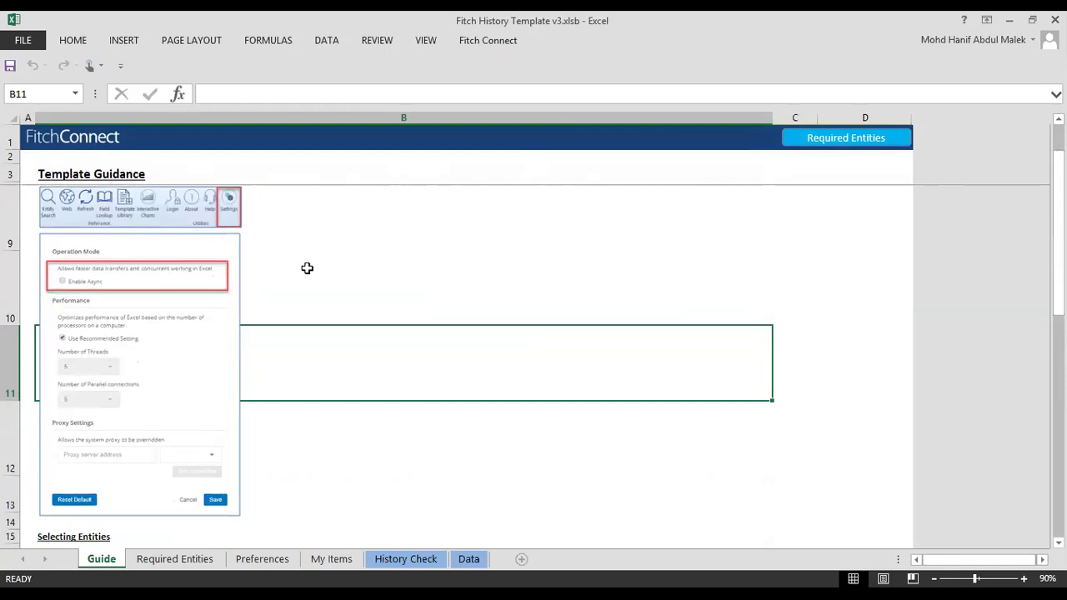
scroll(306, 267, down, 4)
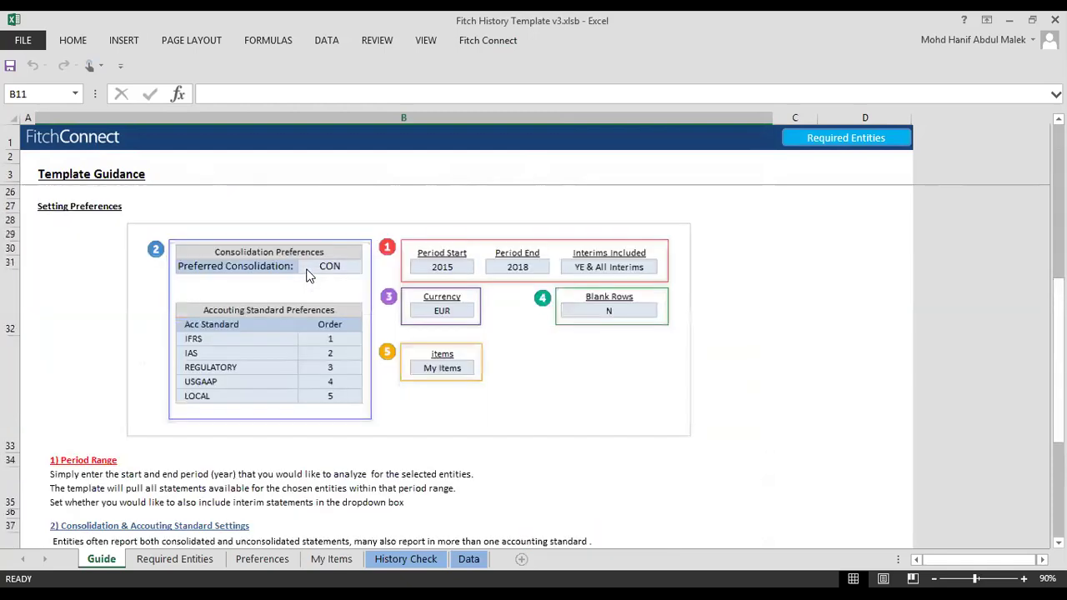
scroll(307, 275, down, 2)
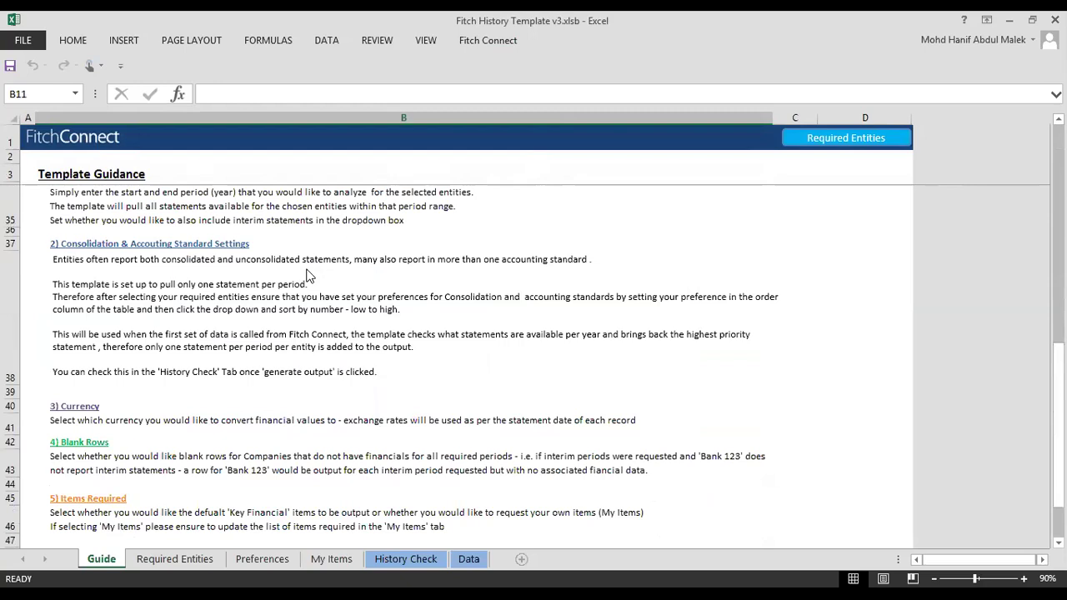
scroll(306, 275, up, 2)
scroll(307, 276, down, 2)
scroll(309, 271, up, 7)
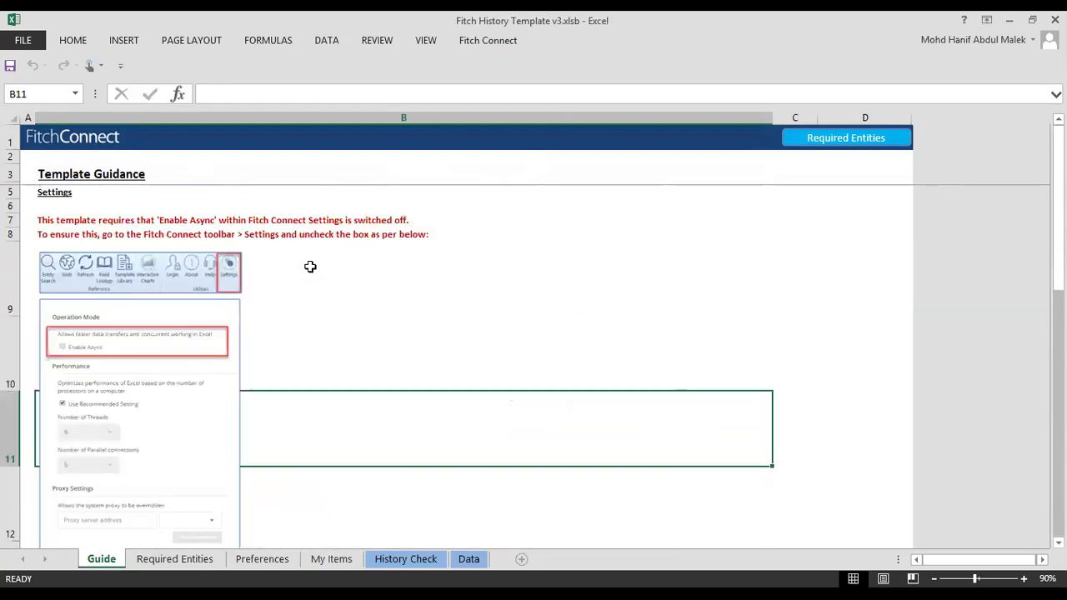
Look over the Fitch Connect add-in commands, including Settings and Login, and return to the Guide sheet.
click(483, 46)
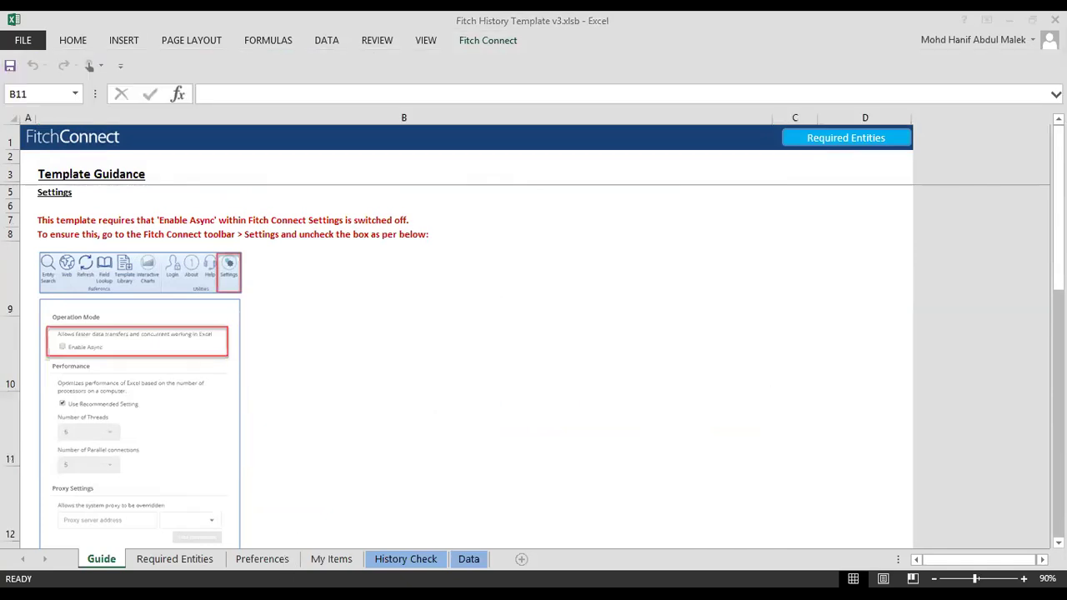
click(490, 42)
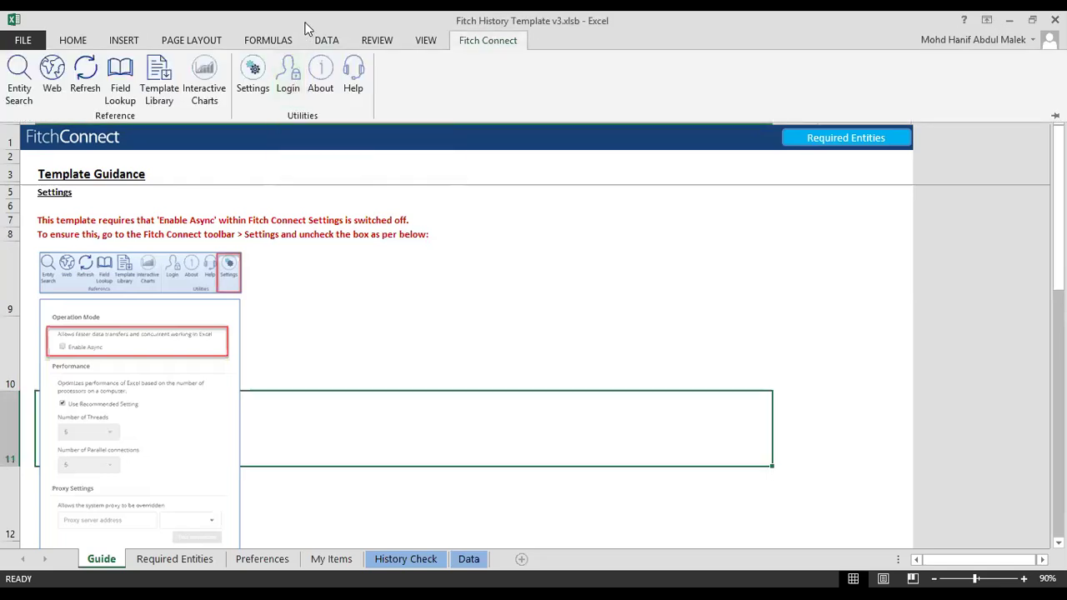
click(433, 206)
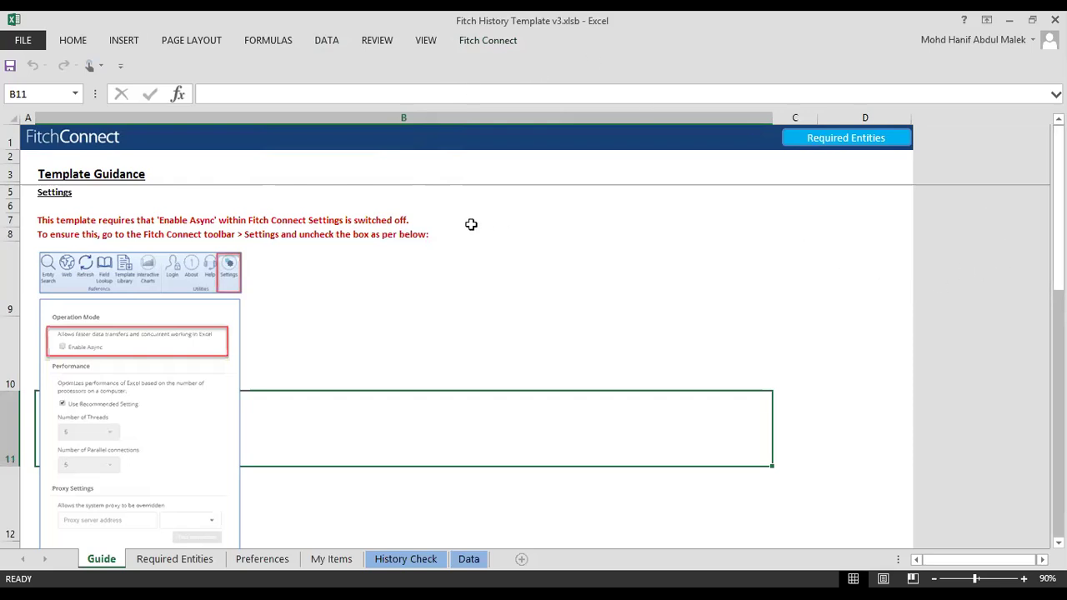
View the Required Entities sheet and examine the Interims Included options on the Preferences sheet.
click(171, 562)
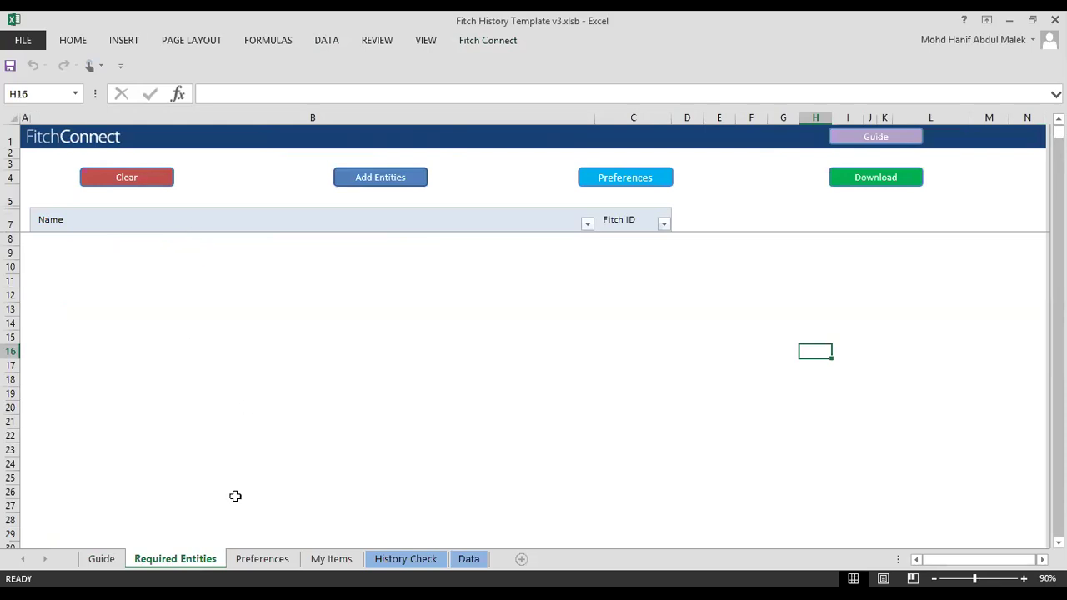
click(263, 560)
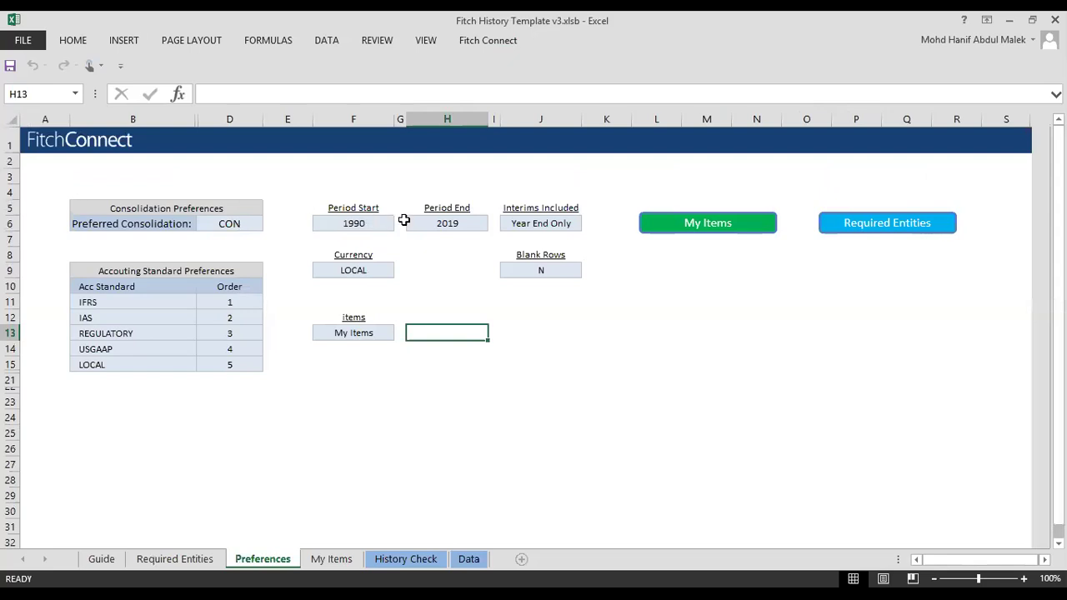
click(534, 224)
click(590, 226)
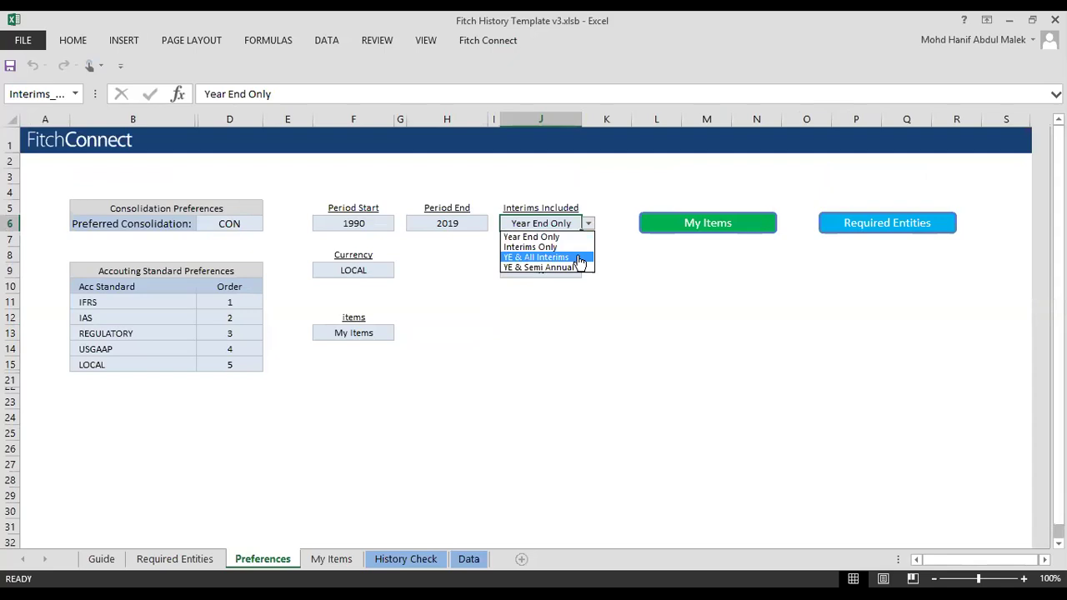
Examine the available choices for Currency and Items on the Preferences sheet, cancelling each list without picking an option.
click(360, 279)
click(366, 272)
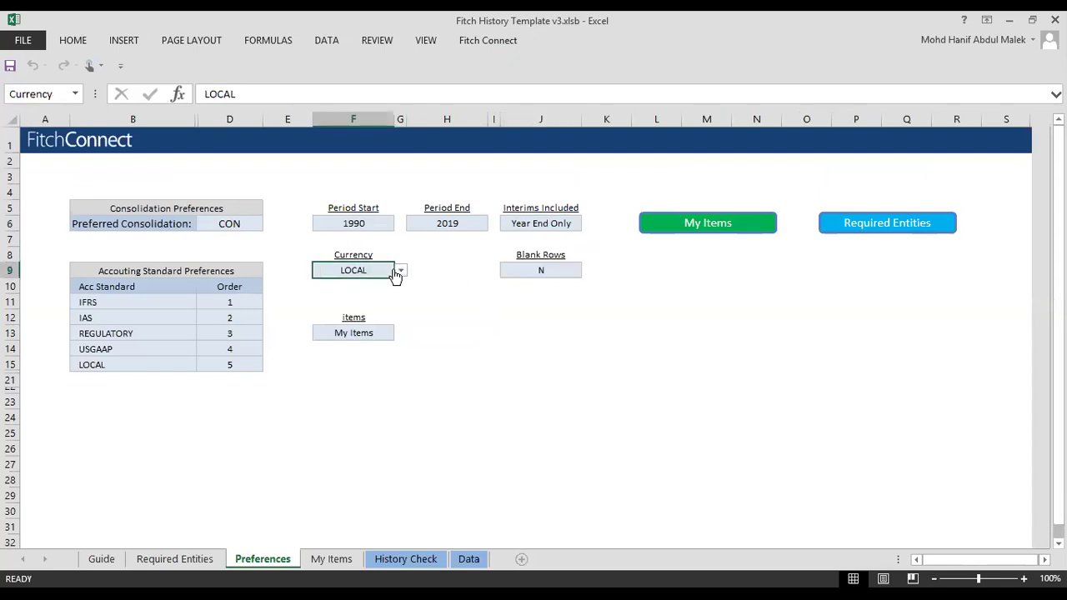
click(399, 272)
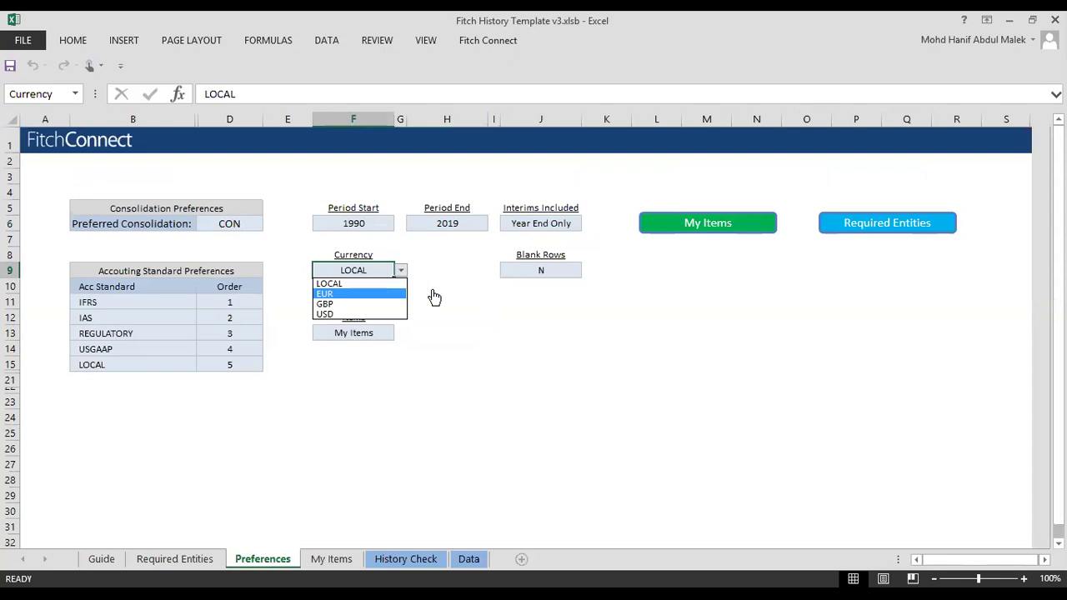
key(Escape)
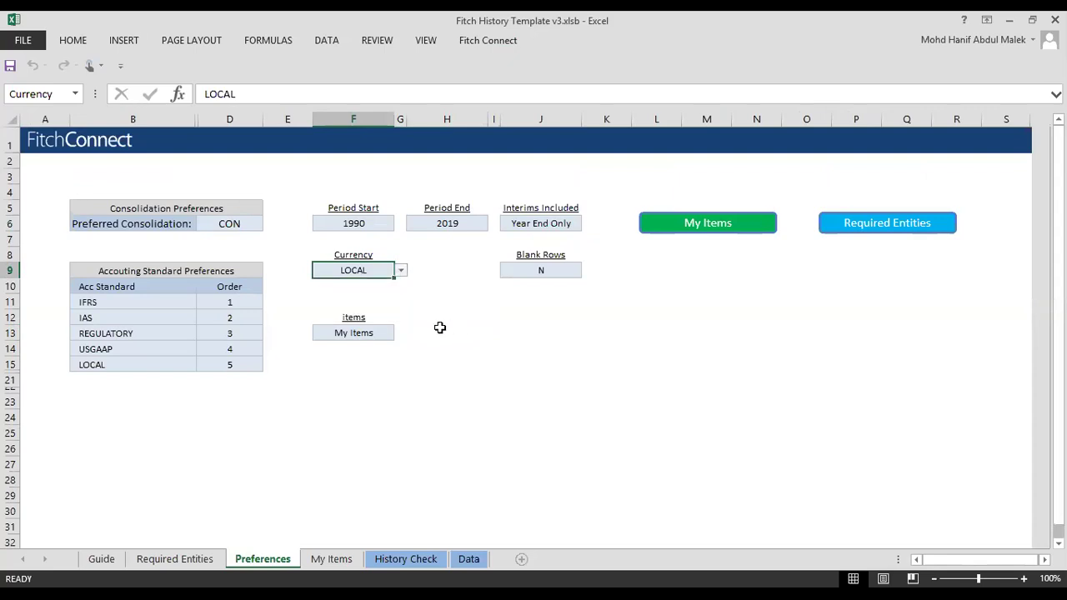
click(370, 334)
click(400, 335)
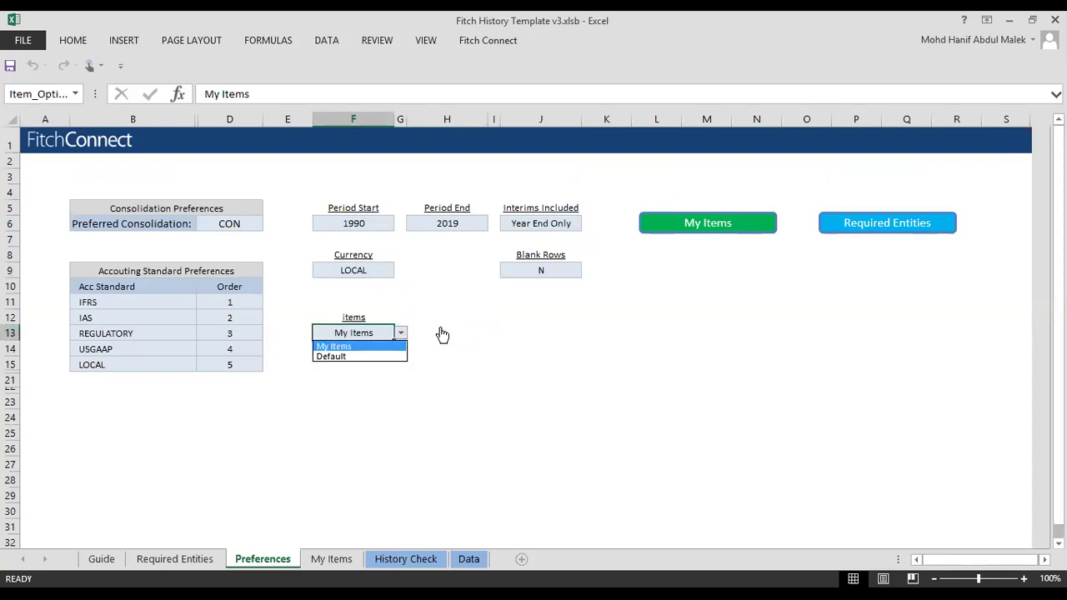
key(Escape)
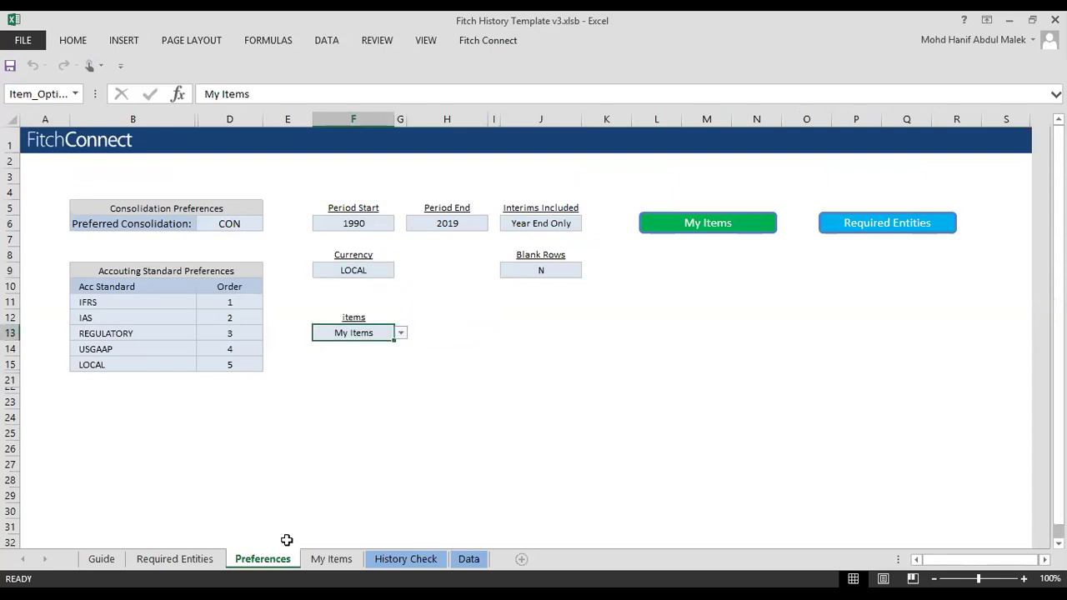
Check the My Items sheet for its item columns and return to the Required Entities sheet.
click(329, 564)
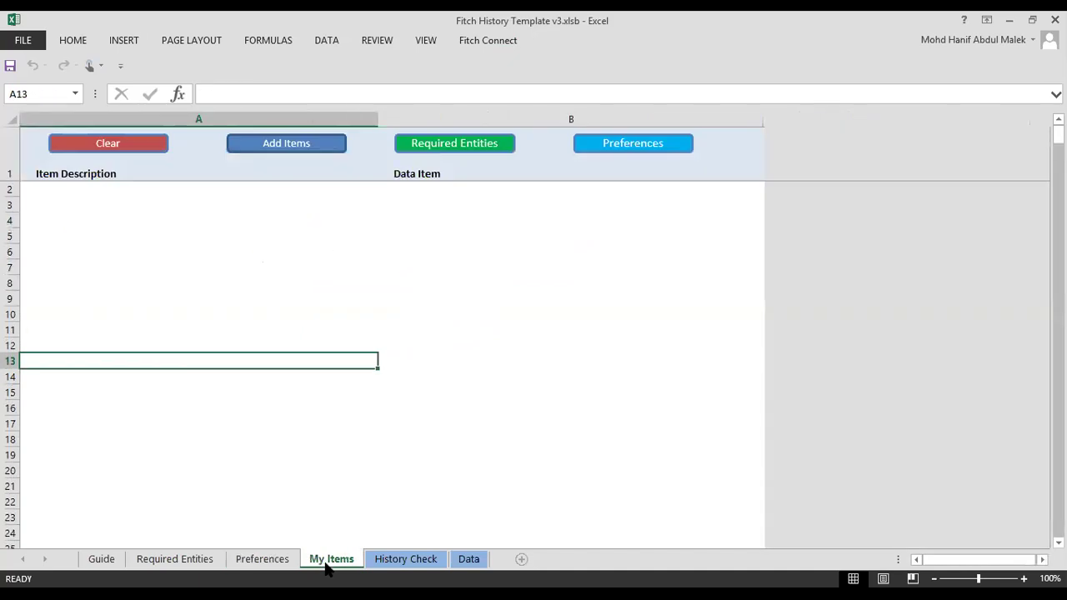
click(361, 314)
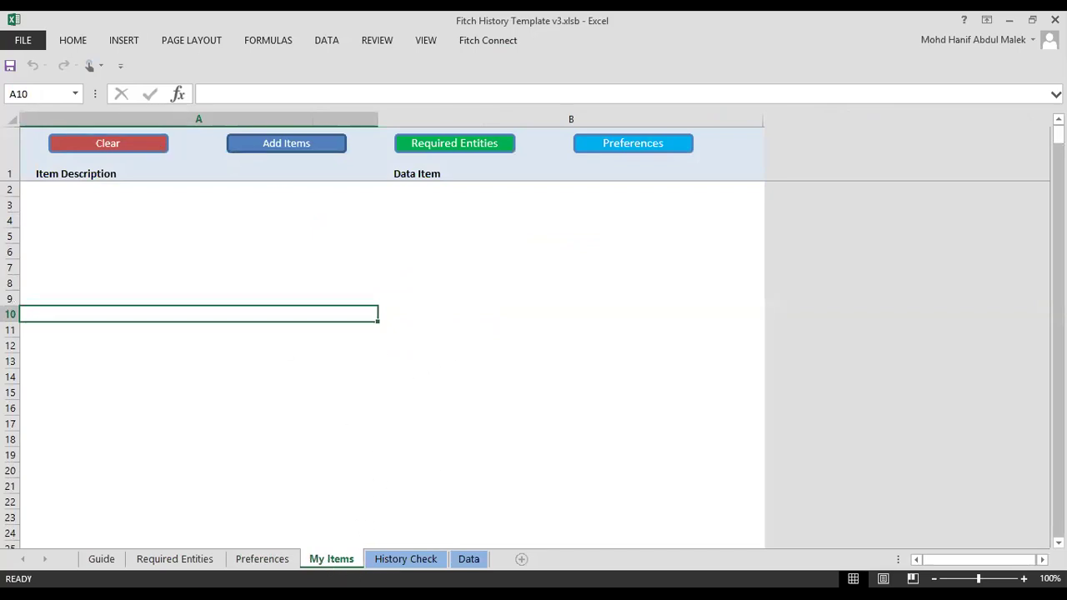
click(188, 560)
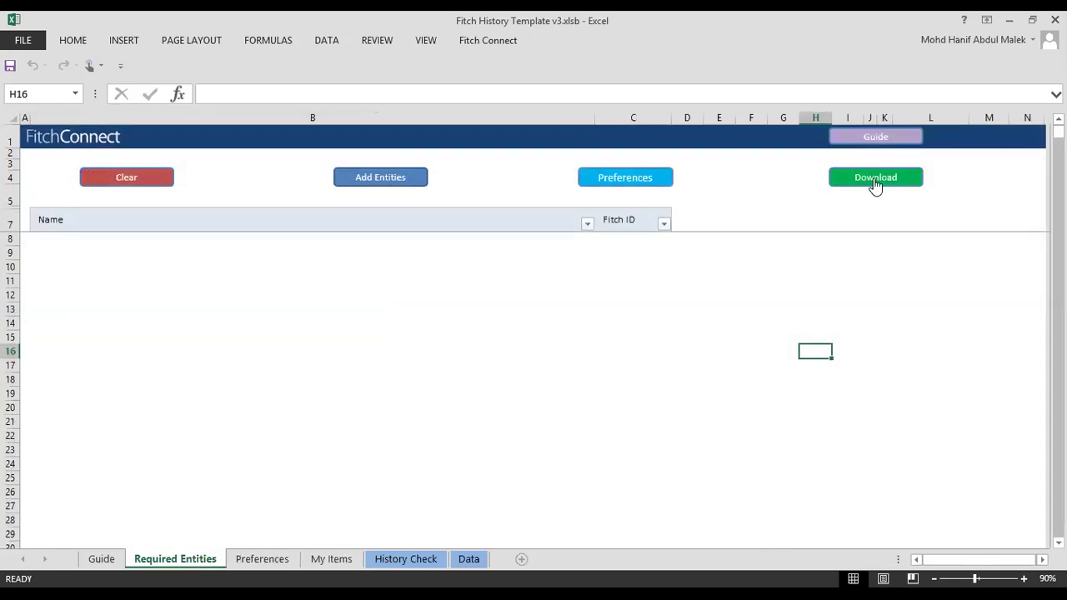
Inspect the bank records on the Data sheet and check the period range set on the Preferences sheet.
click(468, 560)
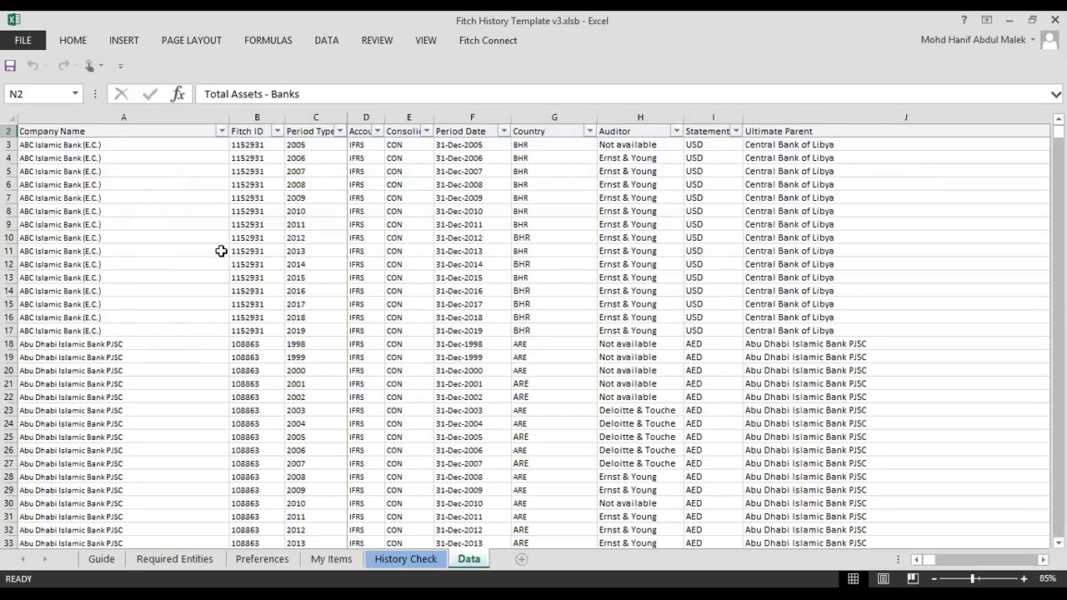
click(200, 276)
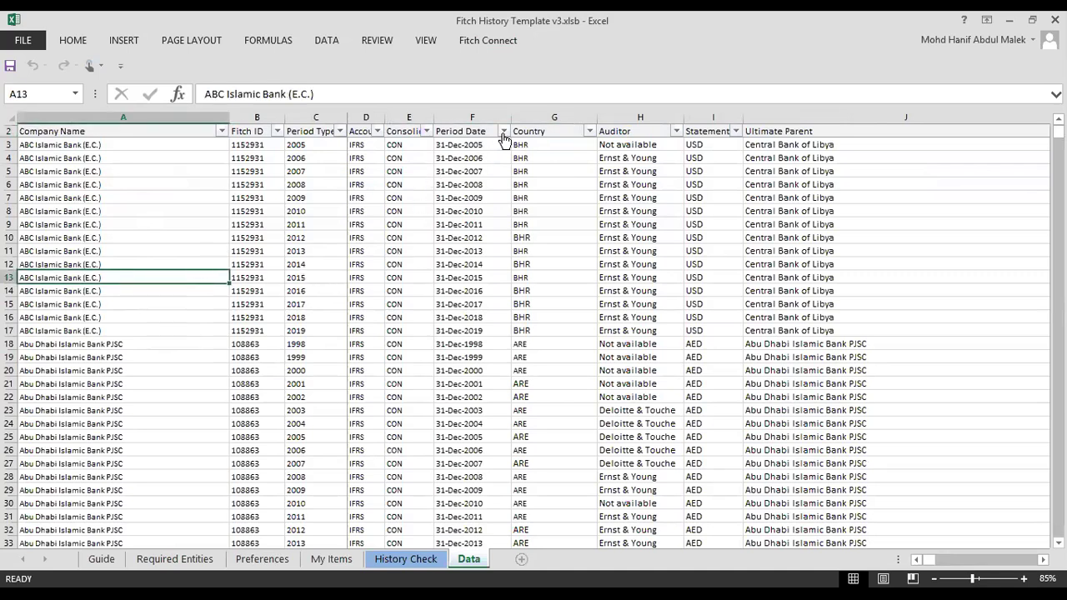
click(265, 559)
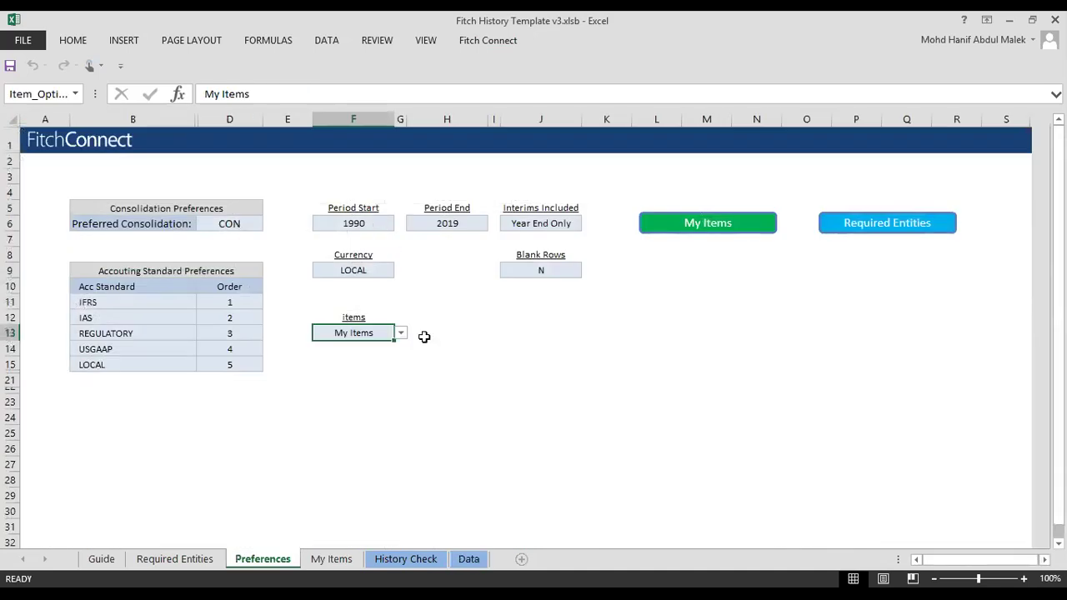
Examine the years offered by the Period Date filter on the Data sheet and cancel the filter.
click(463, 559)
click(503, 263)
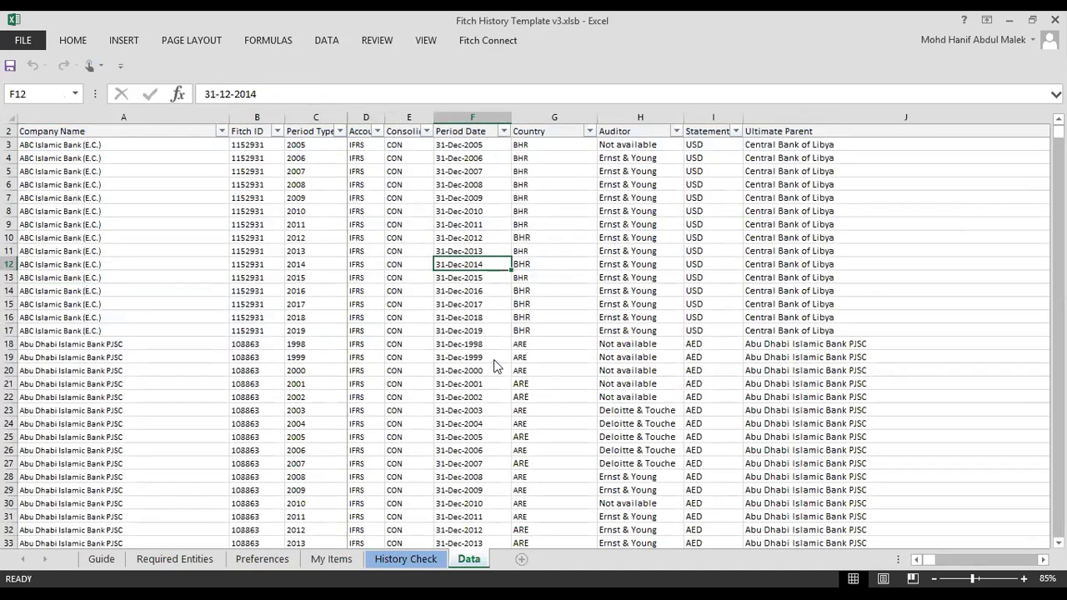
click(504, 131)
scroll(464, 367, down, 8)
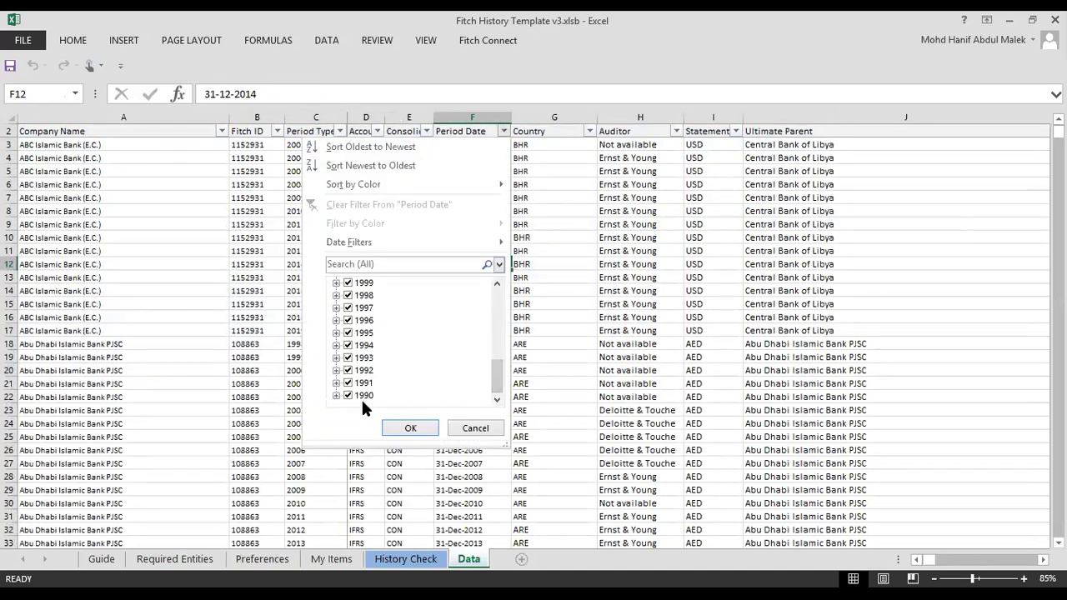
click(474, 429)
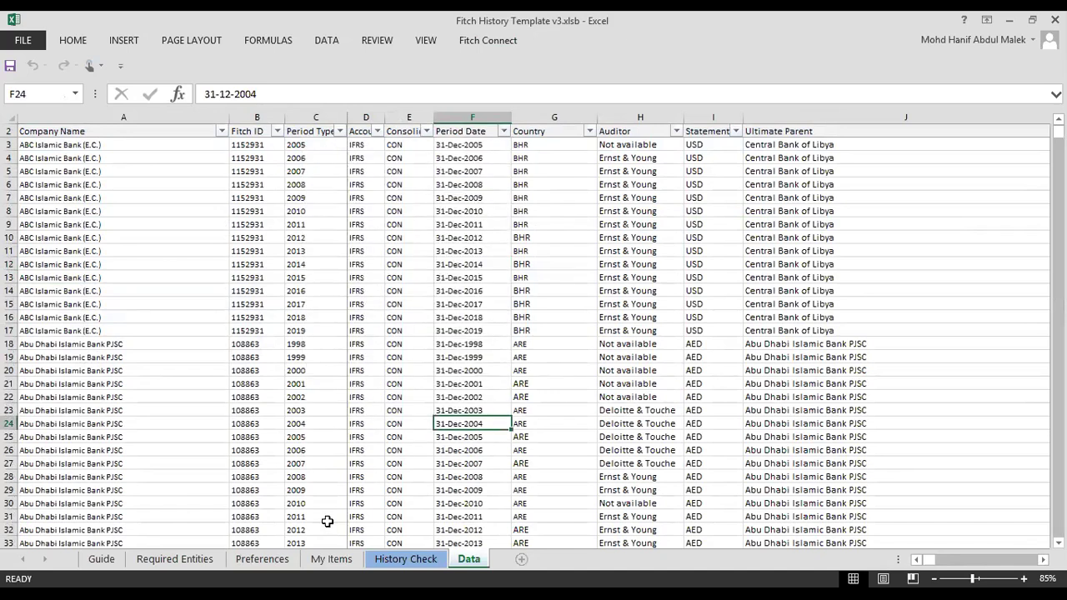
Select cell B8 on the Required Entities sheet as the starting cell and launch the Add Entities command.
click(101, 560)
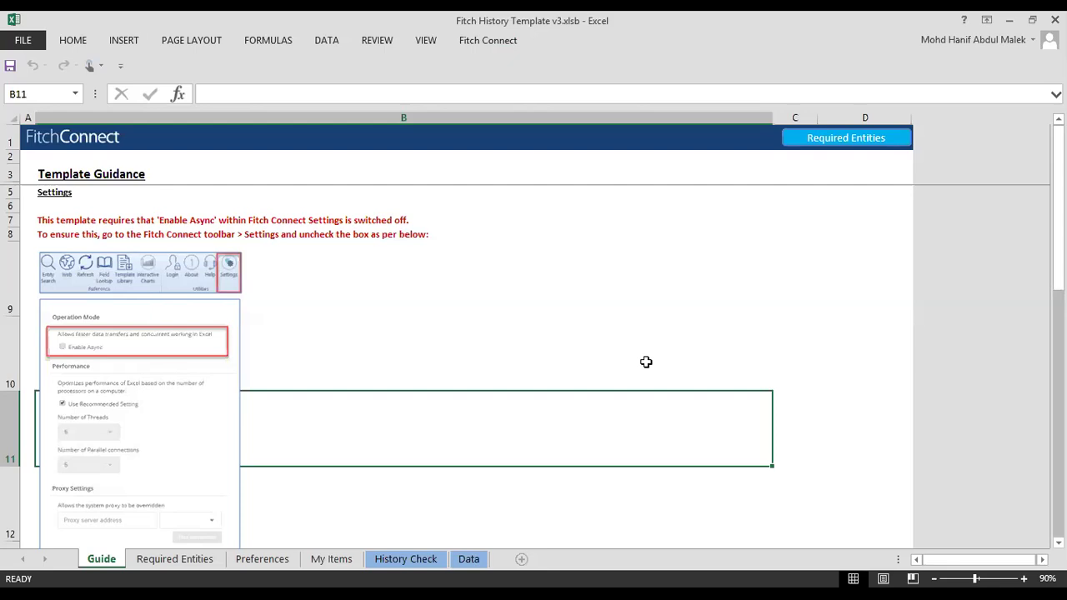
click(193, 562)
click(277, 307)
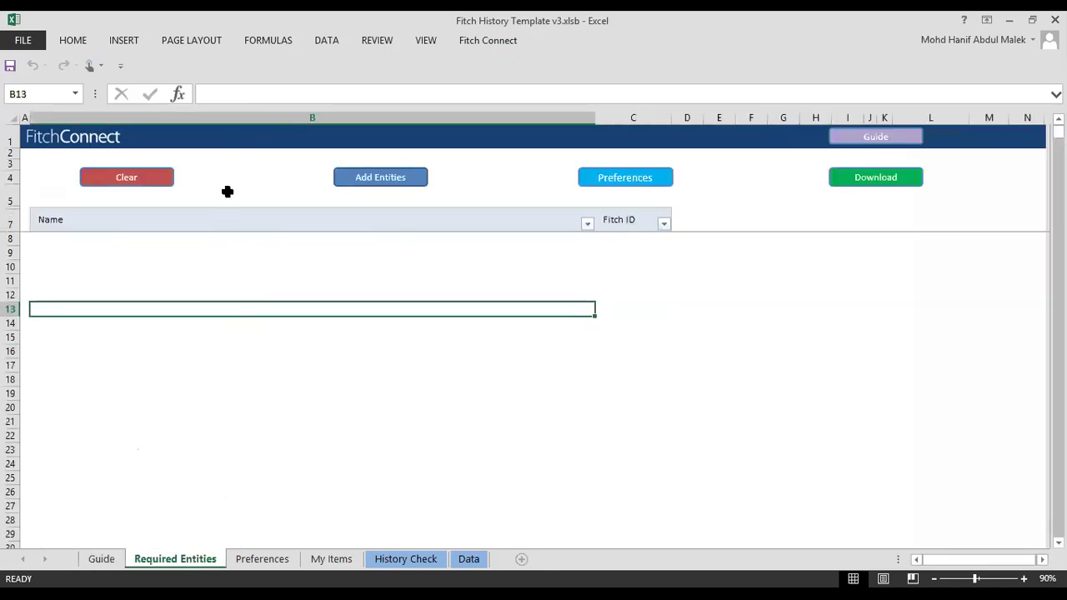
click(95, 241)
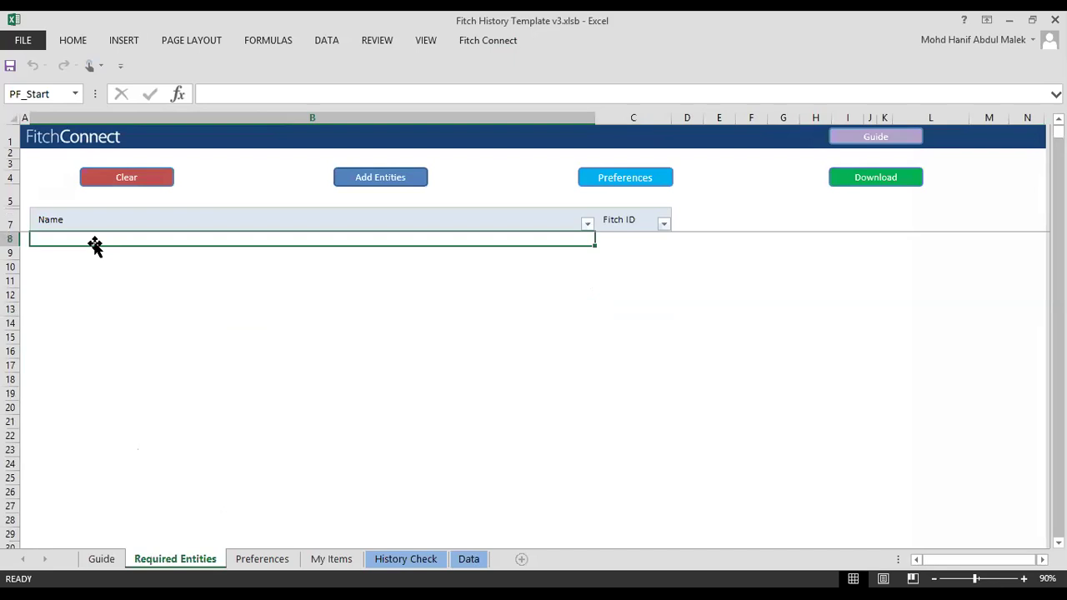
click(395, 179)
click(389, 477)
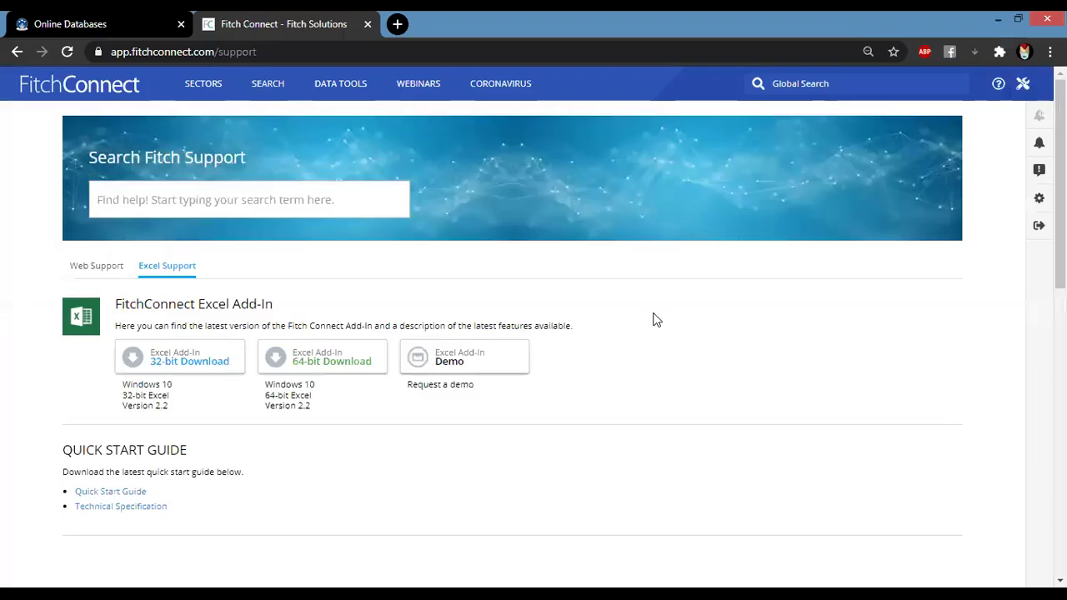
In Fitch Connect on the web, open the entity search and filter the entities by the geography Malaysia.
click(275, 89)
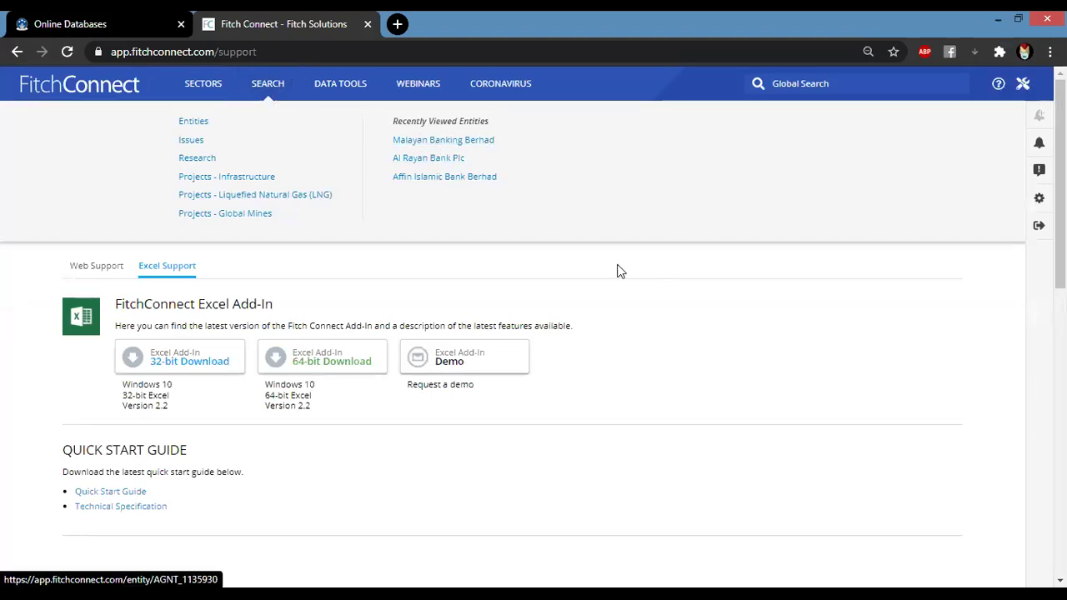
click(197, 130)
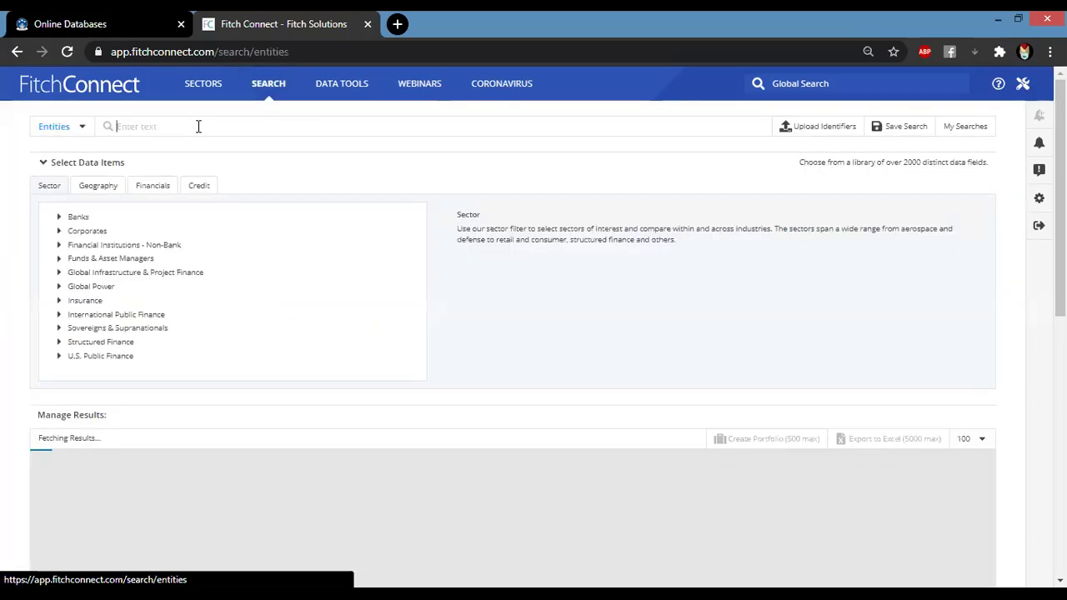
click(142, 126)
text(malay)
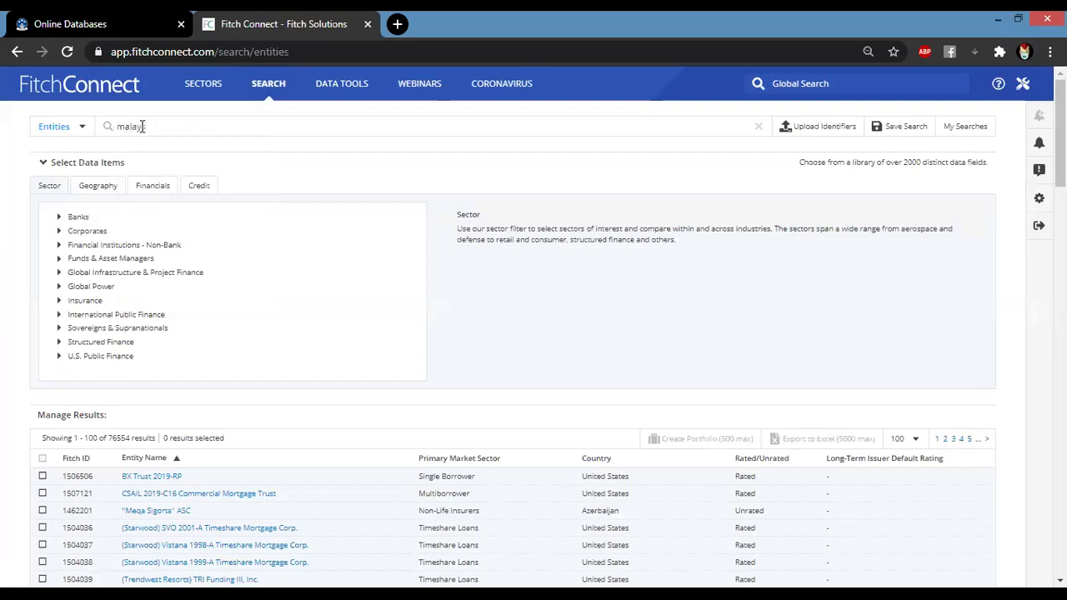
click(127, 217)
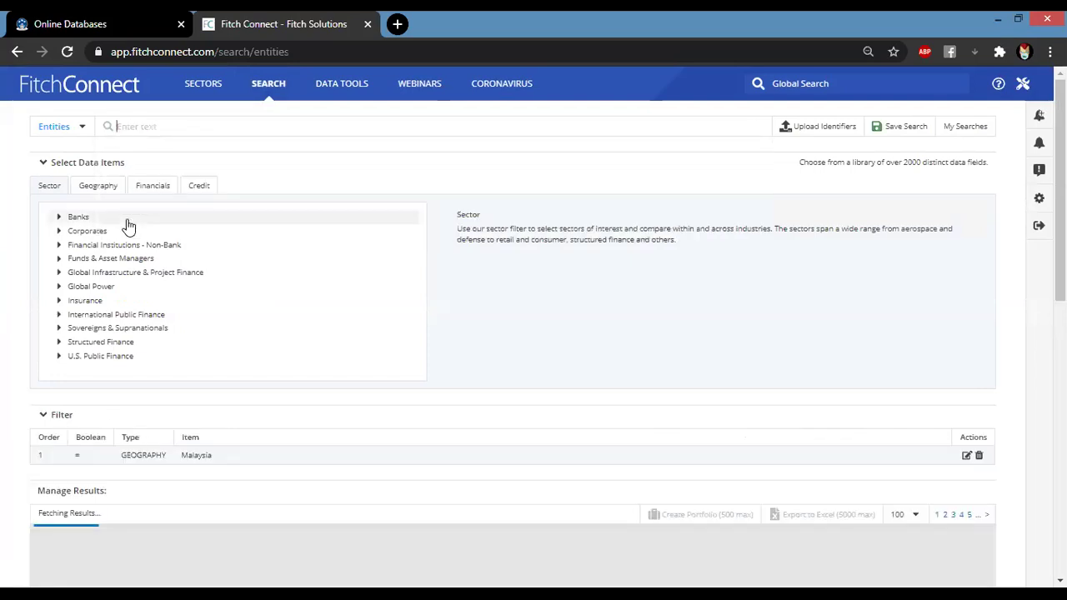
Add the bank sectors Islamic Banks, Universal Commercial Banks and Wholesale Commercial Banks to the entity filter.
click(59, 217)
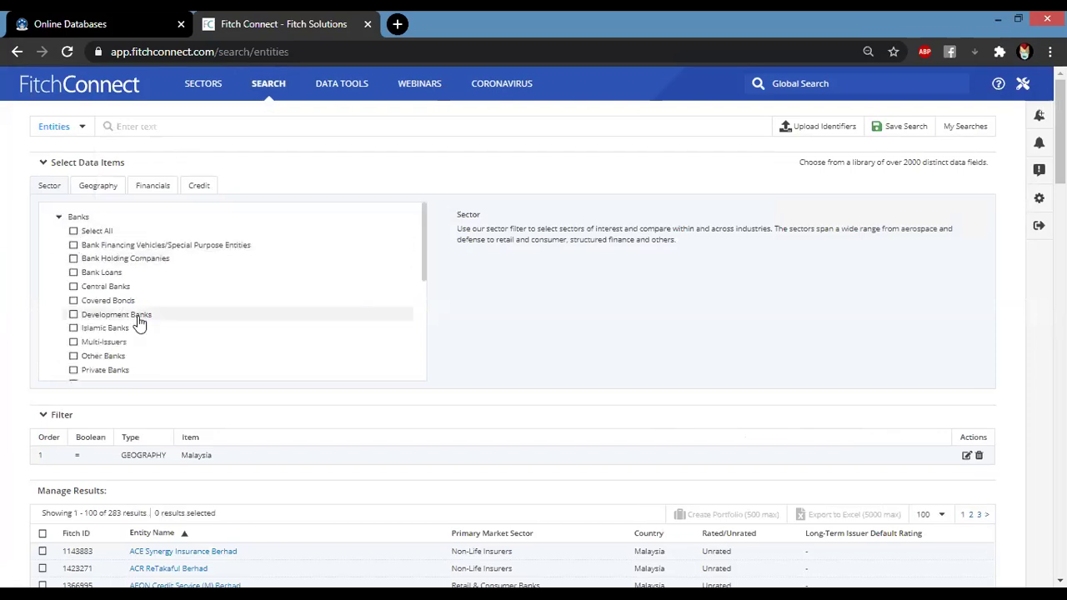
scroll(159, 327, down, 2)
scroll(167, 313, up, 2)
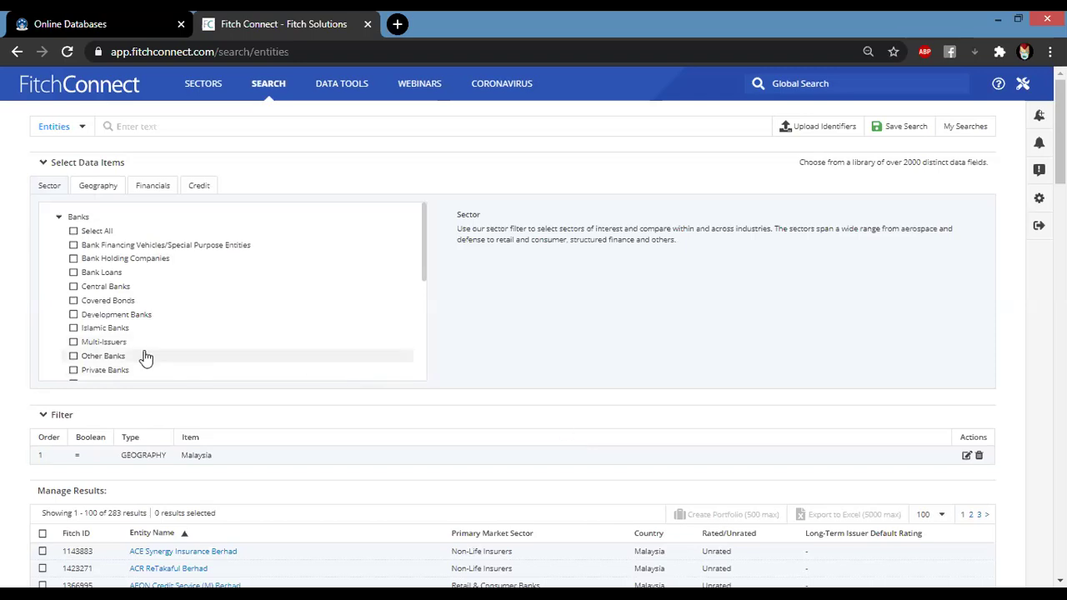
click(104, 329)
scroll(236, 323, down, 1)
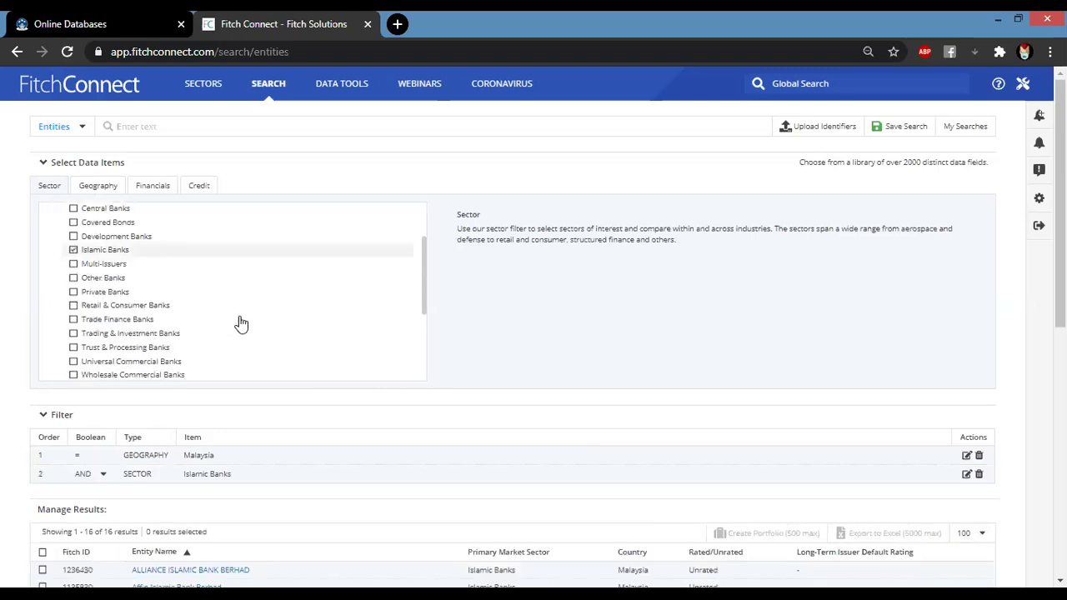
scroll(215, 324, down, 1)
click(160, 283)
click(162, 298)
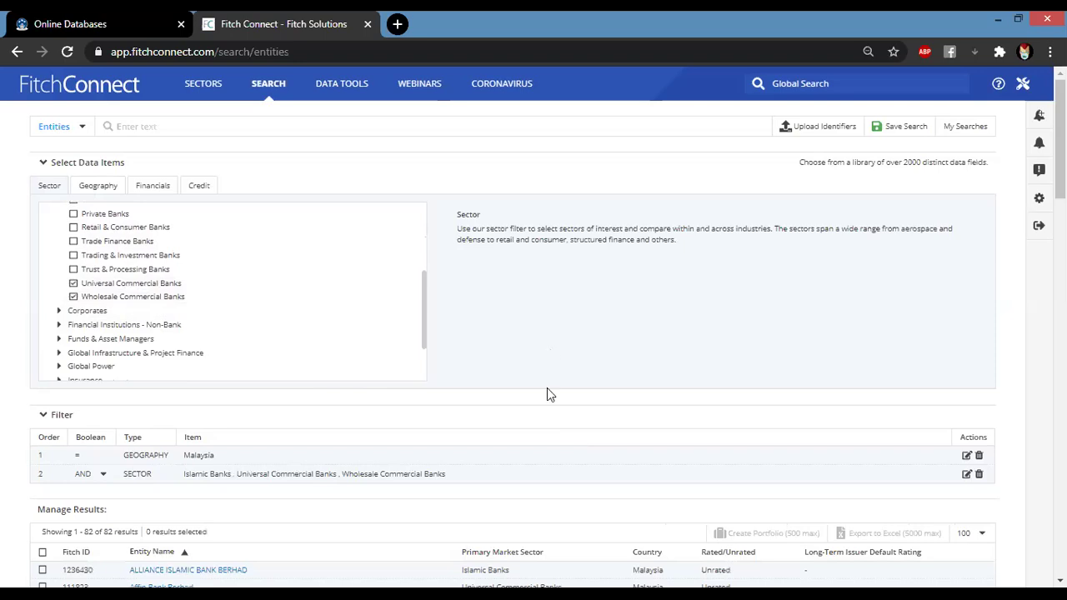
Select all filtered entities, save them as a new portfolio named IB Msia and view it.
scroll(187, 439, down, 2)
click(43, 396)
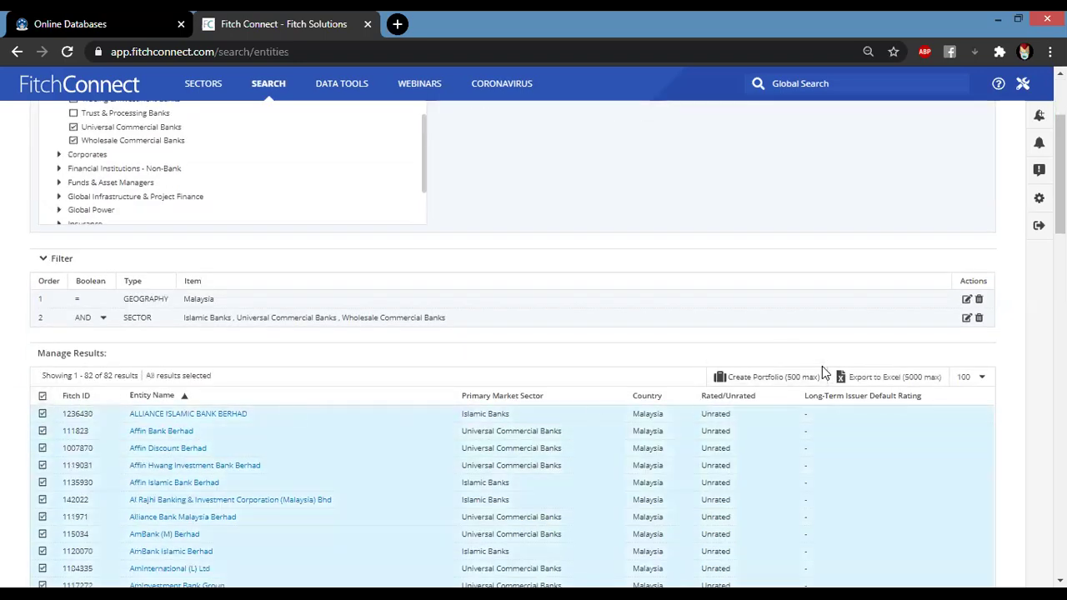
click(813, 377)
click(490, 152)
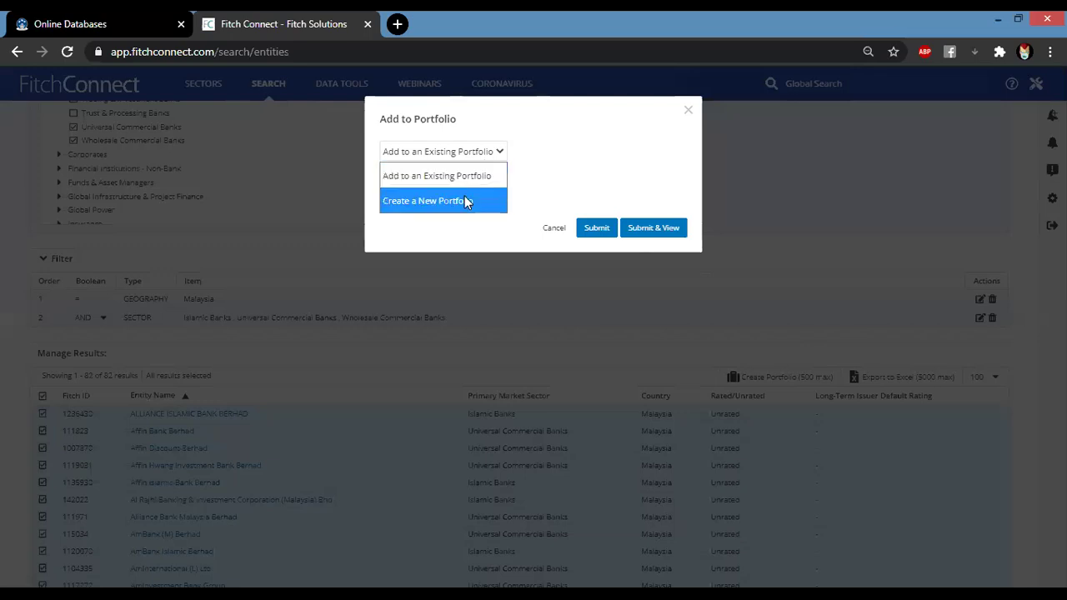
click(435, 199)
text(IB Msia)
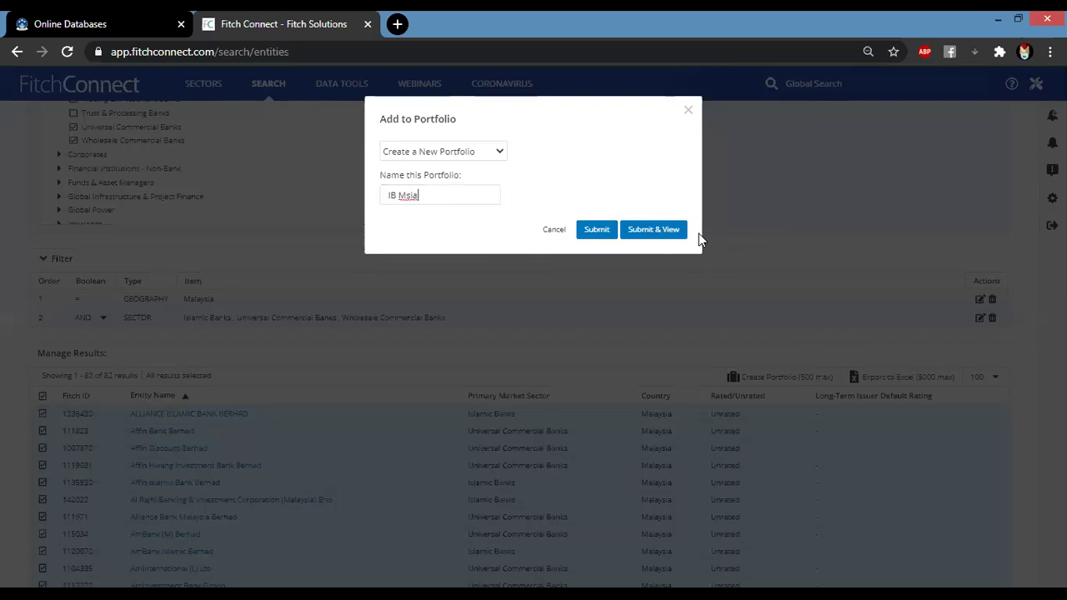
click(670, 233)
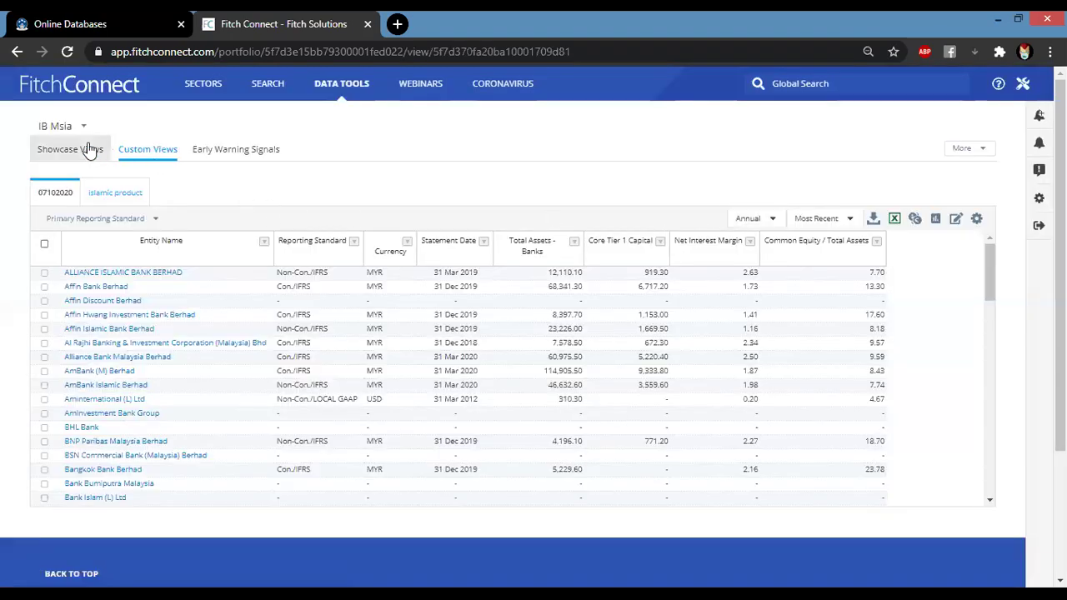
Show the IB Msia portfolio in the Financial Bank View with the period year set to 2019.
click(90, 148)
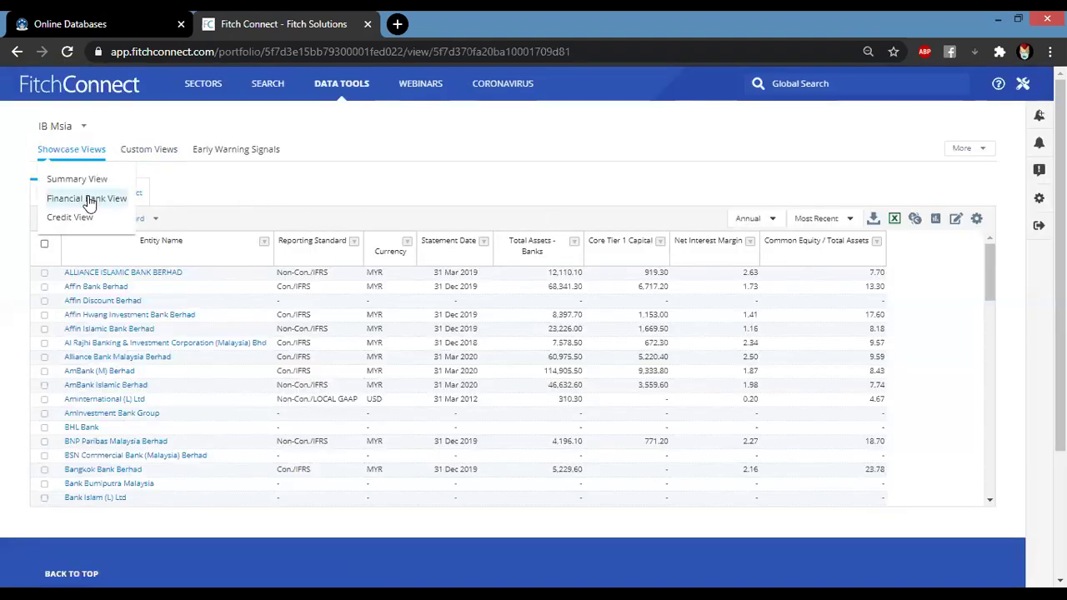
click(90, 200)
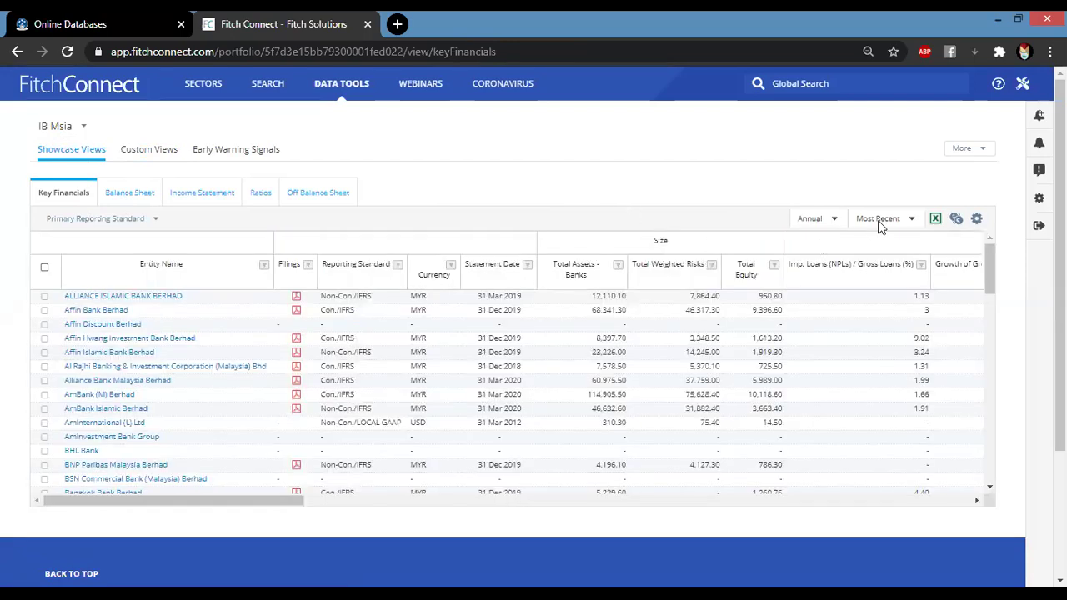
click(882, 219)
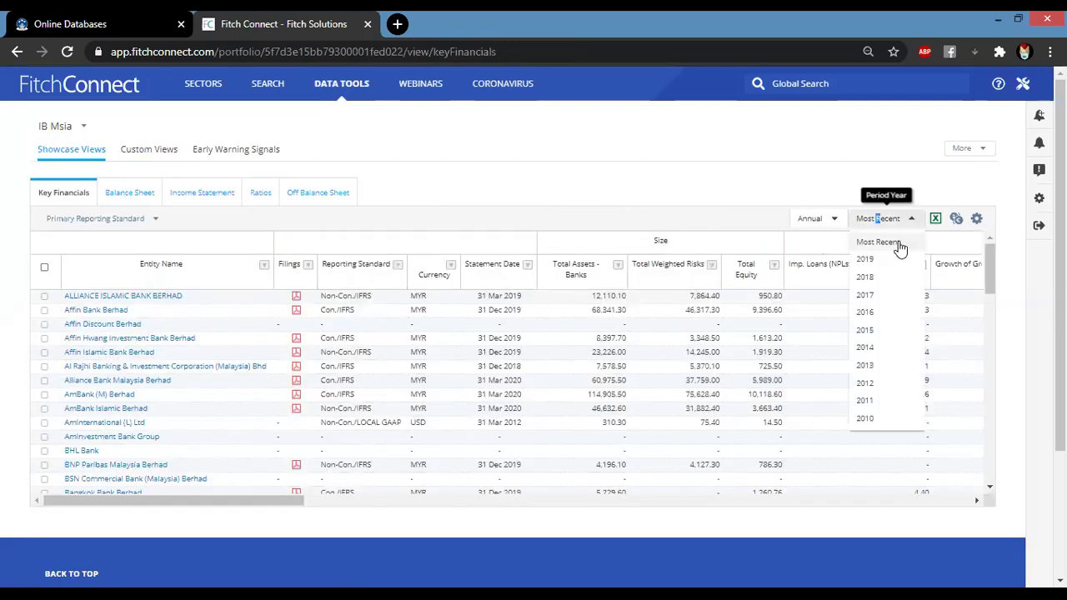
click(870, 259)
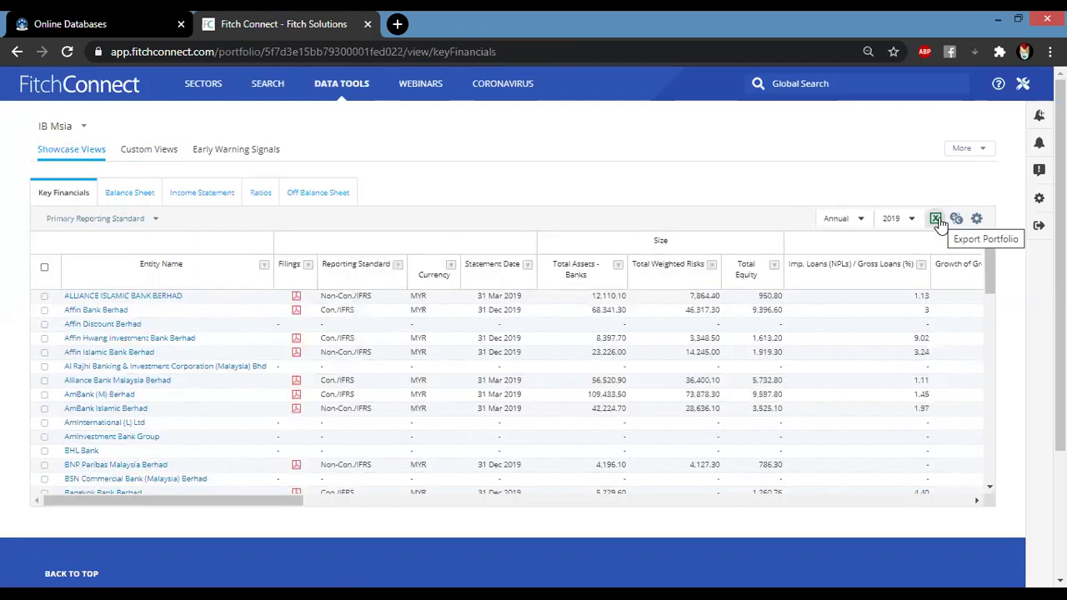
Export the IB Msia portfolio to Excel and open the downloaded workbook.
click(936, 219)
click(889, 266)
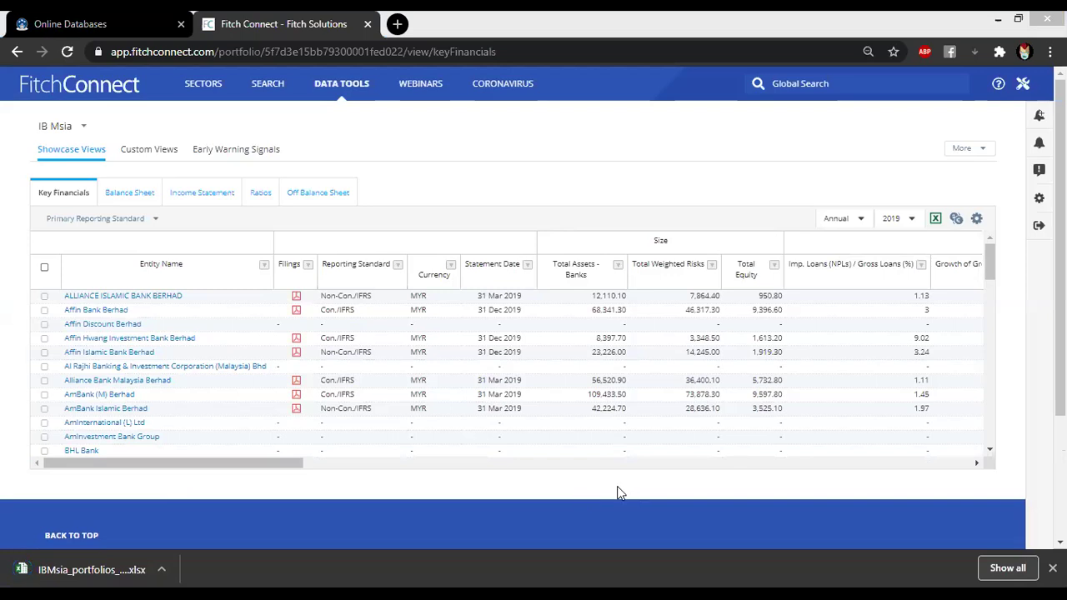
click(115, 571)
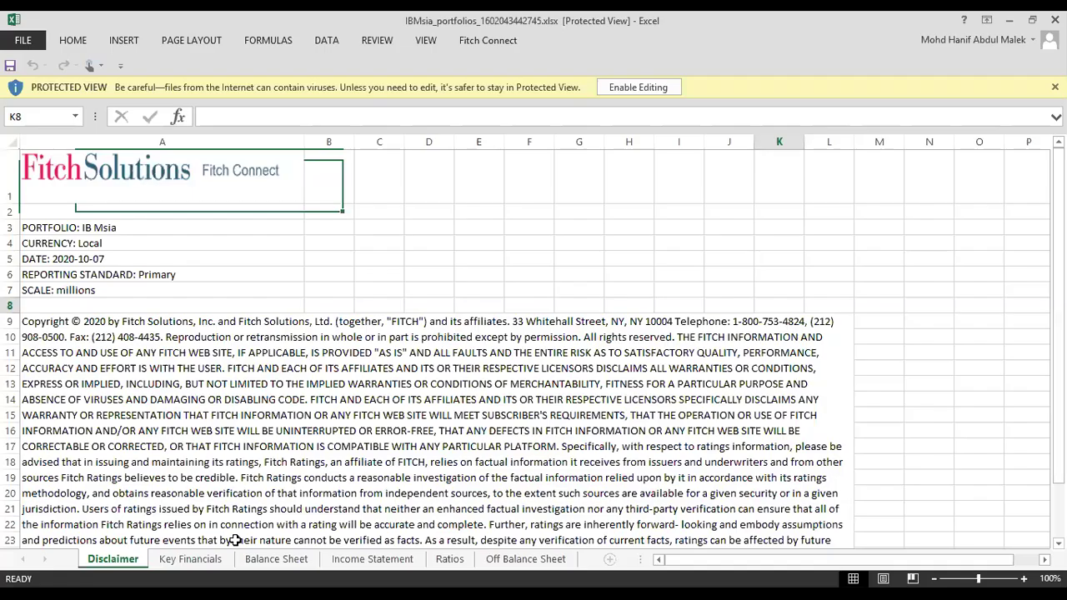
Review the bank rows on the Balance Sheet worksheet and enable editing for the workbook.
click(258, 562)
click(451, 271)
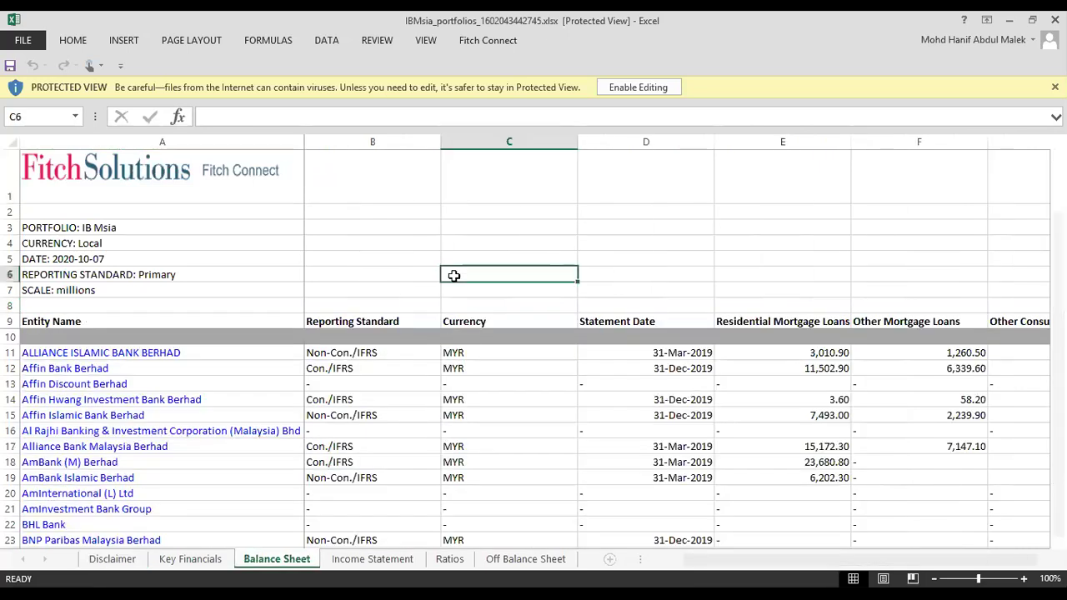
scroll(362, 417, down, 10)
scroll(361, 418, up, 6)
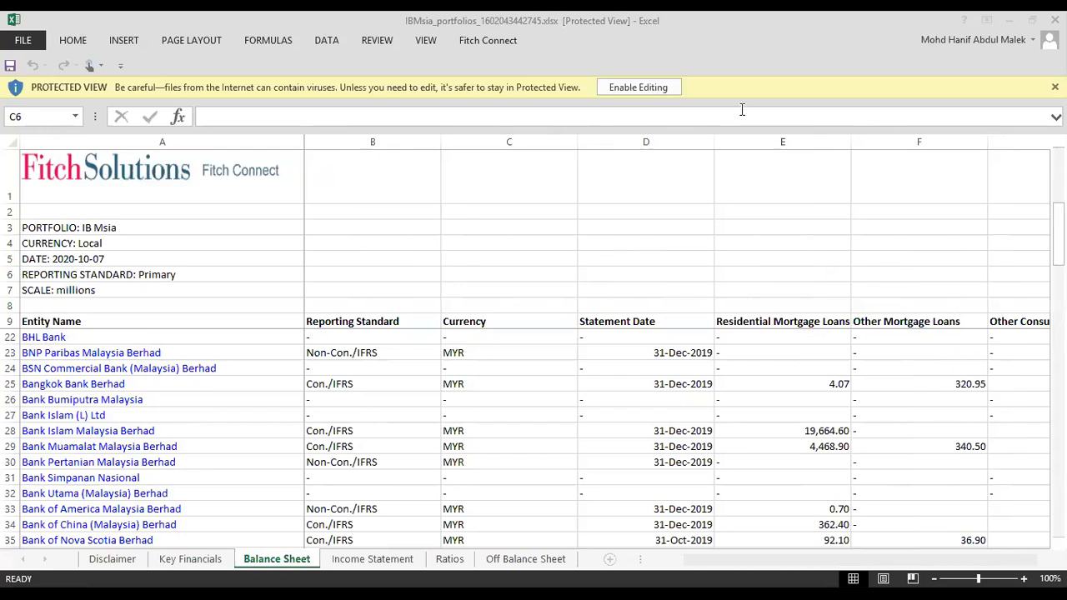
click(657, 87)
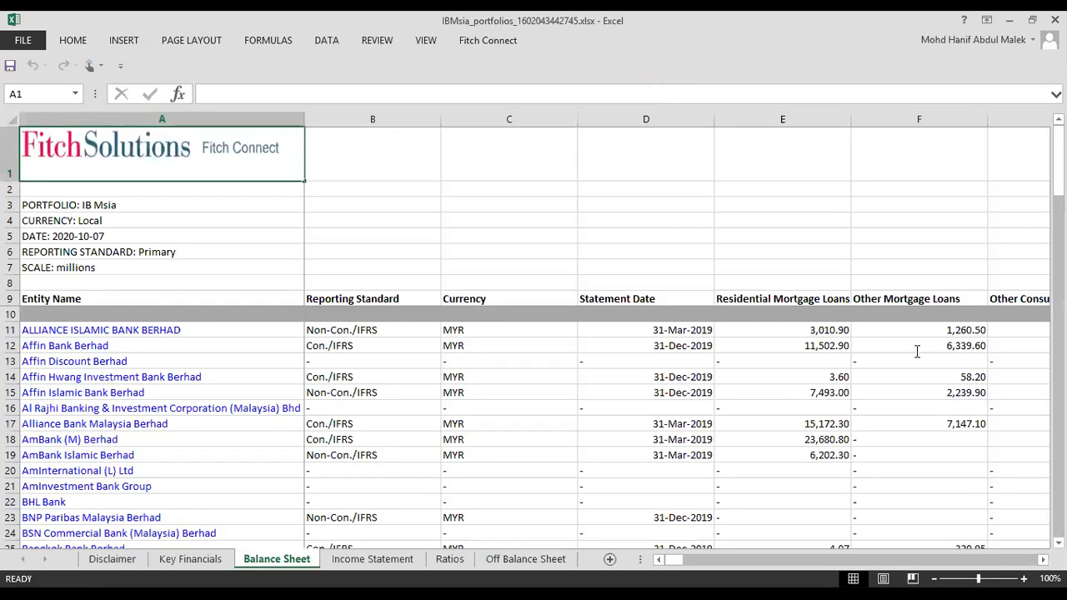
Examine the bank records on the Balance Sheet worksheet with the zoom reduced to 70%.
click(844, 242)
scroll(843, 245, down, 4)
scroll(844, 244, down, 2)
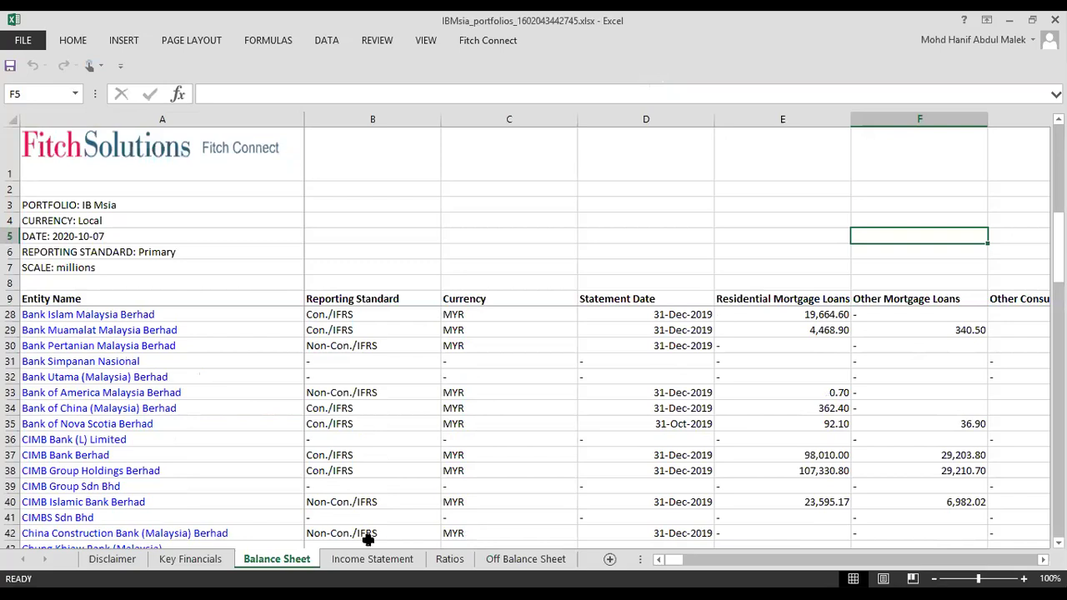
click(573, 268)
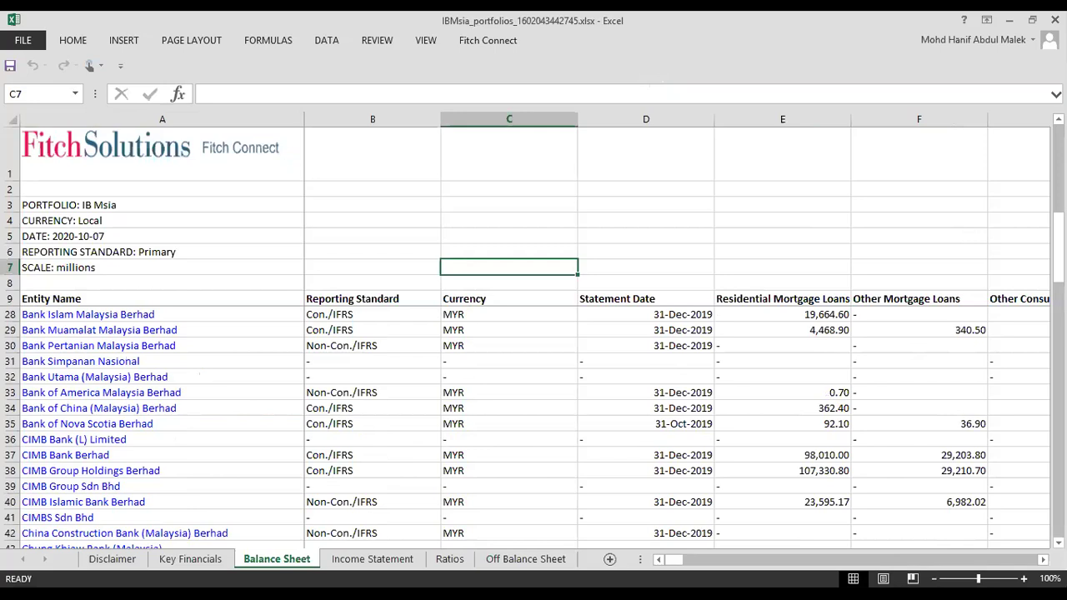
click(933, 578)
click(934, 579)
click(934, 578)
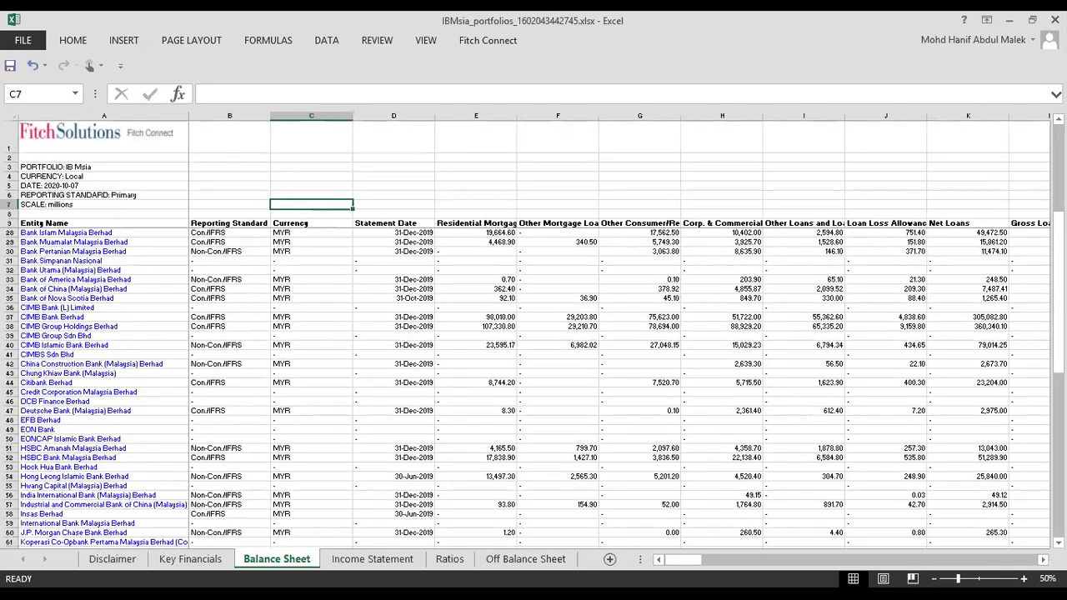
click(933, 579)
click(934, 579)
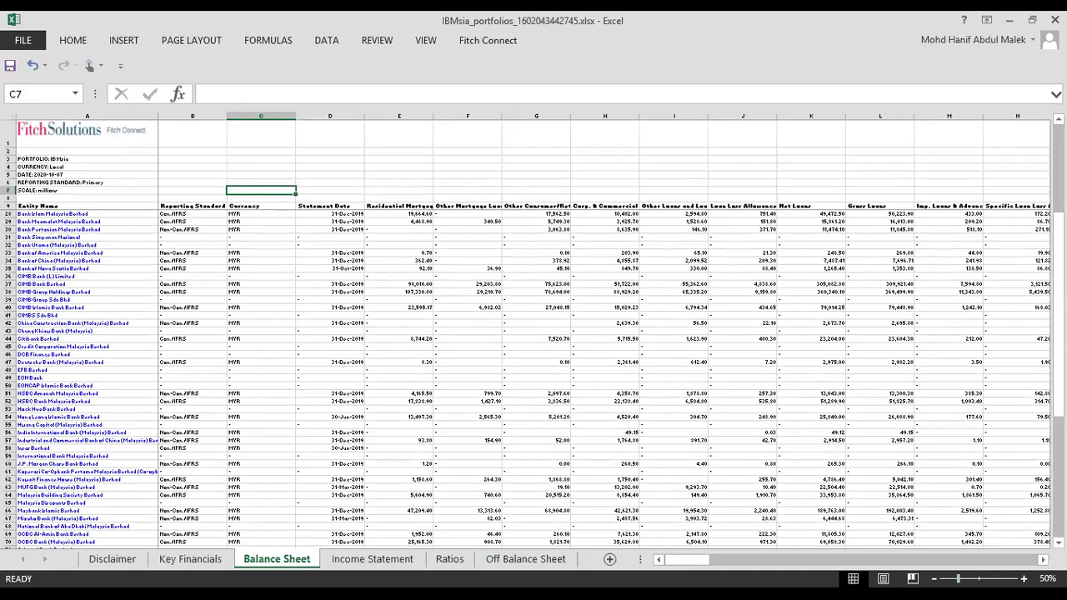
ctrl+scroll(779, 380, up, 2)
click(779, 382)
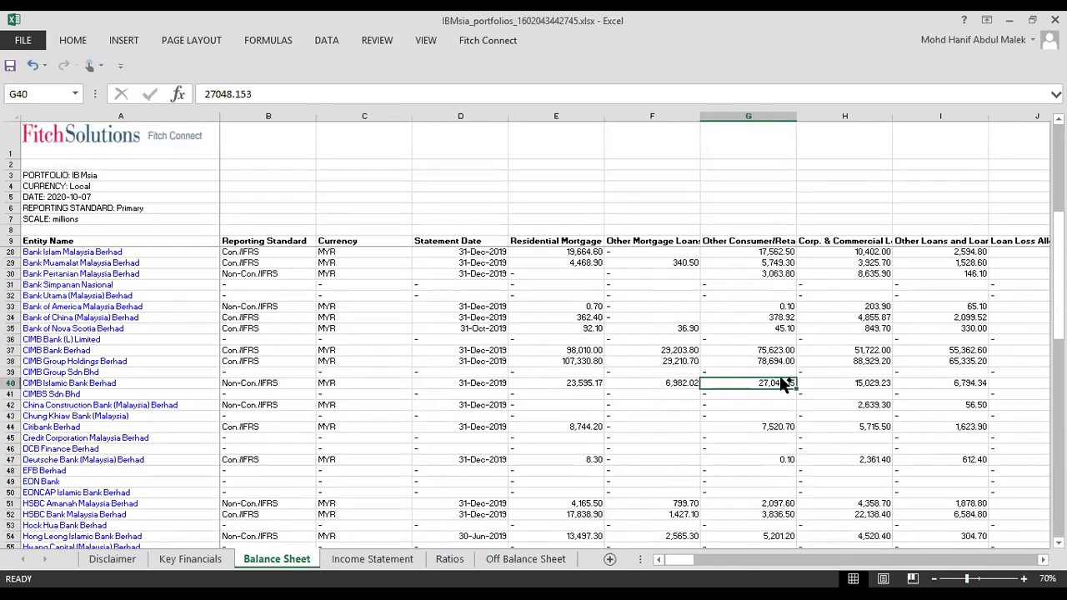
Search the Balance Sheet worksheet for "istisna".
key(ctrl+f)
text(is)
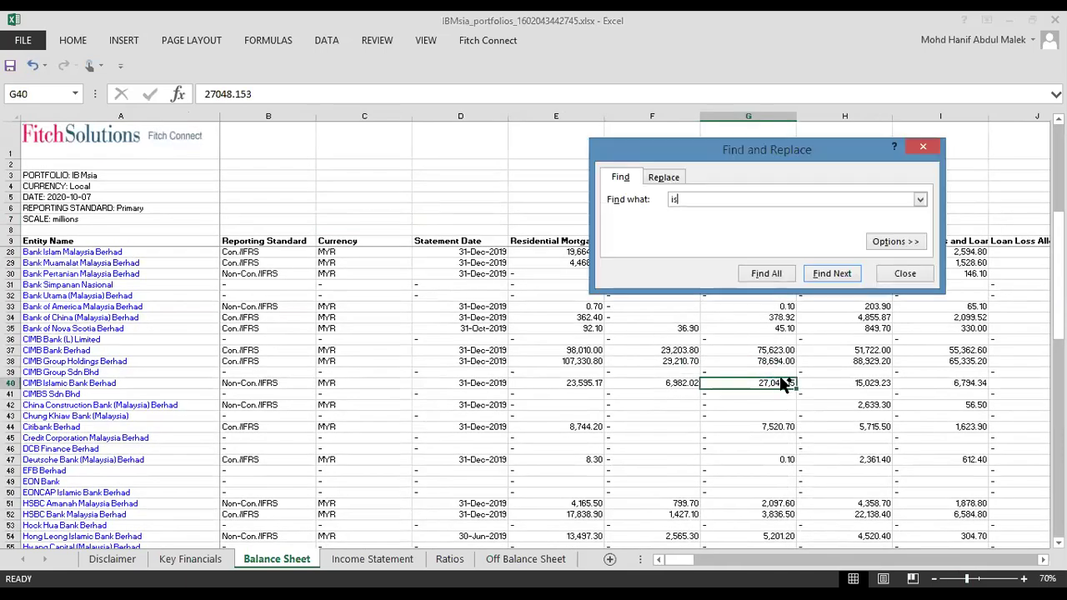
text(tisna)
key(Return)
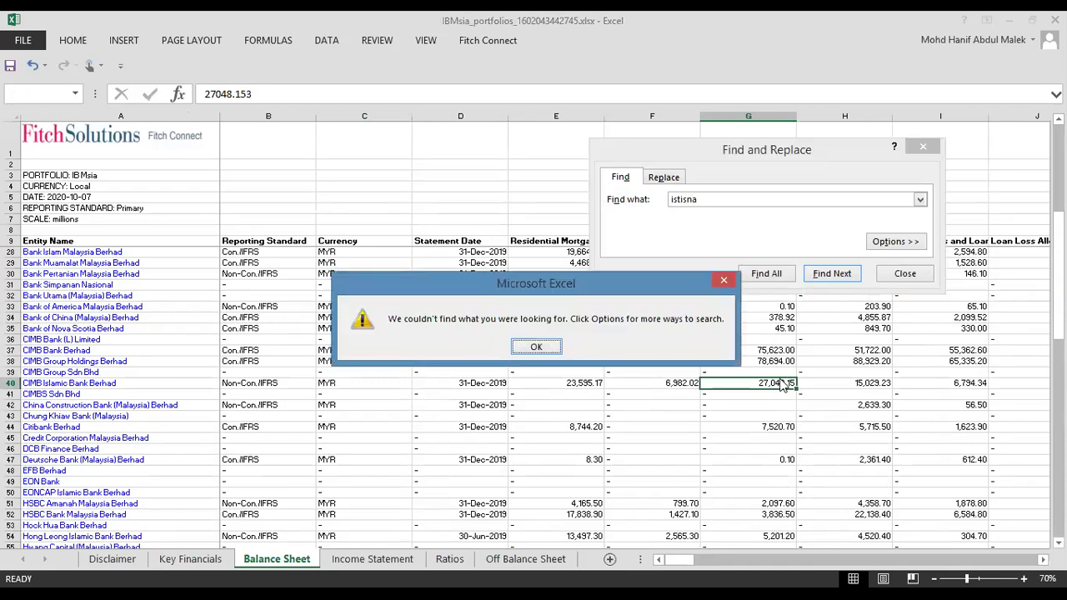
click(538, 347)
Search the Balance Sheet worksheet for "islamic", go through the matching entities and close the search.
double_click(684, 199)
text(islamic)
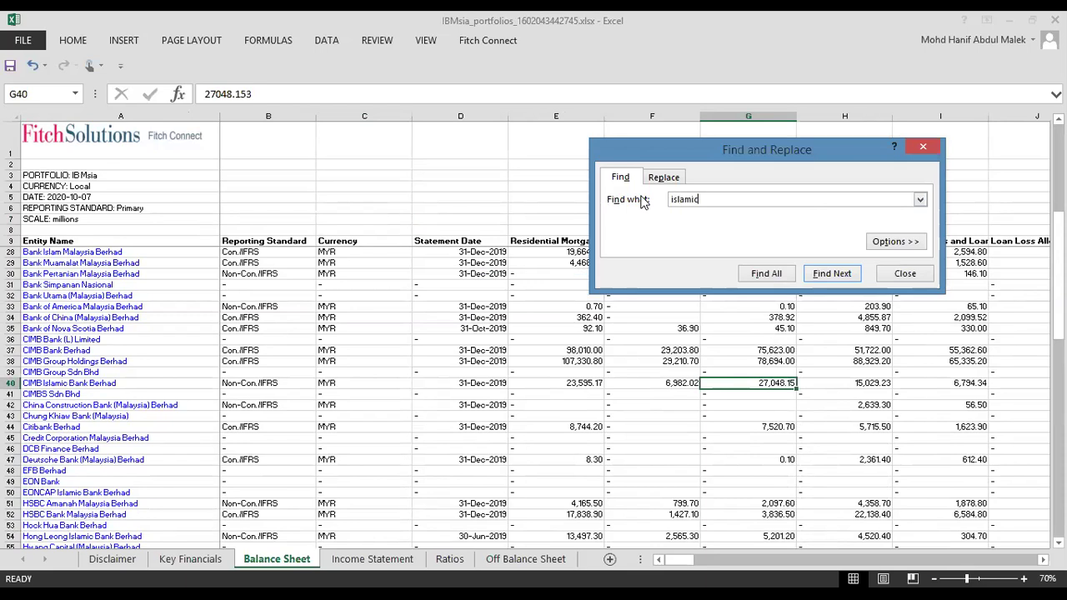
key(Return)
key(Return)
key(Return)
key(Return)
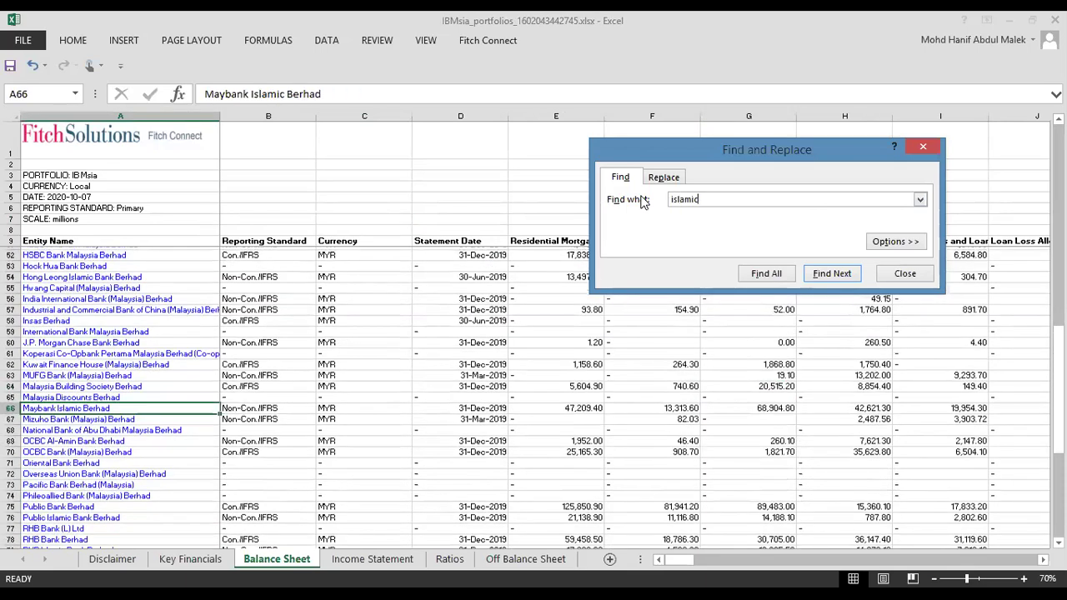
key(Return)
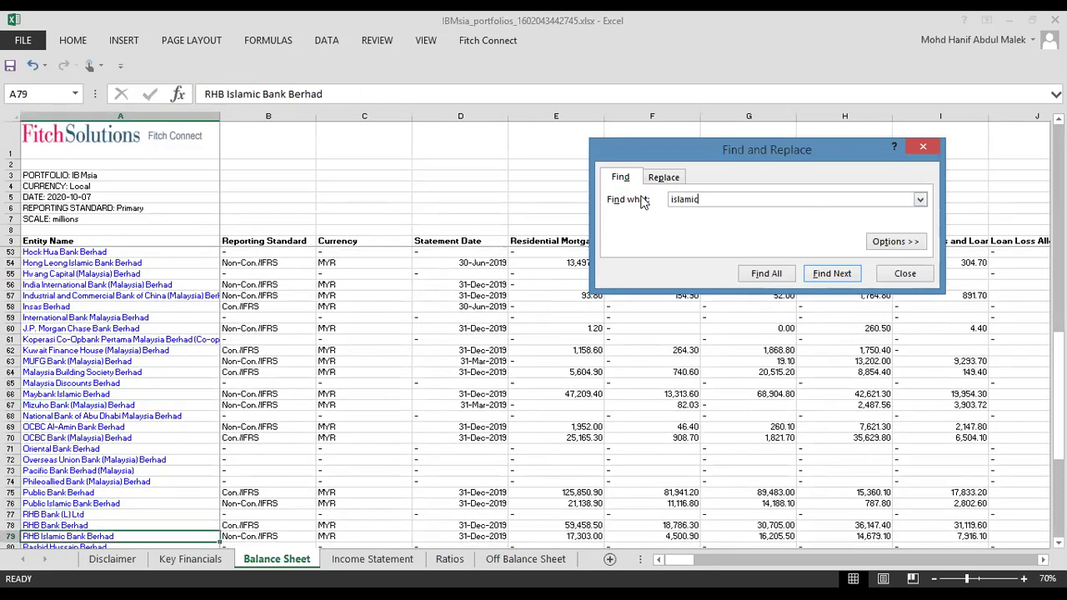
key(Return)
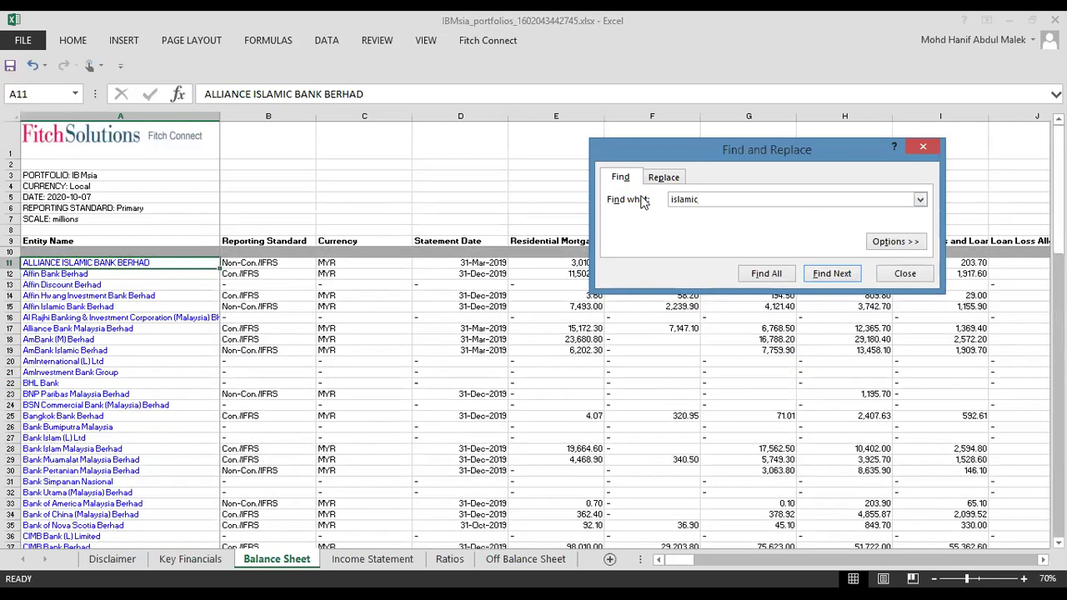
click(905, 274)
Check the item columns across the Balance Sheet worksheet, look at the Income Statement worksheet and return to the Balance Sheet.
drag(700, 567, 1040, 565)
click(737, 248)
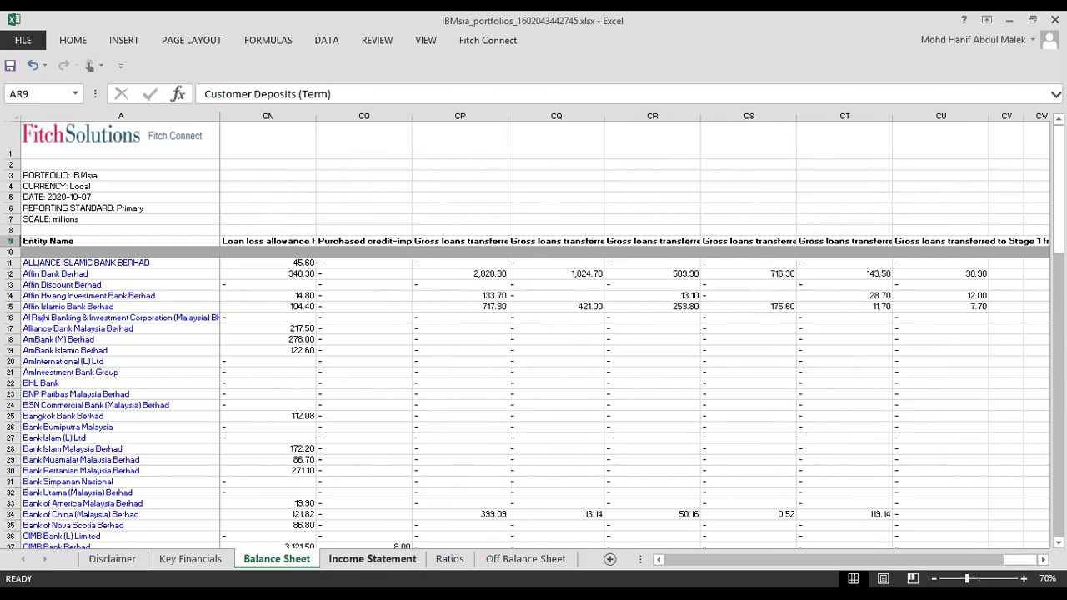
click(353, 562)
click(277, 559)
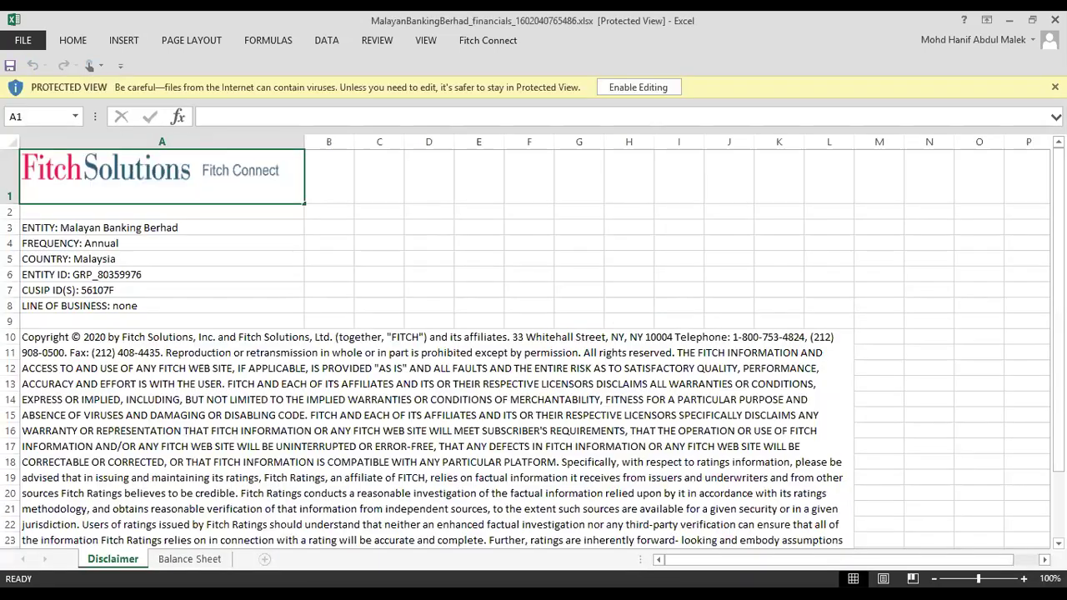
Show the Balance Sheet worksheet in the Malayan Banking Berhad financials workbook.
click(611, 276)
click(191, 560)
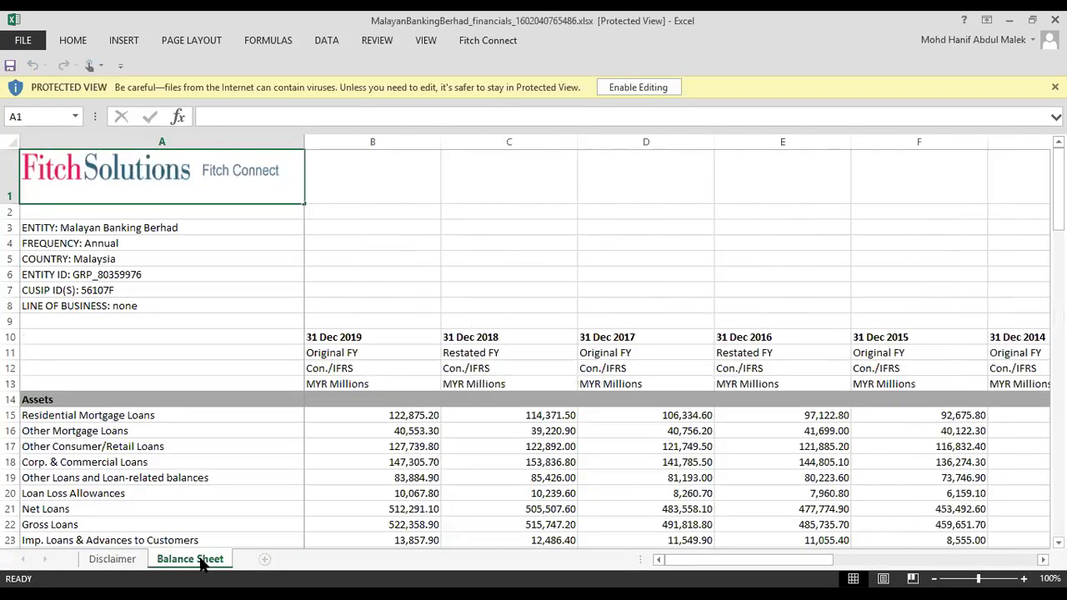
Enable editing in the Malayan Banking Berhad financials workbook.
click(574, 276)
scroll(558, 278, down, 3)
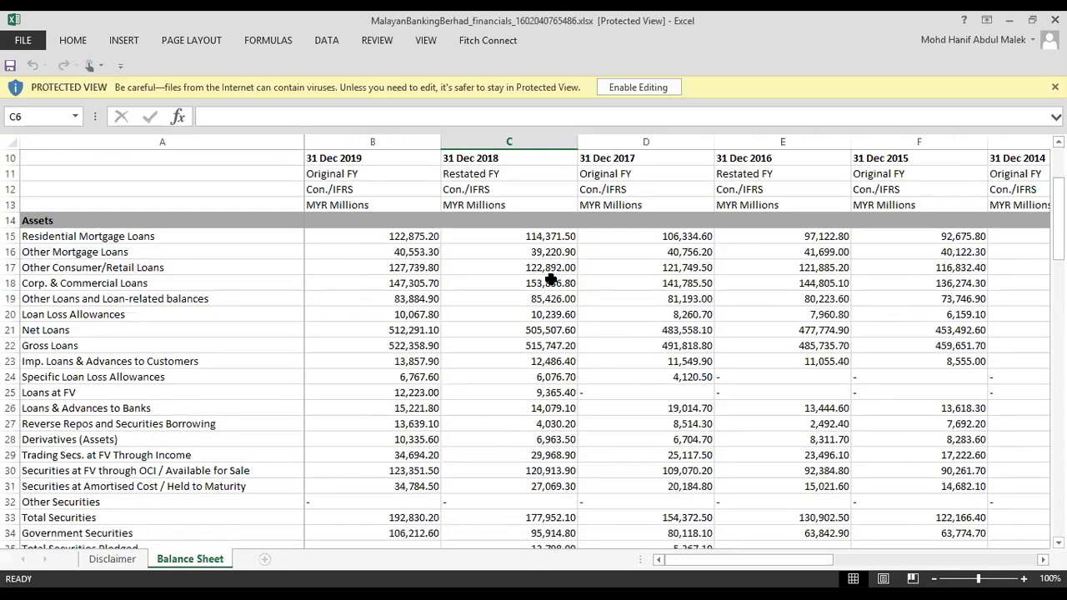
click(636, 83)
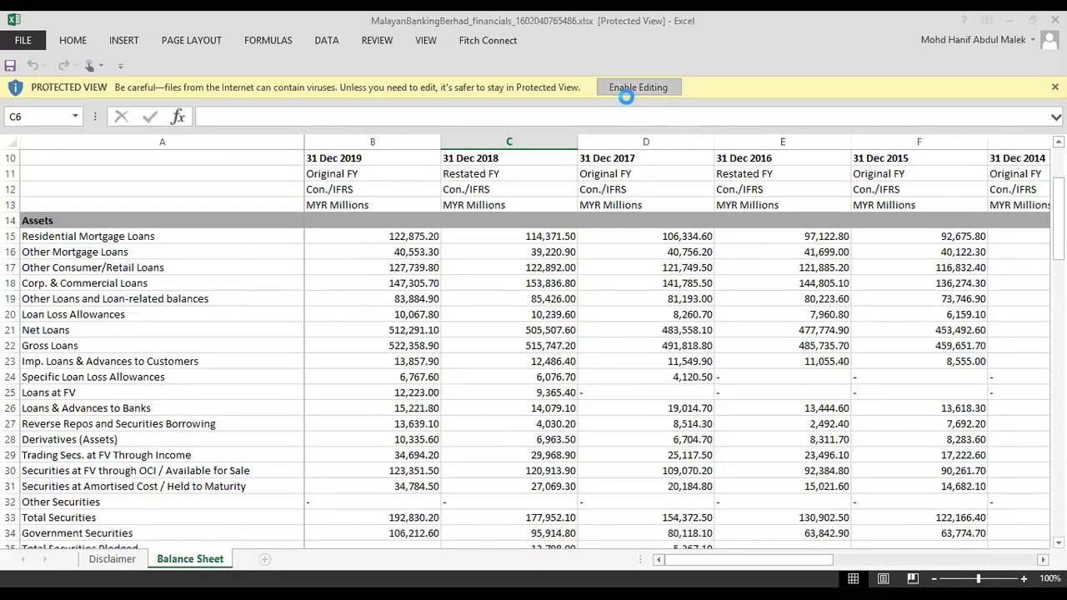
Examine the asset, liability, equity and IFRS9 disclosure items down the Balance Sheet worksheet.
scroll(243, 385, down, 3)
scroll(246, 386, down, 3)
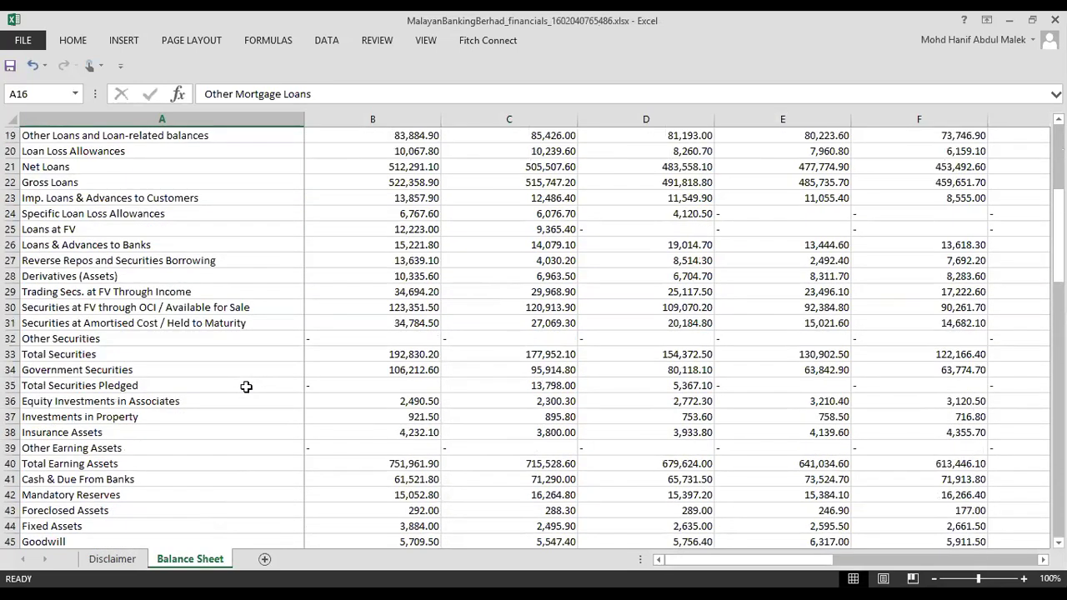
scroll(245, 387, down, 14)
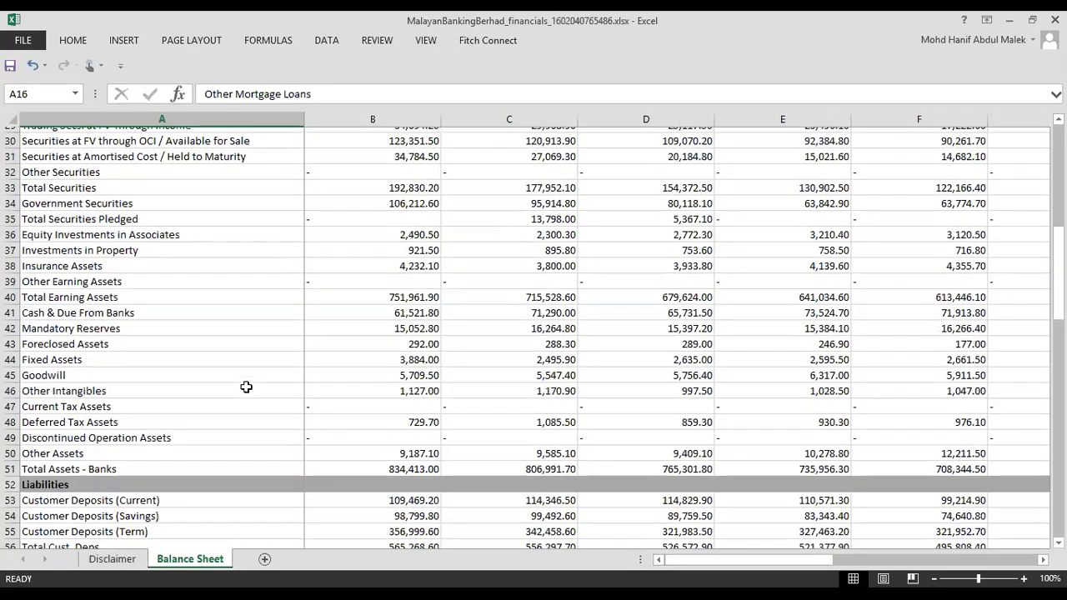
scroll(246, 387, down, 12)
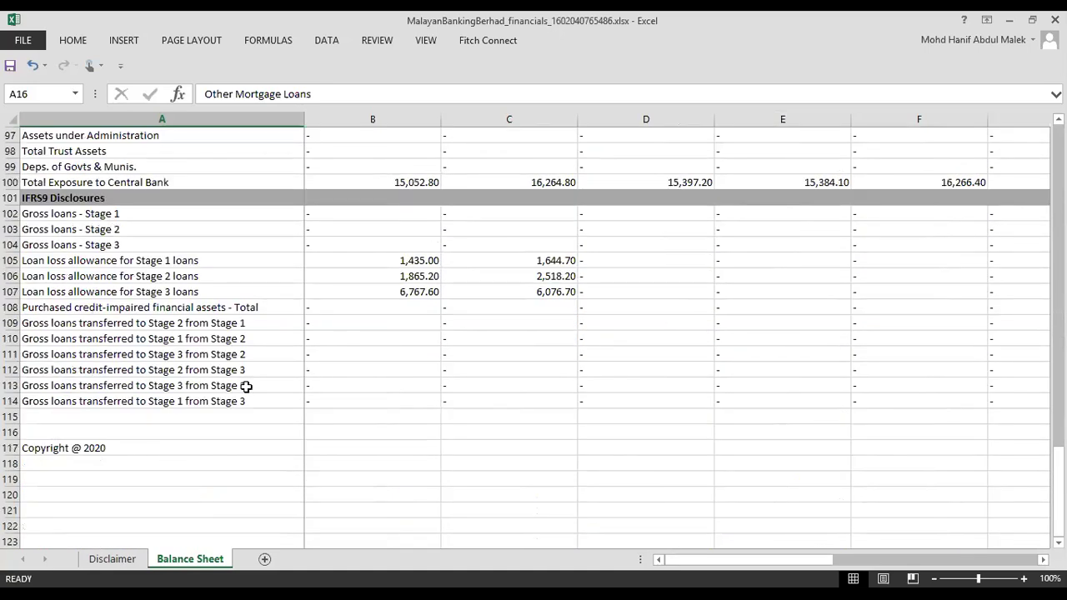
scroll(246, 387, up, 5)
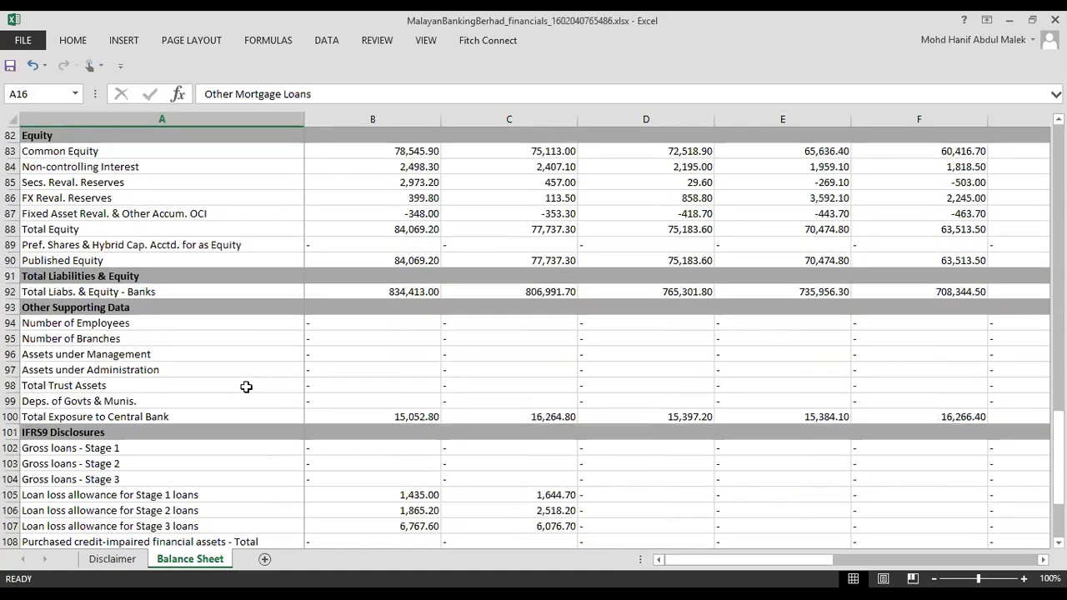
scroll(245, 387, up, 3)
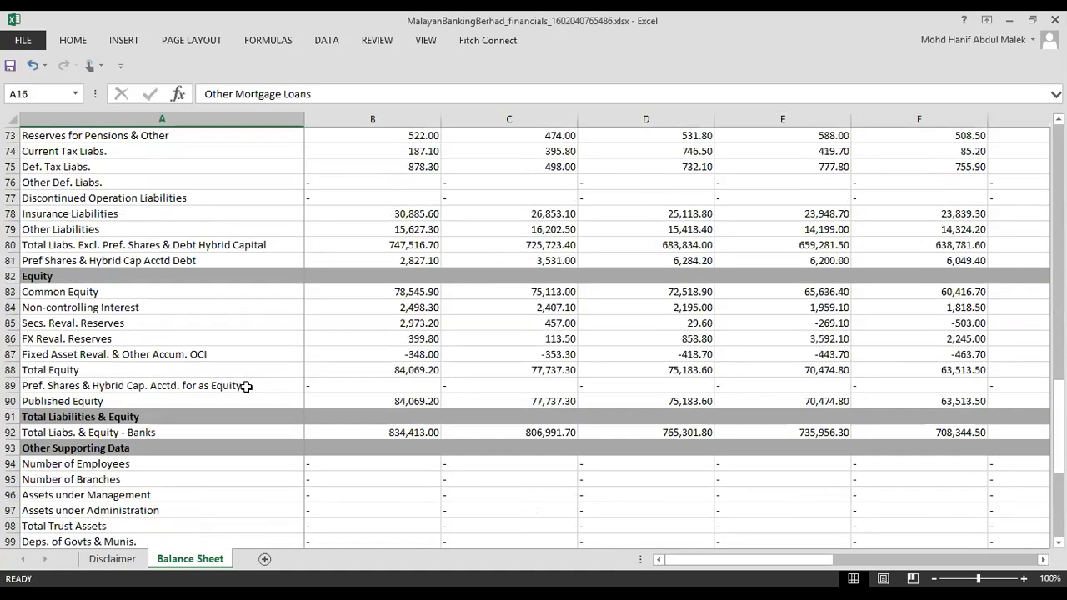
scroll(246, 387, up, 2)
scroll(245, 386, up, 2)
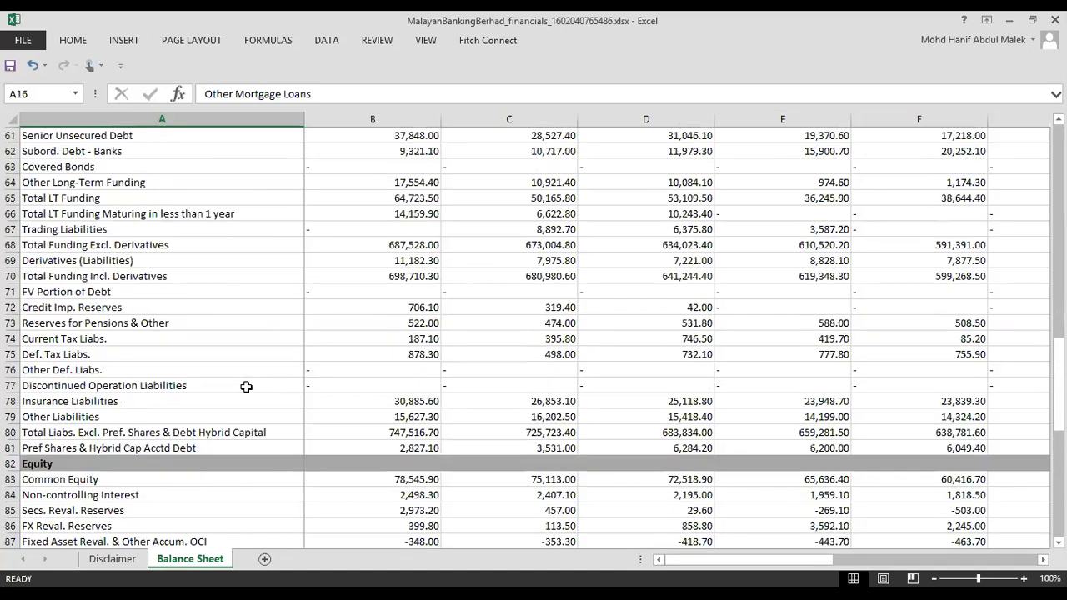
scroll(246, 387, up, 3)
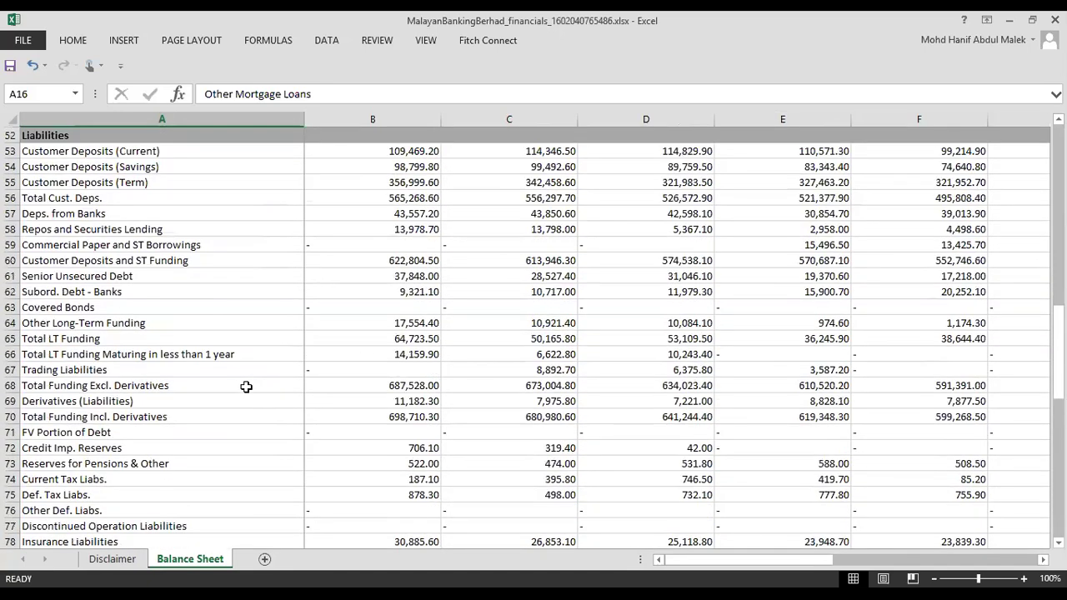
Search the Balance Sheet worksheet for "istisna" and close the search.
key(ctrl+f)
text(istisna)
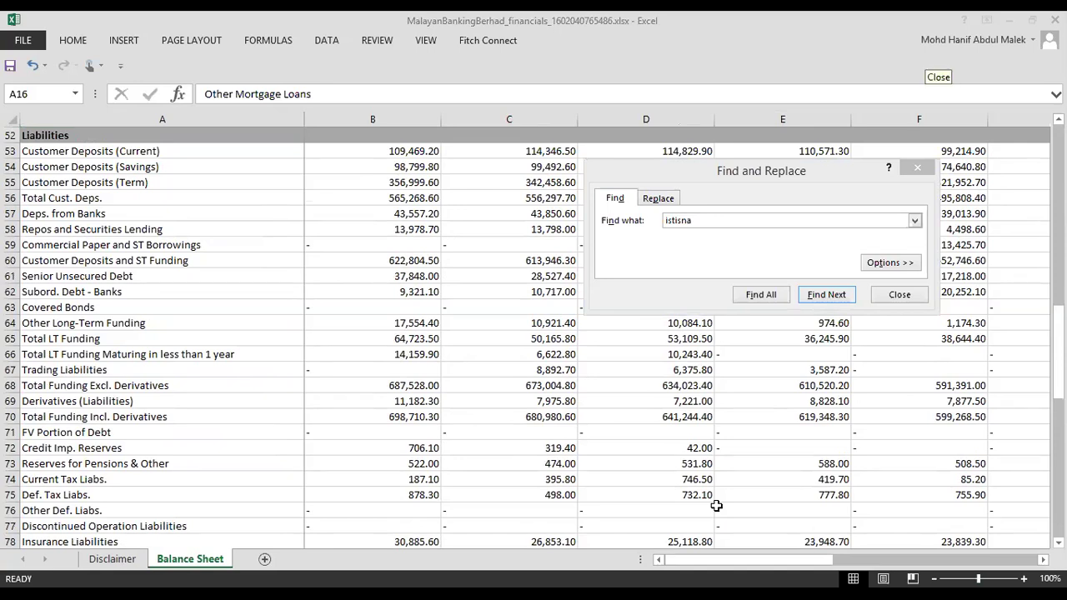
click(918, 170)
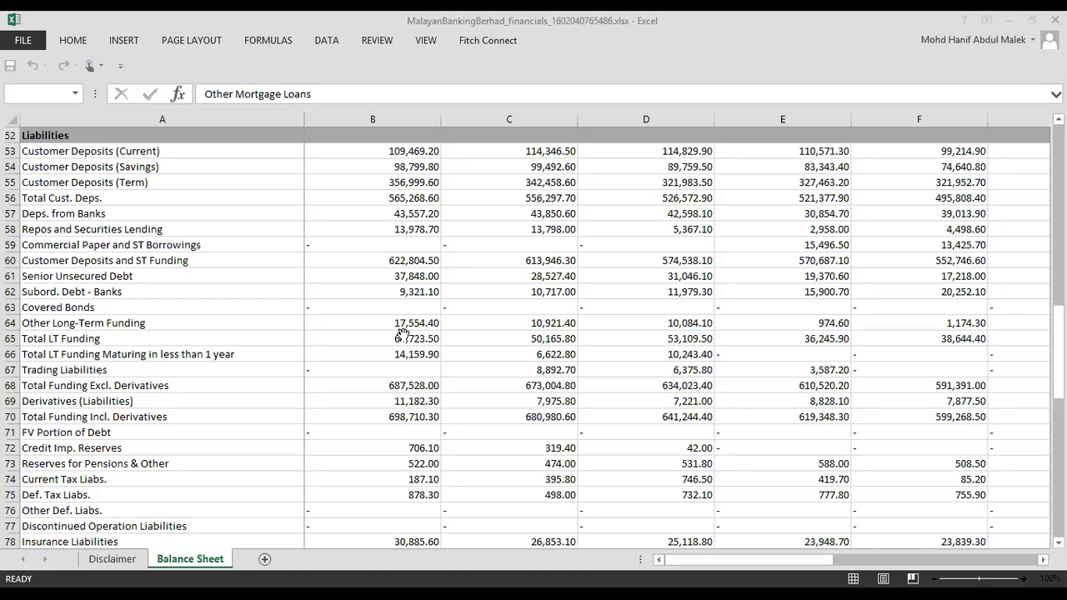
Switch to the Maybank 2019 annual report in Foxit Phantom and search it for "istisna".
key(alt+Tab)
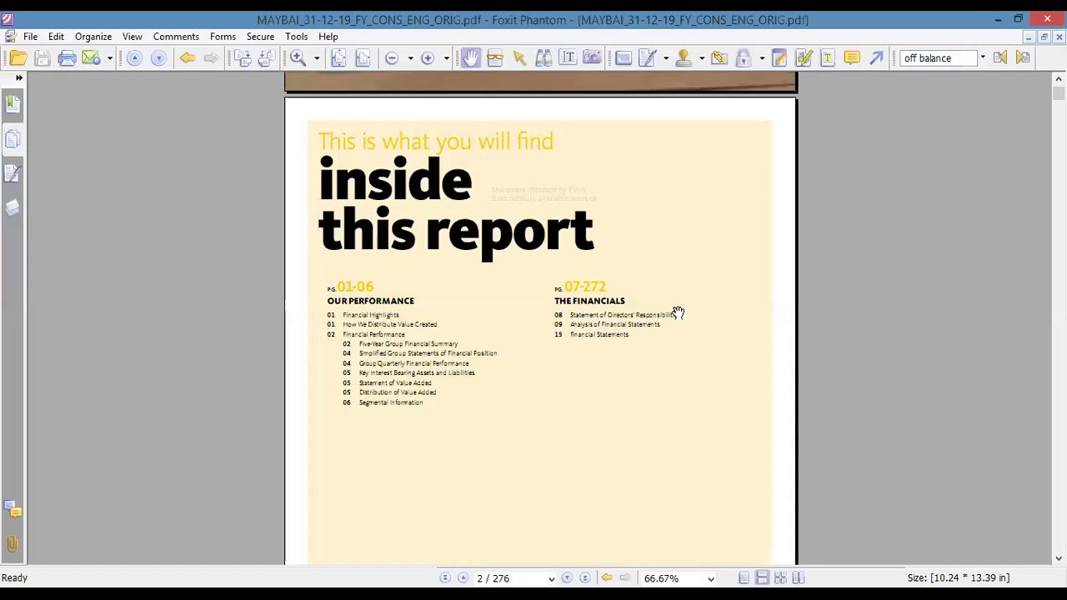
key(ctrl+f)
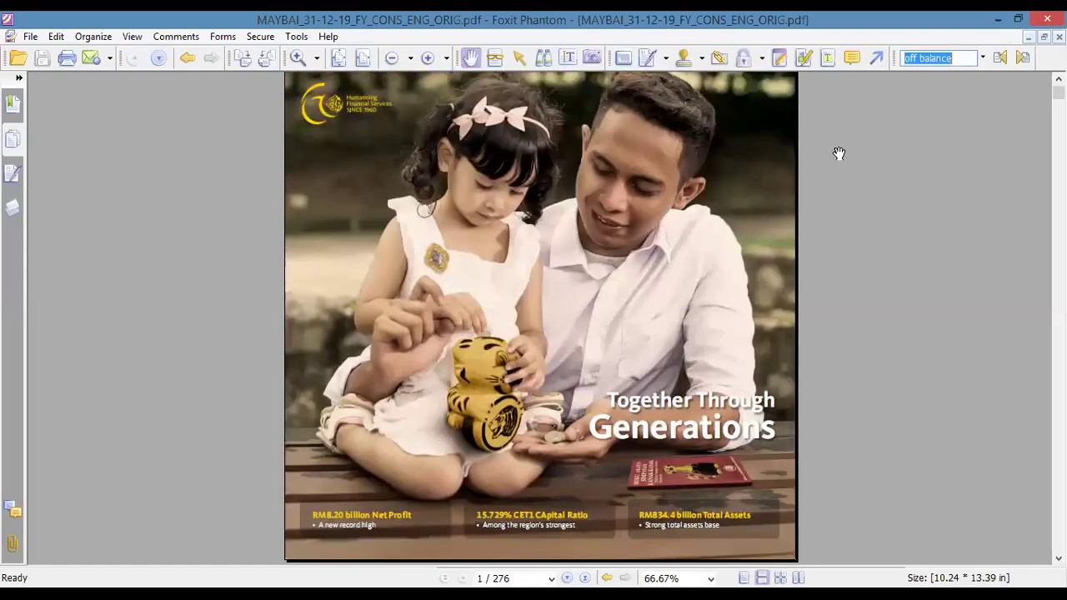
text(staff)
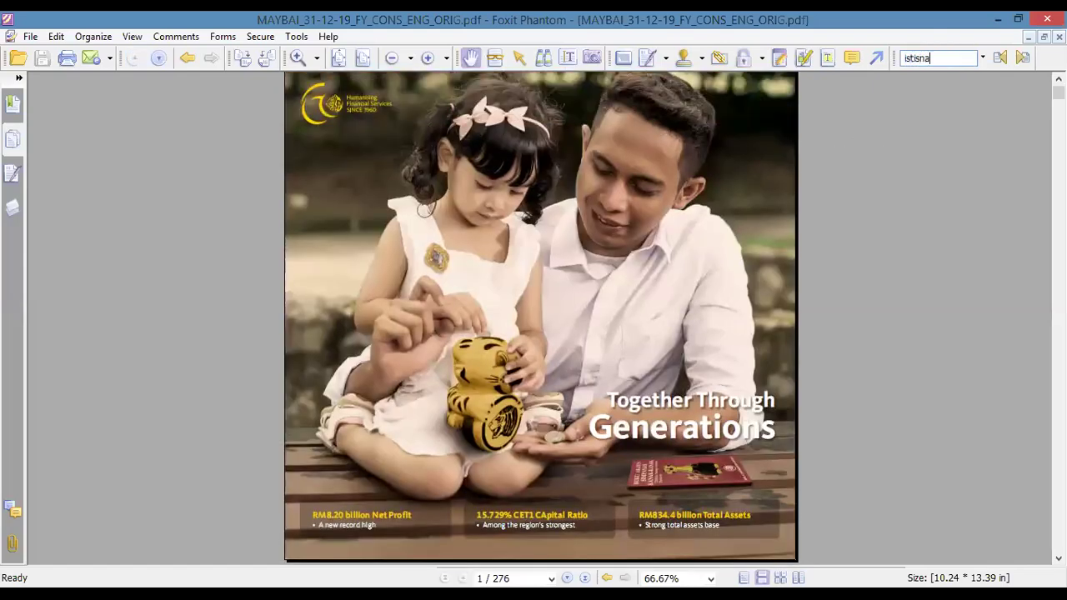
key(Return)
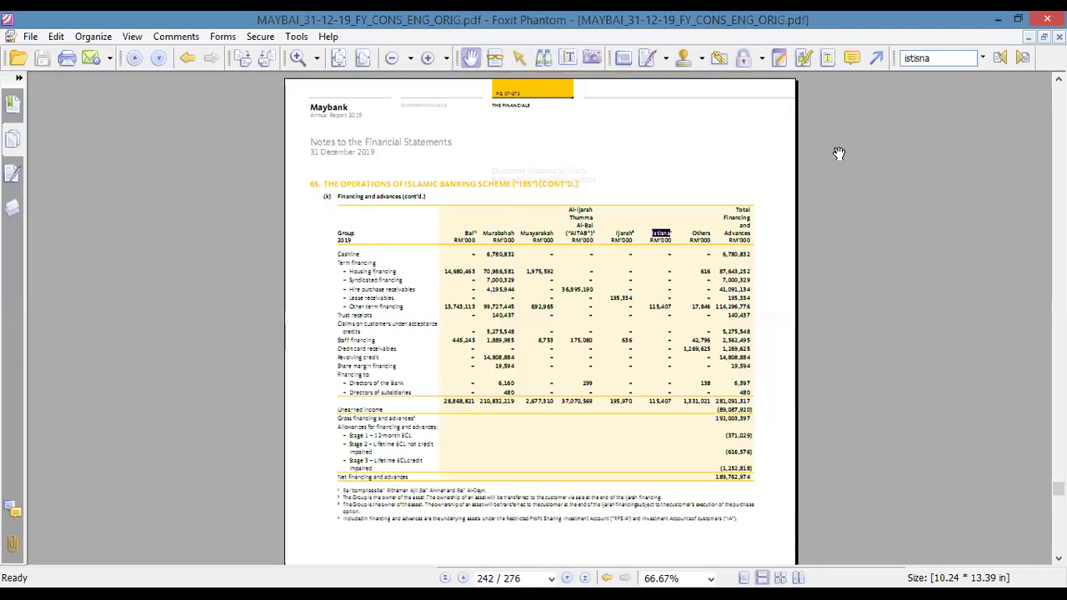
Enlarge the Islamic banking financing and advances table on page 242 to 100% for reading.
scroll(617, 163, up, 1)
click(426, 57)
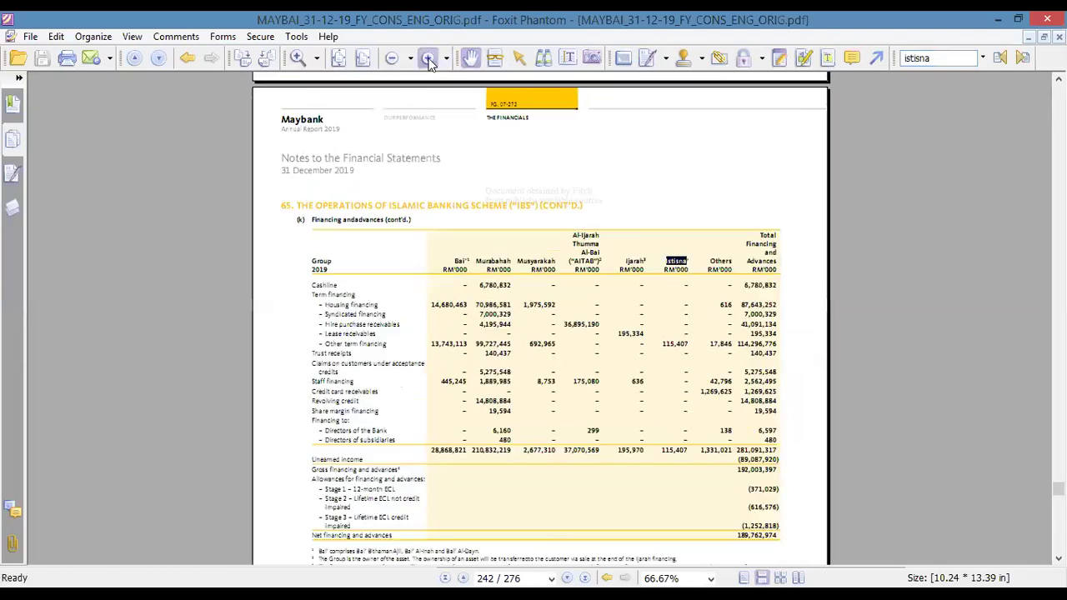
click(427, 58)
scroll(733, 195, down, 1)
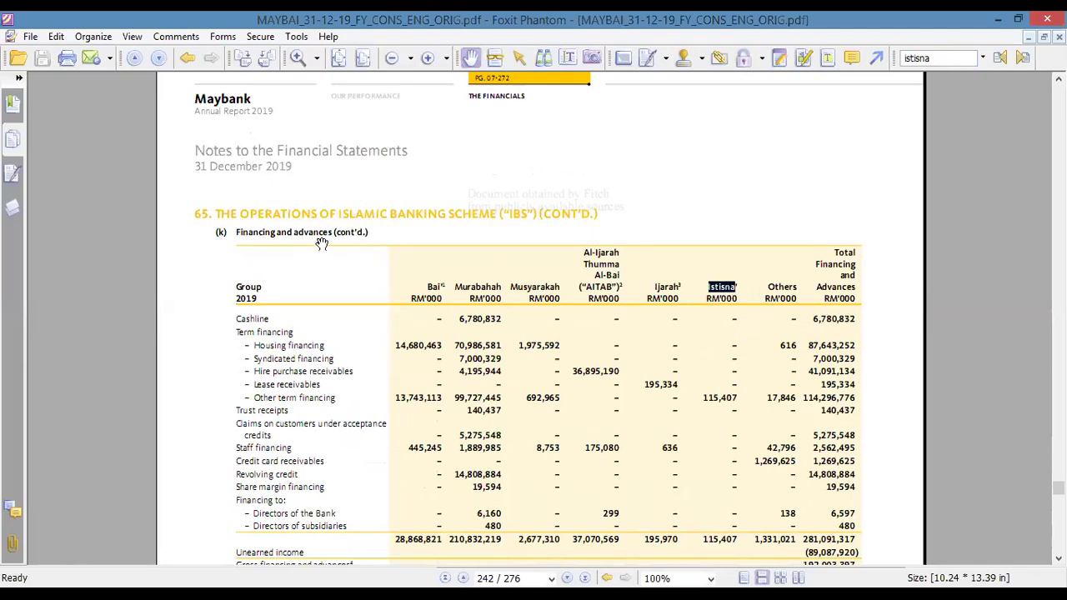
drag(366, 214, 367, 205)
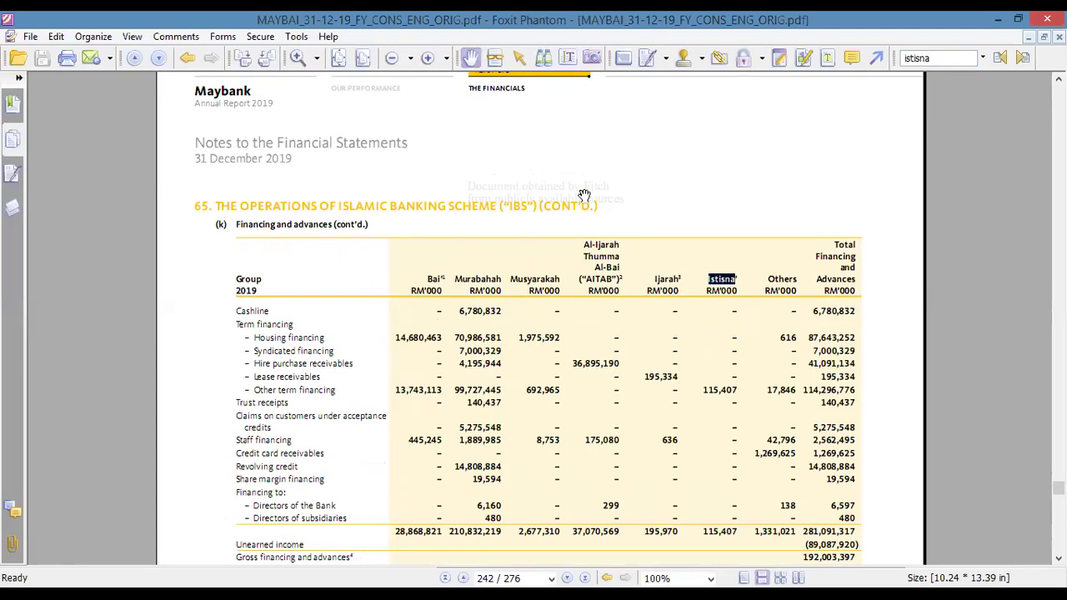
Review the preceding page's notes on financial investments and on financing and advances, and return to the Istisna breakdown table.
scroll(588, 277, up, 5)
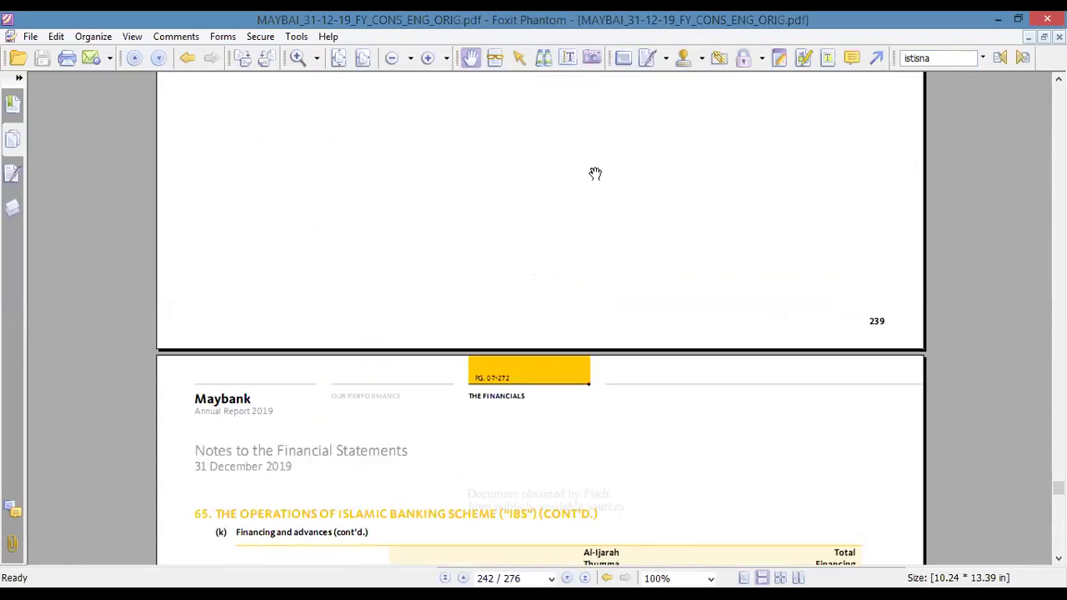
scroll(589, 366, up, 3)
scroll(576, 338, up, 3)
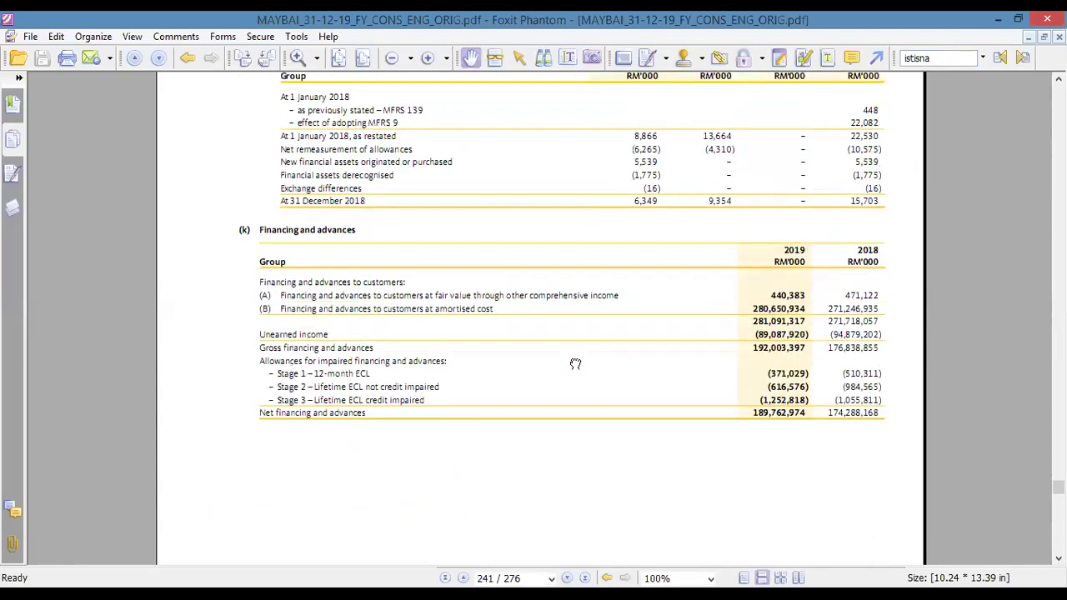
scroll(575, 316, up, 4)
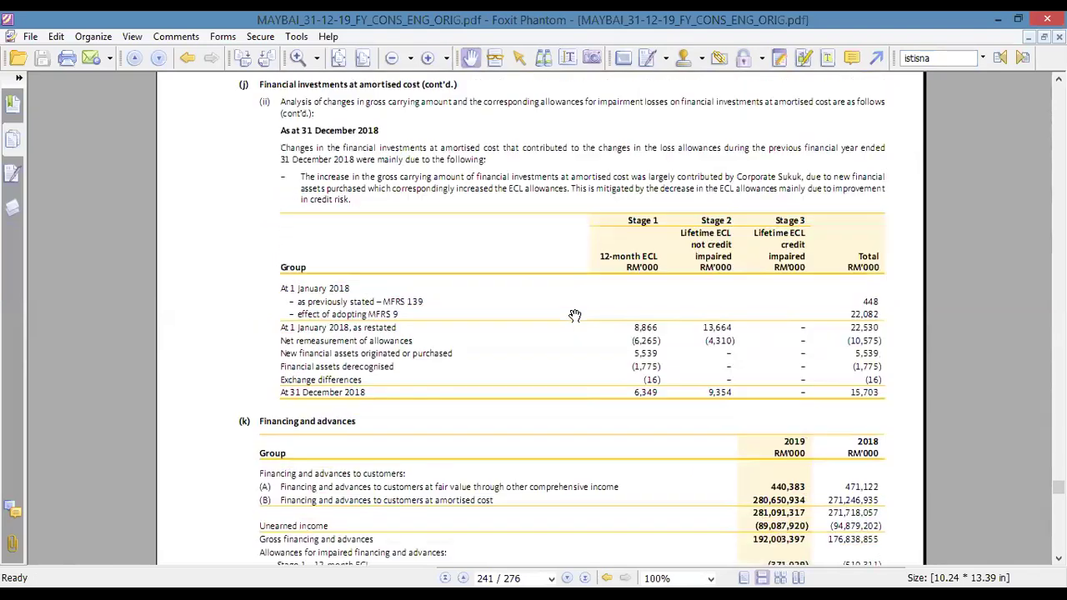
scroll(576, 315, down, 4)
scroll(575, 315, down, 8)
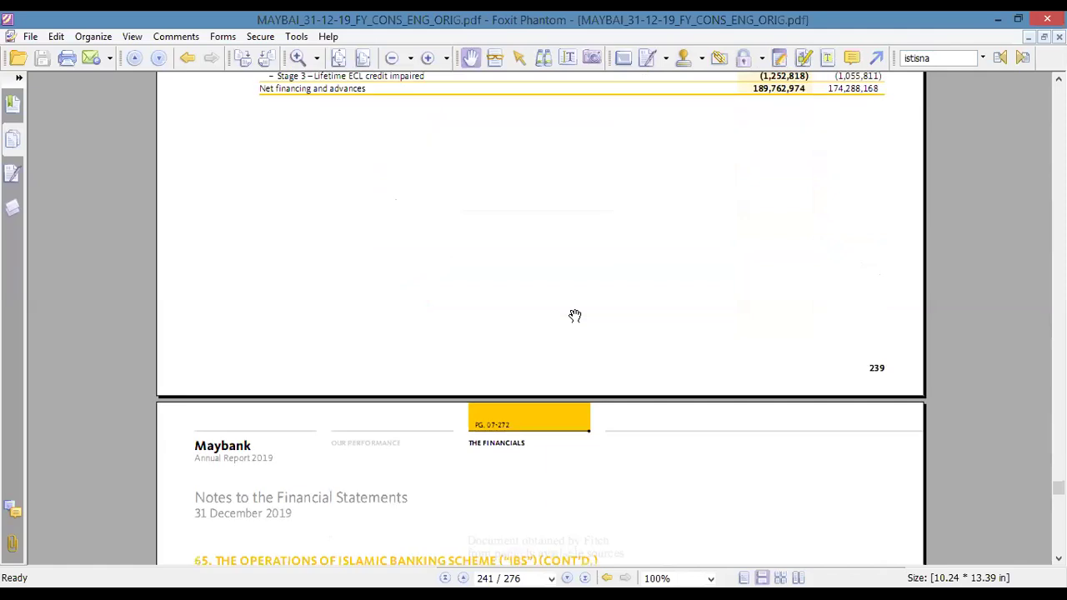
scroll(575, 316, down, 1)
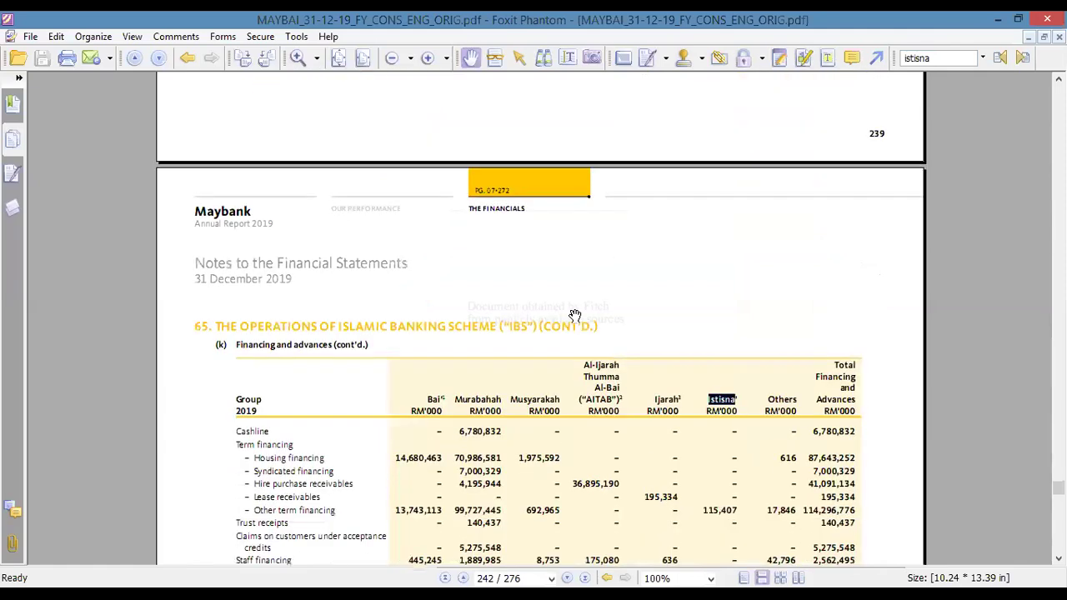
scroll(576, 315, down, 4)
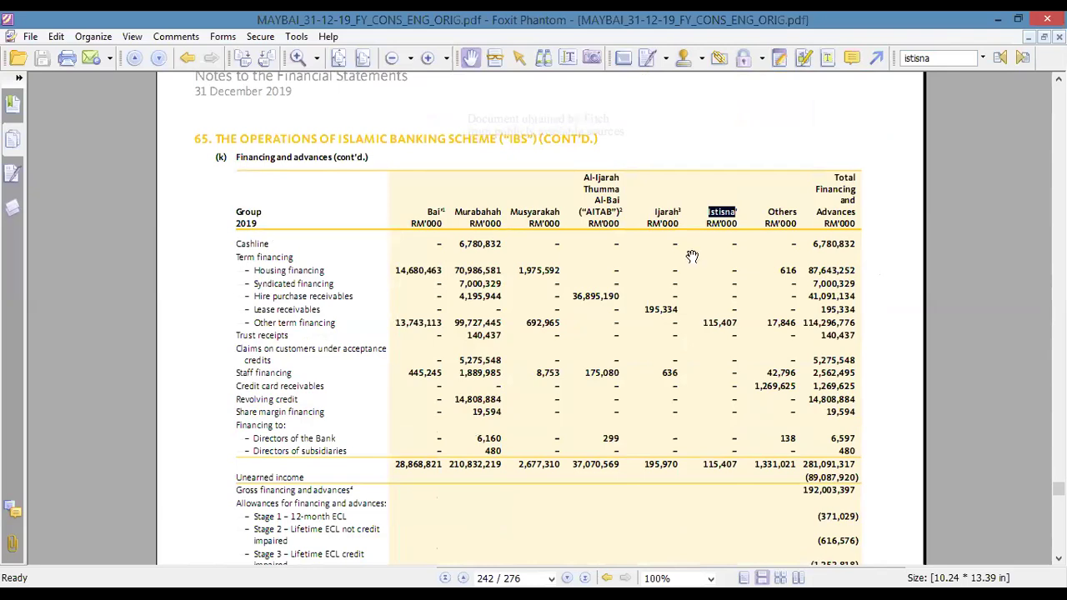
scroll(650, 250, down, 5)
scroll(667, 195, up, 4)
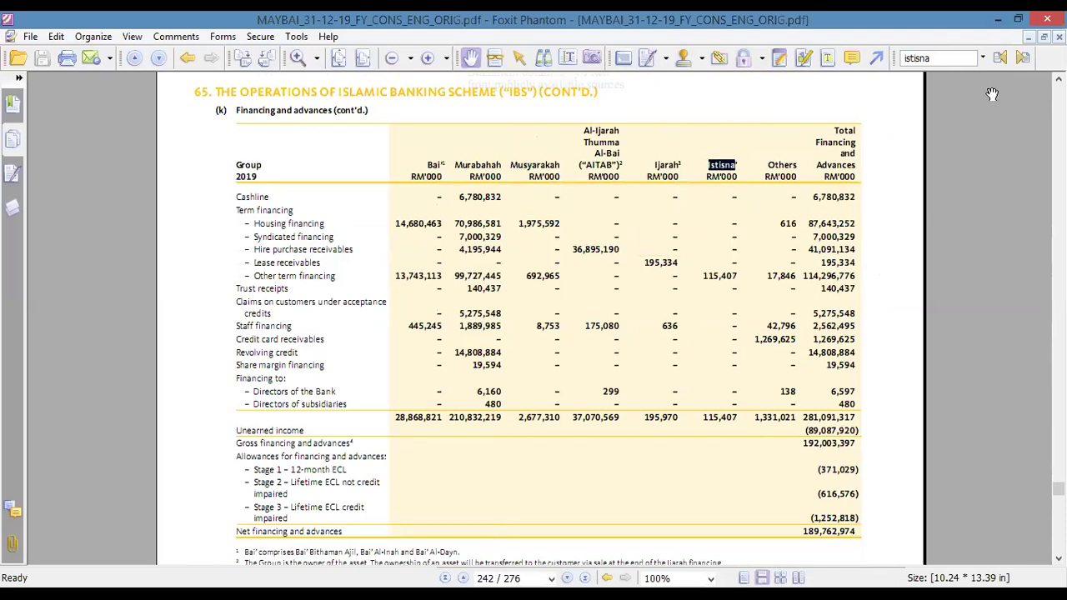
Switch to Fitch Connect in the browser and look over Malayan Banking Berhad's off-balance sheet items.
click(1000, 20)
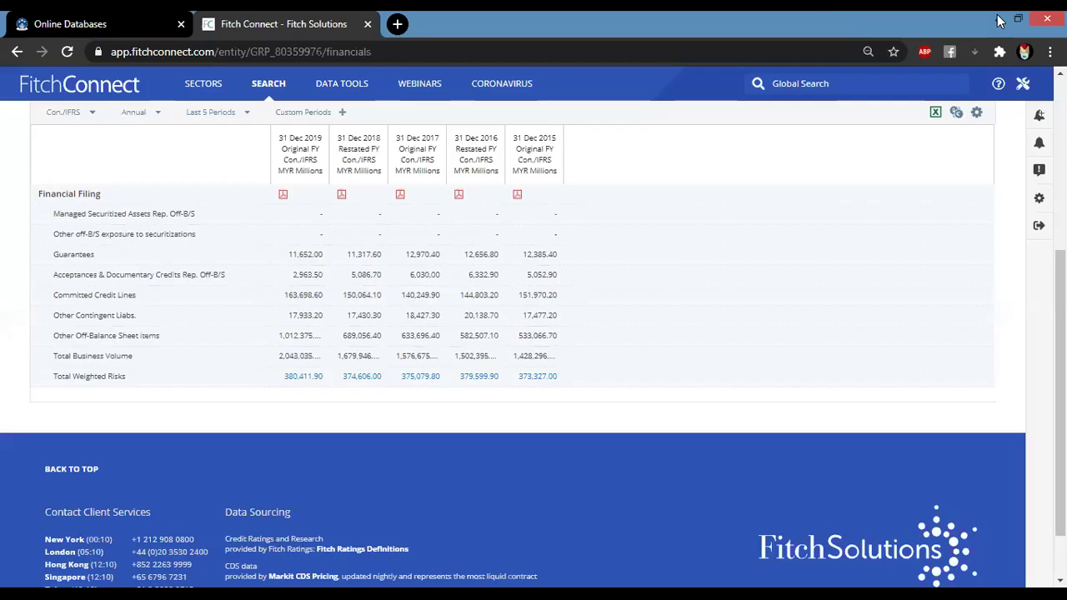
scroll(584, 385, up, 4)
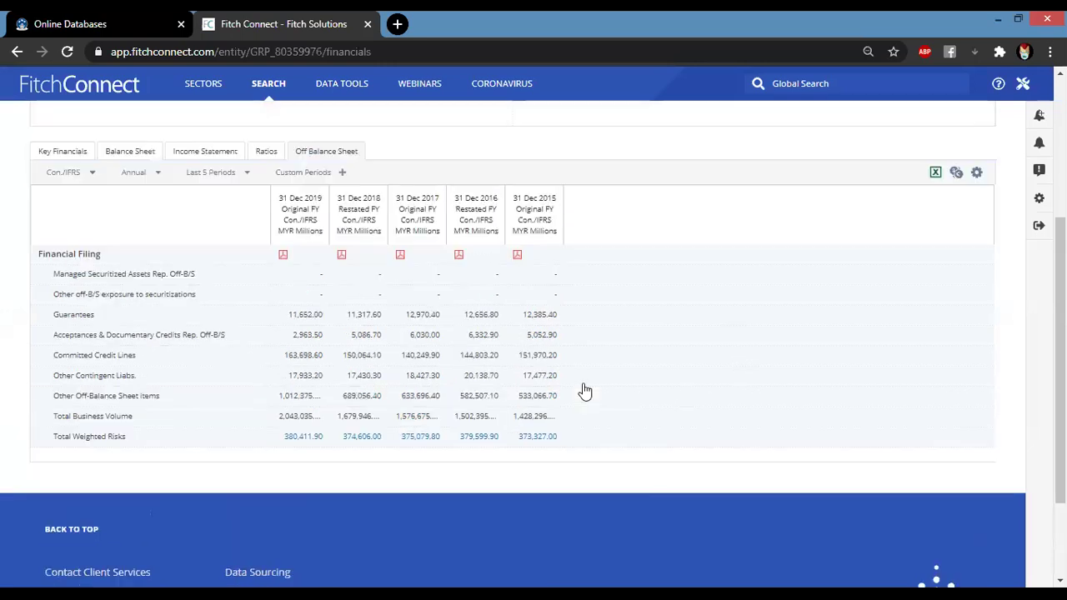
scroll(583, 385, down, 2)
scroll(575, 373, up, 3)
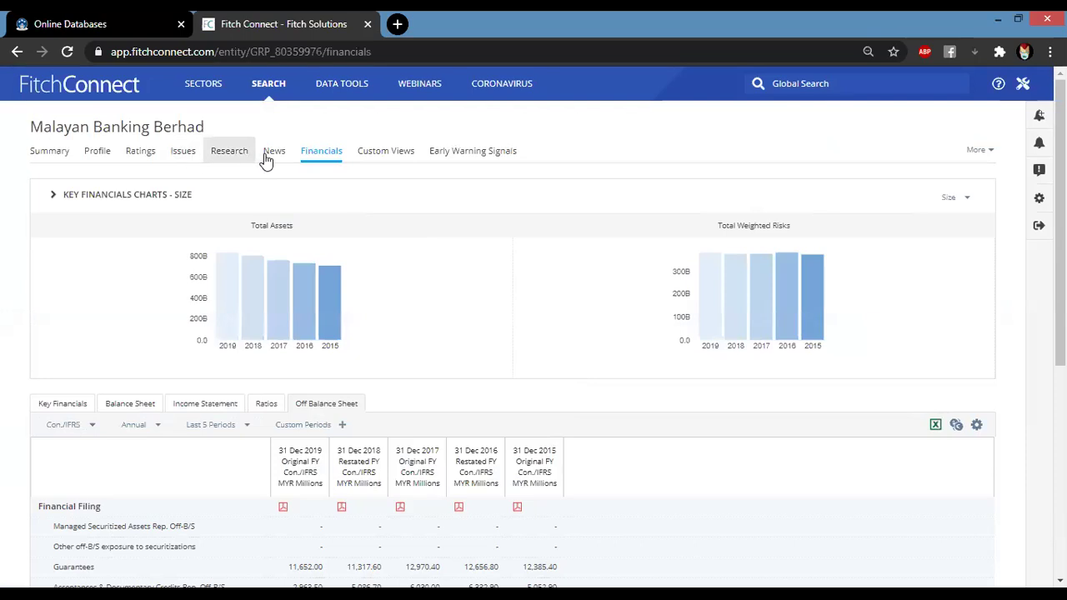
scroll(352, 228, down, 3)
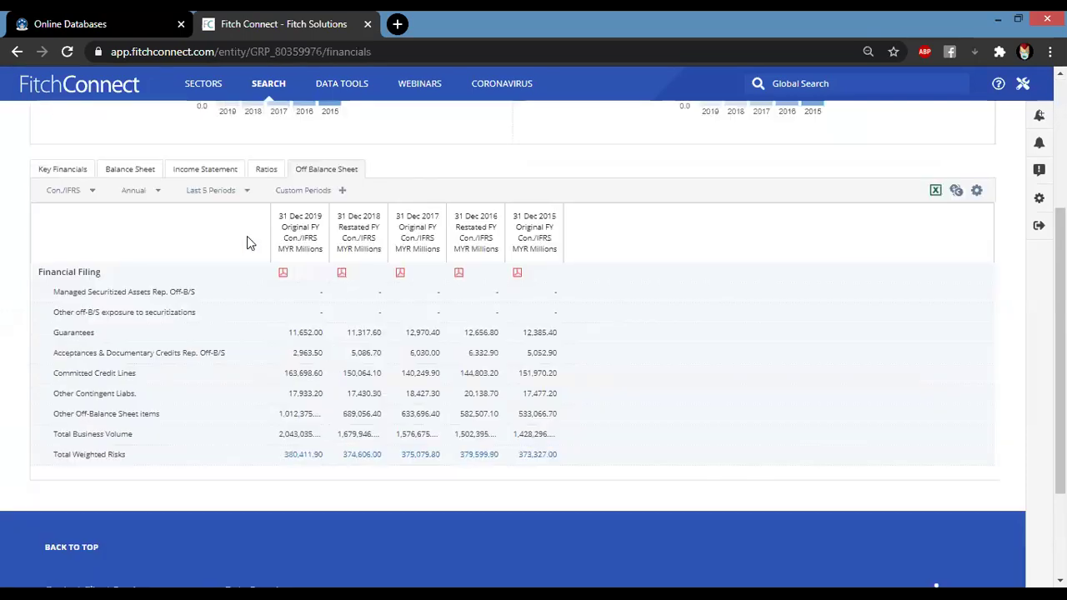
Show Malayan Banking Berhad's balance sheet and search the page for "financing".
click(136, 171)
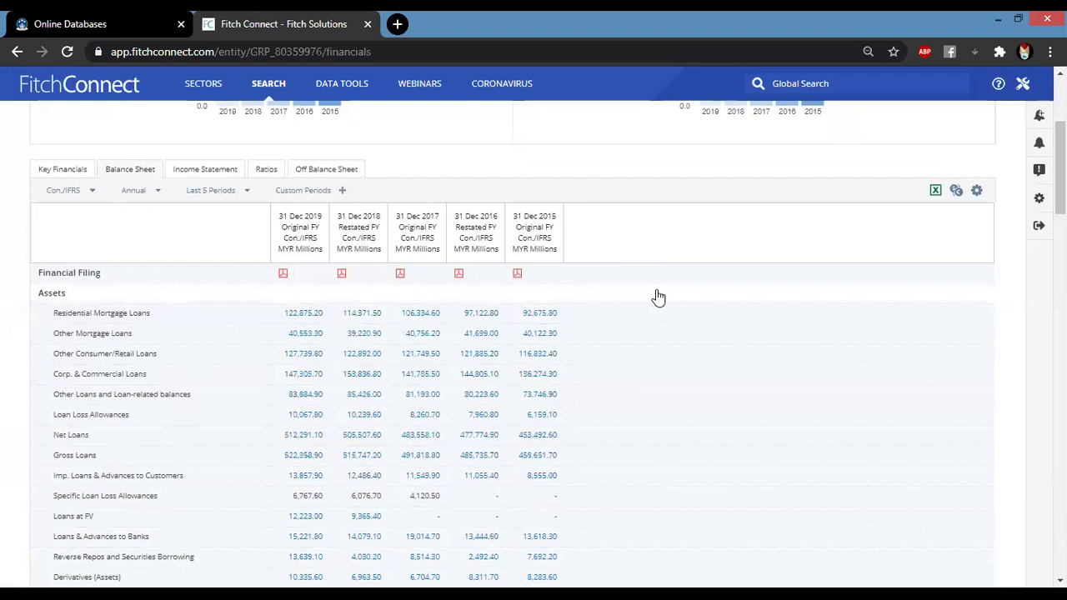
scroll(658, 296, down, 2)
key(ctrl+f)
text(fia)
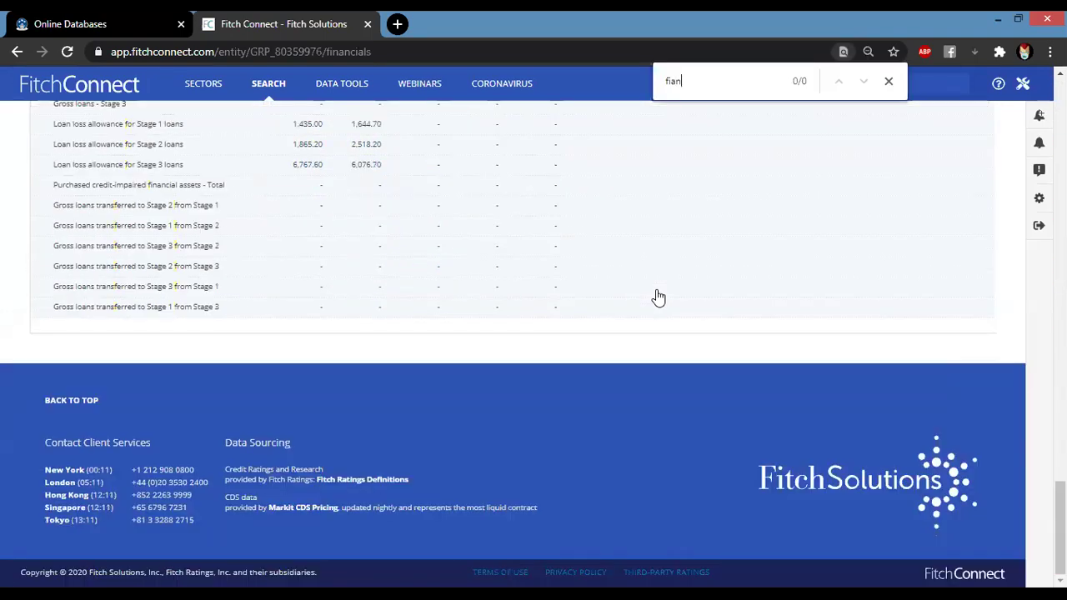
key(BackSpace)
text(nancin)
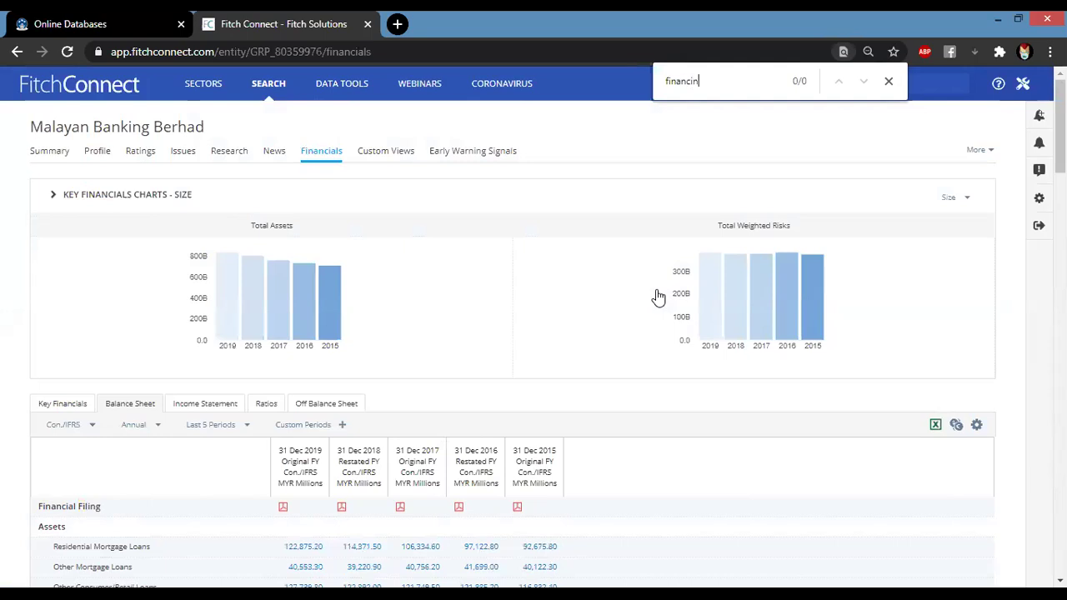
key(BackSpace)
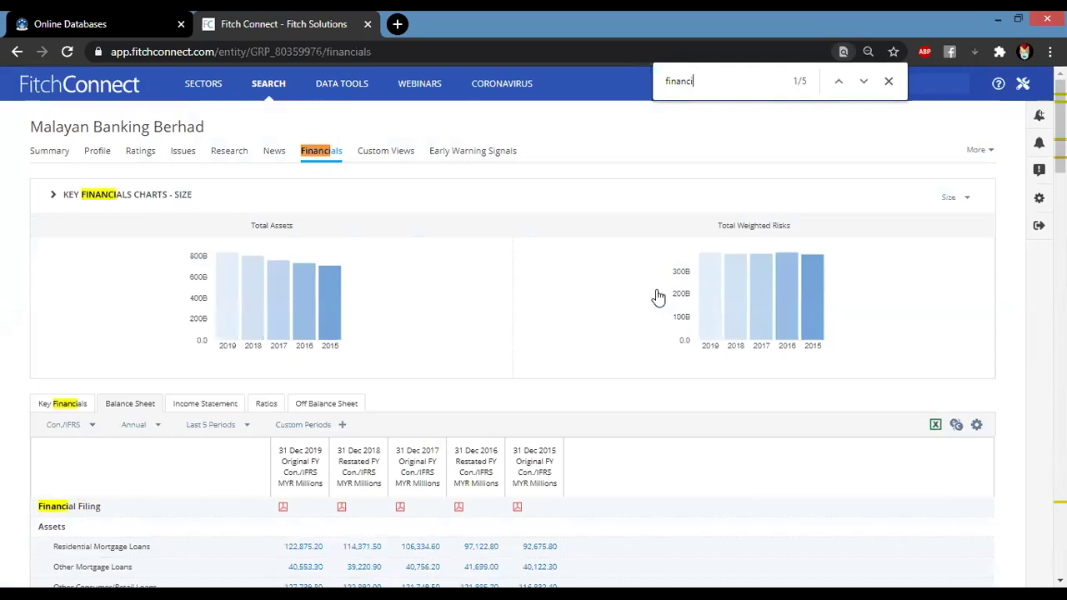
text(ng)
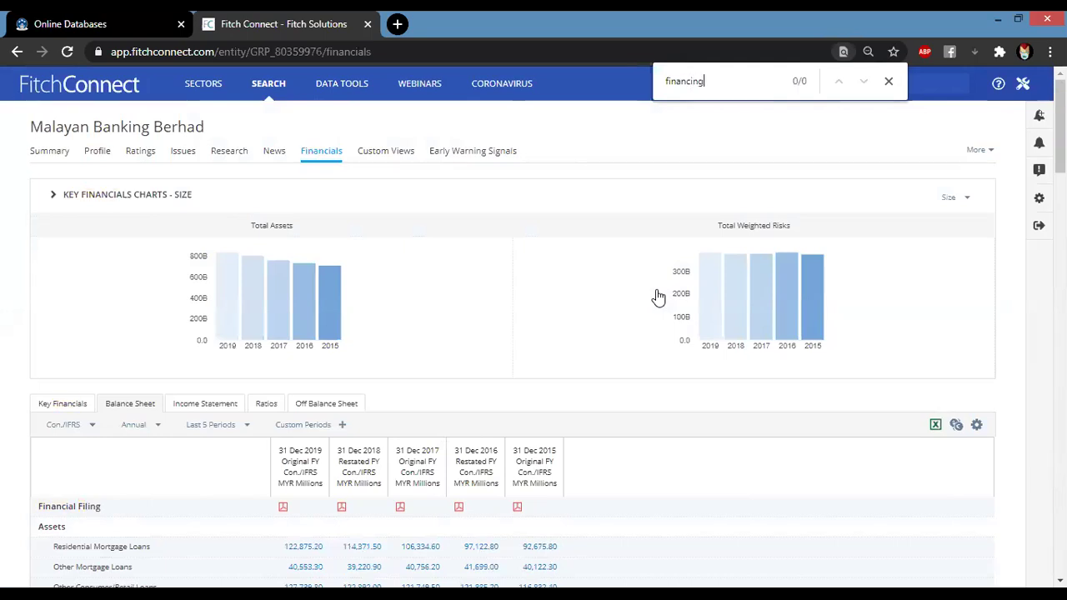
scroll(517, 313, down, 3)
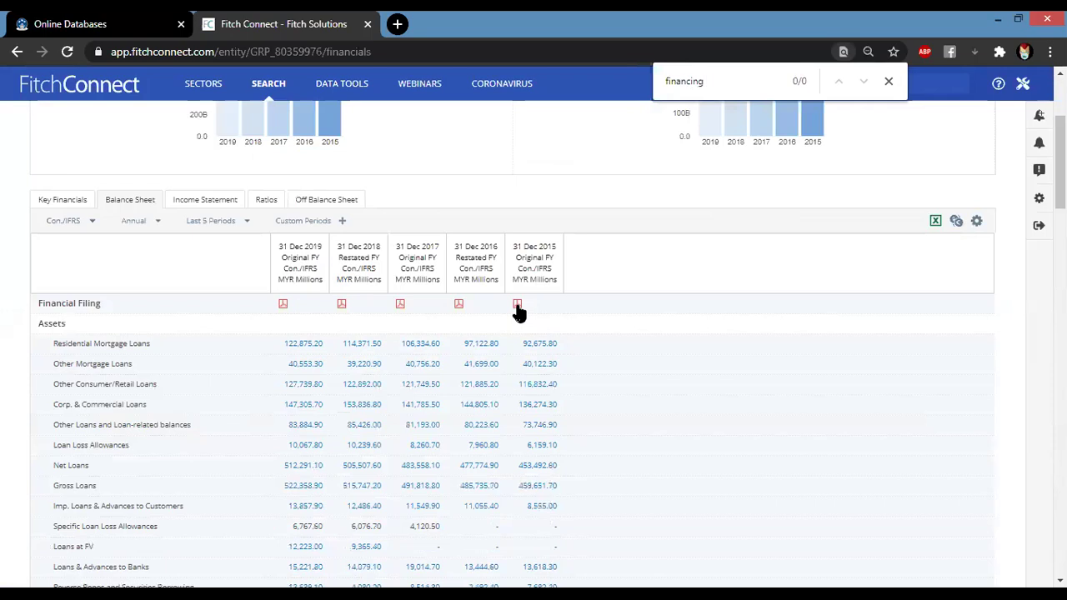
Look through Malayan Banking Berhad's balance sheet, from assets to IFRS9 disclosures, for any Islamic financing items.
scroll(516, 313, down, 3)
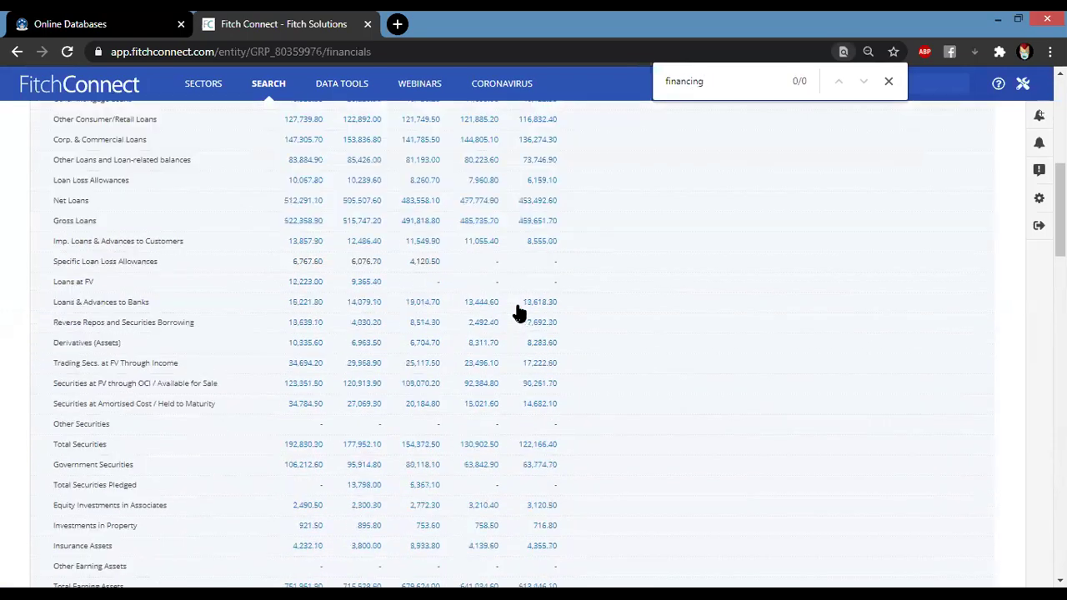
scroll(517, 313, down, 3)
scroll(516, 313, down, 10)
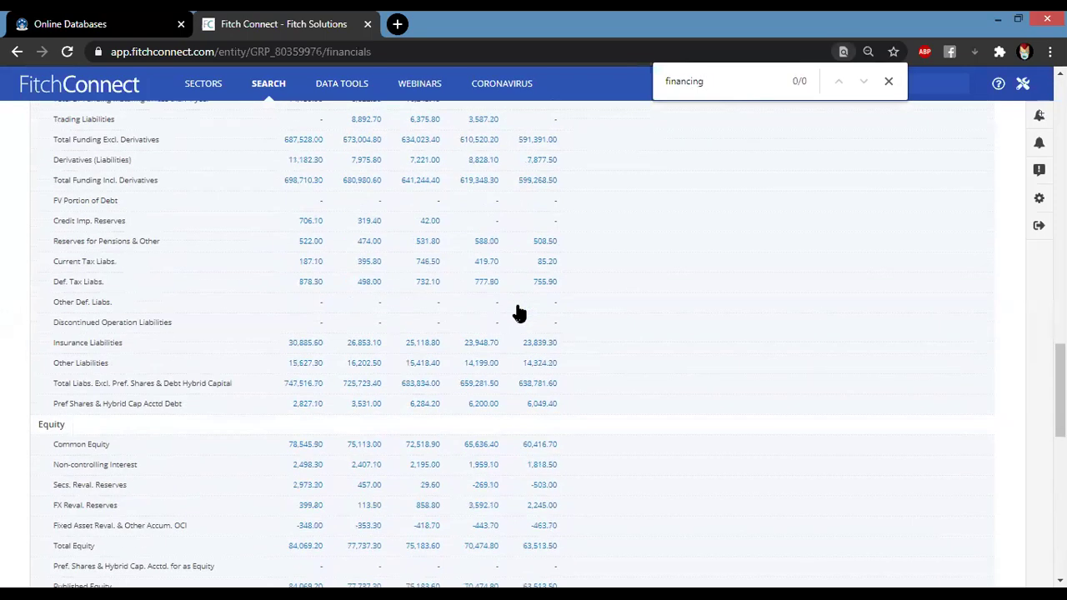
scroll(517, 313, down, 4)
scroll(517, 312, down, 6)
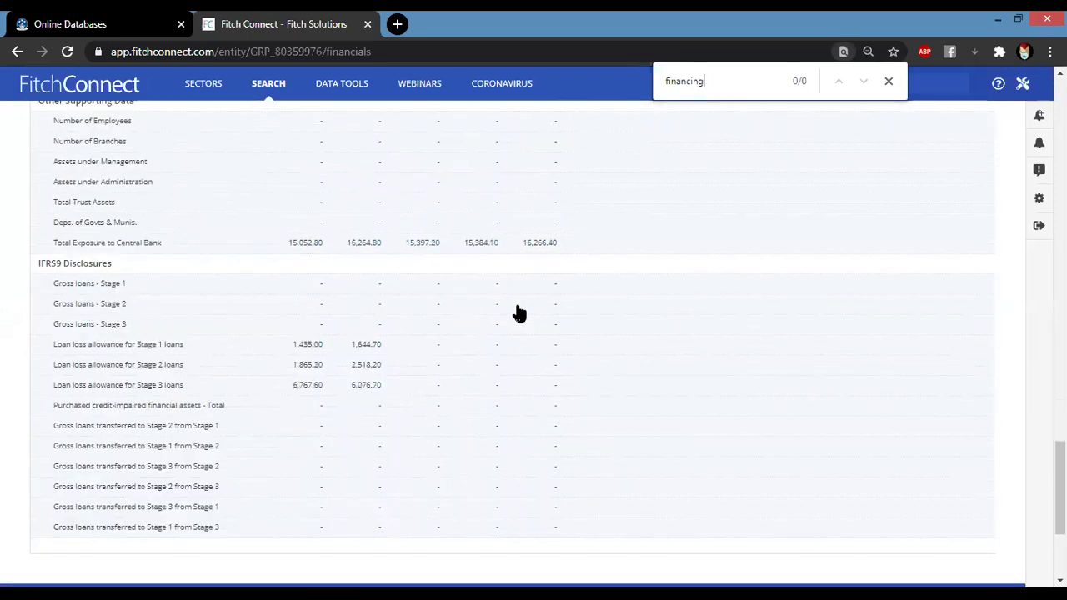
scroll(517, 313, up, 9)
scroll(517, 312, up, 9)
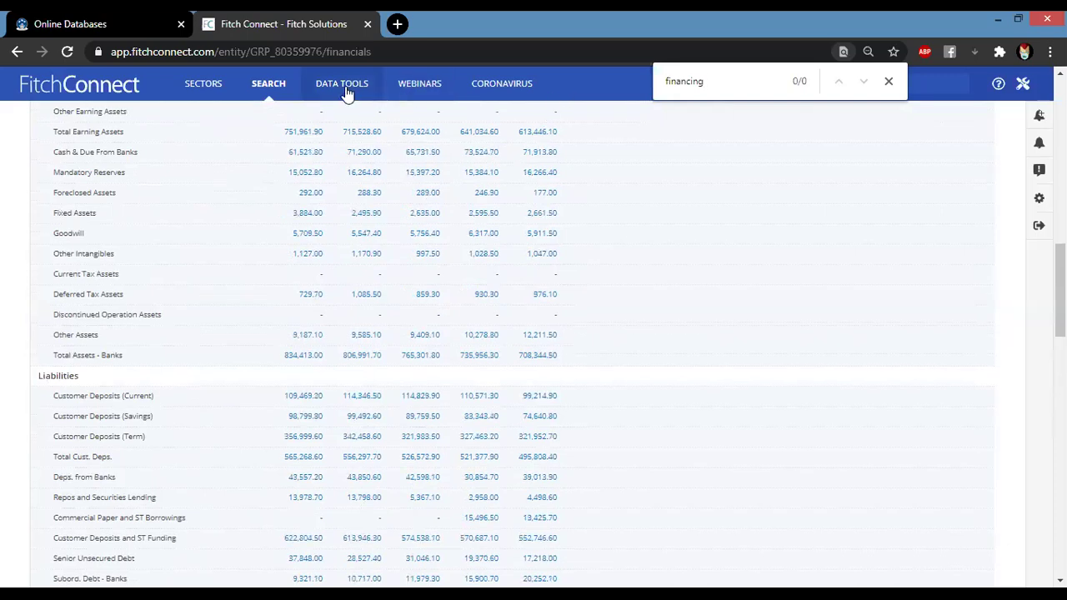
Open the Malaysian Banks portfolio's custom view 07102020 for editing and search its data points for "financing".
mouse_move(353, 81)
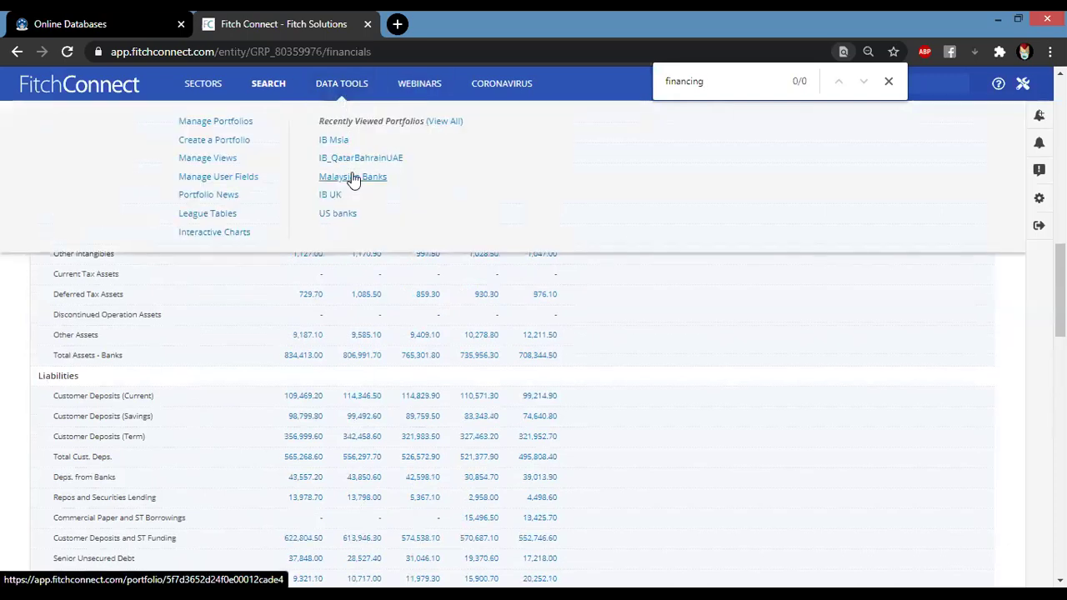
click(352, 178)
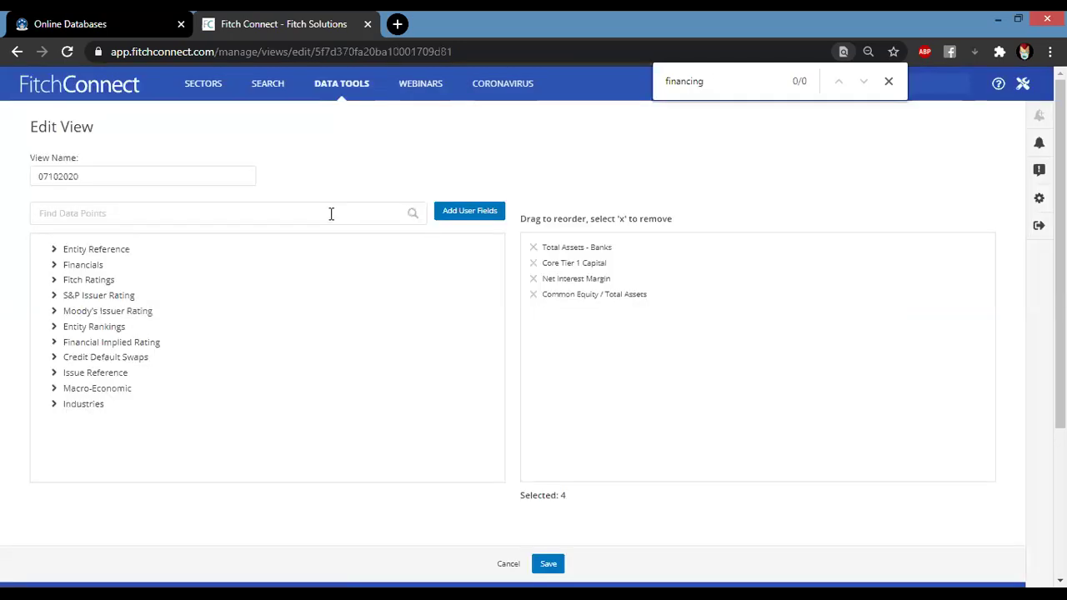
click(330, 213)
text(financing)
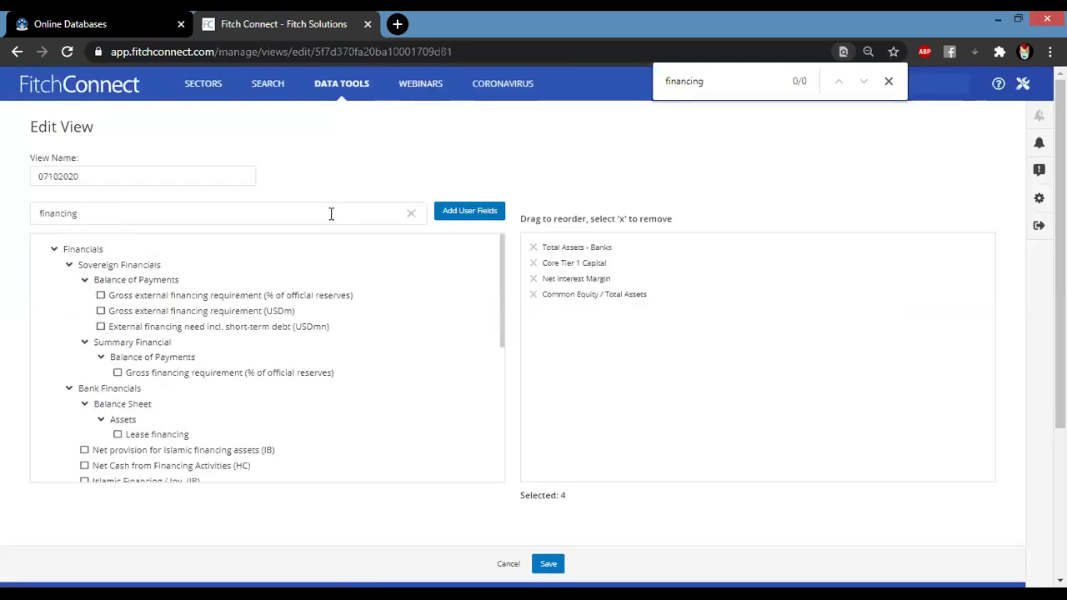
text( and)
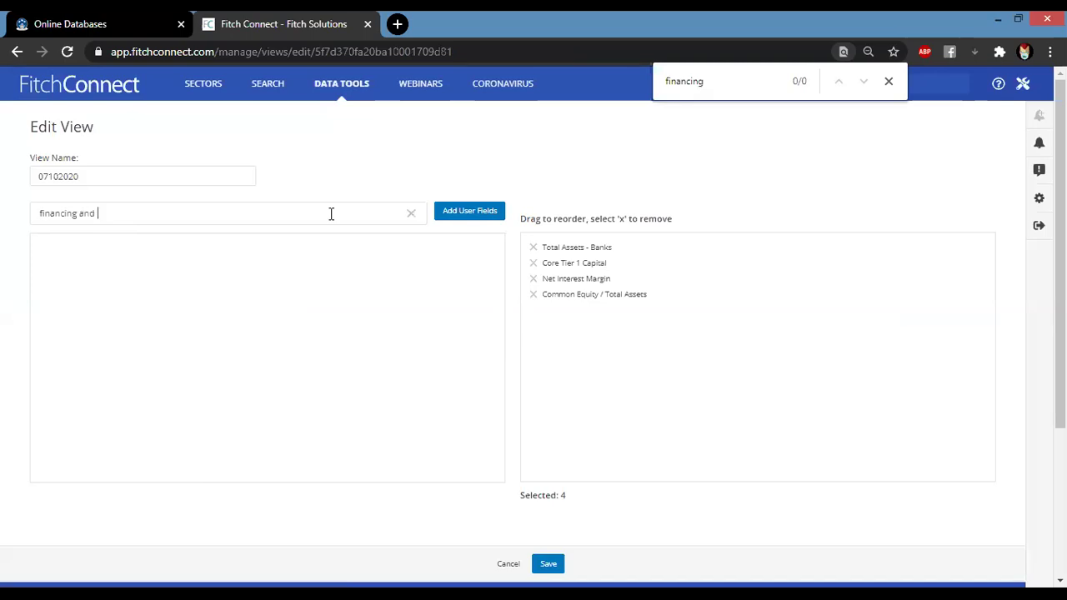
key(BackSpace)
key(BackSpace)
key(BackSpace)
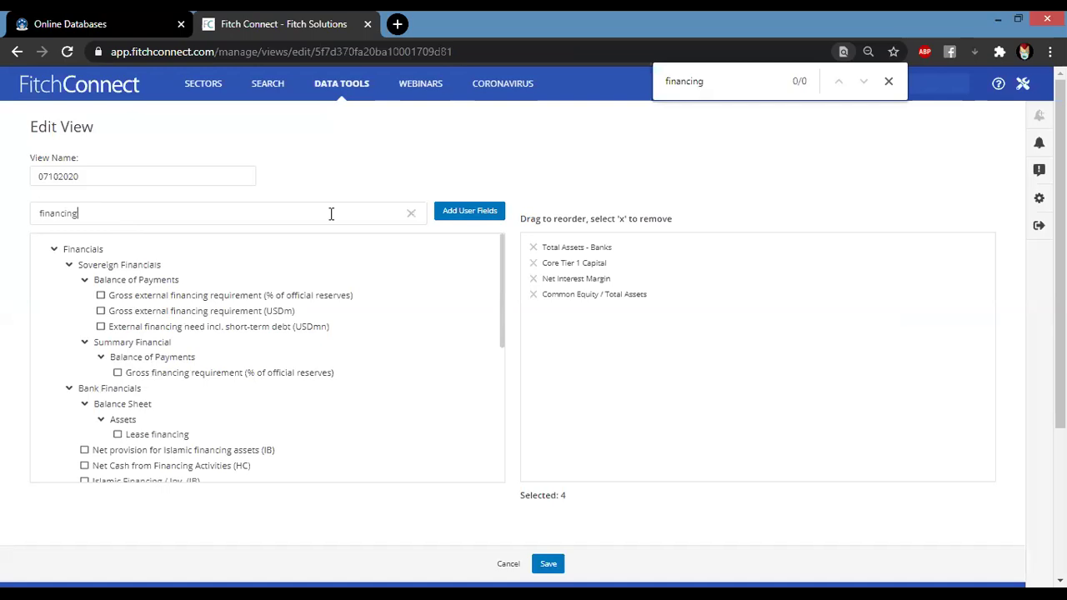
Search the view's available data points for "income from".
key(BackSpace)
key(BackSpace)
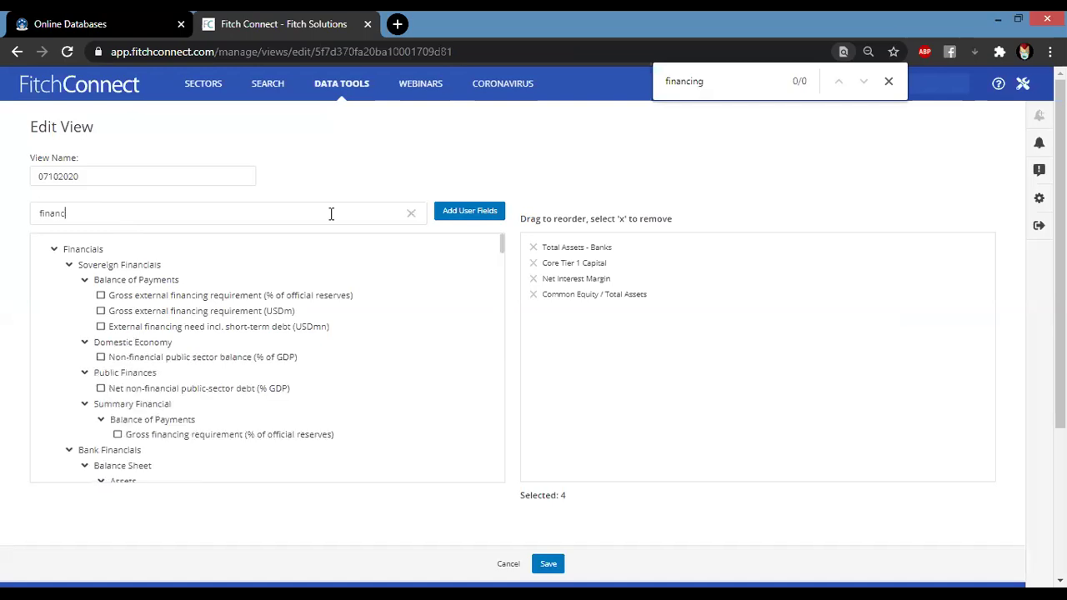
key(BackSpace)
key(BackSpace)
key(BackSpace)
key(BackSpace)
key(BackSpace)
key(BackSpace)
text(income)
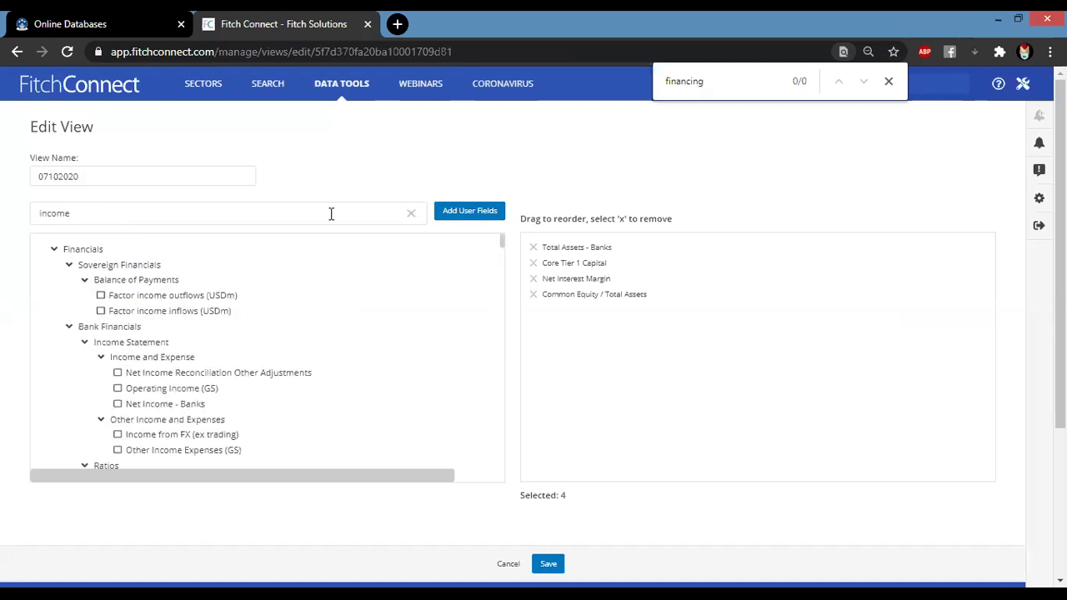
text( from)
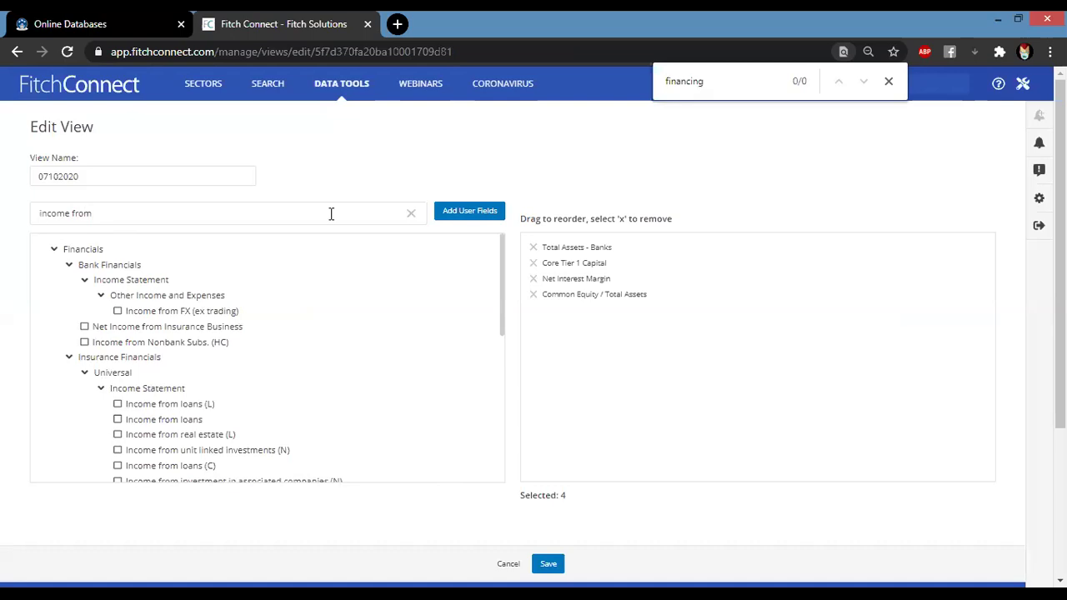
Search the data points for "isti" and add Istinaas (IB) and Inc. on Istinaas transactions (IB) to the view.
key(BackSpace)
key(BackSpace)
key(BackSpace)
key(BackSpace)
key(BackSpace)
key(BackSpace)
key(BackSpace)
key(BackSpace)
key(BackSpace)
key(BackSpace)
text(istis)
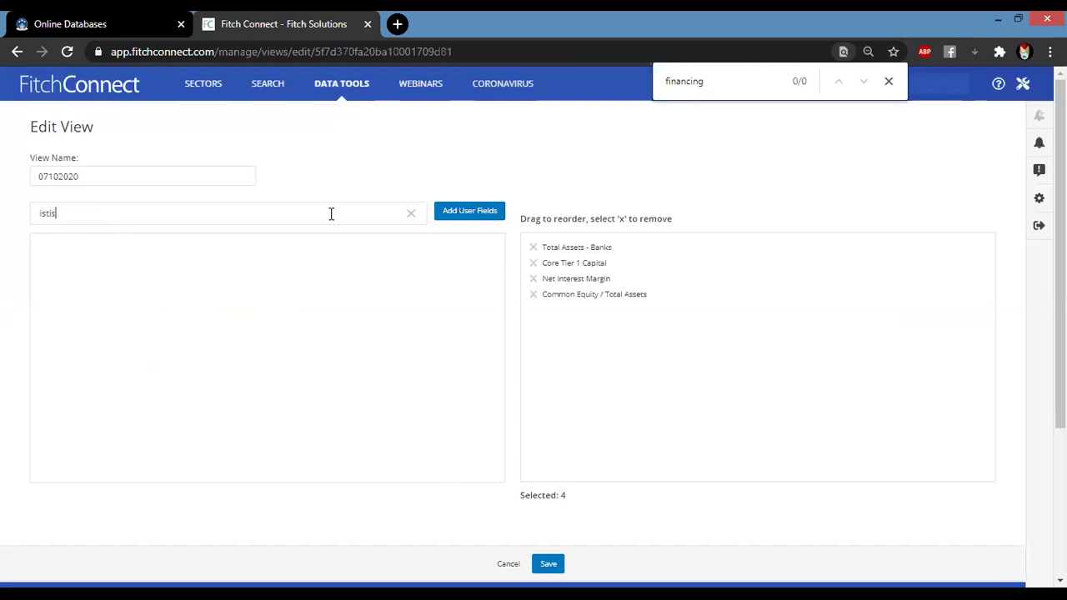
text(na)
key(BackSpace)
key(BackSpace)
key(BackSpace)
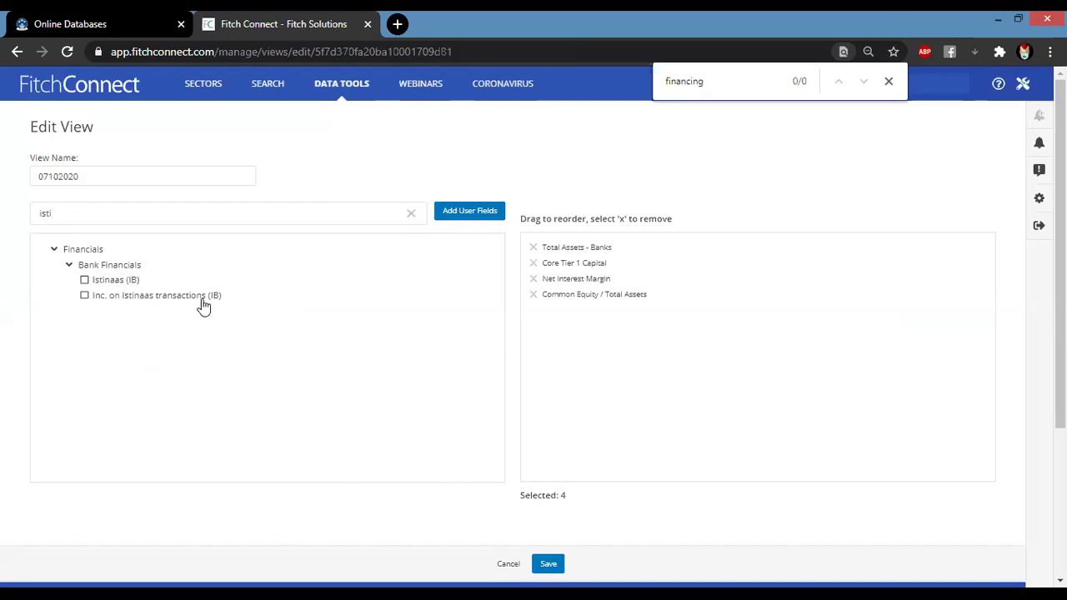
click(101, 281)
click(106, 296)
Remove Common Equity / Total Assets, Net Interest Margin, Core Tier 1 Capital and Total Assets - Banks from the view and save it.
click(533, 294)
click(534, 279)
click(534, 262)
click(534, 248)
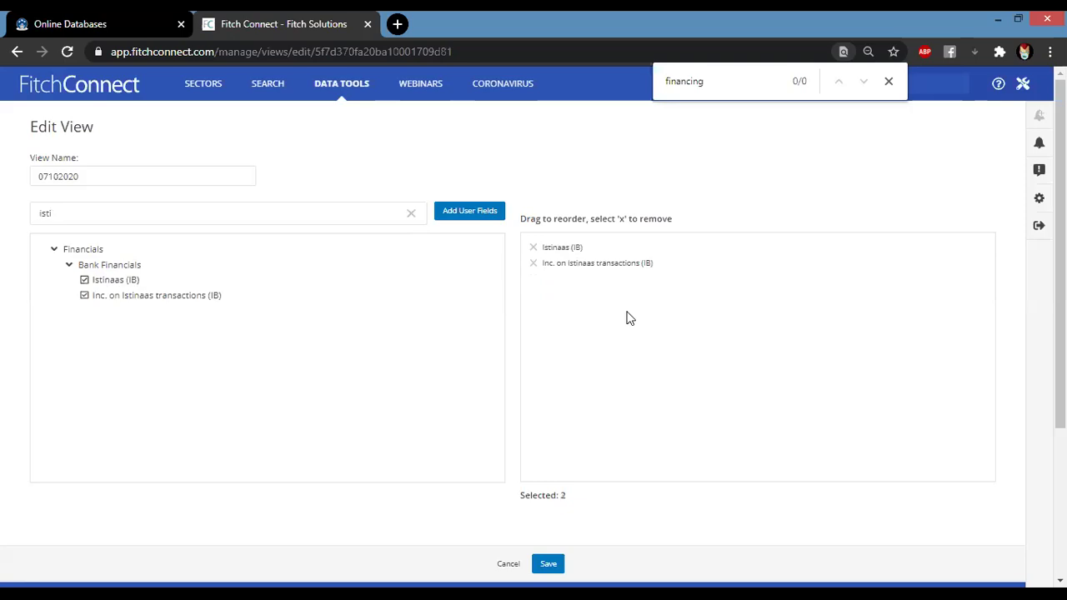
scroll(768, 335, down, 1)
scroll(767, 335, down, 3)
click(548, 410)
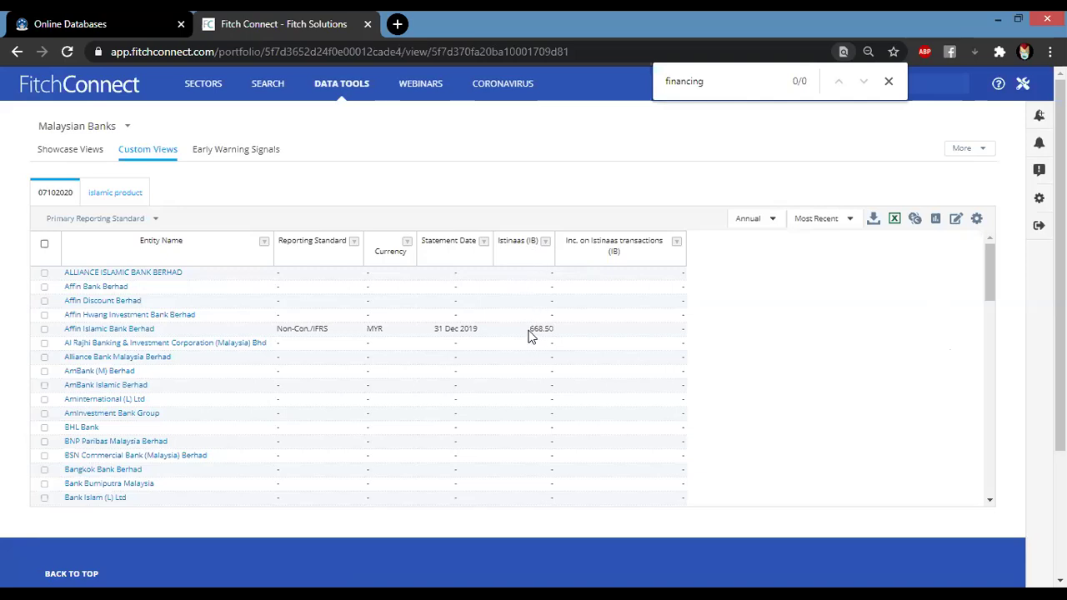
Sort the Malaysian Banks table by Istinaas (IB) from highest to lowest.
scroll(530, 335, down, 3)
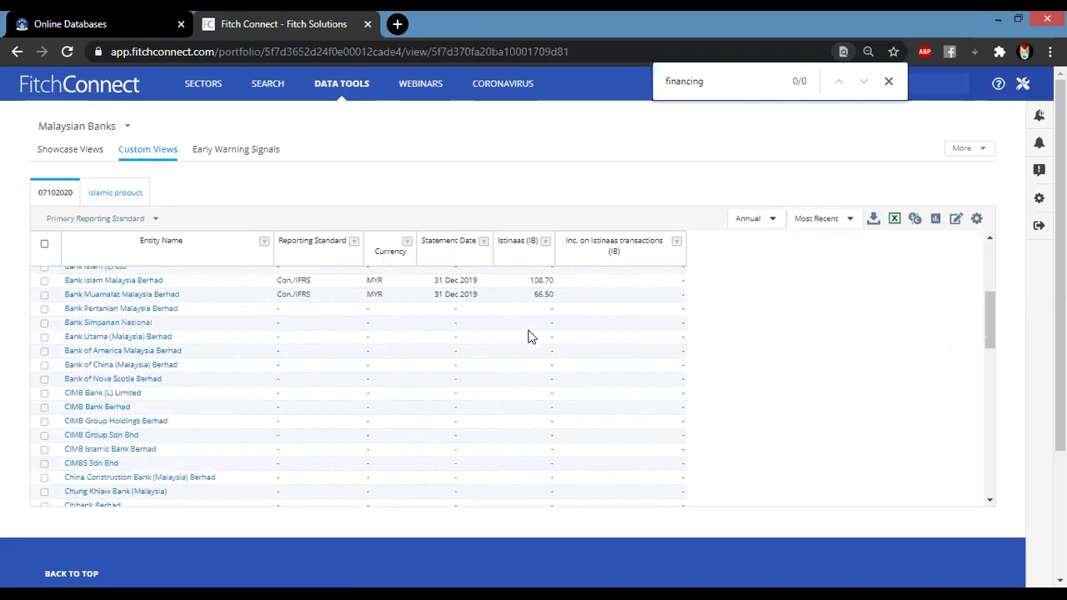
scroll(530, 335, up, 3)
click(518, 240)
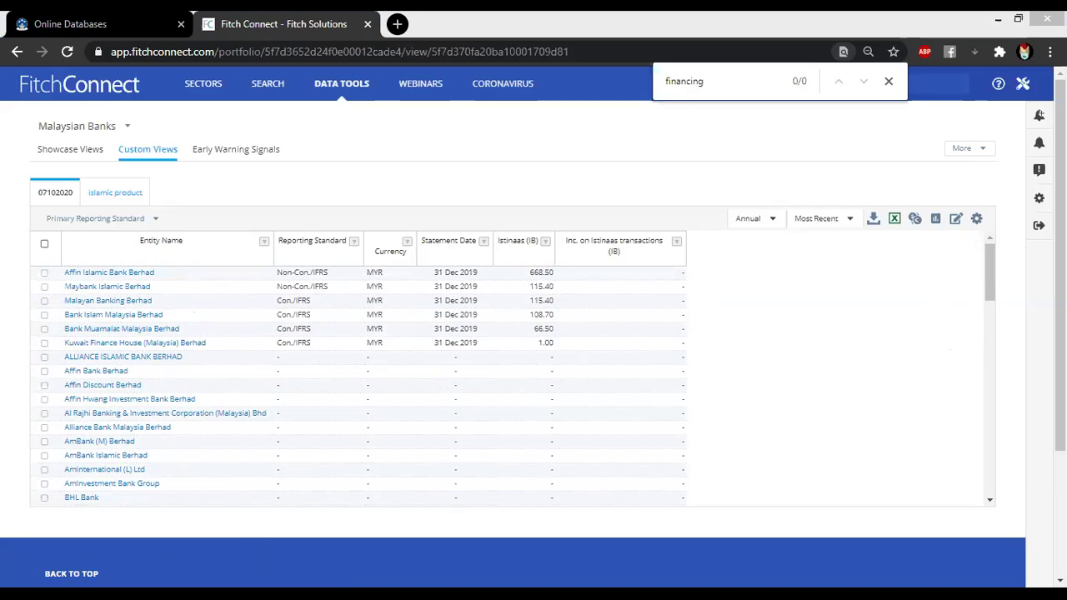
Switch to the Maybank annual report in Foxit Phantom and place its window beside the bank table, with the Istisna' column in view.
key(alt+Tab)
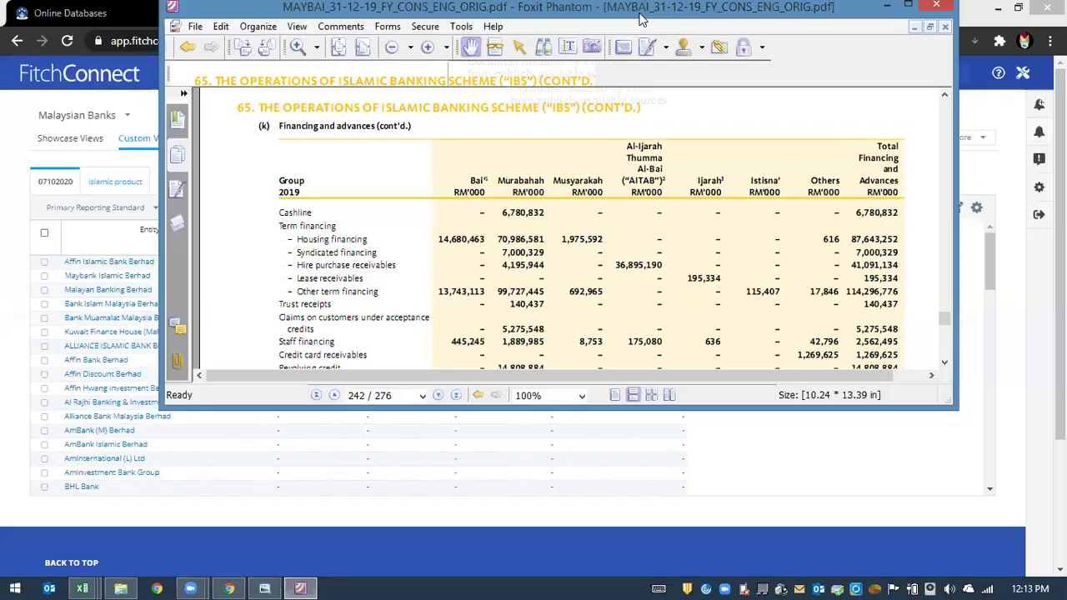
double_click(558, 24)
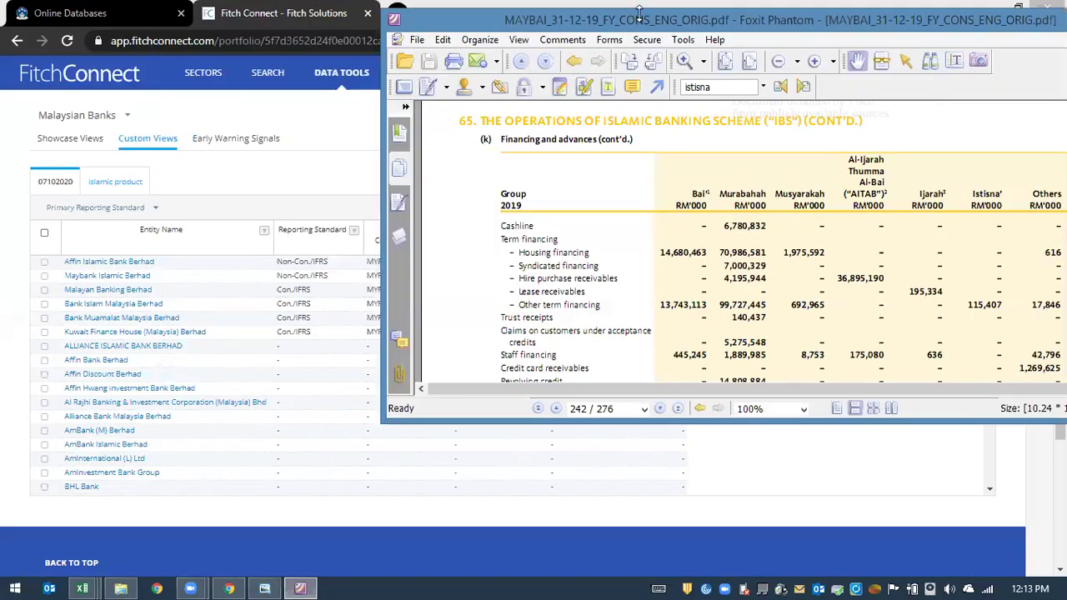
drag(638, 12, 1011, 80)
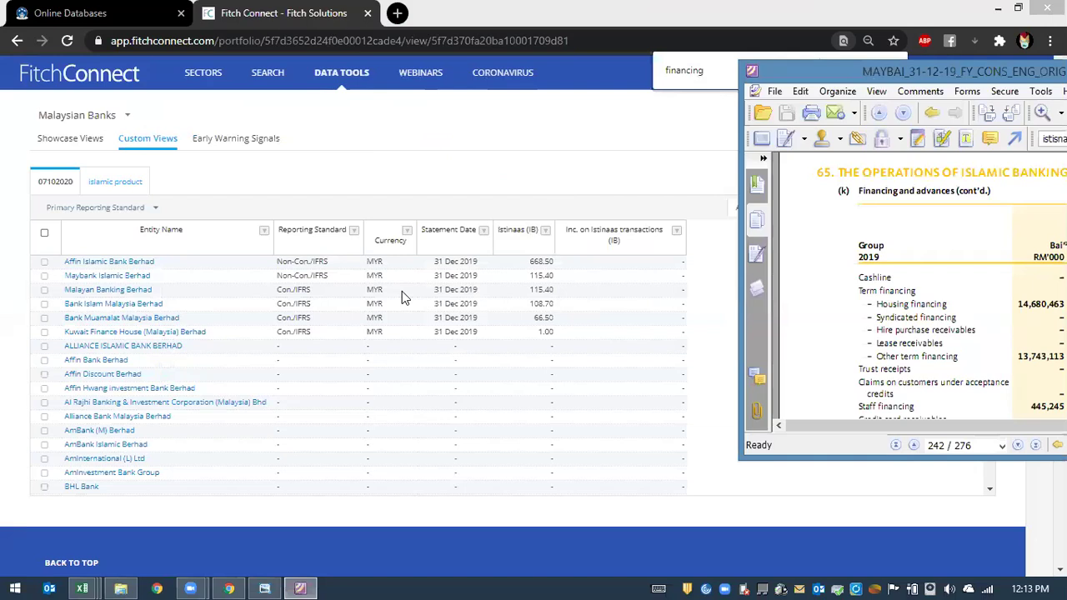
drag(775, 72, 659, 52)
drag(920, 313, 759, 319)
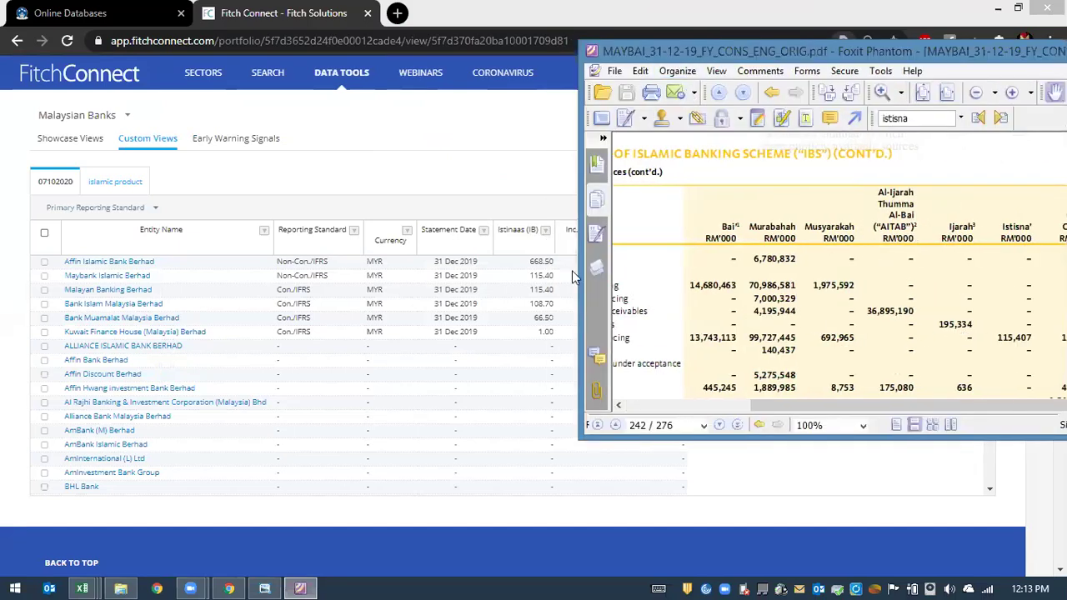
Compare the report's Istisna' amount for other term financing with Malayan Banking Berhad's Istinaas (IB) value, and close the report.
click(513, 205)
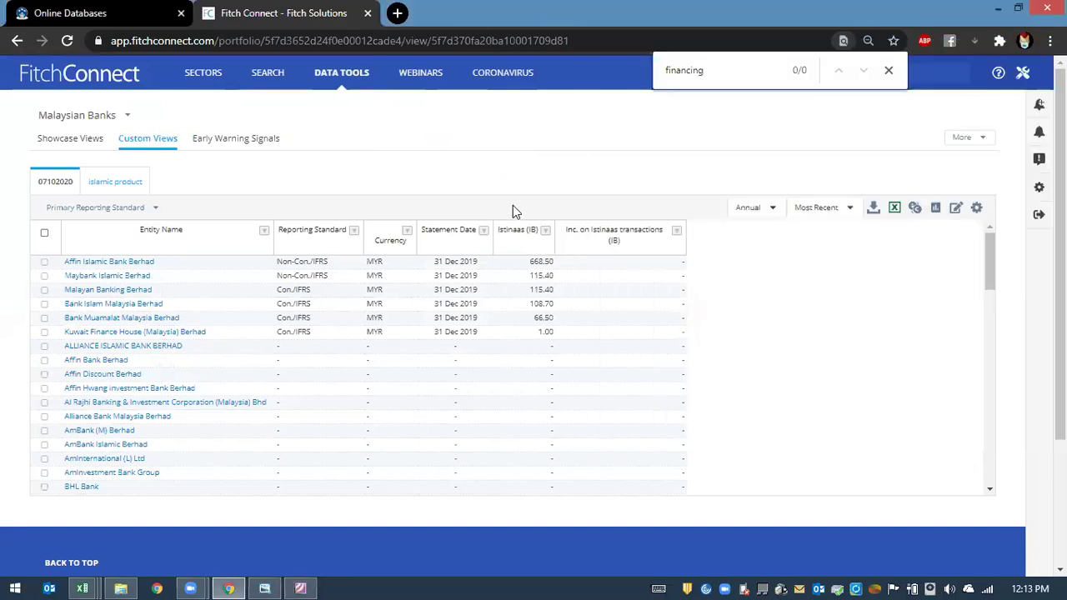
click(301, 588)
scroll(838, 250, down, 2)
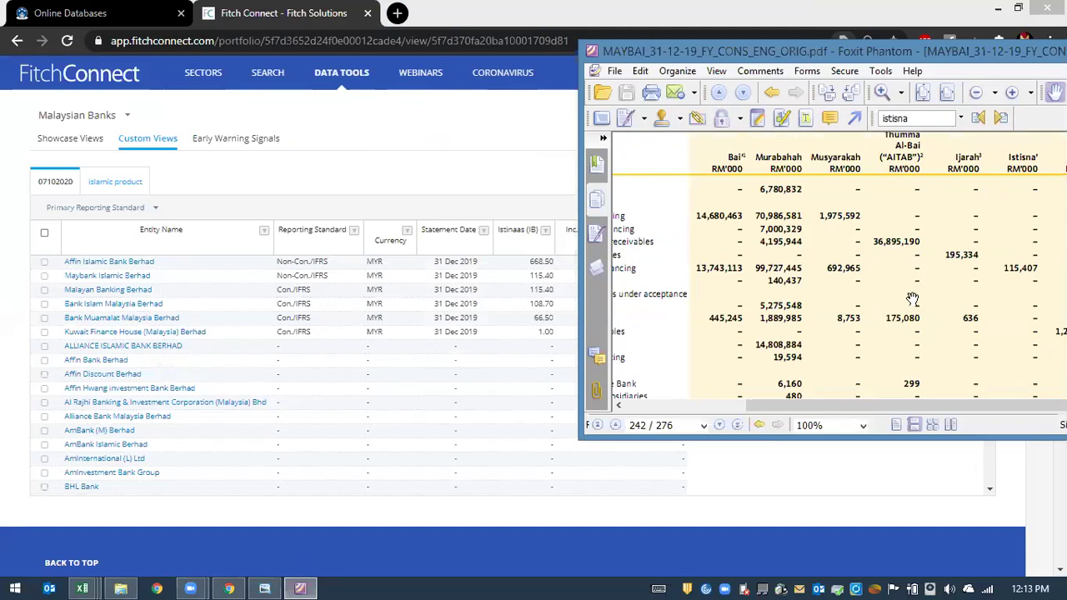
scroll(980, 225, up, 1)
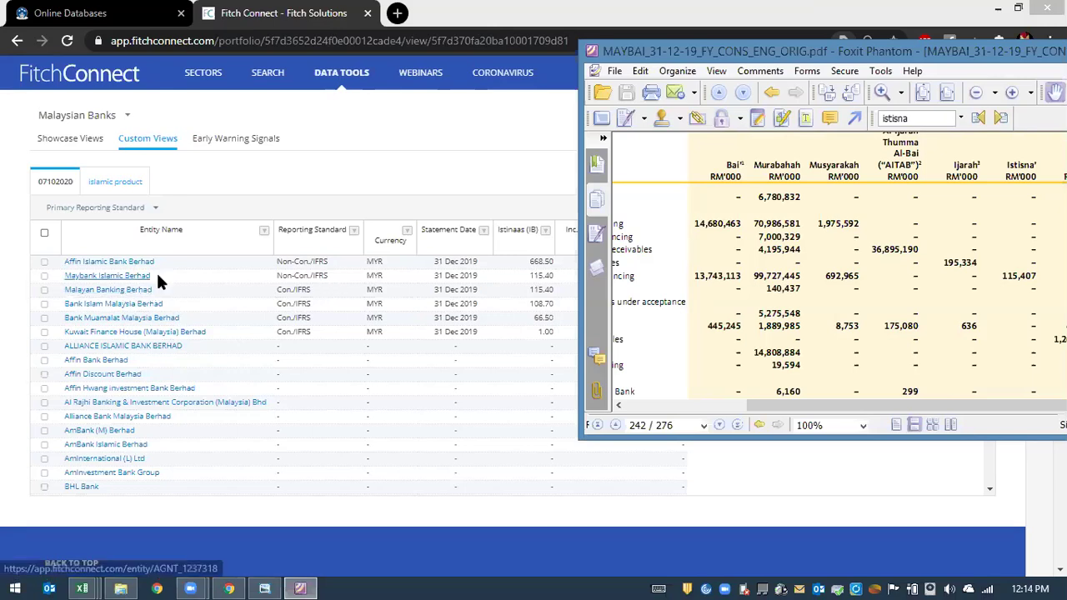
click(541, 289)
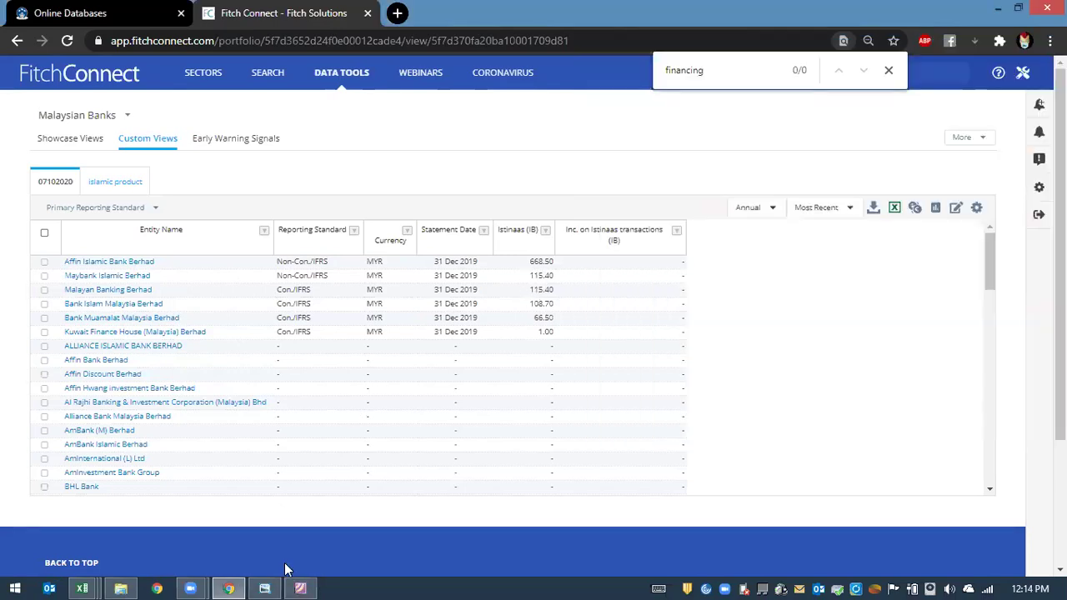
click(300, 589)
drag(970, 279, 978, 239)
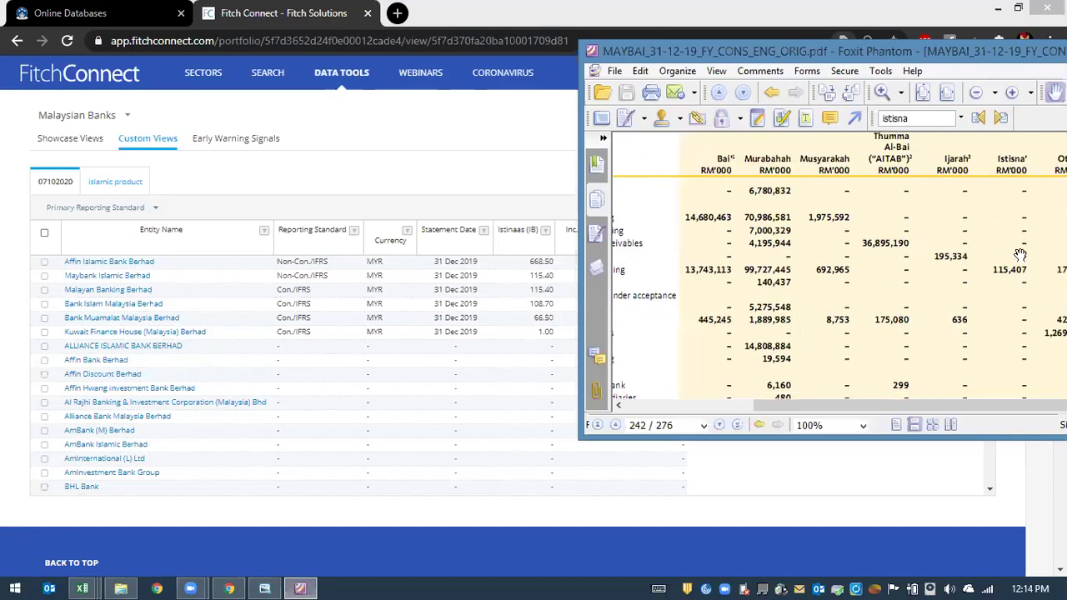
scroll(1021, 255, left, 3)
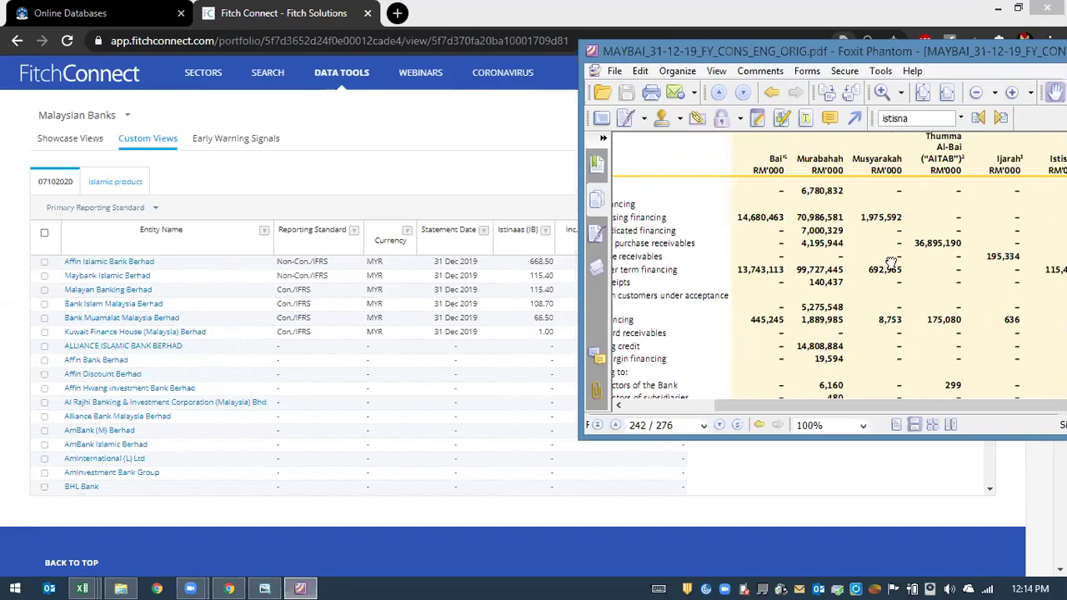
scroll(892, 265, left, 4)
scroll(866, 142, up, 1)
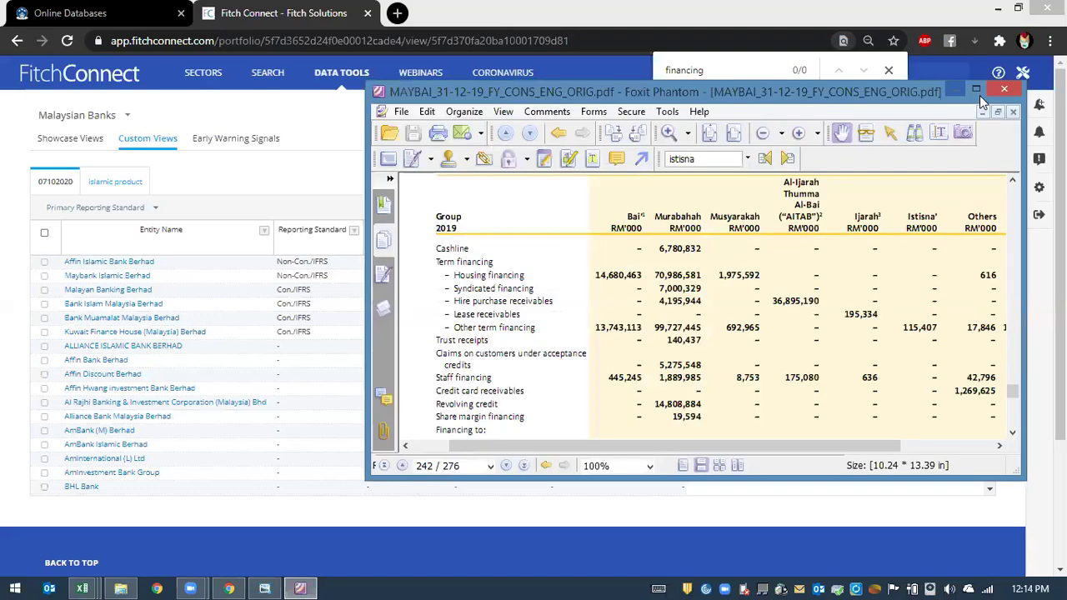
key(alt+F4)
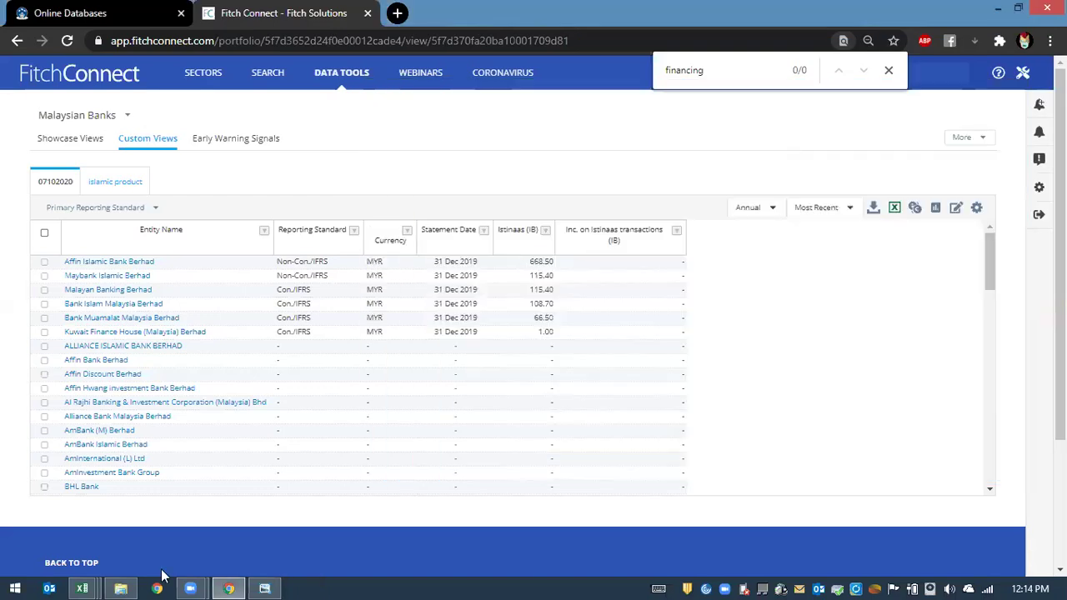
Switch to Excel and close the downloaded bank workbooks, including both MalayanBankingBerhad financials files, keeping the IB_QatarBahrainUAE portfolio open.
click(83, 584)
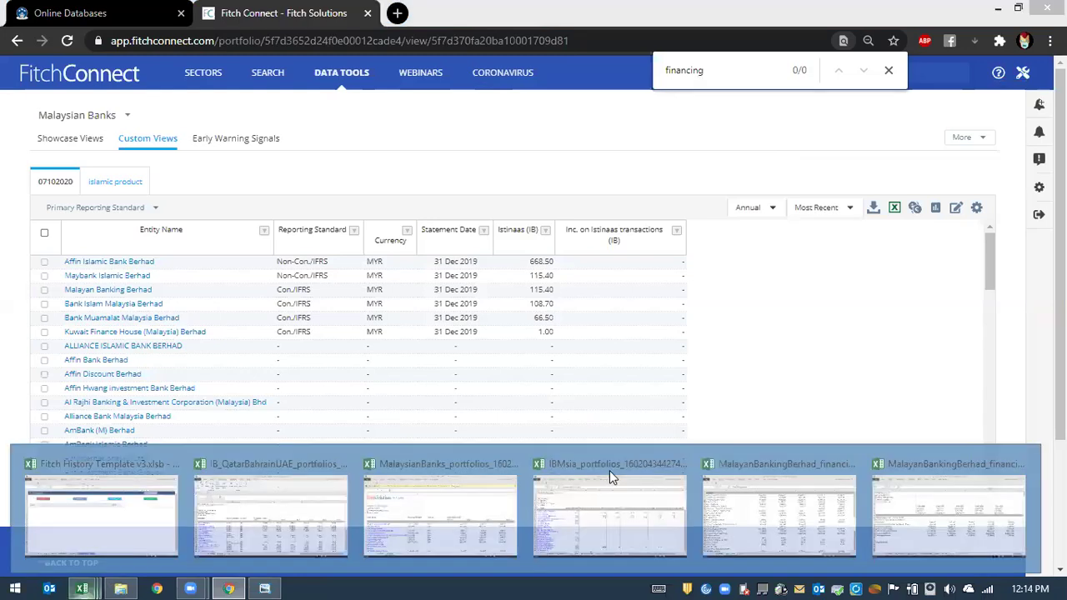
mouse_move(342, 469)
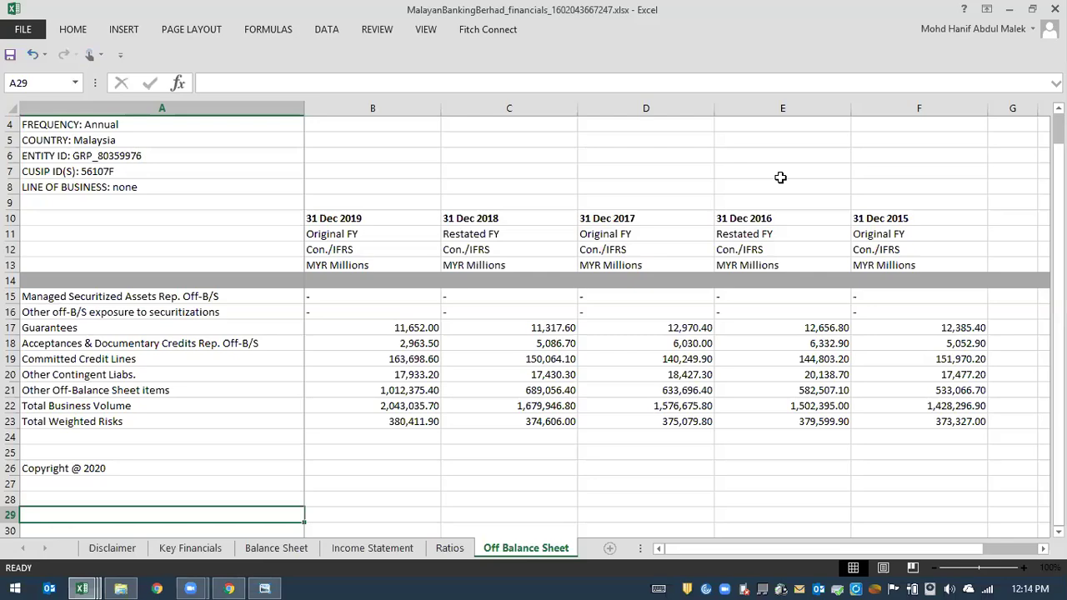
key(alt+Tab)
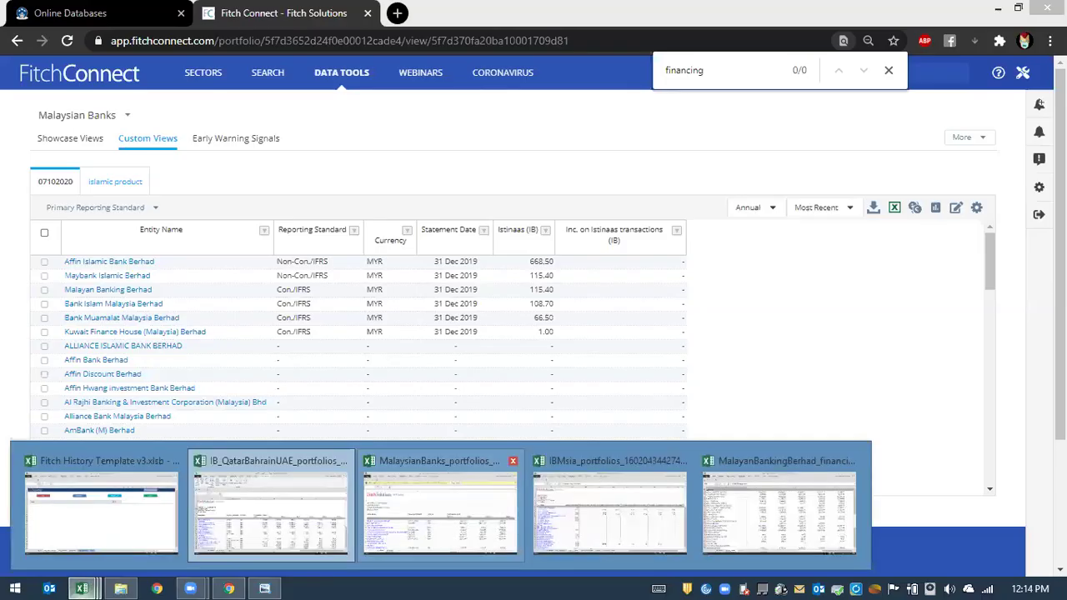
mouse_move(82, 589)
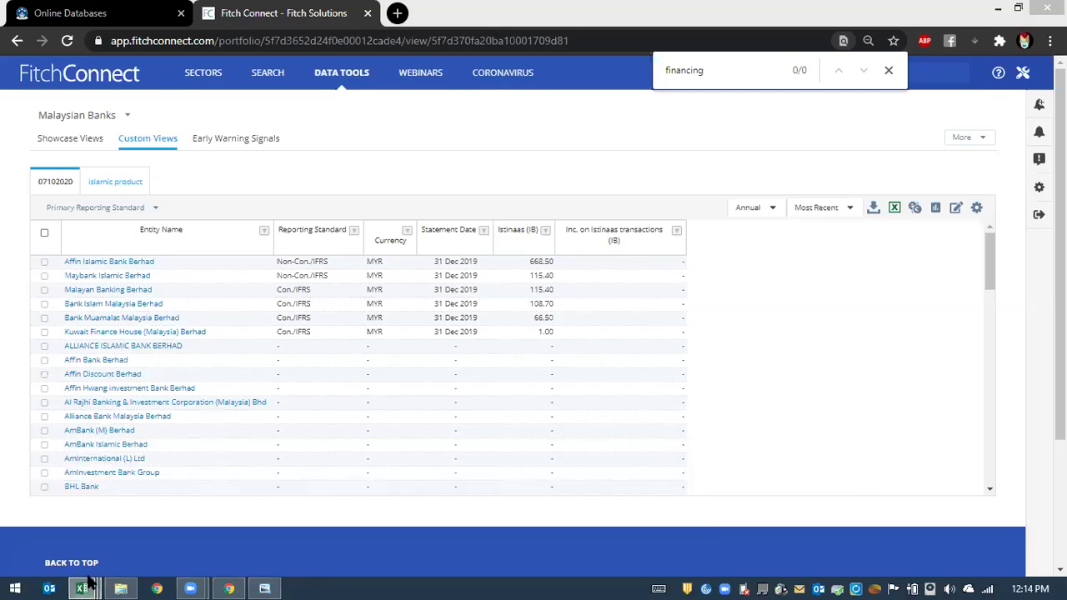
click(389, 514)
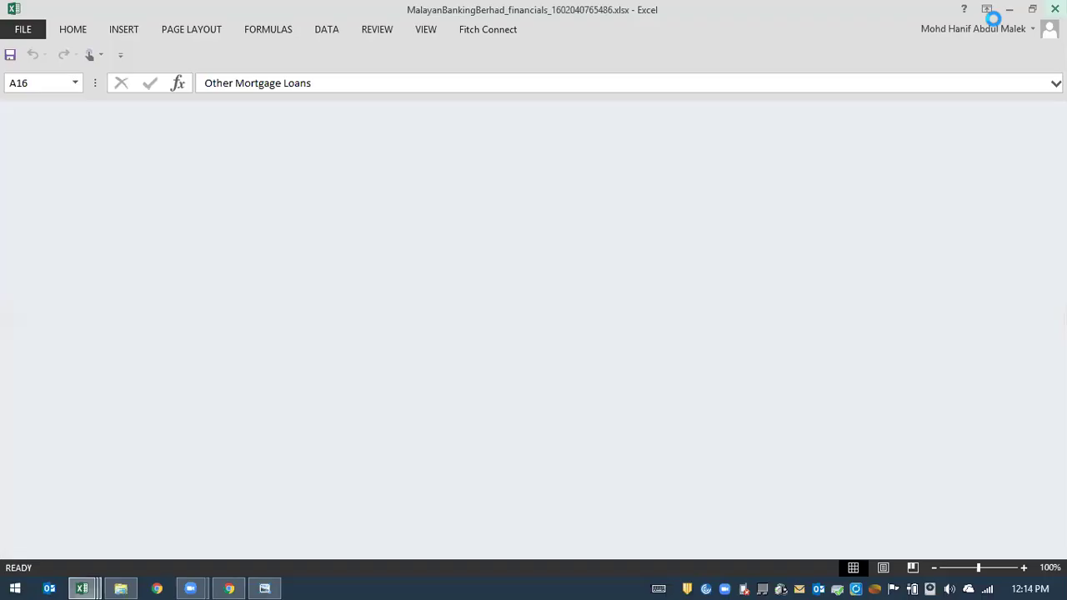
click(80, 587)
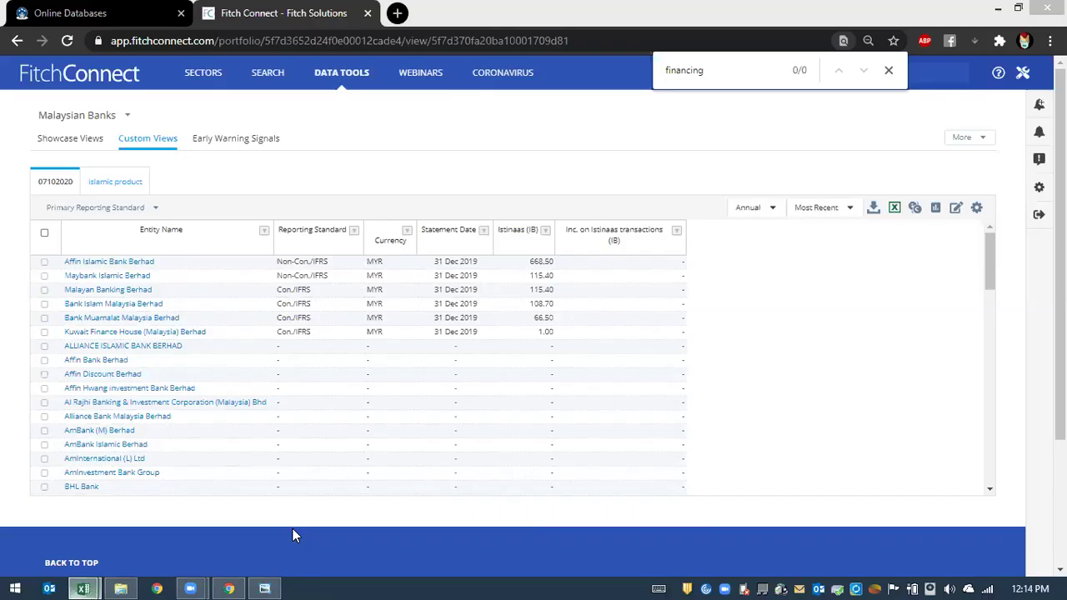
key(alt+Tab)
key(alt+F4)
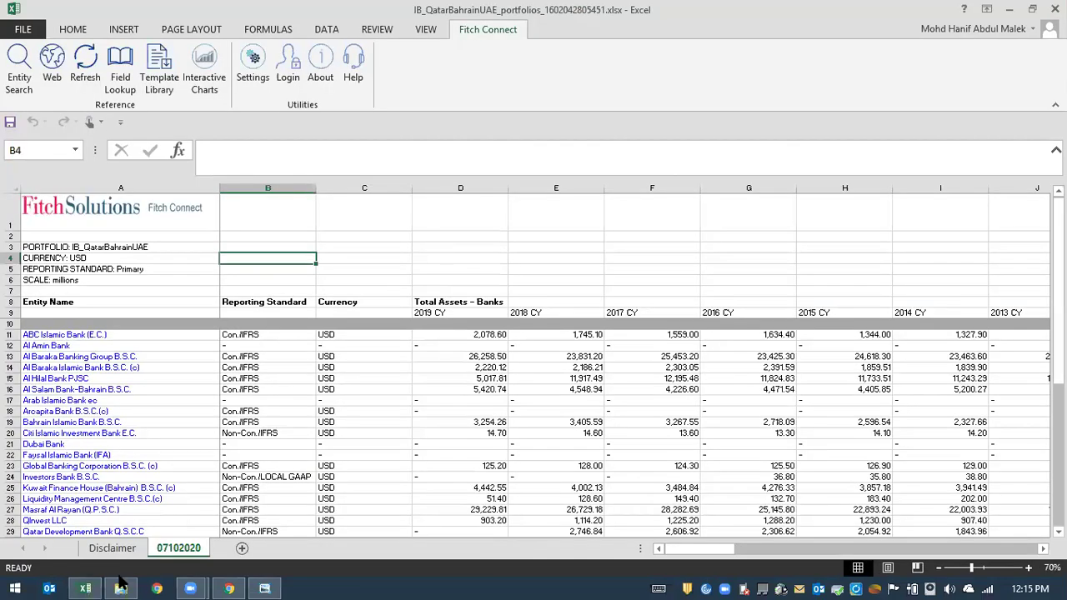
key(Up)
key(Right)
key(Right)
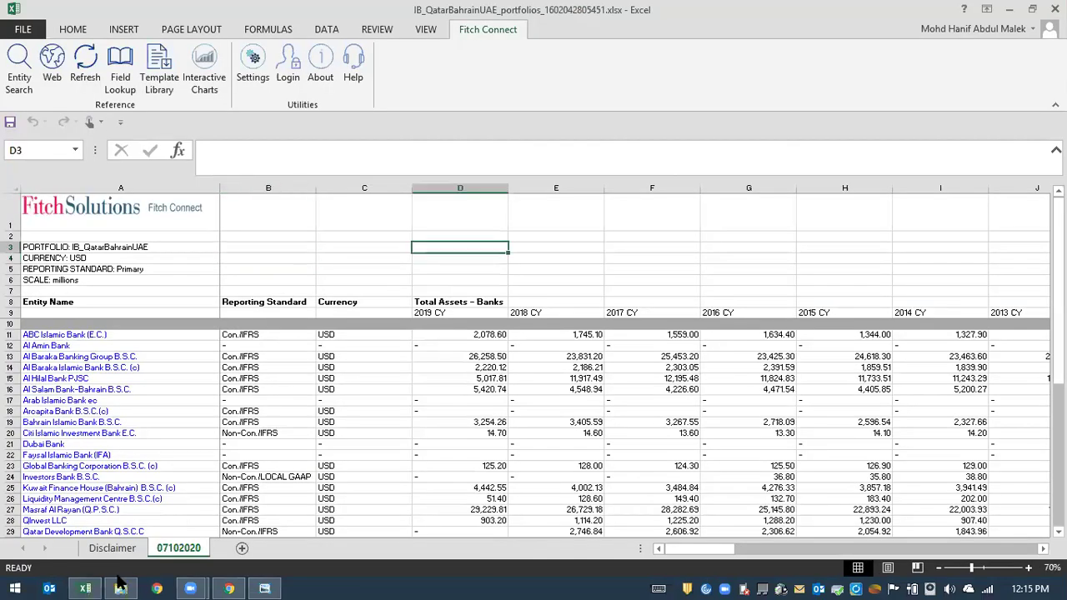
click(121, 588)
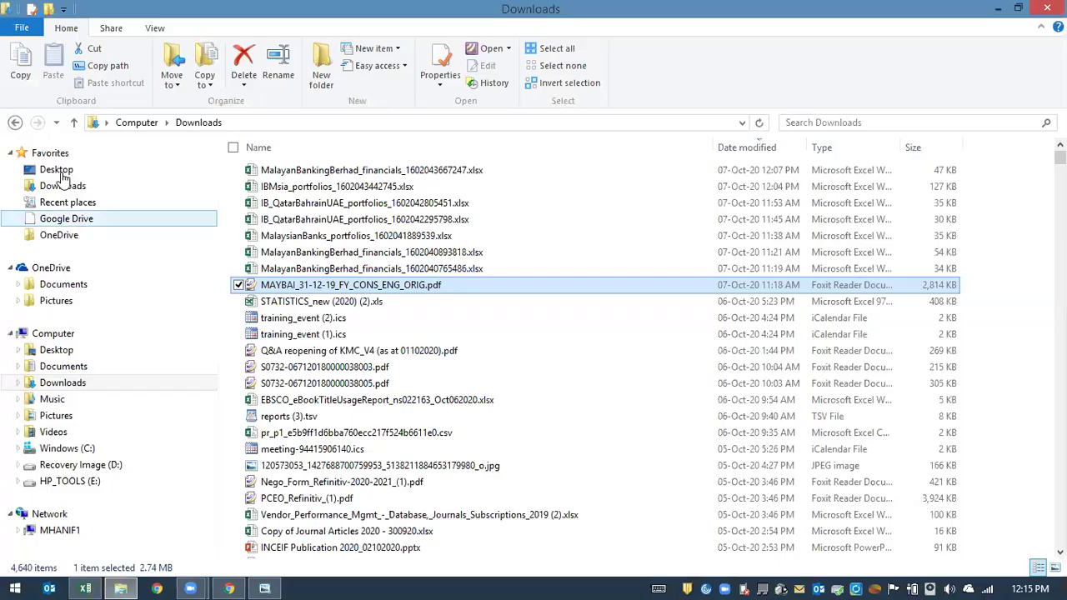
key(alt+Up)
key(alt+Up)
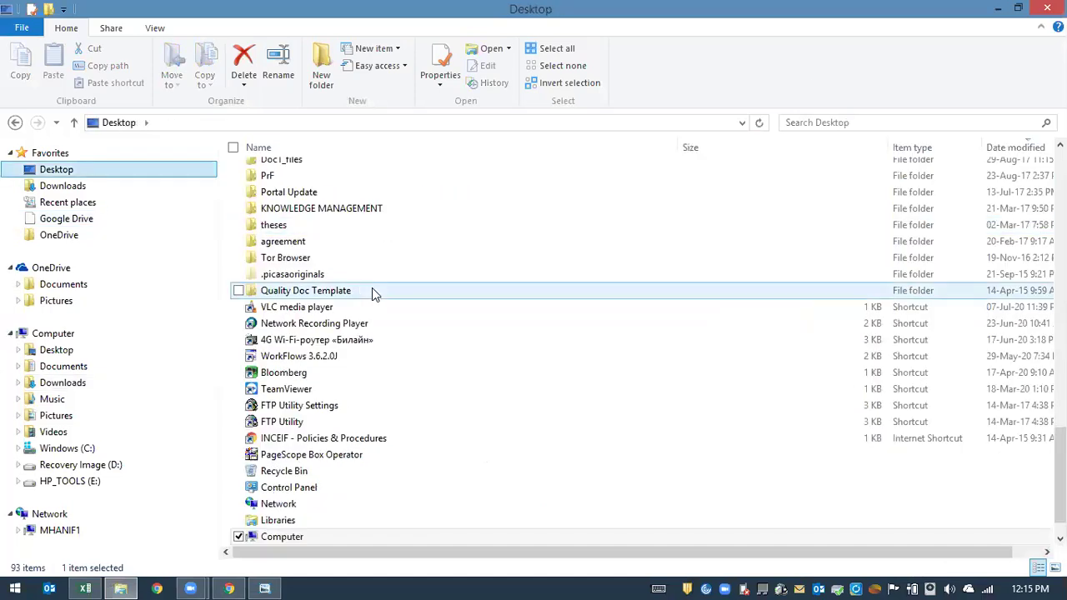
click(1046, 10)
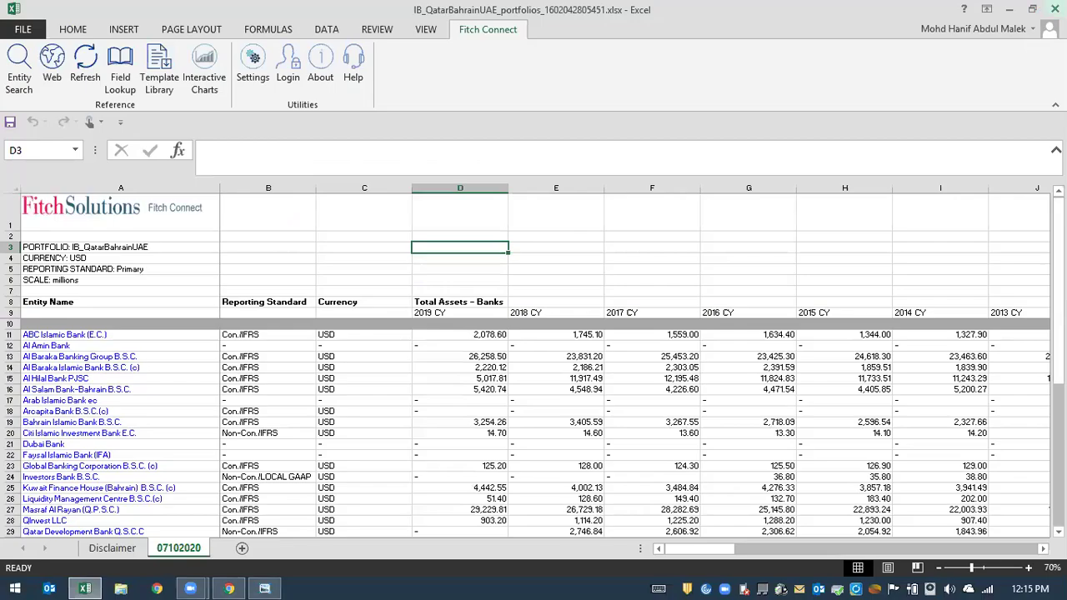
Close the IB_QatarBahrainUAE workbook and minimise the browser and the photo viewer to reach the desktop.
click(1003, 10)
click(997, 10)
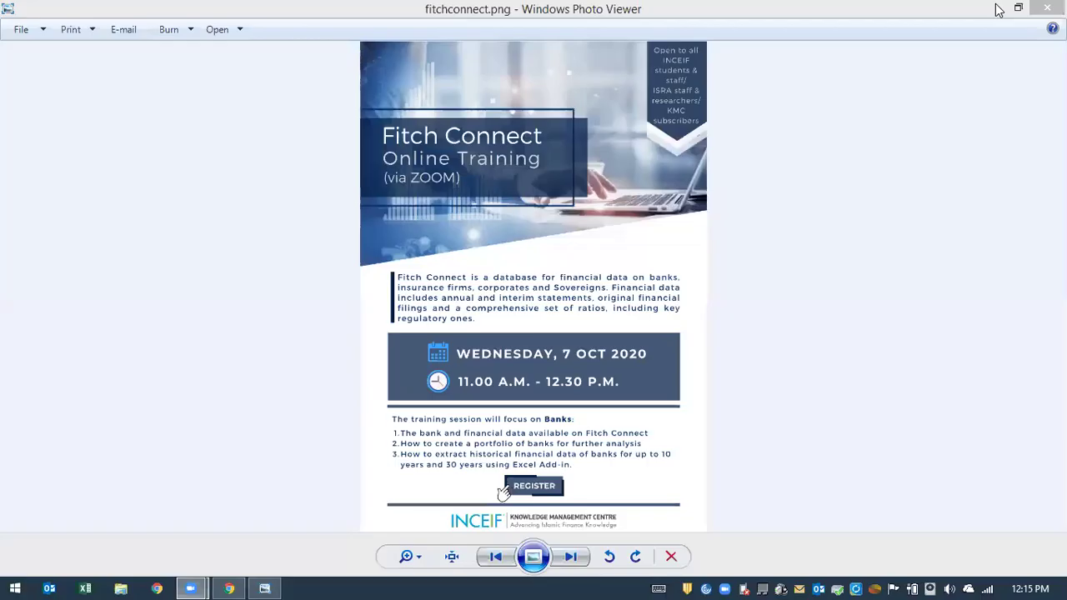
click(998, 10)
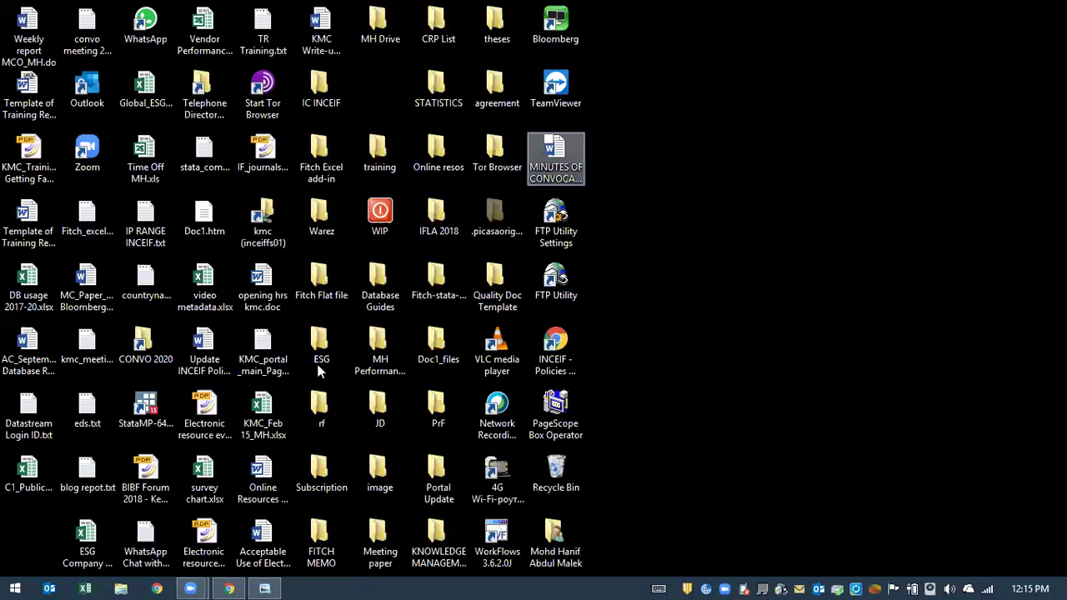
Open History Template v3.xlsb from the Fitch Excel add-in folder on the desktop and dismiss the Visual Basic dialog.
click(317, 367)
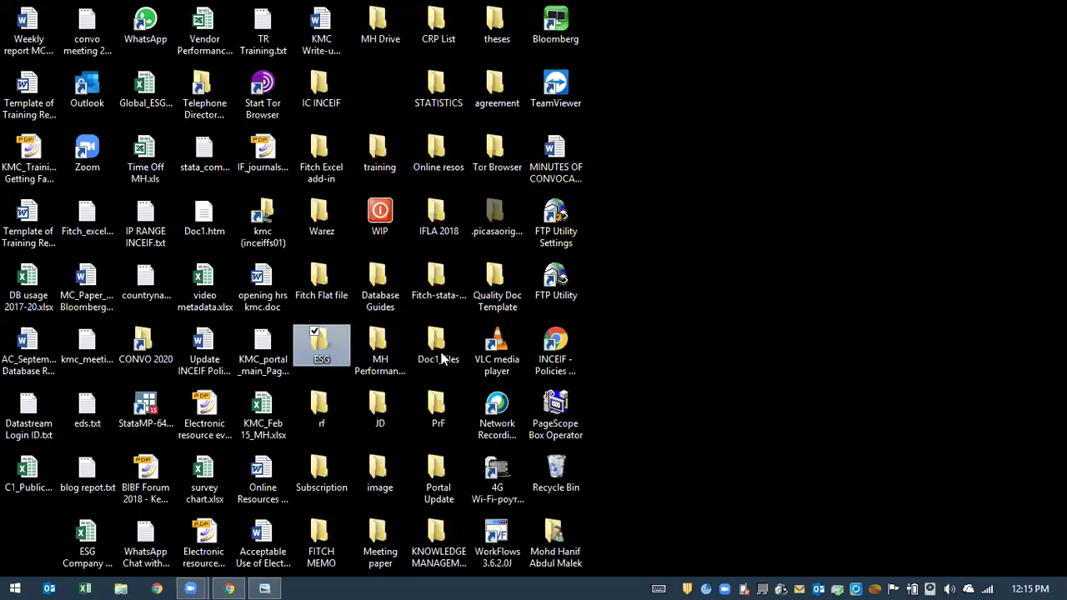
key(Up)
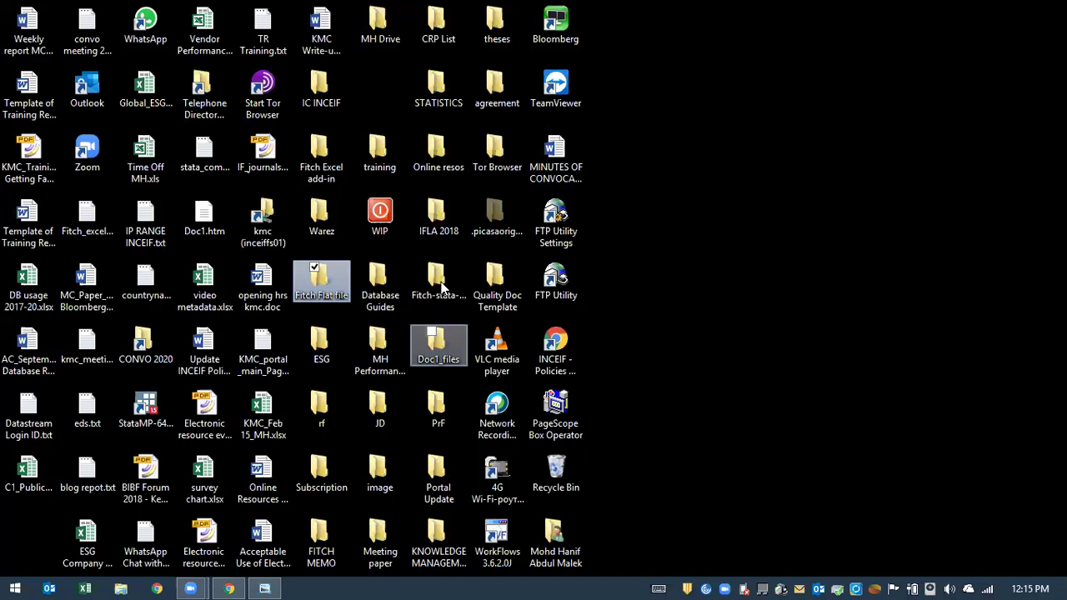
key(f)
key(f)
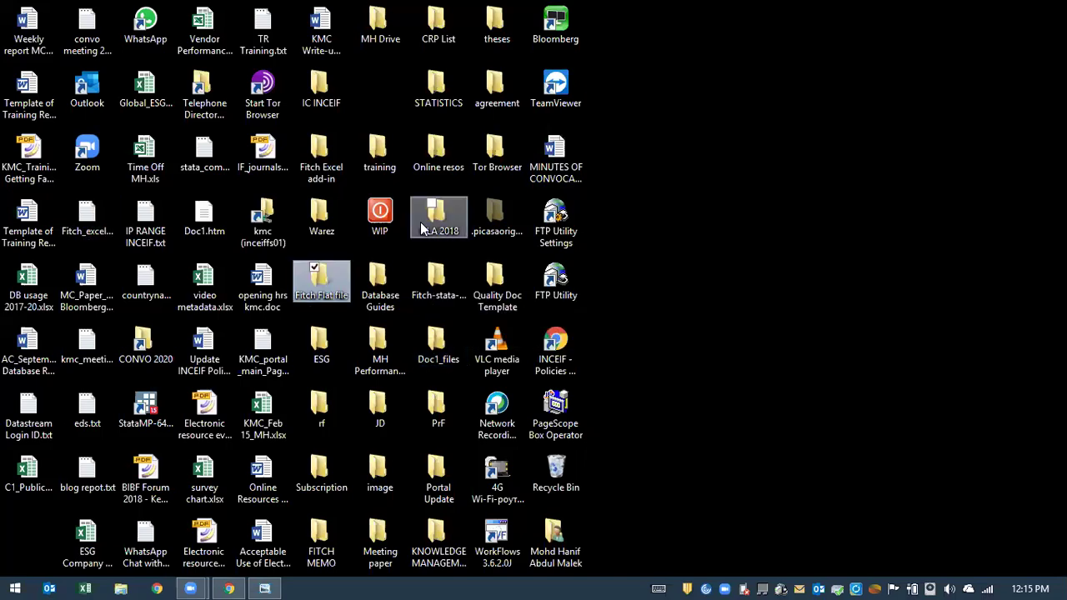
double_click(317, 165)
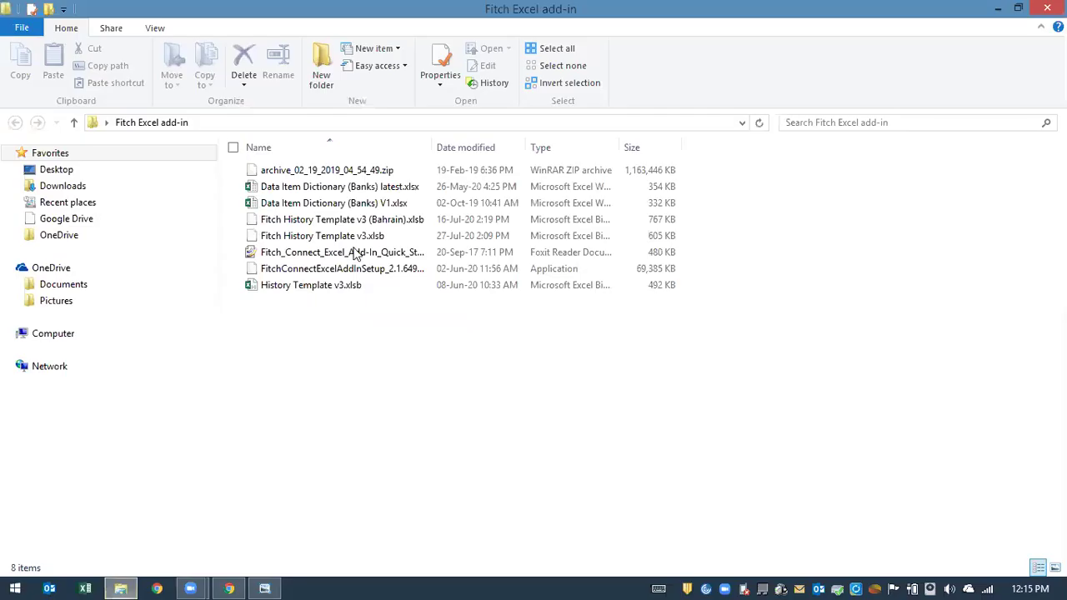
double_click(347, 287)
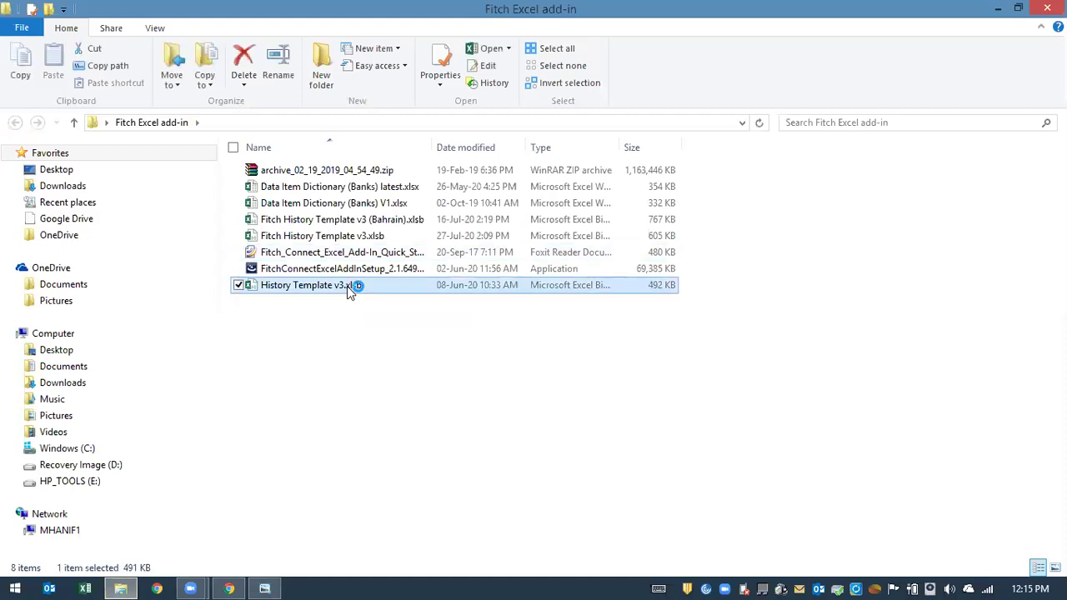
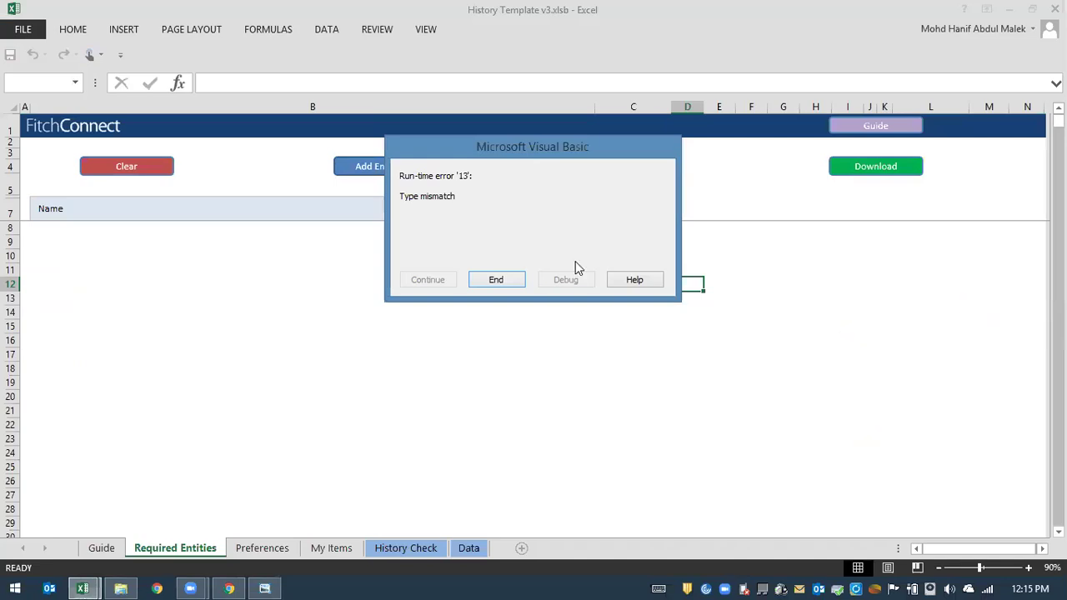
click(516, 281)
click(517, 279)
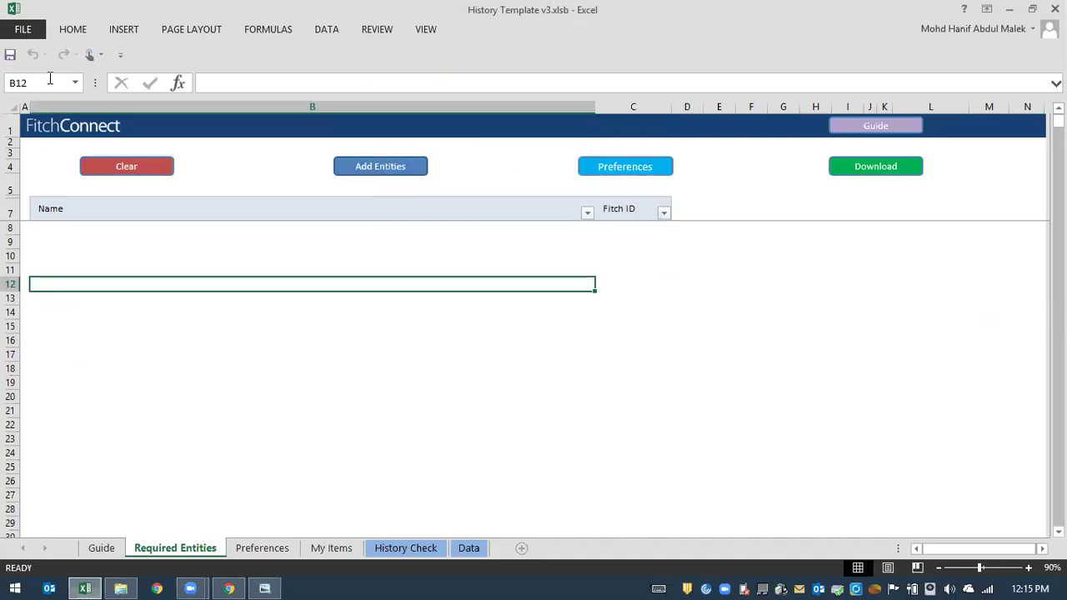
Enable the FitchConnectUI COM add-in in the Excel options and show its Fitch Connect commands.
key(alt+f)
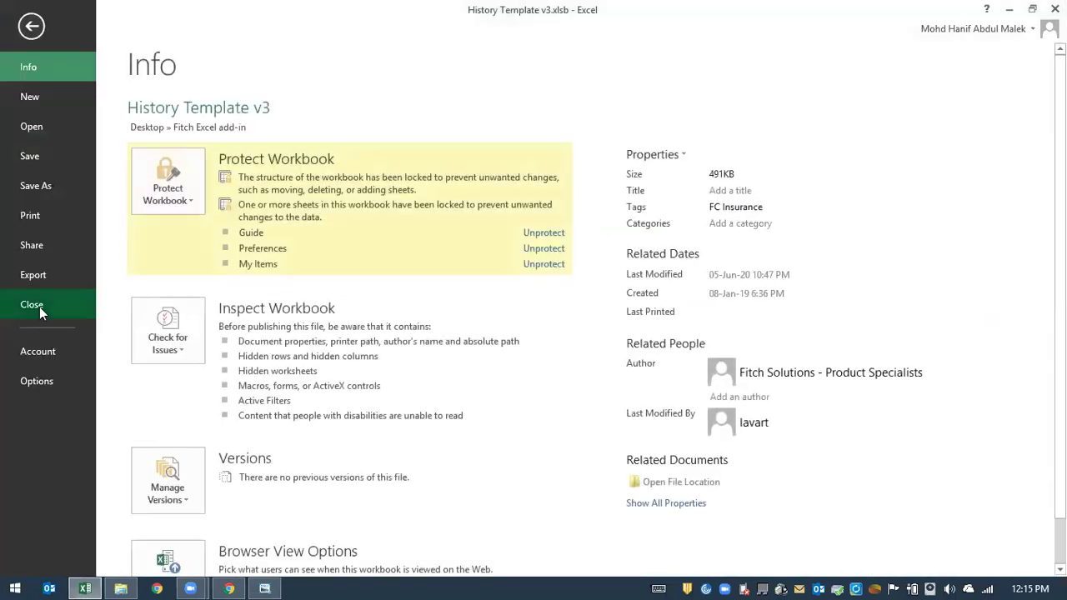
click(36, 381)
click(338, 236)
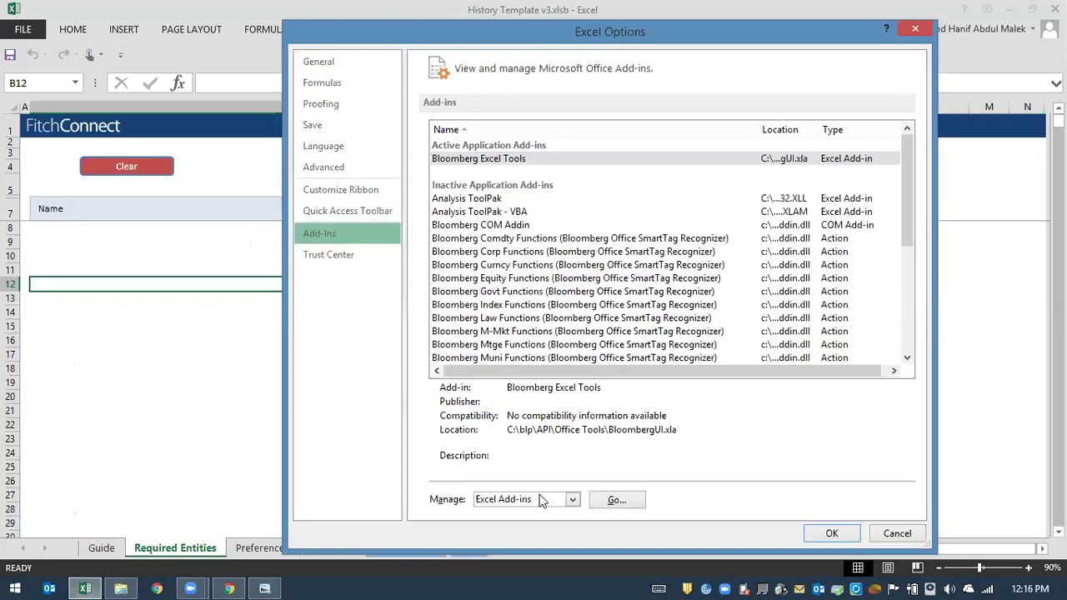
click(540, 498)
click(513, 435)
click(607, 500)
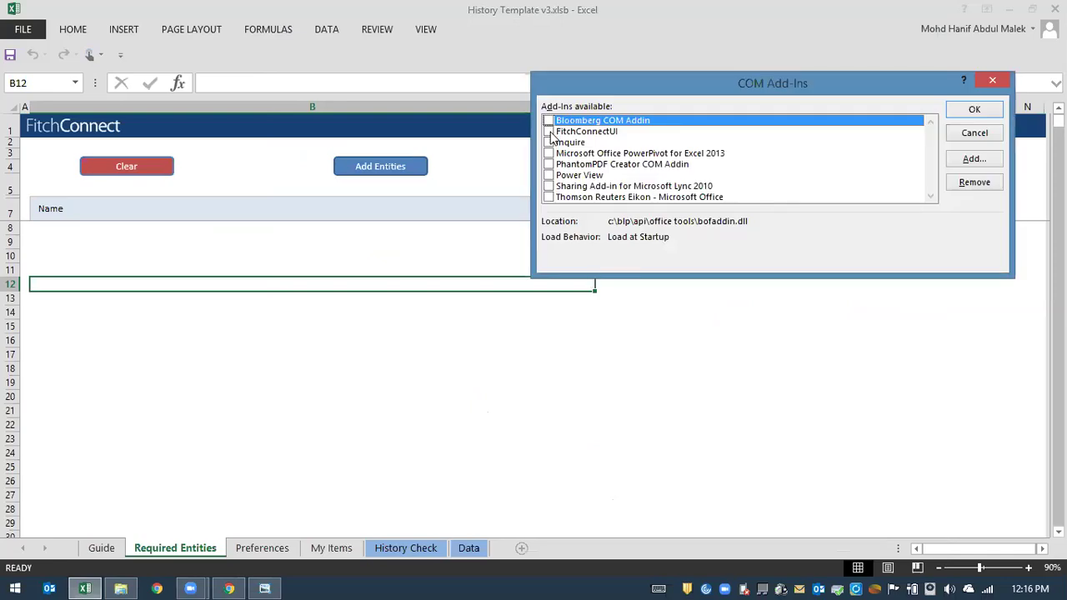
click(549, 132)
click(973, 109)
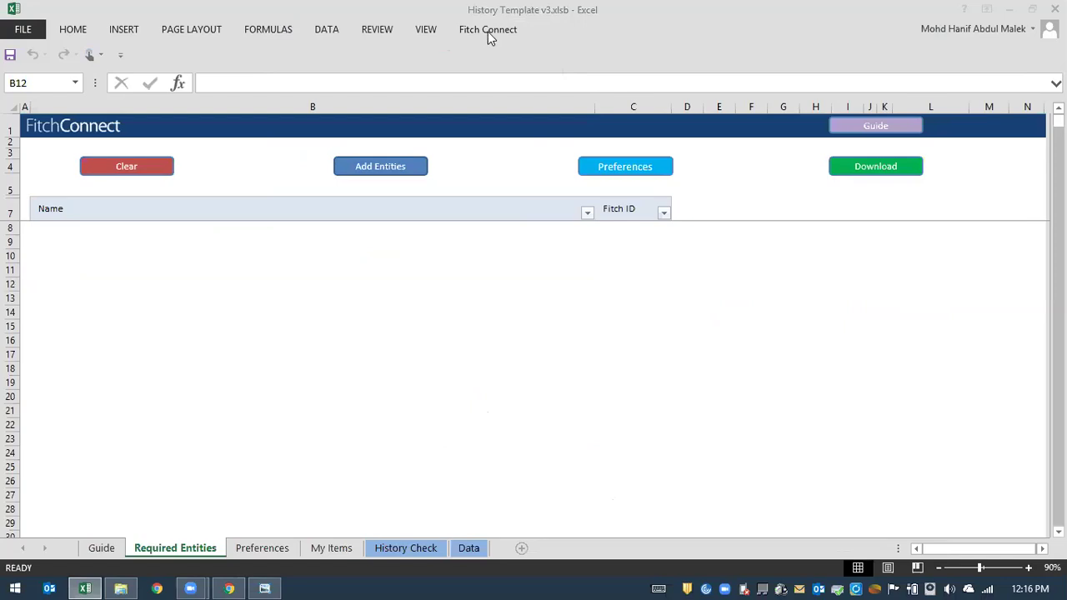
click(488, 30)
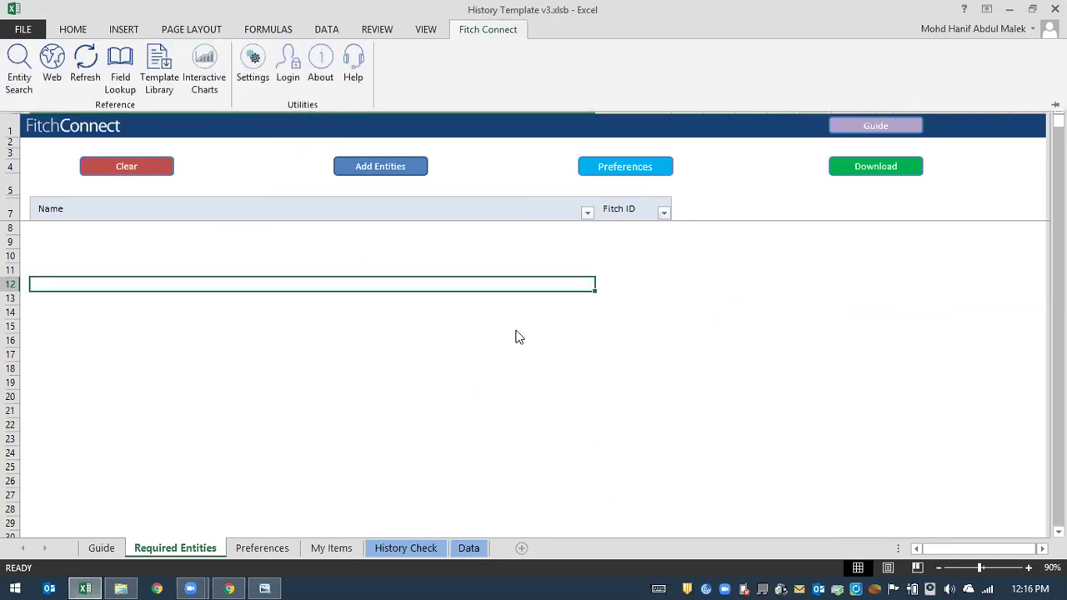
Review the template's Guide, Required Entities and Preferences sheets for the required settings and download options.
click(98, 544)
click(100, 548)
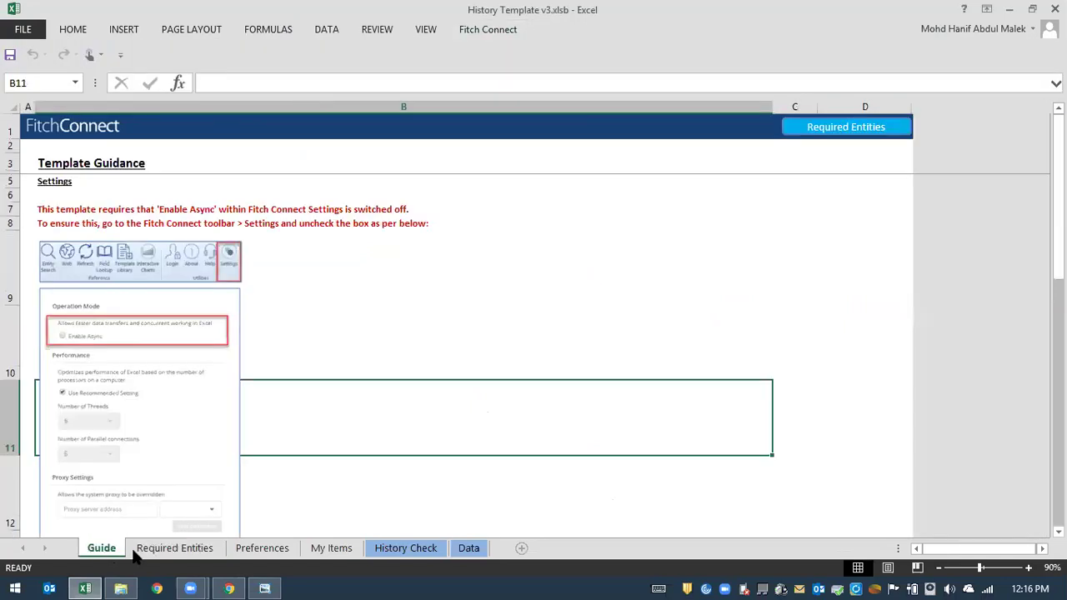
click(153, 546)
click(874, 281)
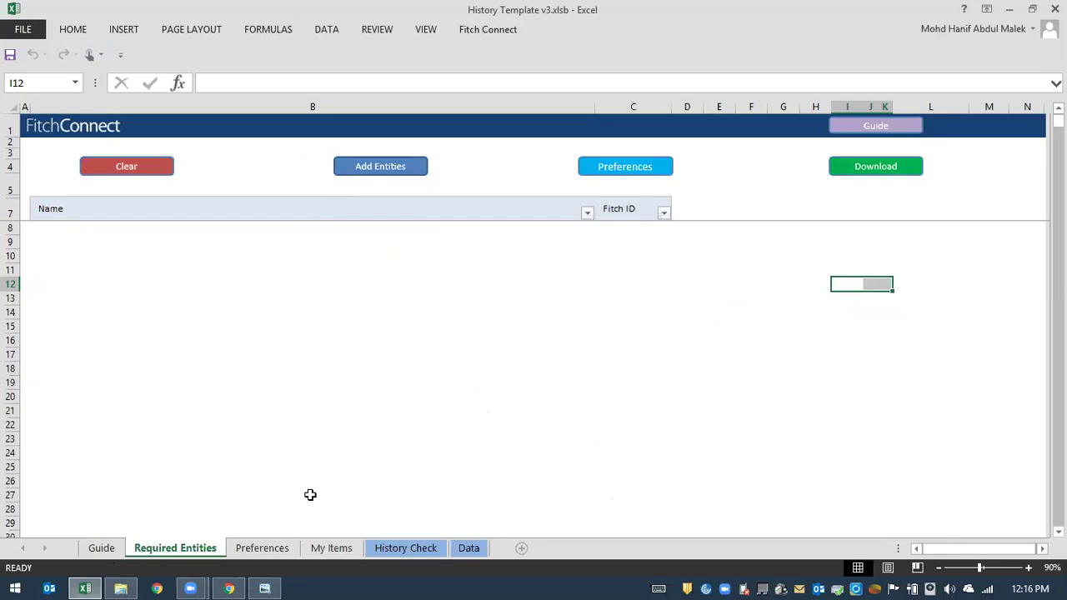
click(276, 549)
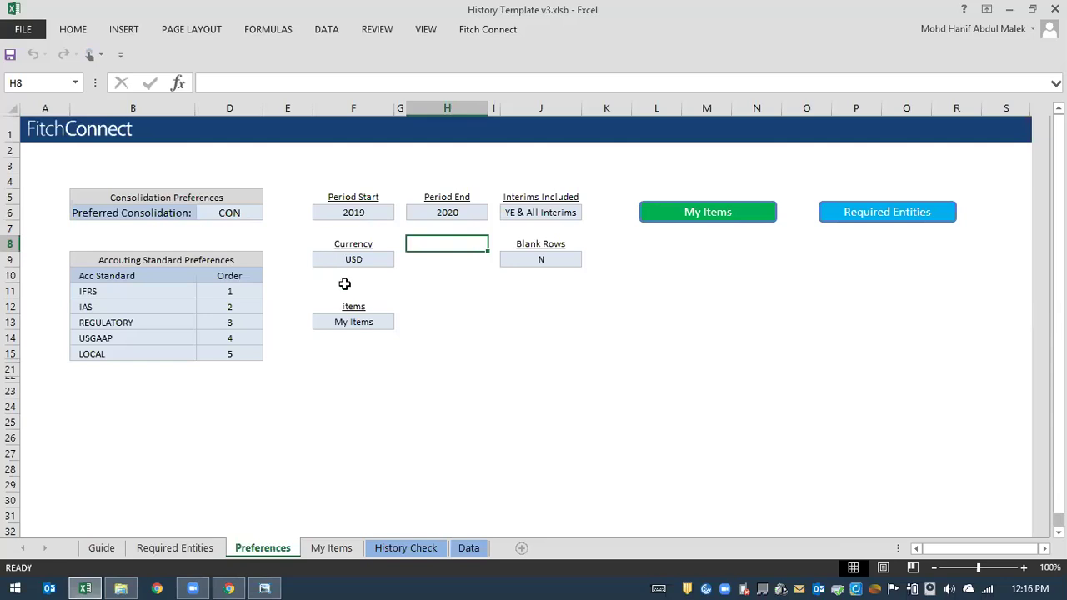
Clear all data items from the template's My Items sheet.
click(334, 549)
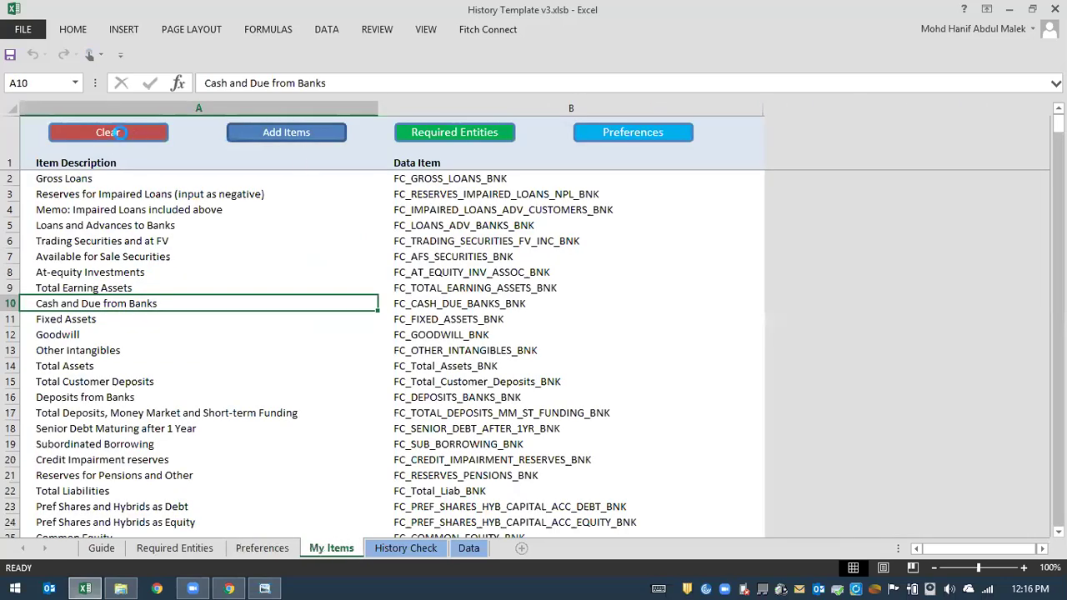
click(118, 131)
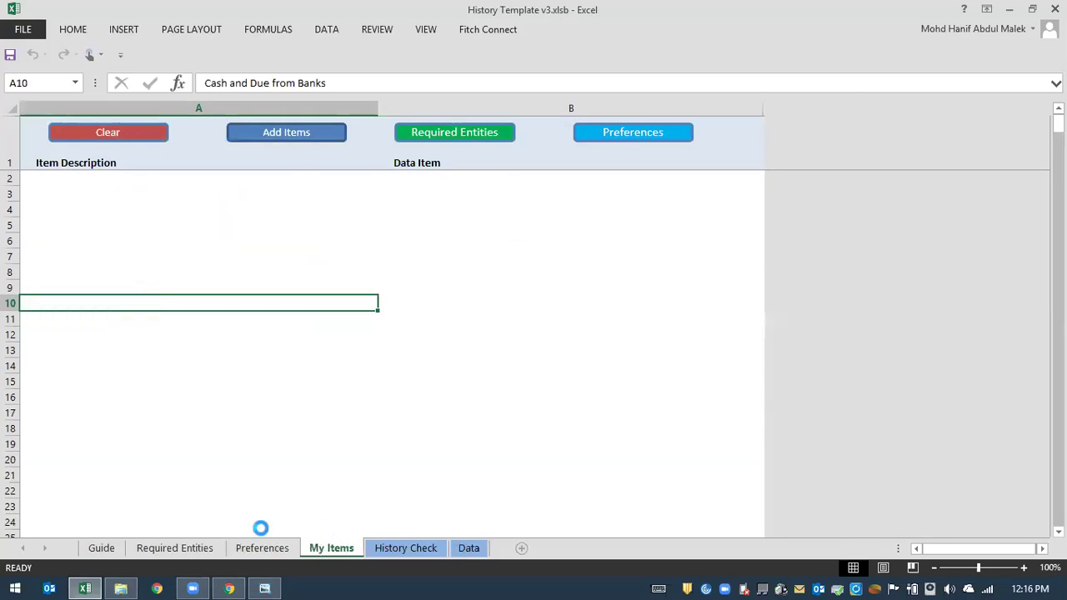
Start adding entities on the Required Entities sheet and reposition the Entity Search window so its filters are visible.
click(177, 550)
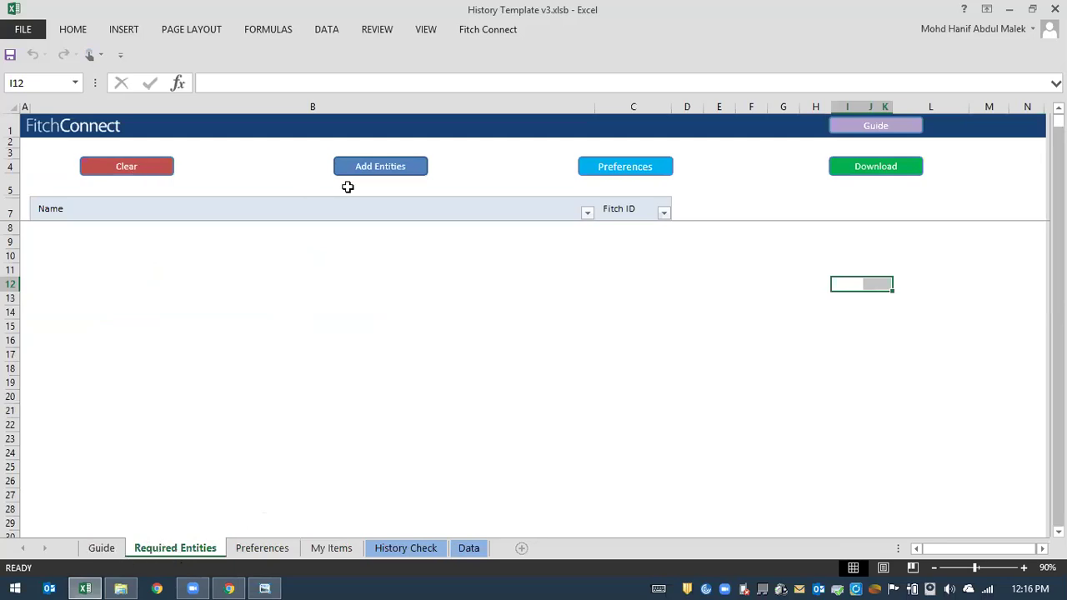
click(364, 174)
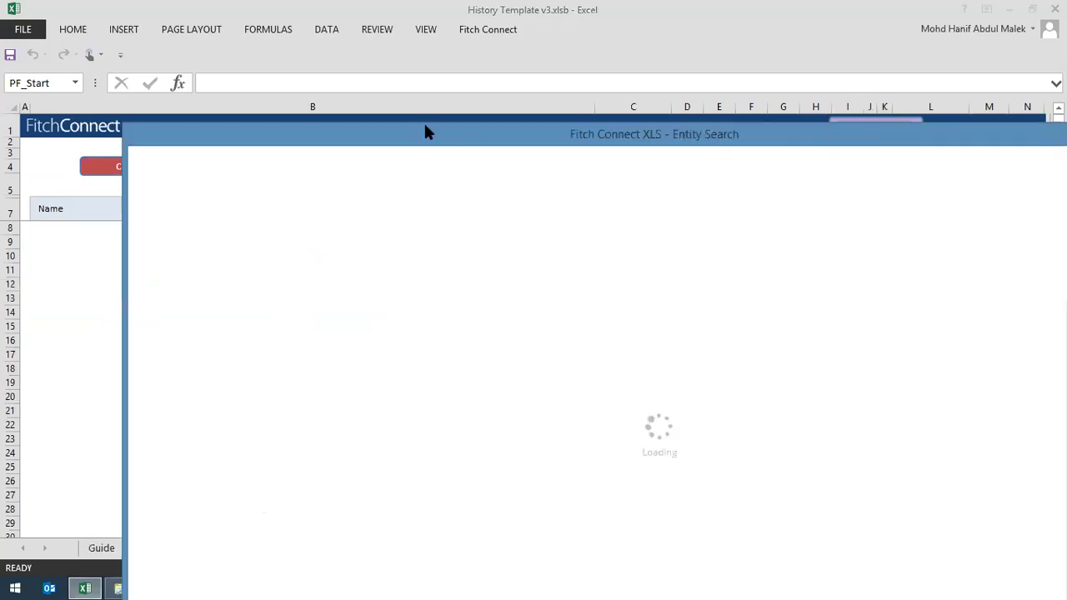
drag(354, 81, 207, 61)
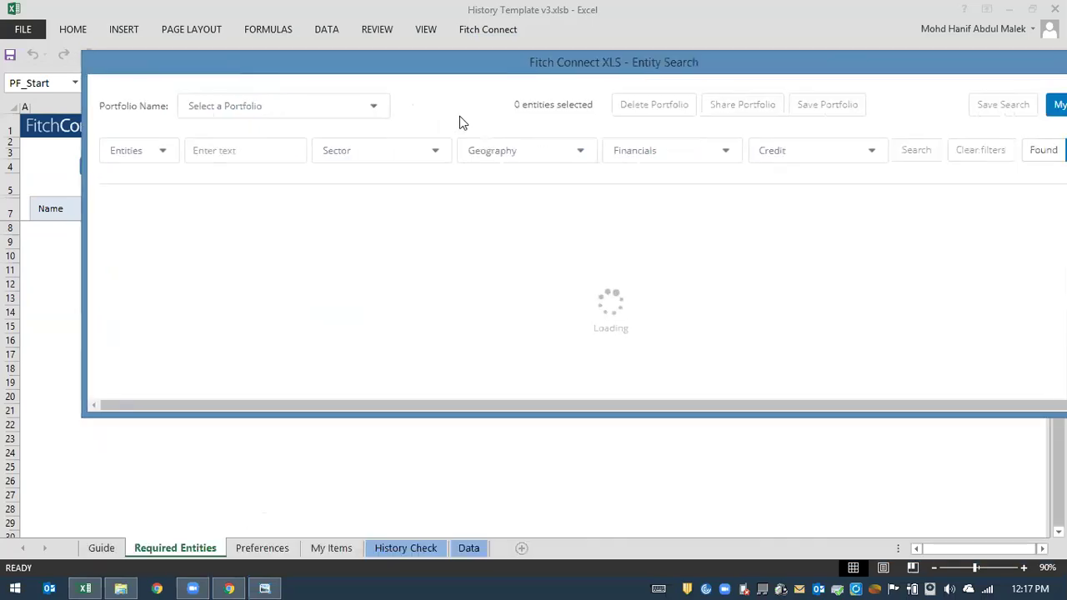
Look through the saved portfolios offered in the Entity Search window without selecting one.
click(374, 111)
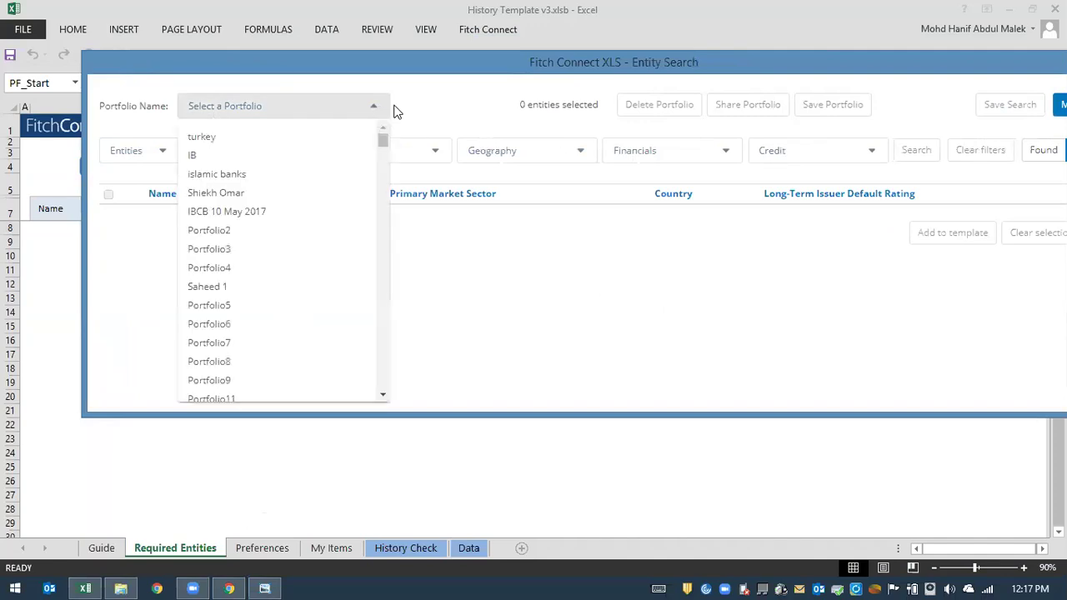
click(380, 110)
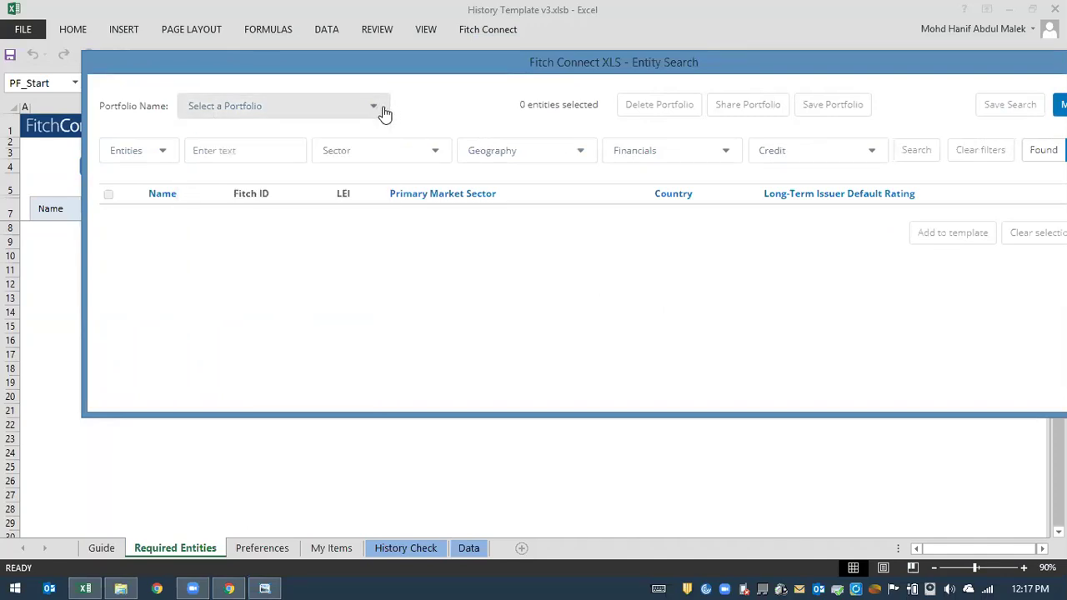
click(380, 110)
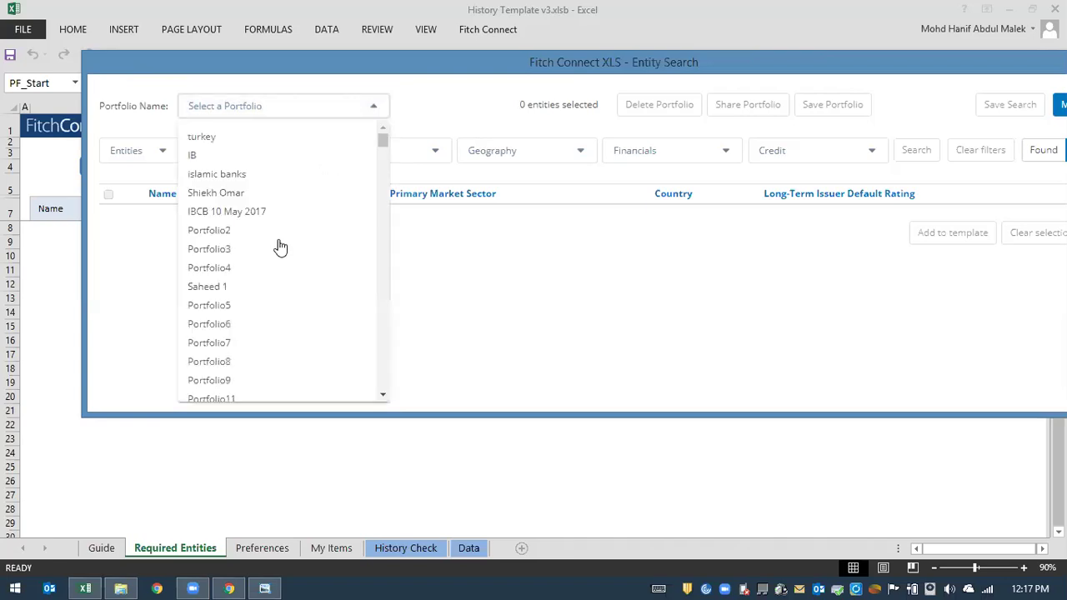
click(386, 112)
click(322, 110)
click(399, 108)
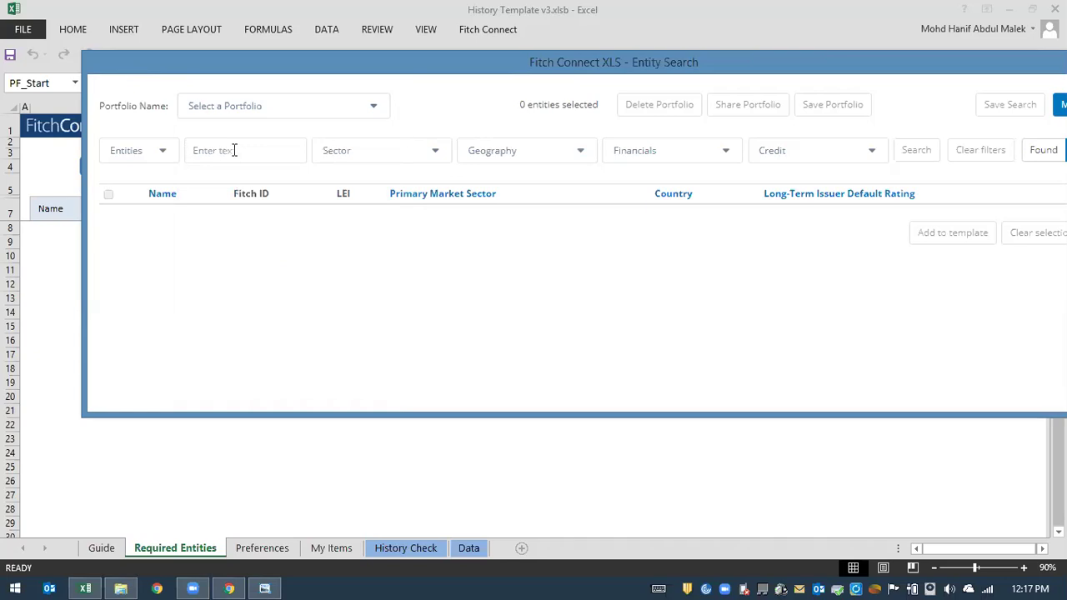
Filter the entity search to the Universal Commercial Banks and Wholesale Commercial Banks sectors and open the Geography filter.
click(353, 154)
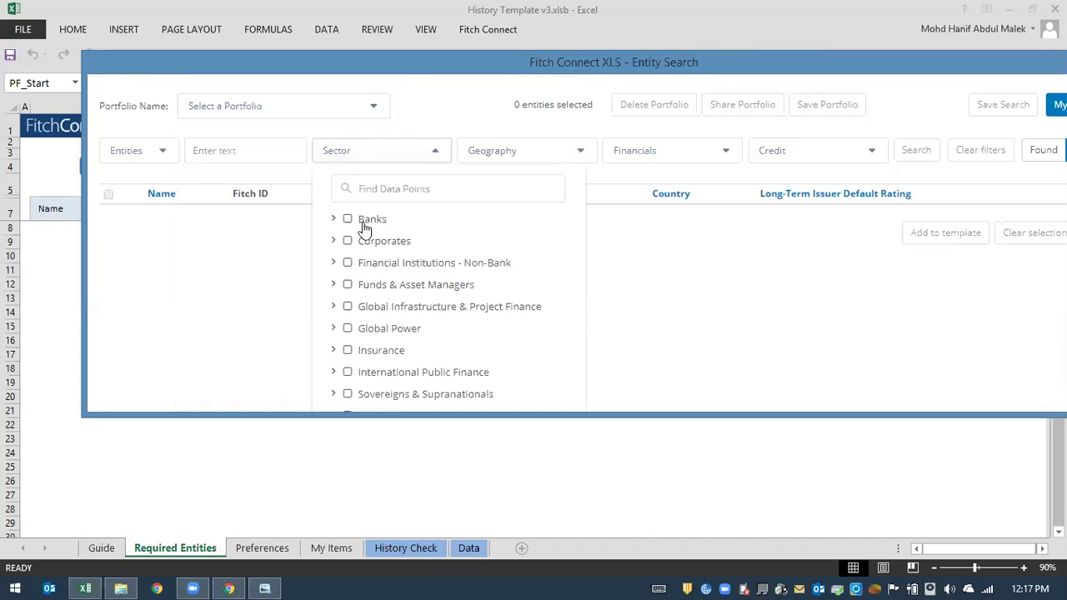
click(334, 220)
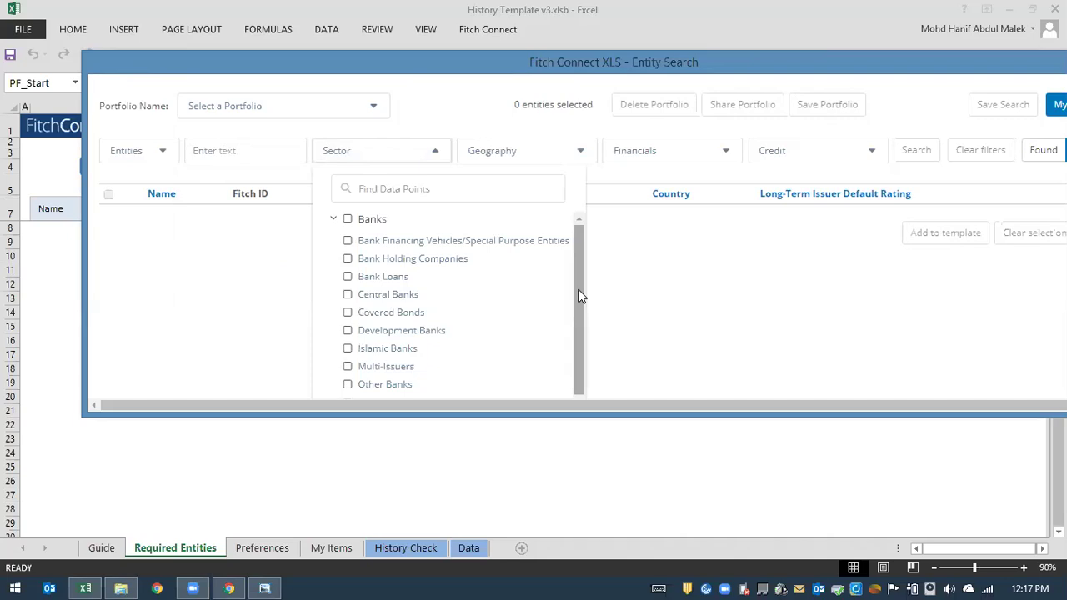
scroll(581, 297, down, 3)
scroll(581, 333, down, 5)
click(351, 180)
click(351, 196)
scroll(567, 209, up, 1)
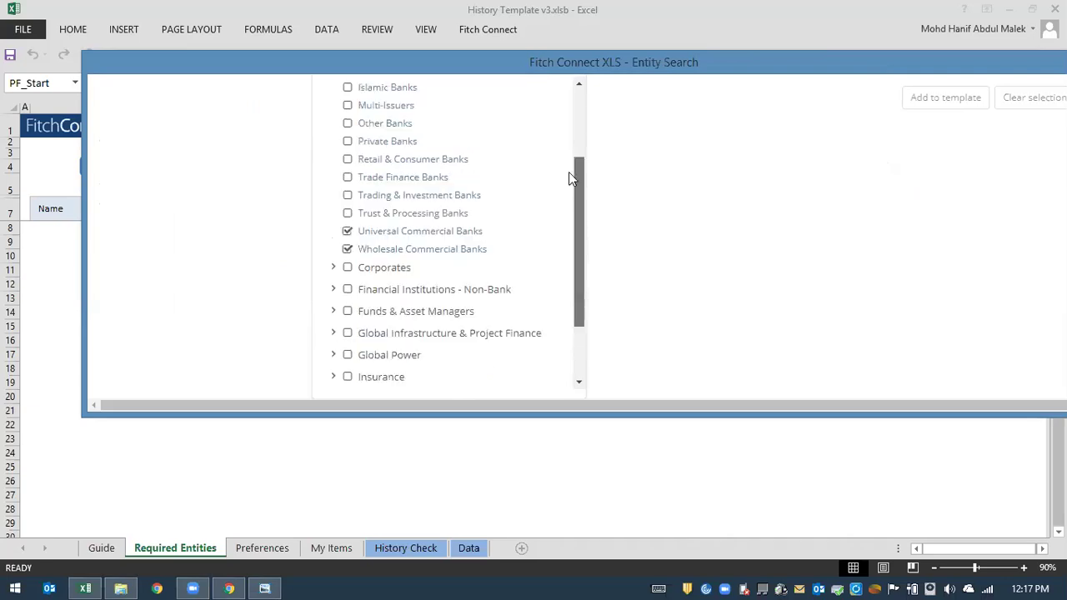
scroll(569, 177, up, 3)
scroll(650, 133, up, 3)
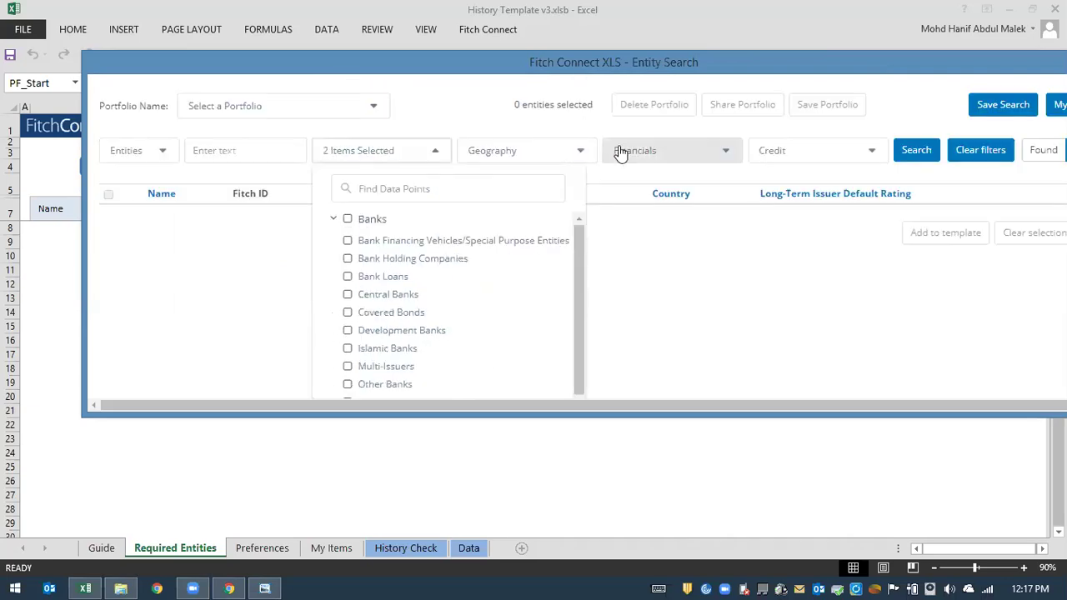
click(546, 152)
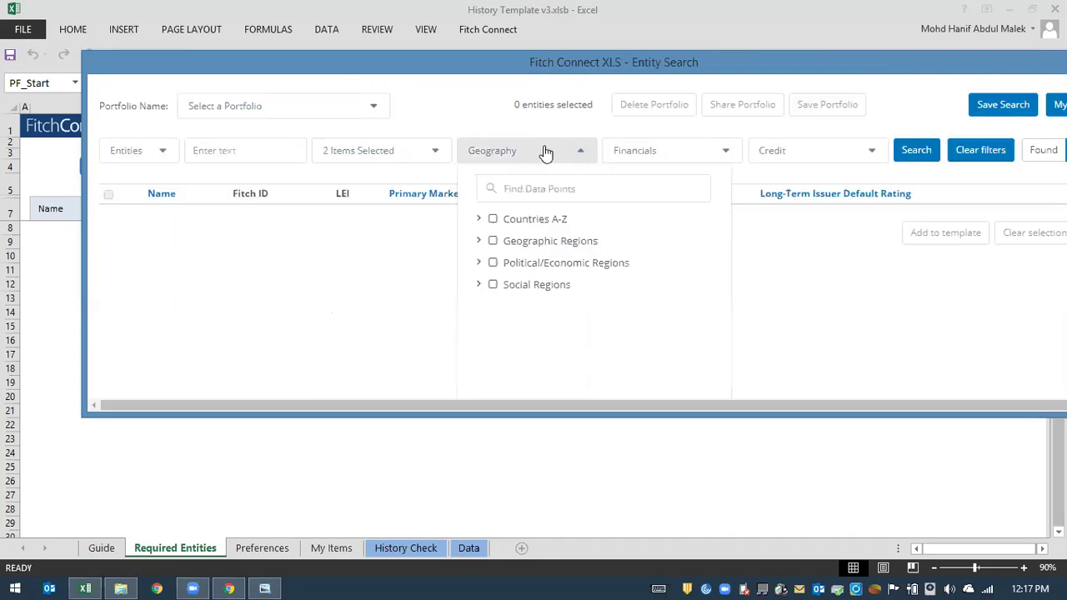
click(480, 220)
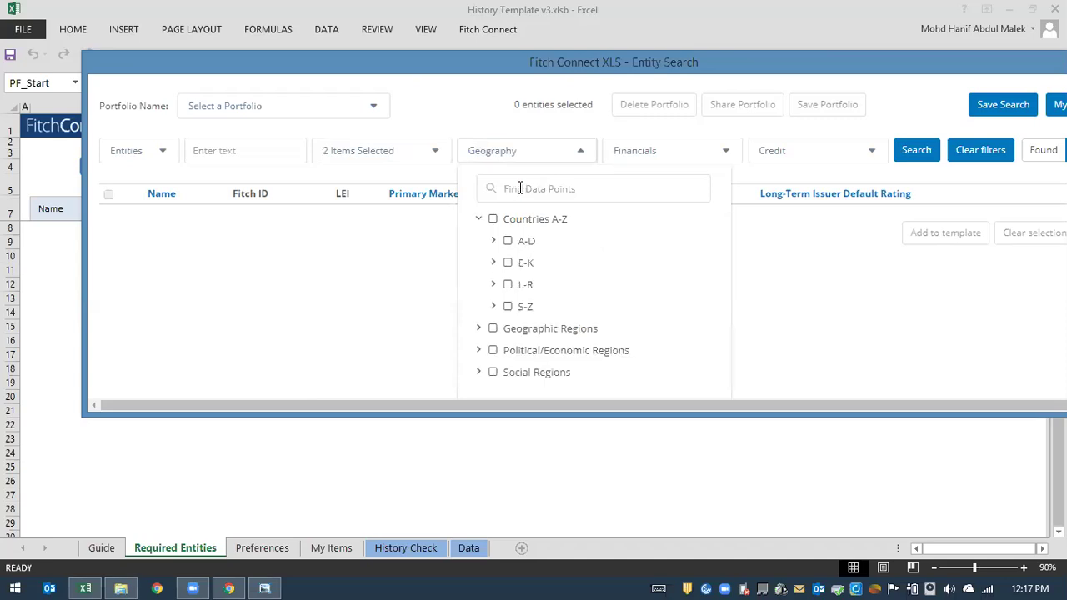
click(493, 263)
scroll(641, 269, down, 2)
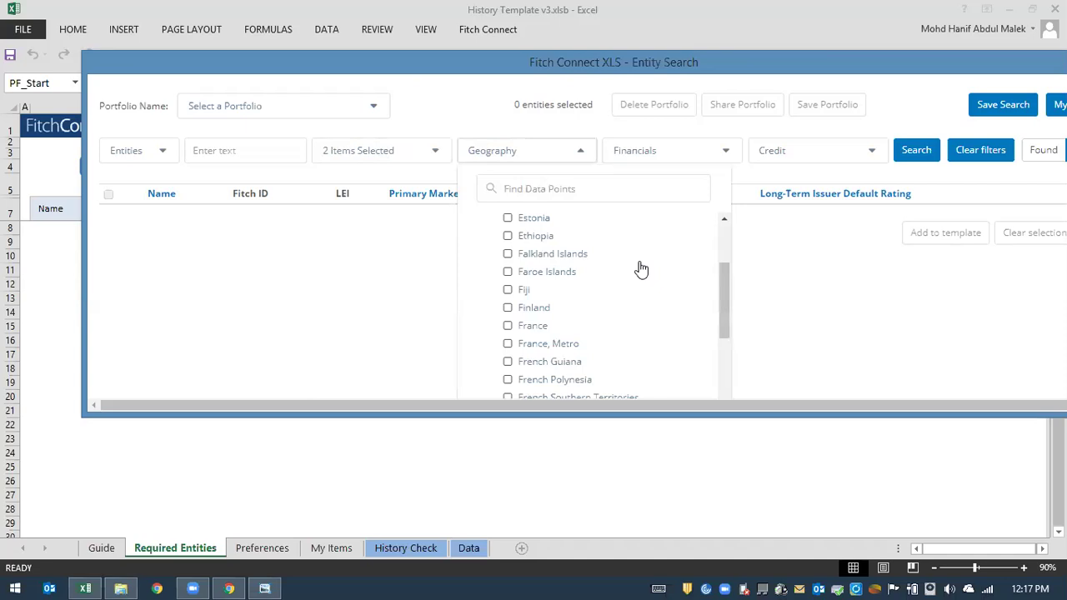
scroll(641, 270, down, 10)
scroll(676, 272, down, 4)
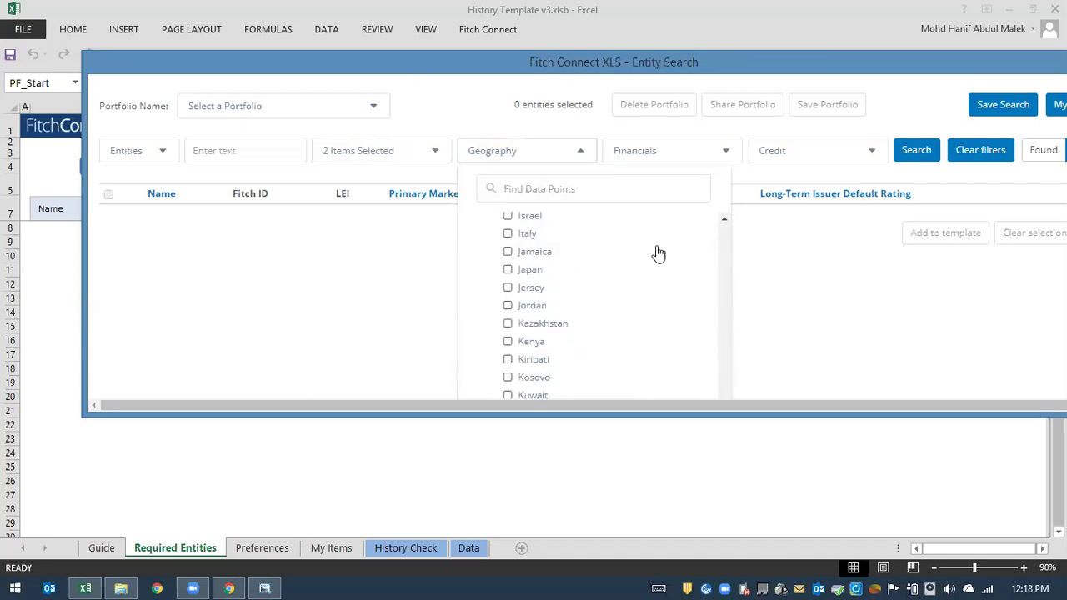
click(549, 310)
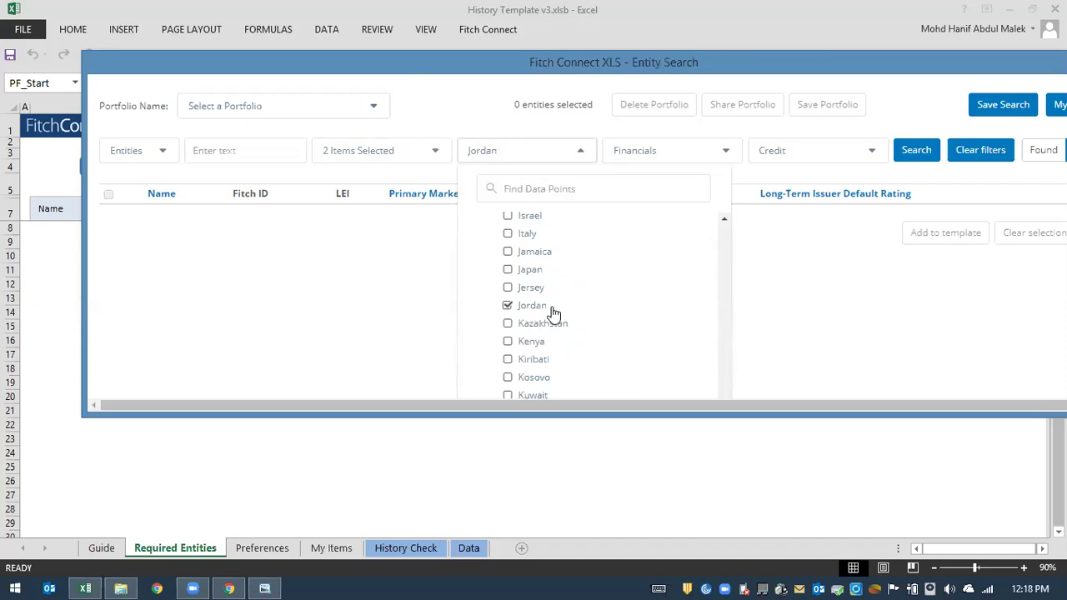
click(546, 307)
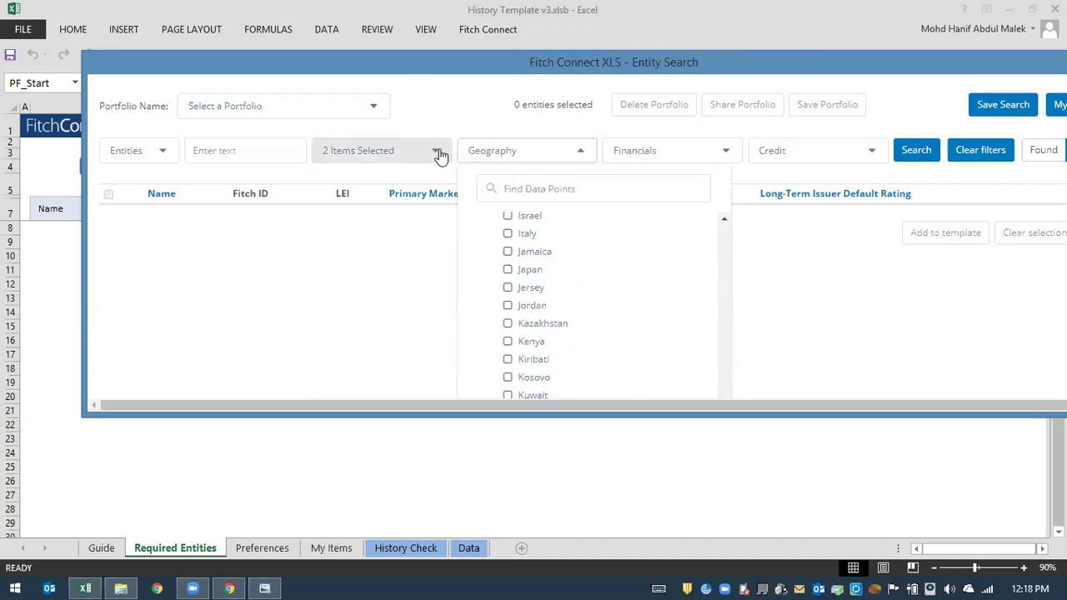
scroll(616, 336, down, 1)
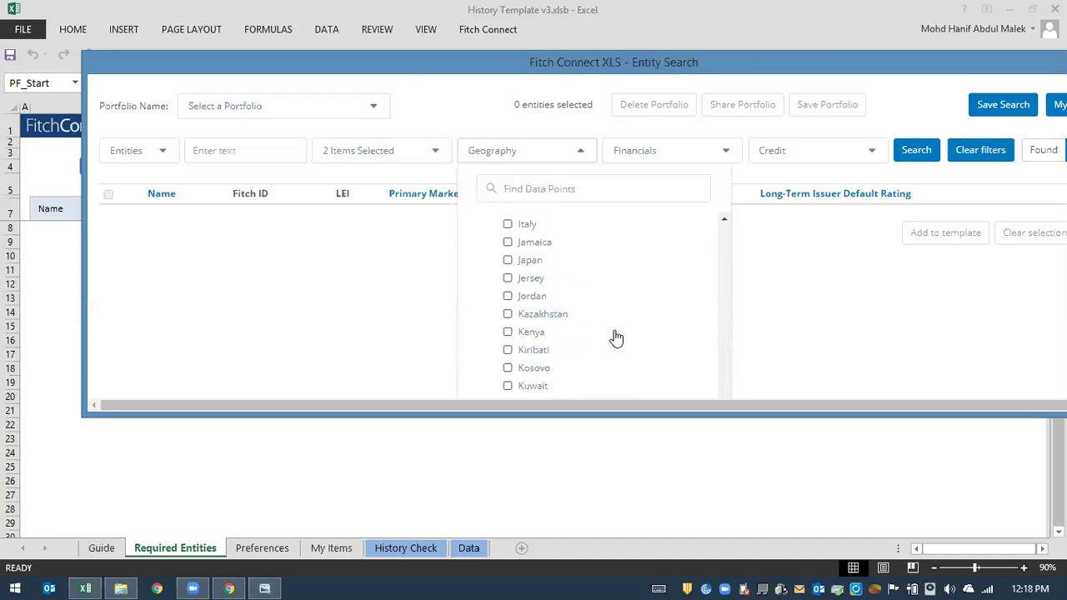
scroll(605, 265, up, 2)
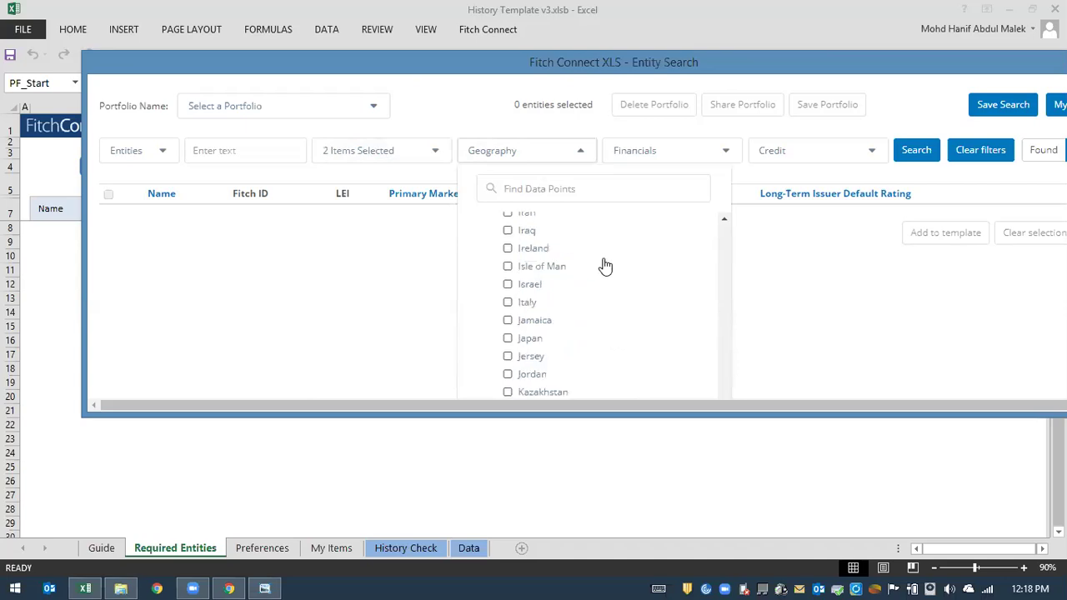
scroll(631, 255, up, 5)
Find Malaysia in the Geography filter, restrict the search to that country and run the entity search.
click(549, 185)
text(malays)
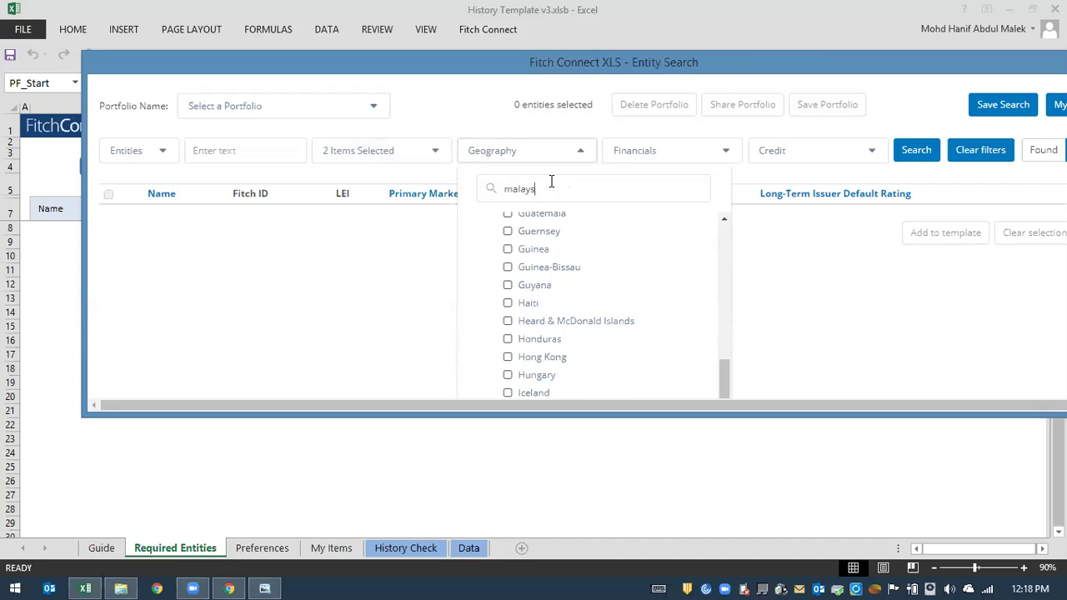
text(ia)
click(508, 228)
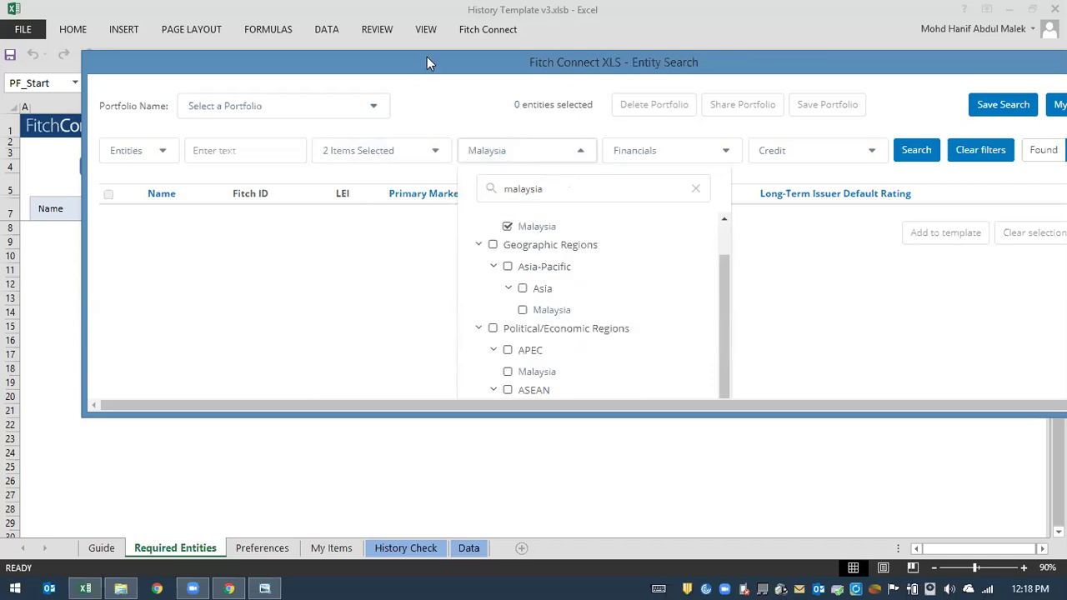
drag(427, 57, 411, 36)
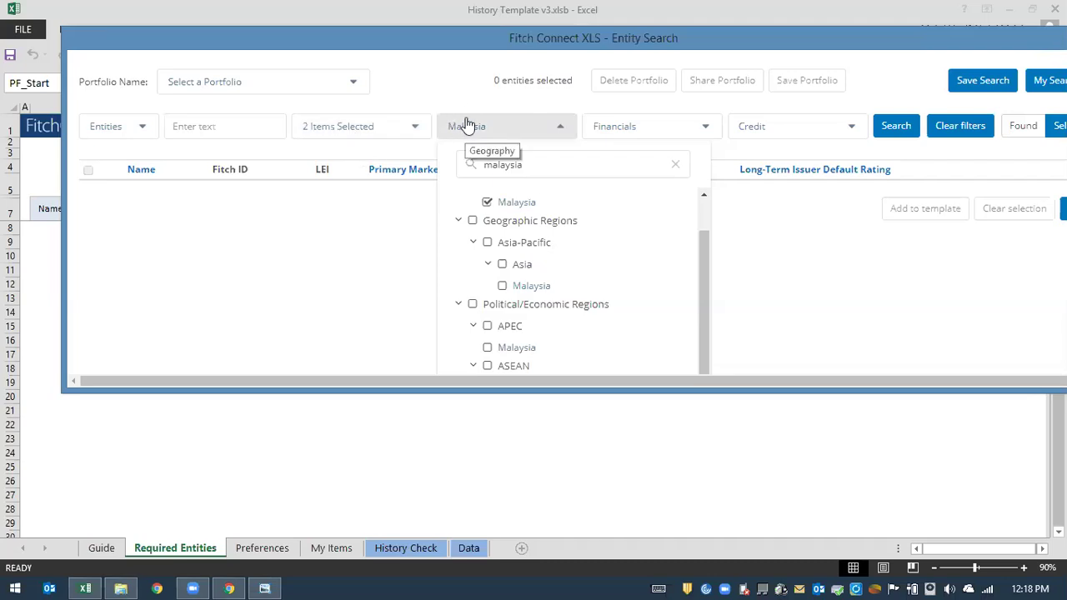
click(556, 127)
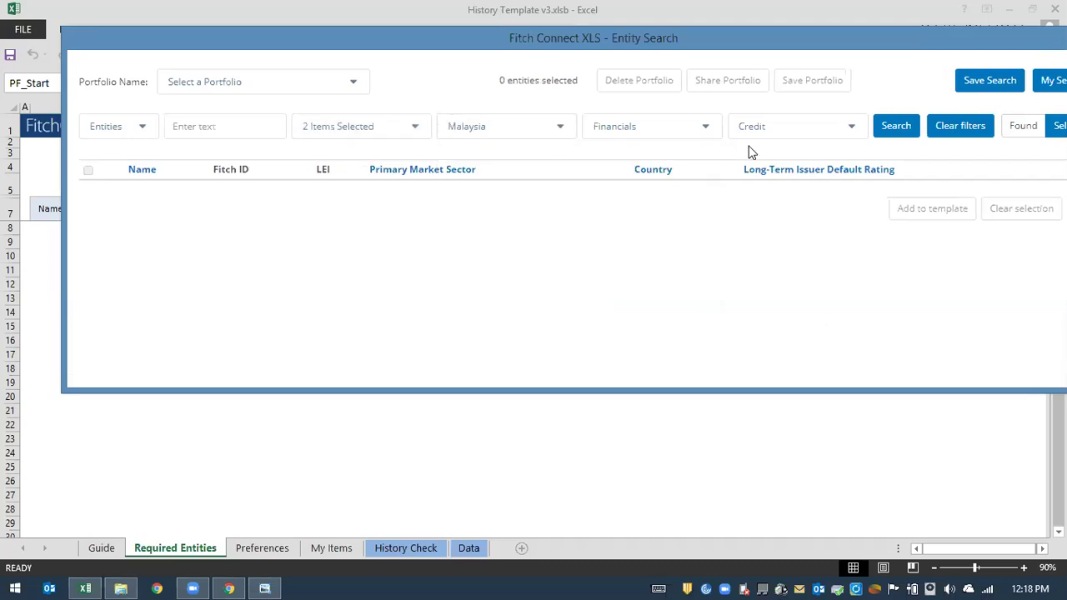
drag(781, 40, 710, 39)
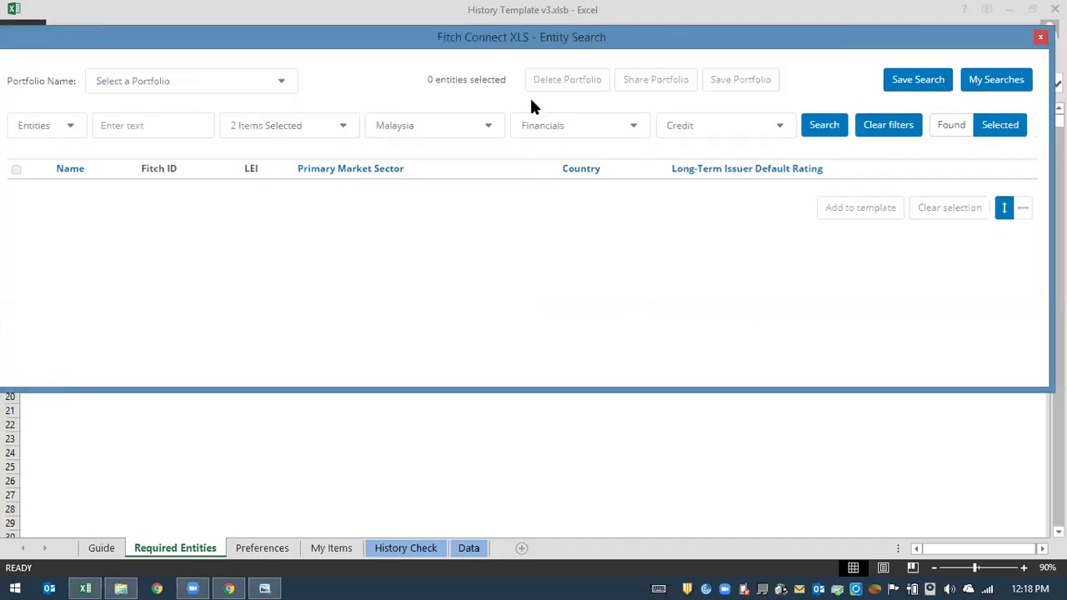
click(828, 131)
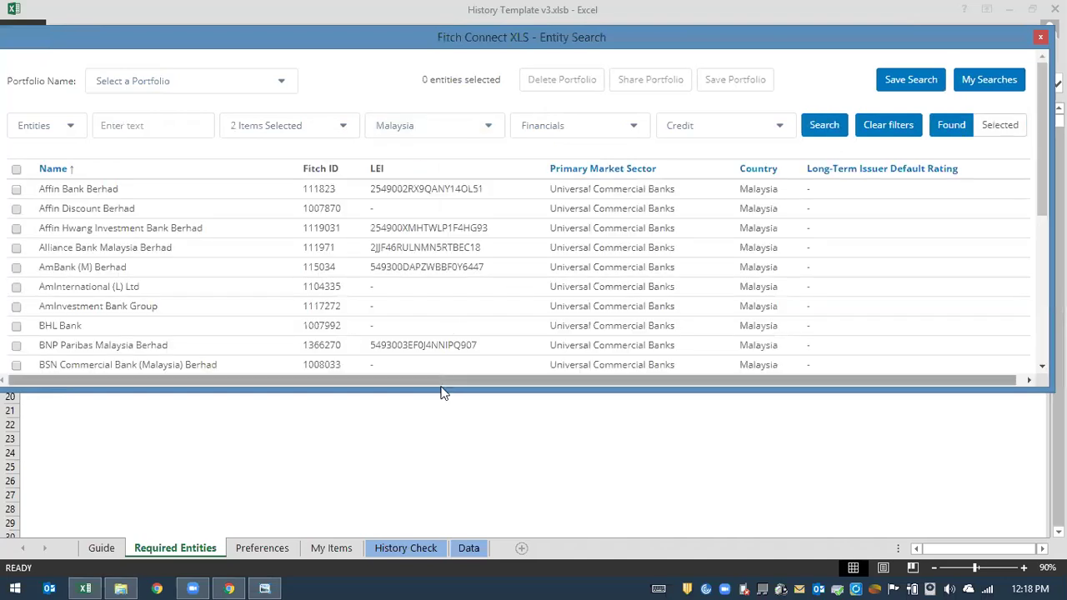
Browse the Malaysian banks found and select all entities in the results.
scroll(500, 381, right, 1)
drag(413, 381, 385, 382)
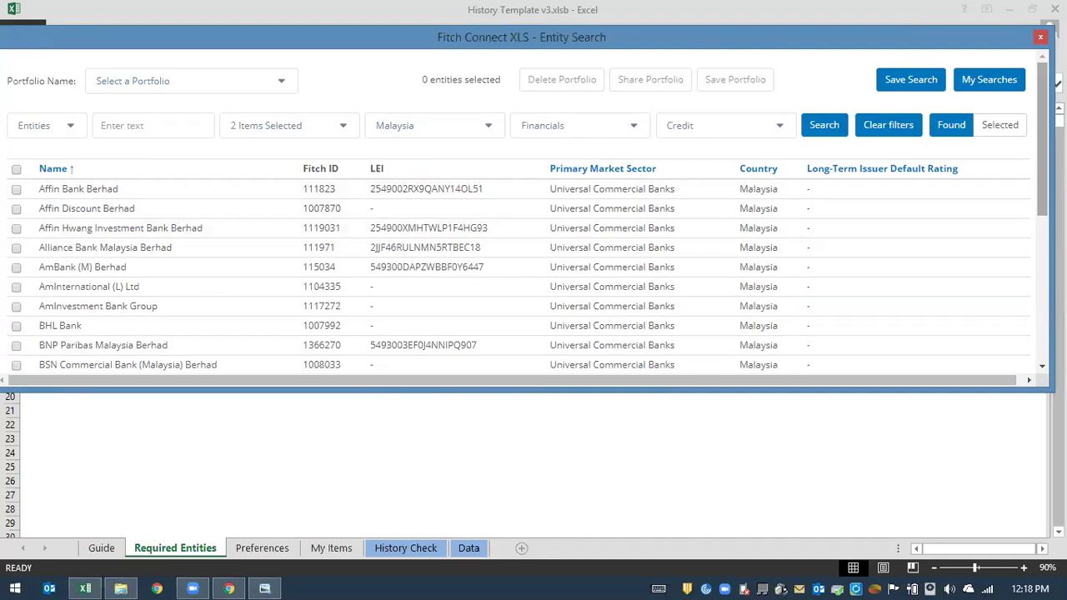
scroll(528, 211, down, 5)
scroll(527, 211, down, 2)
scroll(550, 159, up, 4)
scroll(69, 167, up, 2)
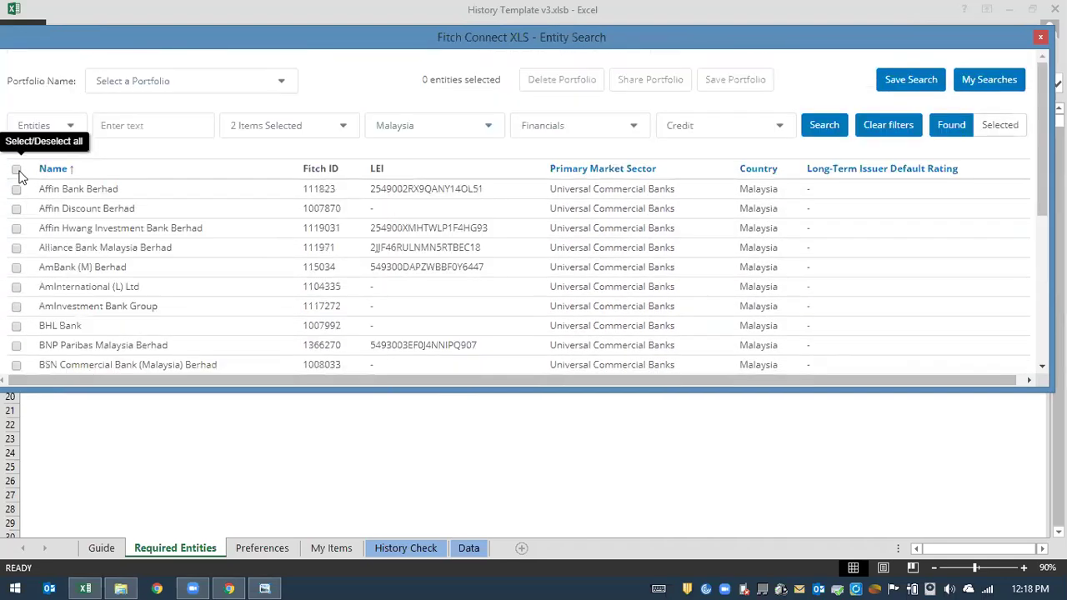
click(16, 169)
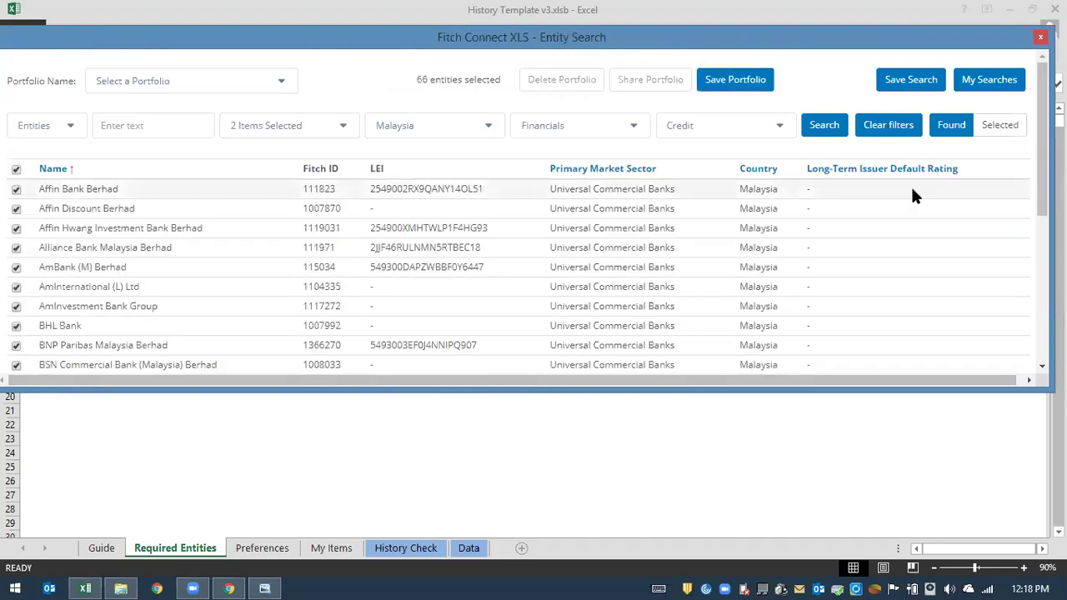
Add the selected Malaysian banks to the template's Required Entities sheet and close the Entity Search window.
scroll(1036, 298, down, 8)
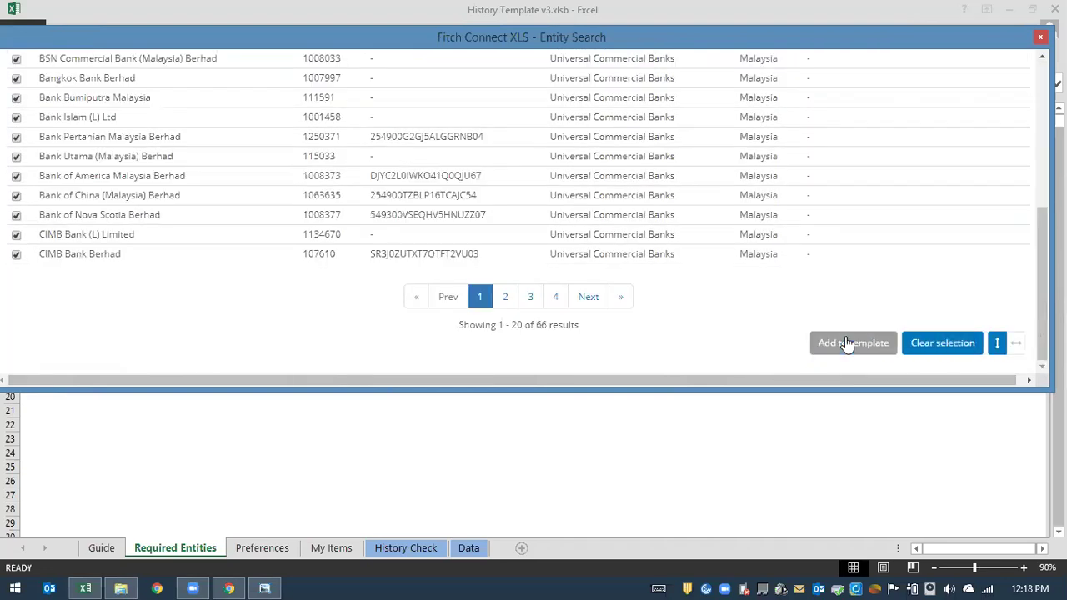
drag(377, 44, 548, 43)
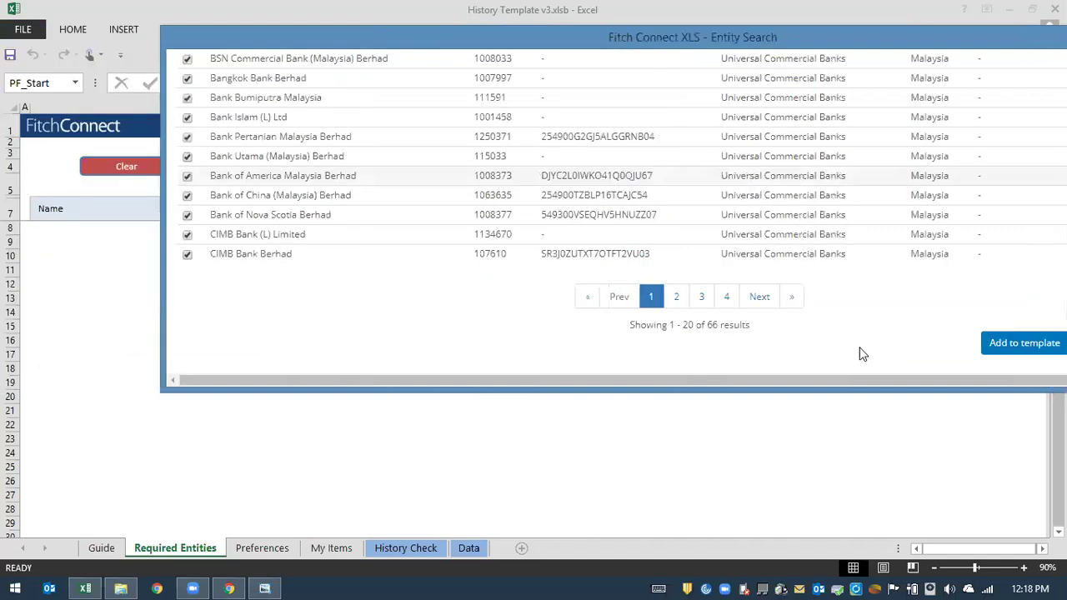
click(1008, 351)
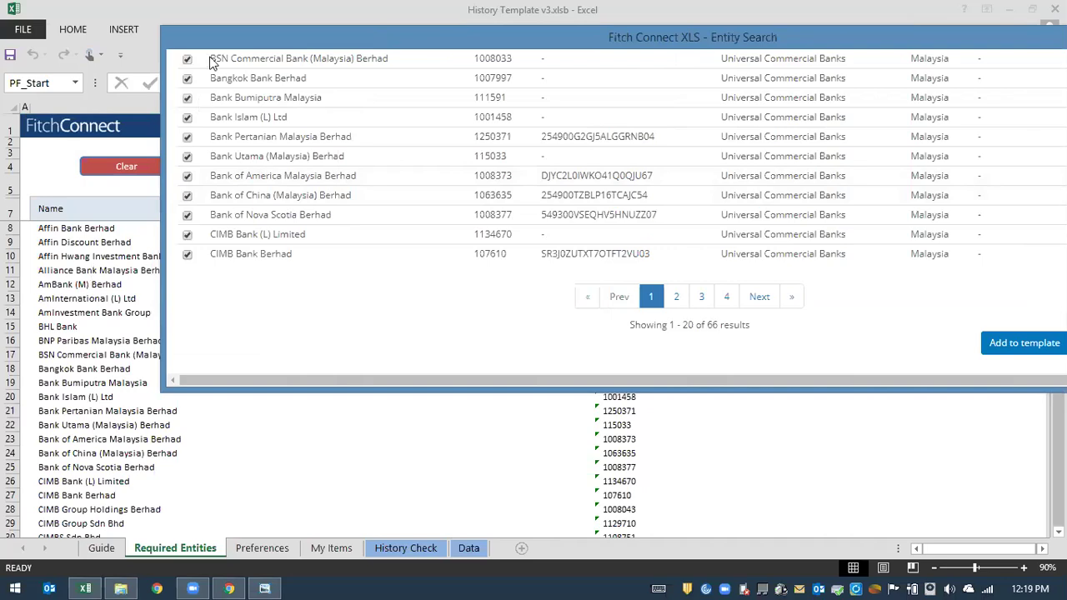
drag(216, 41, 377, 214)
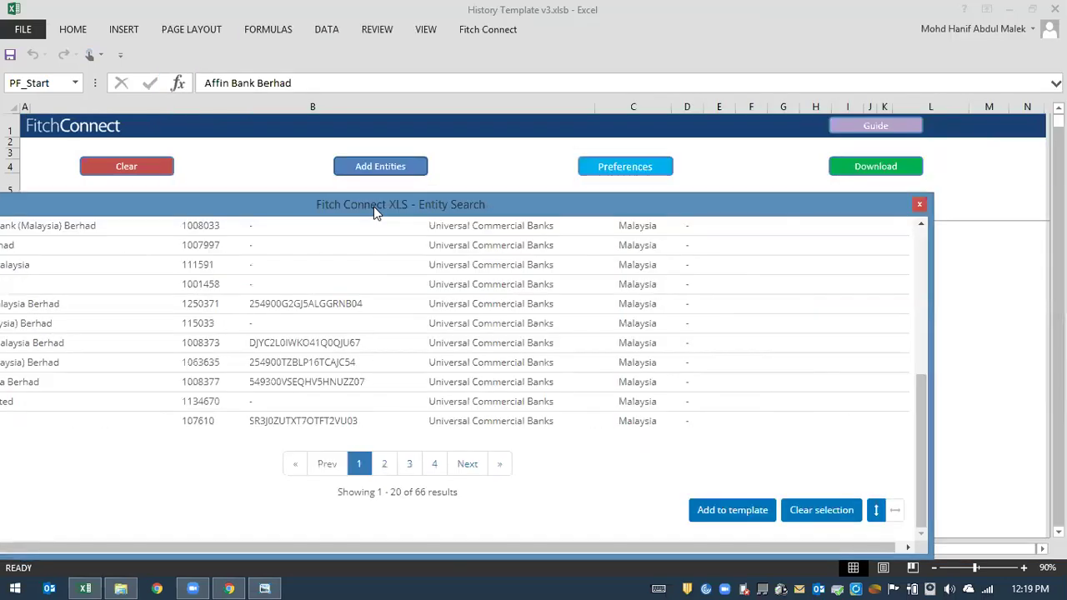
click(799, 208)
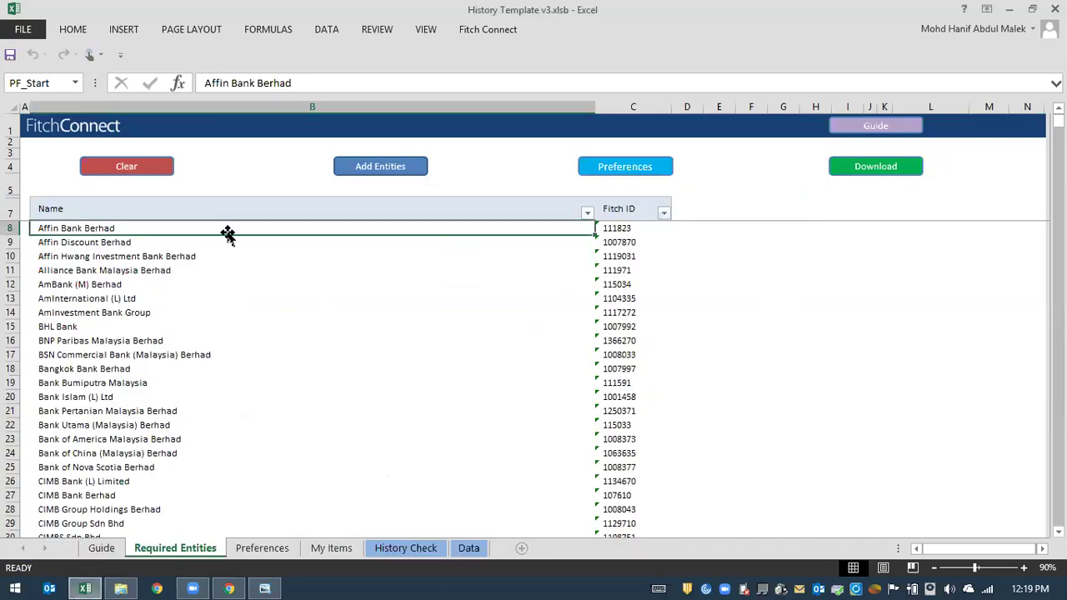
Open the Preferences sheet and set the Period Start to 2000.
click(250, 550)
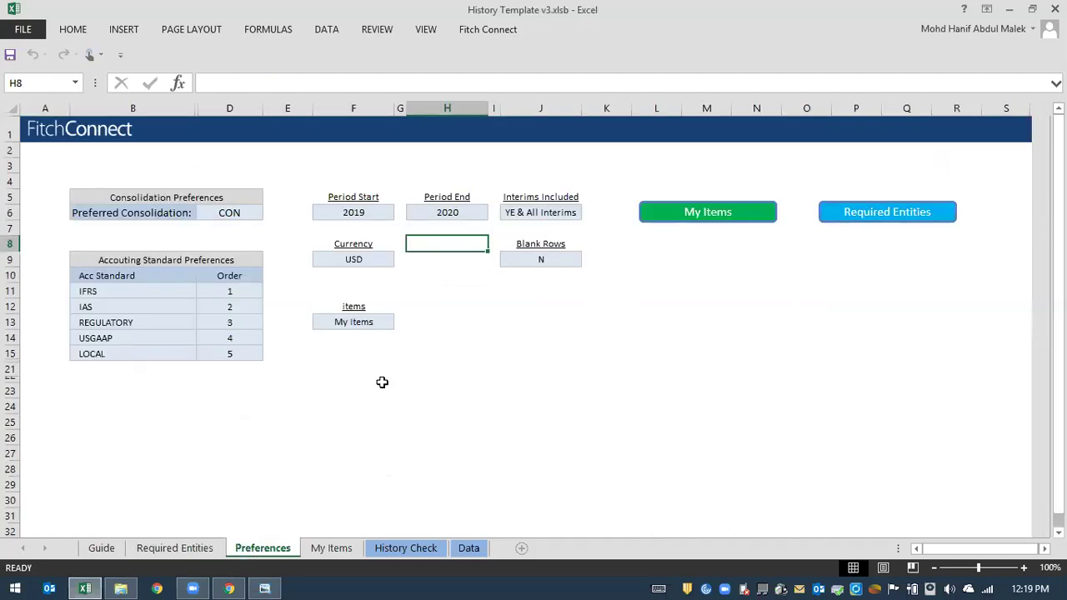
click(451, 404)
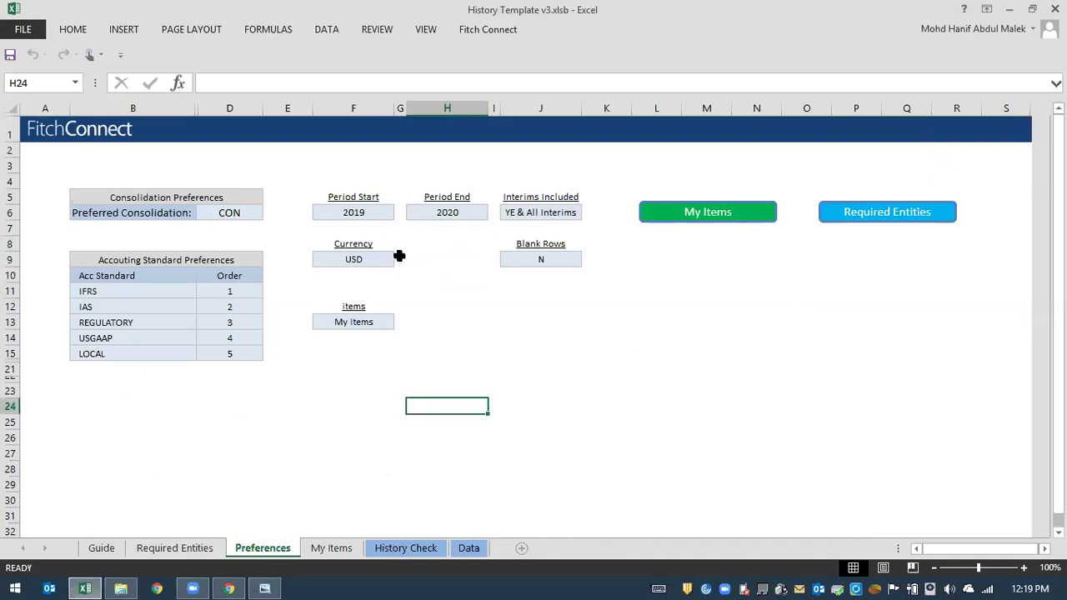
click(369, 214)
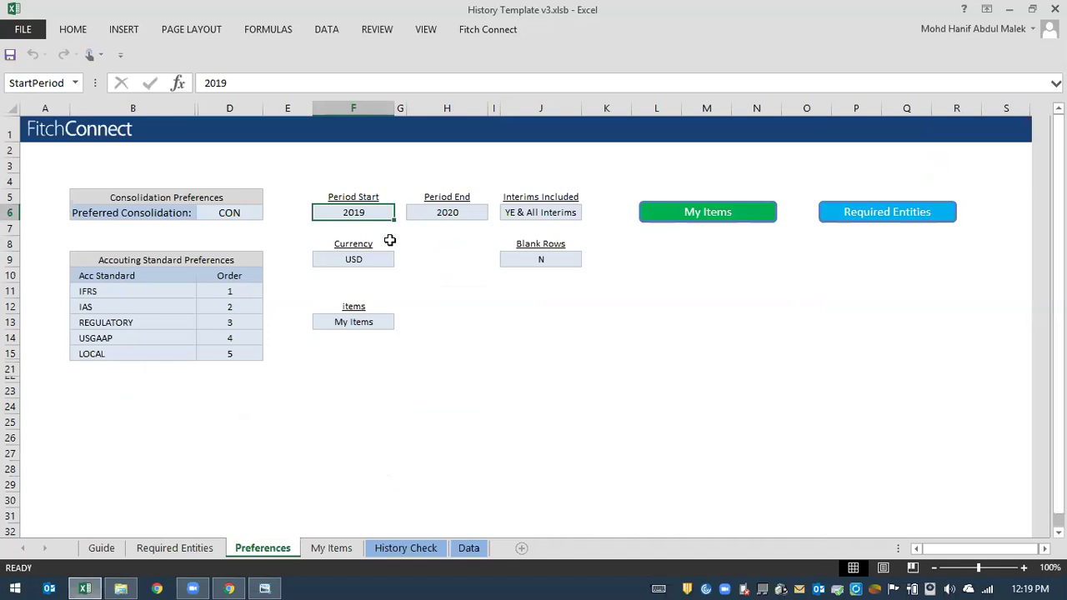
text(2)
key(BackSpace)
text(2000)
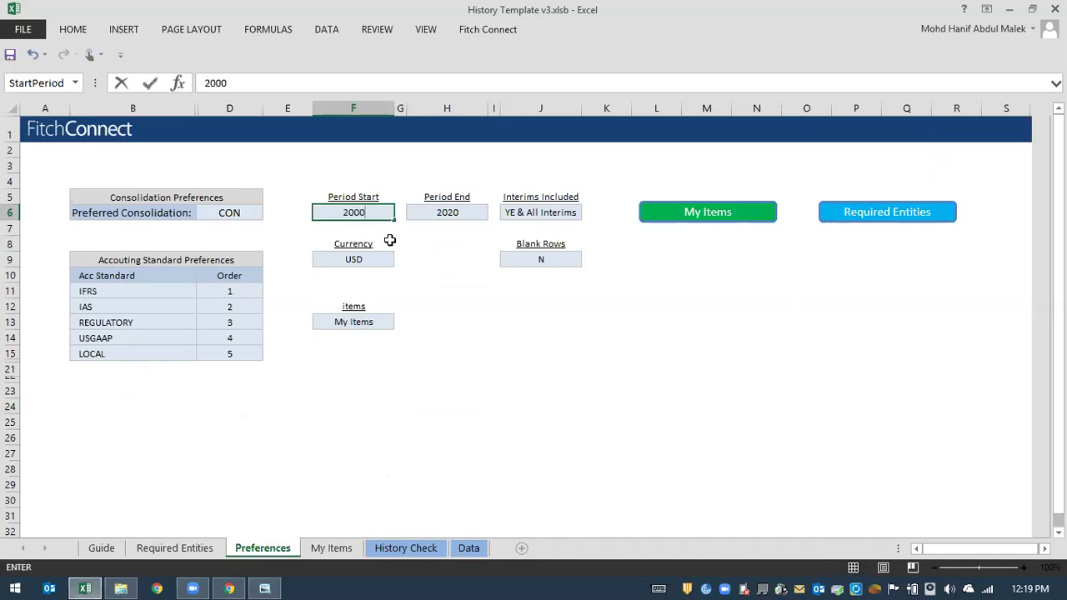
key(Return)
Set the Period End preference to 2011.
click(442, 215)
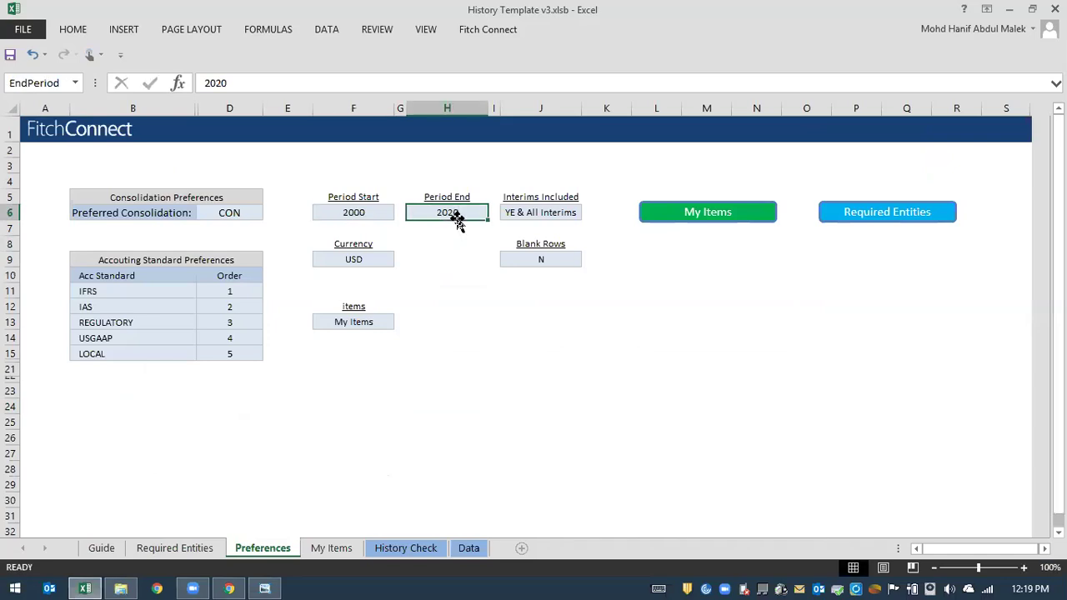
text(2011)
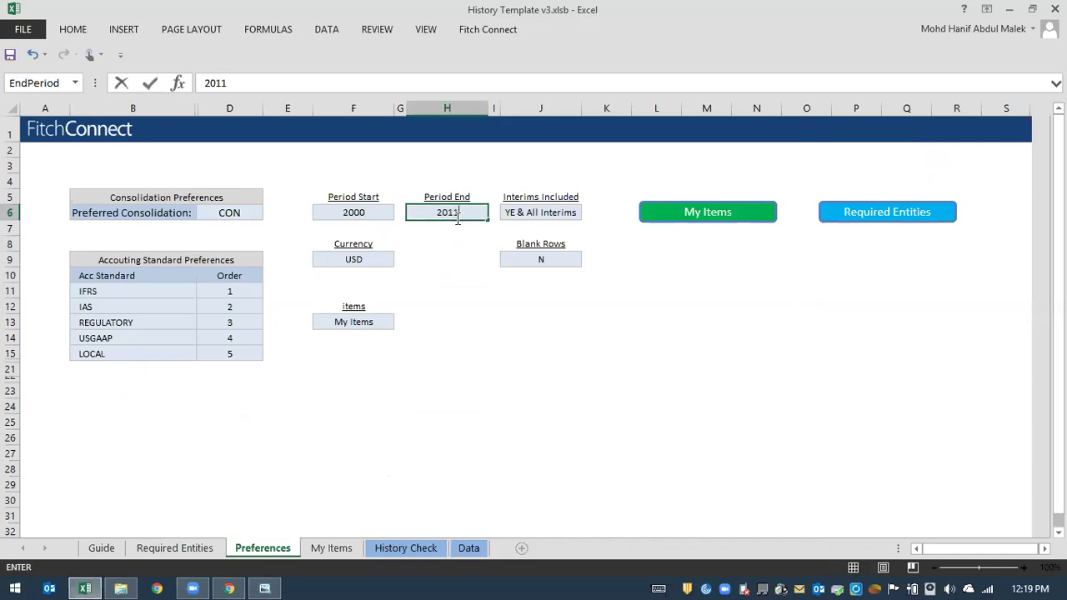
click(476, 302)
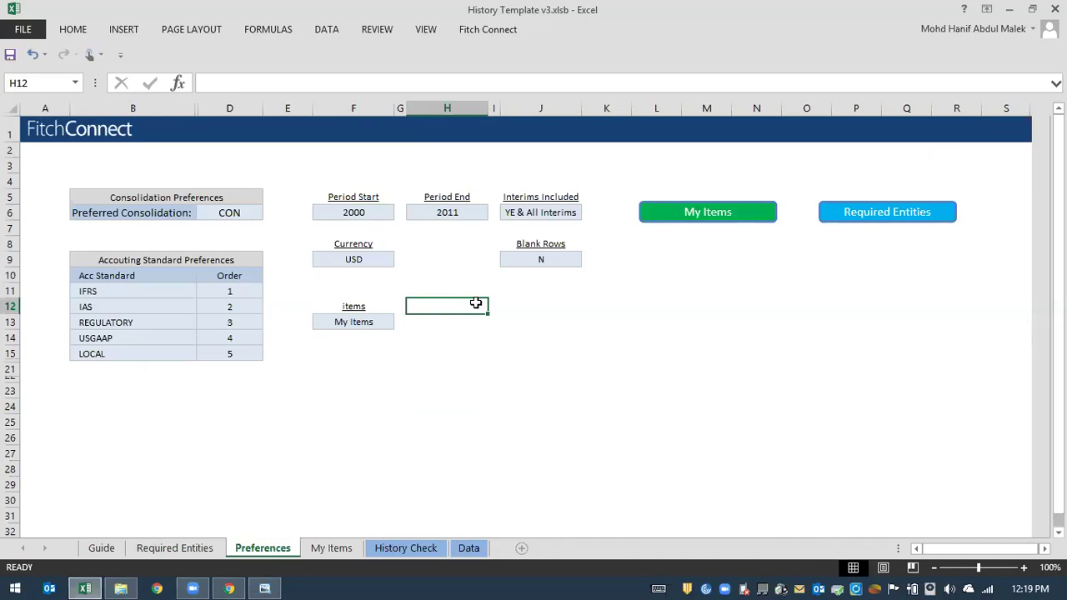
click(470, 275)
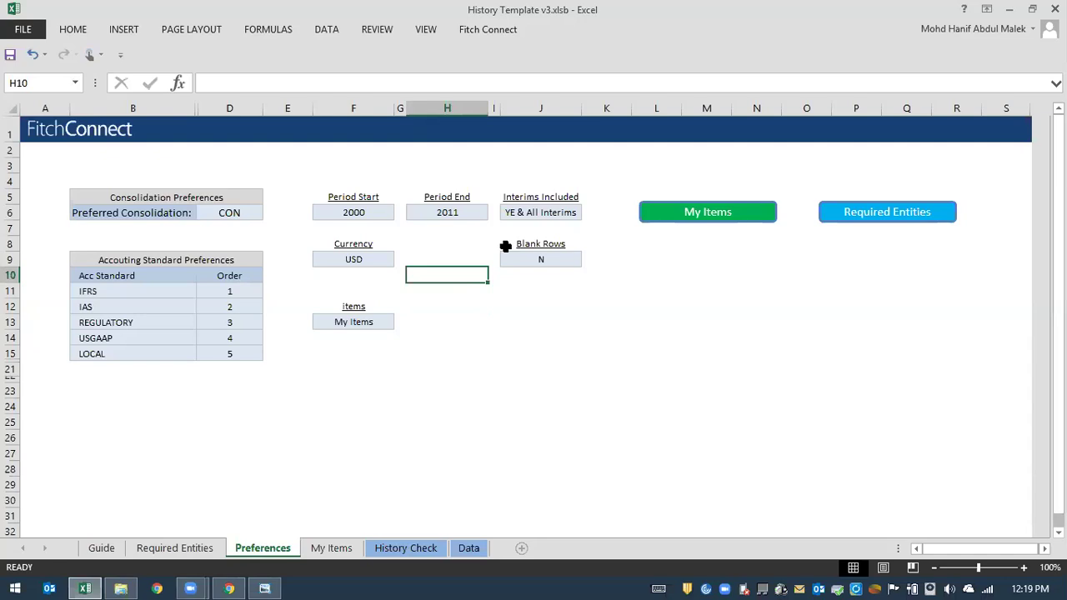
click(415, 243)
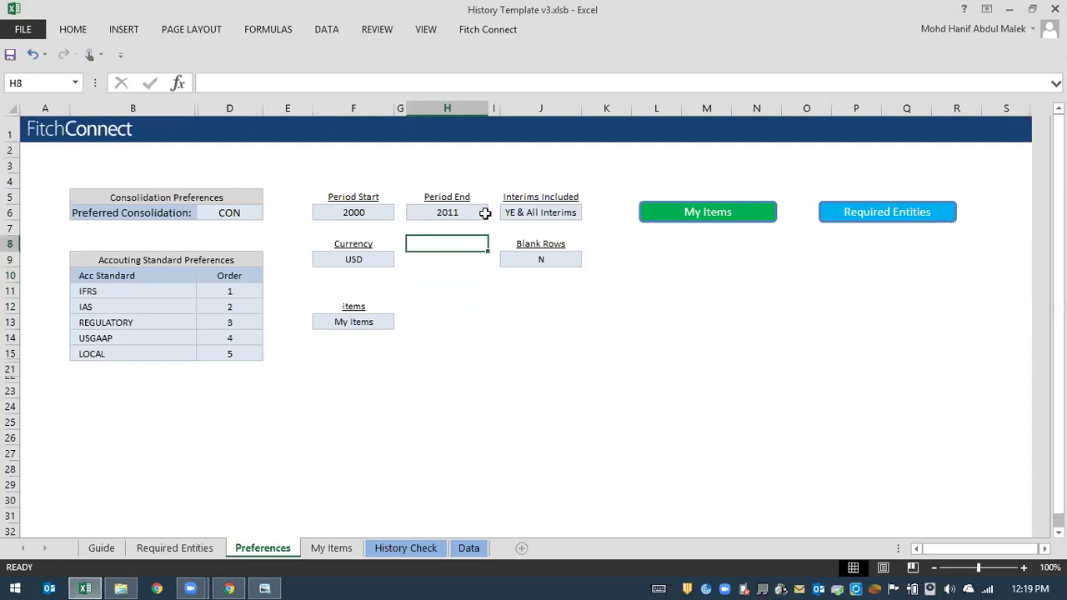
Set the Interims Included preference to Year End Only.
click(546, 213)
click(588, 213)
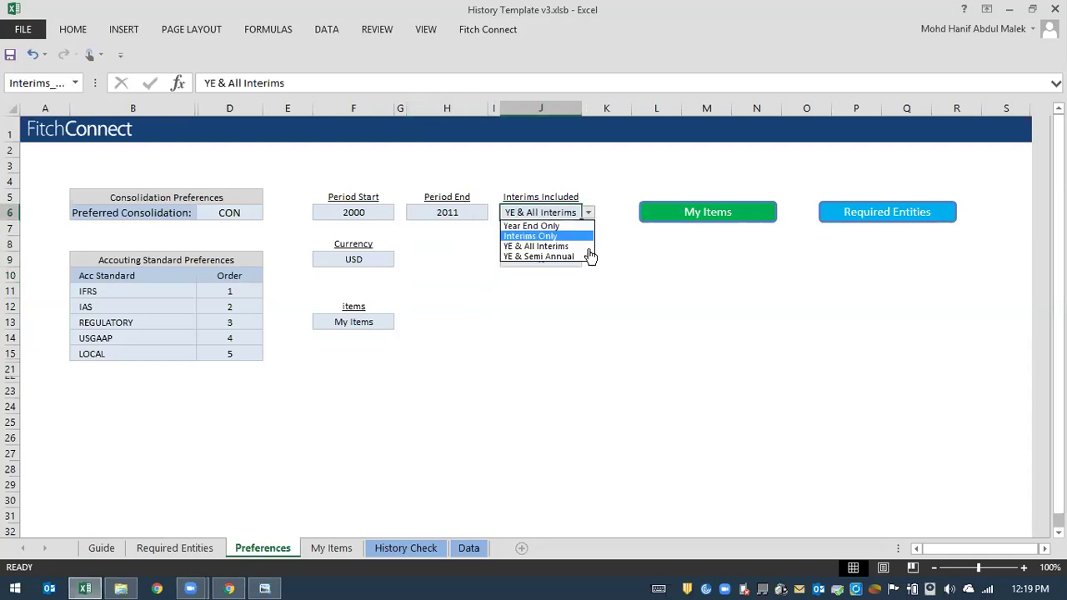
click(542, 226)
click(644, 321)
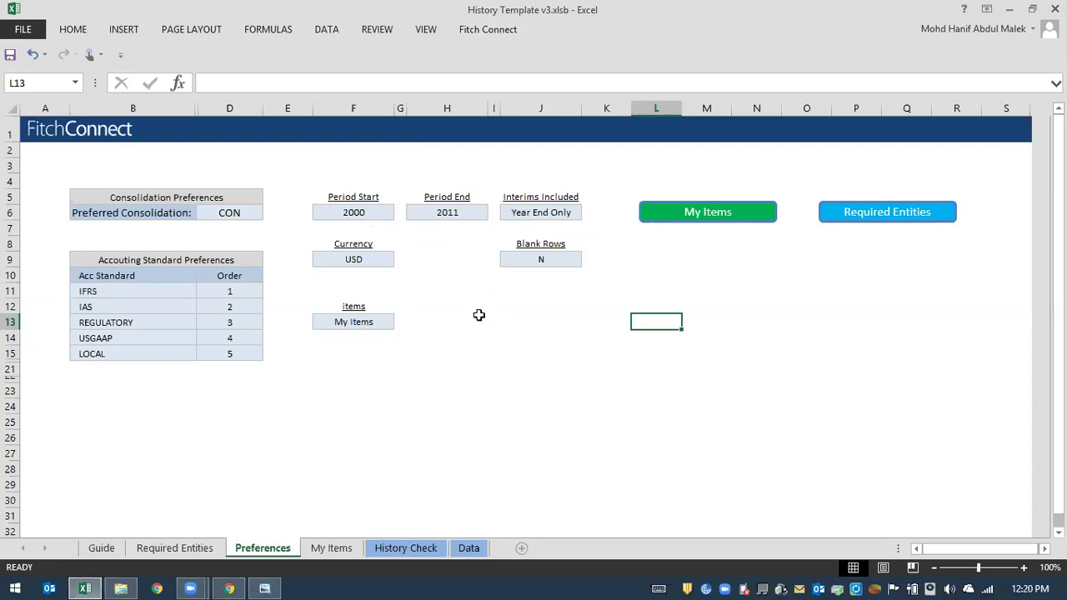
Set the Currency preference to LOCAL.
click(367, 258)
click(400, 260)
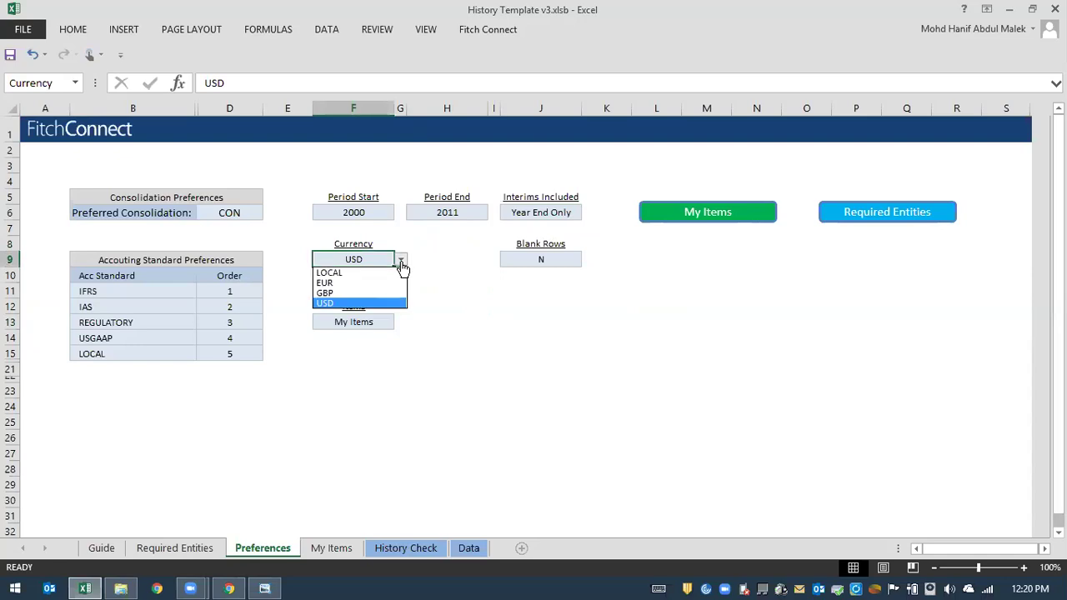
click(388, 281)
click(426, 286)
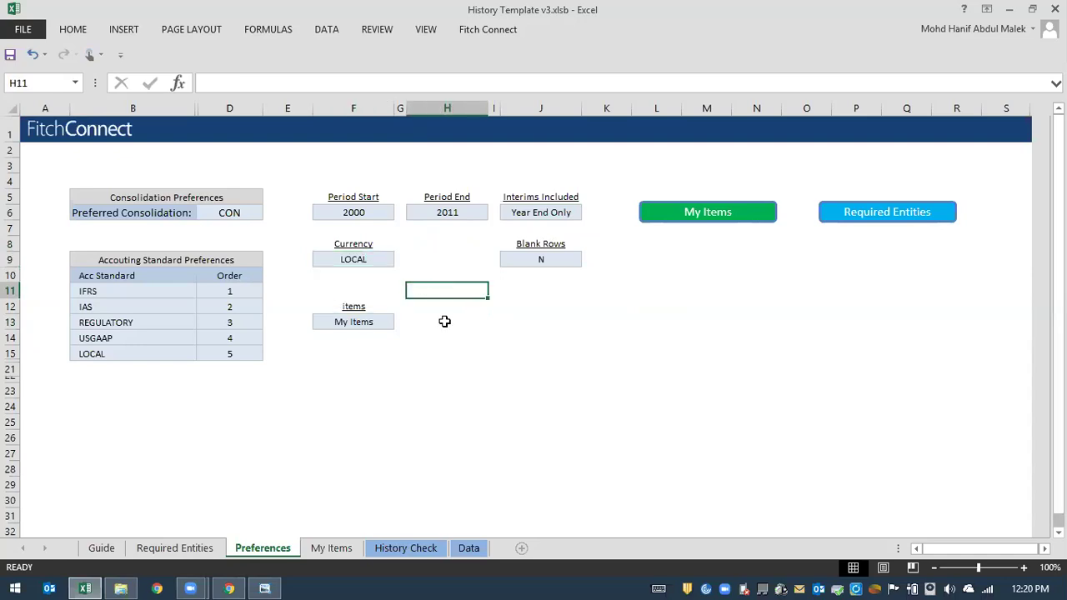
Switch the Items preference to Default and back to My Items.
click(377, 325)
click(401, 325)
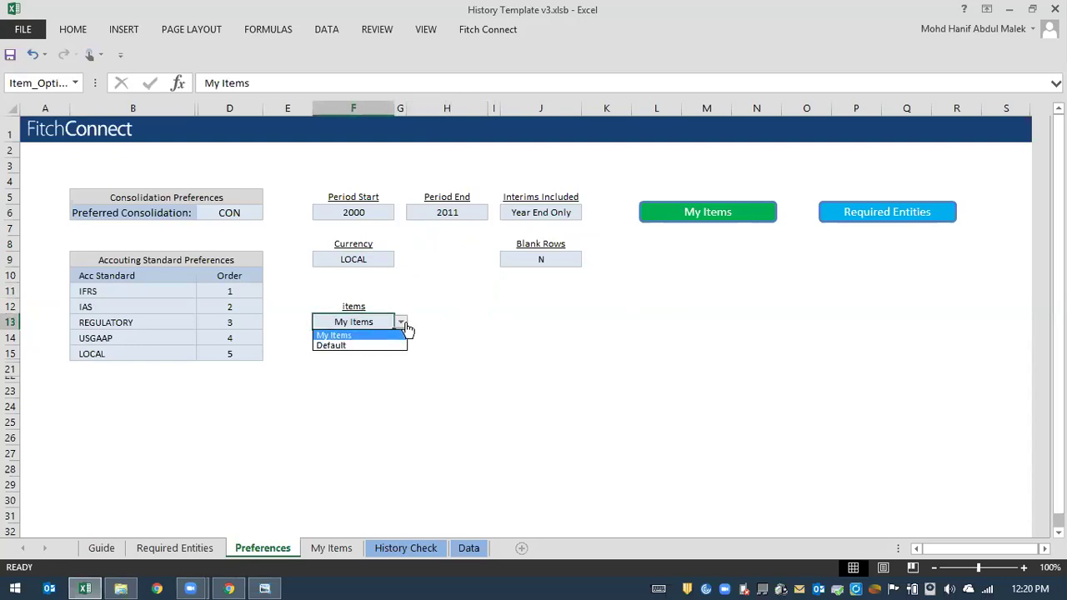
click(375, 347)
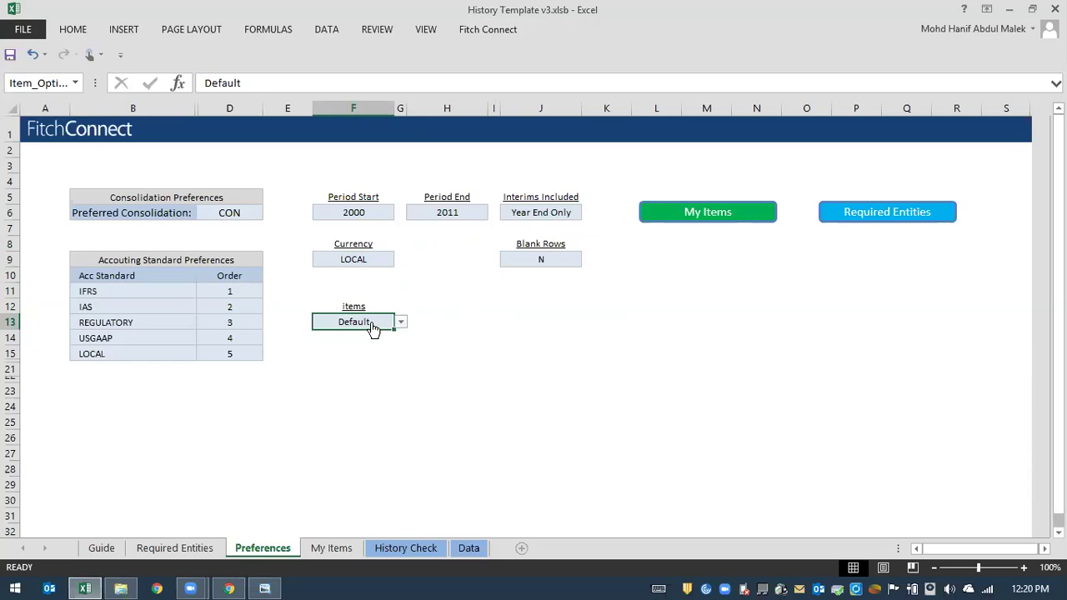
click(401, 321)
click(382, 335)
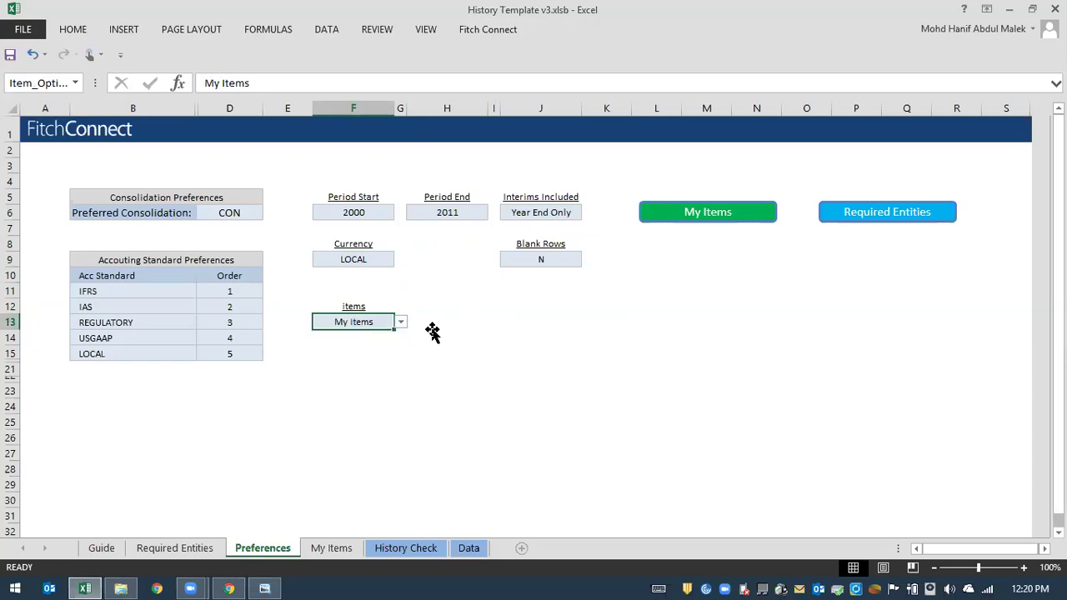
click(445, 333)
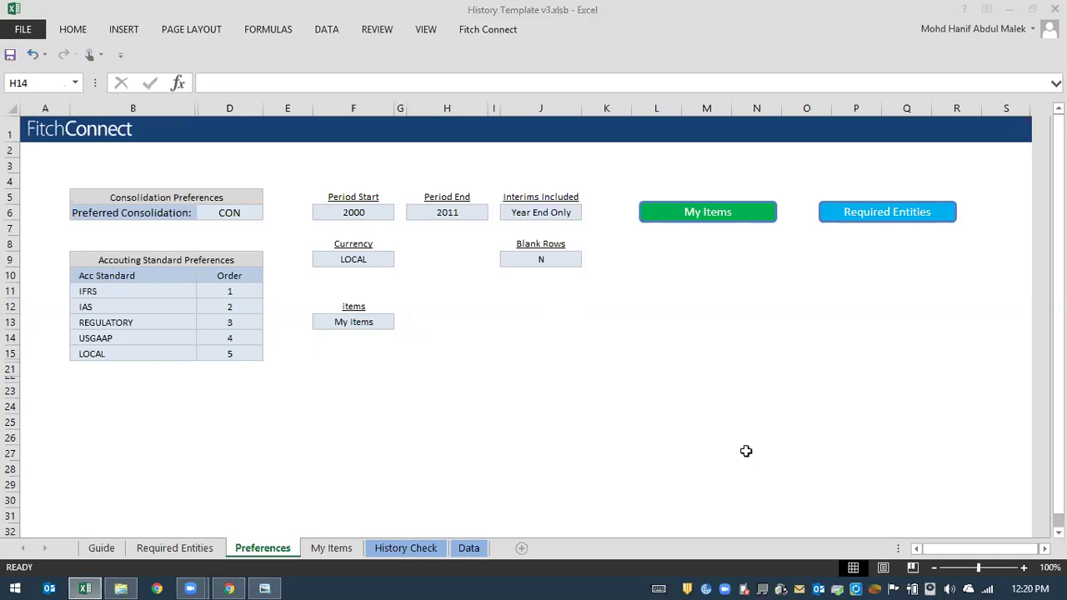
Open the Field Lookup from the My Items sheet and reposition its window over the worksheet.
click(340, 554)
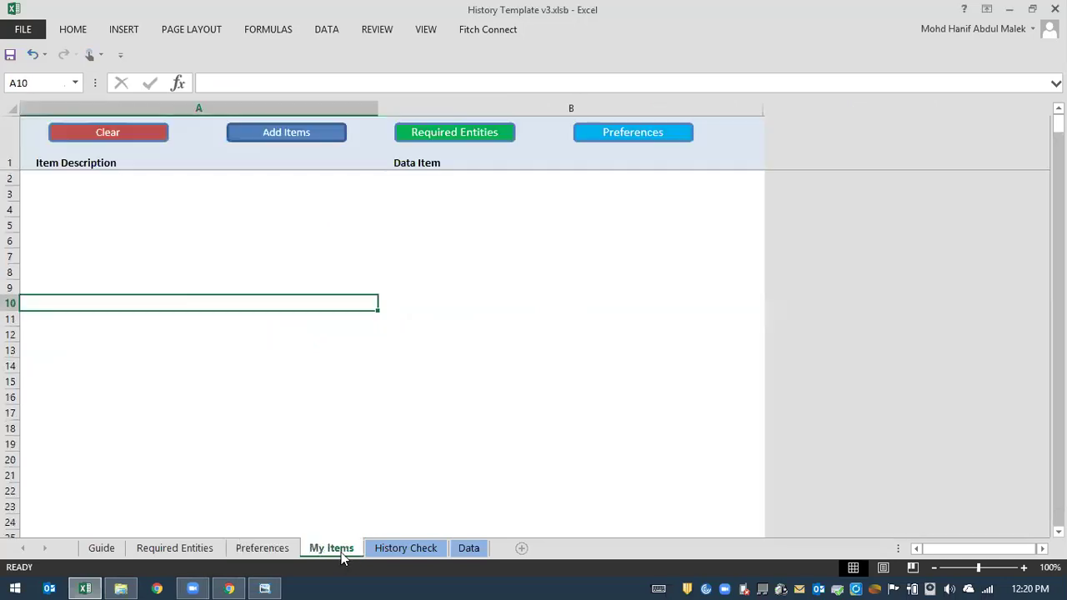
click(267, 210)
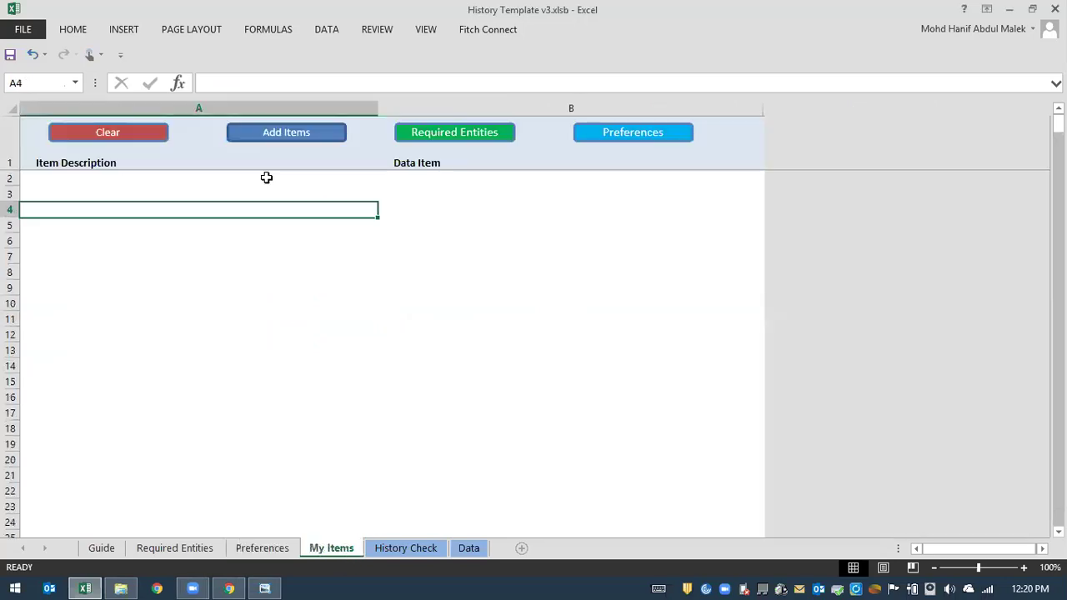
click(273, 136)
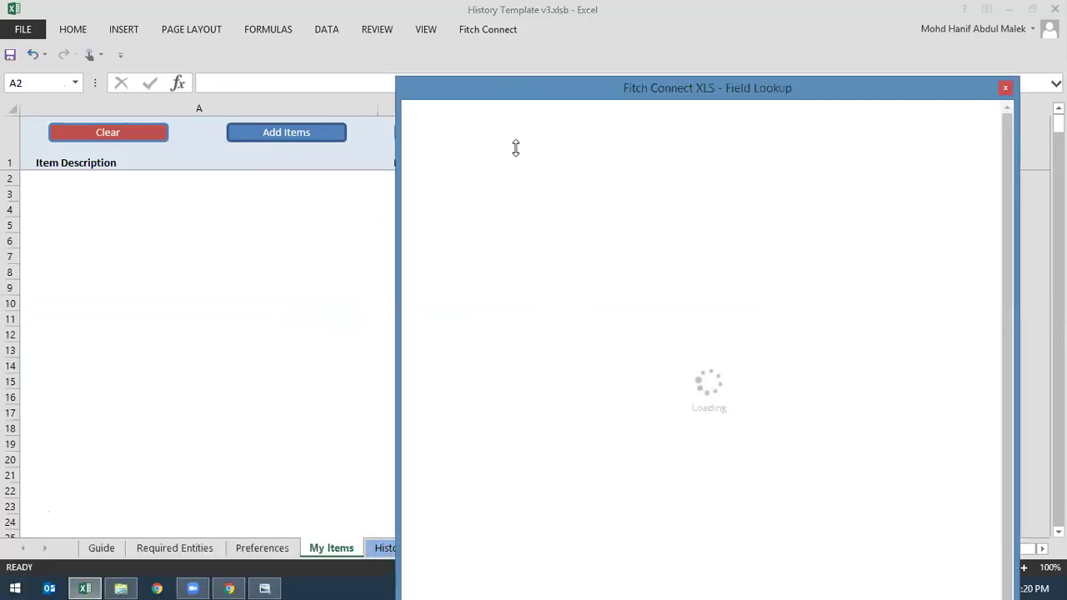
drag(516, 147, 517, 45)
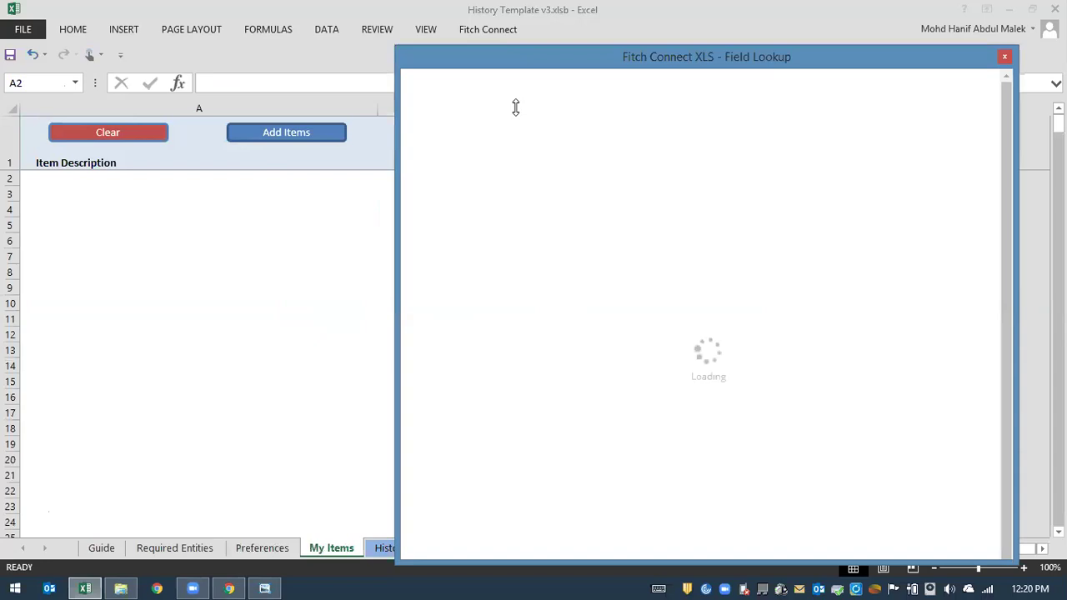
drag(516, 106, 517, 112)
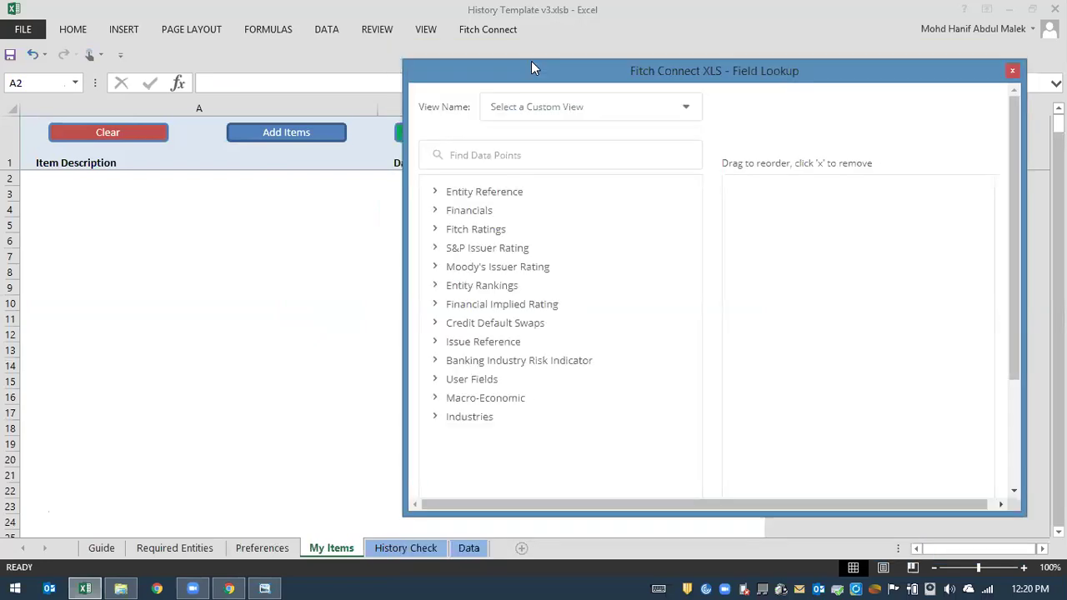
Search the data points for "istisna" and the shorter term "istis".
click(522, 153)
text(i)
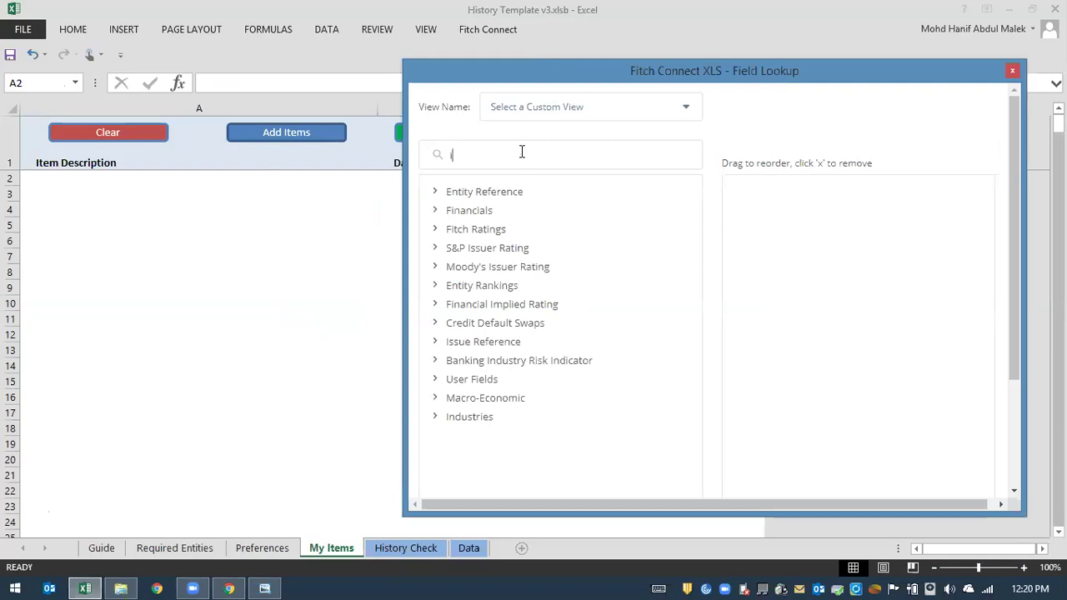
text(stisn)
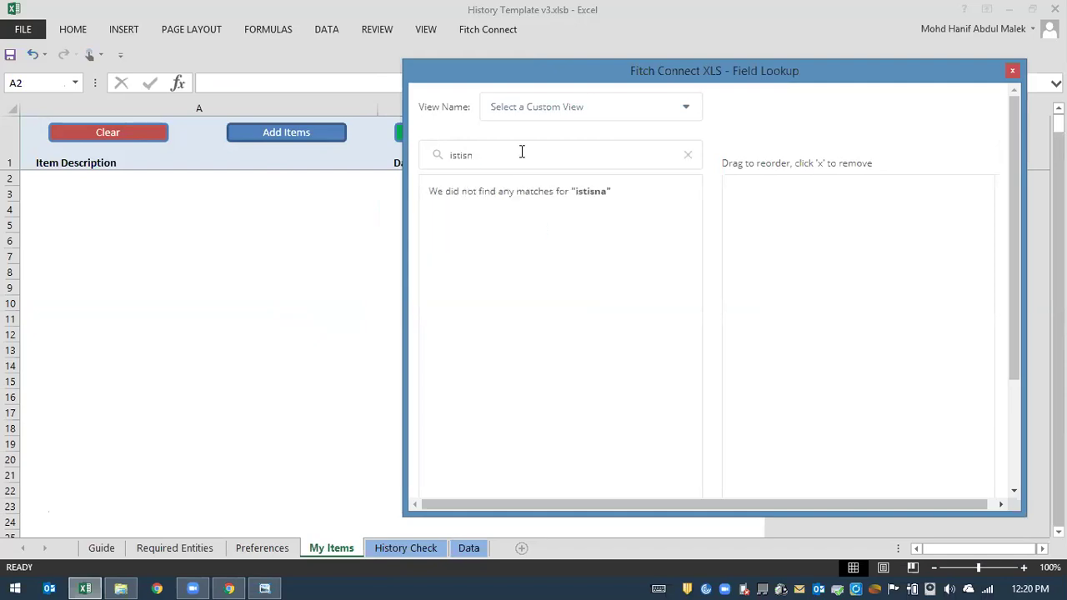
key(BackSpace)
key(BackSpace)
text(tis)
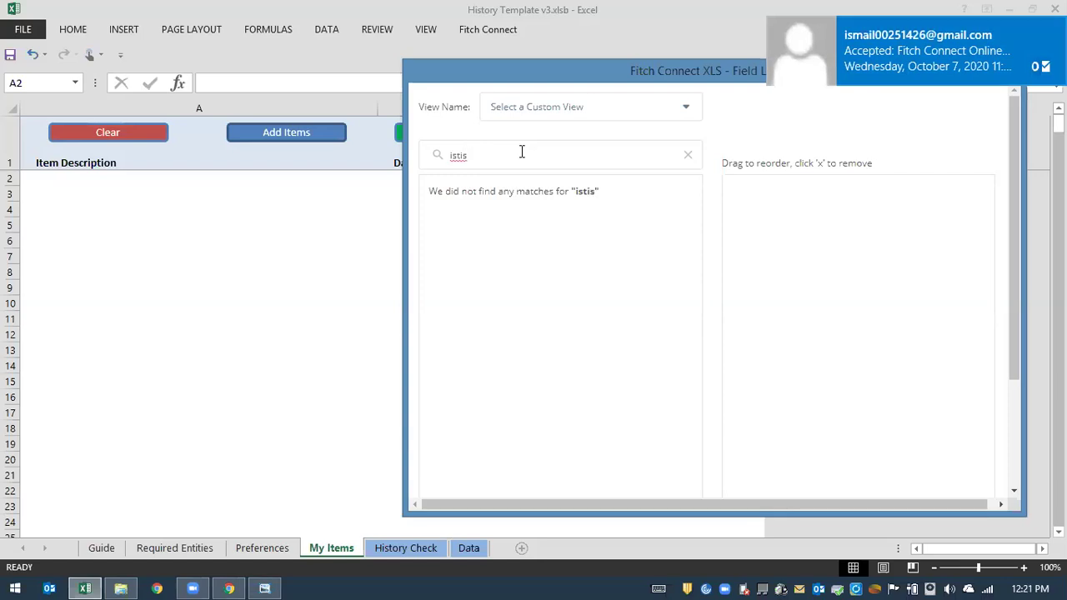
Clear the search, find data points matching "total asset" and select Total Assets - Banks under the bank balance sheet assets.
click(688, 155)
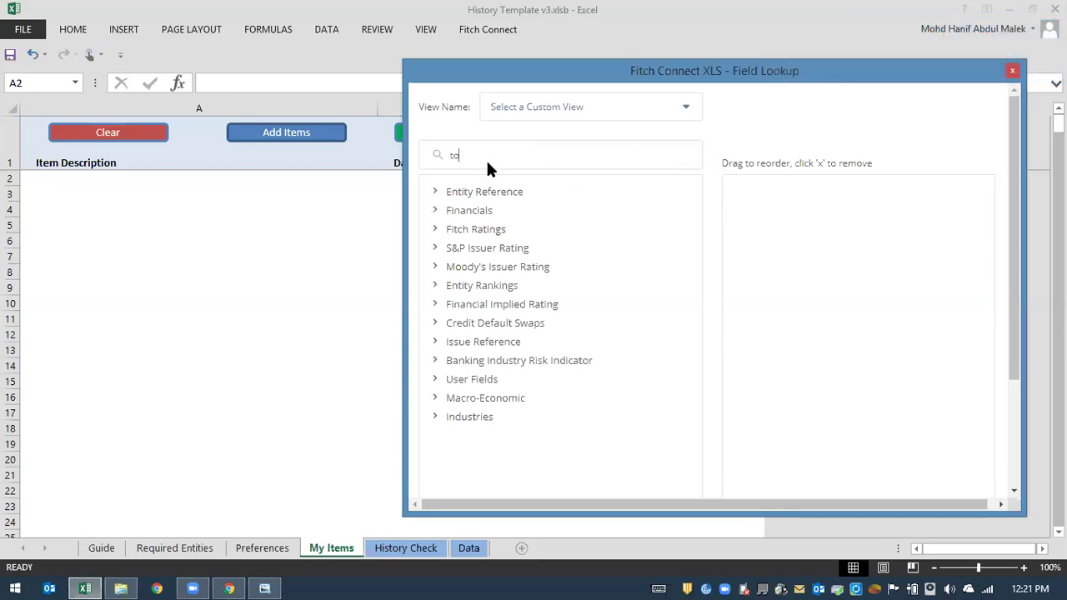
text(total asset)
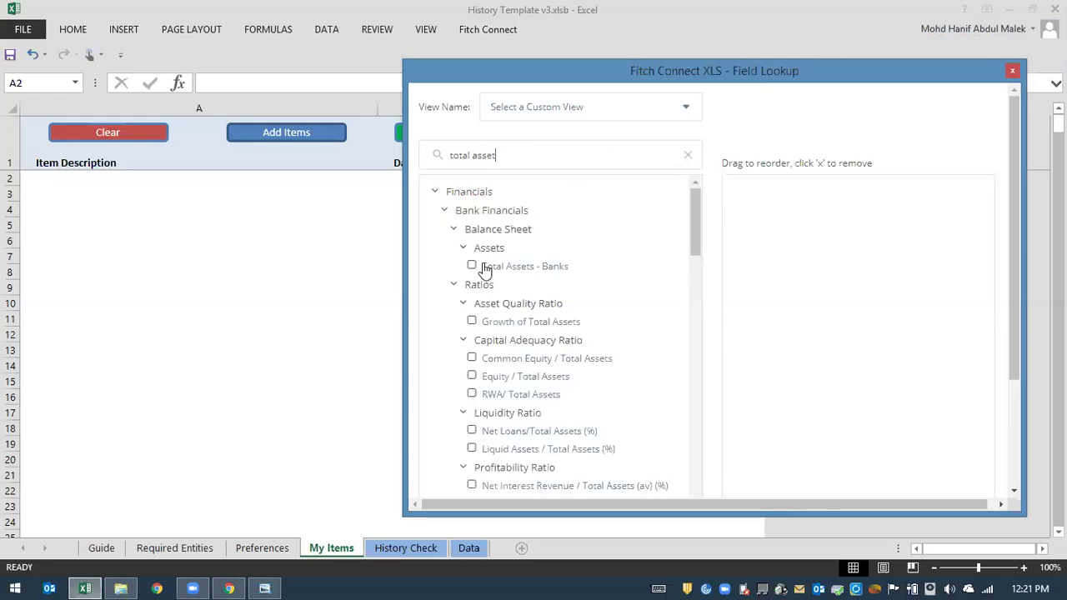
click(471, 266)
Search the data points for "return on" and select Bank return on assets (%) under Sovereign Financials.
drag(562, 155, 348, 154)
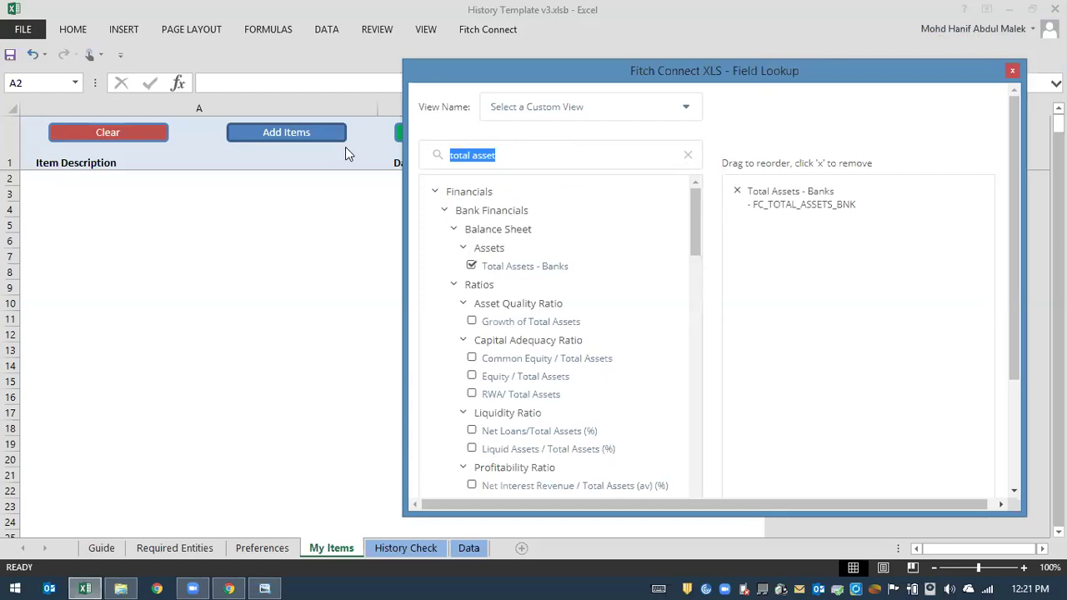
text(return om)
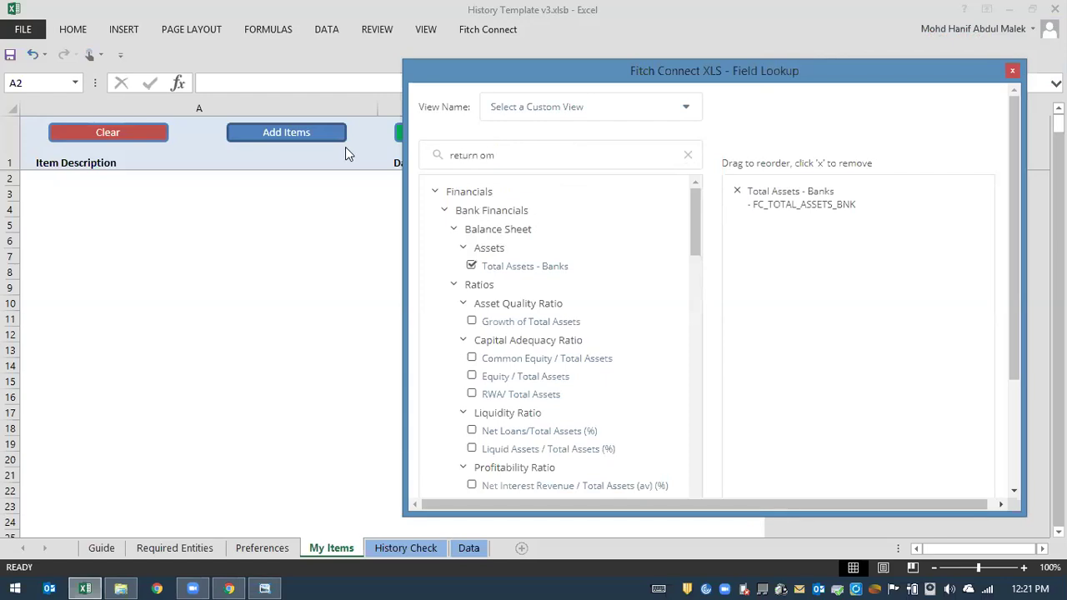
key(BackSpace)
text(n)
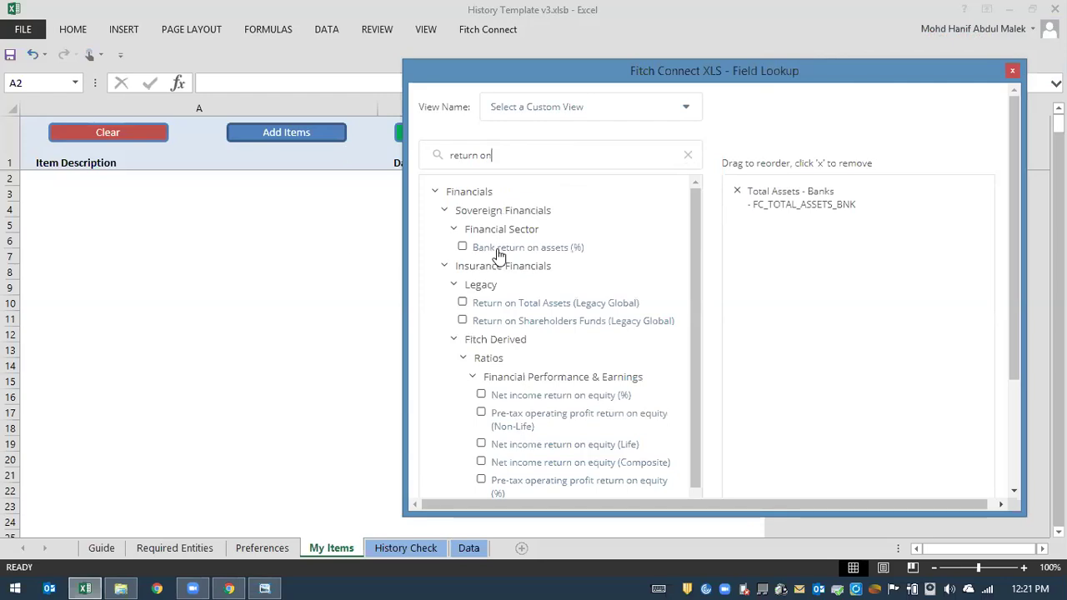
click(498, 251)
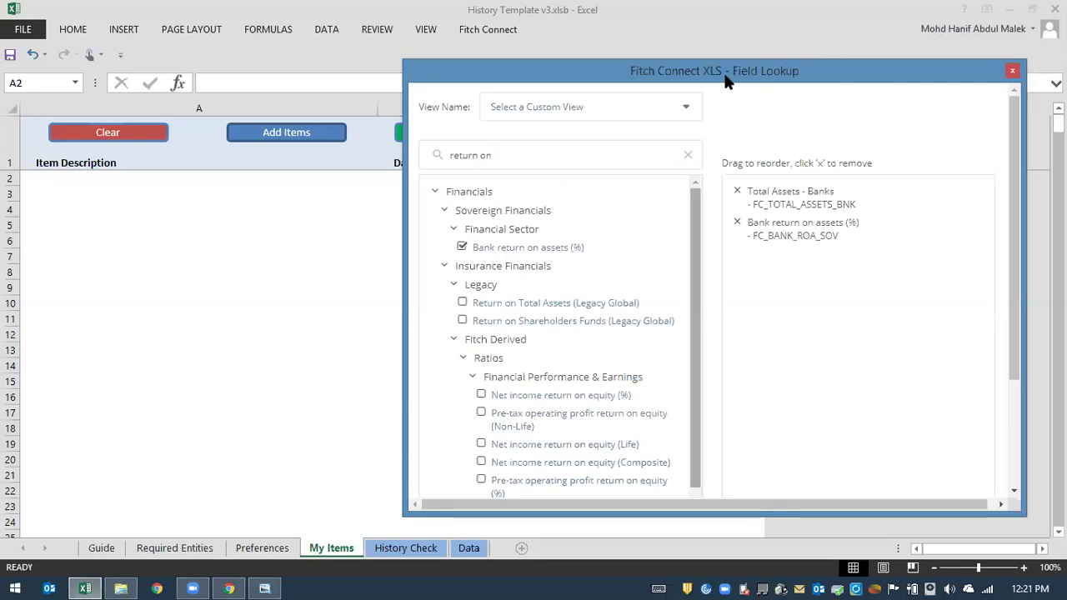
Add the two selected data points to the My Items template and close the Field Lookup window.
drag(695, 67, 606, 15)
drag(922, 146, 922, 300)
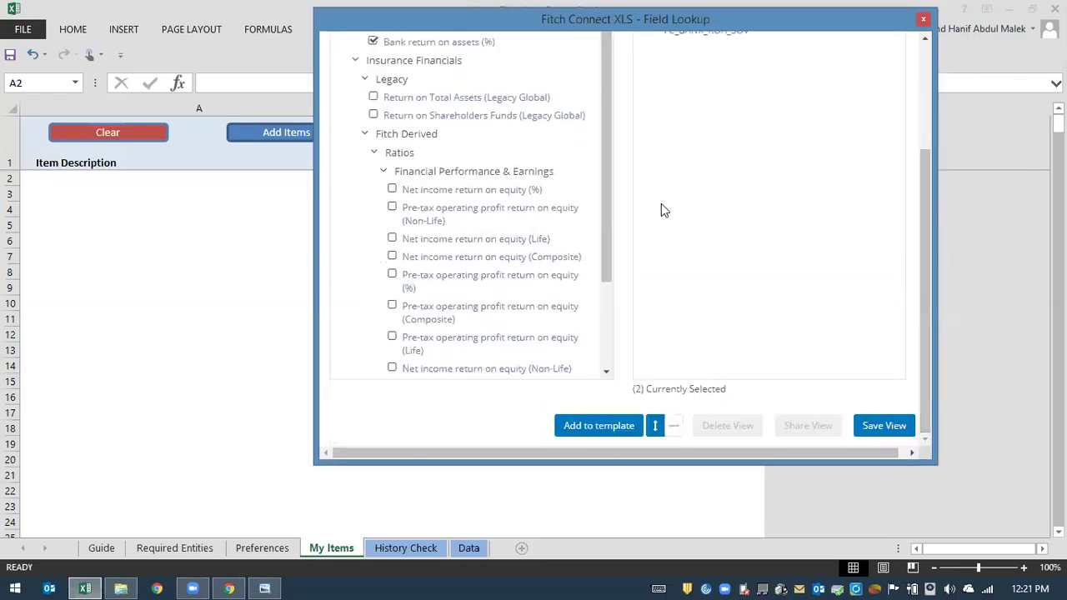
click(592, 428)
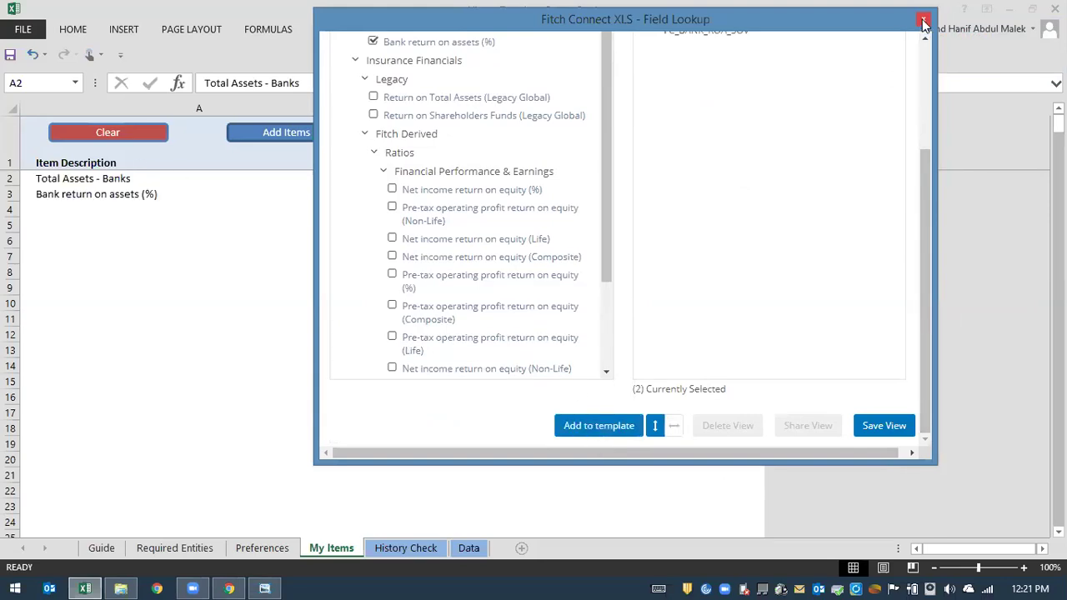
drag(860, 34, 811, 62)
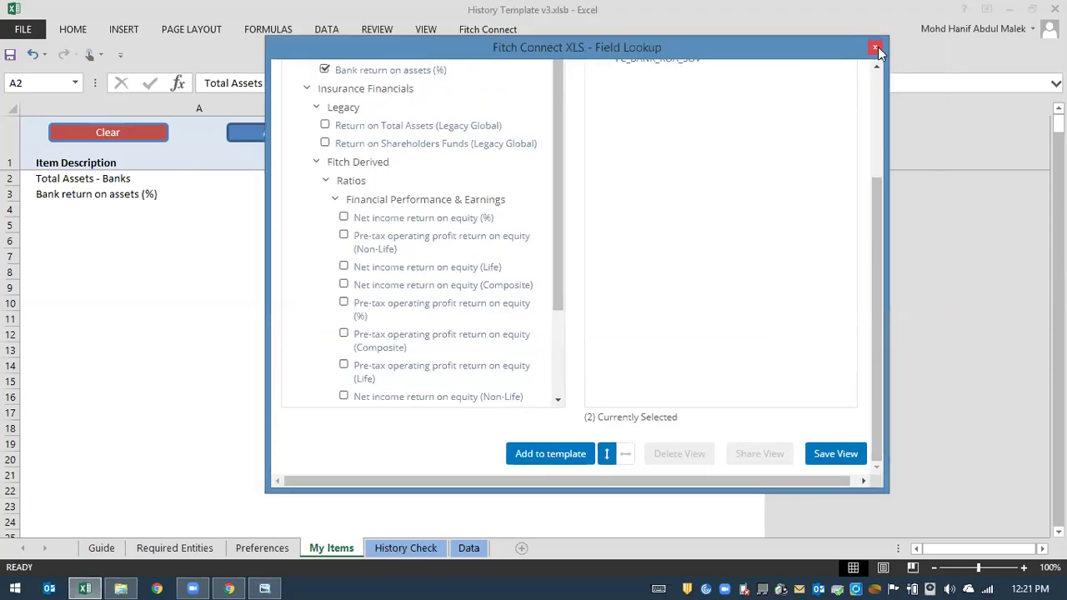
click(877, 49)
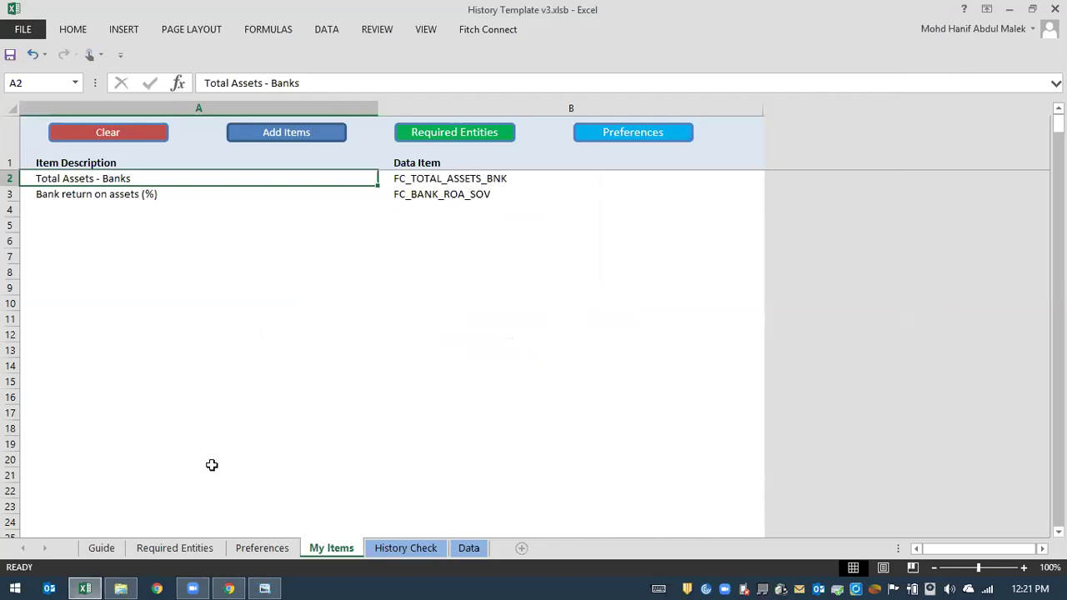
Recheck the required entities, preferences and selected items, and download the history data for all listed entities.
click(177, 549)
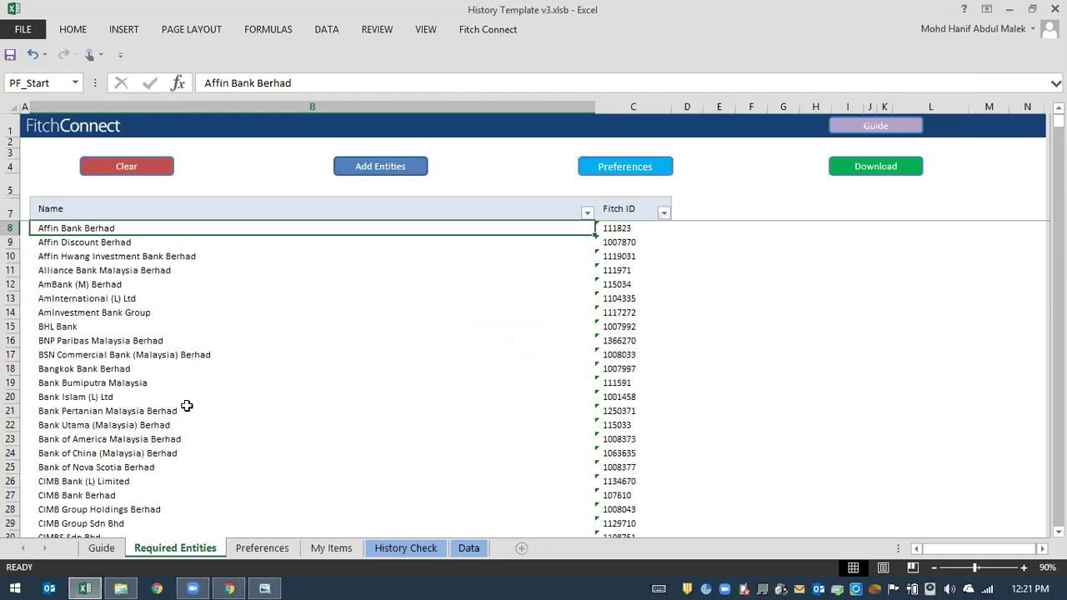
click(247, 549)
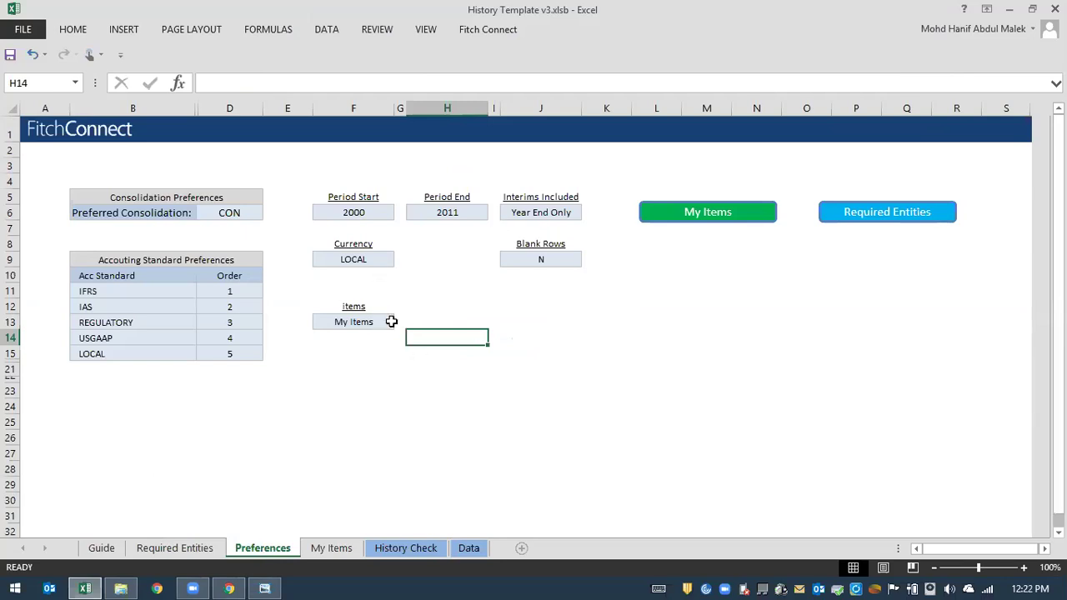
click(337, 551)
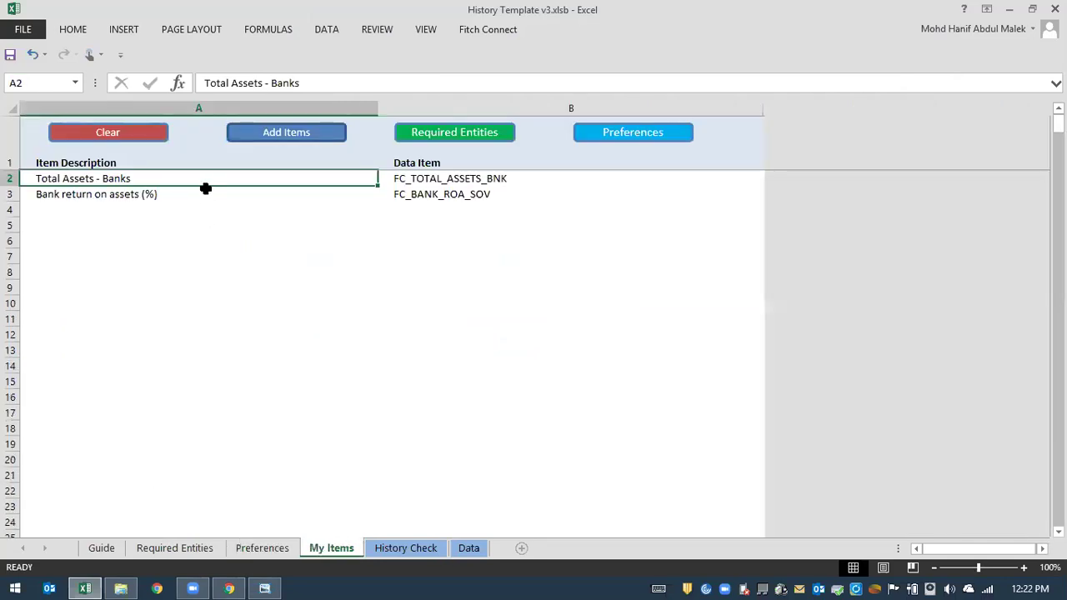
click(198, 552)
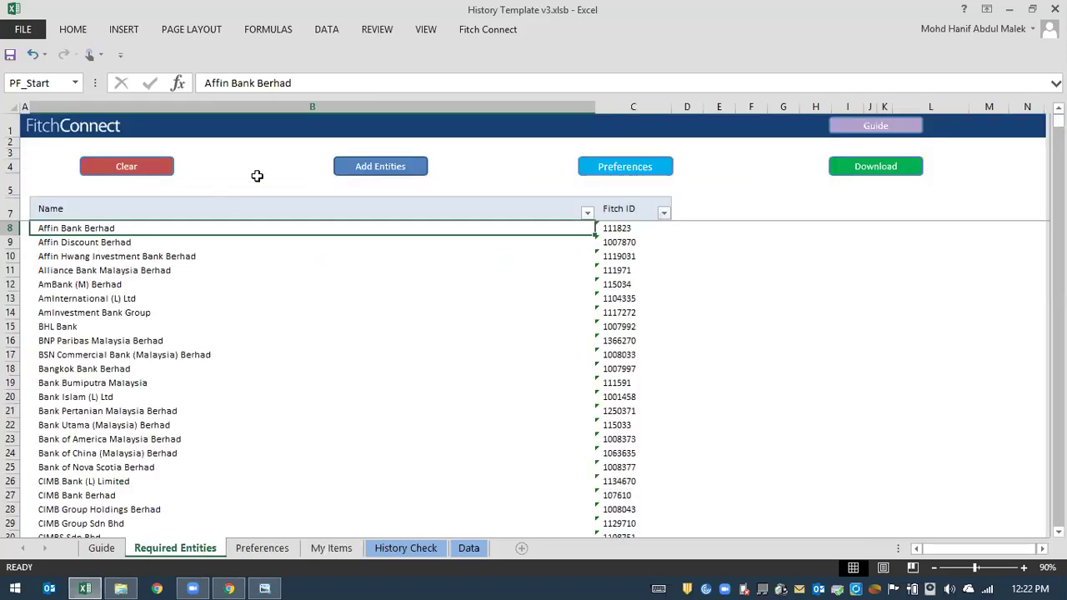
click(758, 204)
click(889, 170)
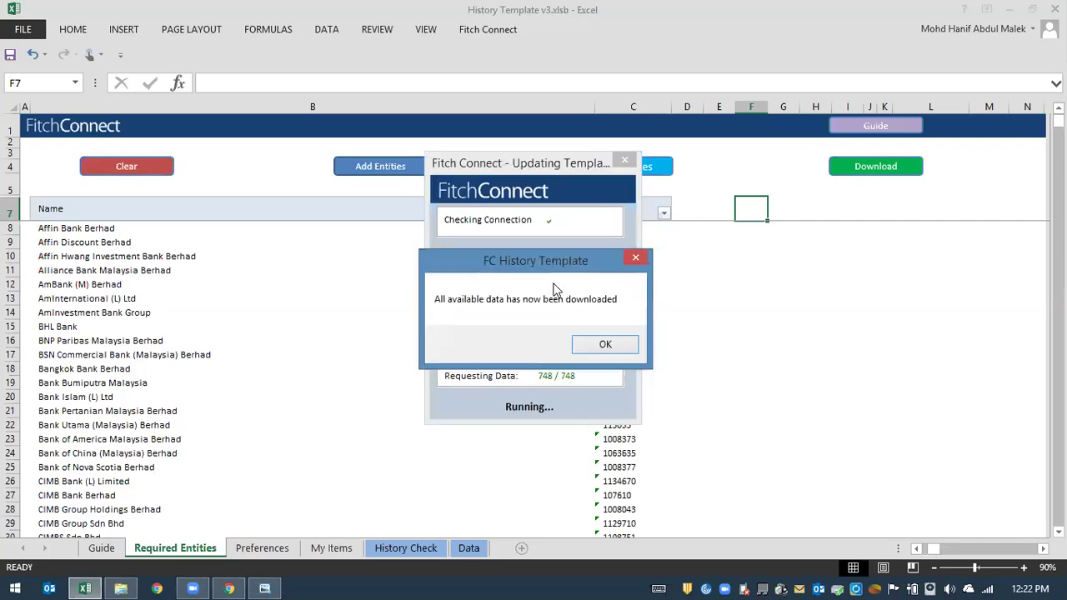
click(600, 344)
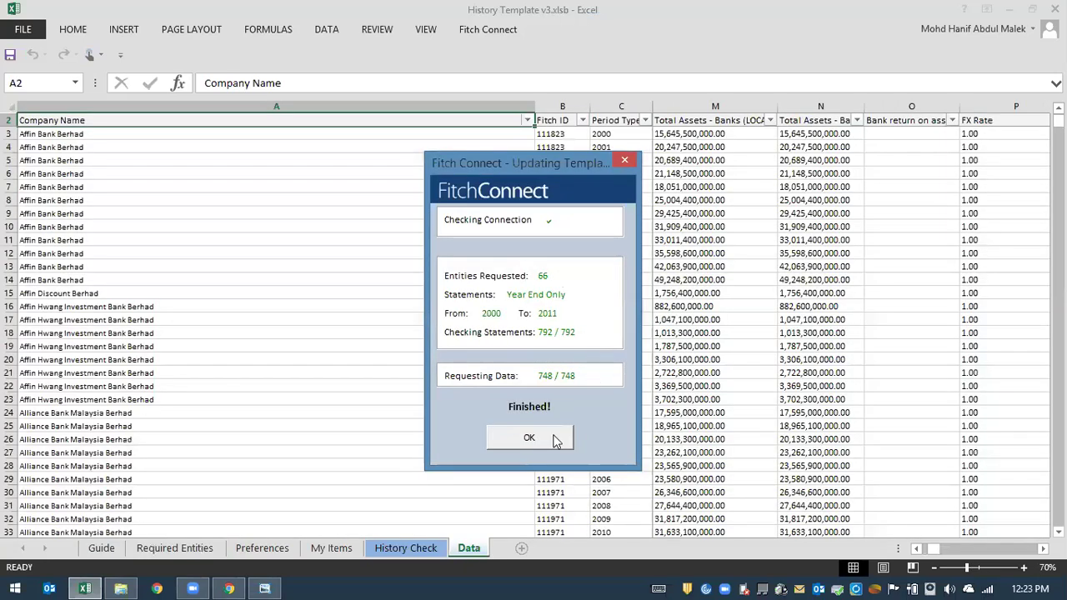
click(555, 440)
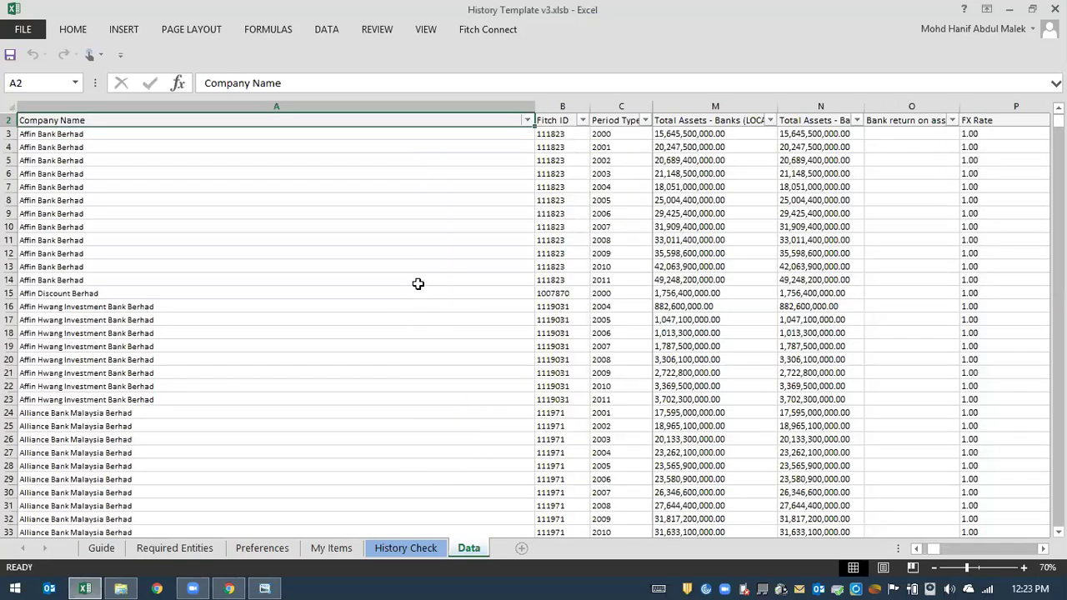
Examine the downloaded bank records and their leading columns on the Data sheet at 85% zoom.
scroll(369, 197, down, 5)
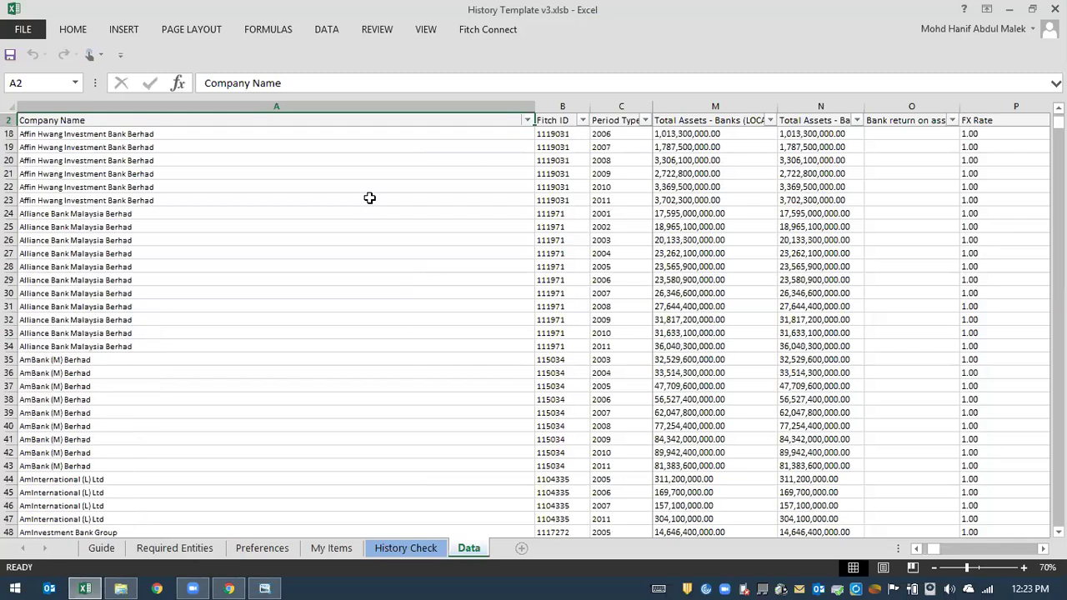
scroll(369, 198, down, 2)
scroll(369, 197, up, 7)
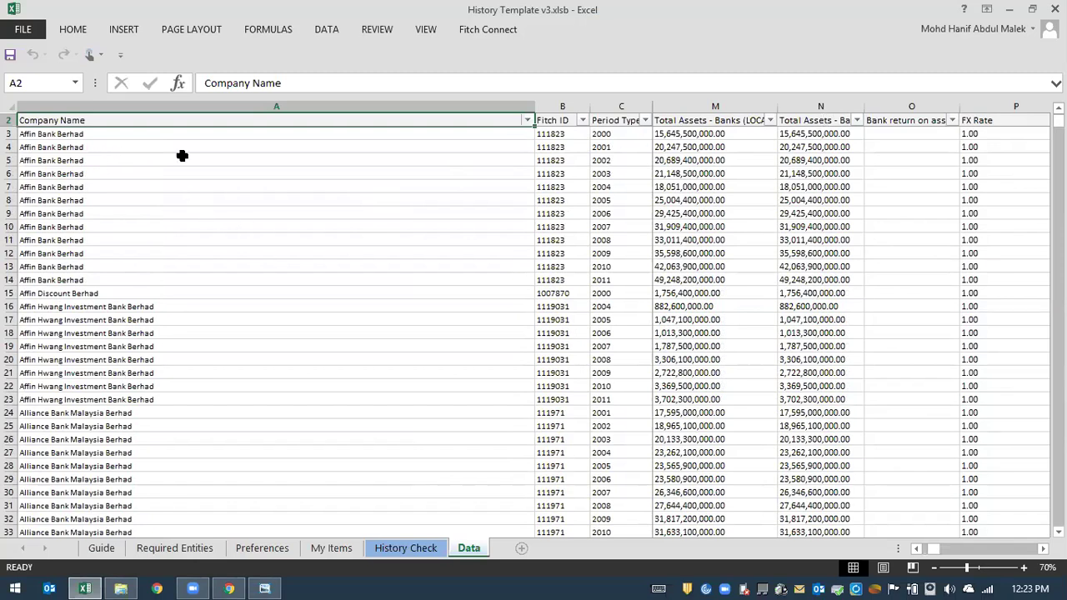
scroll(257, 334, down, 5)
scroll(259, 334, up, 5)
click(972, 568)
drag(936, 551, 927, 557)
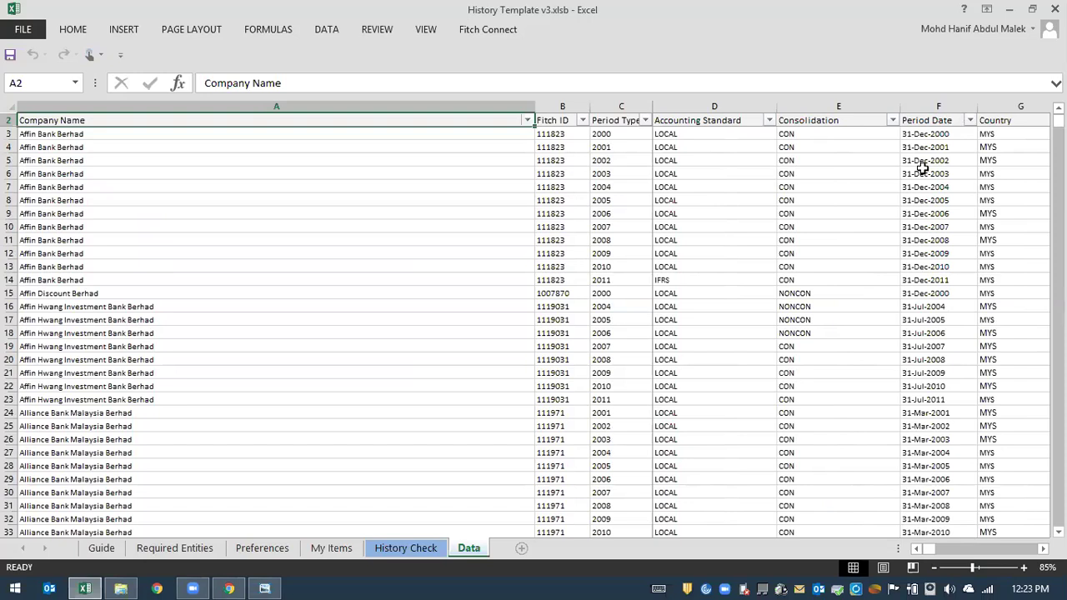
Check which years the Period Type filter offers on the Data sheet without applying a filter.
click(646, 121)
drag(640, 310, 641, 351)
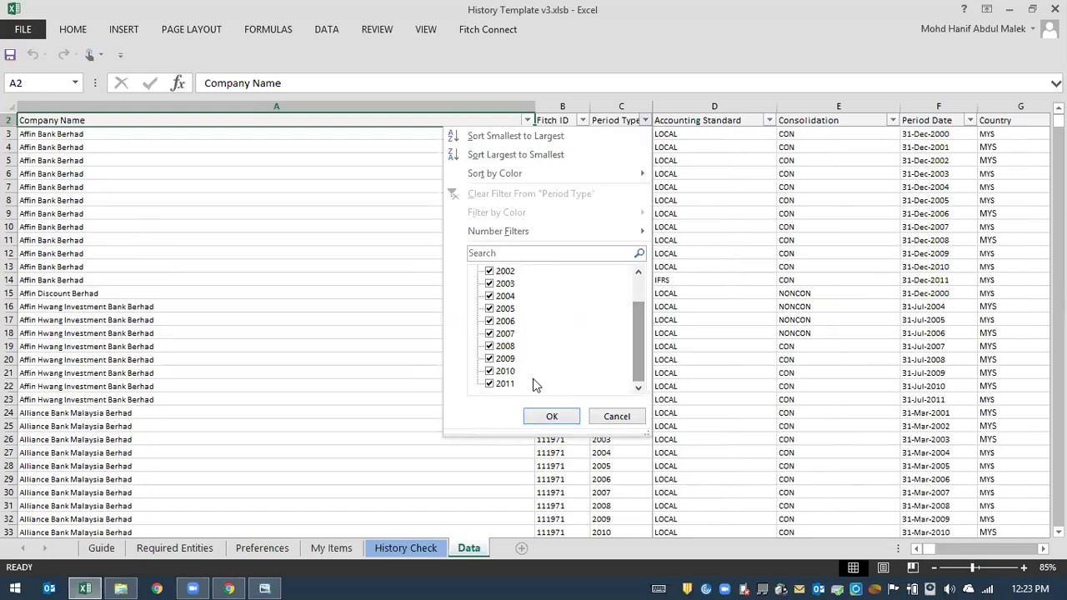
click(616, 416)
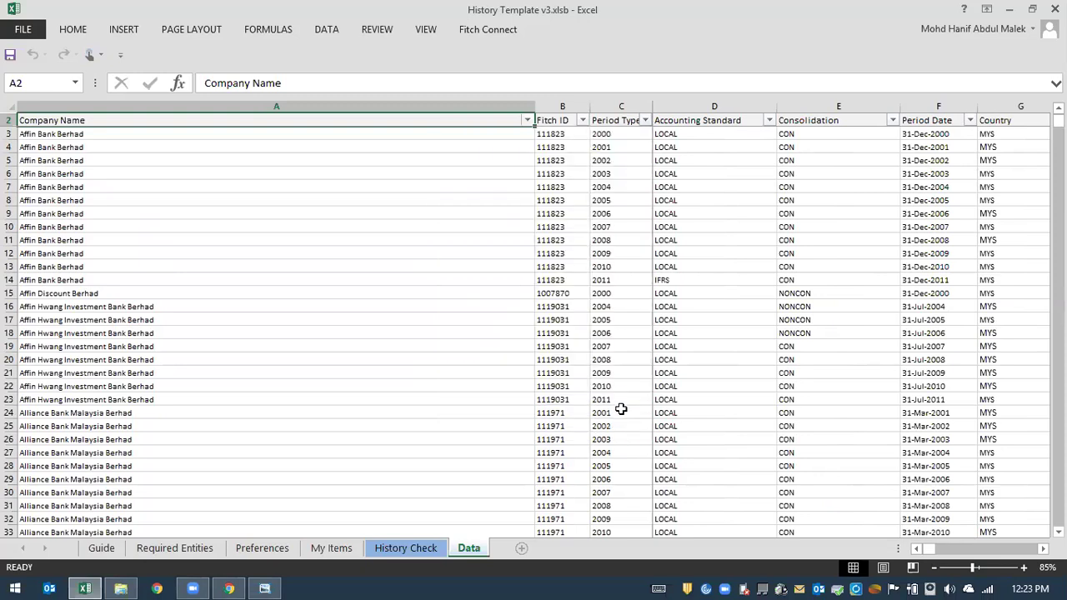
click(626, 397)
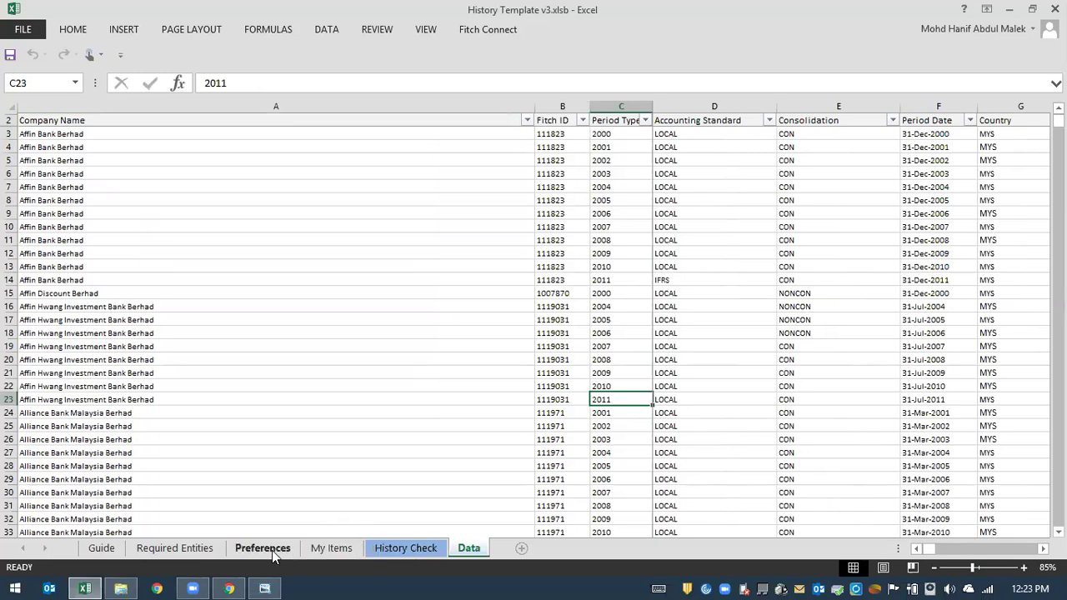
Go back to the Preferences sheet and try to set Period Start to 1980.
click(208, 554)
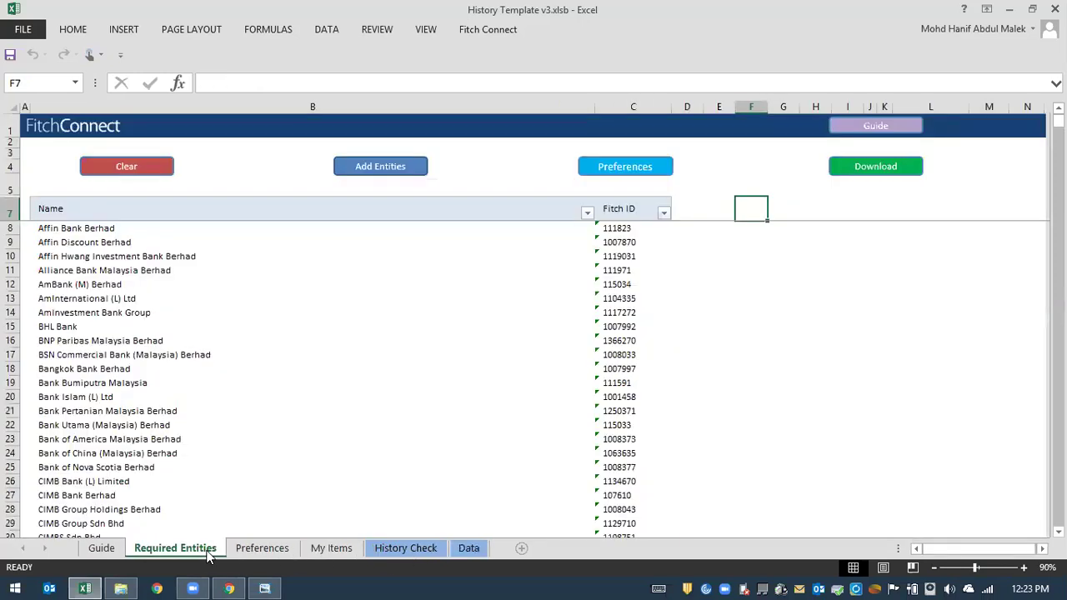
click(257, 550)
click(357, 213)
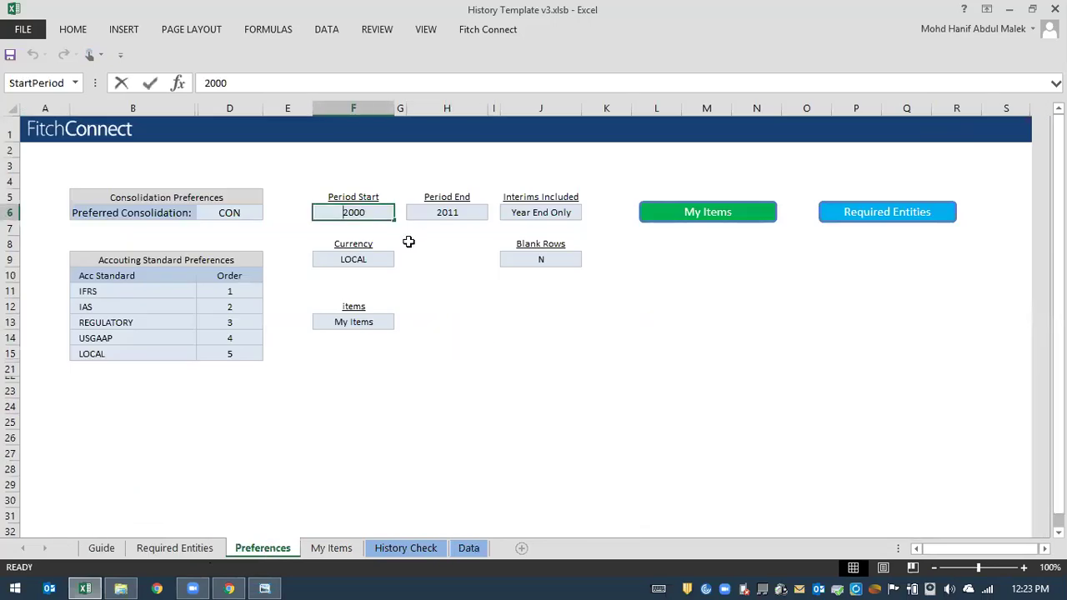
text(1980)
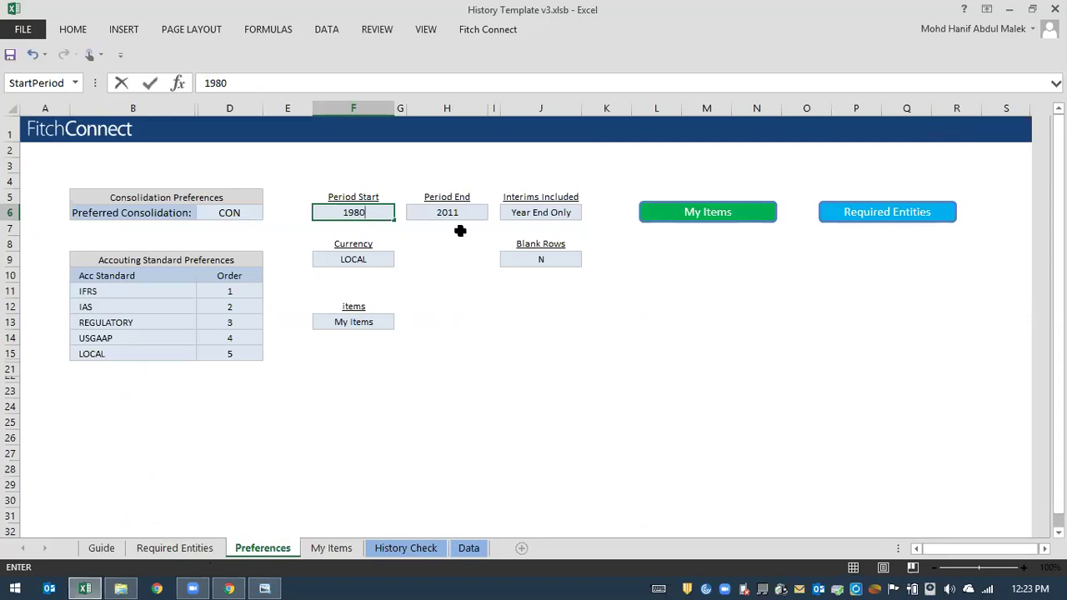
key(Return)
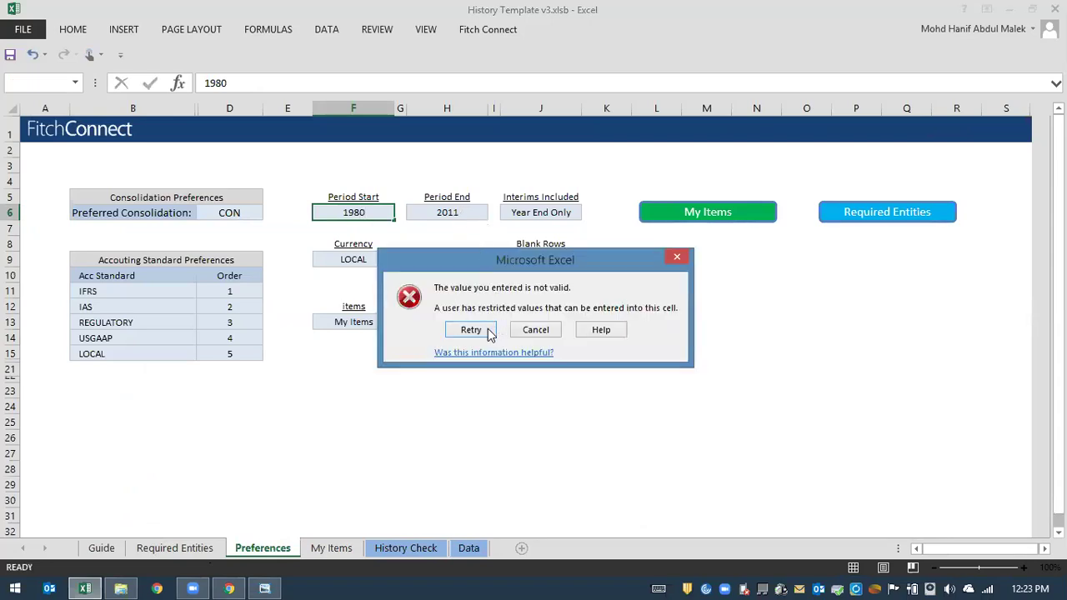
click(533, 330)
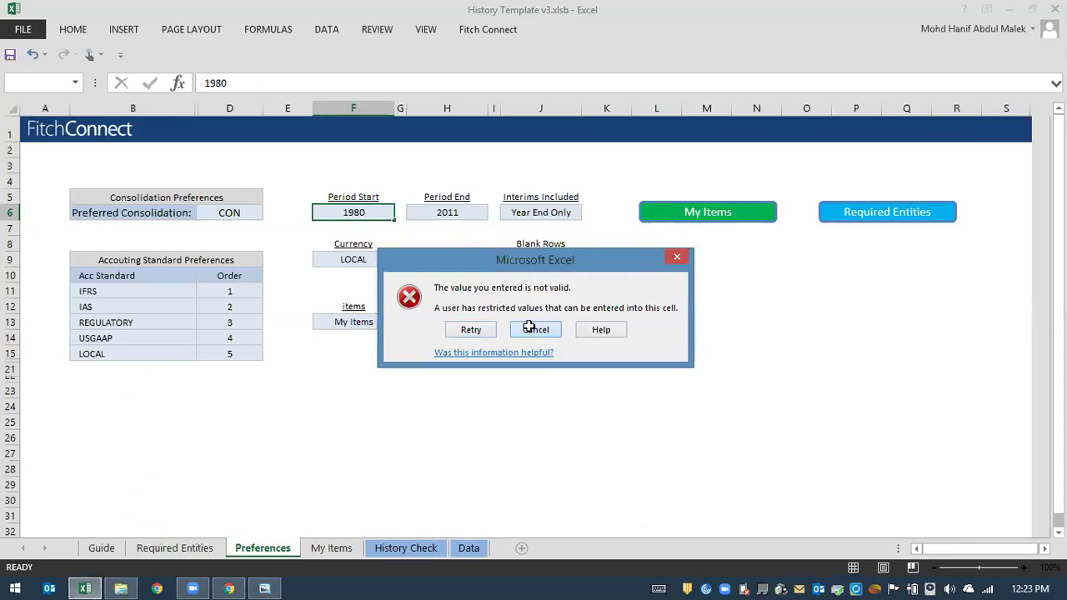
click(249, 85)
key(BackSpace)
key(BackSpace)
key(BackSpace)
key(BackSpace)
text(19)
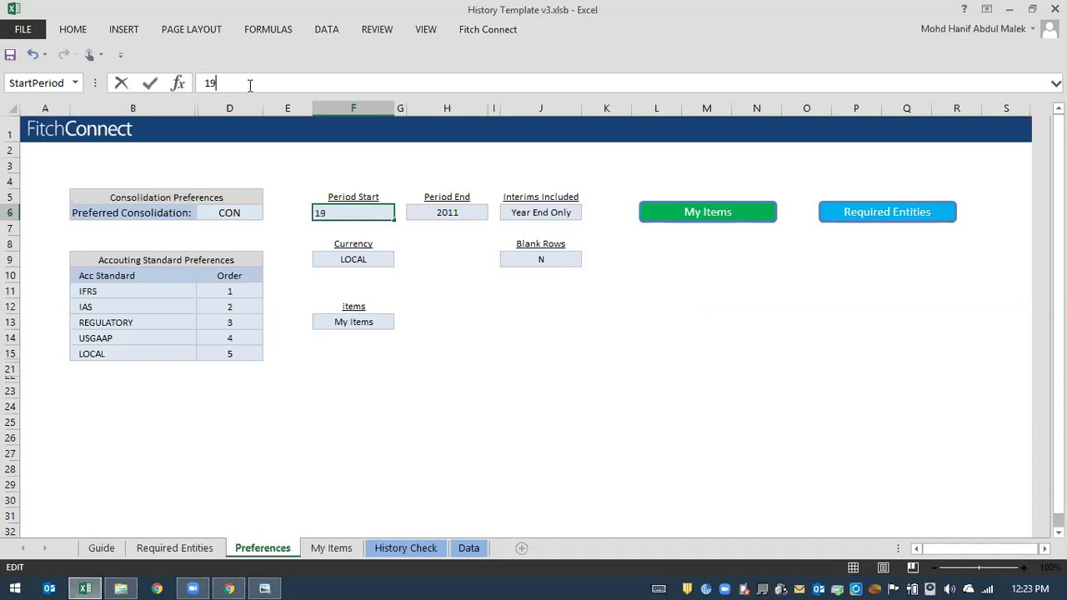
text(80)
key(Return)
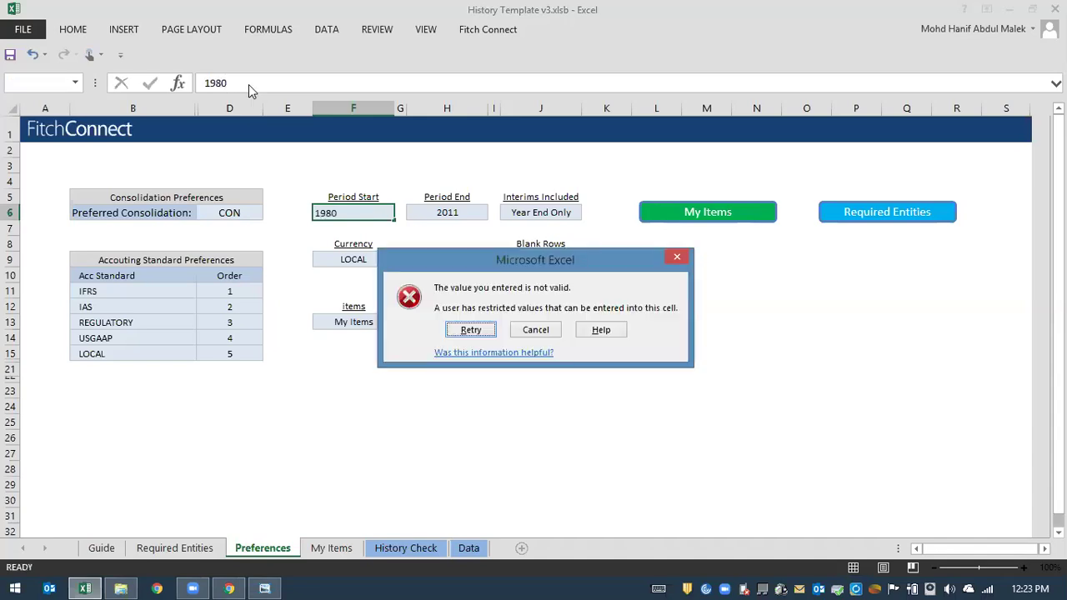
click(548, 330)
Try to set the Period Start preference to 1989.
click(301, 83)
key(BackSpace)
key(BackSpace)
key(BackSpace)
key(BackSpace)
text(198)
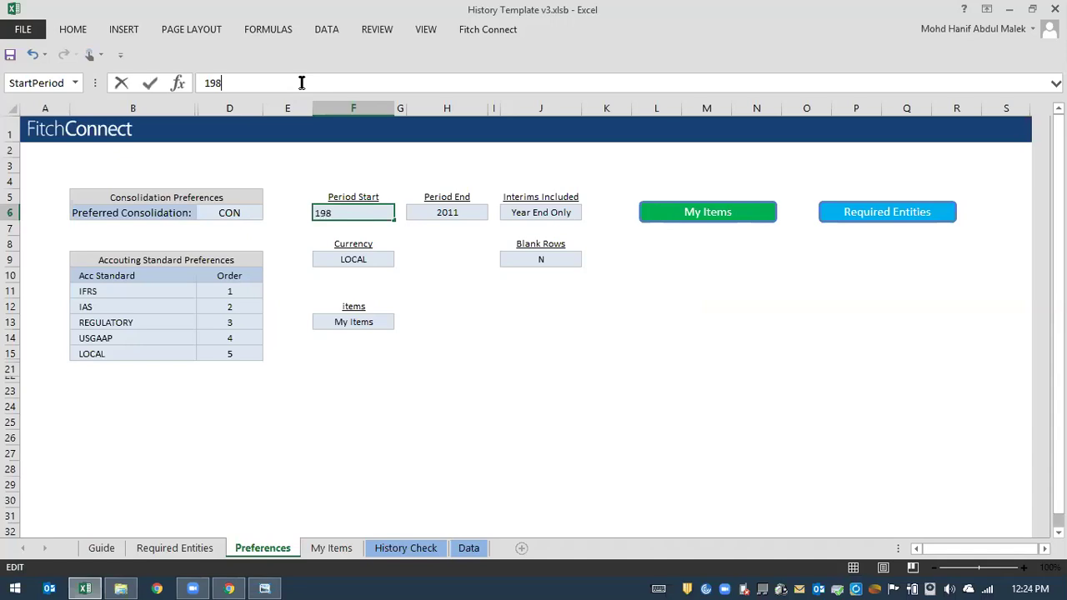
text(9)
key(Return)
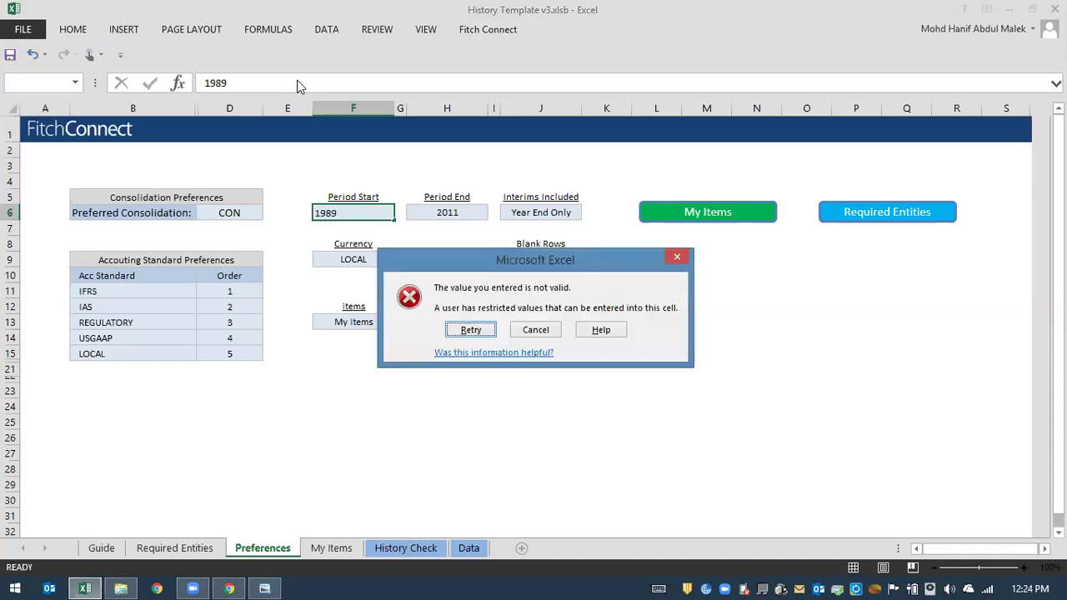
click(677, 257)
Set the Period Start preference to 1990.
double_click(236, 83)
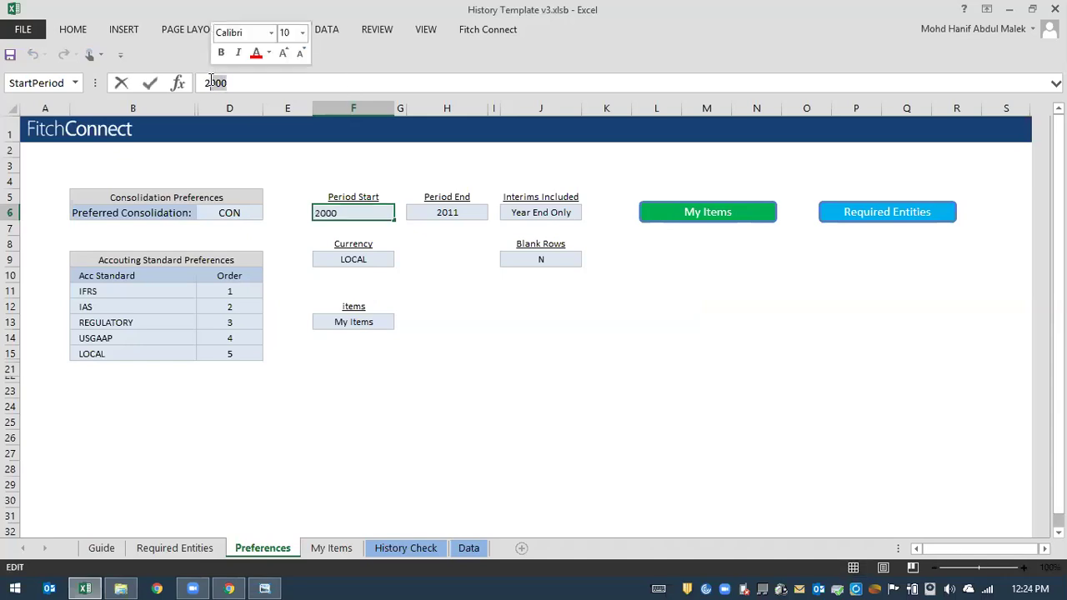
key(BackSpace)
text(1990)
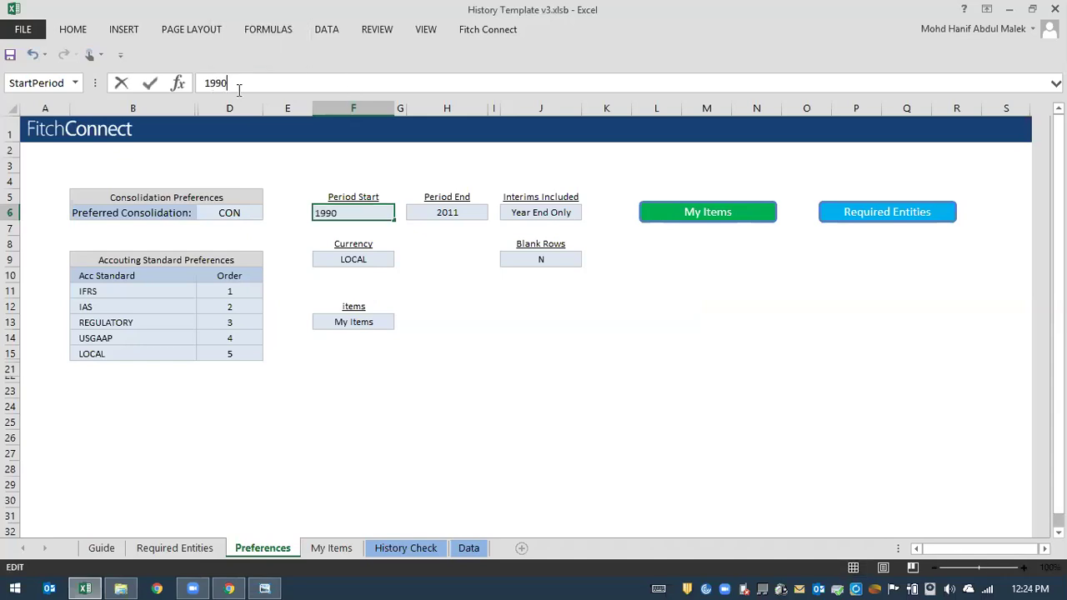
click(475, 336)
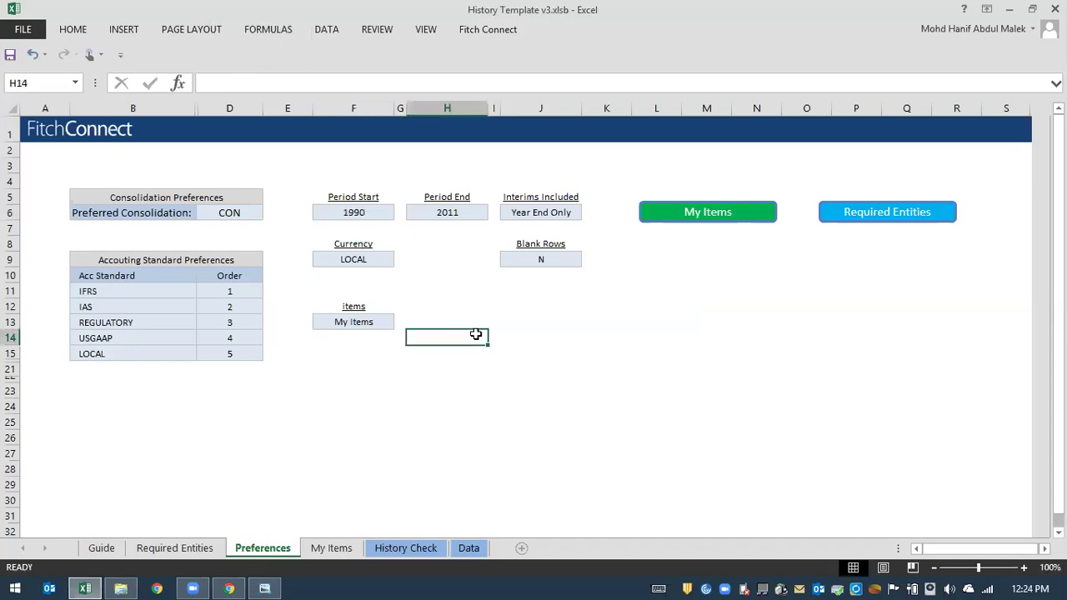
Set the Period End preference to 2000.
click(447, 213)
click(341, 87)
key(BackSpace)
key(BackSpace)
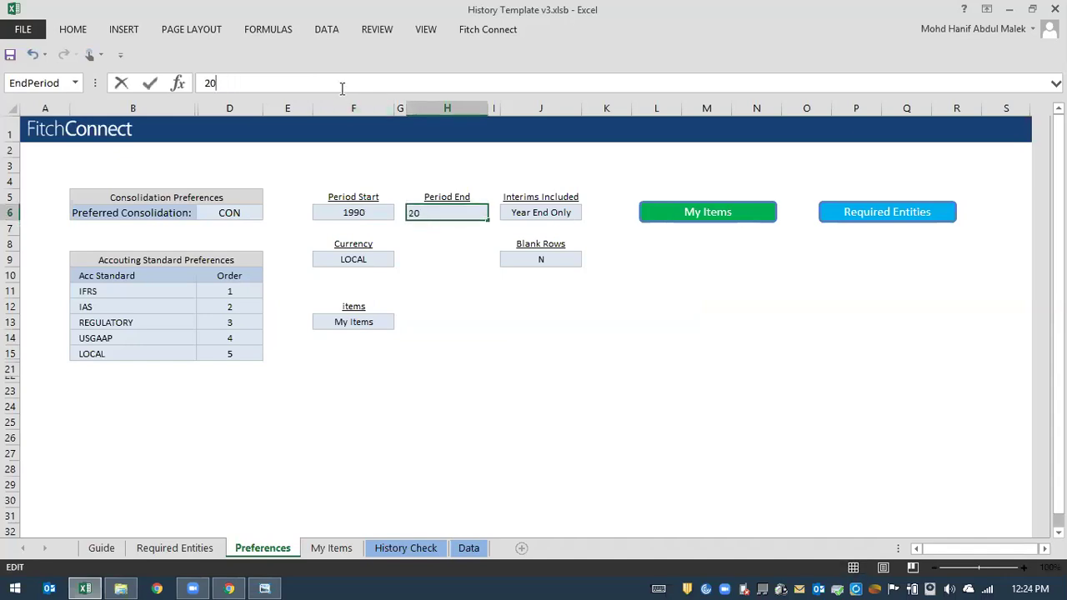
text(00)
click(469, 310)
click(454, 261)
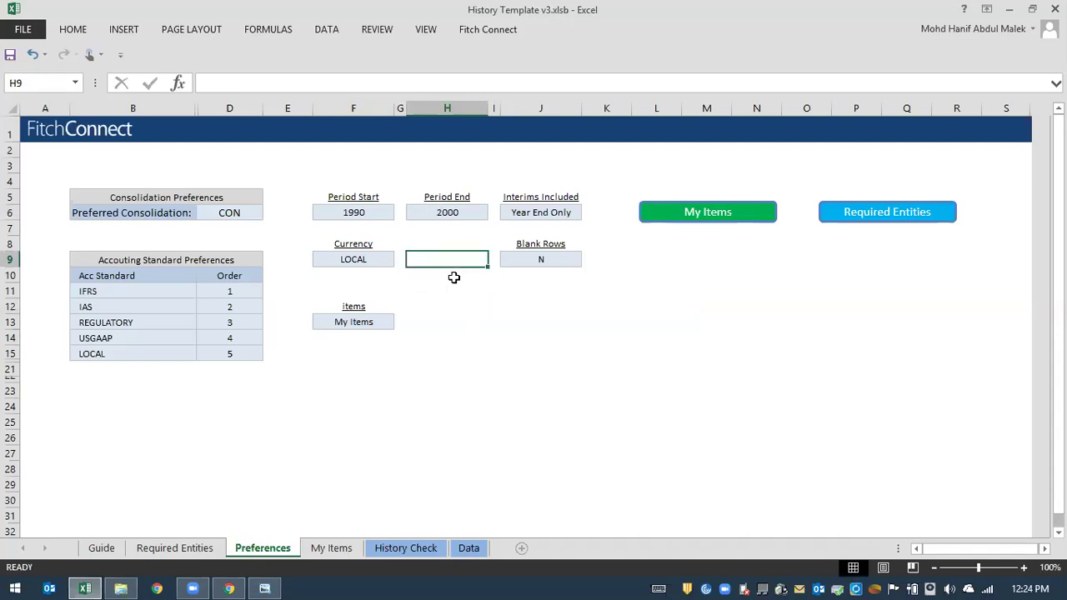
Glance at the Data sheet and set the Currency preference to USD on the Preferences sheet.
click(469, 548)
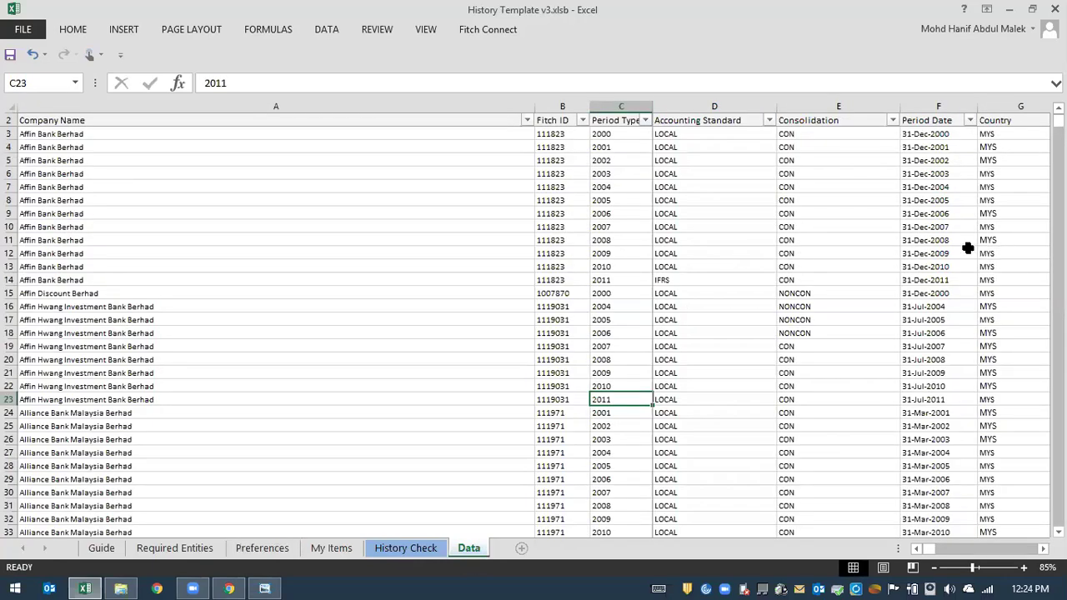
click(263, 548)
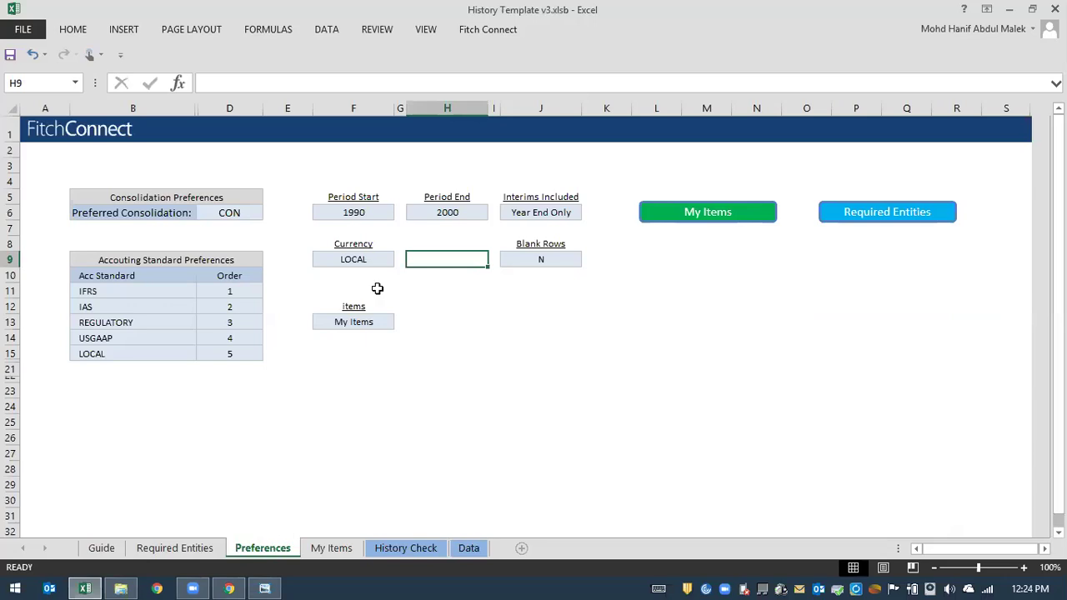
click(361, 259)
click(401, 260)
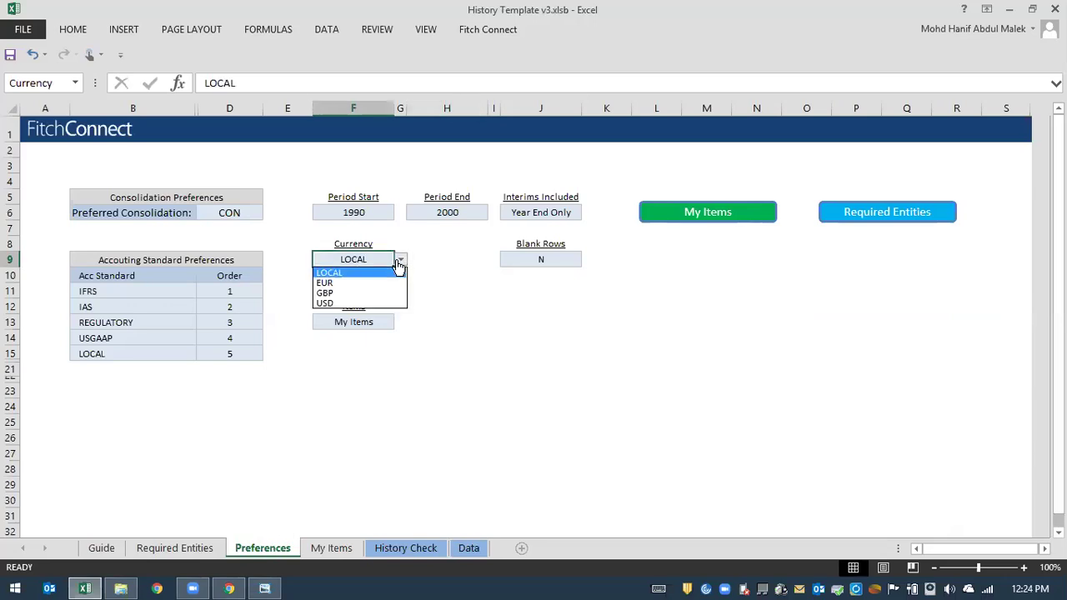
click(326, 302)
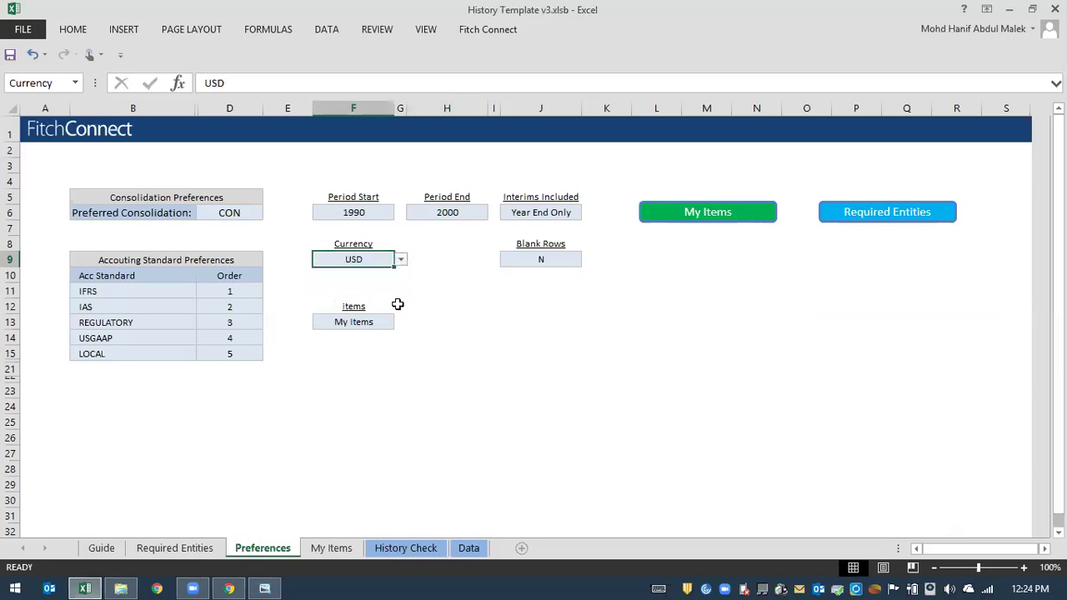
click(499, 307)
click(594, 342)
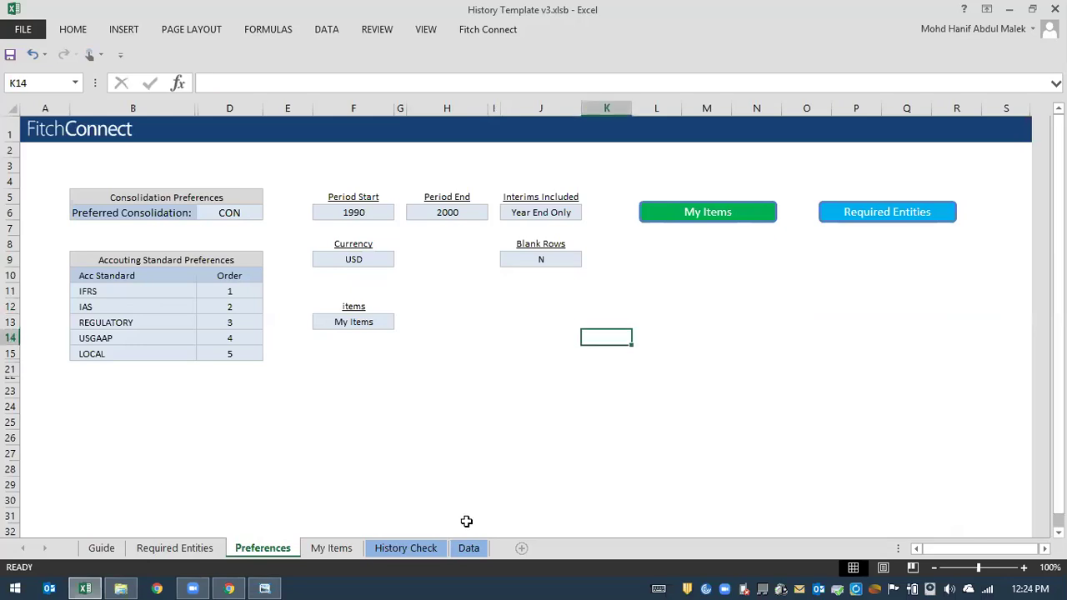
Download the 1990–2000 year-end data in USD for the listed Malaysian banks from the Required Entities sheet.
click(199, 552)
click(905, 203)
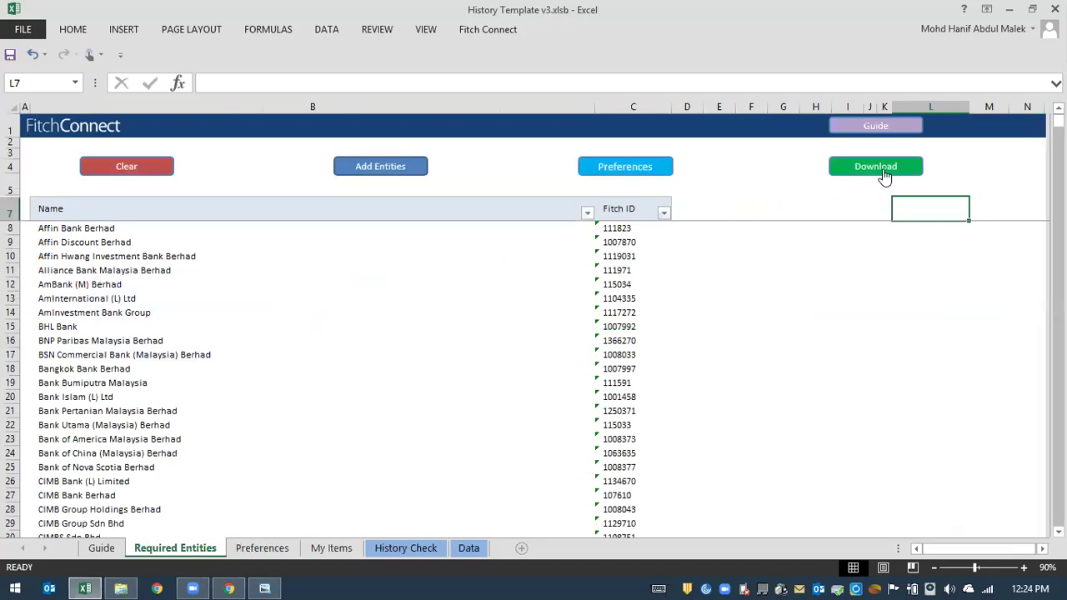
click(875, 167)
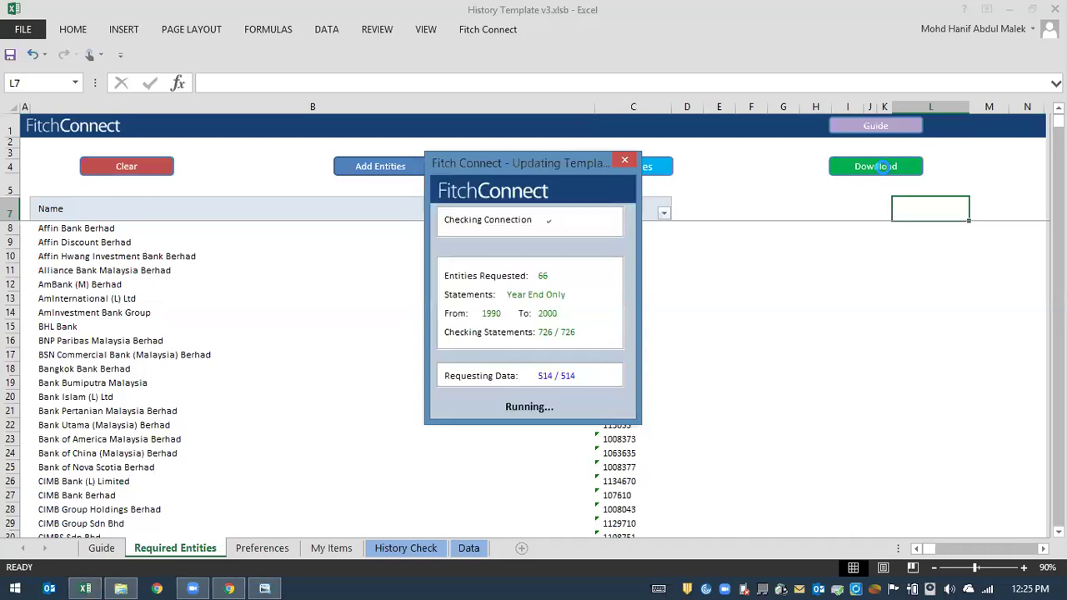
click(611, 347)
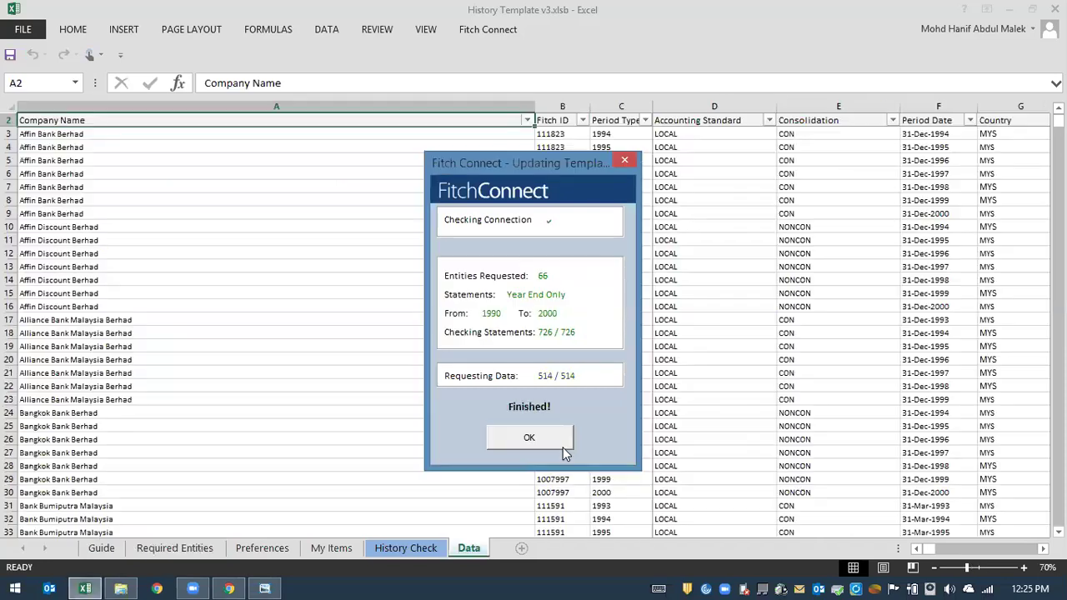
click(556, 441)
Filter the downloaded Data sheet by Period Type so that only the 1993 statements are listed.
click(632, 279)
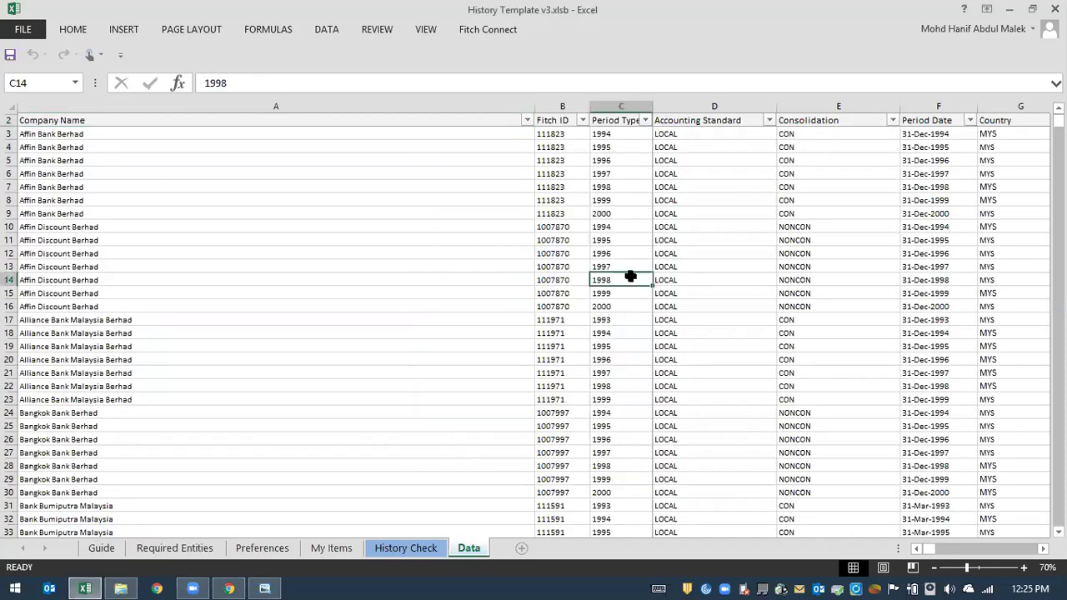
scroll(629, 222, down, 3)
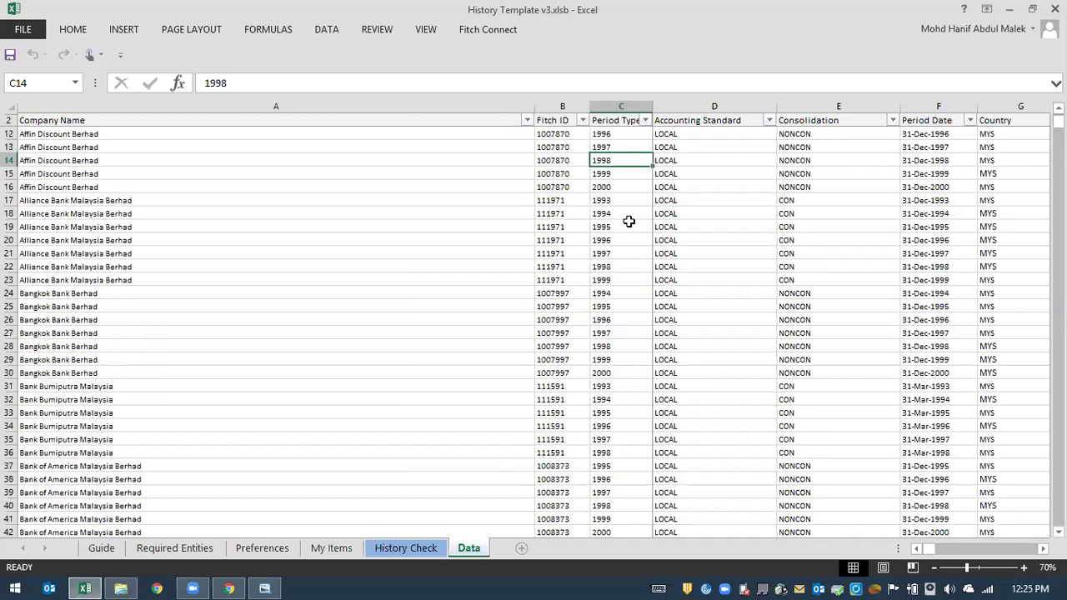
scroll(628, 222, down, 2)
scroll(628, 222, up, 5)
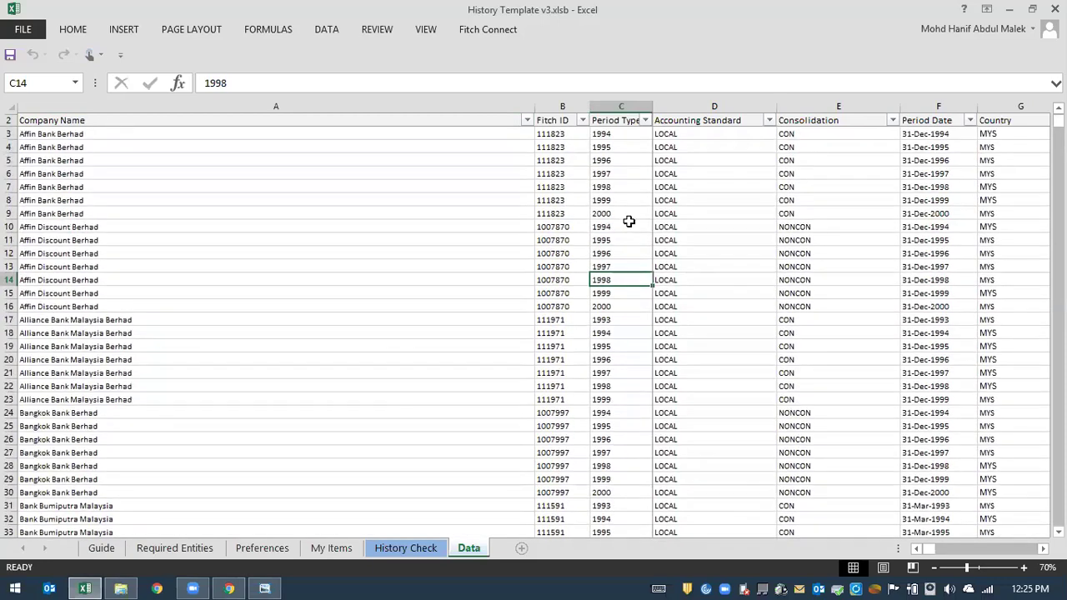
click(645, 120)
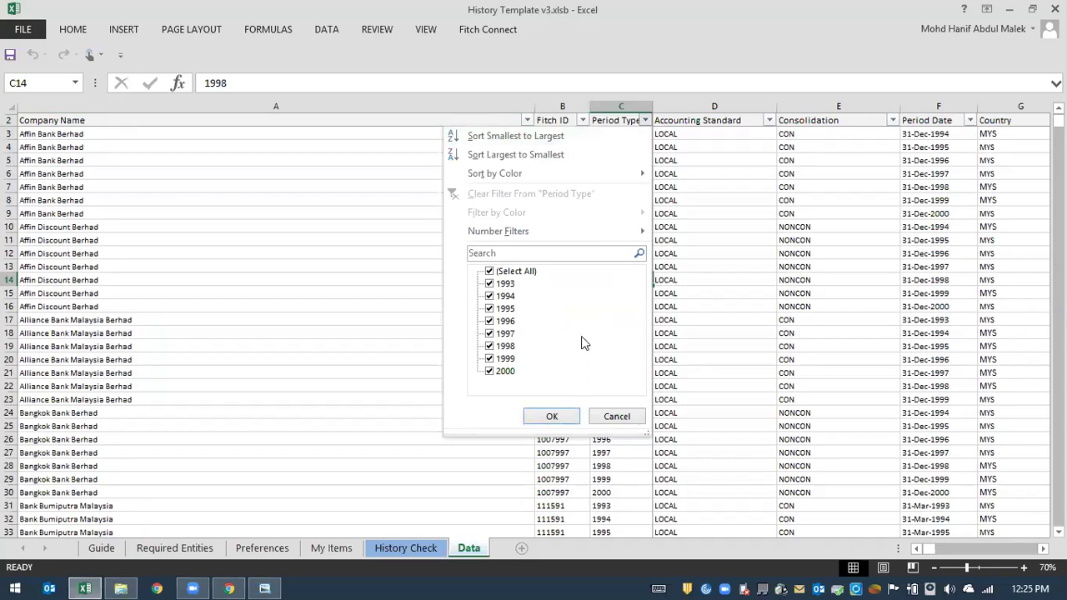
click(506, 296)
click(505, 308)
click(505, 321)
click(505, 334)
click(505, 346)
click(505, 358)
click(505, 371)
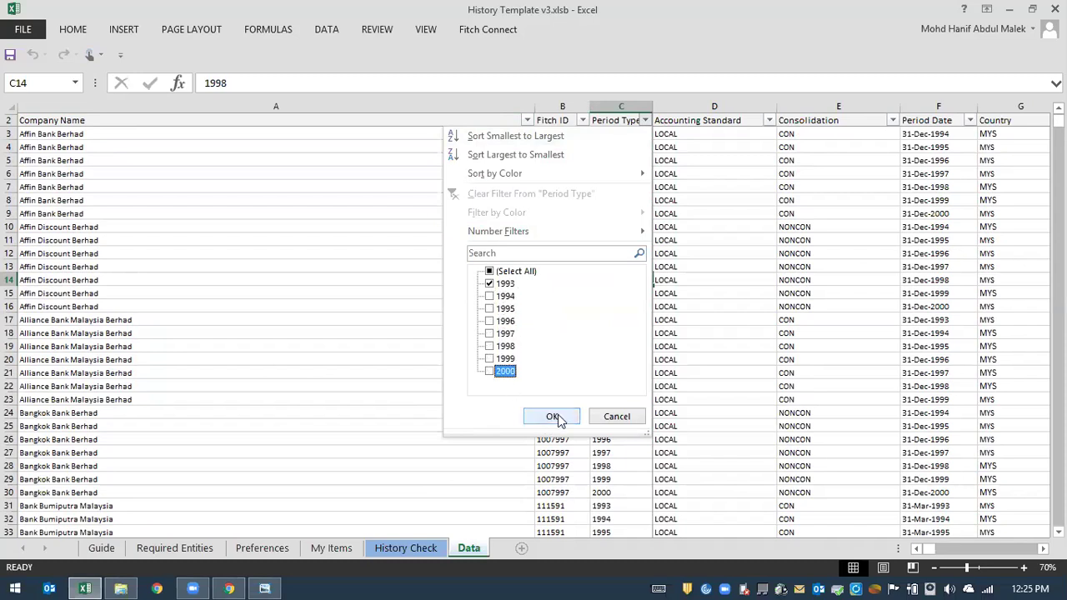
click(554, 417)
click(553, 331)
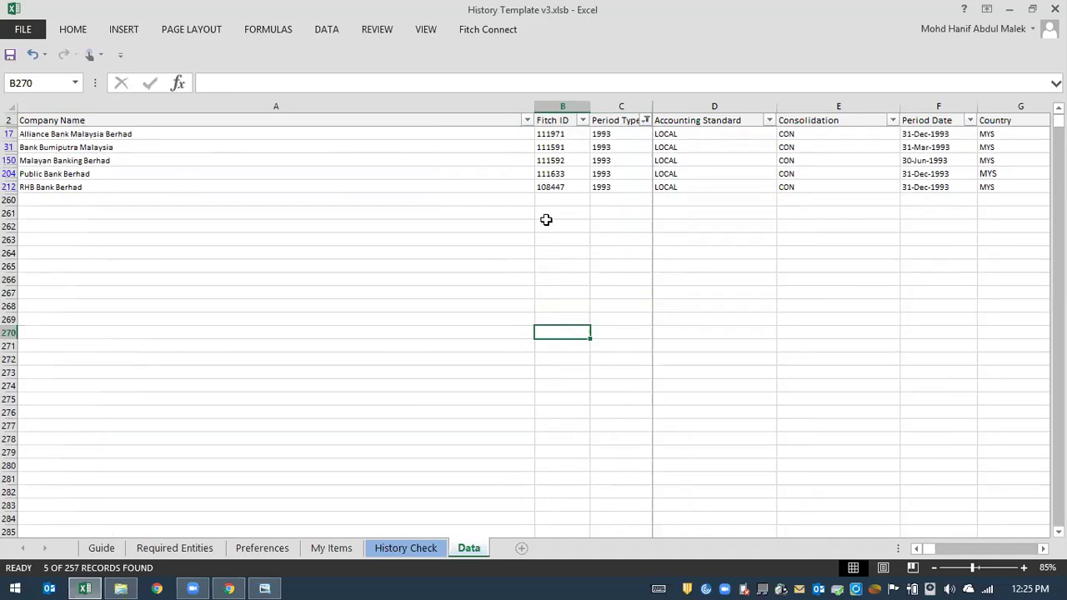
Highlight the company names with 1993 statements and look across to their Ultimate Parent details.
drag(142, 135, 147, 181)
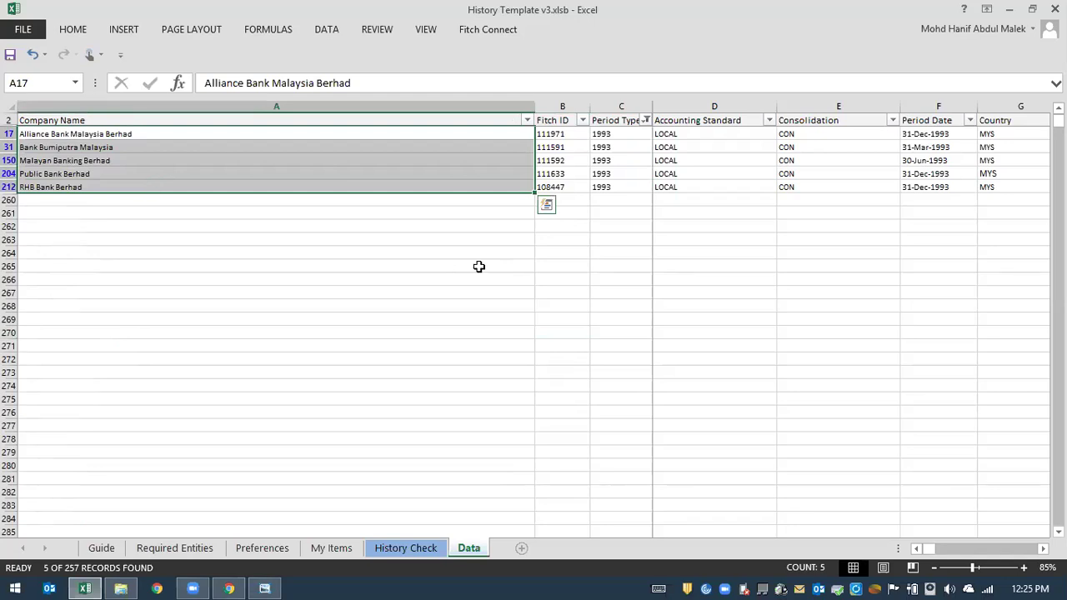
click(658, 266)
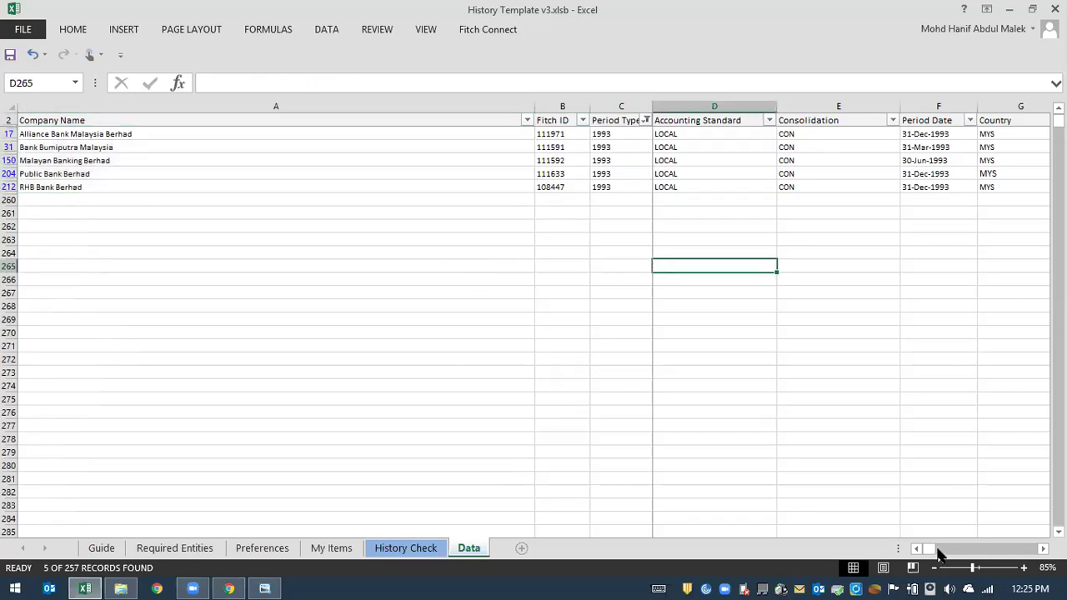
drag(932, 551, 932, 551)
click(715, 387)
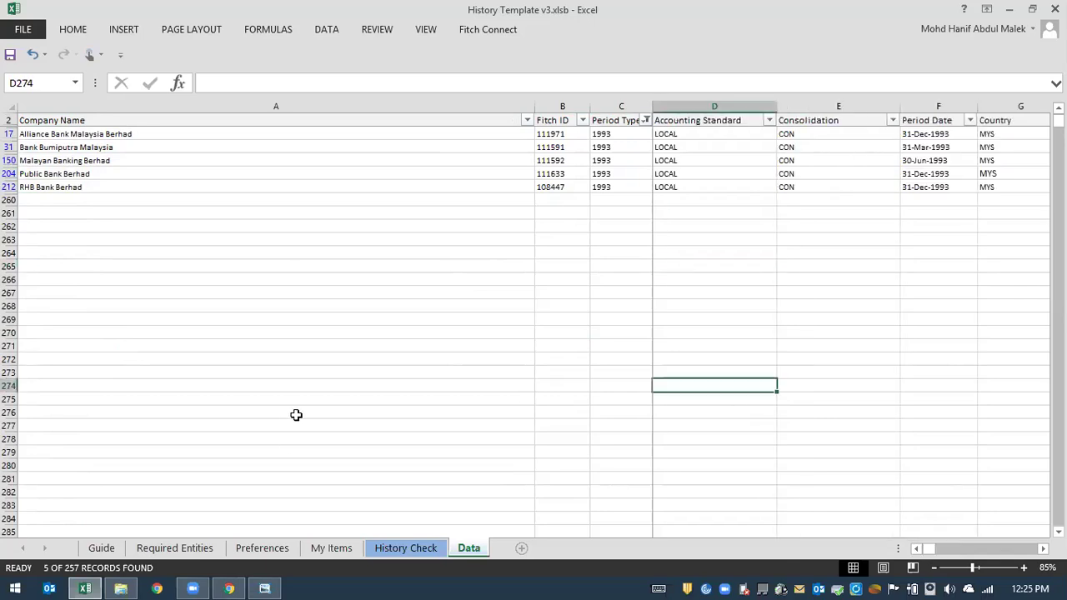
drag(928, 551, 927, 551)
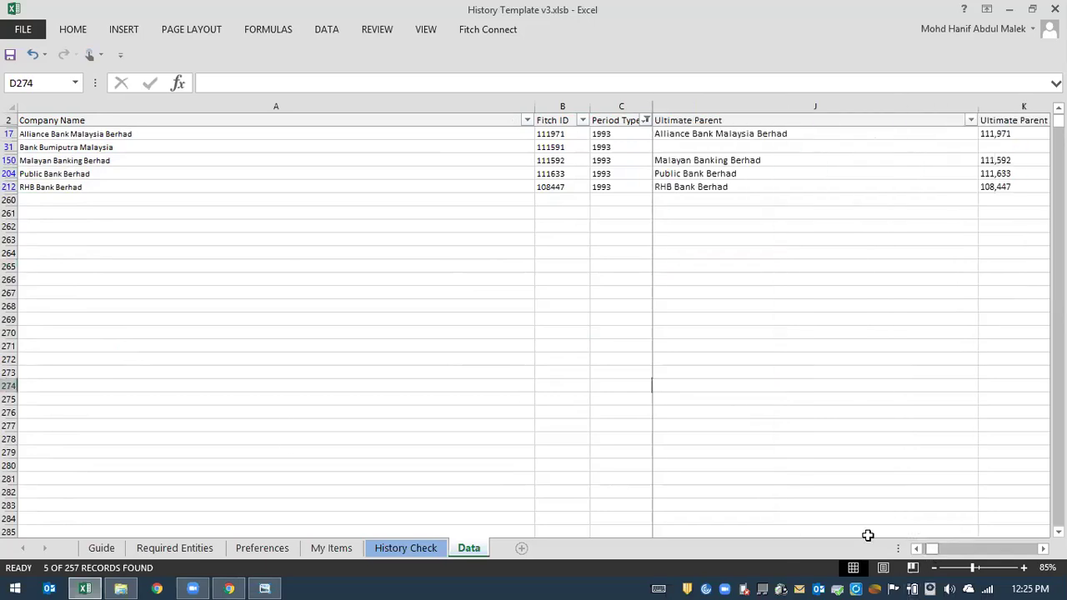
Reduce the sheet zoom to 70% and narrow the Company Name and Ultimate Parent columns.
click(934, 567)
click(935, 567)
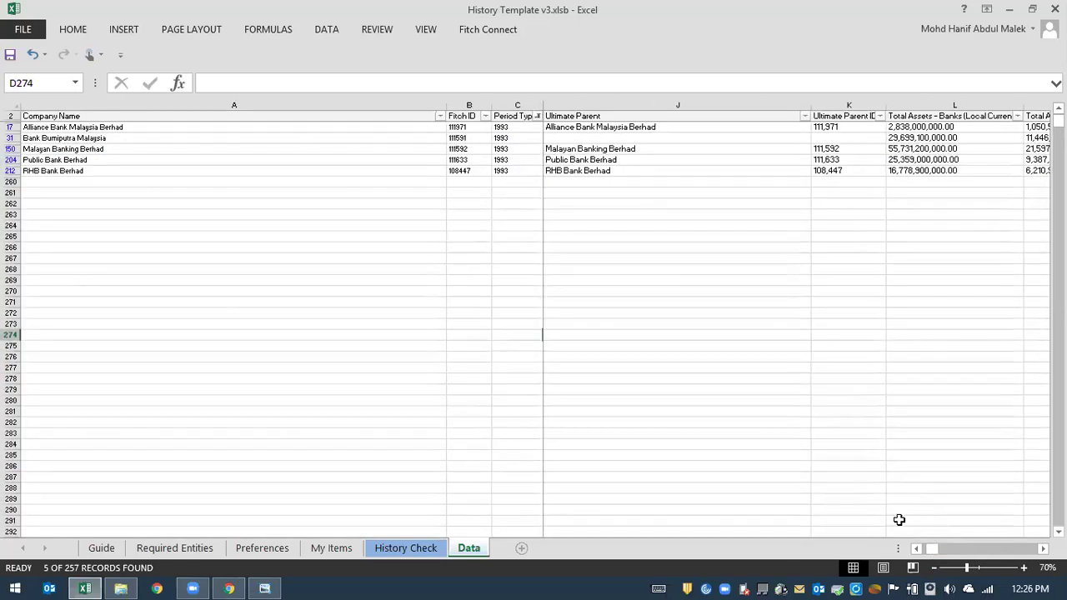
click(760, 267)
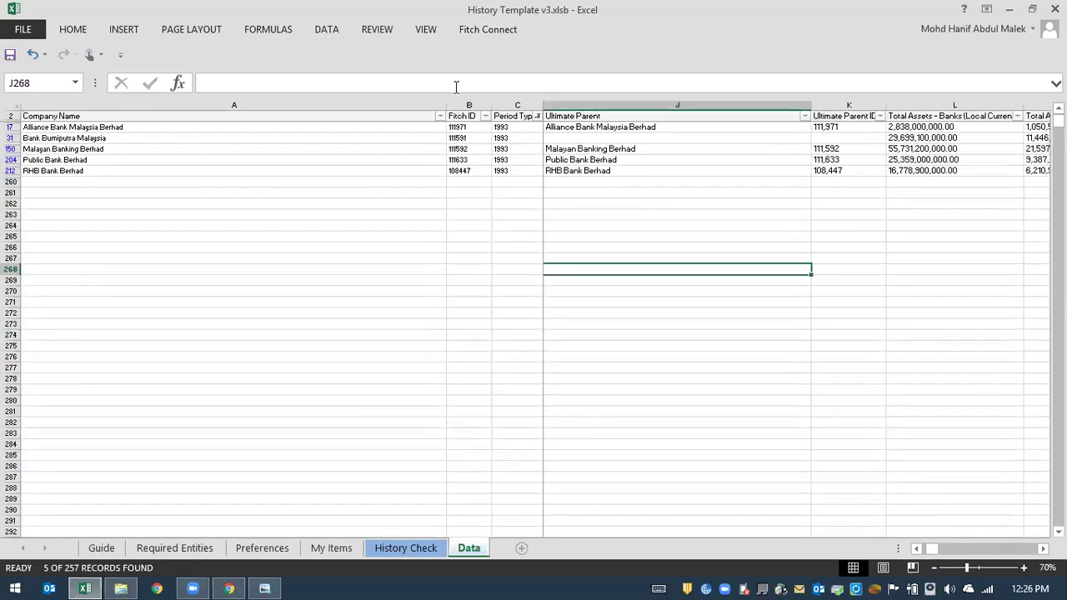
drag(446, 105, 167, 107)
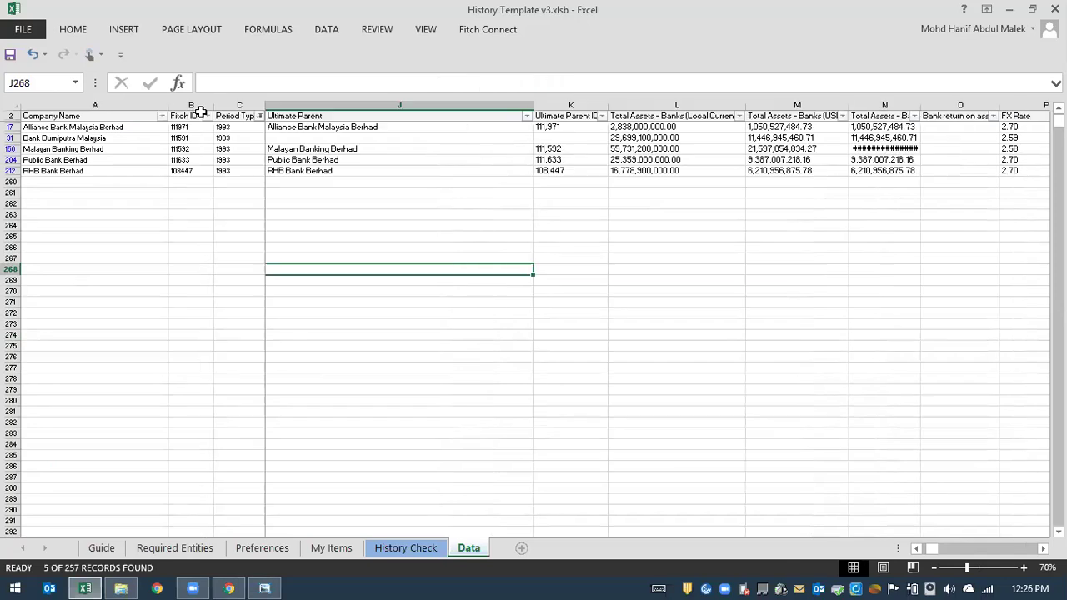
drag(531, 103, 419, 105)
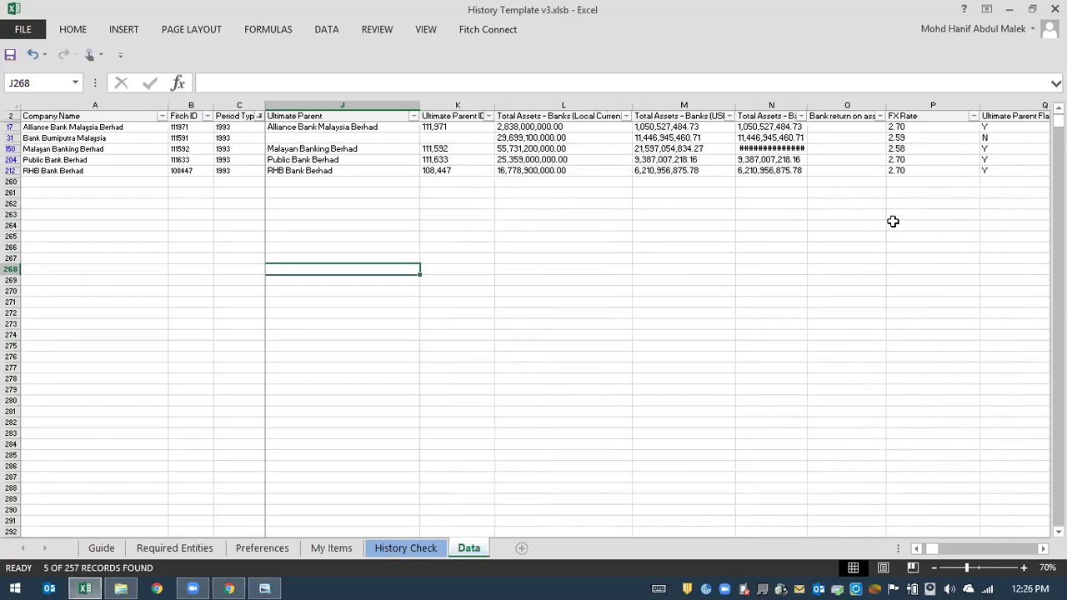
Look over the 1993 statement details on the Data sheet and check the download settings on the Preferences sheet.
click(677, 238)
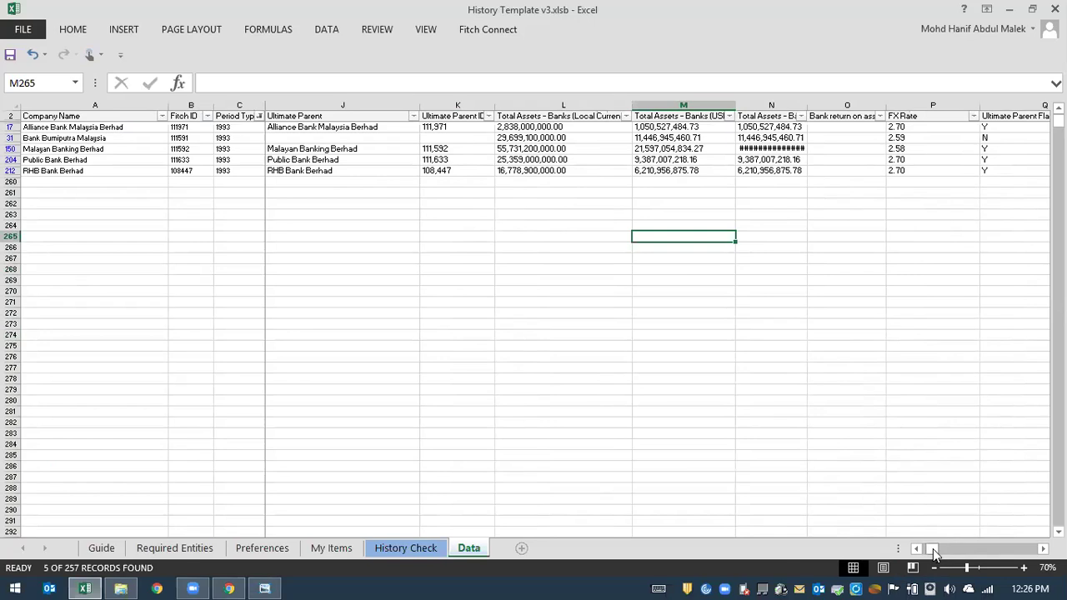
drag(934, 555, 926, 557)
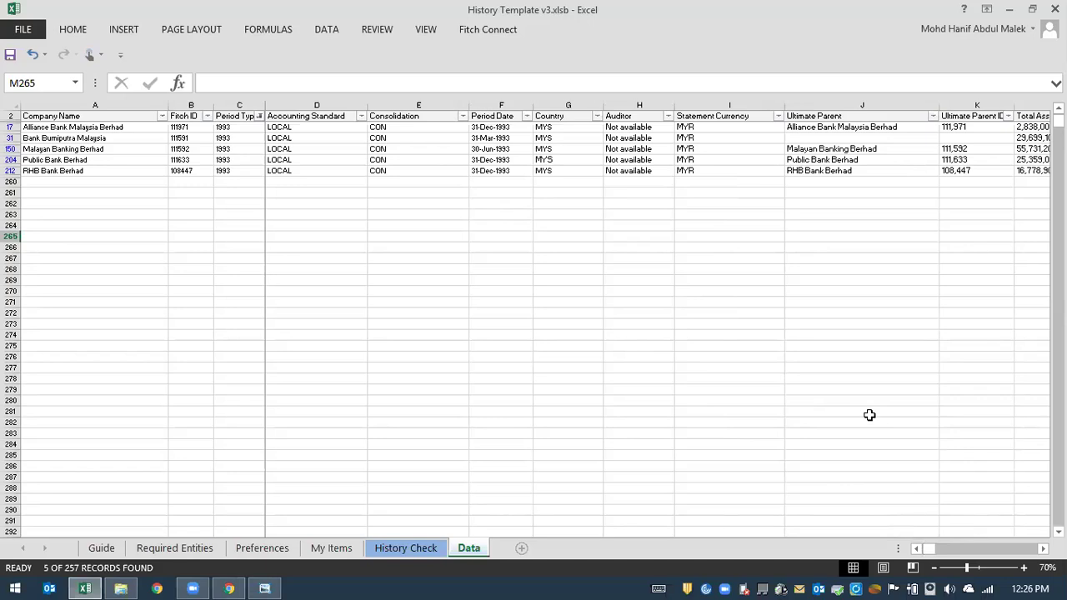
click(175, 549)
click(262, 548)
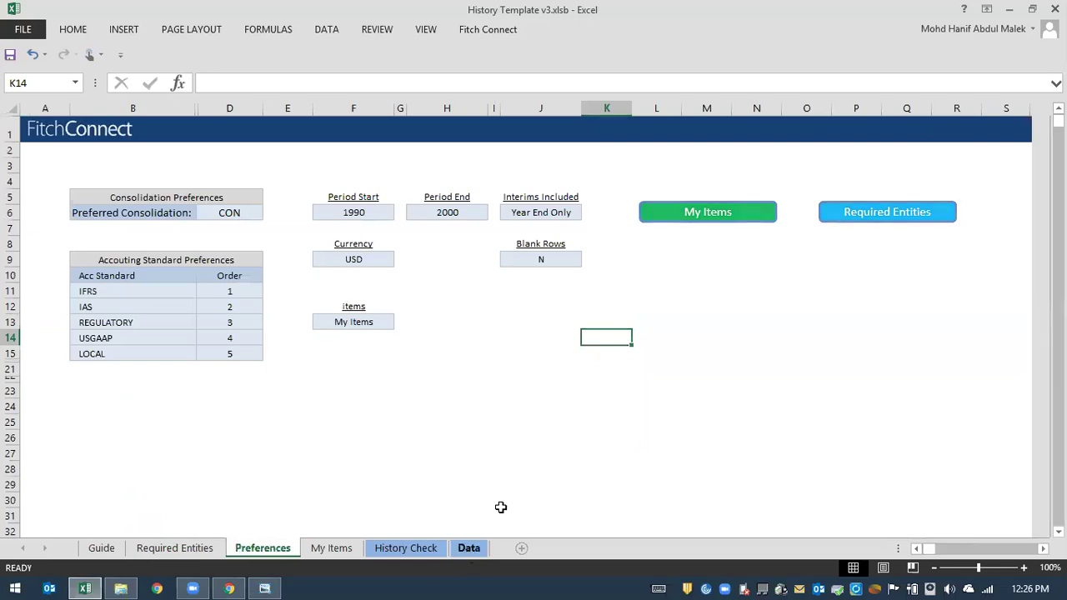
Examine the total assets, Bank return on assets (%), FX Rate and Ultimate Parent Flag columns for the 1993 rows on the Data sheet.
click(469, 548)
drag(930, 549, 936, 548)
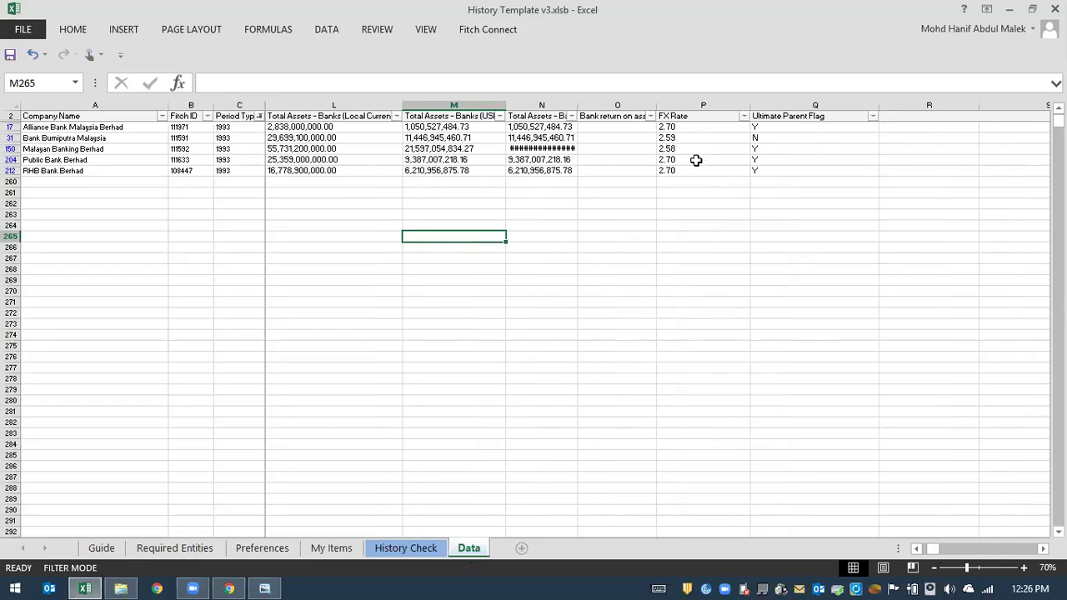
click(677, 258)
drag(931, 550, 920, 552)
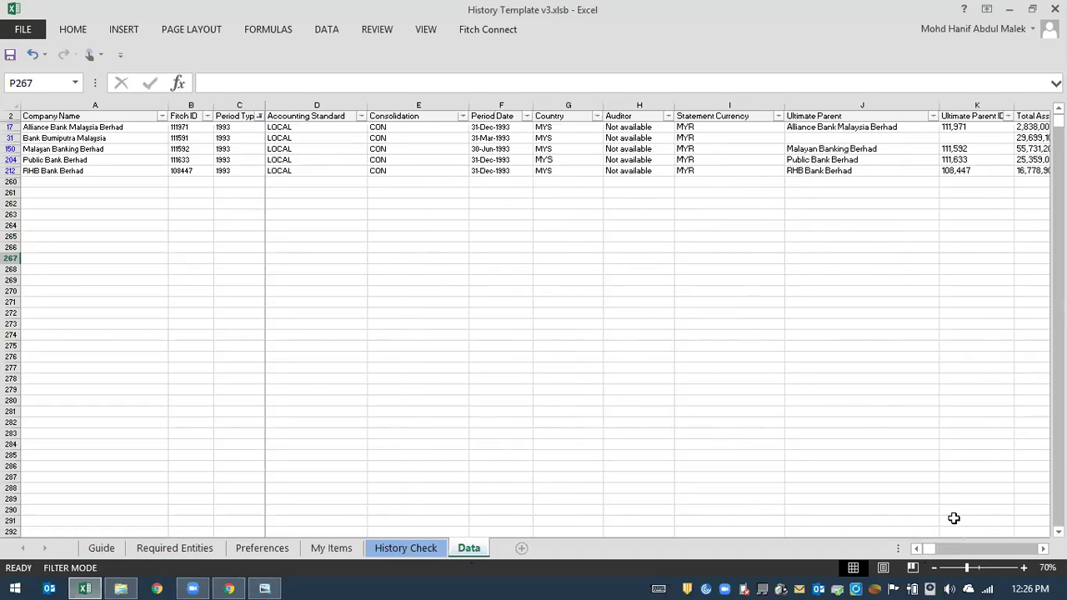
drag(928, 547, 934, 547)
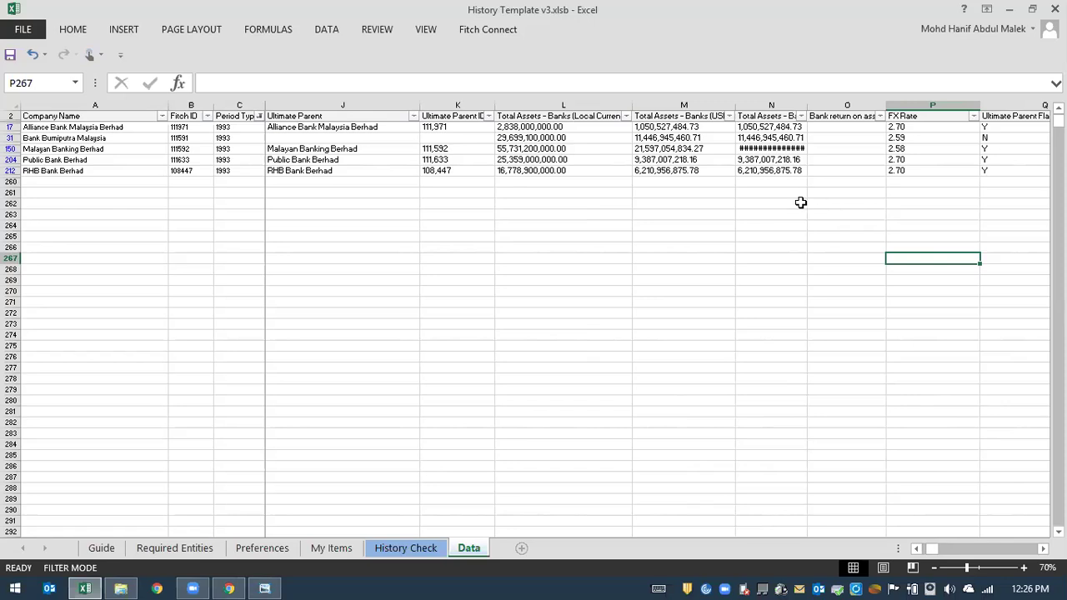
click(861, 117)
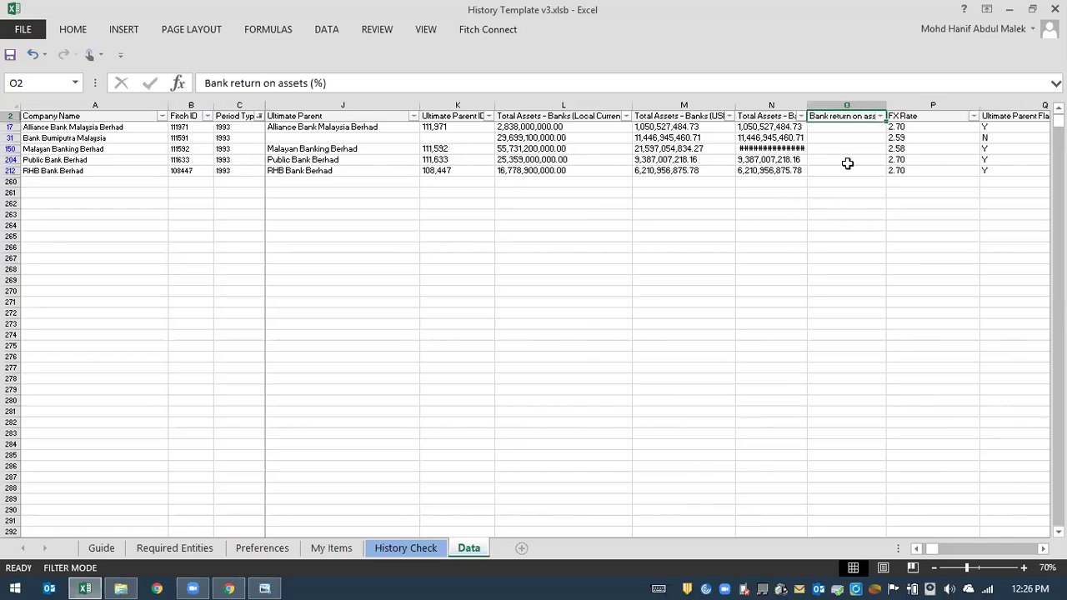
click(1042, 549)
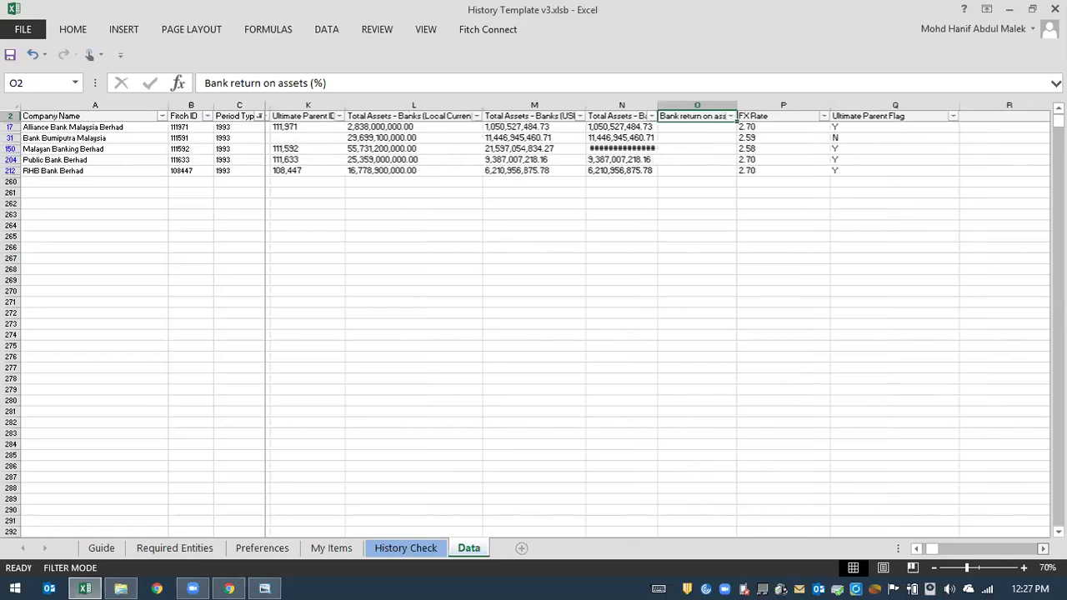
click(1043, 548)
click(829, 346)
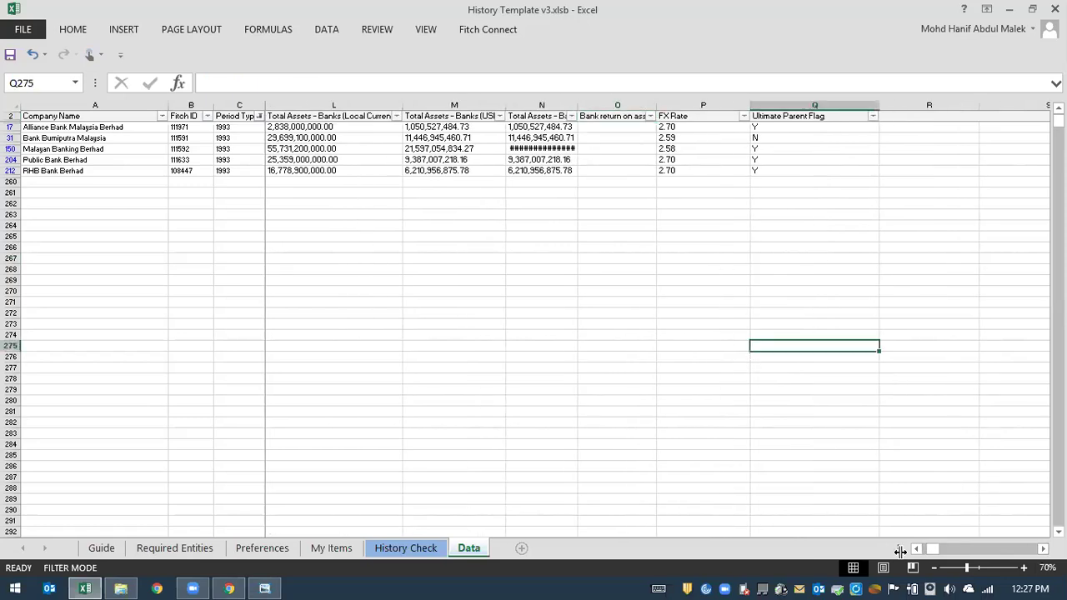
drag(933, 550, 873, 513)
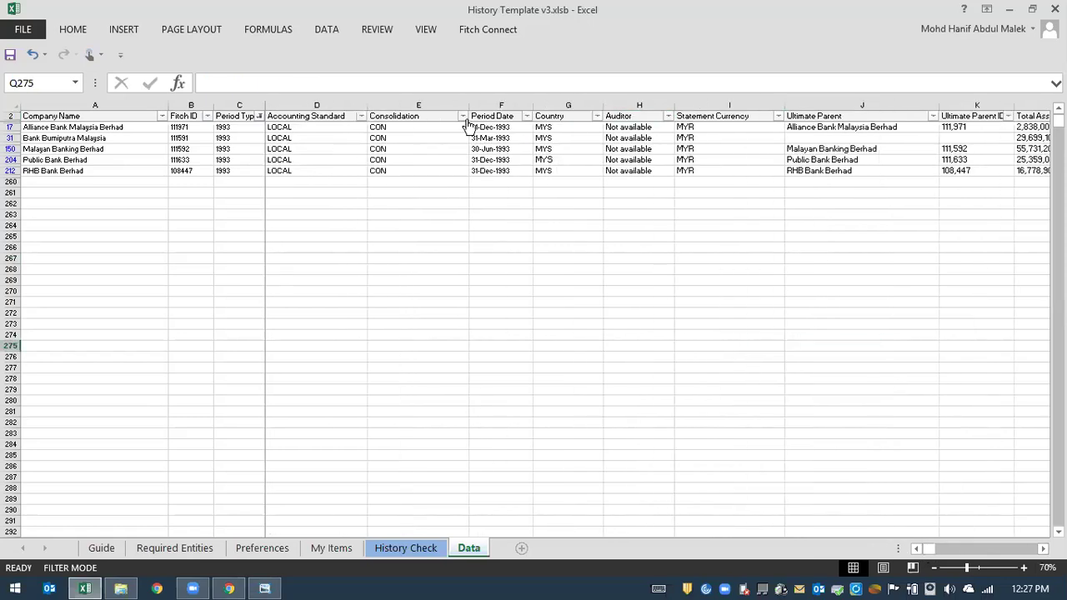
Add 1994 and 1995 to the Period Type filter and review the listed banks.
click(259, 116)
click(103, 291)
click(107, 304)
click(152, 410)
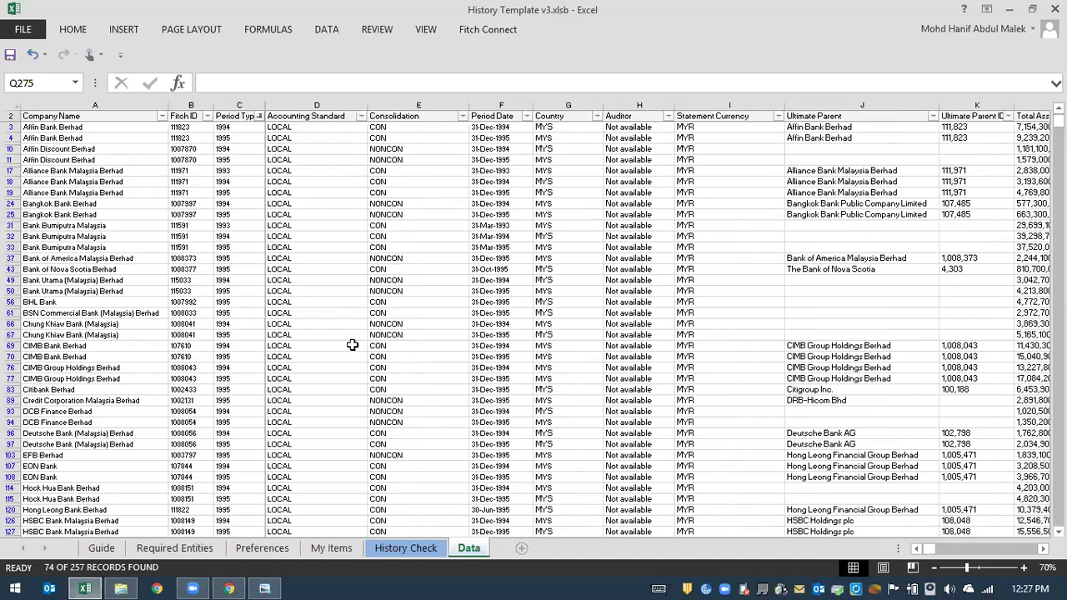
scroll(155, 288, down, 4)
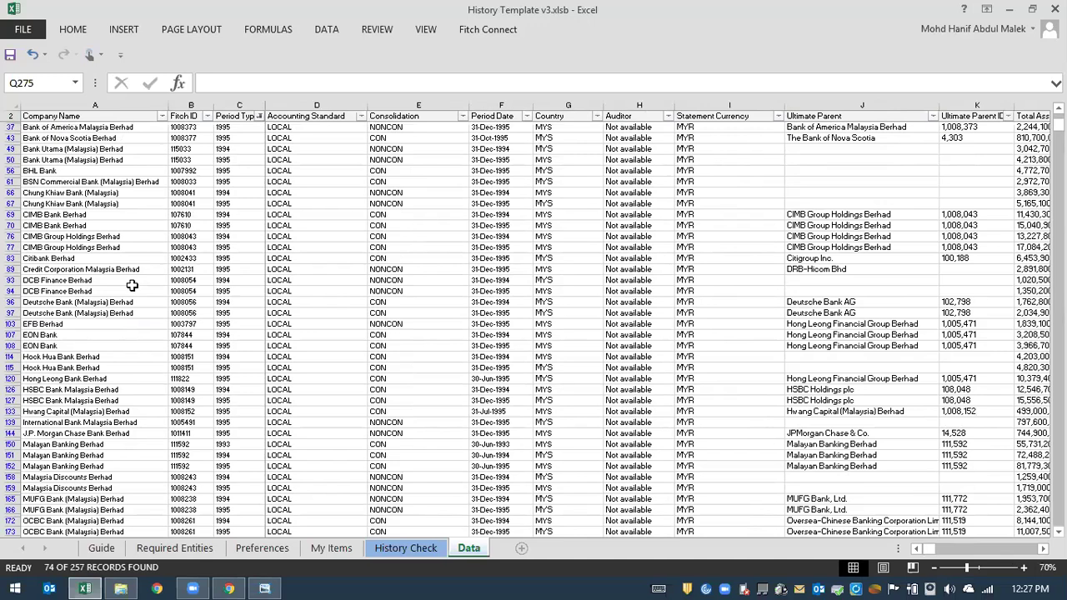
scroll(132, 285, down, 2)
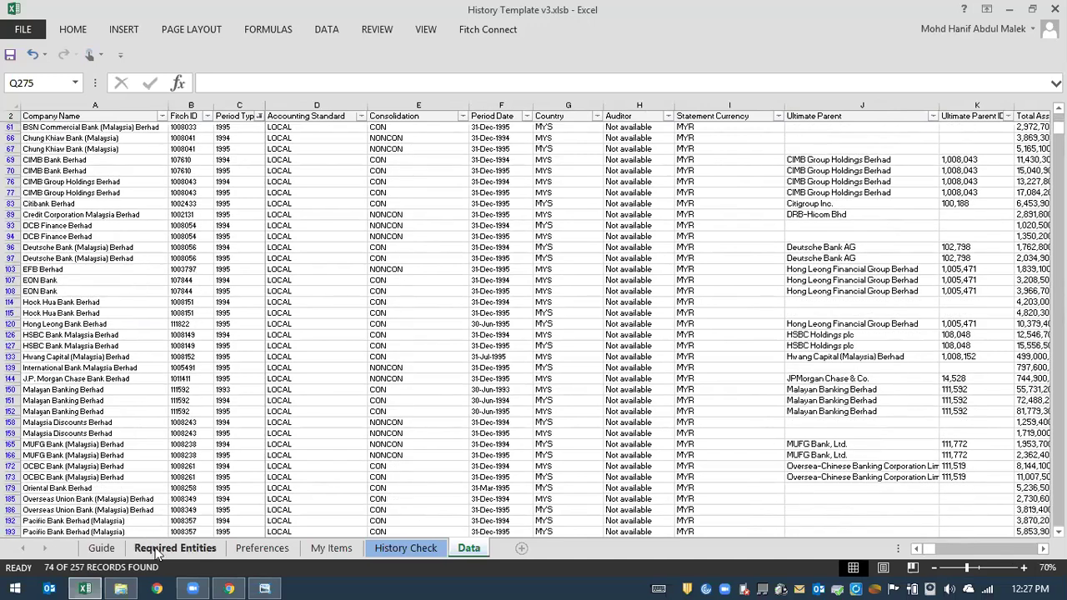
Glance at the Required Entities sheet, switch to the Malaysian Banks portfolio in Chrome and dismiss the in-page search for "financing".
click(157, 554)
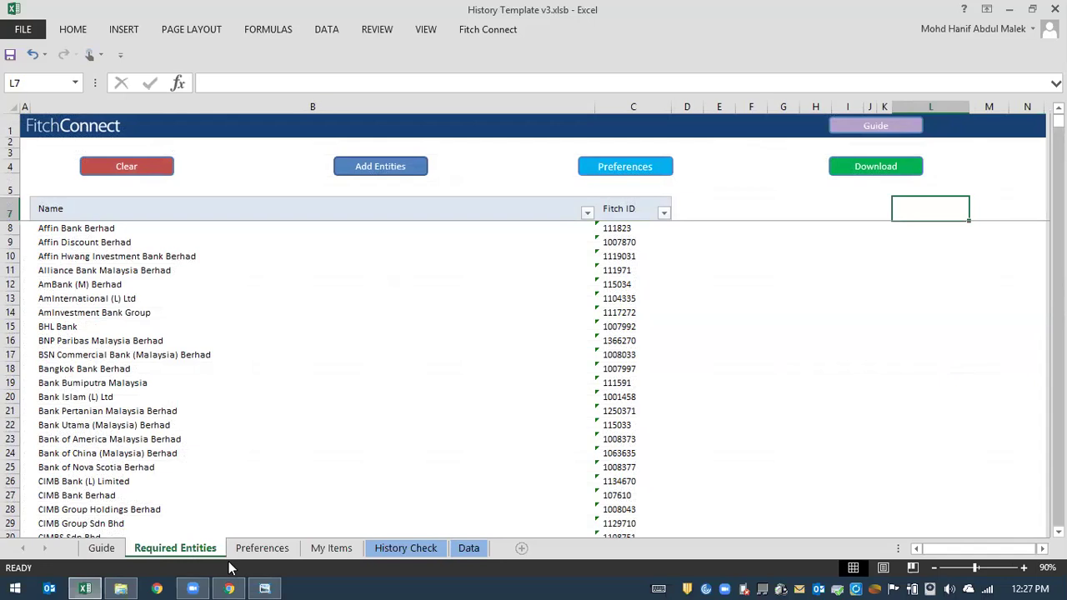
click(229, 588)
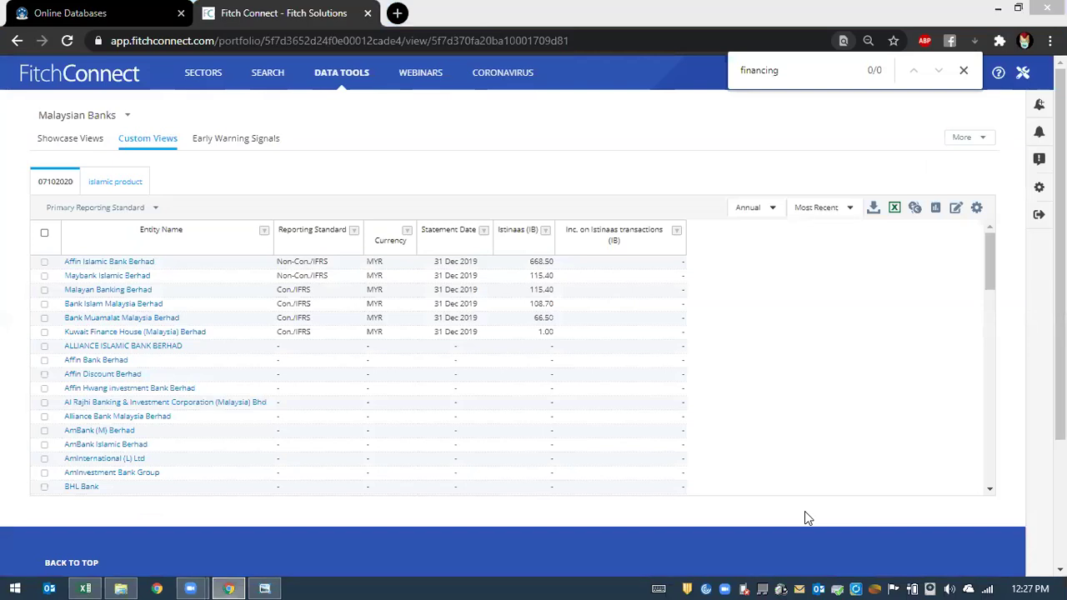
click(930, 114)
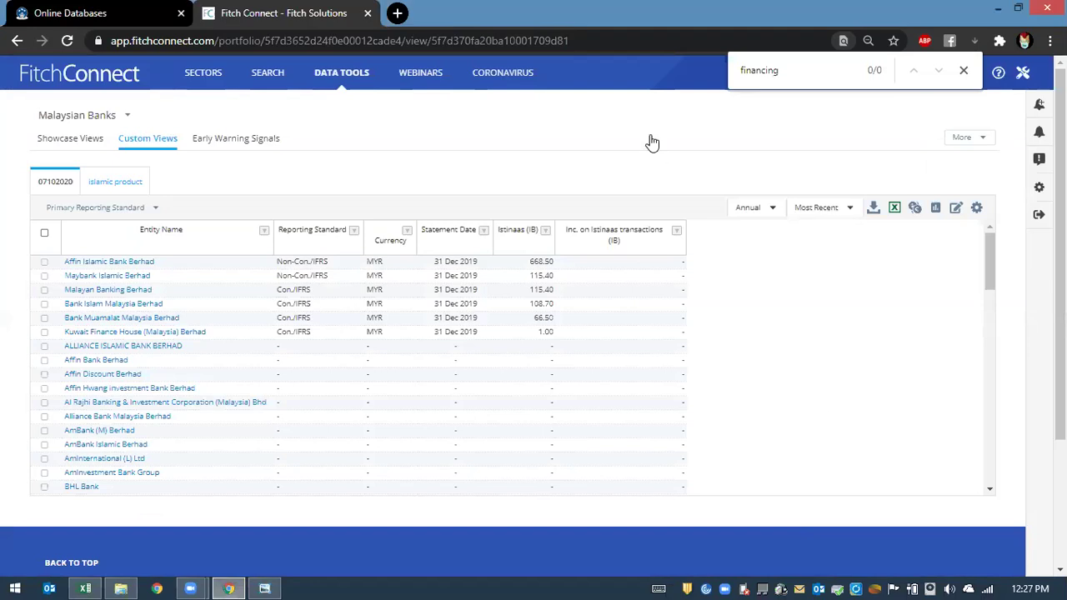
click(963, 69)
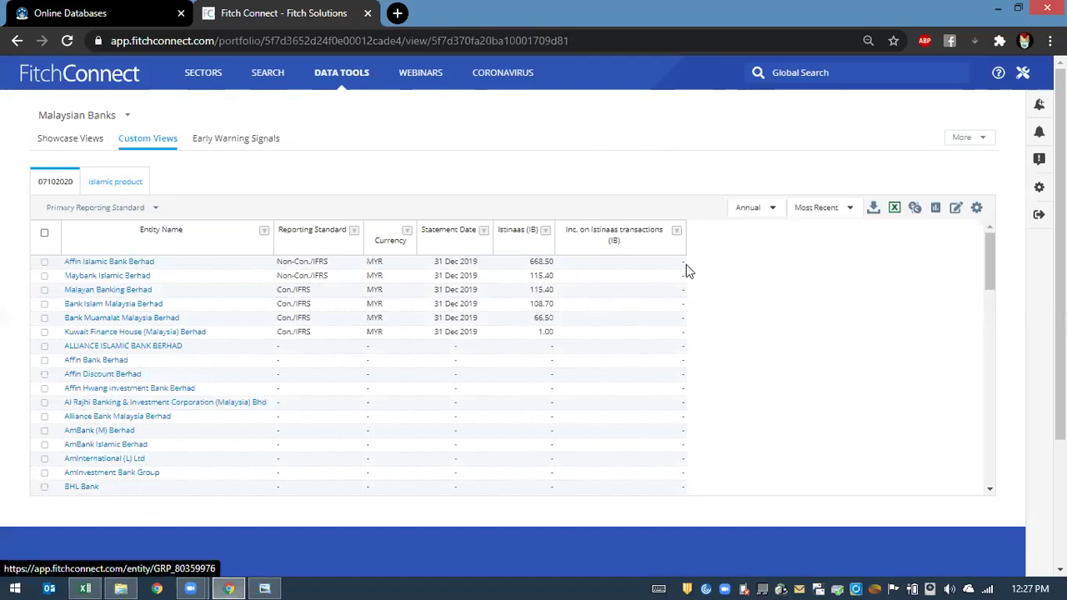
click(838, 215)
click(846, 184)
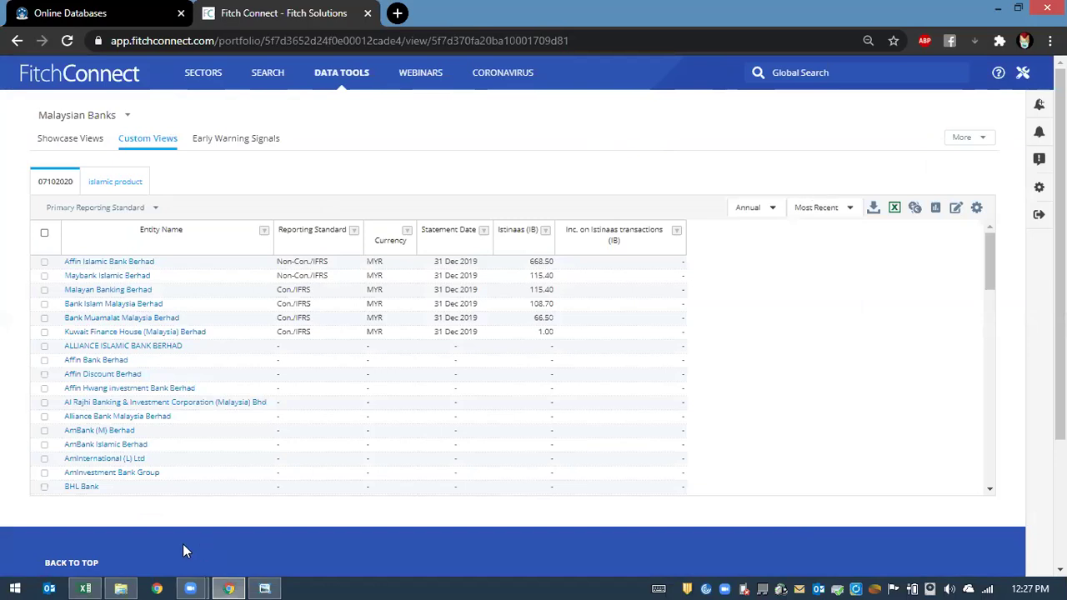
Look over the Required Entities sheet of History Template v3 in Excel, with a brief check of the Malaysian Banks portfolio in Chrome.
mouse_move(84, 584)
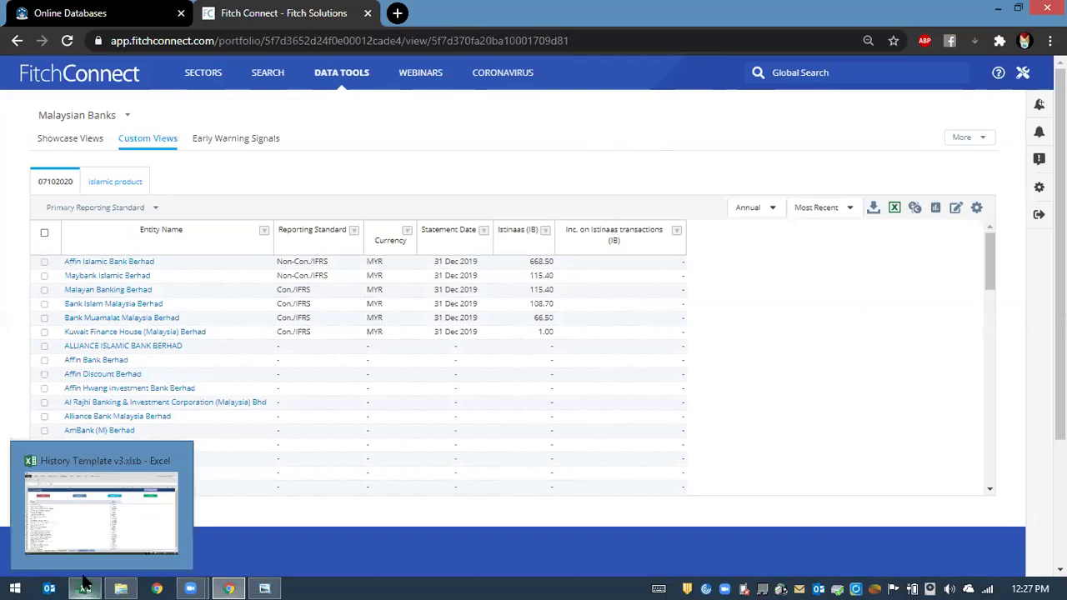
click(99, 515)
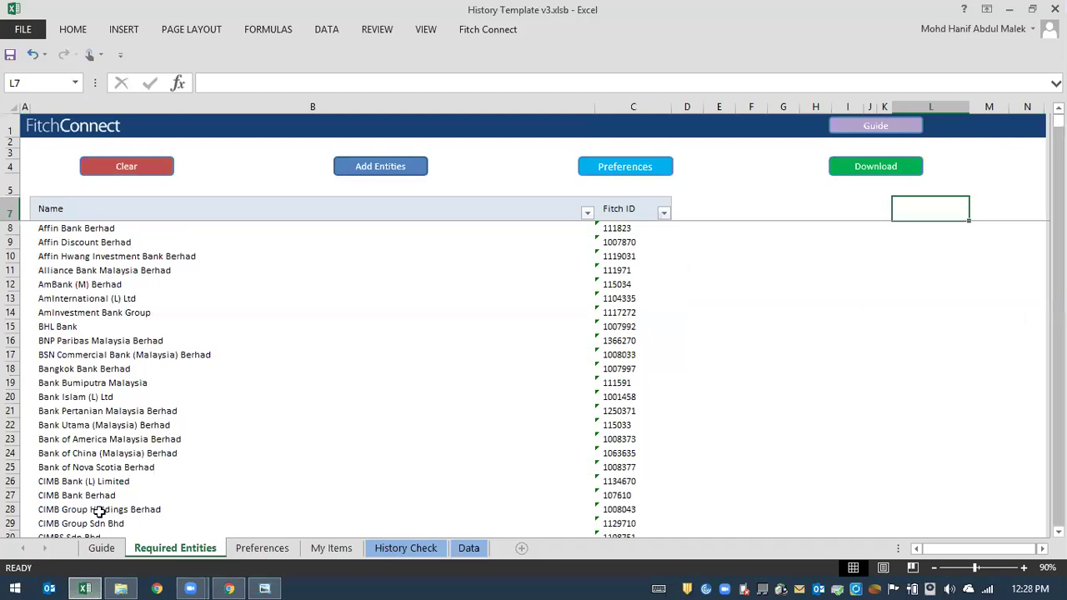
click(711, 339)
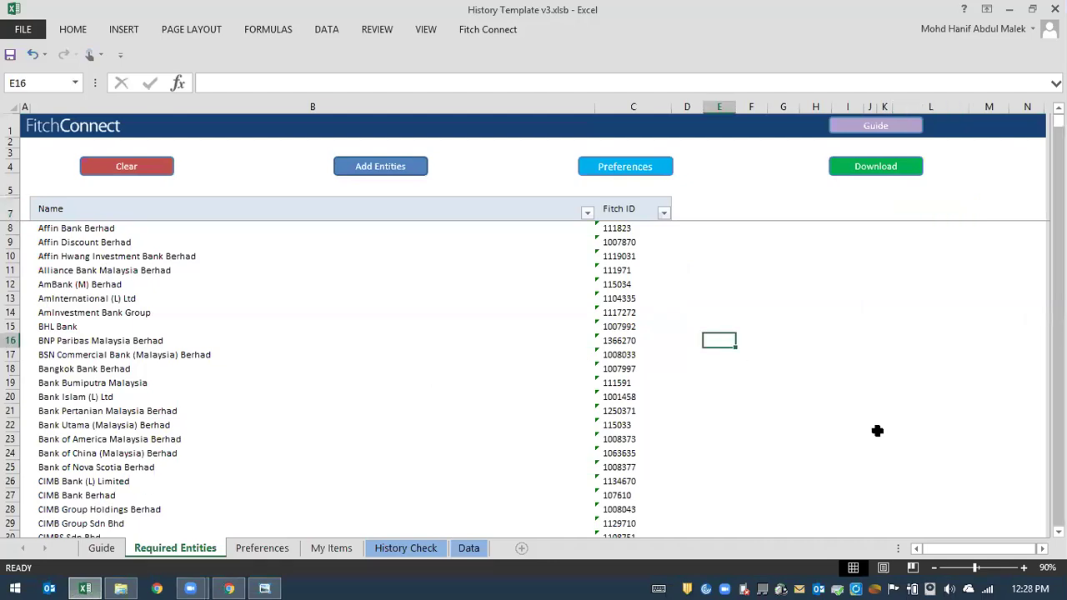
click(920, 382)
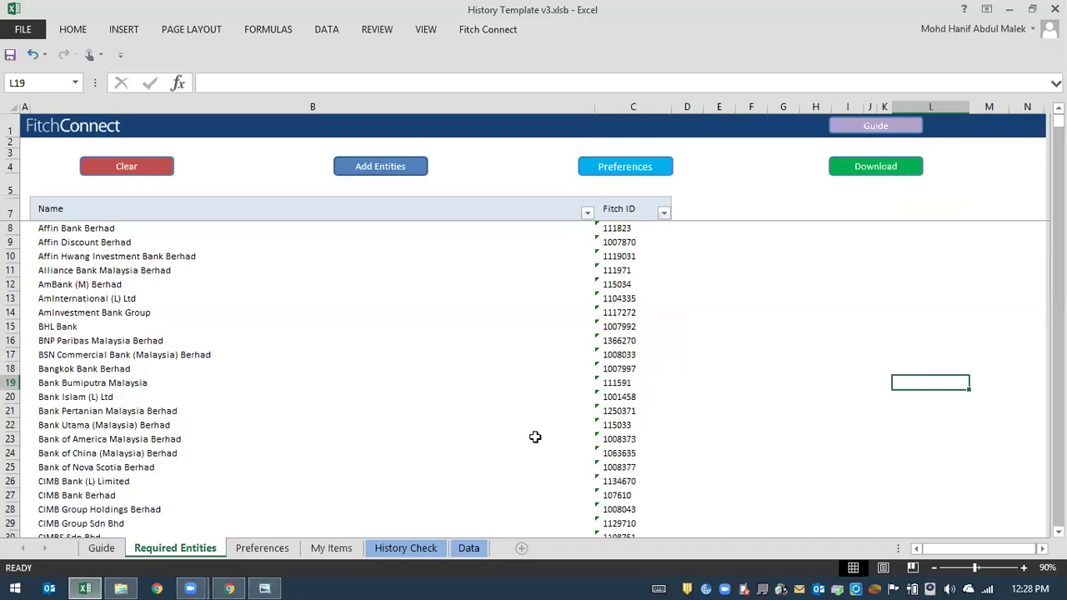
click(236, 578)
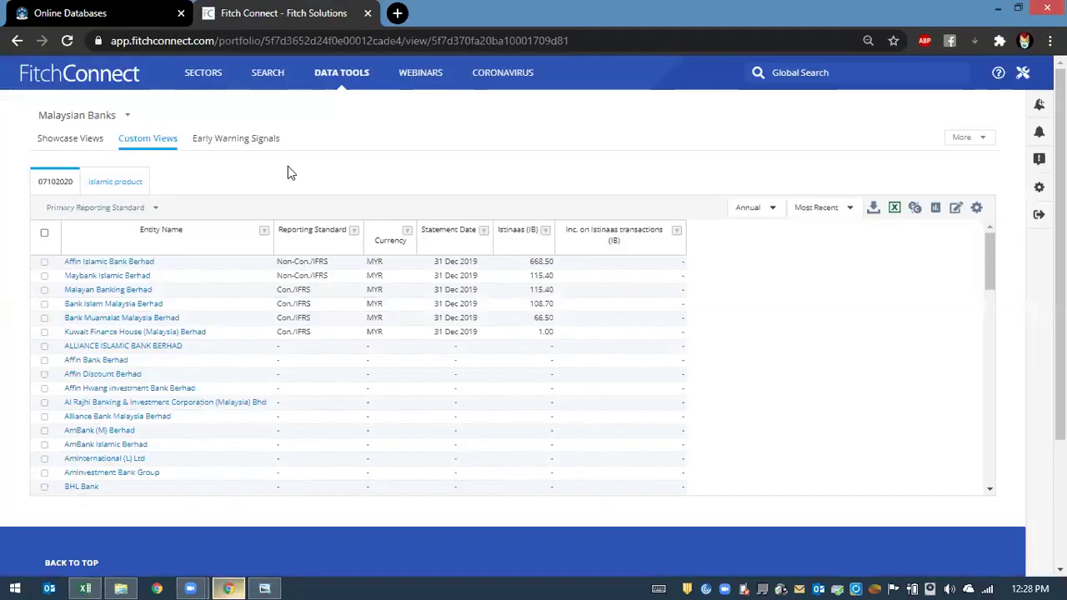
click(85, 589)
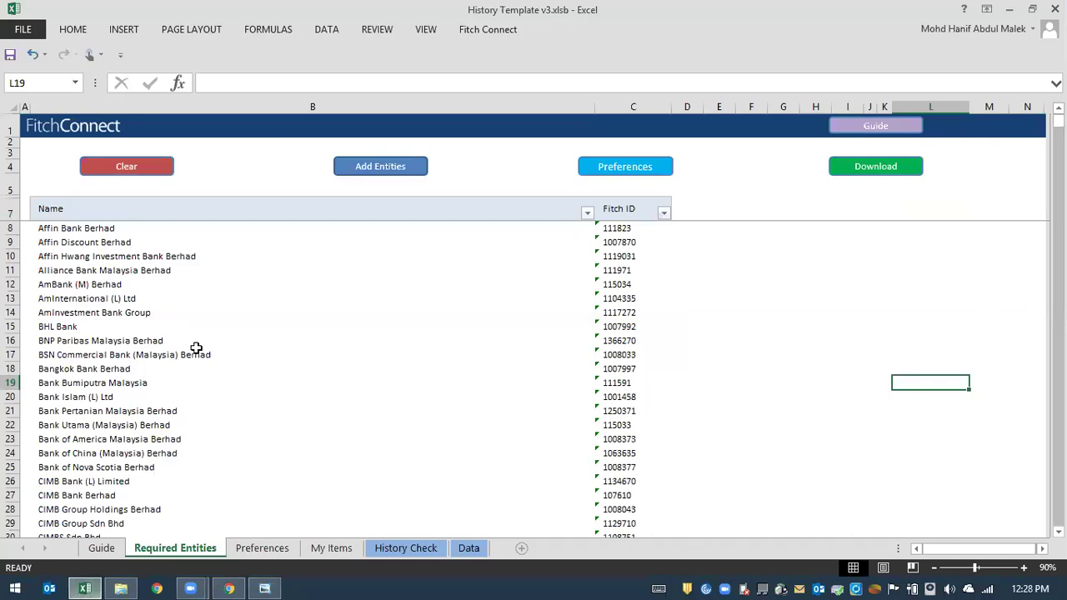
Switch to Chrome, review the FitchConnect entry on the Online Databases page and return to the Malaysian Banks portfolio.
click(228, 589)
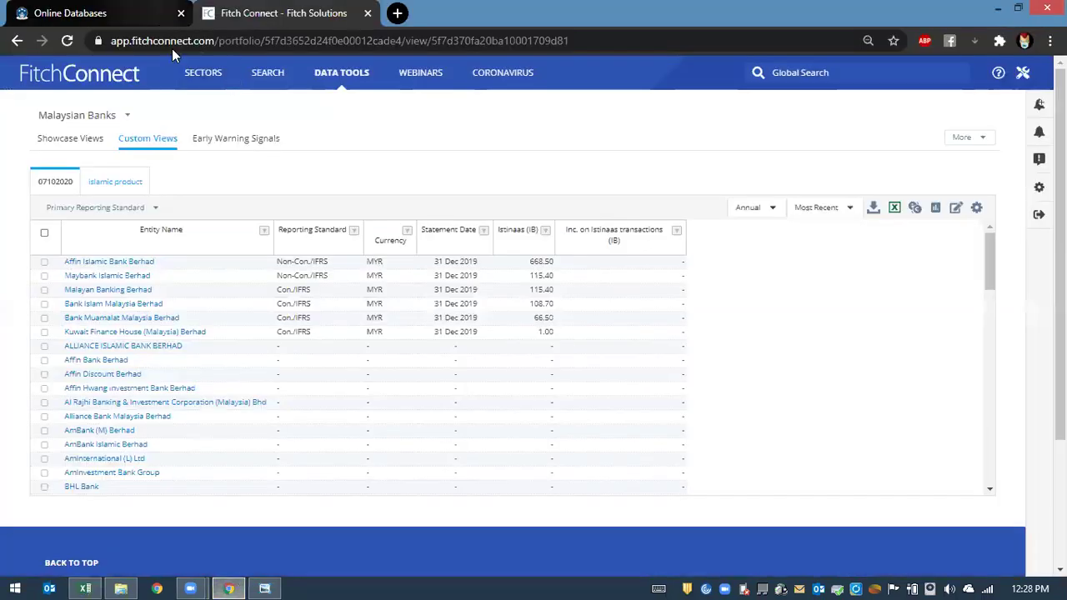
click(155, 17)
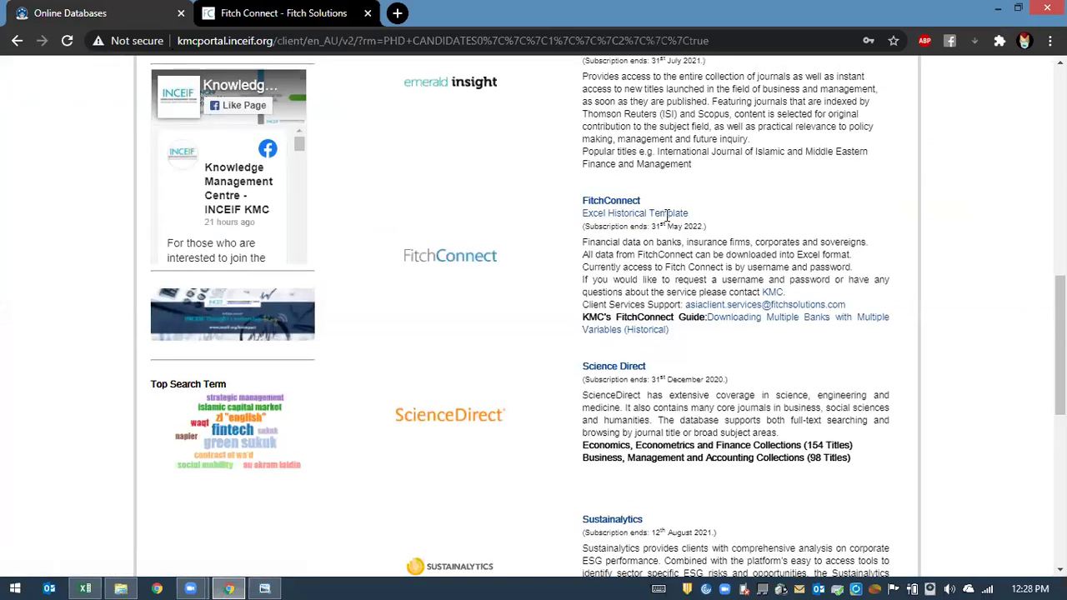
click(642, 208)
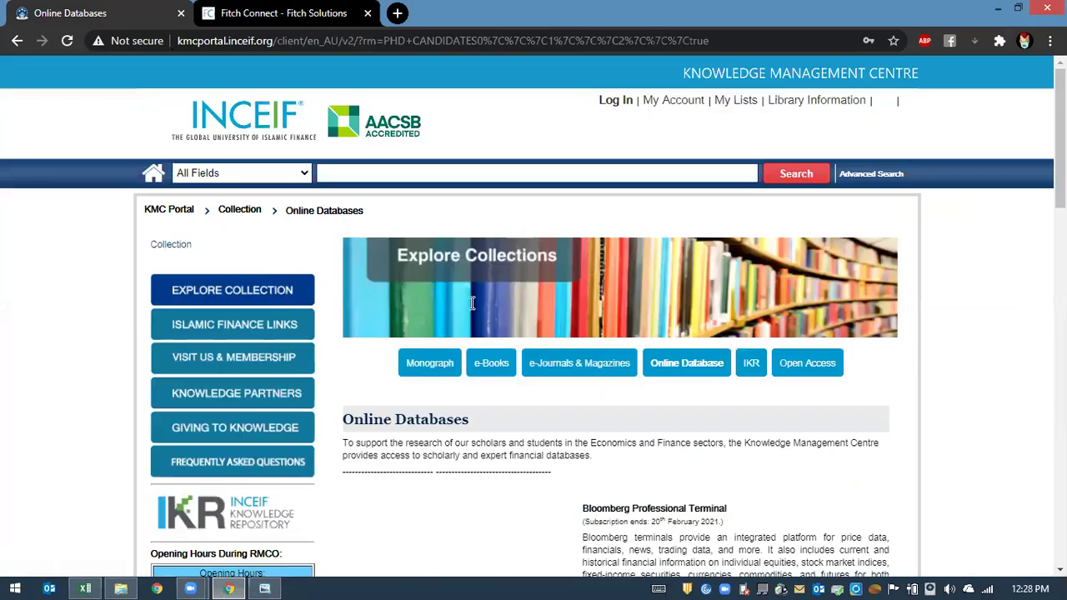
scroll(658, 209, down, 10)
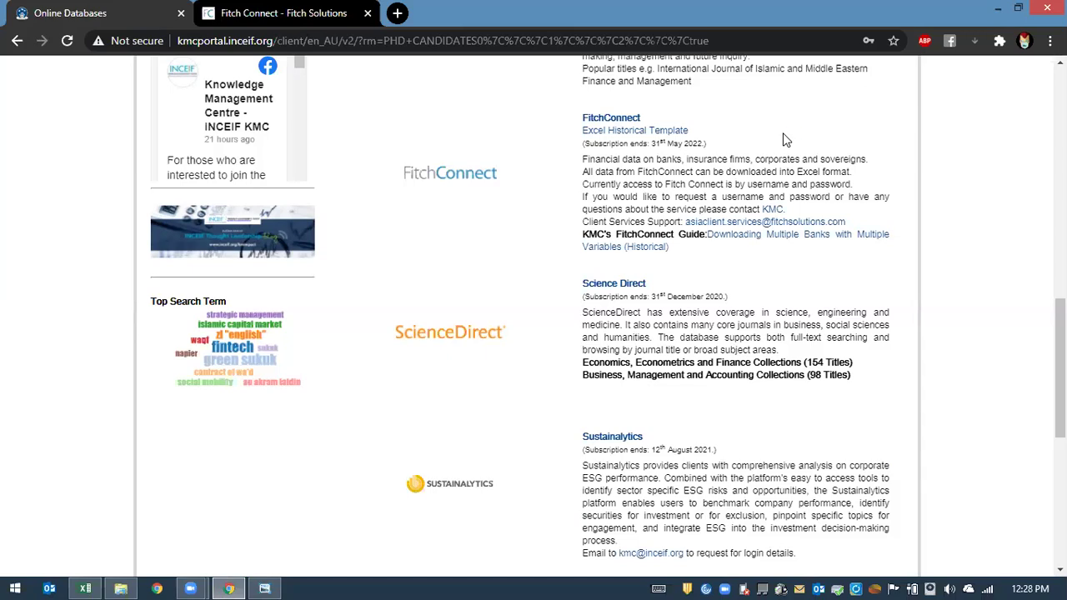
click(295, 23)
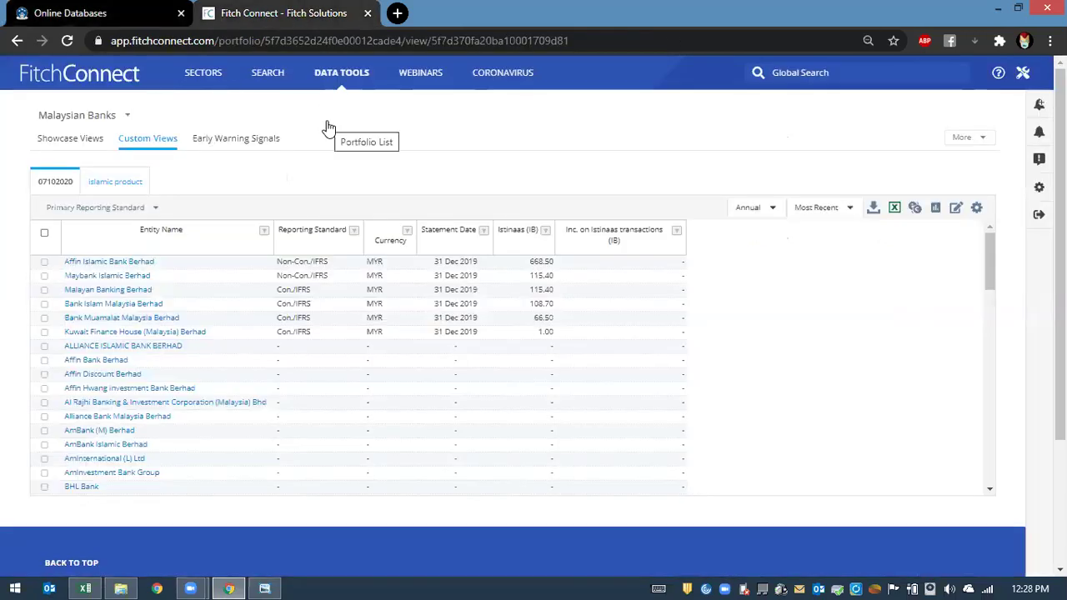